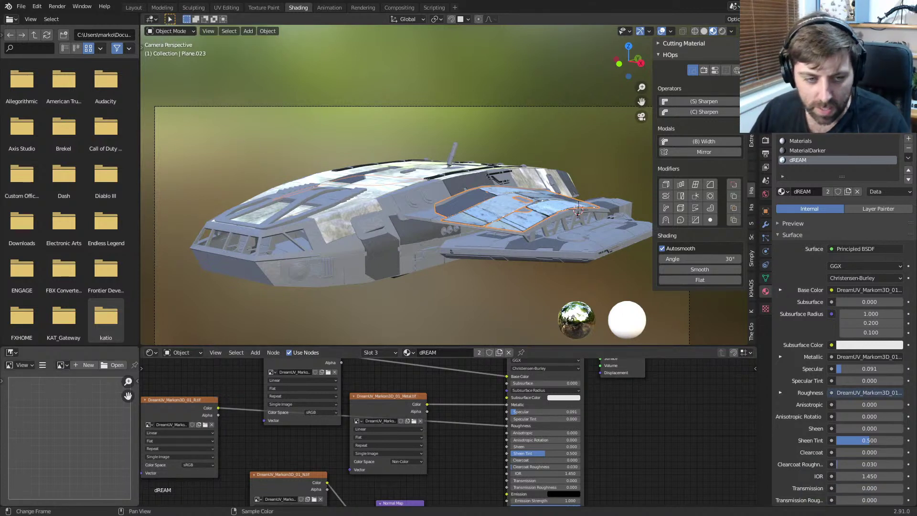
Step: Toggle the window out of fullscreen and open the Steam menu in the system tray
key("F3")
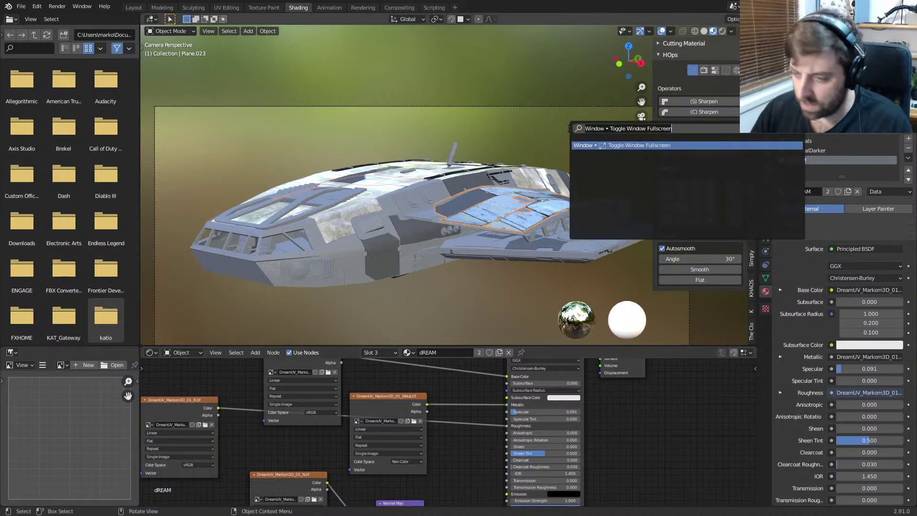
type("ful")
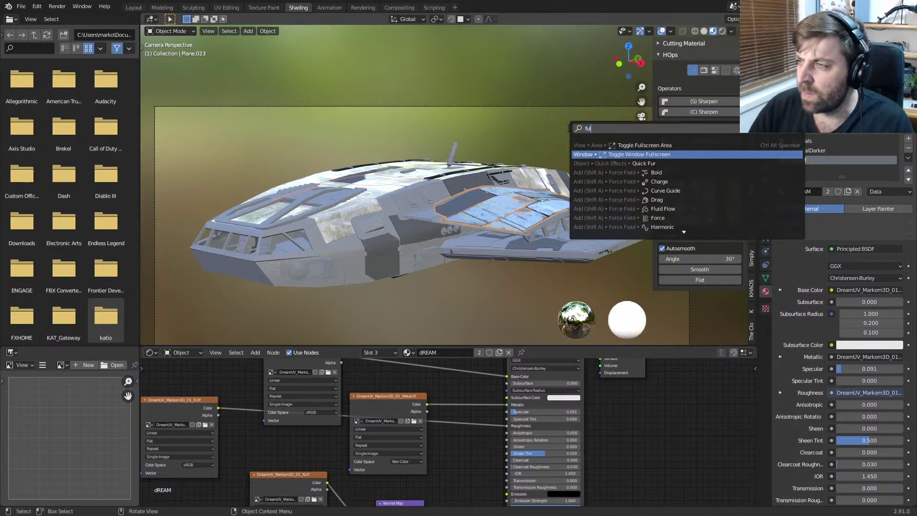
key("Return")
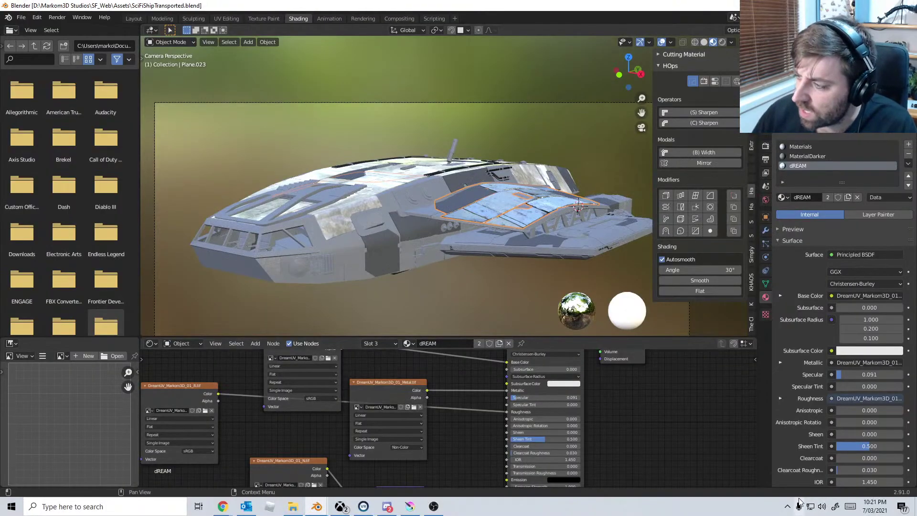
left_click(787, 507)
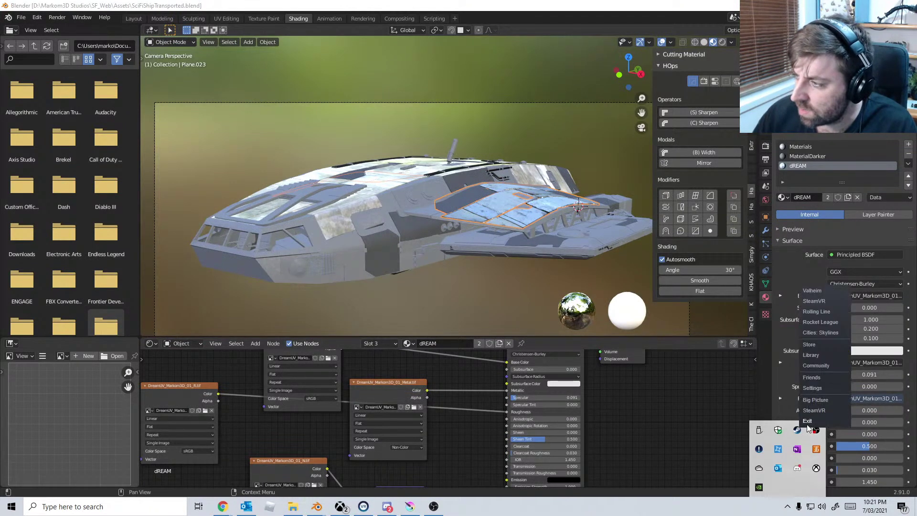
key("Escape")
Step: Toggle the window back to fullscreen
key("F3")
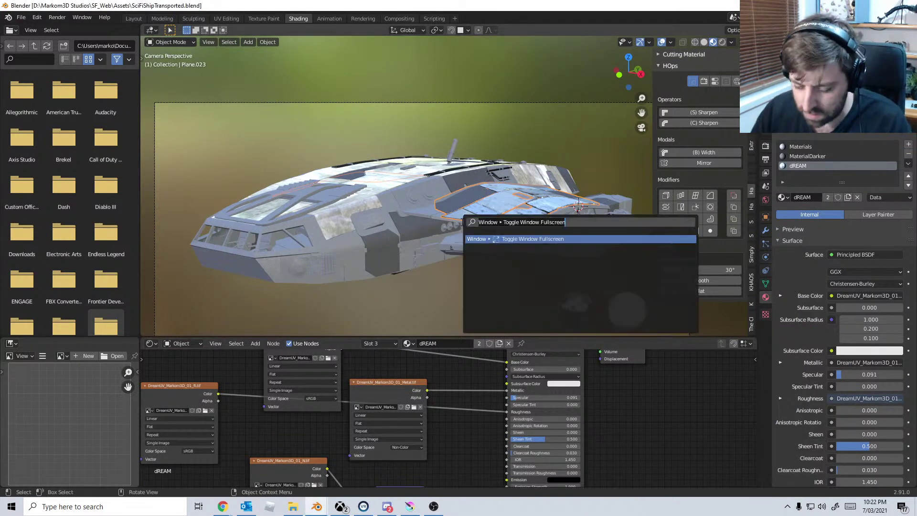
type("full")
key("Down")
key("Return")
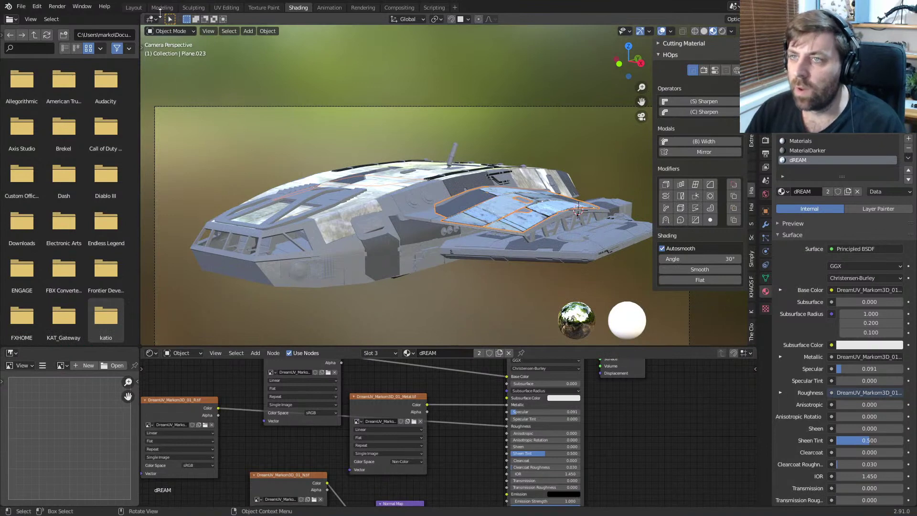
Step: Switch to the Layout workspace and look over the whole ship model from its front and side
left_click(134, 7)
mouse_move(303, 271)
middle_mouse_down()
mouse_move(365, 247)
mouse_move(417, 274)
mouse_move(417, 289)
middle_mouse_up()
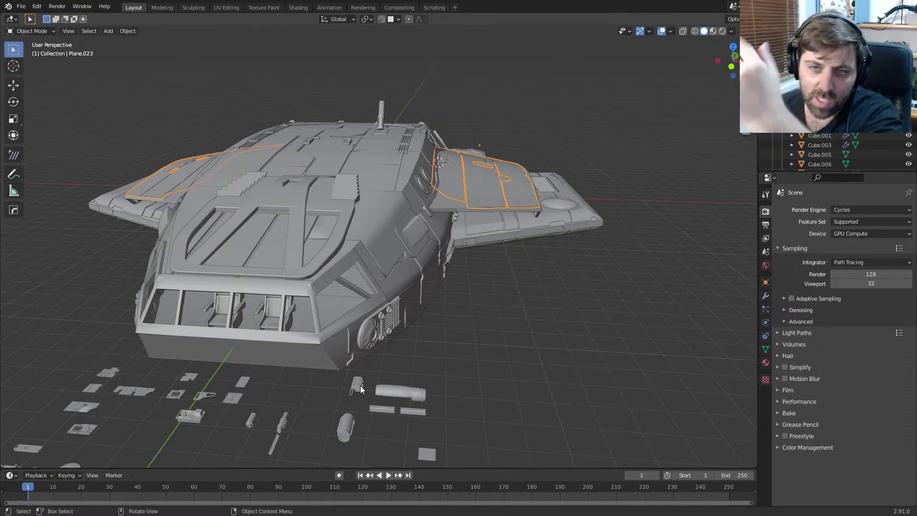
mouse_move(472, 313)
middle_mouse_down()
mouse_move(392, 316)
mouse_move(411, 354)
mouse_move(436, 317)
mouse_move(365, 337)
mouse_move(287, 333)
middle_mouse_up()
scroll(434, 319, "up", 5)
scroll(388, 333, "down", 3)
scroll(340, 339, "down", 4)
Step: Preview the ship in Rendered viewport shading, select its main hull and examine the hull, wings and engines
left_click(719, 31)
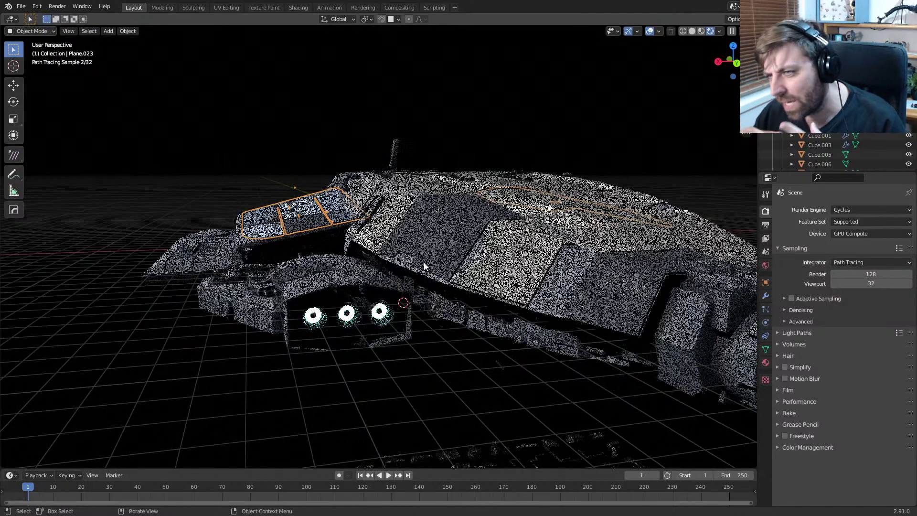
middle_click_drag(409, 263, 503, 291)
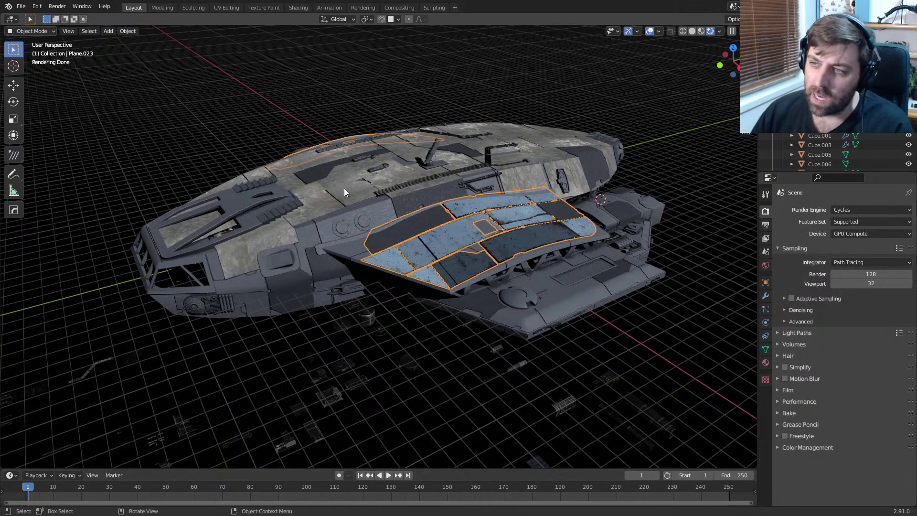
left_click(315, 236)
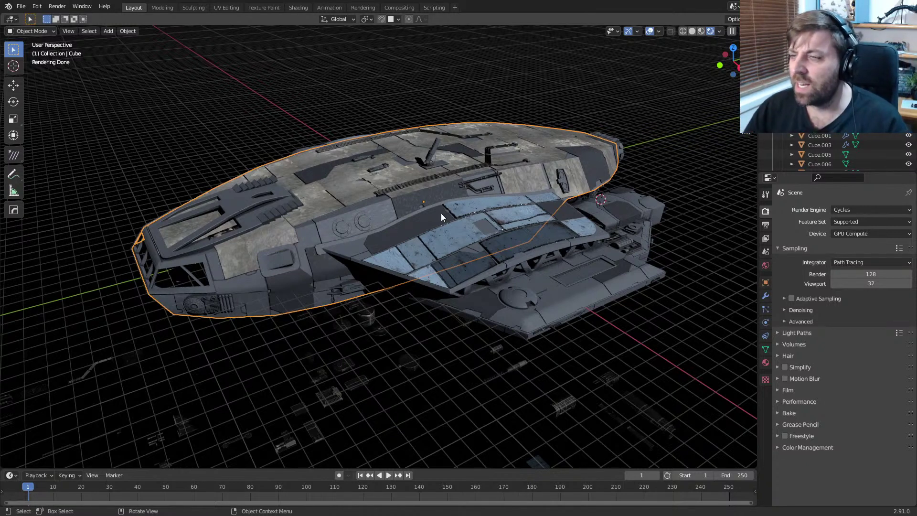
middle_click_drag(440, 213, 400, 228)
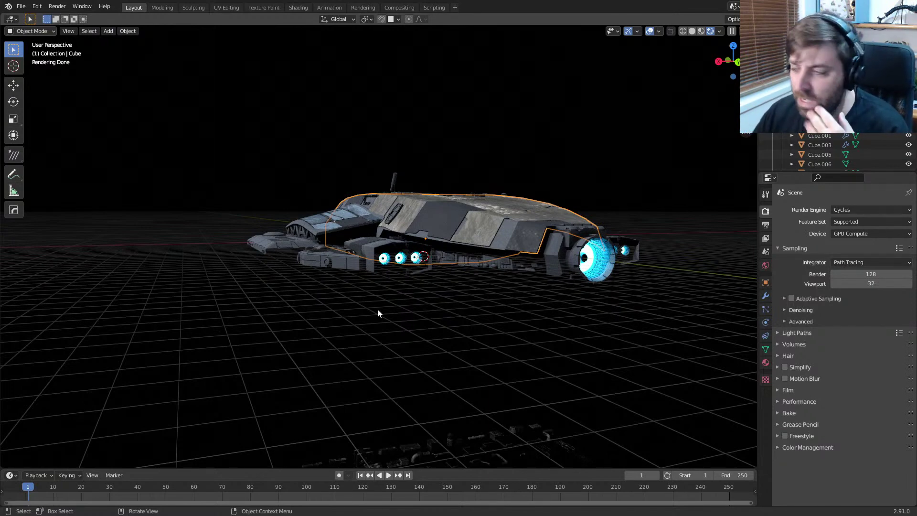
middle_click_drag(372, 309, 390, 321)
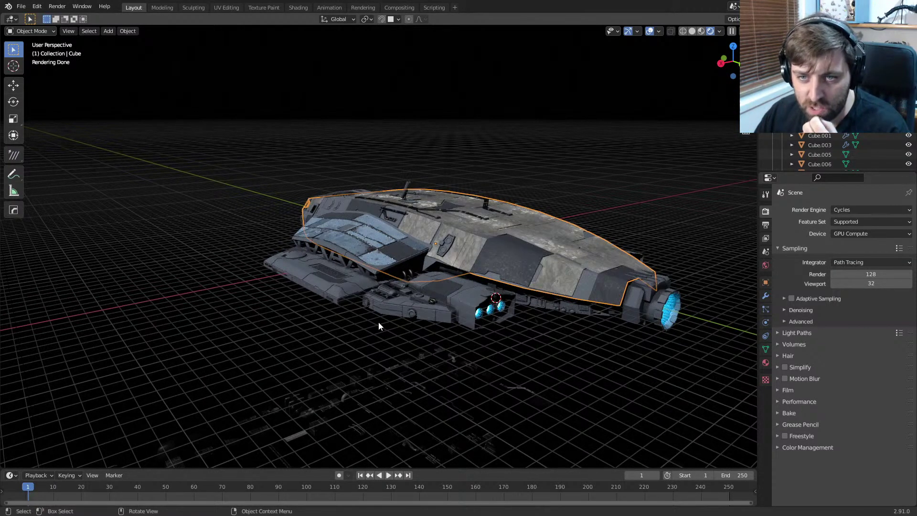
middle_click_drag(378, 322, 388, 343)
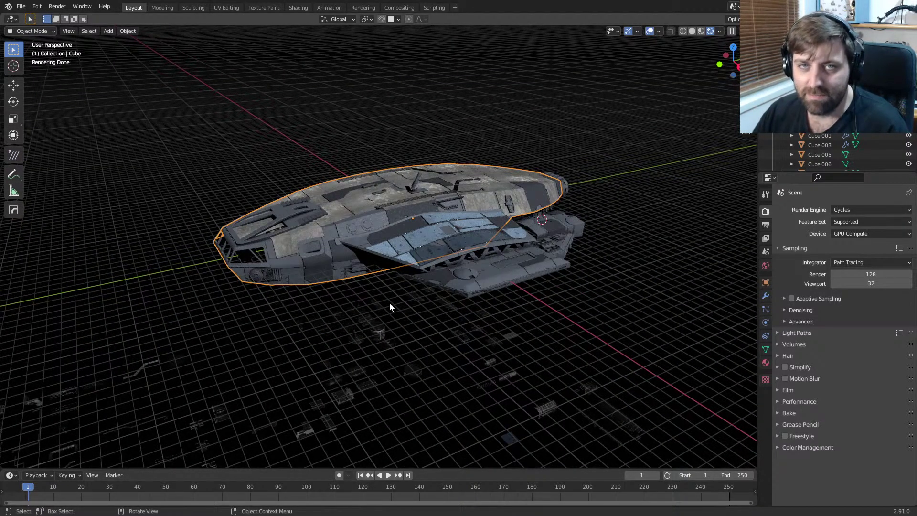
scroll(414, 291, "up", 3)
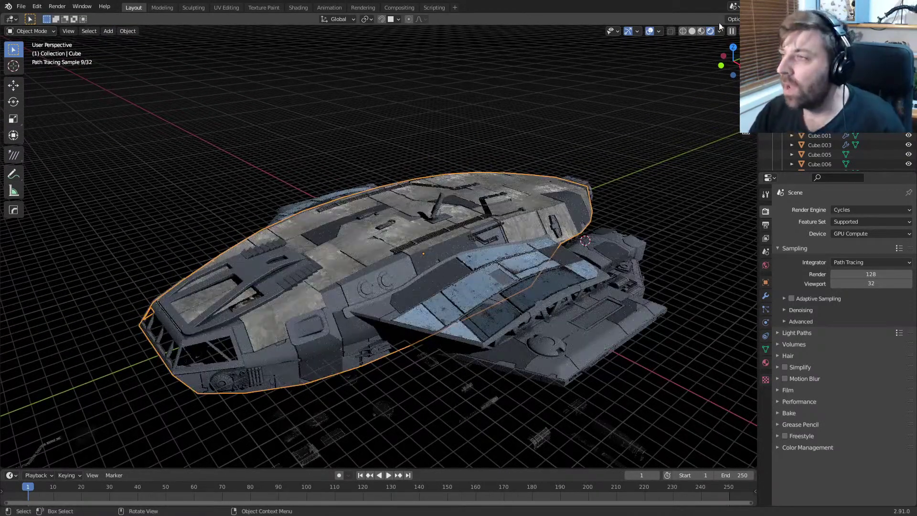
Step: Return to Solid shading and open the upper wing panelling in Edit Mode to examine its separate panels
left_click(691, 32)
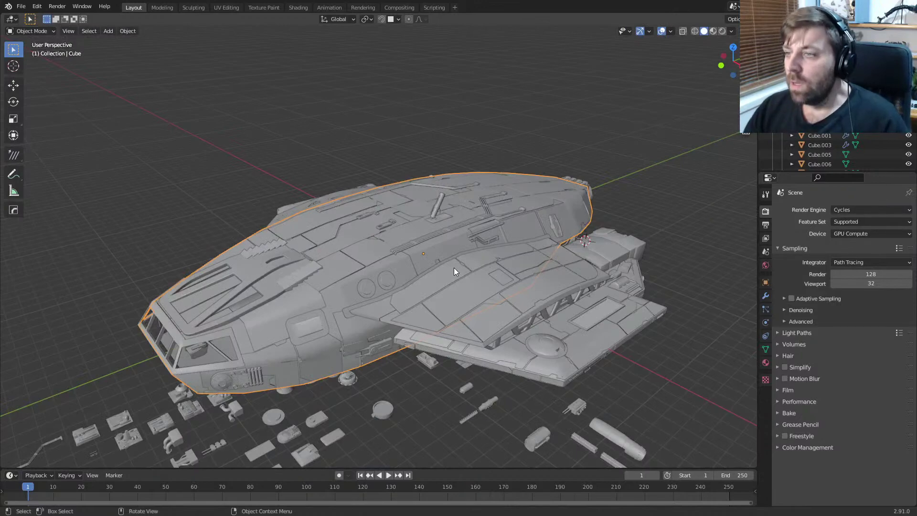
middle_click_drag(417, 306, 375, 272)
scroll(416, 296, "down", 1)
left_click(439, 277)
key("Tab")
scroll(404, 270, "up", 5)
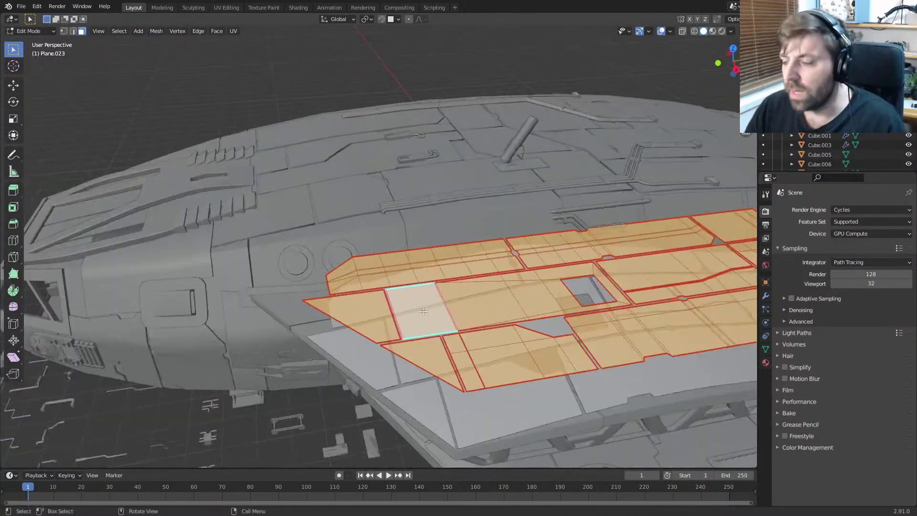
middle_click_drag(554, 328, 411, 323, "shift")
scroll(406, 324, "down", 2)
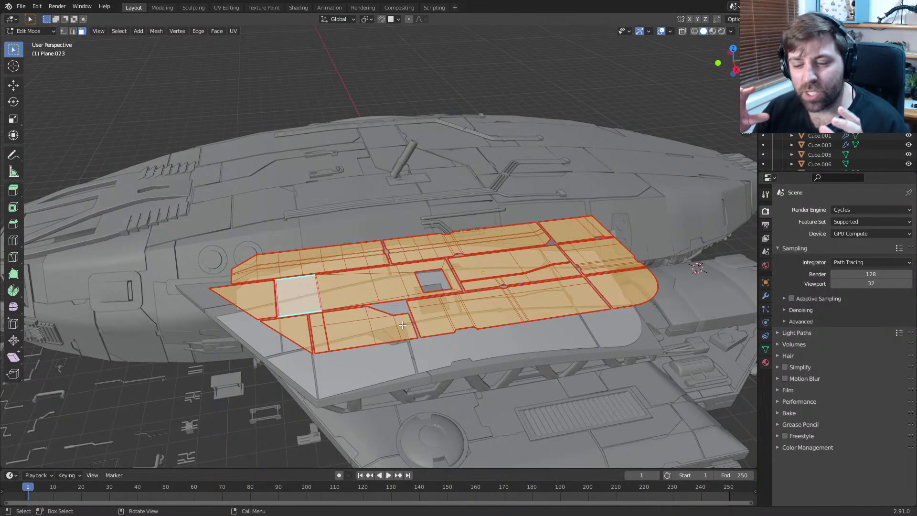
scroll(403, 325, "down", 8)
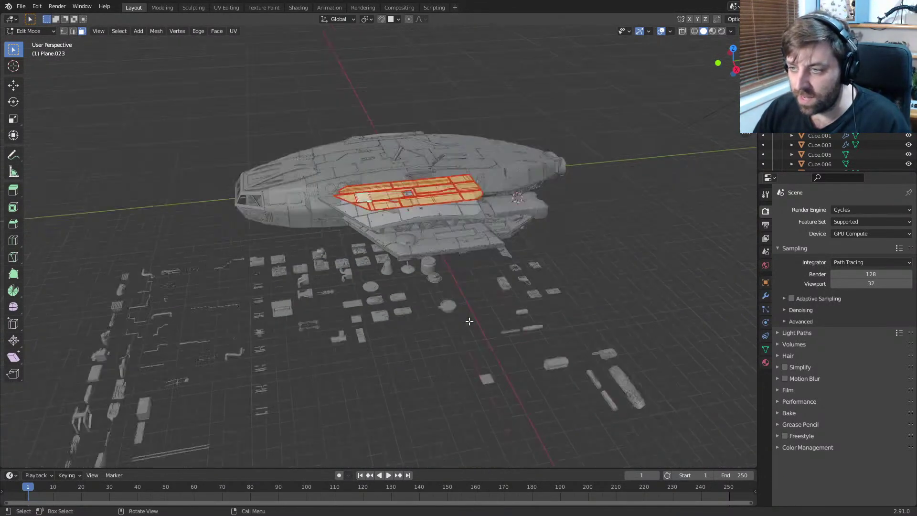
scroll(448, 368, "up", 5)
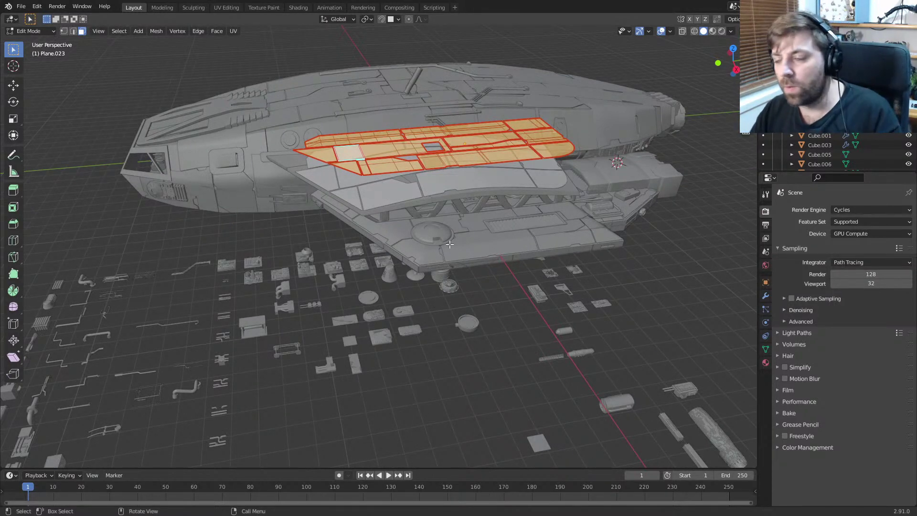
scroll(428, 210, "up", 1)
Step: Return to Object Mode, select the roof antenna and examine the detail parts laid out on the ground around the ship
key("Tab")
left_click(418, 51)
middle_click_drag(419, 65, 440, 200, "shift")
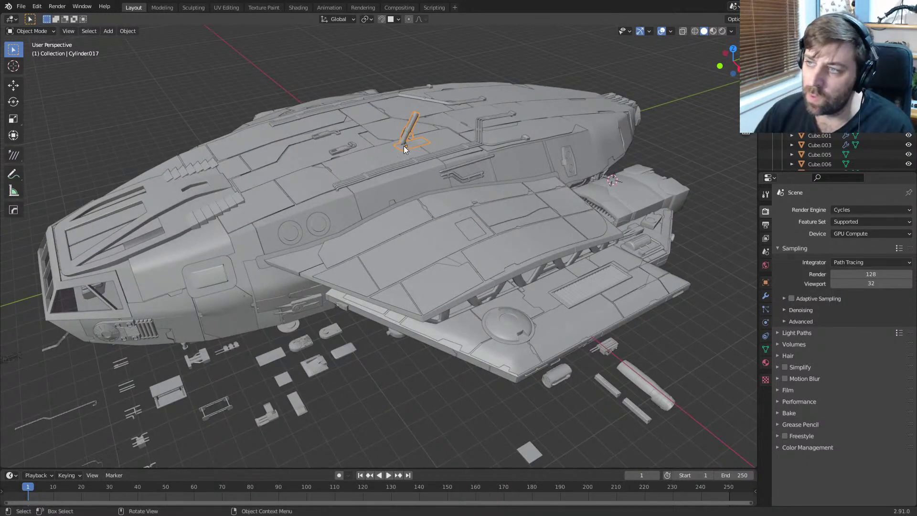
middle_click_drag(406, 143, 417, 148)
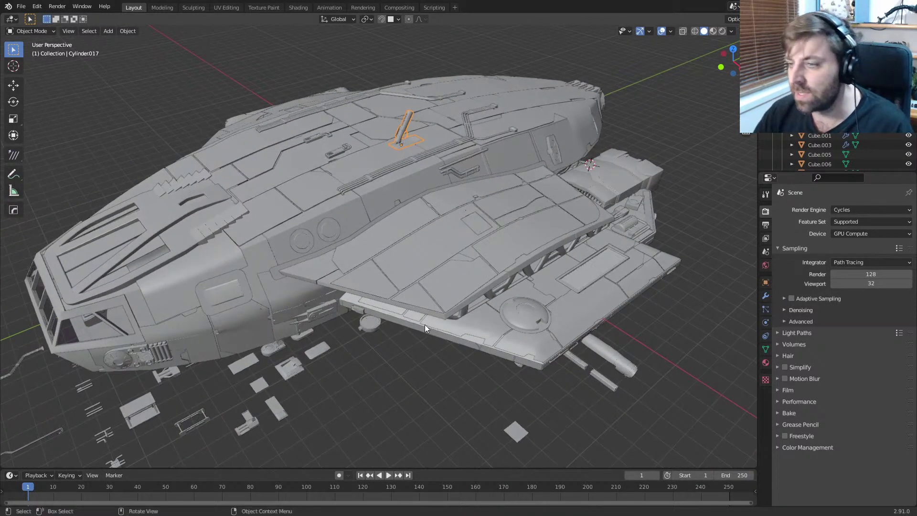
scroll(424, 326, "down", 3)
middle_click_drag(408, 351, 342, 96, "shift")
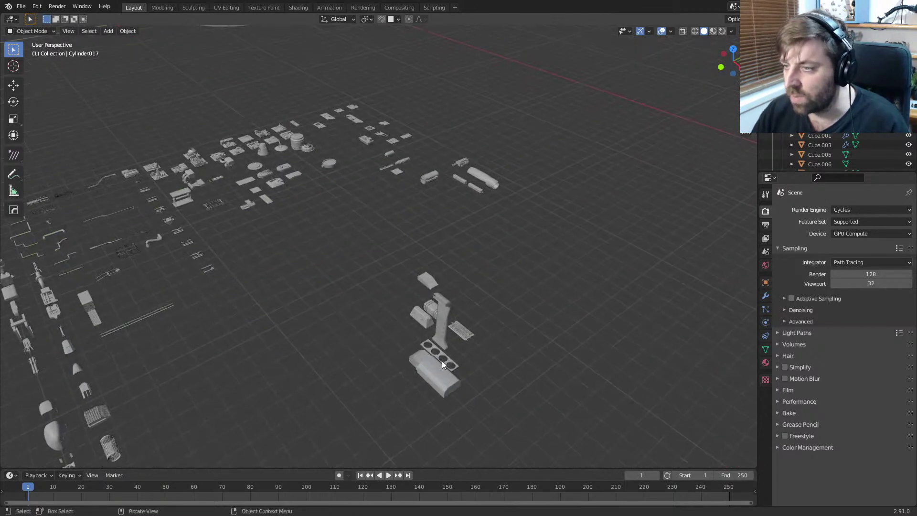
middle_click_drag(437, 334, 446, 354)
middle_click_drag(443, 310, 466, 382, "shift")
middle_click_drag(382, 162, 403, 187, "shift")
scroll(406, 261, "up", 3)
middle_click_drag(386, 286, 387, 161, "shift")
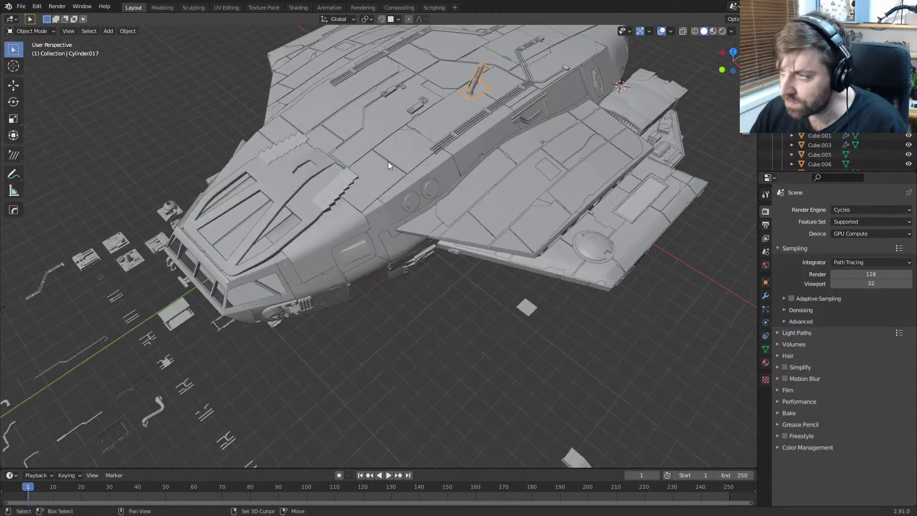
Step: Examine the ship's underside, wing panels, truss supports, side engine block and hull detailing in close-up and overview
middle_click_drag(339, 260, 385, 259)
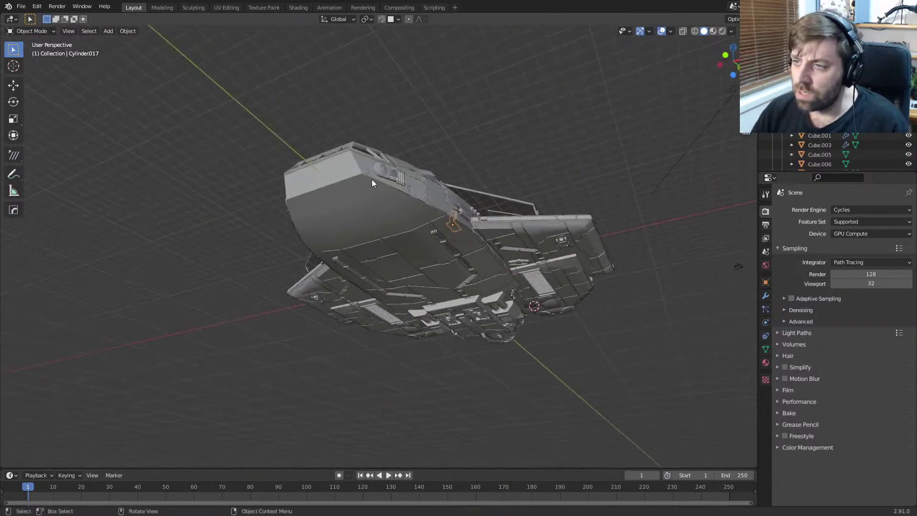
mouse_move(436, 203)
middle_mouse_down()
mouse_move(388, 300)
mouse_move(397, 289)
mouse_move(368, 256)
mouse_move(237, 276)
middle_mouse_up()
mouse_move(577, 290)
middle_mouse_down("shift")
mouse_move(328, 302)
mouse_move(219, 287)
middle_mouse_up("shift")
middle_click_drag(539, 268, 399, 206, "shift")
middle_click_drag(175, 160, 352, 176, "shift")
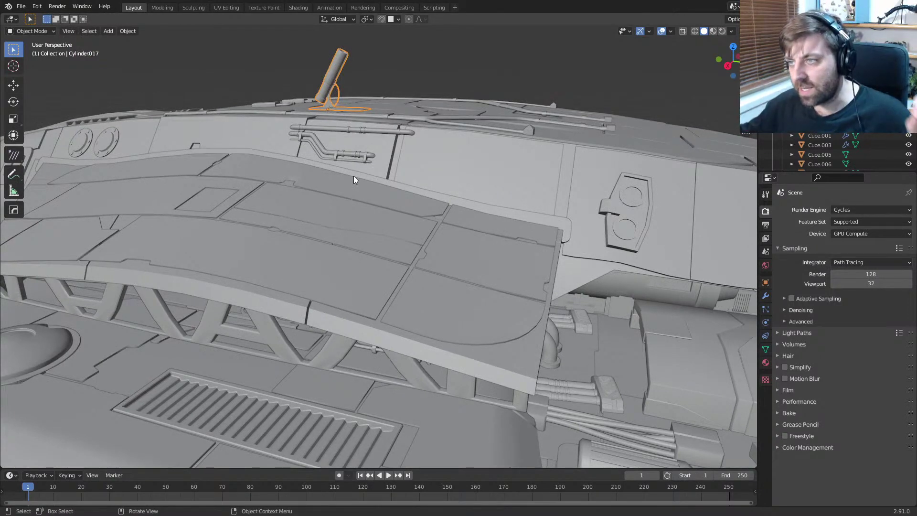
scroll(368, 194, "down", 3)
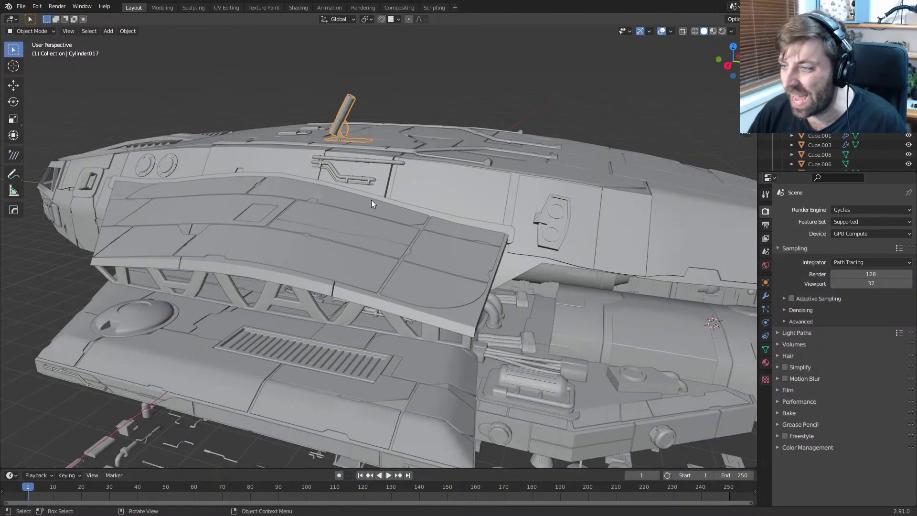
middle_click_drag(371, 199, 395, 197)
middle_click_drag(570, 247, 524, 237)
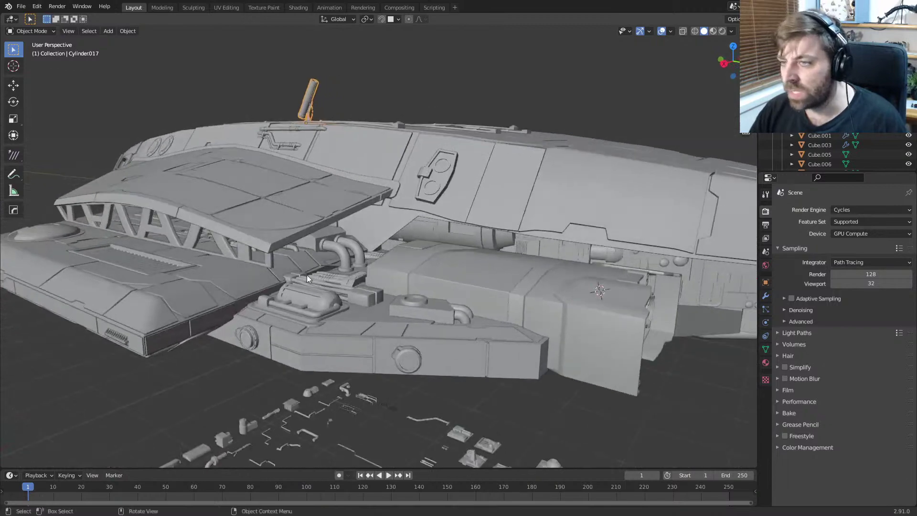
middle_click_drag(307, 274, 354, 279, "shift")
scroll(351, 287, "up", 3)
middle_click_drag(296, 283, 325, 221)
middle_click_drag(530, 213, 490, 220)
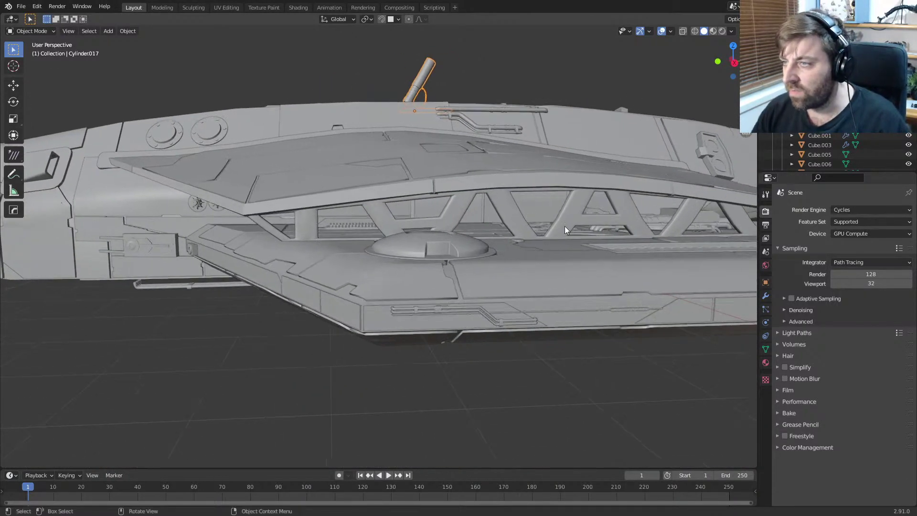
middle_click_drag(680, 213, 644, 210)
middle_click_drag(483, 268, 395, 285)
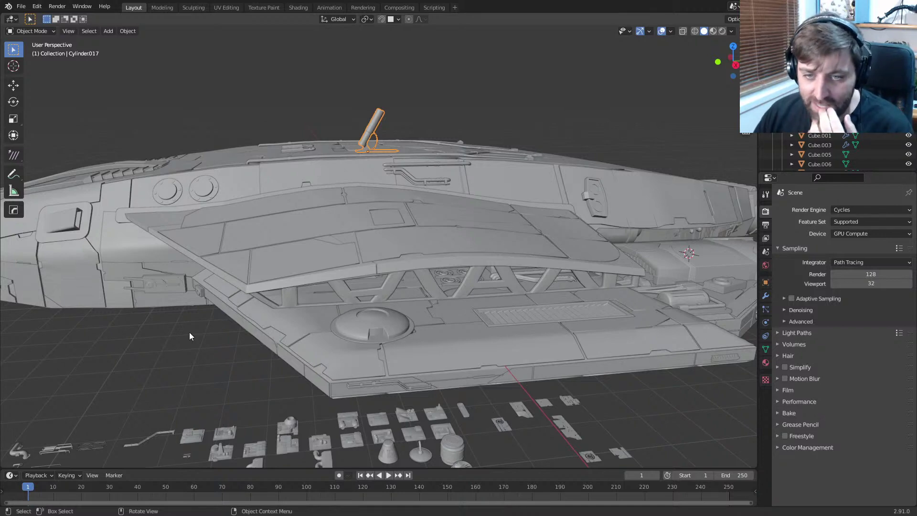
scroll(242, 231, "down", 2)
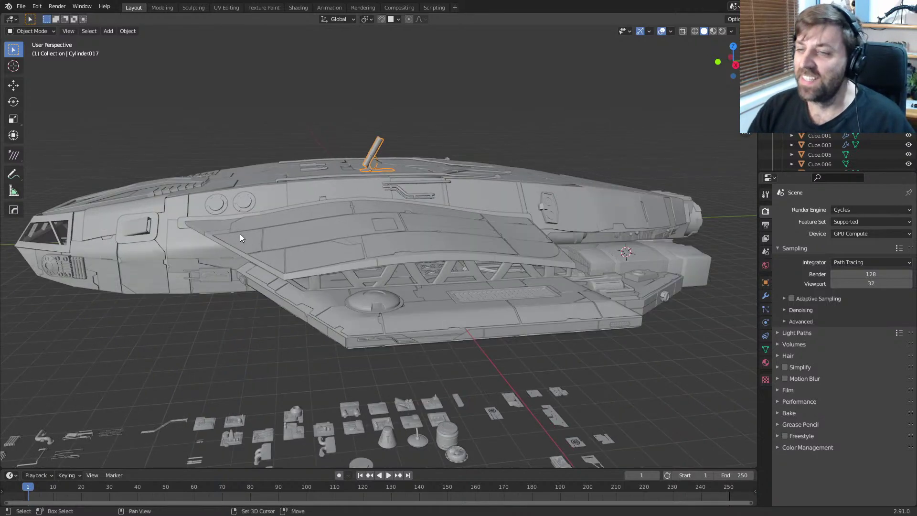
Step: Select the panelling on the ship's belly and open it in Edit Mode from the bottom orthographic view
middle_click_drag(239, 233, 368, 271)
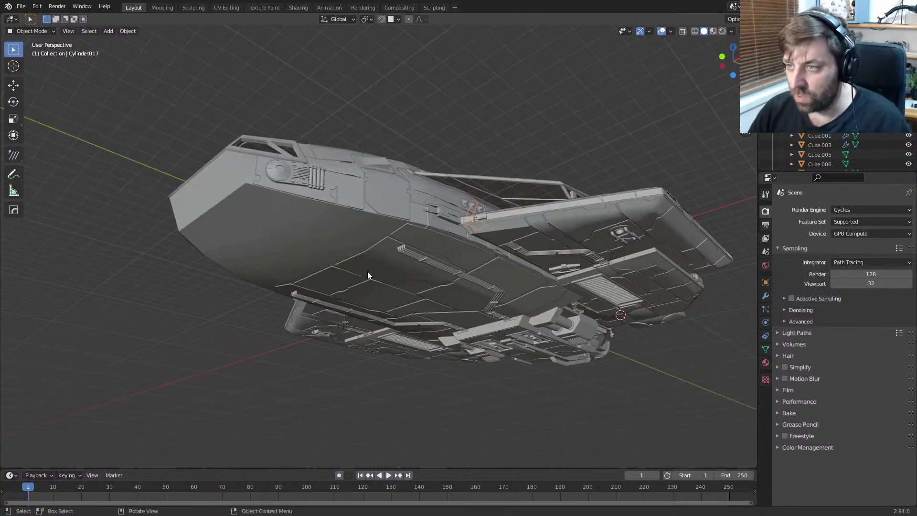
left_click(368, 271)
key("ctrl+KP_7")
key("Tab")
scroll(377, 270, "up", 5)
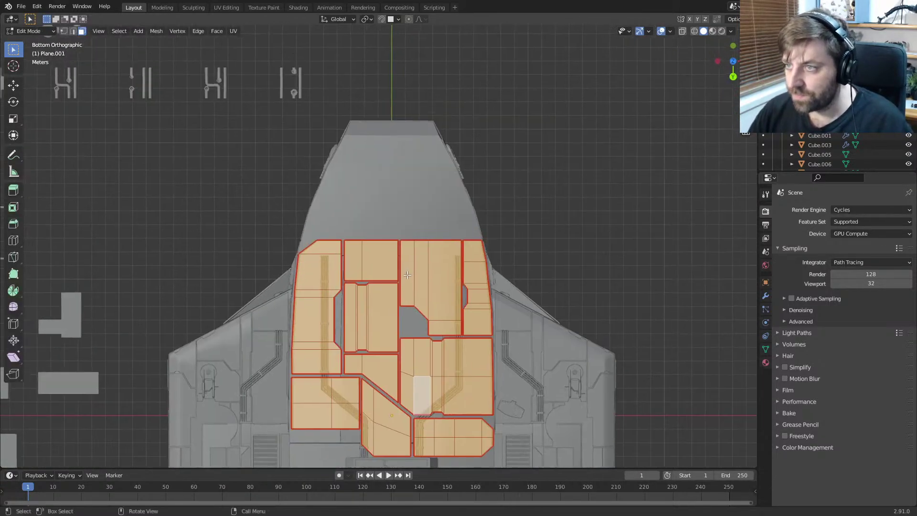
Step: Switch to edge selection and show the belly panelling's modifier stack while viewing the panels from below
key("2")
middle_click_drag(372, 251, 370, 272)
scroll(351, 327, "down", 4)
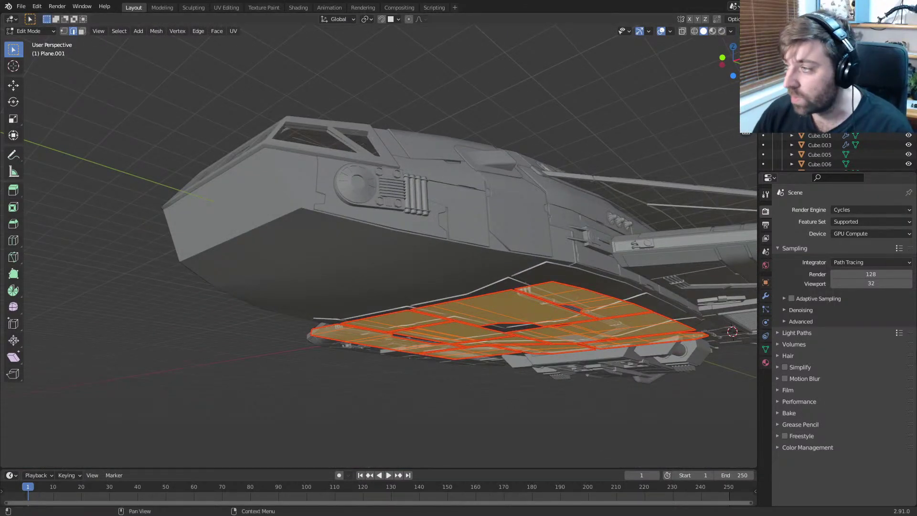
left_click(765, 295)
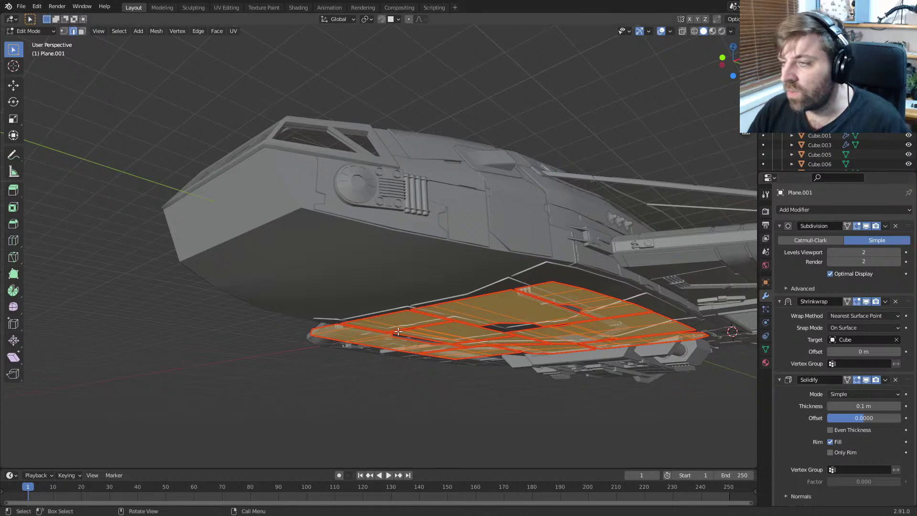
middle_click_drag(398, 331, 385, 288)
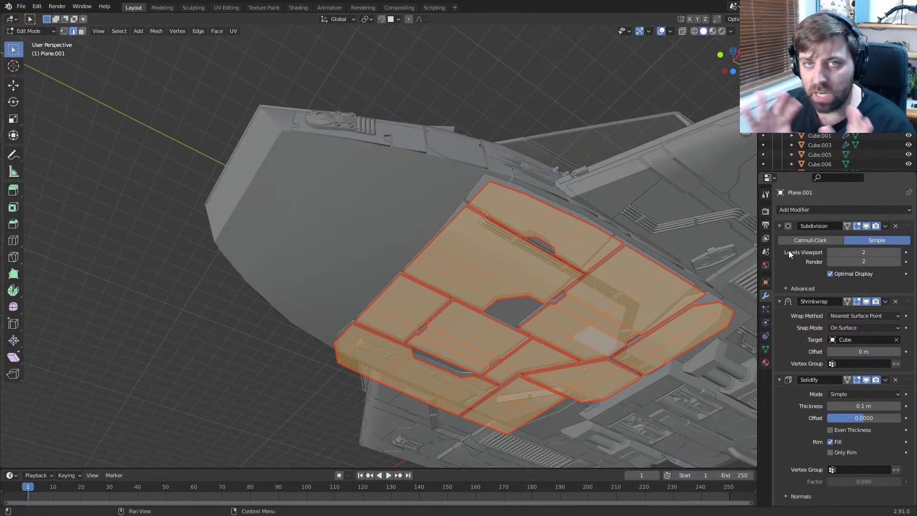
Step: Try Catmull-Clark as the belly panelling's subdivision type and return it to Simple
left_click(811, 240)
middle_click_drag(549, 268, 578, 258)
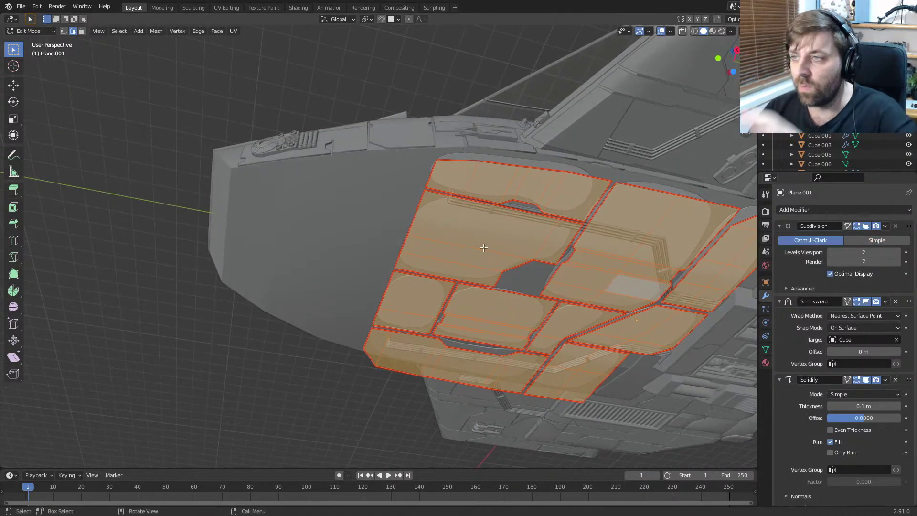
left_click(872, 242)
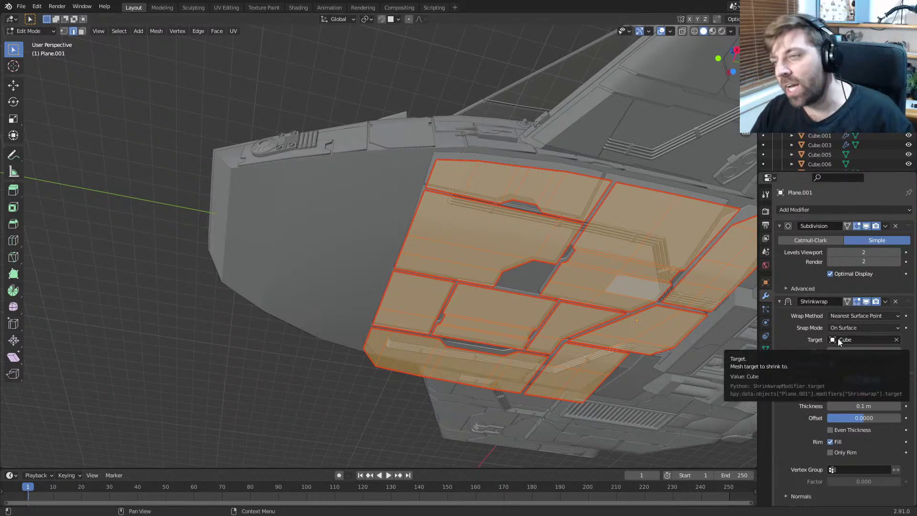
Step: Examine the panelling's Shrinkwrap and Solidify settings and how the panels follow the curved hull from several angles
middle_click_drag(509, 272, 505, 291)
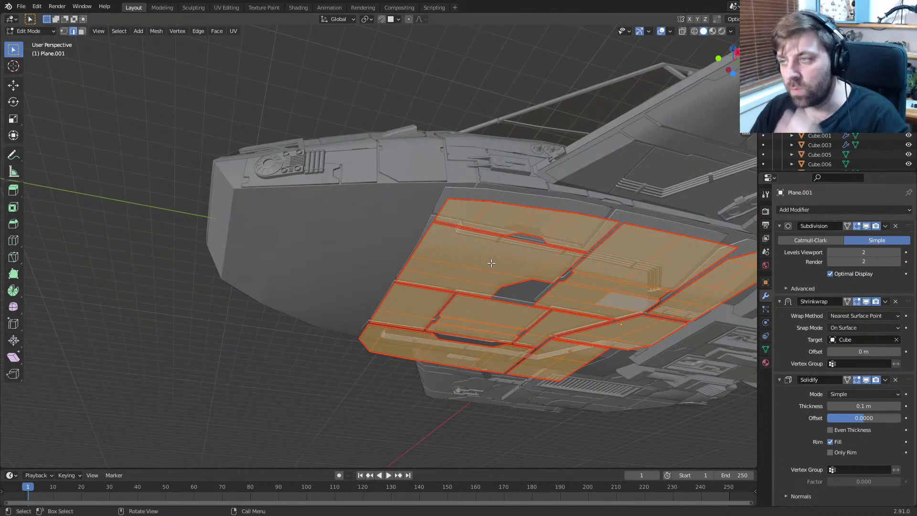
middle_click_drag(486, 257, 437, 297)
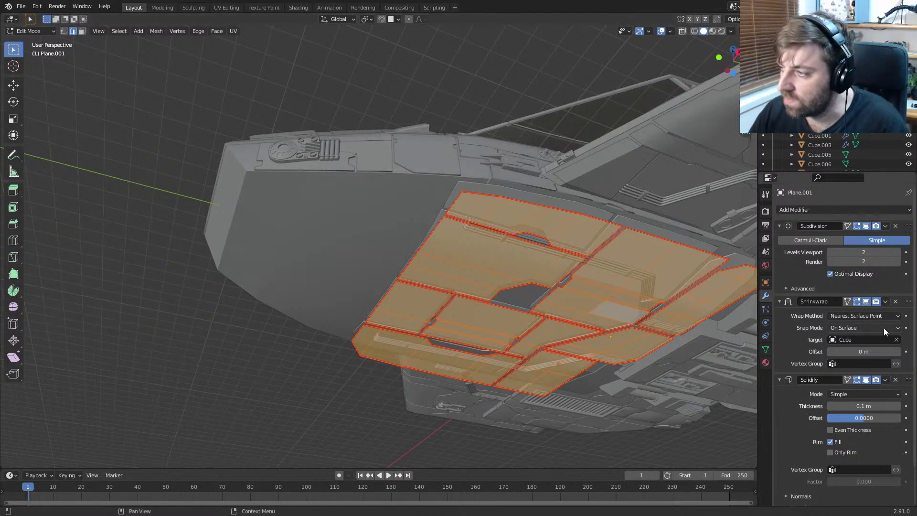
scroll(868, 324, "down", 2)
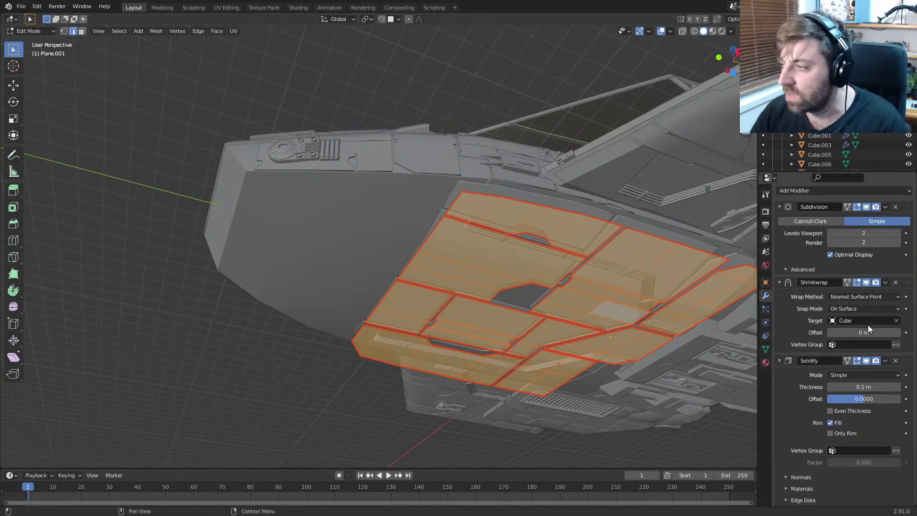
middle_click_drag(502, 287, 427, 262)
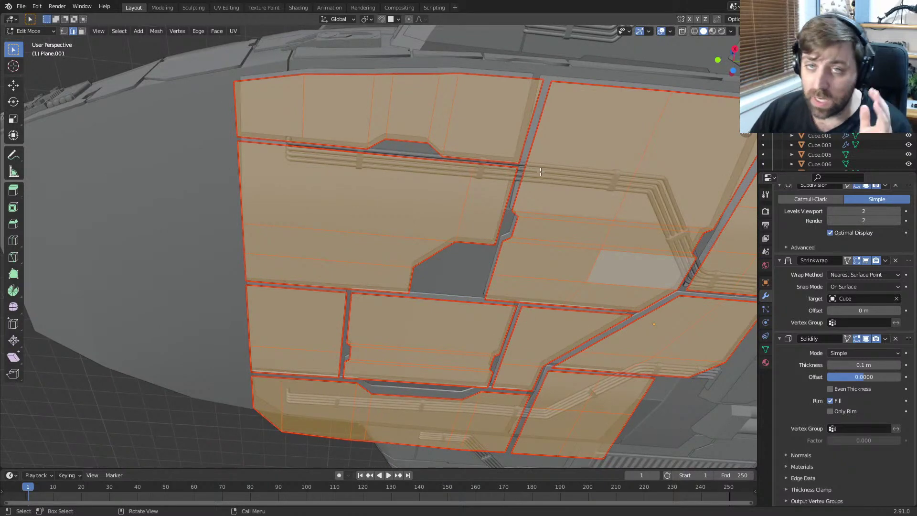
middle_click_drag(529, 175, 537, 210)
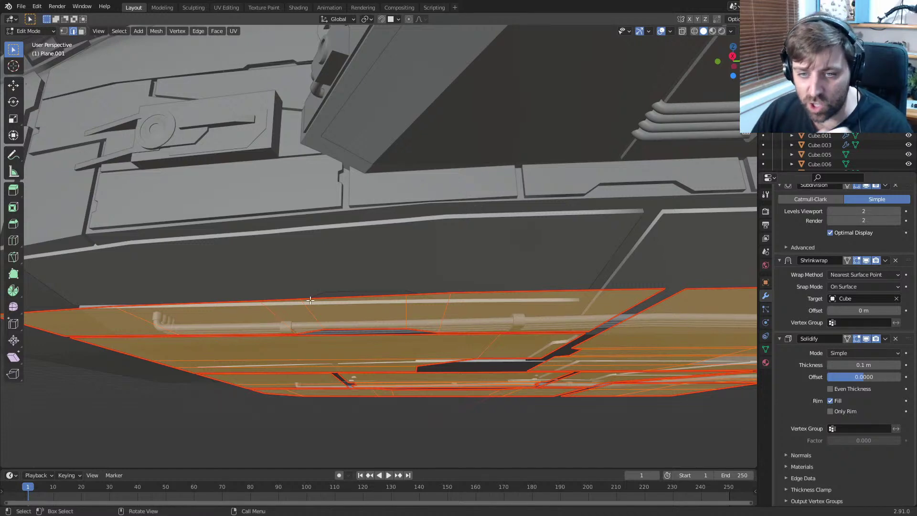
middle_click_drag(260, 280, 308, 277)
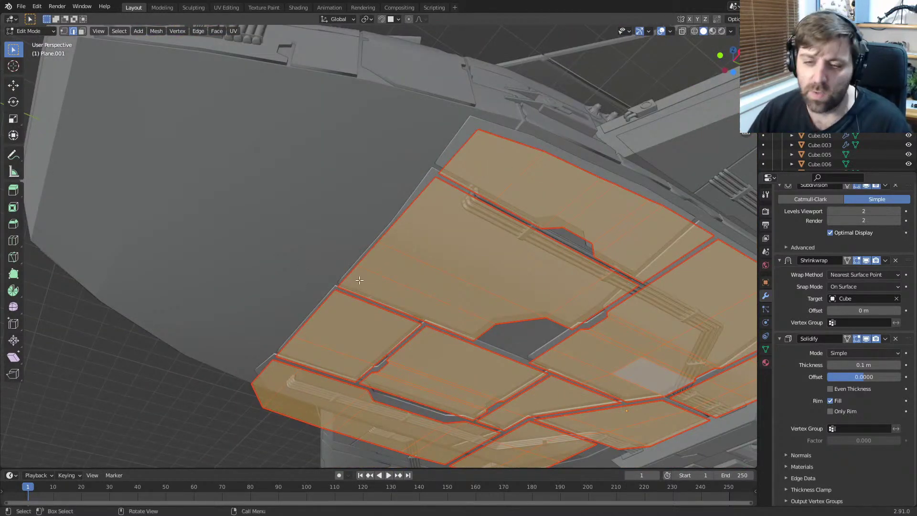
Step: From the bottom view, lengthen the left-centre belly panel by moving its front edges forward toward the nose
key("ctrl+KP_7")
middle_click_drag(348, 209, 350, 238, "shift")
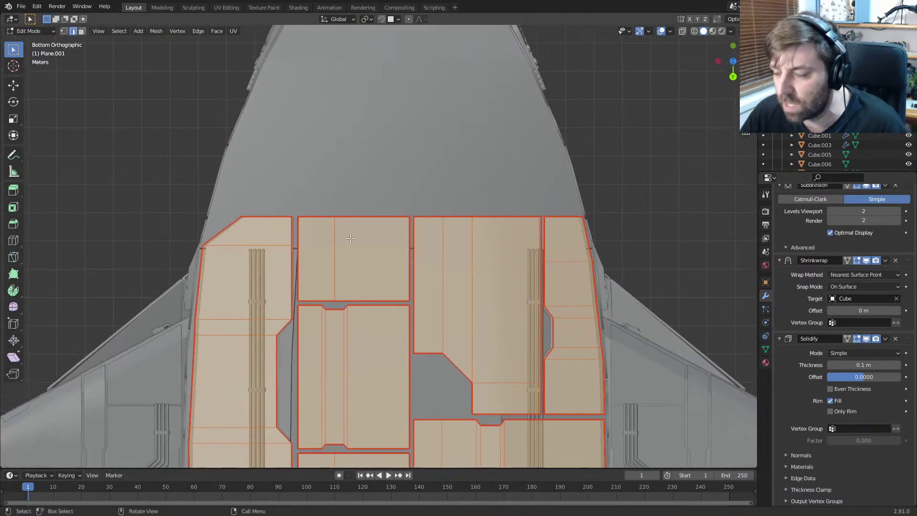
scroll(350, 238, "up", 2)
key("alt+a")
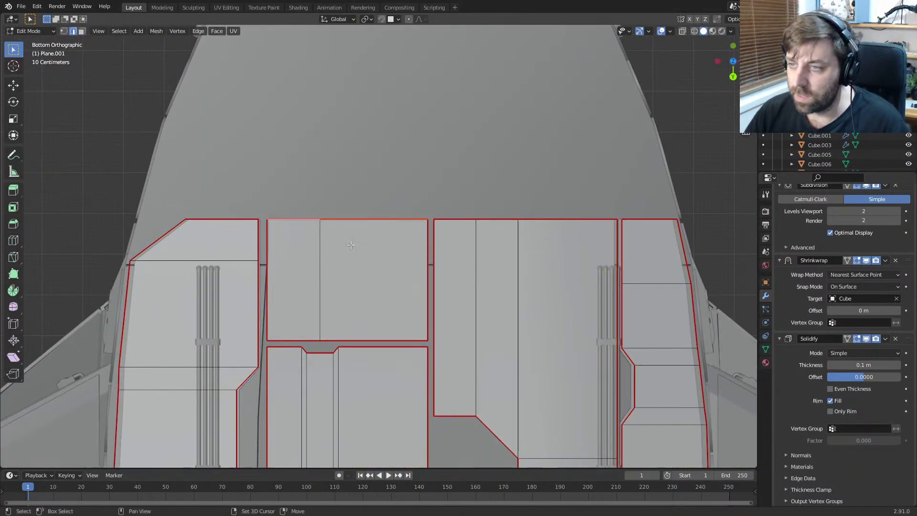
key("g")
left_click(348, 149)
scroll(378, 225, "down", 2)
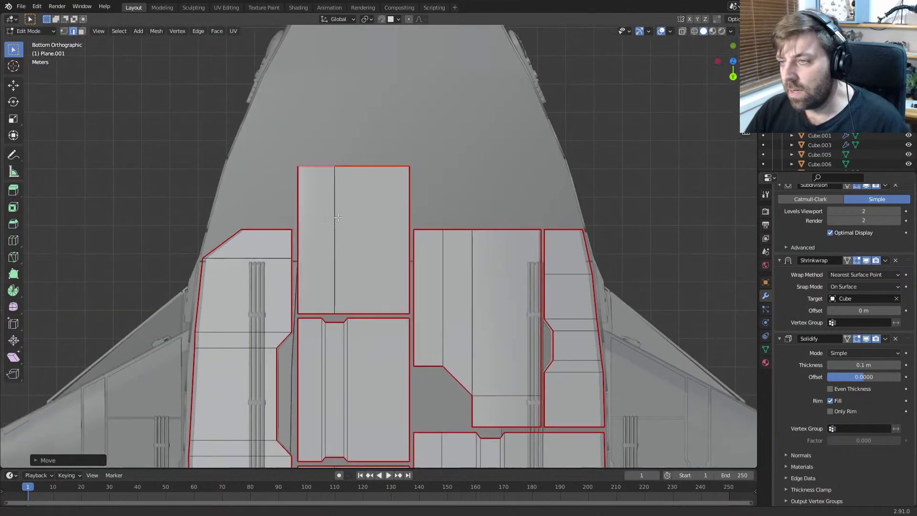
Step: Extrude the front edge of the narrow outer right belly panel forward along the Y axis
middle_click_drag(378, 224, 296, 253, "shift")
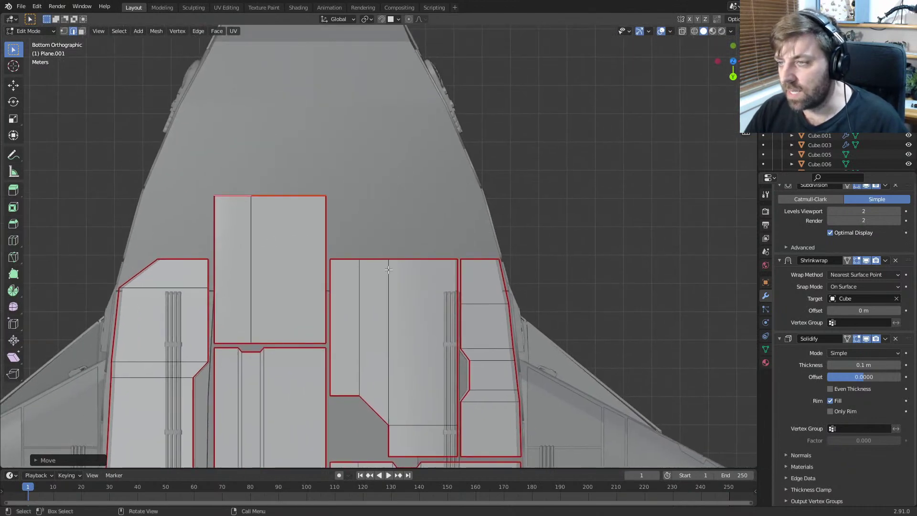
left_click(469, 261)
middle_click_drag(503, 251, 433, 254, "shift")
scroll(432, 254, "up", 6)
middle_click_drag(478, 335, 389, 333, "shift")
scroll(389, 332, "up", 2)
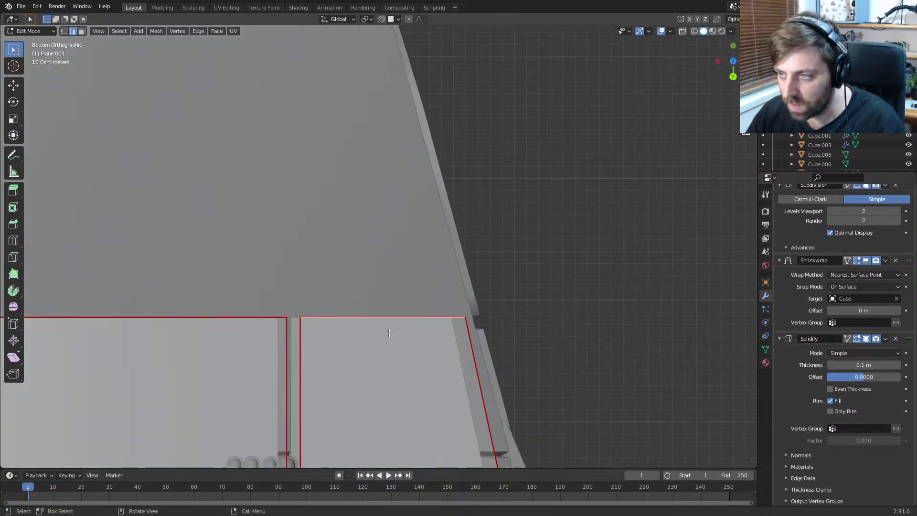
key("e")
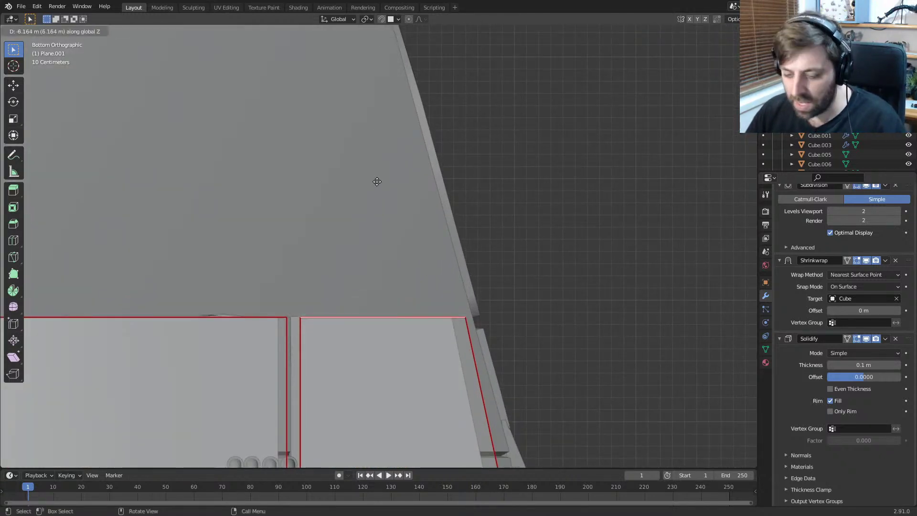
key("y")
left_click(377, 30)
middle_click_drag(379, 44, 378, 175, "shift")
Step: Move the extrusion's outer front vertex inward along X so the panel's side follows the tapering hull edge
key("1")
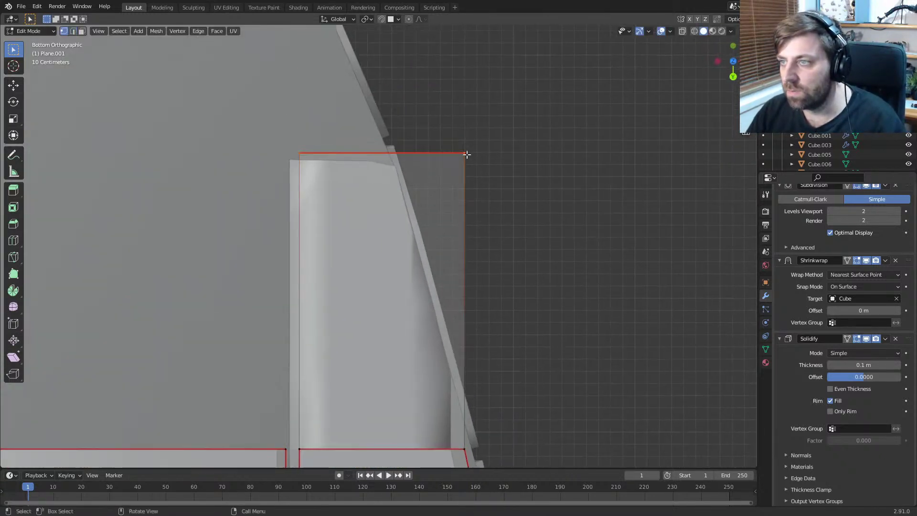
key("g")
key("x")
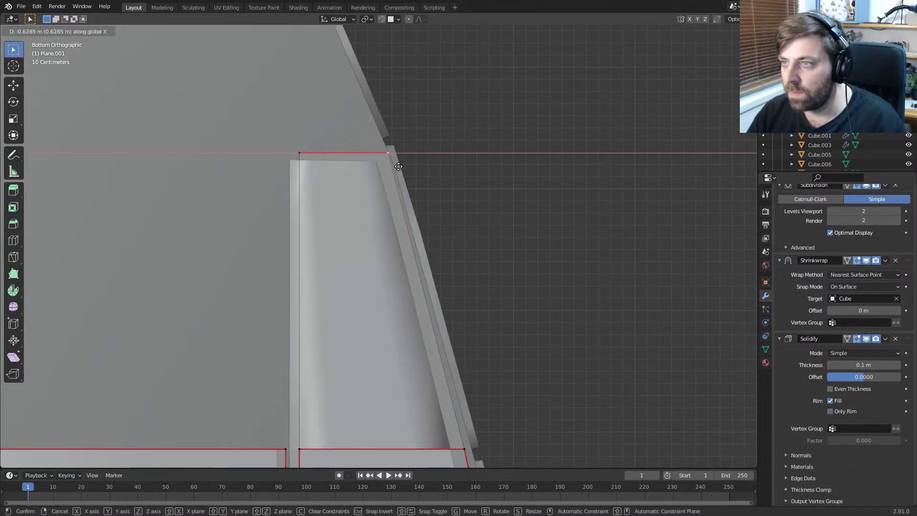
left_click(390, 168)
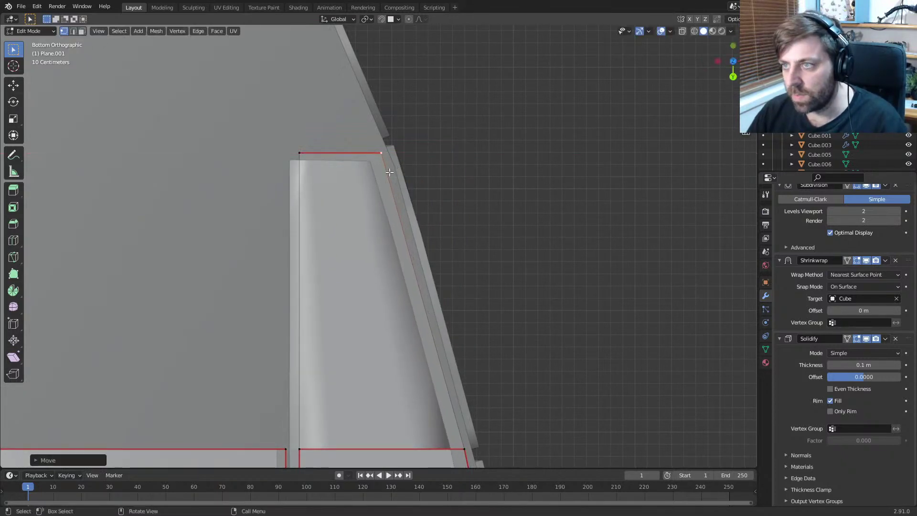
Step: Duplicate the front edges of the right-centre belly panel and offset the copy slightly forward along Y
scroll(388, 173, "down", 2)
middle_click_drag(306, 372, 585, 231, "shift")
scroll(435, 312, "down", 2)
scroll(585, 231, "down", 1)
scroll(427, 214, "up", 1)
middle_click_drag(427, 213, 407, 293, "shift")
scroll(420, 270, "down", 1)
key("2")
left_click(415, 275)
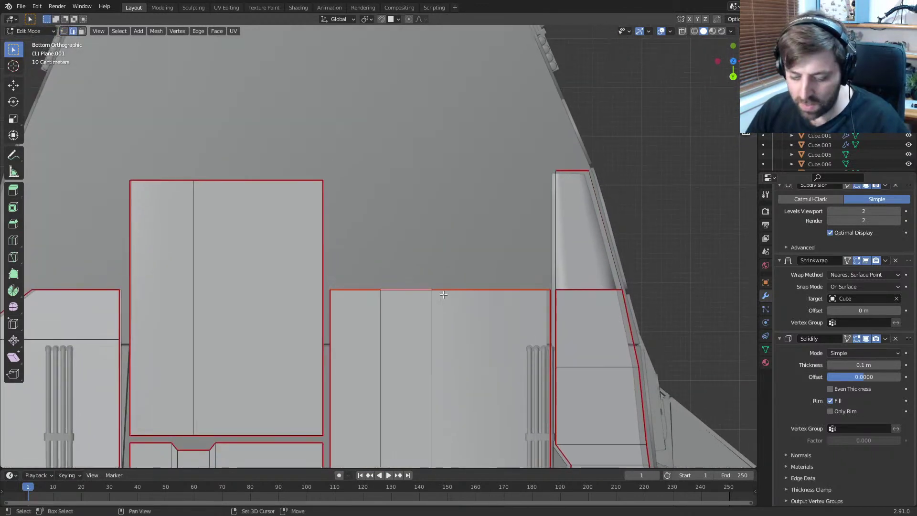
key("g")
key("y")
left_click(443, 291)
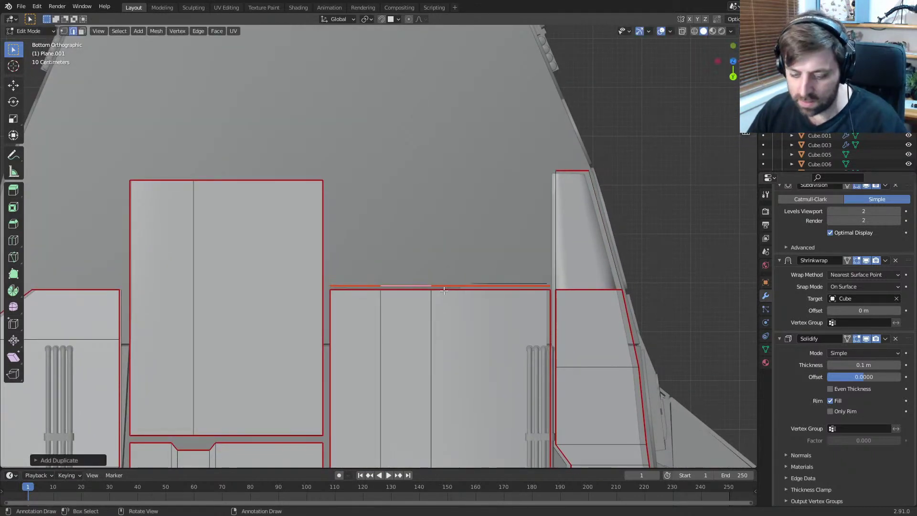
Step: Extrude the duplicated edges about 4.3 m forward along Y to form a new panel
key("e")
key("y")
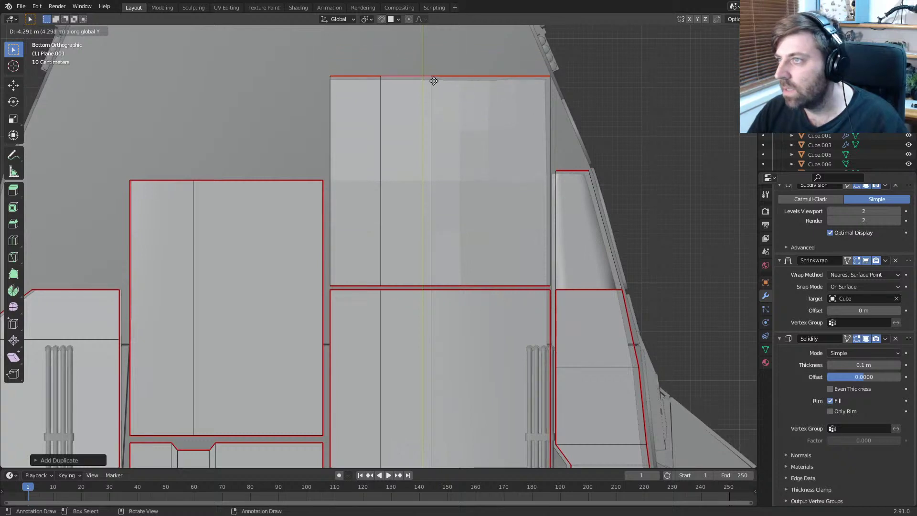
left_click(431, 81)
Step: Add a centred crosswise loop cut to the new panel and a centred lengthwise one in its widest strip
middle_click_drag(446, 115, 422, 168, "shift")
scroll(422, 168, "up", 2)
scroll(422, 169, "down", 1)
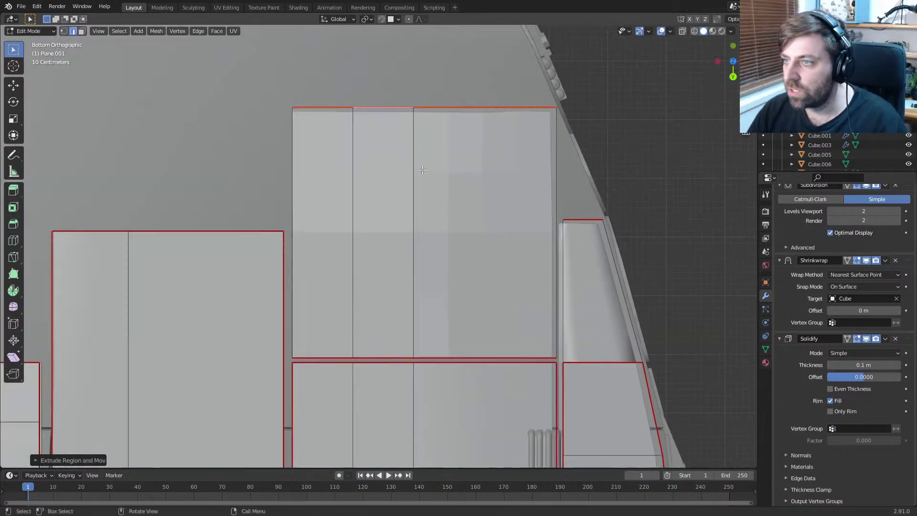
key("ctrl+r")
left_click(407, 231)
right_click(408, 231)
middle_click_drag(469, 228, 353, 253)
key("ctrl+r")
left_click(439, 303)
right_click(439, 303)
Step: Leave the panelling, select the main hull and inspect its underlying mesh in Edit Mode before returning to Object Mode
key("ctrl+KP_7")
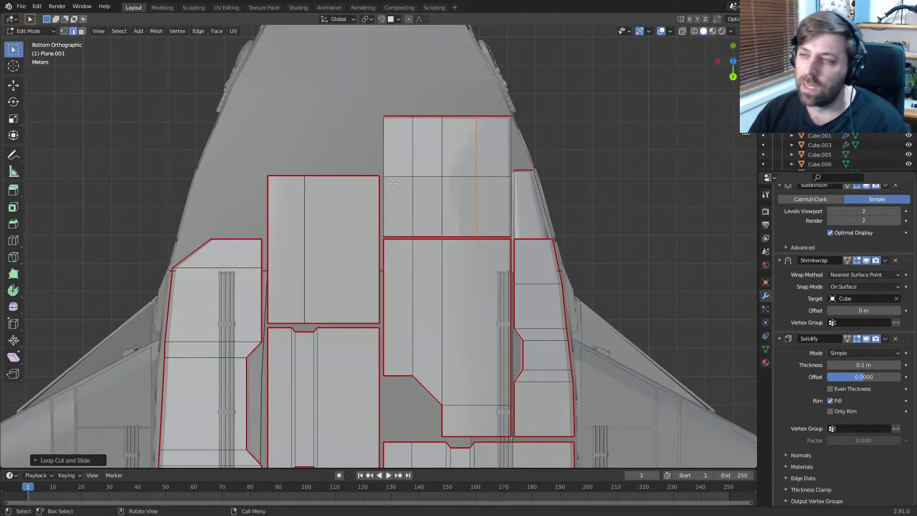
middle_click_drag(393, 184, 358, 190)
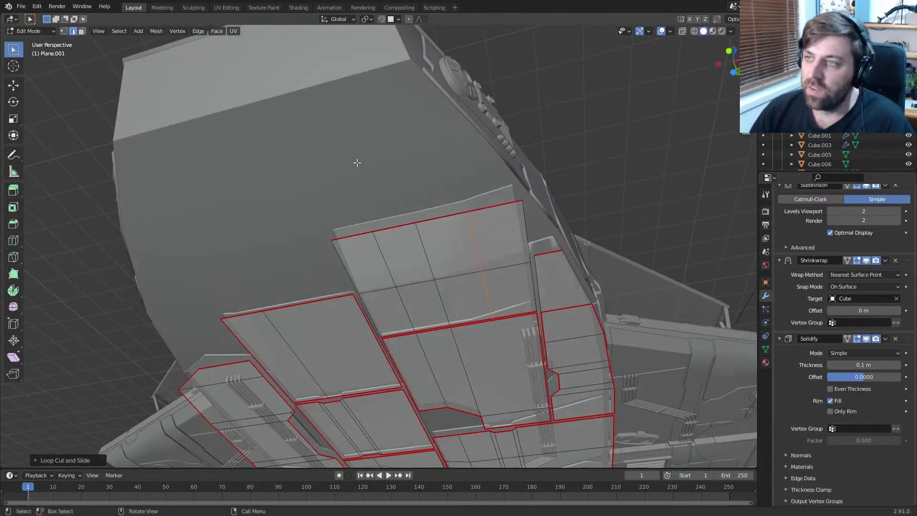
key("Tab")
left_click(362, 165)
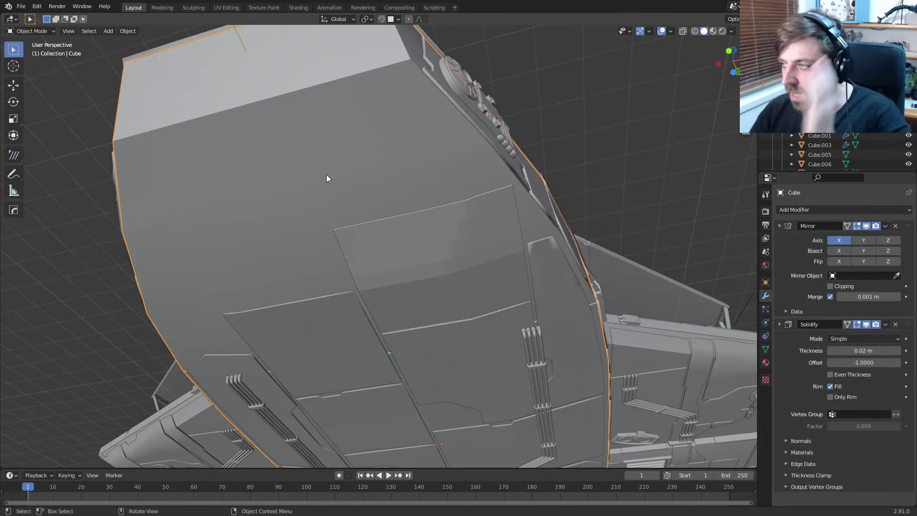
middle_click_drag(328, 175, 299, 195)
scroll(379, 243, "up", 3)
key("Tab")
middle_click_drag(379, 243, 385, 218)
key("Tab")
Step: Reselect the belly panelling and open it in Edit Mode with edge selection from the bottom view
left_click(305, 305)
key("KP_7")
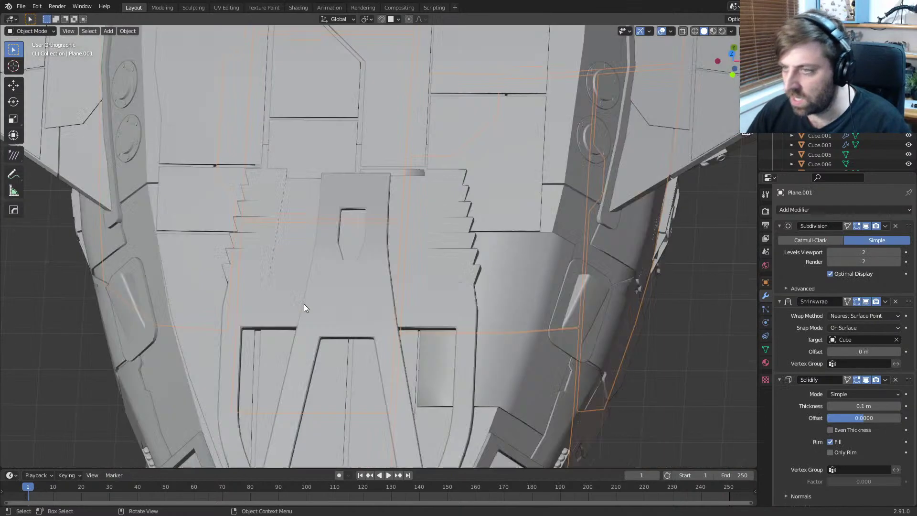
key("ctrl+KP_7")
scroll(306, 303, "down", 2)
middle_click_drag(329, 260, 357, 345, "shift")
scroll(357, 346, "up", 1)
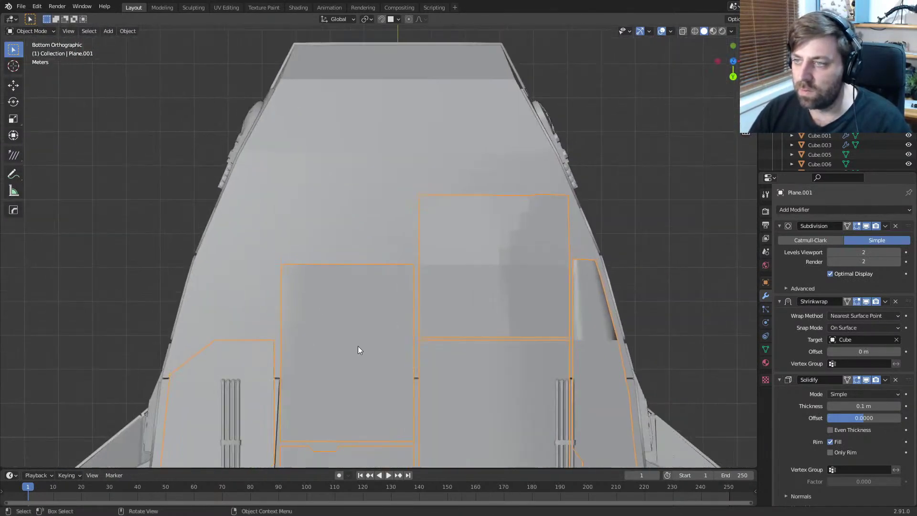
key("Tab")
scroll(349, 377, "up", 2)
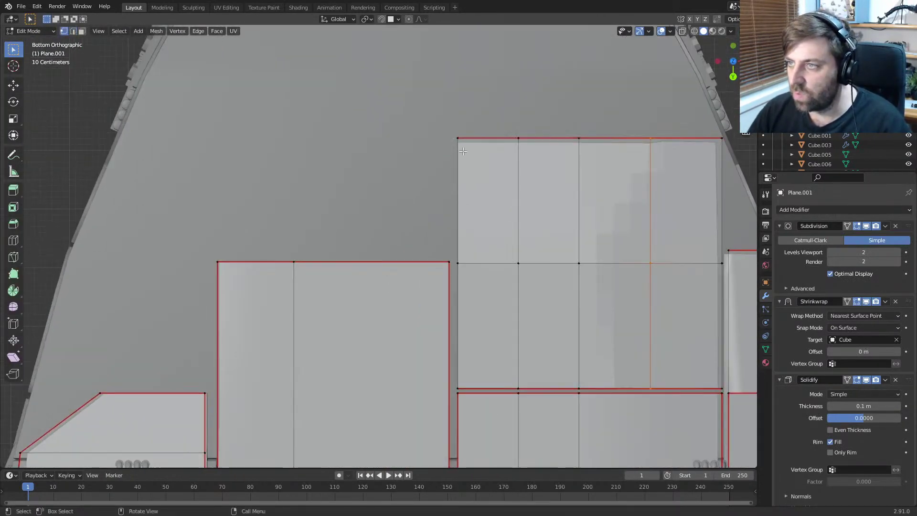
key("2")
Step: Duplicate the left-centre panel's front edges about 0.07 m forward along Y and extrude the copy to the nose crease
middle_click_drag(448, 223, 422, 245, "shift")
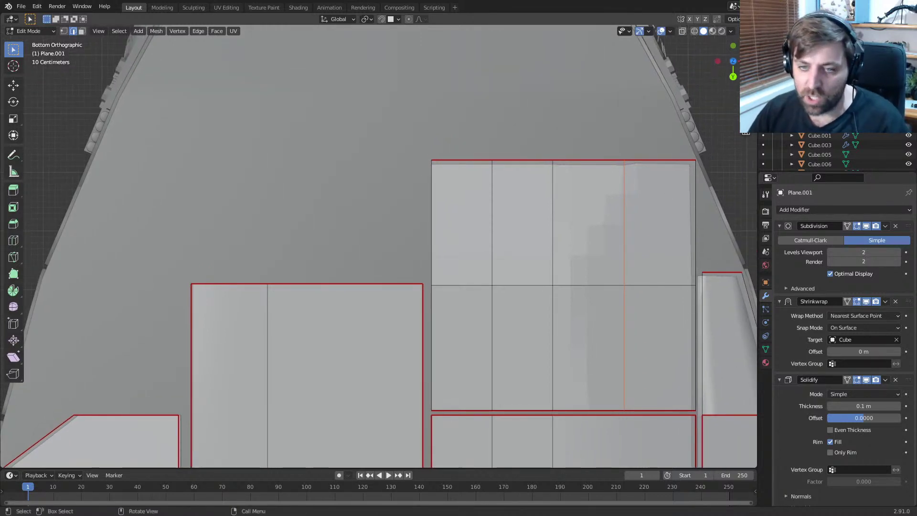
middle_click_drag(204, 247, 219, 244, "shift")
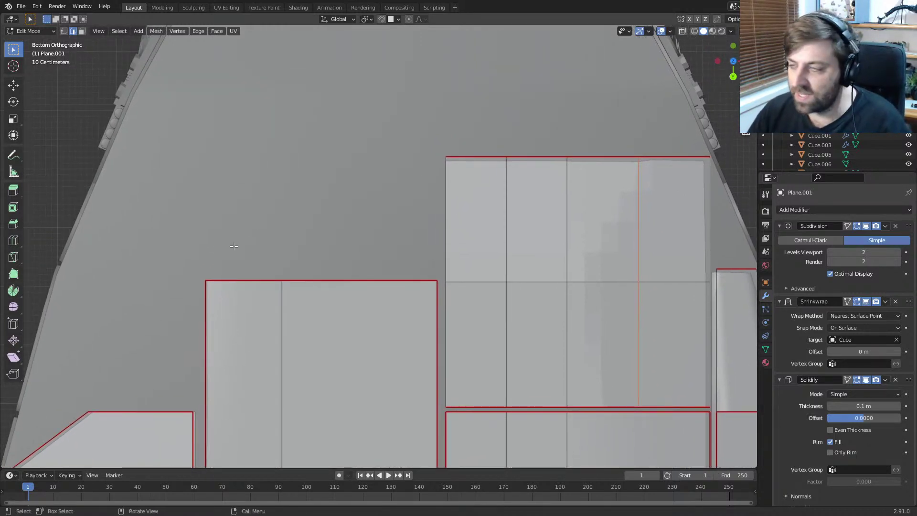
mouse_move(408, 250)
middle_mouse_down("shift")
mouse_move(380, 295)
mouse_move(391, 255)
middle_mouse_up("shift")
scroll(428, 269, "up", 2)
scroll(423, 269, "down", 2)
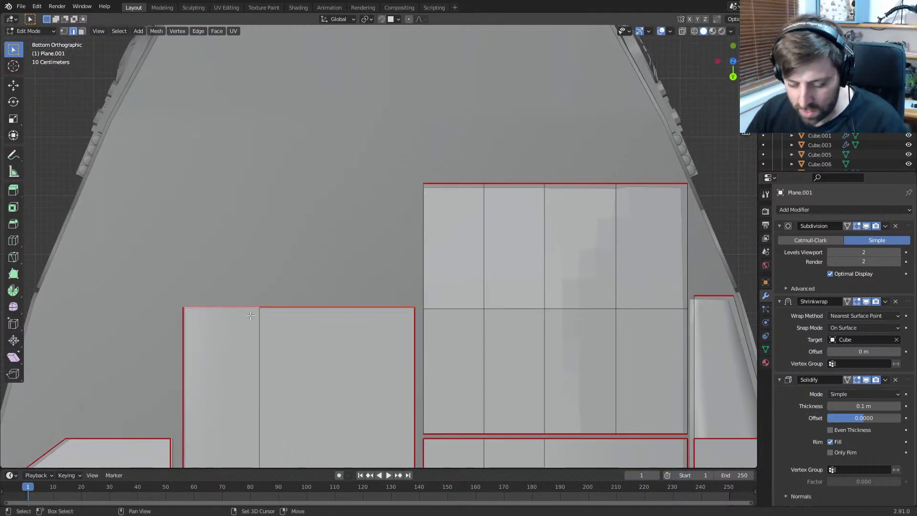
key("shift+d")
key("y")
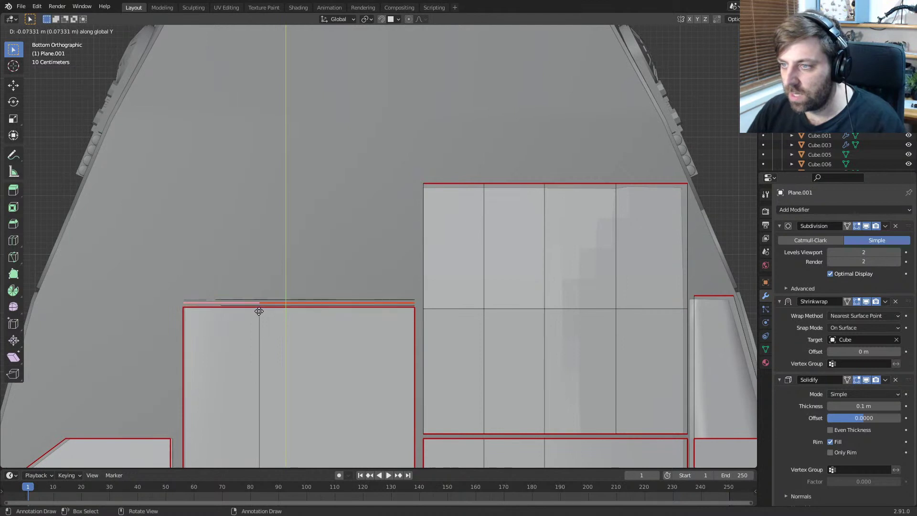
right_click(259, 311)
scroll(285, 333, "down", 3)
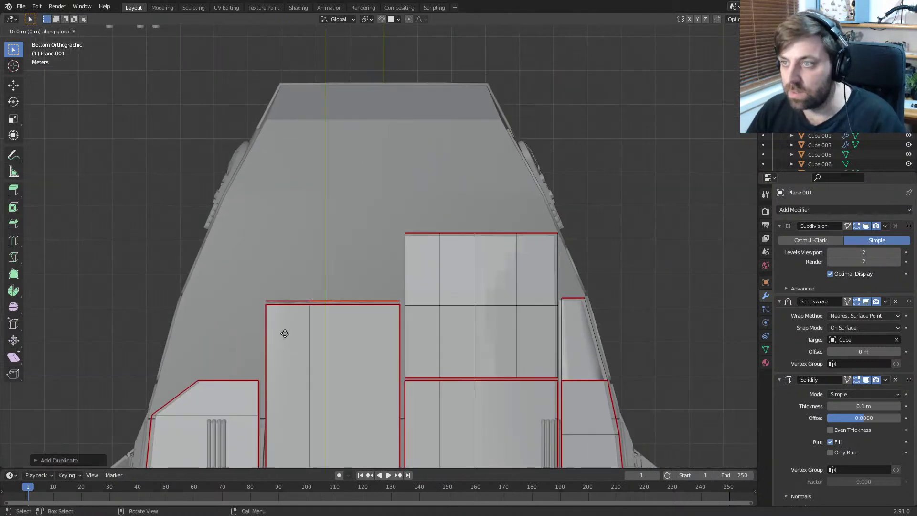
left_click(289, 158)
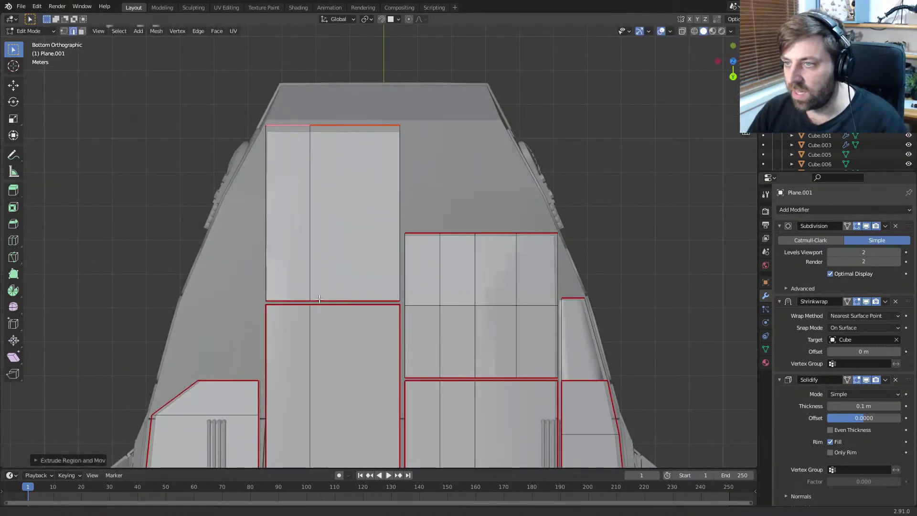
Step: Add a crosswise loop cut in the rear part of the new left-centre panel and bevel it into two loops
key("ctrl+r")
middle_click_drag(319, 298, 321, 238, "shift")
left_click(277, 260)
left_click(270, 294)
scroll(334, 315, "up", 2)
key("ctrl+b")
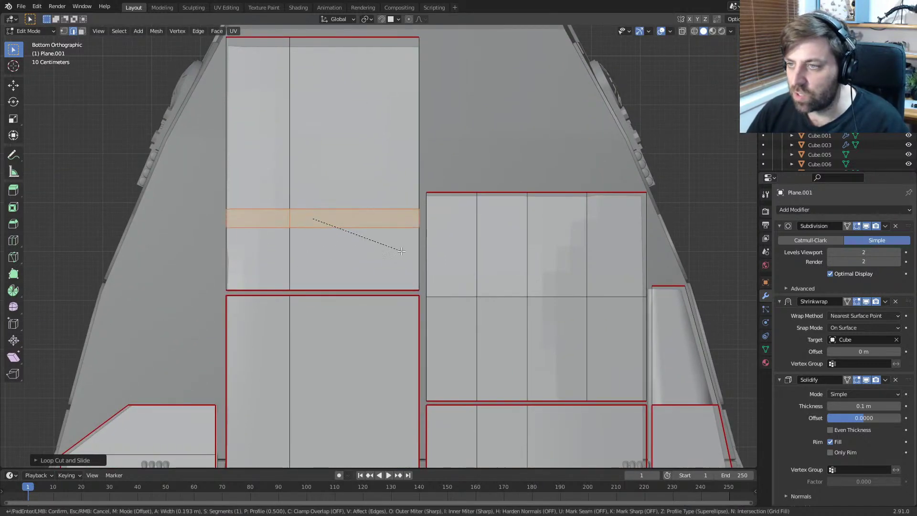
left_click(383, 242)
Step: Bevel the two crosswise loops in the rear part of the new left-centre panel into narrow pairs
left_click(384, 243, "alt")
left_click(381, 200, "alt+shift")
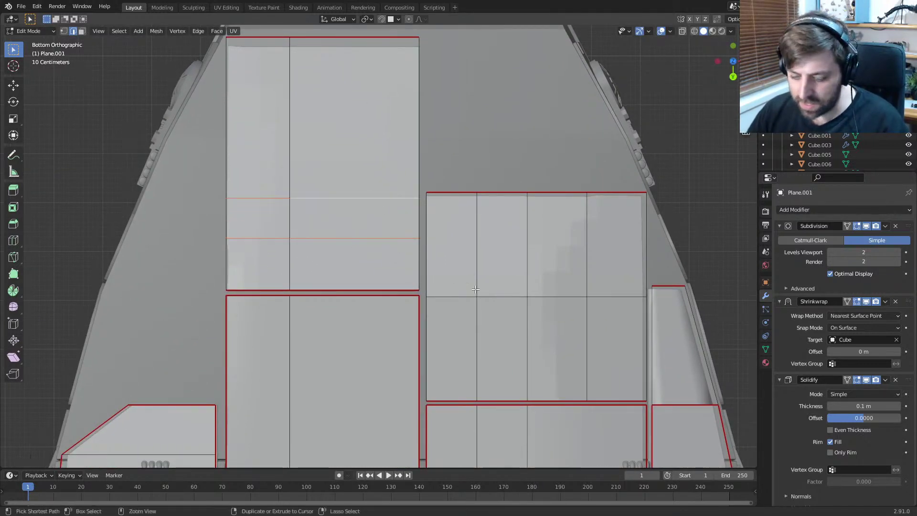
key("ctrl+b")
left_click(482, 290)
Step: Scale the outer side edges of the strip between those loop pairs inward along X to notch both panel sides
left_click(416, 220)
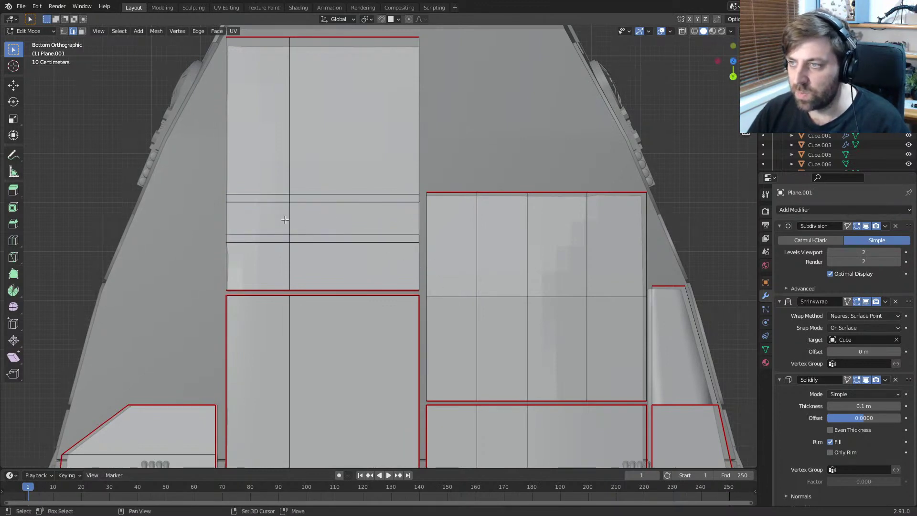
left_click(255, 208, "shift")
left_click(223, 217, "shift")
key("s")
key("x")
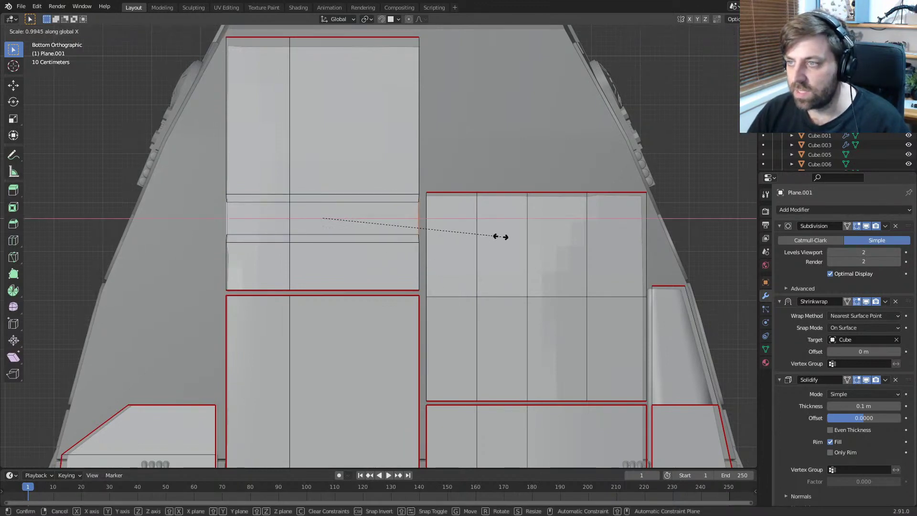
left_click(484, 236)
Step: Inspect the notched panel and the gaps between the belly panels in Object Mode from the bottom view
scroll(452, 274, "down", 2)
key("Tab")
middle_click_drag(453, 274, 427, 125)
middle_click_drag(368, 285, 345, 179)
middle_click_drag(407, 272, 414, 237)
middle_click_drag(495, 172, 406, 142)
key("KP_7")
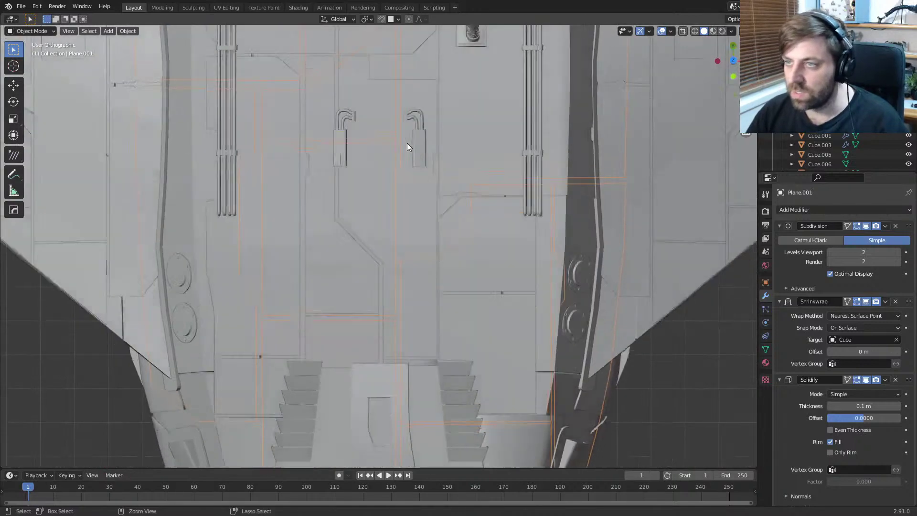
key("ctrl+KP_7")
middle_click_drag(341, 119, 406, 308, "shift")
scroll(407, 308, "up", 2)
scroll(407, 307, "up", 1)
middle_click_drag(319, 160, 334, 234, "shift")
scroll(334, 234, "down", 2)
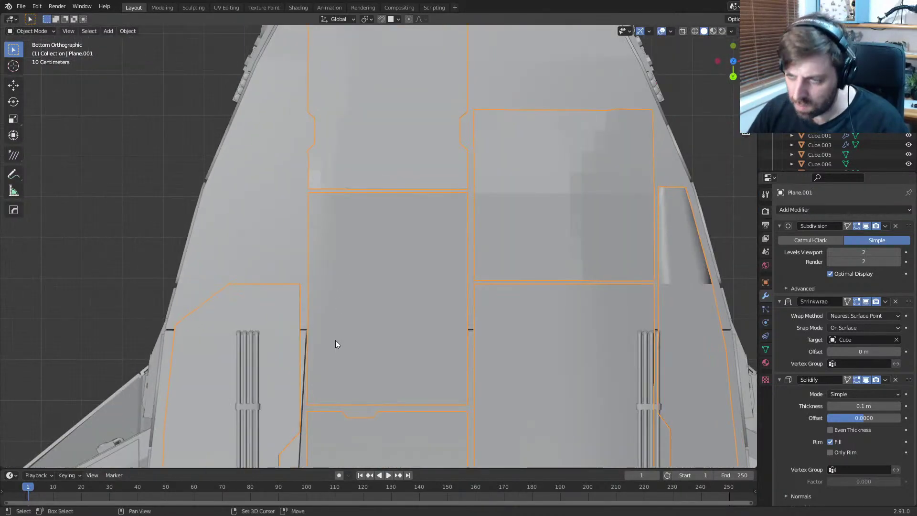
middle_click_drag(335, 340, 352, 165, "shift")
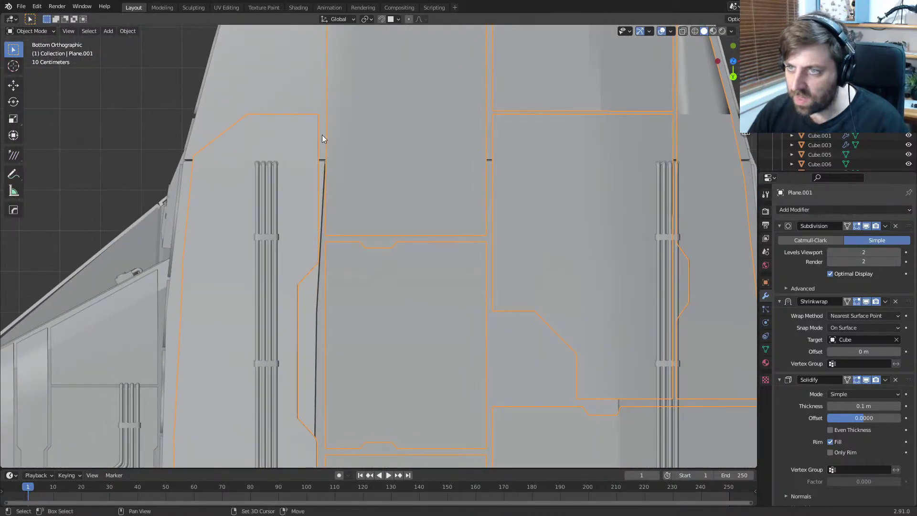
middle_click_drag(322, 162, 323, 208, "shift")
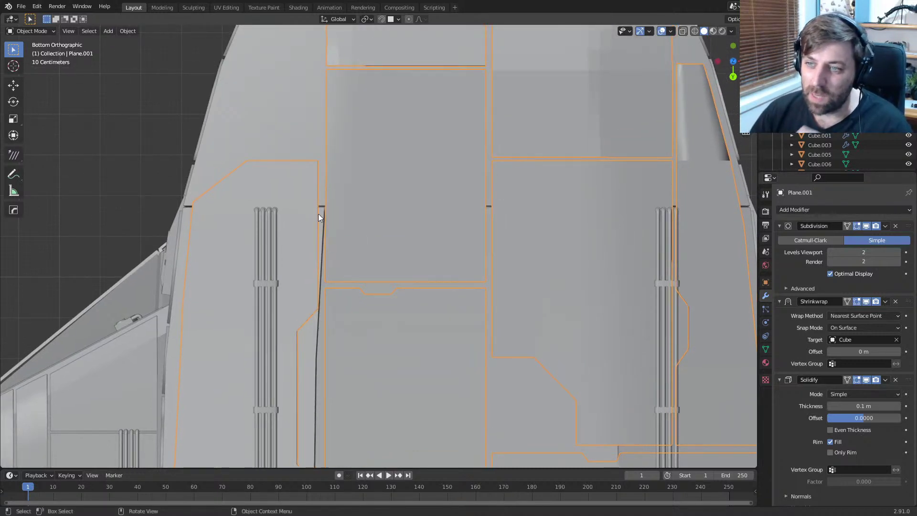
scroll(315, 266, "down", 4)
middle_click_drag(345, 218, 351, 310, "shift")
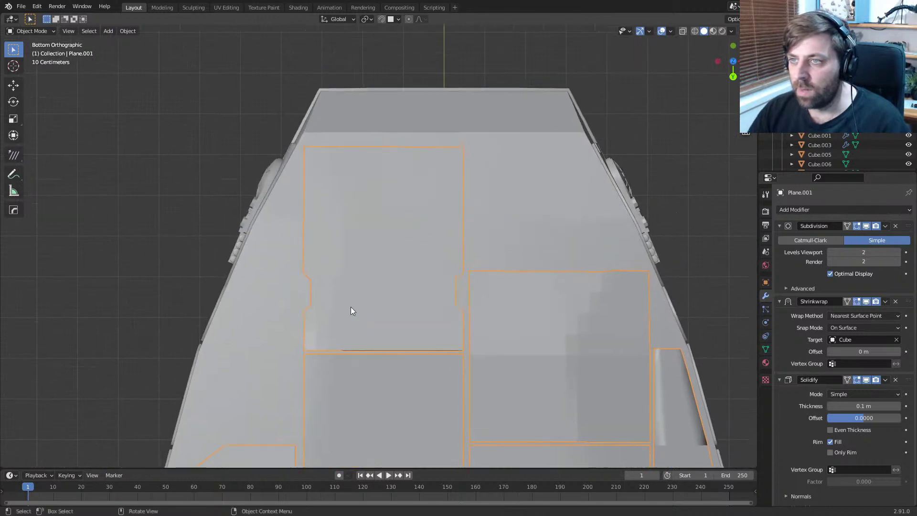
middle_click_drag(460, 291, 427, 286, "shift")
middle_click_drag(336, 308, 317, 245, "shift")
Step: In Edit Mode, move the notched left-centre panel's front edges rearward along Y to shorten the panel
key("Tab")
middle_click_drag(406, 175, 359, 254, "shift")
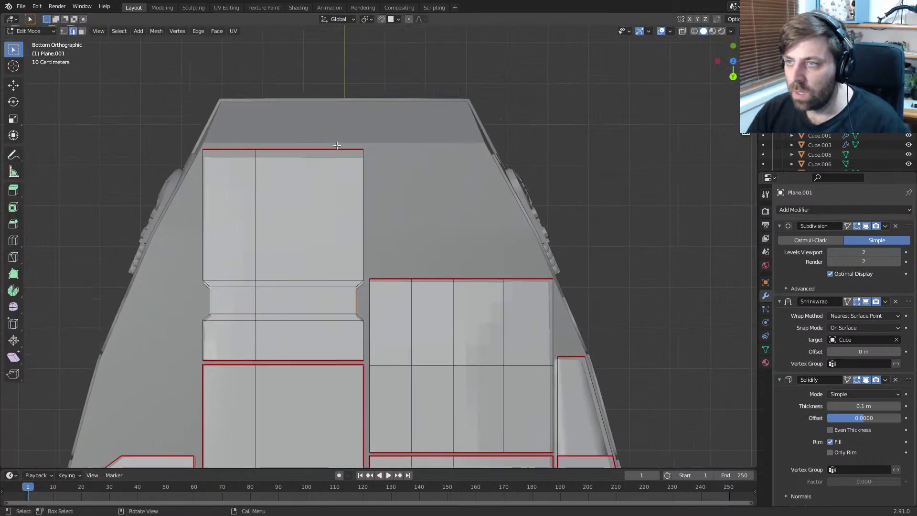
left_click(247, 152, "shift")
key("g")
key("y")
left_click(328, 224)
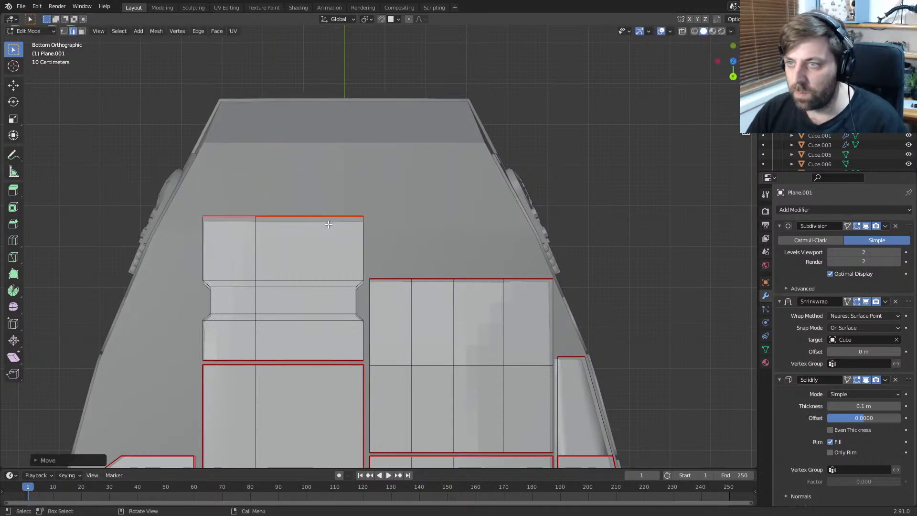
Step: Duplicate the shortened panel's front edges slightly forward along Y and extrude the copy about 1.54 m to the nose crease
key("g")
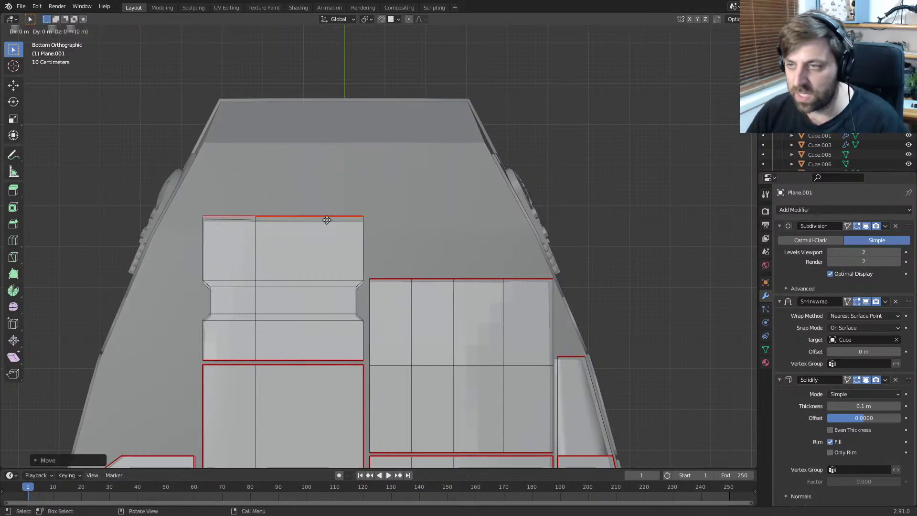
key("y")
left_click(331, 215)
key("e")
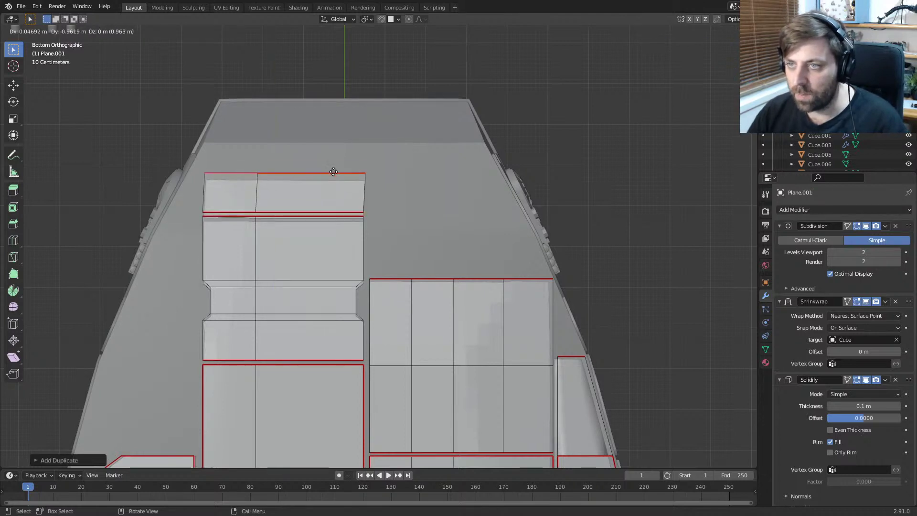
key("y")
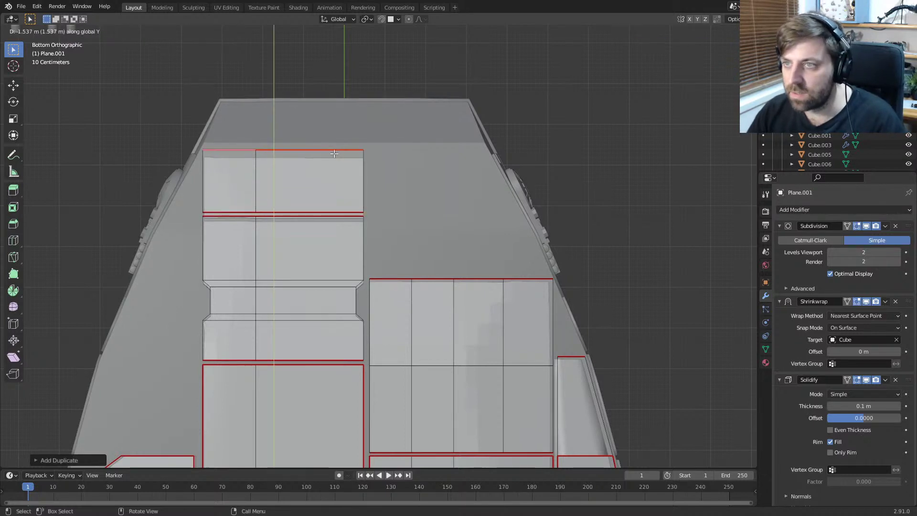
left_click(331, 153)
Step: Widen the new nose panel along X by moving its inner side edge across the hull centreline
left_click(375, 182)
key("g")
key("y")
key("x")
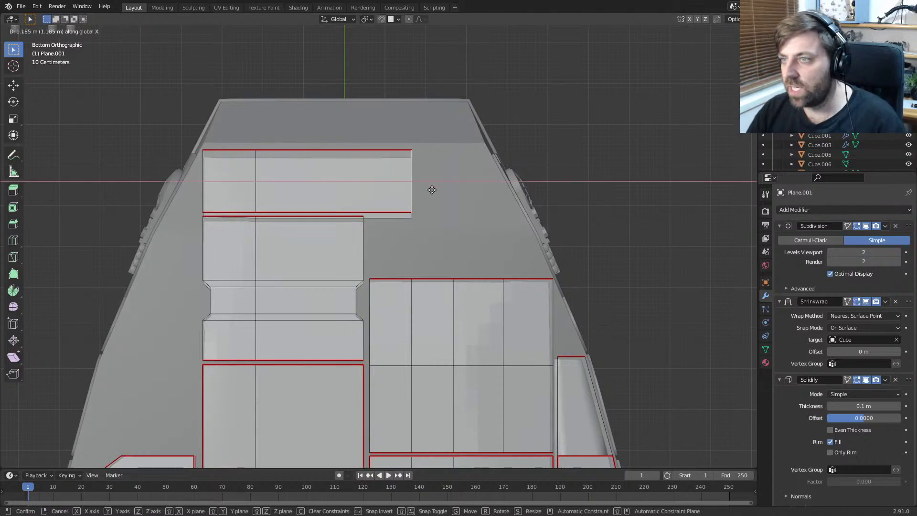
left_click(483, 193)
Step: Add two evenly spaced lengthwise loop cuts to the widened part of the nose panel
key("ctrl+r")
scroll(371, 199, "up", 1)
left_click(371, 198)
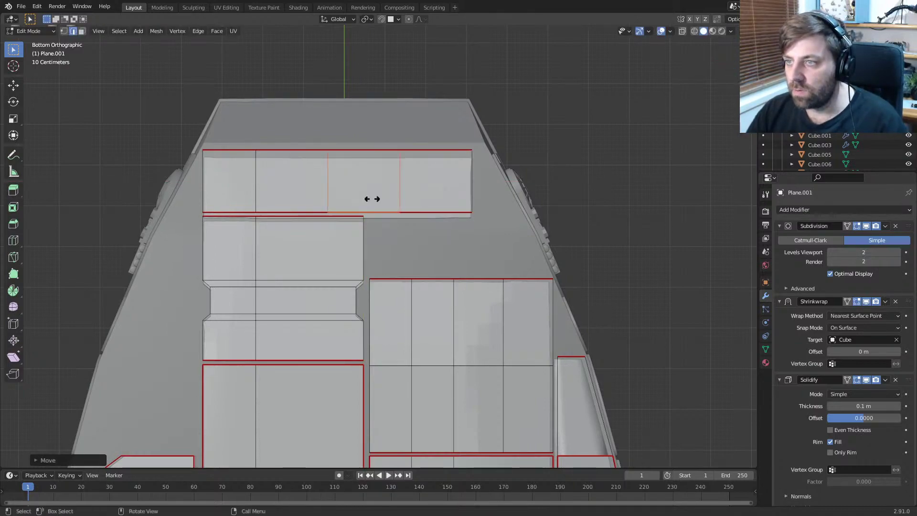
right_click(371, 199)
Step: Bevel the nose panel's middle loop into two separate loops and bevel both of them into narrow pairs
middle_click_drag(370, 199, 361, 214)
middle_click_drag(361, 215, 351, 175)
scroll(351, 175, "up", 2)
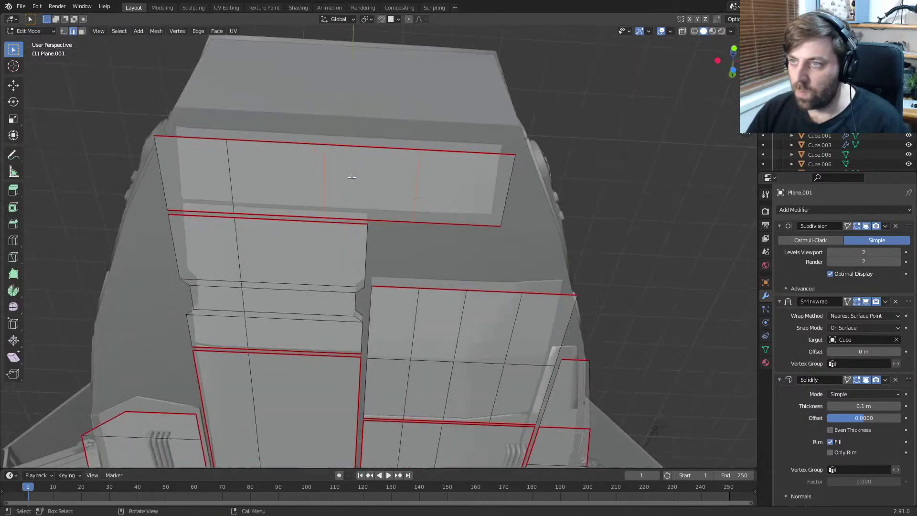
left_click(202, 179, "alt")
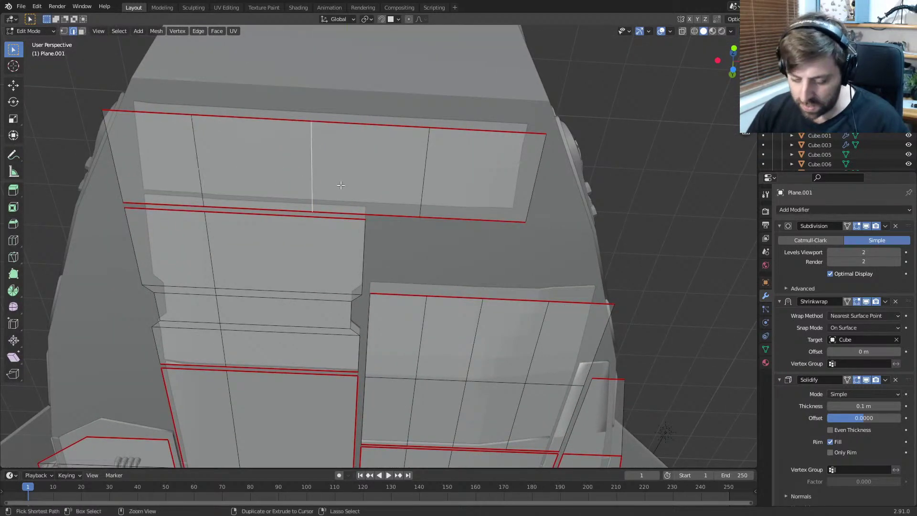
key("ctrl+b")
left_click(306, 149)
left_click(290, 152, "alt")
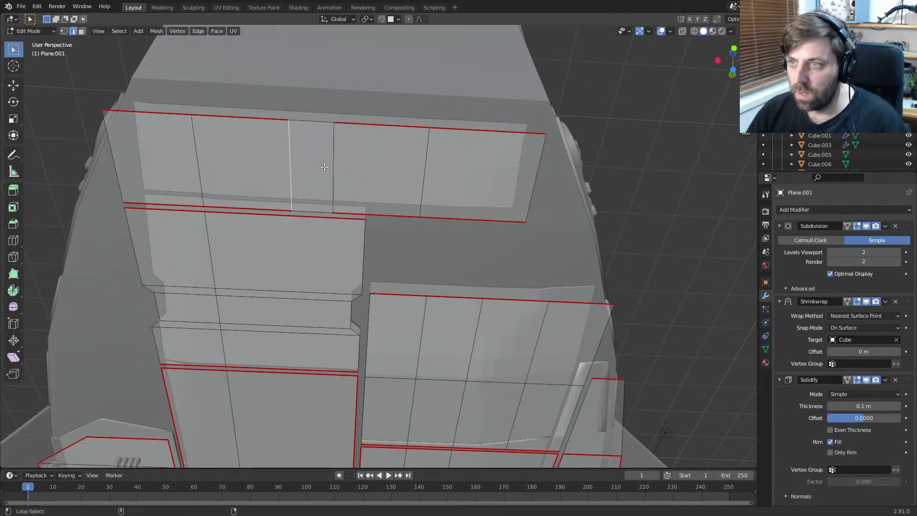
left_click(334, 164, "alt+shift")
key("ctrl+b")
left_click(393, 192)
Step: Scale the front and rear edges of the nose panel's middle strip inward along Y to notch both sides
left_click(304, 119)
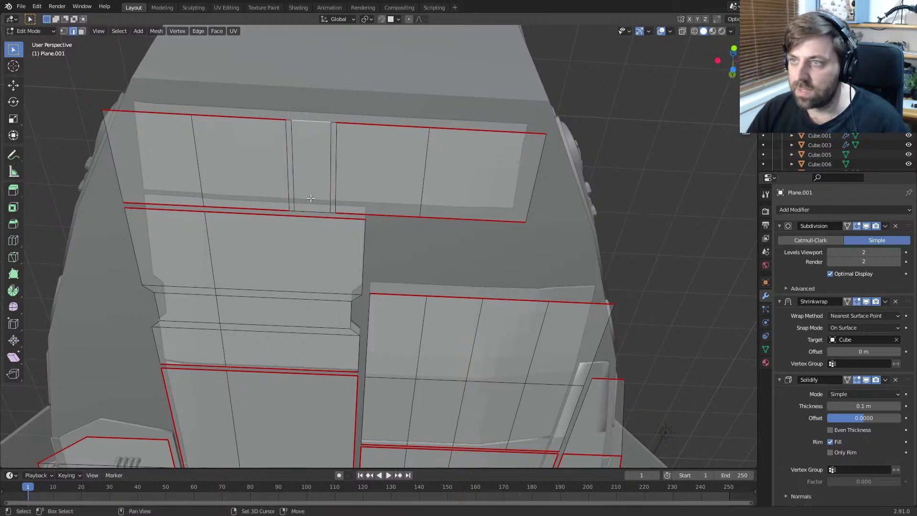
key("s")
key("y")
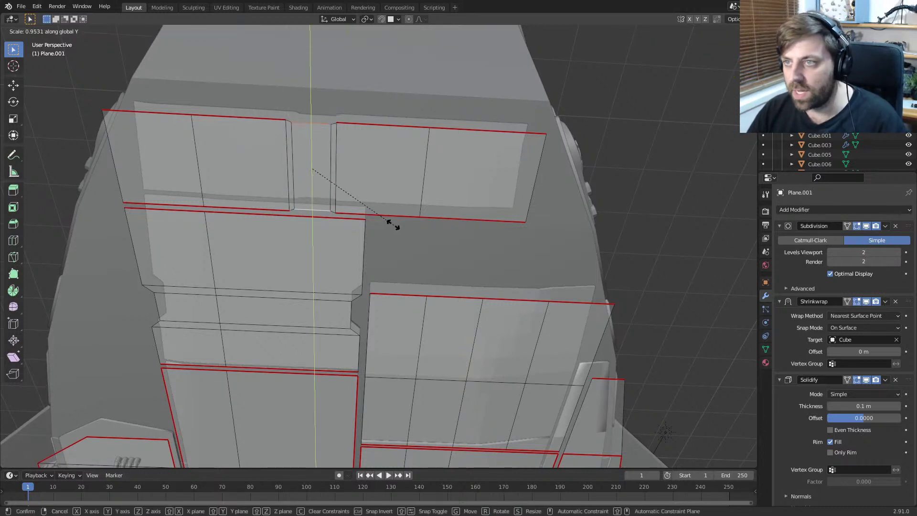
left_click(382, 216)
key("z")
left_click(419, 215)
scroll(409, 271, "down", 2)
key("Tab")
middle_click_drag(409, 272, 326, 153)
Step: In vertex selection, bevel the front inner corner vertex of the right-centre panel
key("Tab")
middle_click_drag(370, 230, 351, 196)
key("1")
left_click(327, 212)
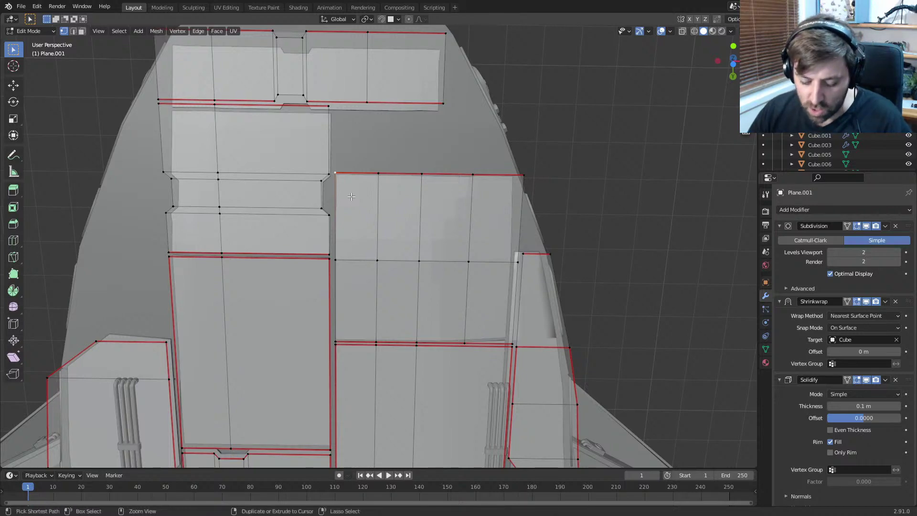
key("ctrl+shift+b")
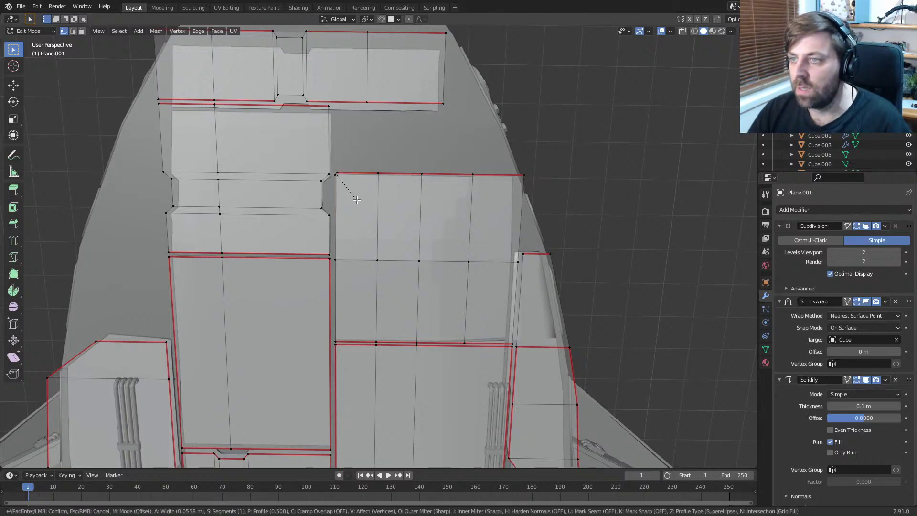
left_click(375, 217)
Step: Bevel the front outer corner vertex of the left-centre panel behind the notched one and check it in Object Mode
key("Tab")
scroll(363, 247, "down", 1)
middle_click_drag(344, 247, 291, 241, "shift")
middle_click_drag(292, 241, 402, 272, "shift")
scroll(404, 253, "up", 1)
key("Tab")
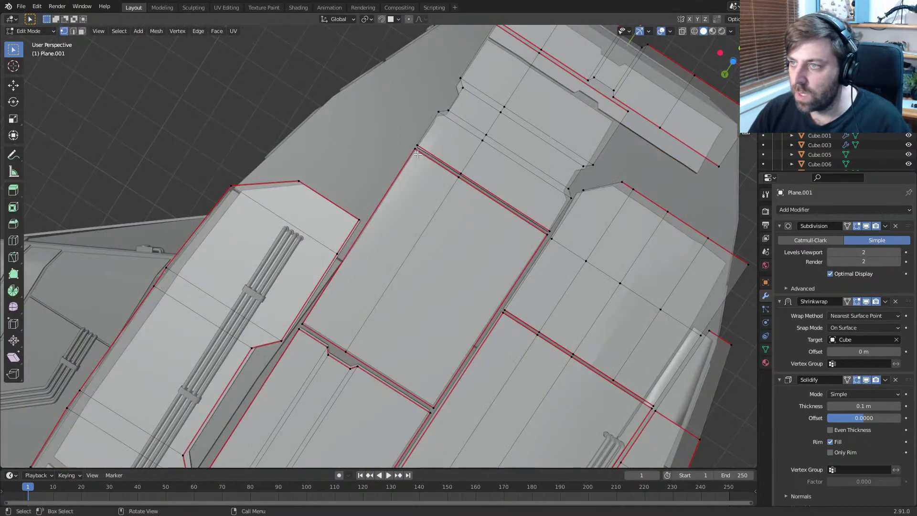
key("ctrl+shift+b")
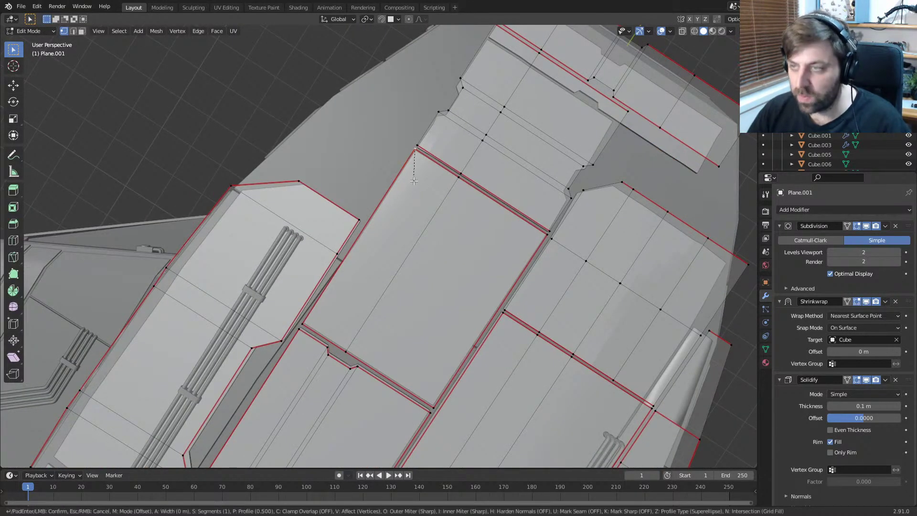
key("Escape")
mouse_move(422, 219)
middle_mouse_down()
mouse_move(411, 302)
mouse_move(430, 303)
mouse_move(411, 229)
mouse_move(417, 235)
middle_mouse_up()
key("Tab")
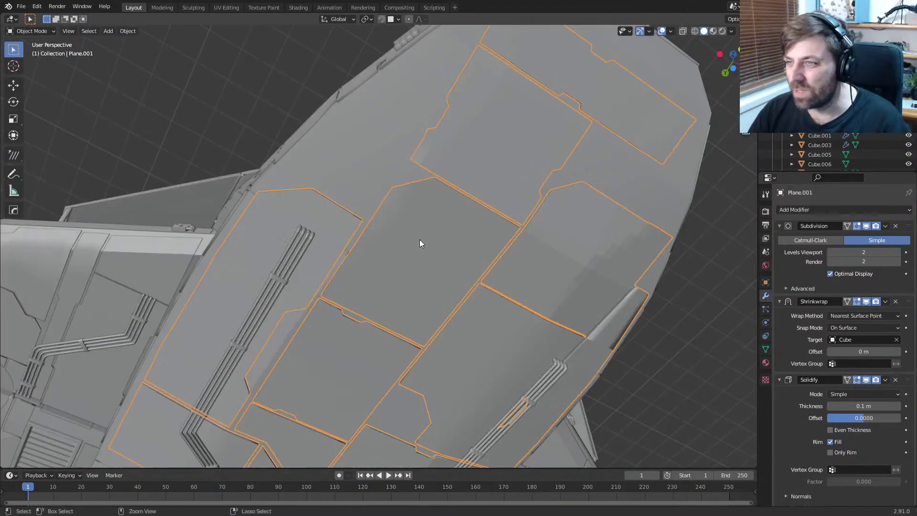
key("Tab")
Step: Undo the corner bevels on the right-centre and left-centre panels
key("ctrl+z")
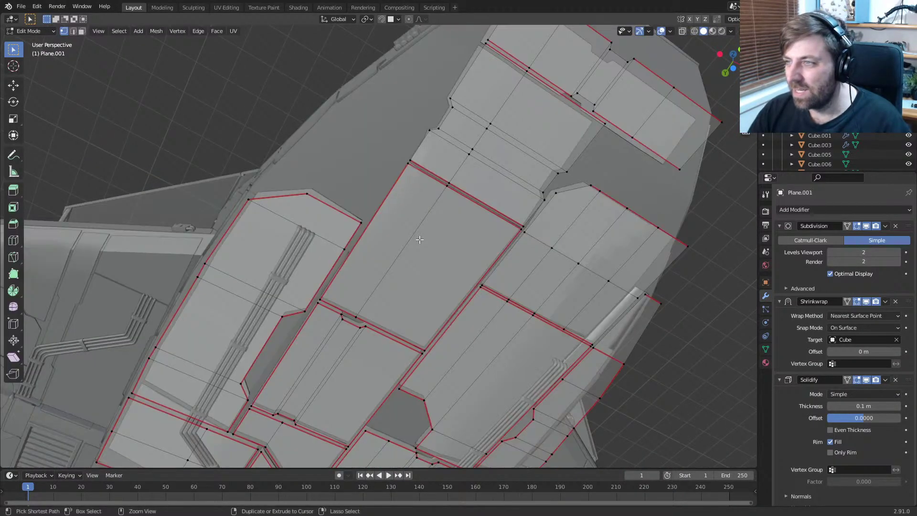
key("ctrl+z")
key("ctrl+z")
key("ctrl+z")
middle_click_drag(590, 208, 537, 184, "shift")
key("ctrl+r")
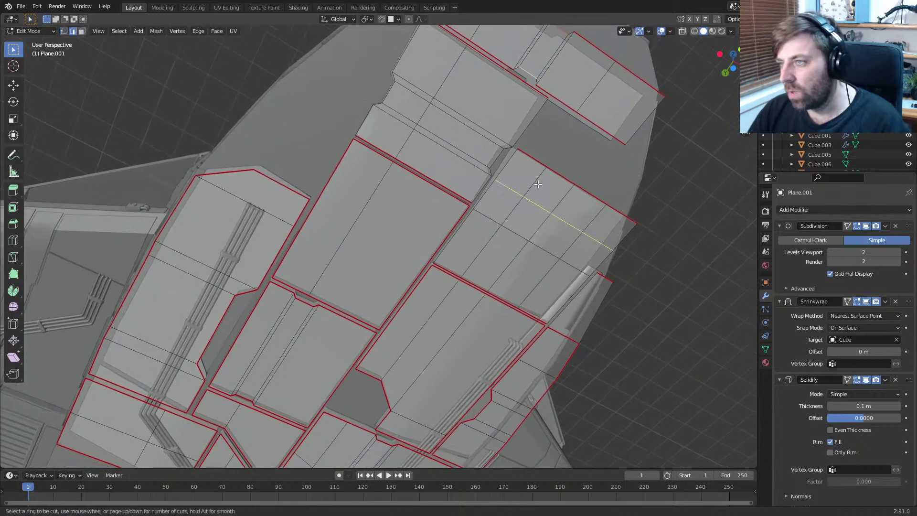
key("Escape")
Step: Vertex-slide the right-centre panel's front inner corner and the left-centre panel's front outer corner rearward to cut them diagonally
key("1")
key("shift+v")
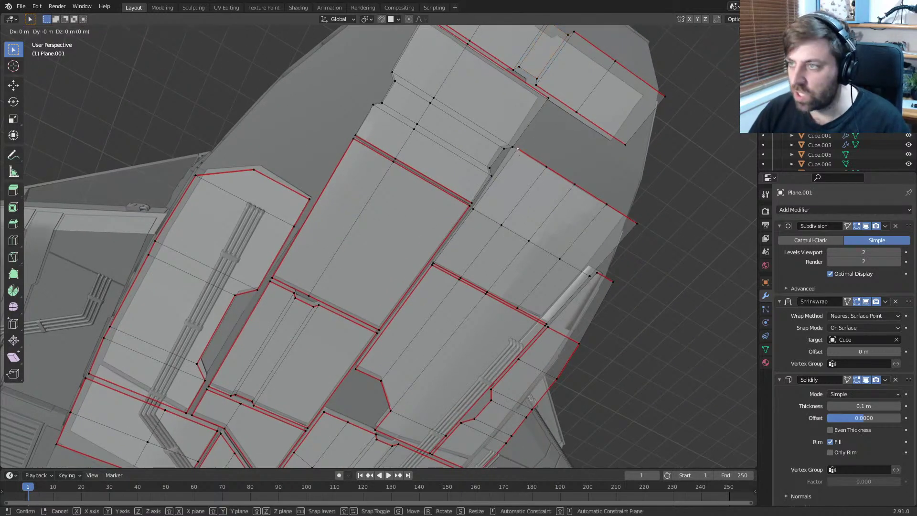
left_click(363, 155)
left_click(351, 141)
key("shift+v")
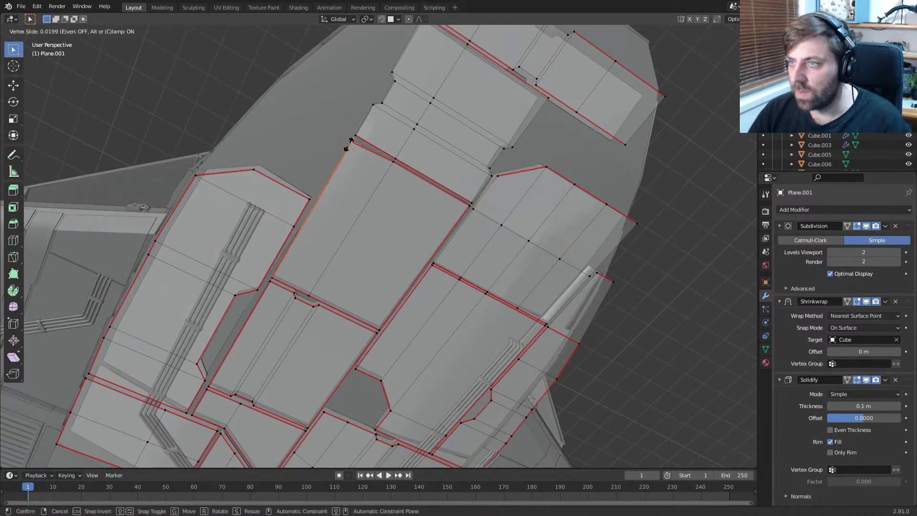
left_click(328, 179)
Step: Add a lengthwise loop cut near the left-centre panel's inner edge and slide its rear inner corner forward to cut it diagonally
key("Tab")
scroll(351, 198, "down", 1)
middle_click_drag(355, 200, 302, 171)
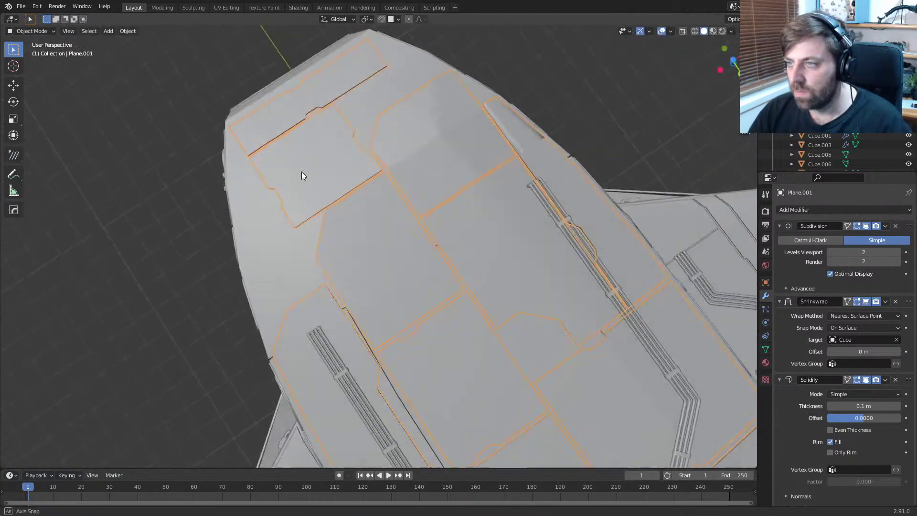
middle_click_drag(416, 286, 309, 184, "shift")
key("Tab")
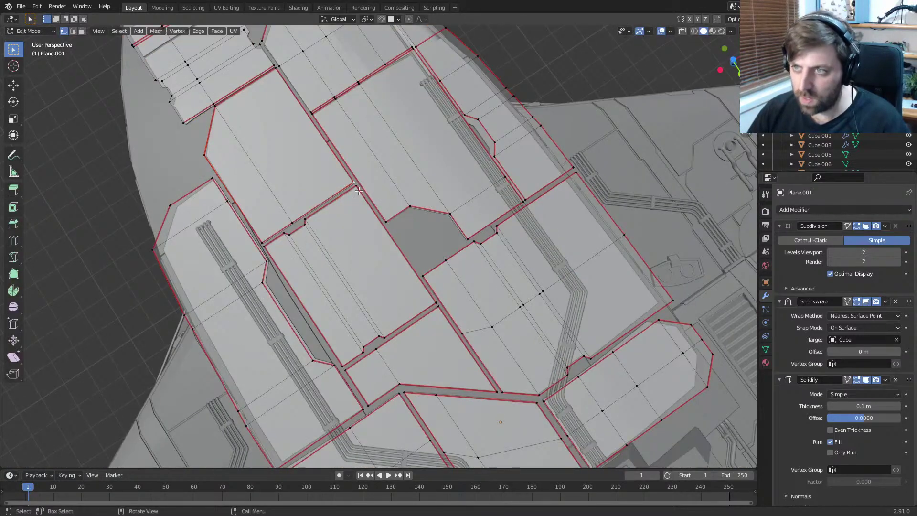
key("ctrl+r")
left_click(347, 190)
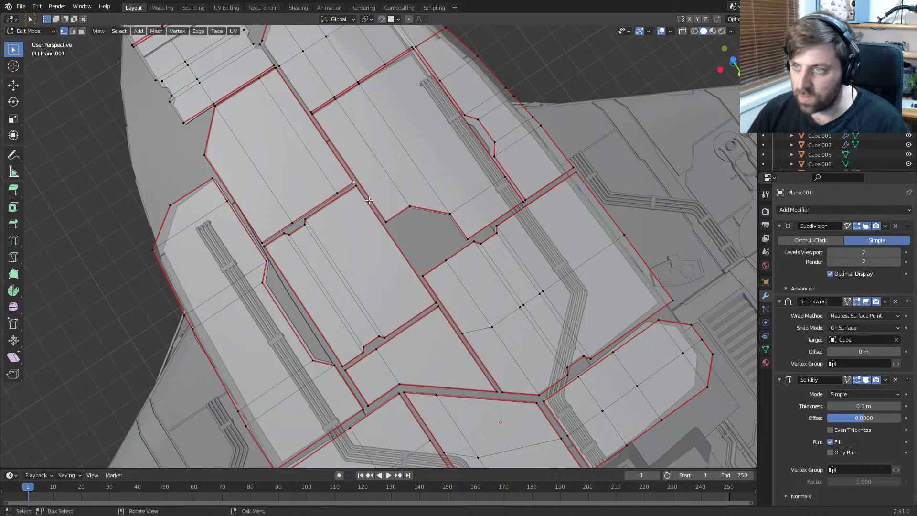
key("Tab")
scroll(323, 222, "down", 6)
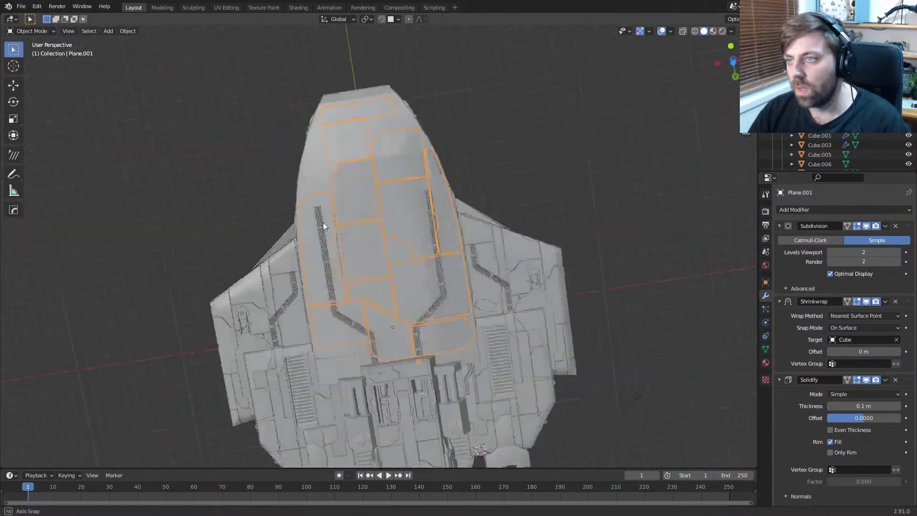
Step: Examine the shading of the belly panels from low angles around the front section of the right outer panel
middle_click_drag(323, 222, 359, 225)
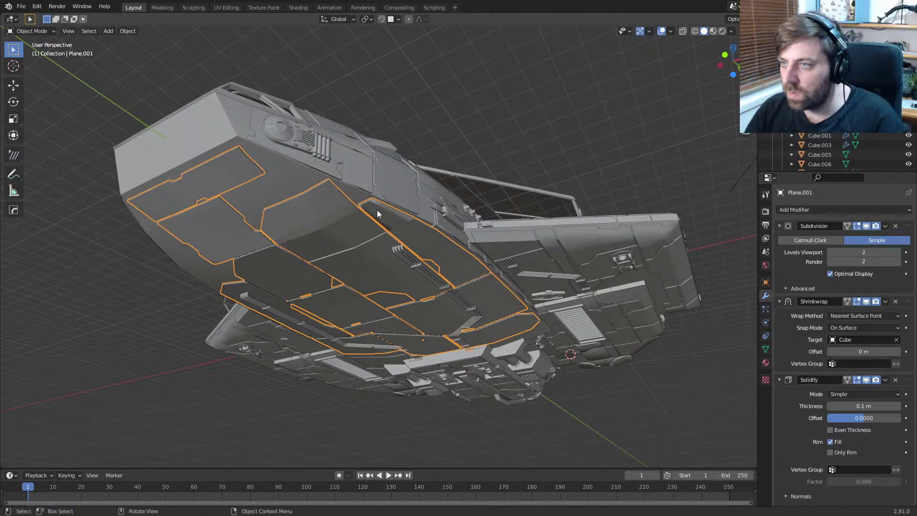
key("Tab")
scroll(372, 215, "up", 5)
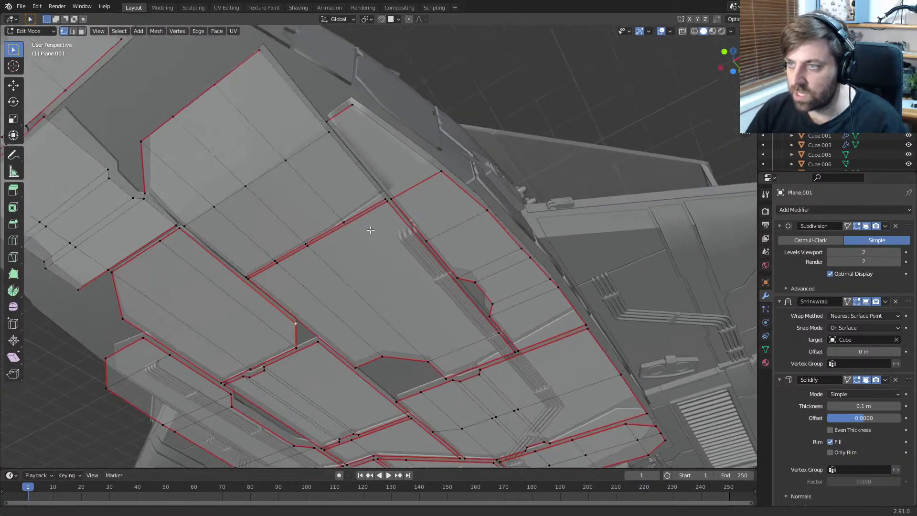
key("Tab")
scroll(370, 229, "down", 4)
middle_click_drag(370, 230, 351, 284)
scroll(351, 285, "up", 4)
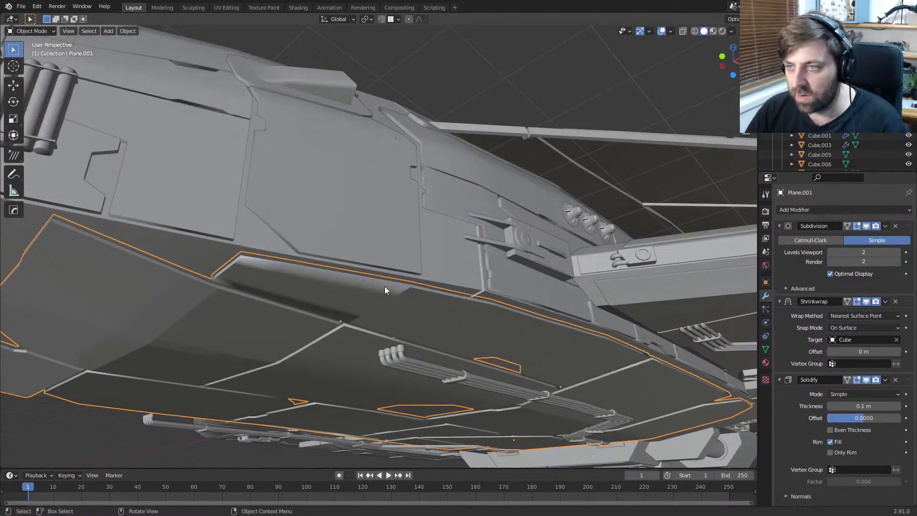
key("Tab")
scroll(379, 178, "up", 5)
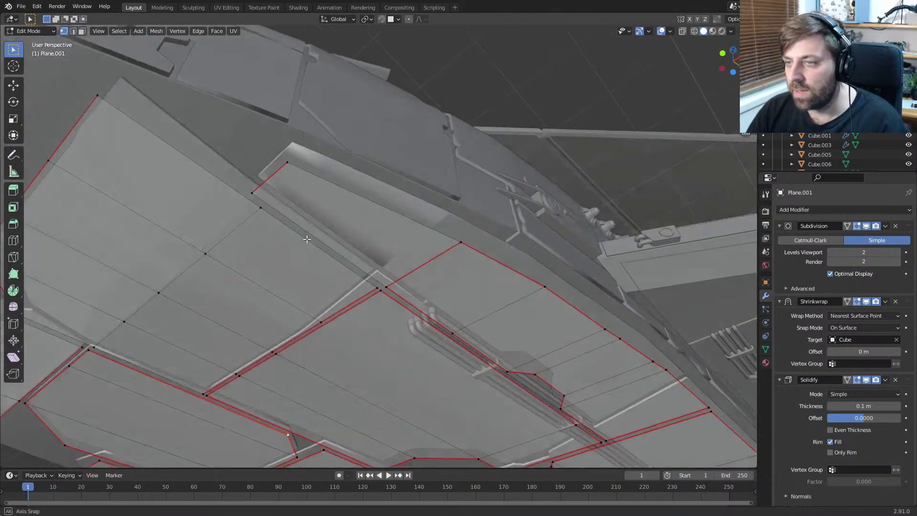
Step: Mark the inner and outer side edges of the right outer panel's front section as both seam and sharp
left_click(379, 179)
left_click(312, 231)
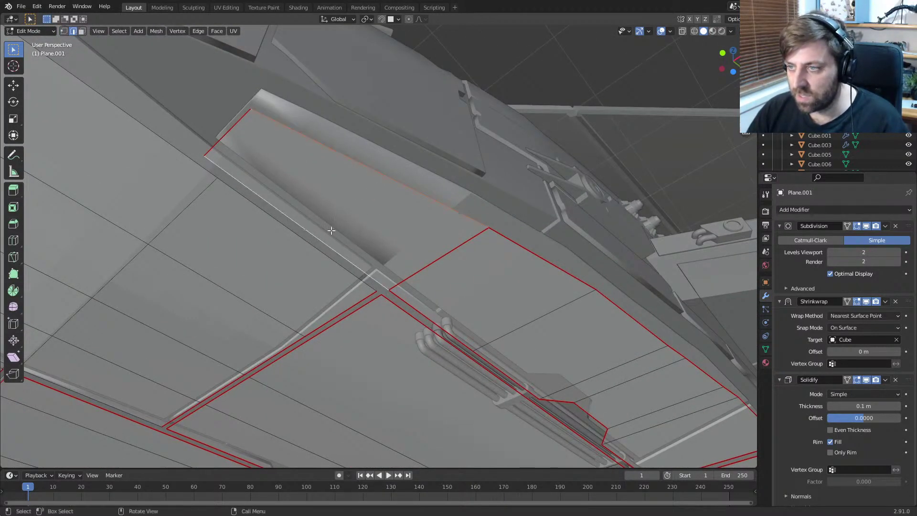
right_click(331, 230)
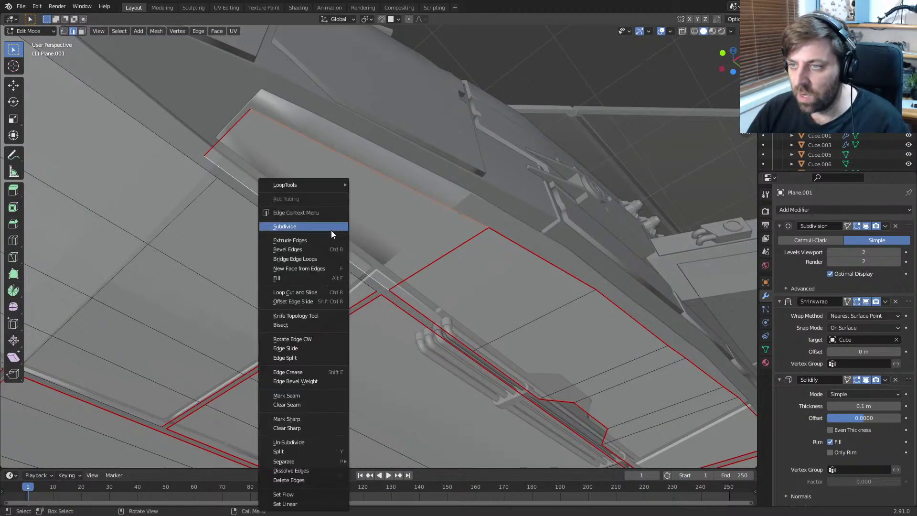
left_click(310, 397)
right_click(310, 396)
left_click(309, 420)
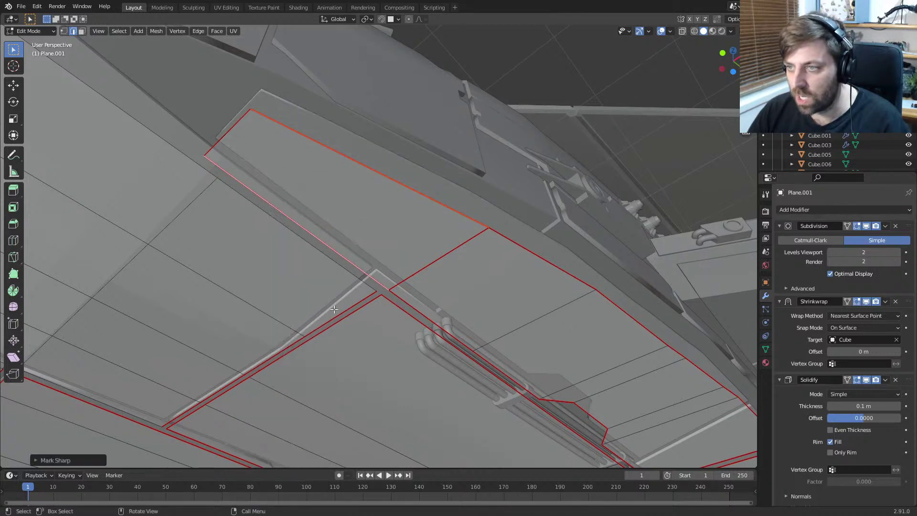
scroll(334, 302, "down", 3)
key("Tab")
key("Tab")
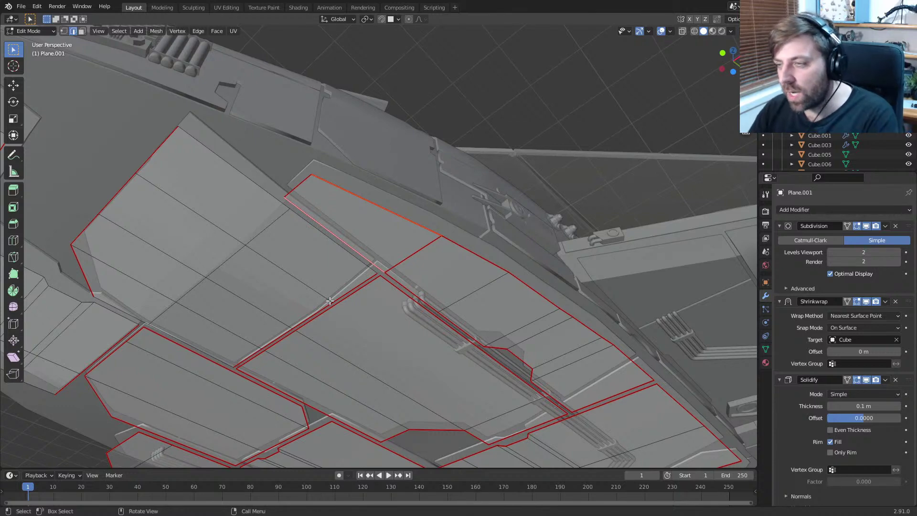
Step: Mark the unmarked inner and outer side edges of the front right-centre panel as seam and sharp
middle_click_drag(329, 300, 247, 217)
right_click(312, 164)
left_click(311, 183)
left_click(315, 176, "shift")
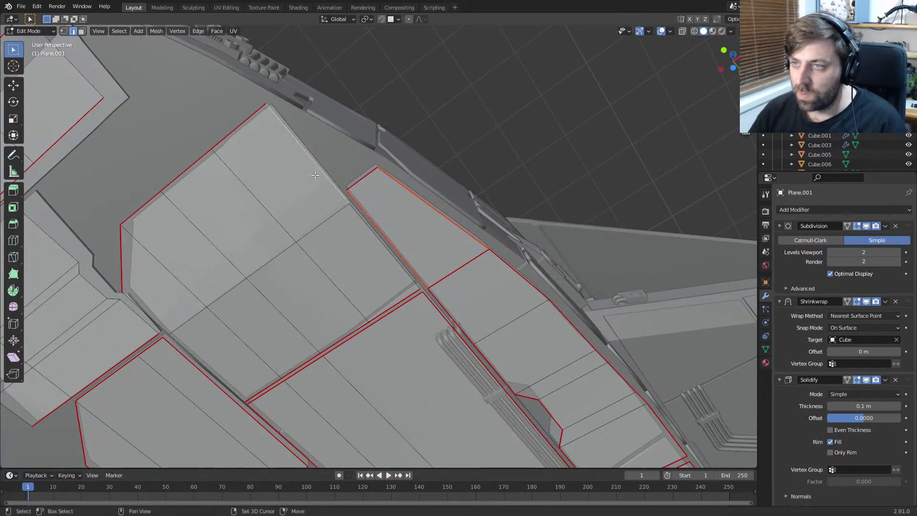
left_click(315, 175)
left_click(370, 244, "shift")
middle_click_drag(301, 319, 314, 245, "shift")
left_click(215, 291, "shift")
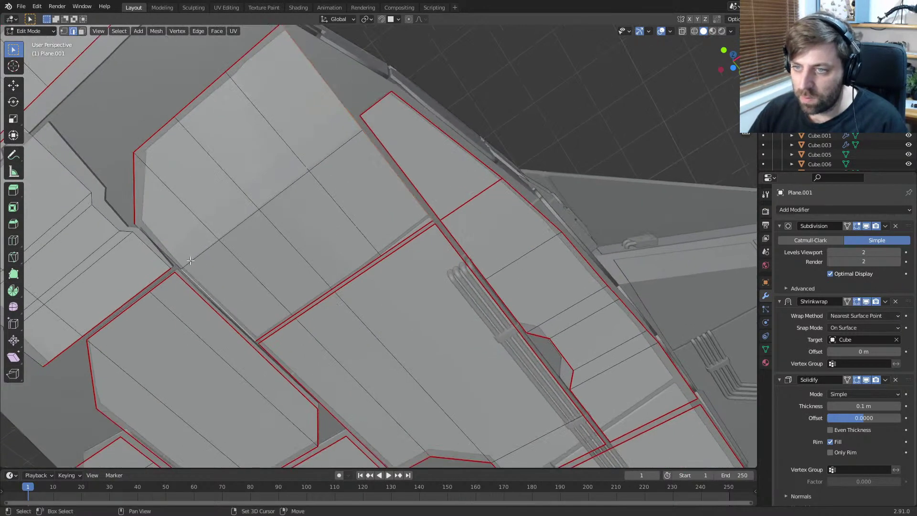
right_click(199, 256)
left_click(197, 231)
right_click(211, 236)
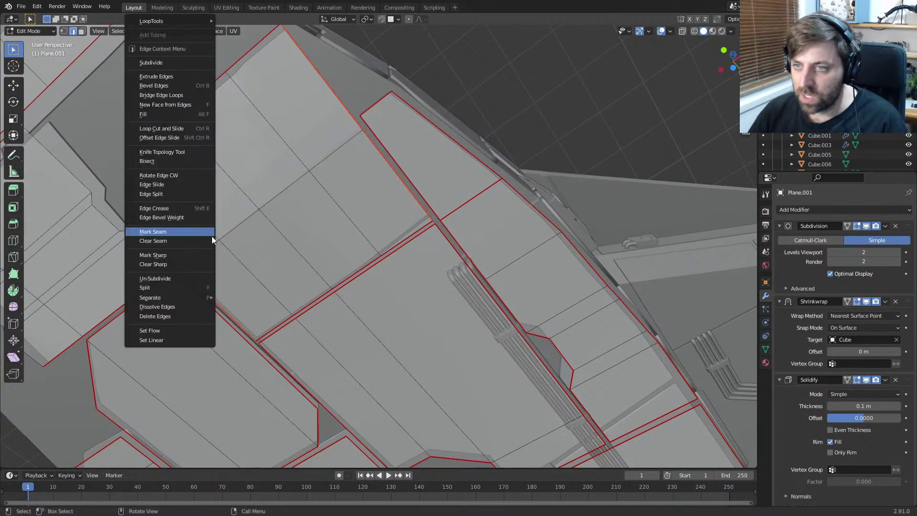
left_click(211, 235)
Step: Return to Object Mode and apply smooth shading to the whole belly panelling object
middle_click_drag(211, 235, 242, 307)
key("Tab")
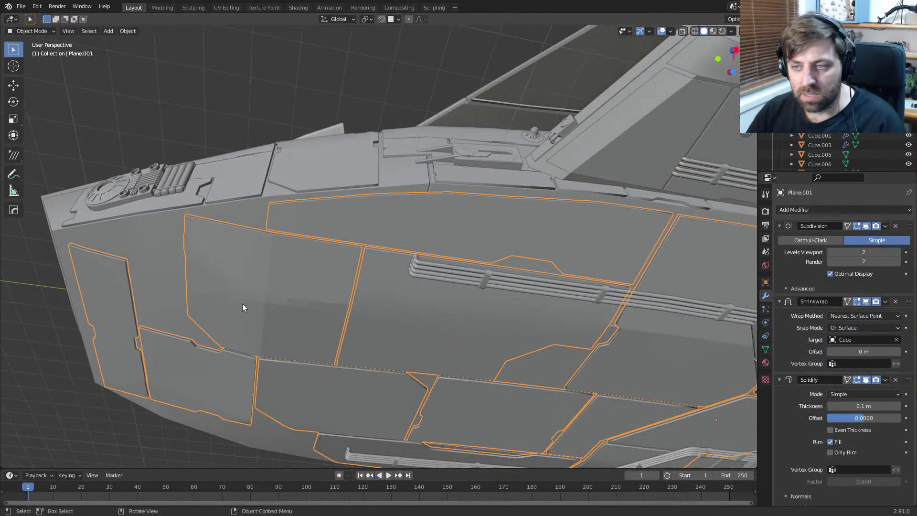
key("F3")
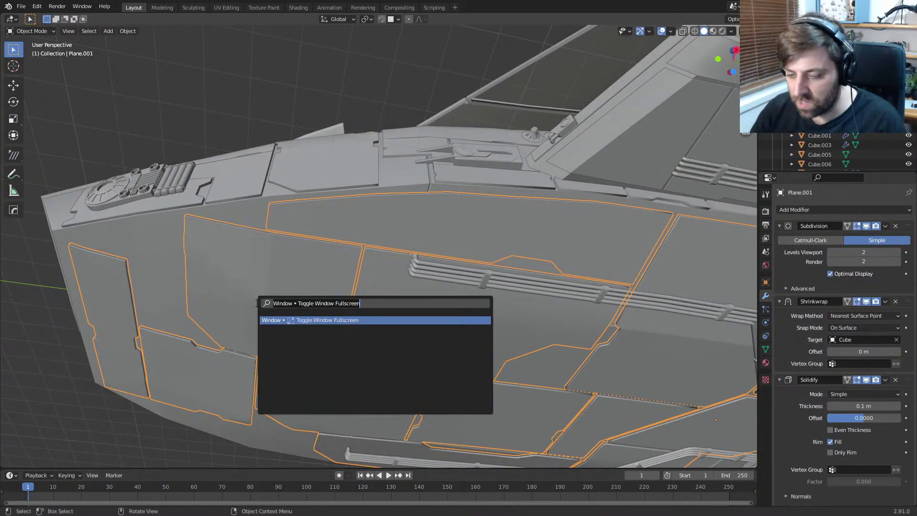
type("smoo")
key("Return")
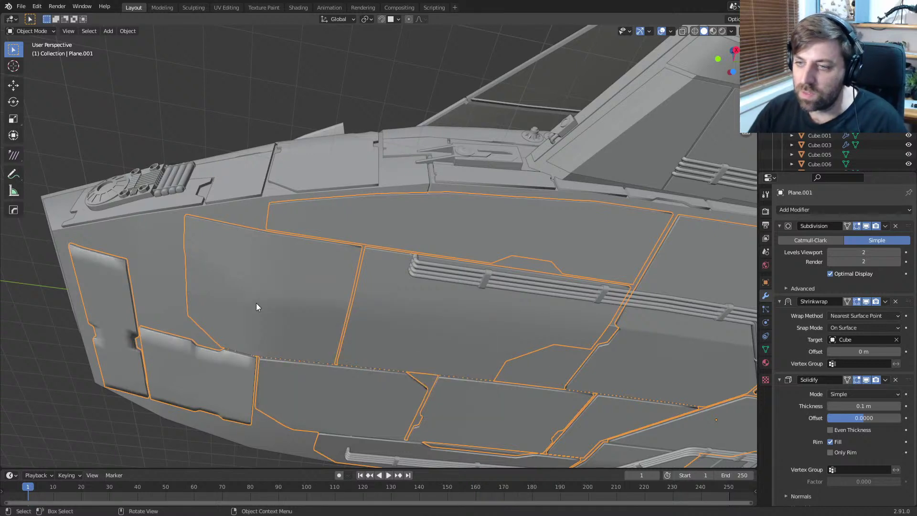
Step: Mark the boundary edges of the two frontmost notched panels as sharp and check their shading in Object Mode
middle_click_drag(178, 348, 363, 297)
key("Tab")
scroll(242, 290, "up", 1)
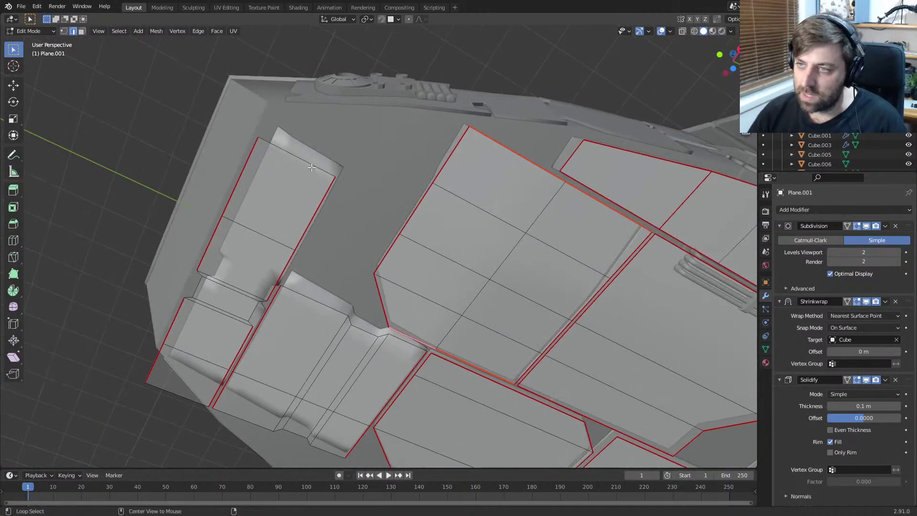
left_click(325, 202, "alt")
left_click(189, 309, "alt+shift")
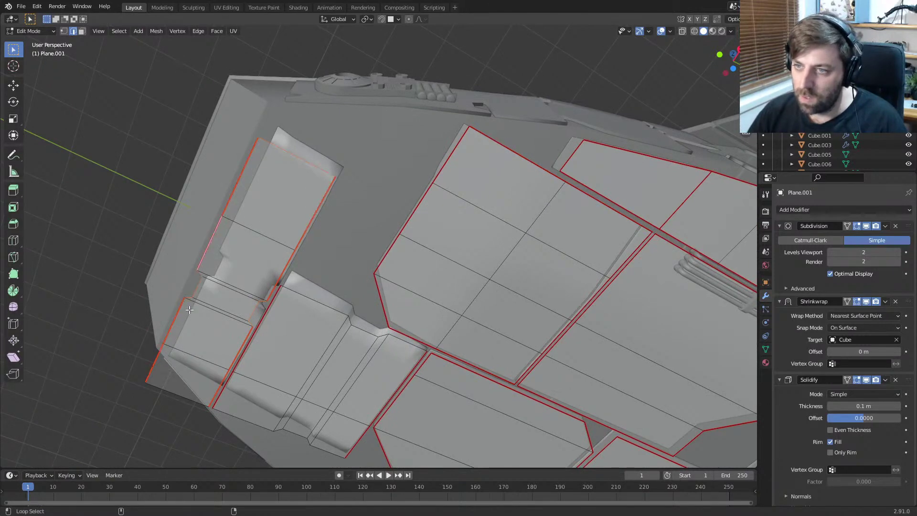
left_click(256, 421, "alt+shift")
left_click(327, 312, "alt+shift")
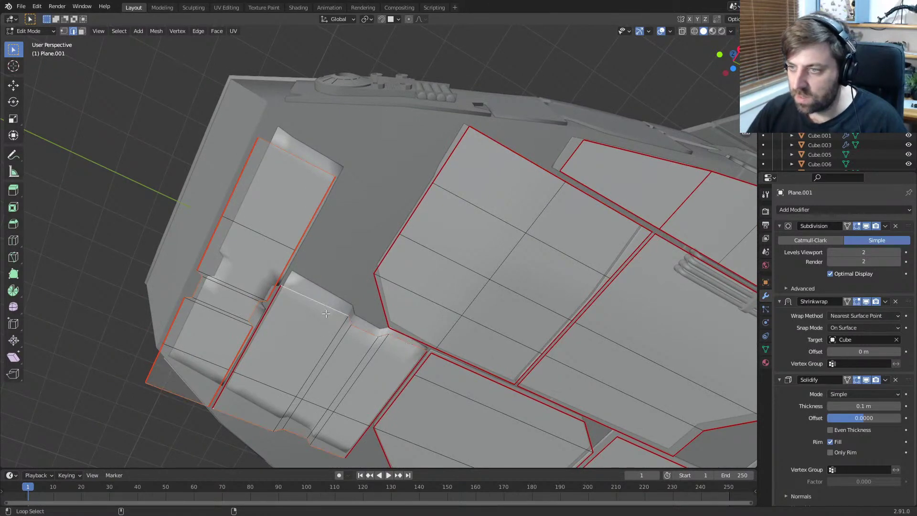
right_click(326, 313)
left_click(324, 336)
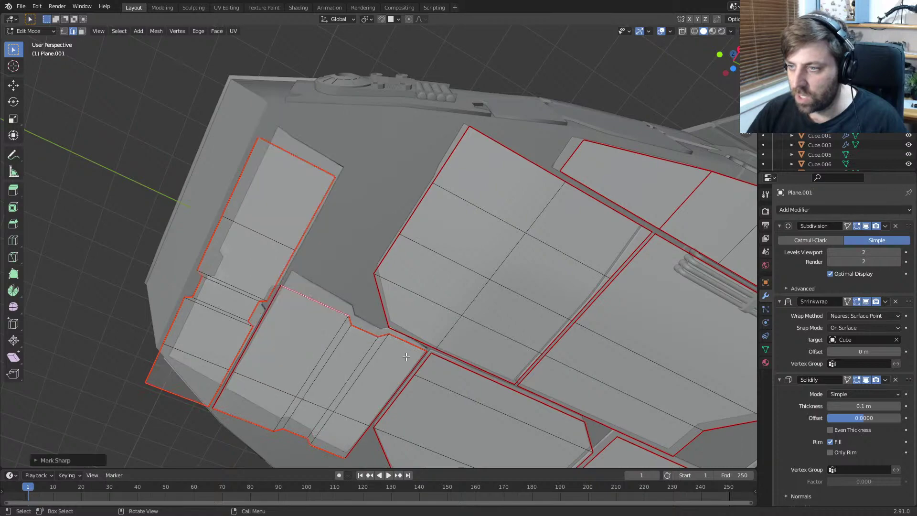
key("Tab")
scroll(405, 368, "down", 1)
middle_click_drag(405, 368, 392, 277)
middle_click_drag(392, 277, 332, 307)
Step: In bottom view, duplicate the second notched panel's rear outer edge slightly outward and extrude it along X into a small panel
key("Tab")
key("ctrl+KP_7")
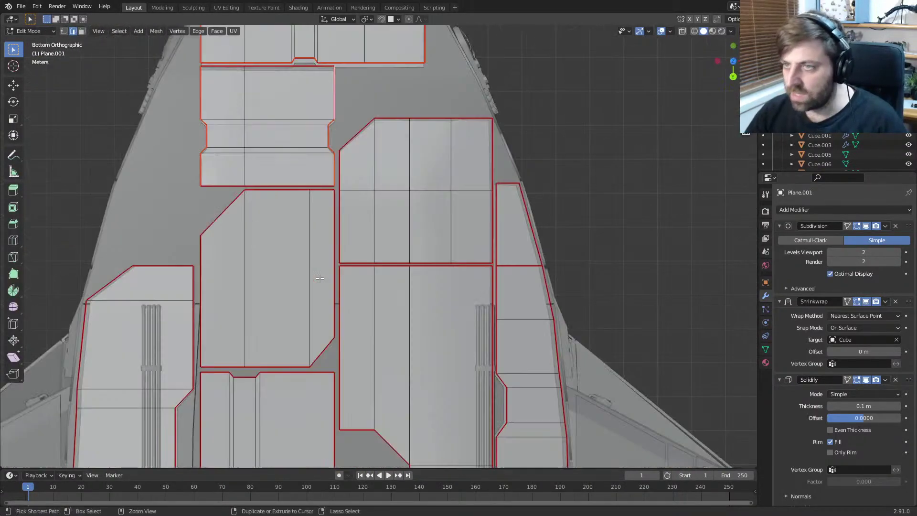
scroll(218, 189, "up", 2)
middle_click_drag(218, 189, 417, 248, "shift")
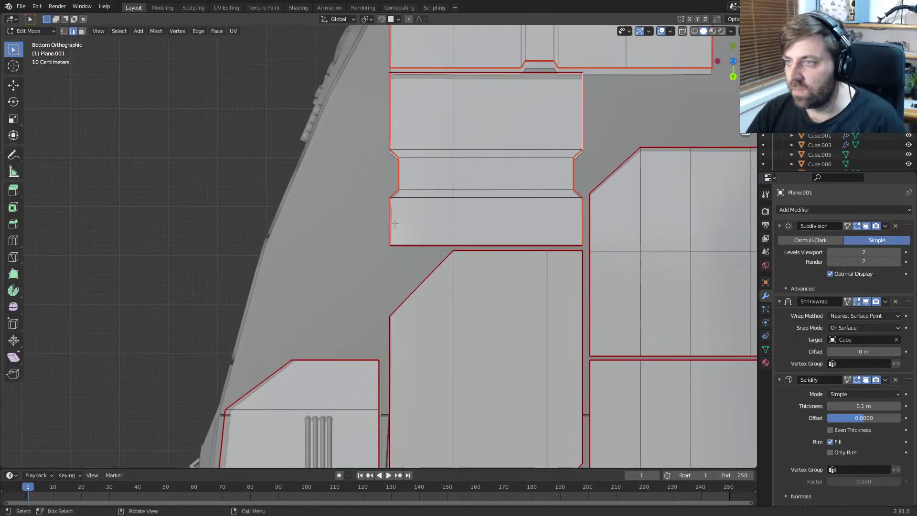
key("shift+d")
key("x")
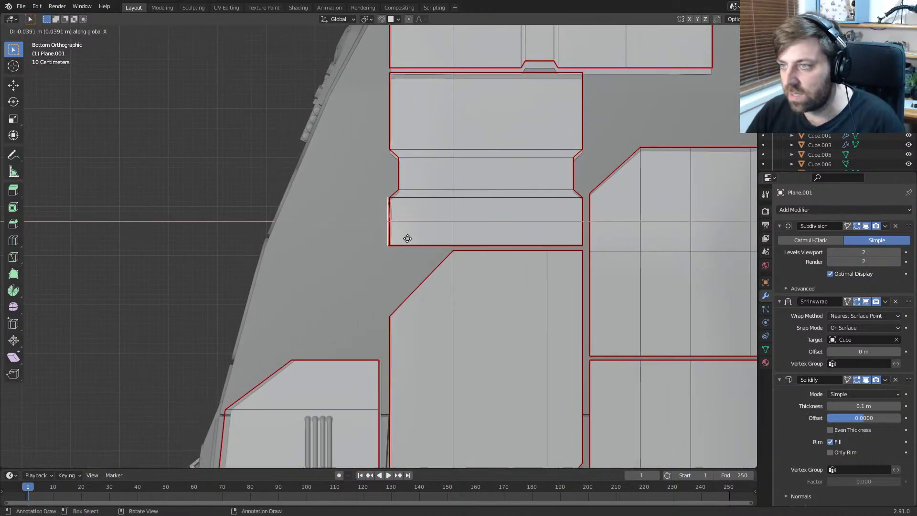
left_click(315, 234)
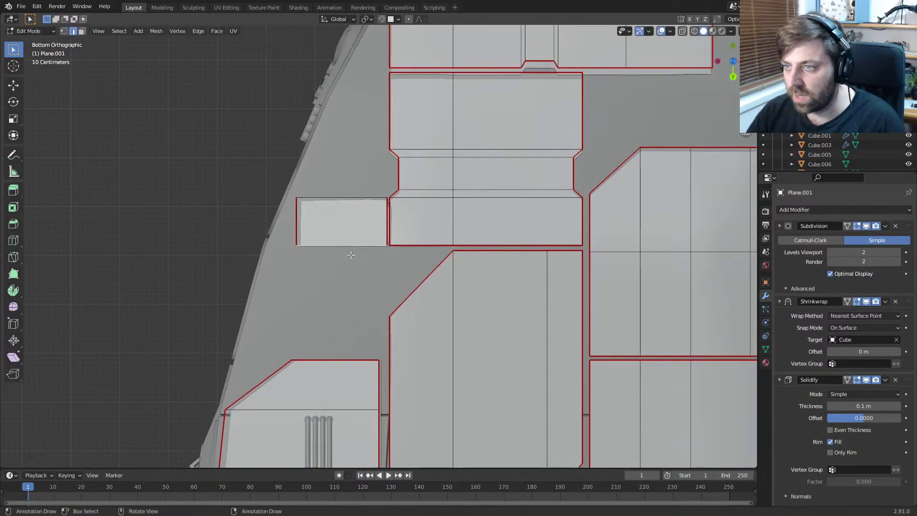
Step: Extend the small panel rearward along Y almost to the panel behind it, and shift its inner edge outward to leave a gap
key("g")
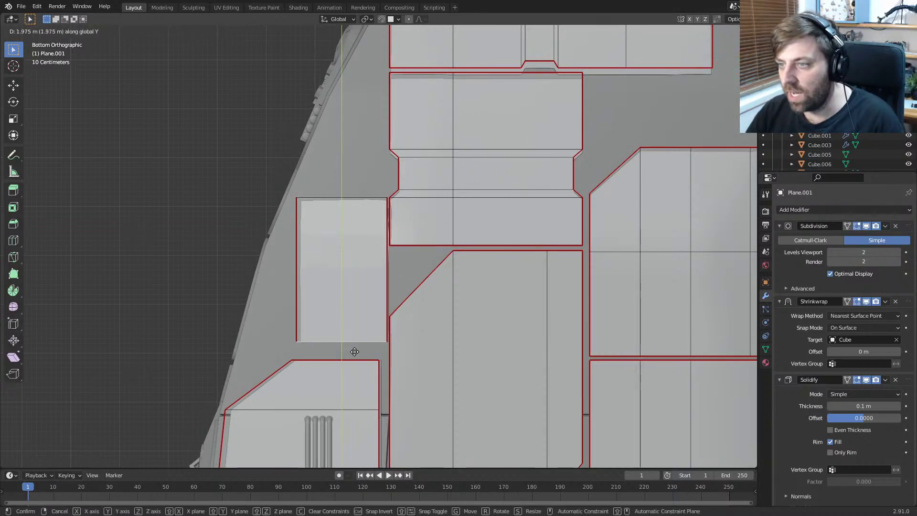
left_click(354, 352)
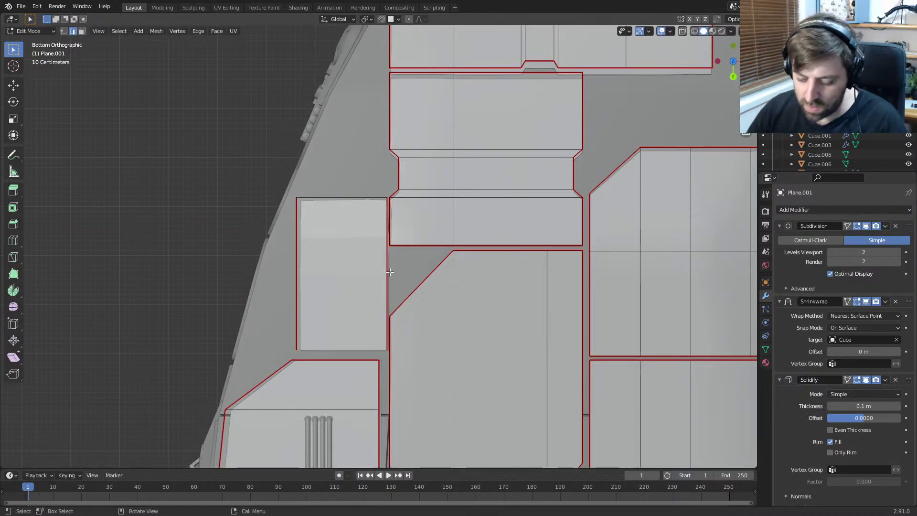
left_click(389, 271)
key("g")
left_click(336, 342)
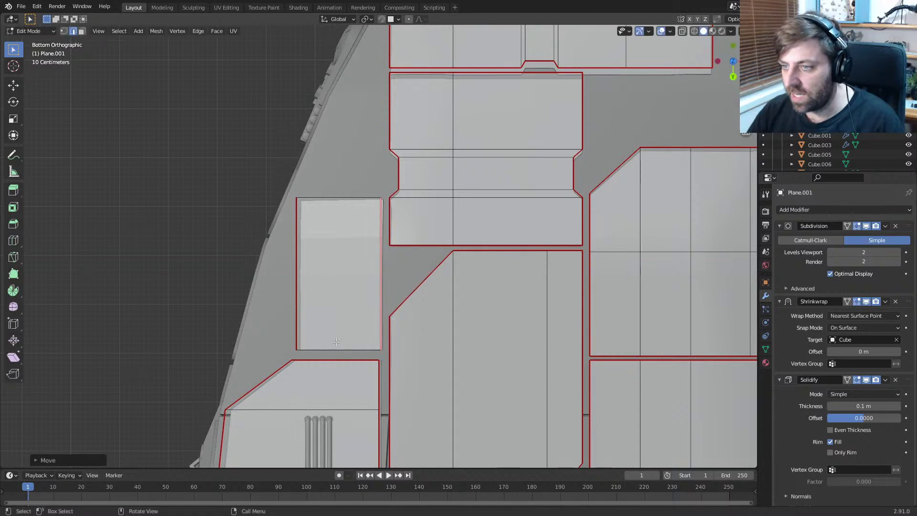
left_click(336, 342)
key("g")
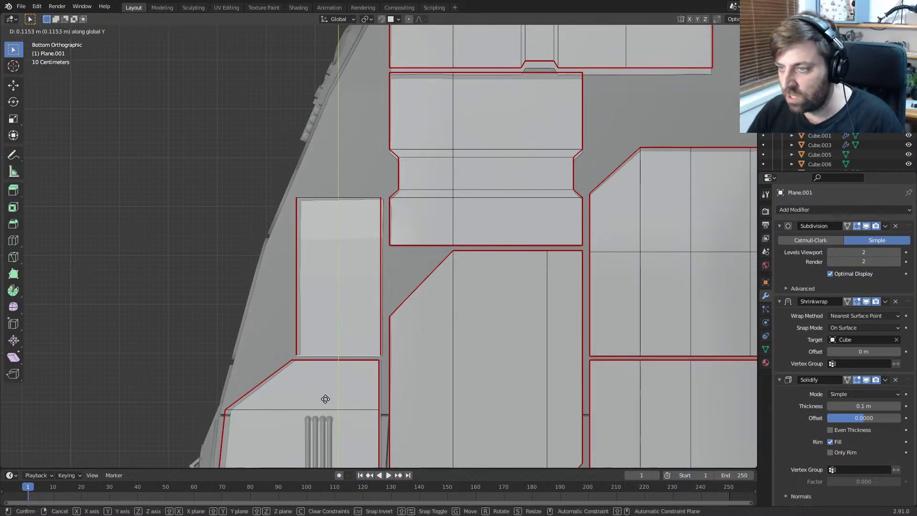
left_click(326, 394)
Step: Add one lengthwise and one crosswise centred loop cut to the small panel and check it in Object Mode
key("ctrl+r")
left_click(345, 348)
right_click(343, 348)
key("ctrl+r")
left_click(337, 291)
right_click(337, 291)
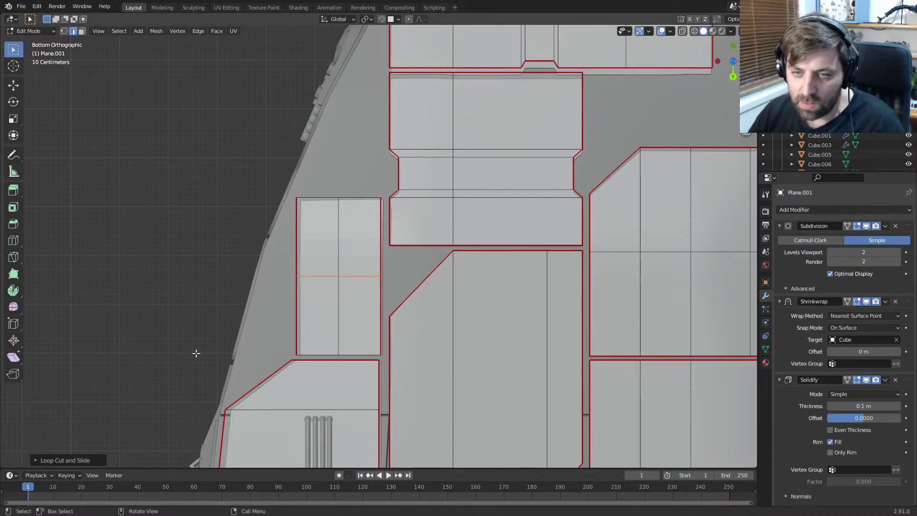
scroll(196, 353, "down", 2)
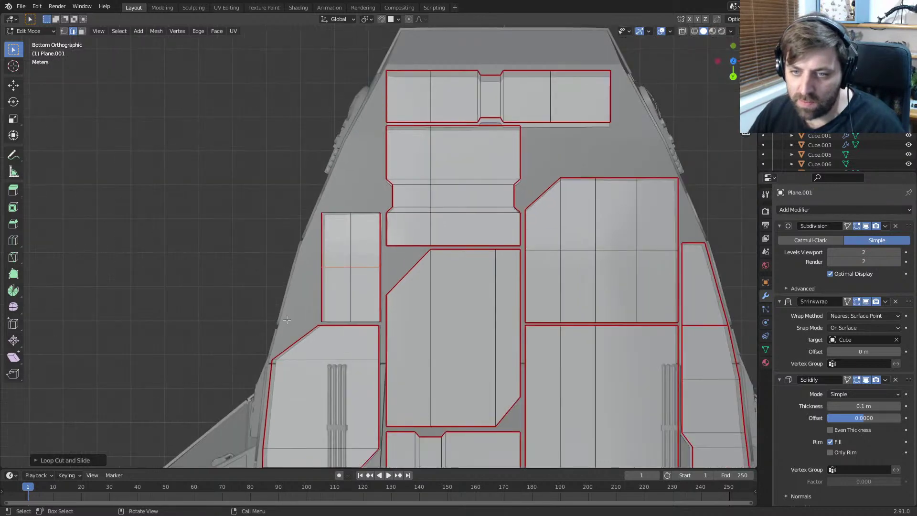
scroll(311, 310, "up", 1)
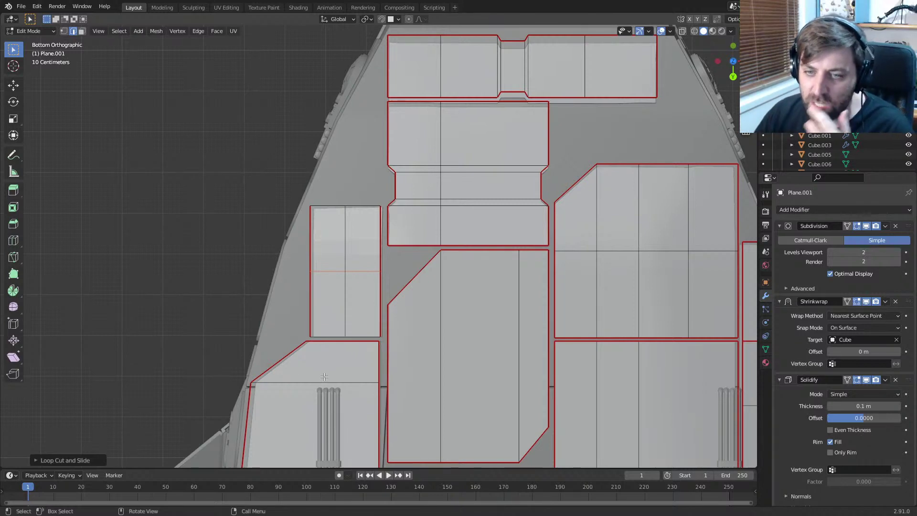
middle_click_drag(324, 376, 451, 265)
key("Tab")
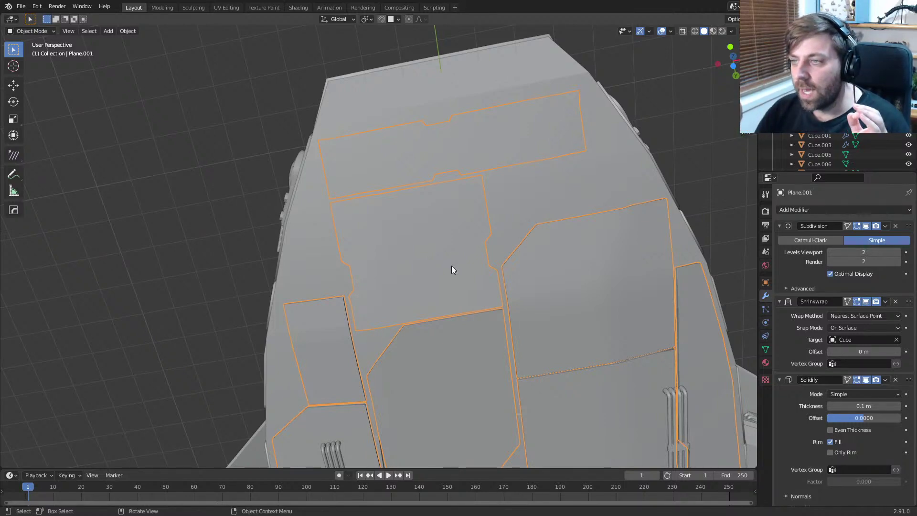
mouse_move(417, 300)
middle_mouse_down()
mouse_move(458, 348)
mouse_move(379, 315)
mouse_move(424, 330)
mouse_move(495, 395)
mouse_move(446, 377)
mouse_move(483, 355)
mouse_move(469, 348)
mouse_move(423, 235)
mouse_move(432, 290)
middle_mouse_up()
Step: Duplicate the small panel's two outer side edges and offset the copy slightly outward along X
key("Tab")
left_click(420, 248)
left_click(545, 259, "shift")
key("ctrl+KP_7")
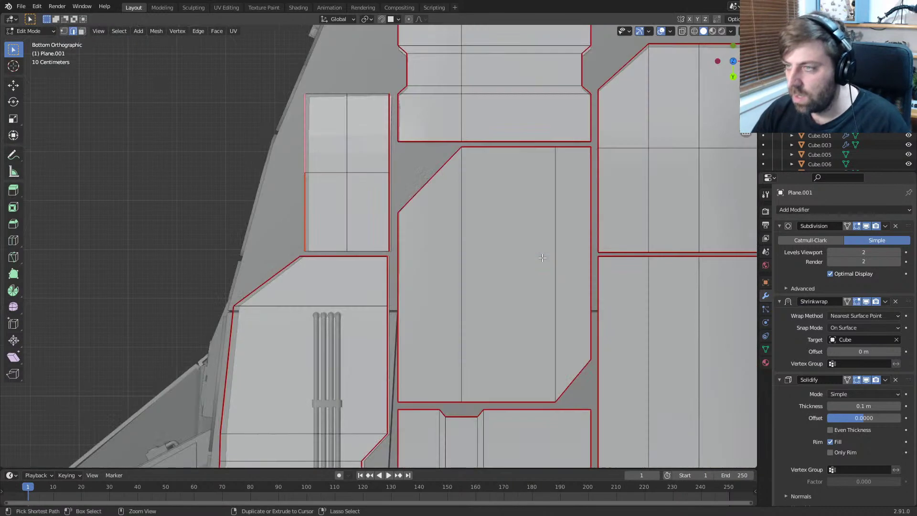
scroll(424, 226, "up", 2)
middle_click_drag(421, 232, 588, 299, "shift")
scroll(588, 299, "up", 2)
key("g")
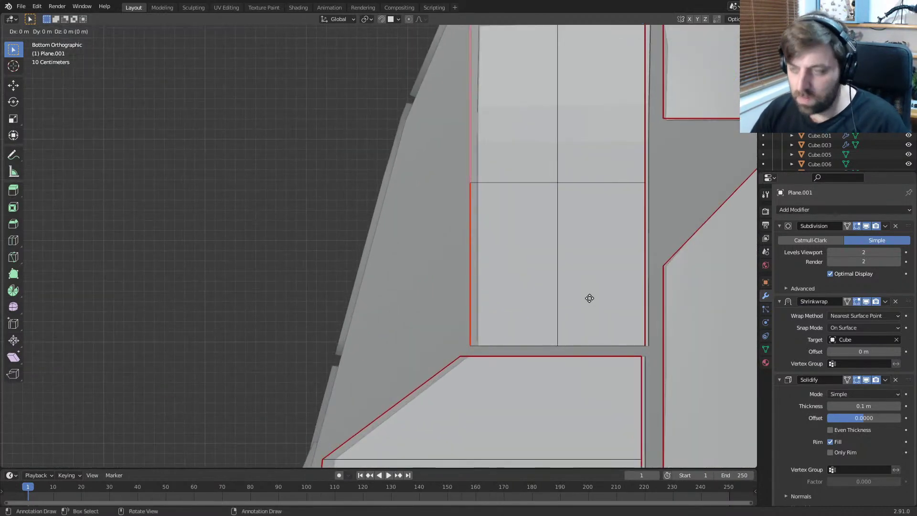
key("x")
left_click(576, 297)
scroll(549, 303, "down", 3)
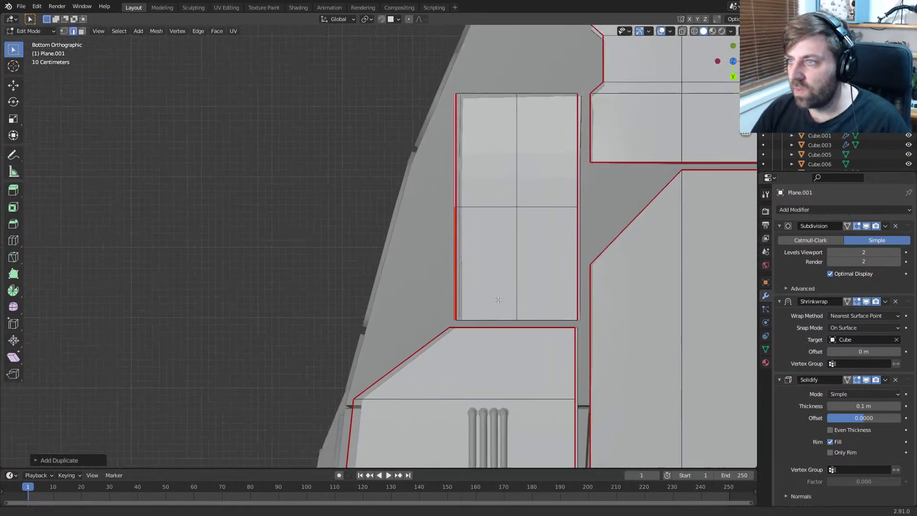
key("g")
key("x")
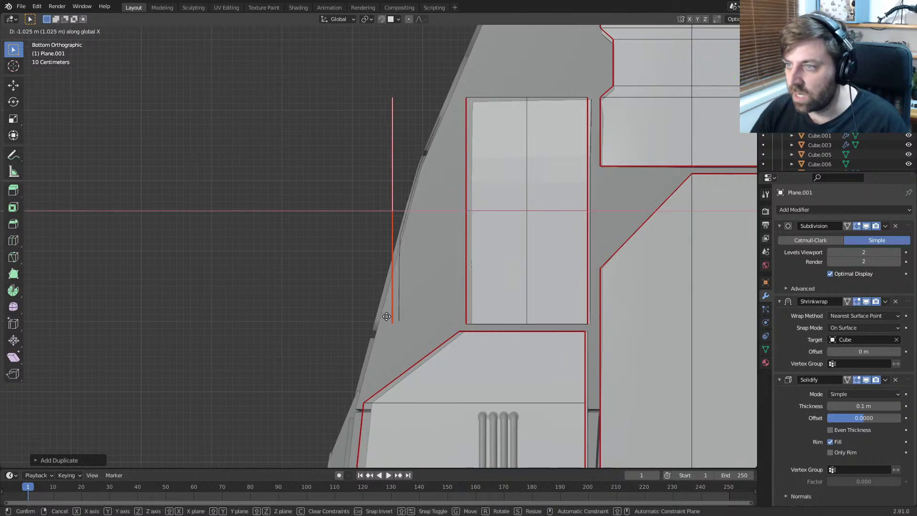
key("Escape")
Step: Extrude the duplicated side edges outward along X into an outer panel that reaches past the hull's rear side
scroll(484, 318, "up", 1)
key("e")
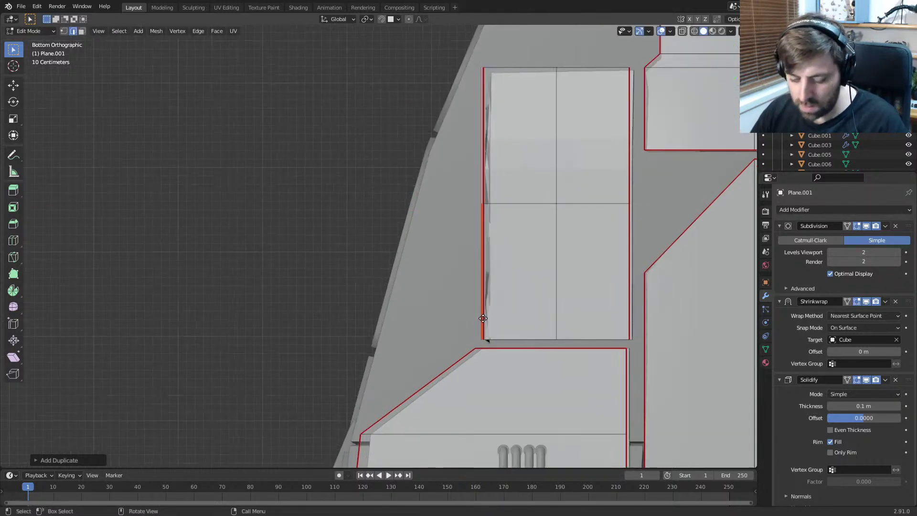
key("x")
left_click(382, 321)
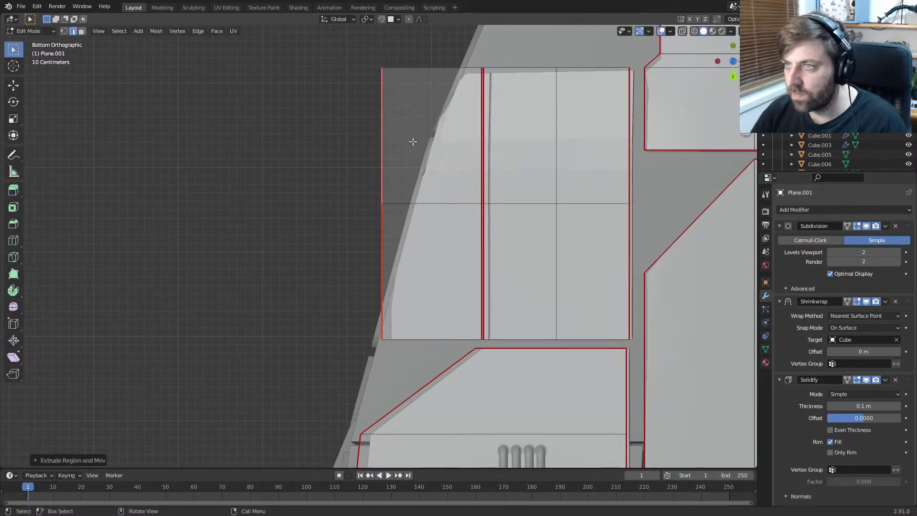
Step: Move the outer panel's front outer corner and middle outer vertex inward along X to follow the hull edge
middle_click_drag(384, 68, 369, 195, "shift")
scroll(456, 241, "up", 1)
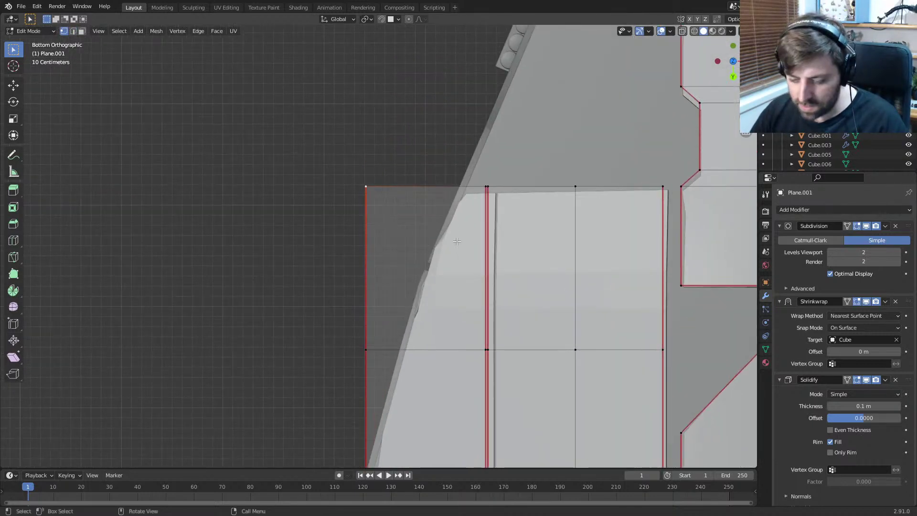
key("g")
key("x")
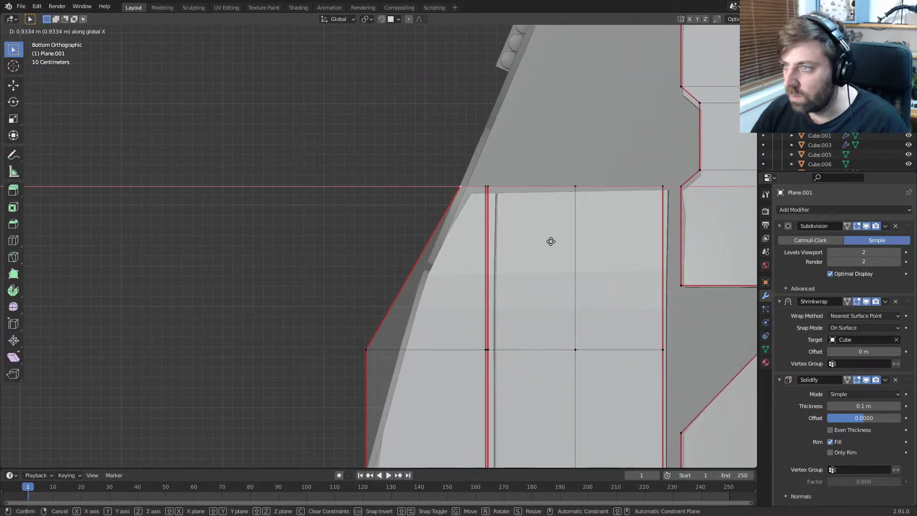
left_click(549, 241)
left_click(373, 333)
key("g")
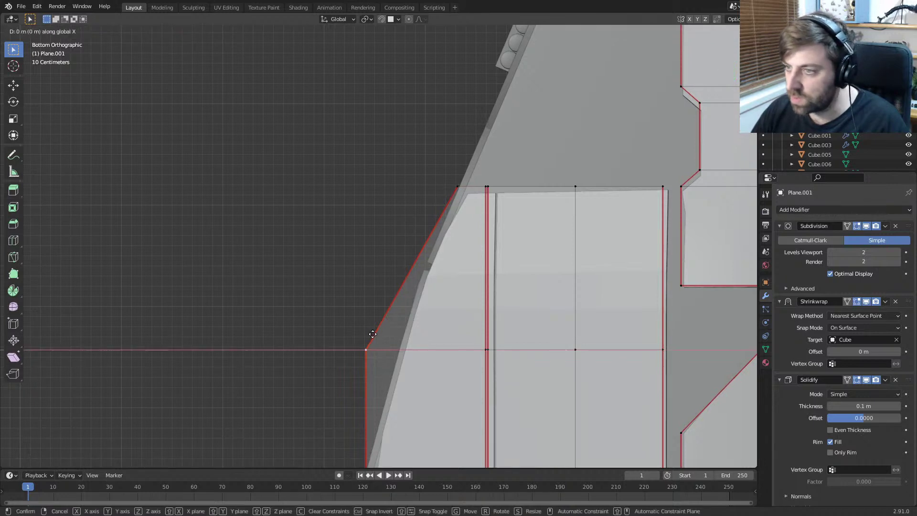
key("x")
left_click(406, 333)
Step: Shift the outer panel's rear outer corner slightly outward along X to line up with the hull edge
middle_click_drag(434, 406, 435, 248, "shift")
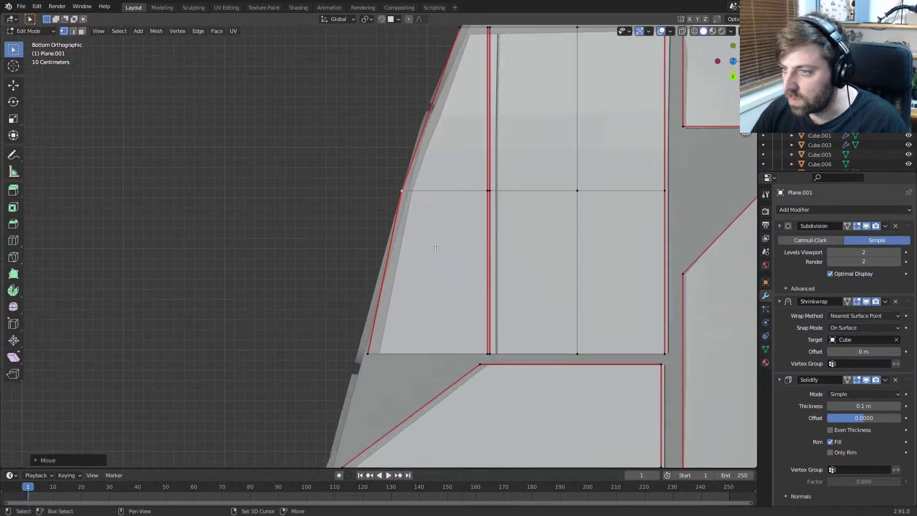
left_click(373, 359)
key("g")
key("x")
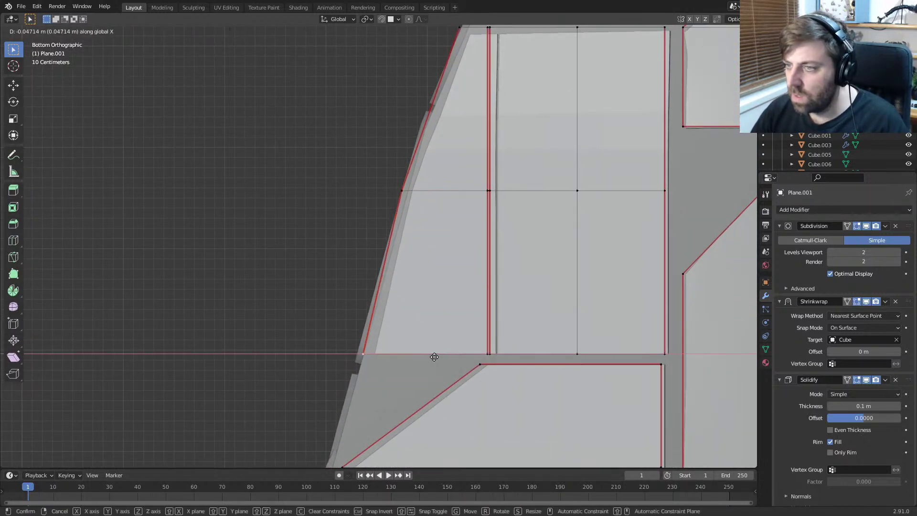
left_click(434, 358)
Step: Add centred crosswise loop cuts to the outer panel's front and rear halves, plus one centred lengthwise loop cut
middle_click_drag(425, 313, 416, 373, "shift")
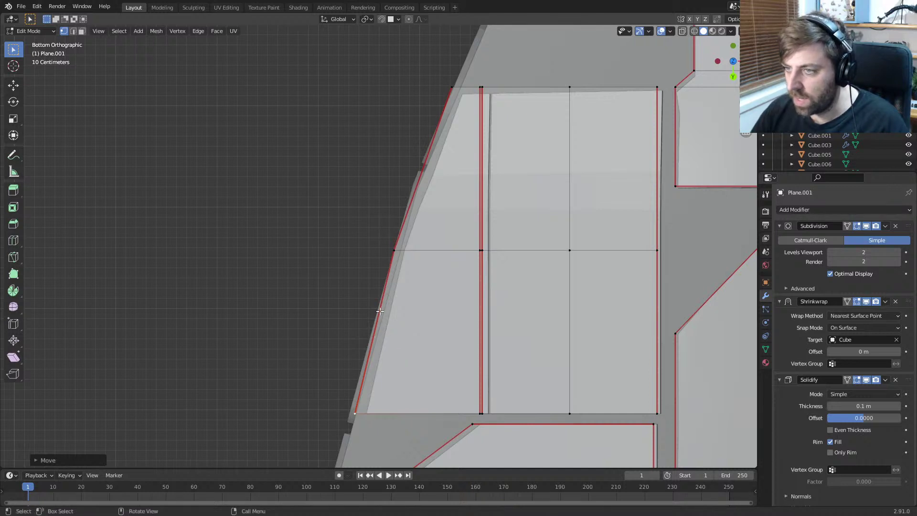
key("ctrl+r")
left_click(371, 343)
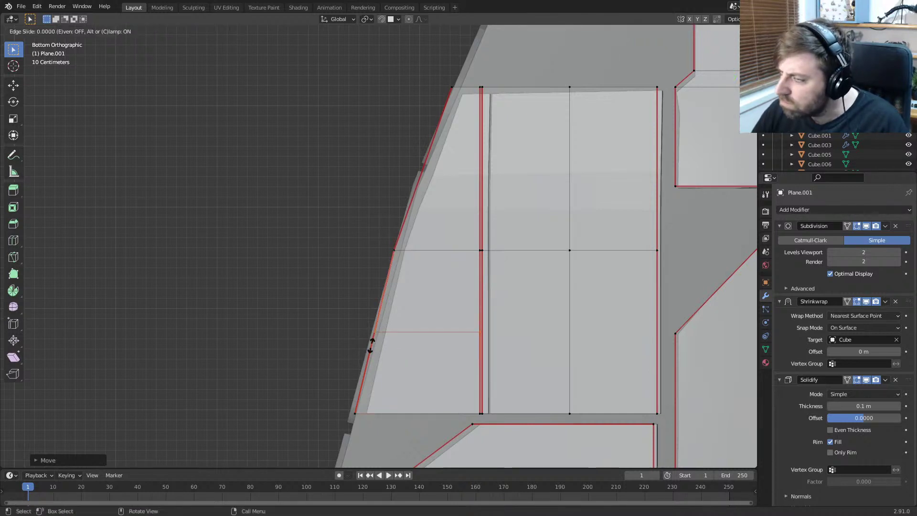
right_click(371, 343)
key("ctrl+r")
left_click(425, 193)
right_click(424, 193)
key("ctrl+r")
left_click(448, 251)
right_click(448, 252)
Step: Mark the front and rear end edges of the small panel and the outer panel sharp, and check them in Object Mode
middle_click_drag(464, 303, 474, 211, "shift")
scroll(455, 285, "down", 1)
middle_click_drag(454, 286, 526, 291)
left_click(323, 327, "alt")
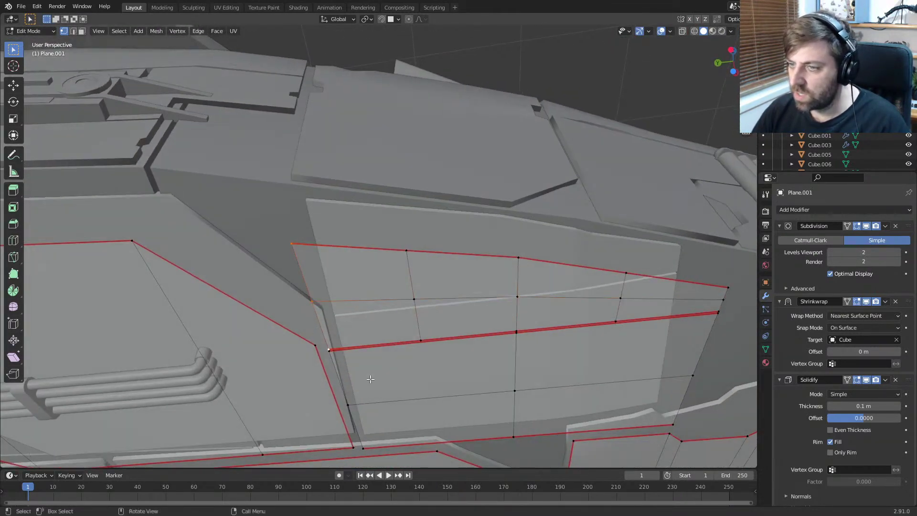
key("2")
left_click(715, 301, "alt")
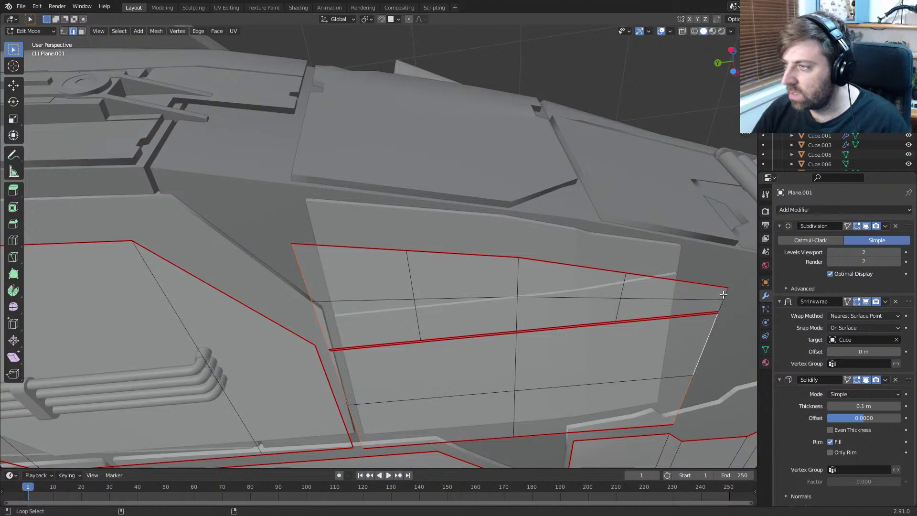
left_click(723, 295, "alt+shift")
right_click(723, 294)
left_click(722, 294)
right_click(721, 293)
left_click(720, 271)
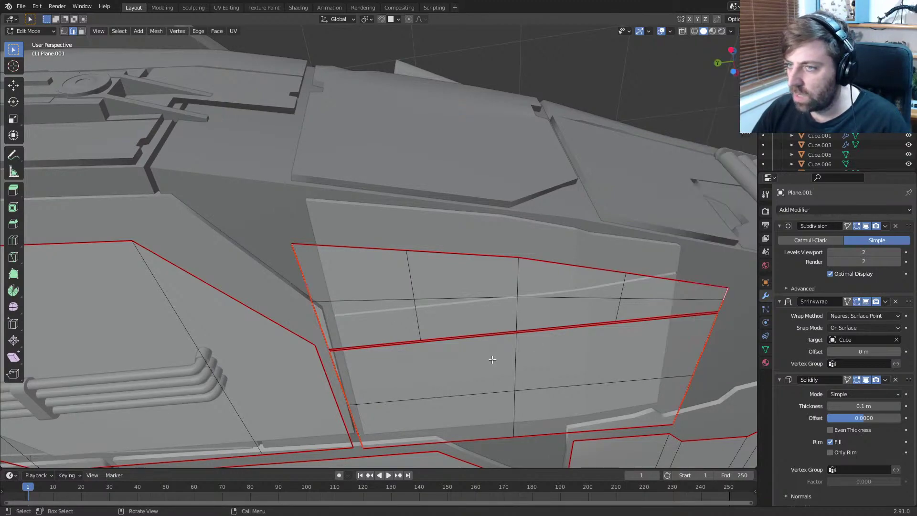
key("Tab")
middle_click_drag(492, 359, 385, 385)
middle_click_drag(510, 208, 428, 342)
Step: In bottom view, duplicate the small panel's front edges slightly forward and extrude them about 4 m forward along Y
key("KP_7")
key("ctrl+KP_7")
scroll(428, 342, "up", 1)
key("Tab")
middle_click_drag(428, 218, 431, 293, "shift")
scroll(439, 305, "up", 1)
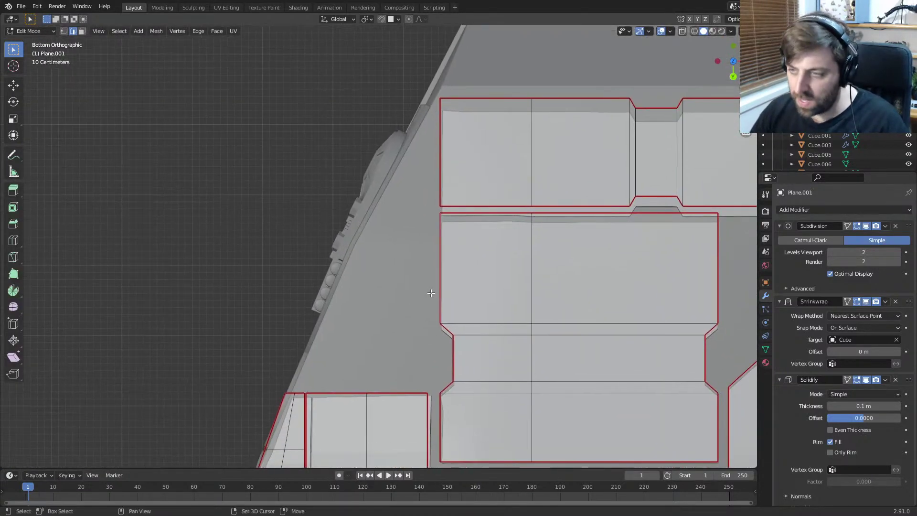
middle_click_drag(427, 326, 416, 271, "shift")
left_click(391, 331)
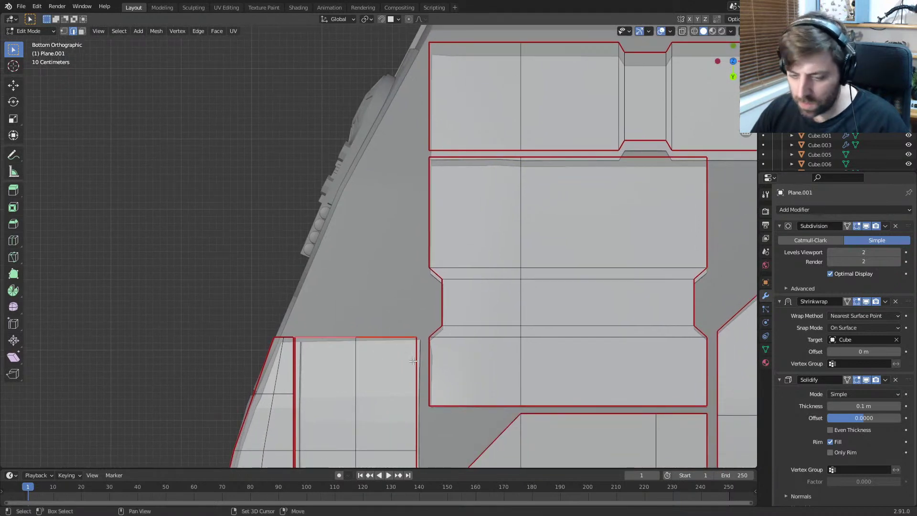
key("shift+d")
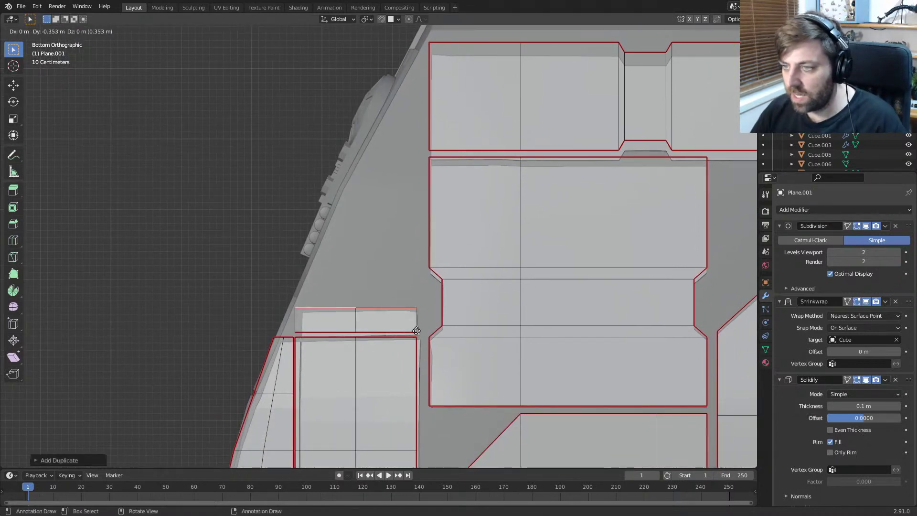
key("y")
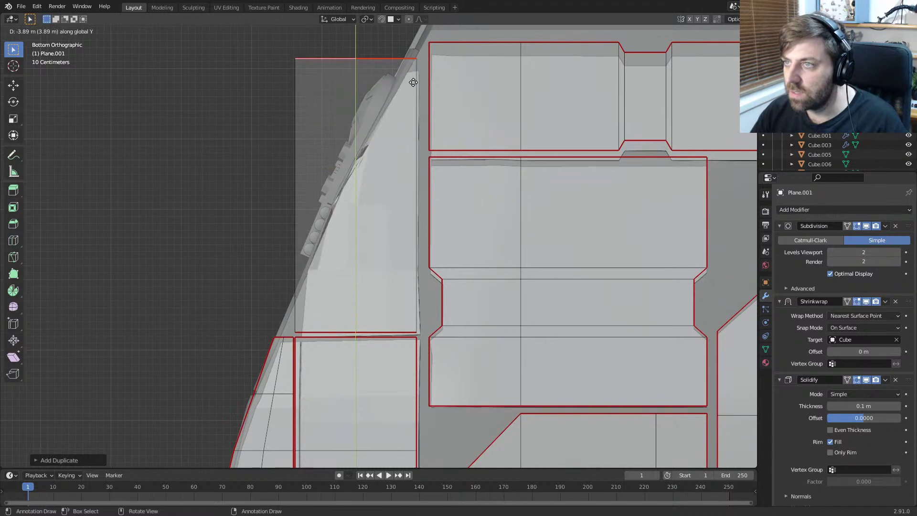
left_click(415, 73)
Step: Add two crosswise loop cuts to the new front panel, one near its rear and one centred in the remaining front part
key("ctrl+r")
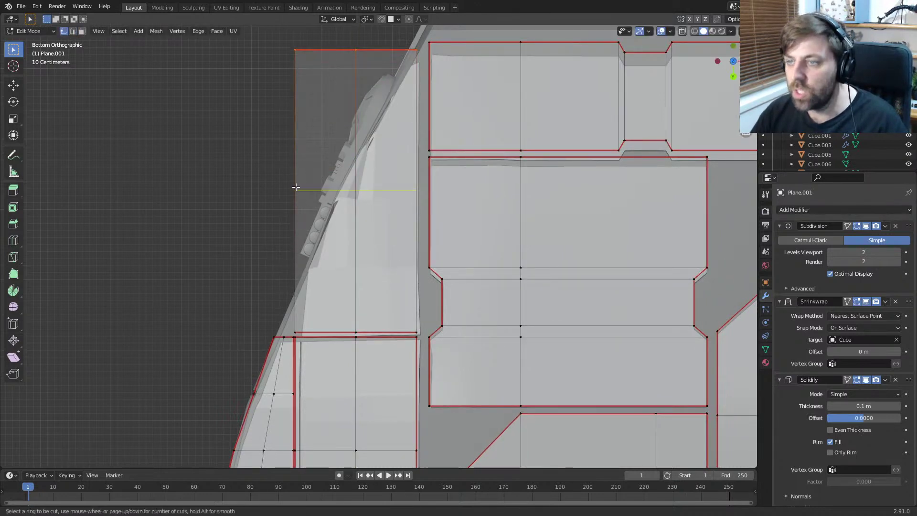
left_click(296, 187)
left_click(297, 262)
key("ctrl+r")
left_click(306, 144)
left_click(305, 144)
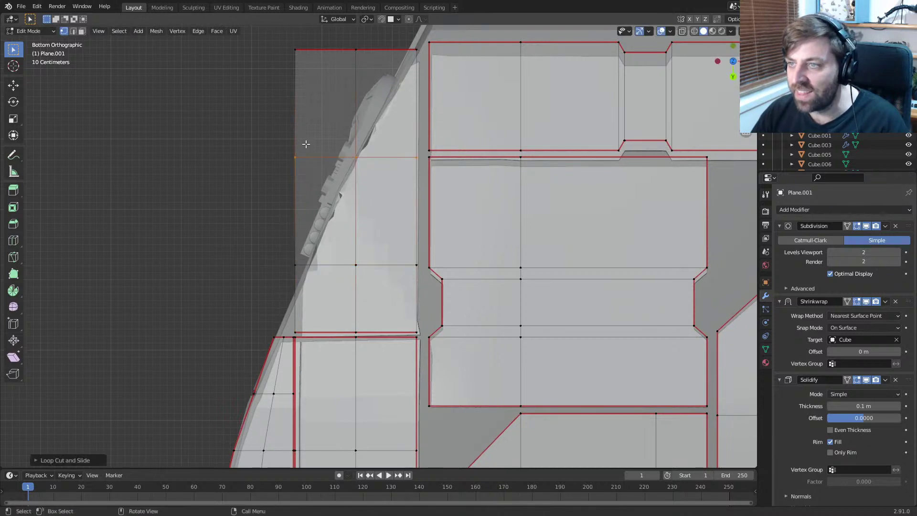
Step: Move the rear loop cut's outer vertex inward and the front panel's rear outer corner outward along X to the hull edge
left_click(291, 266)
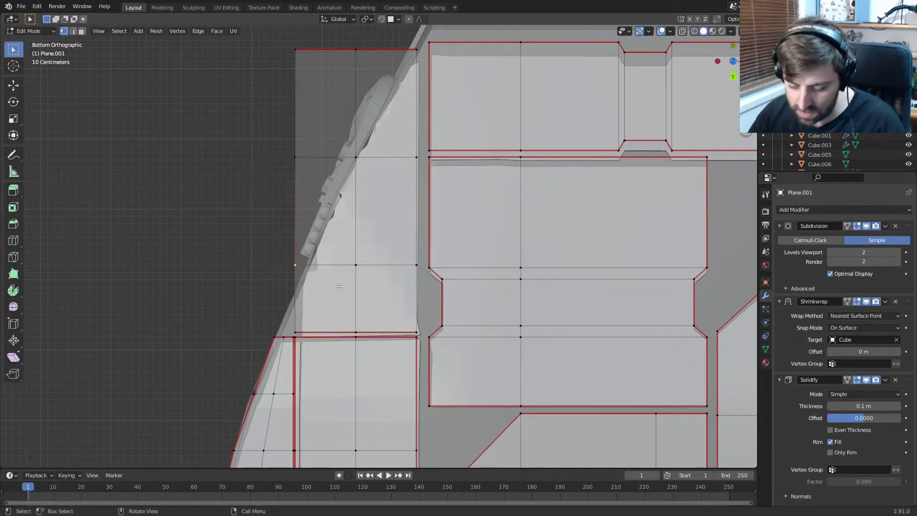
key("g")
key("y")
key("x")
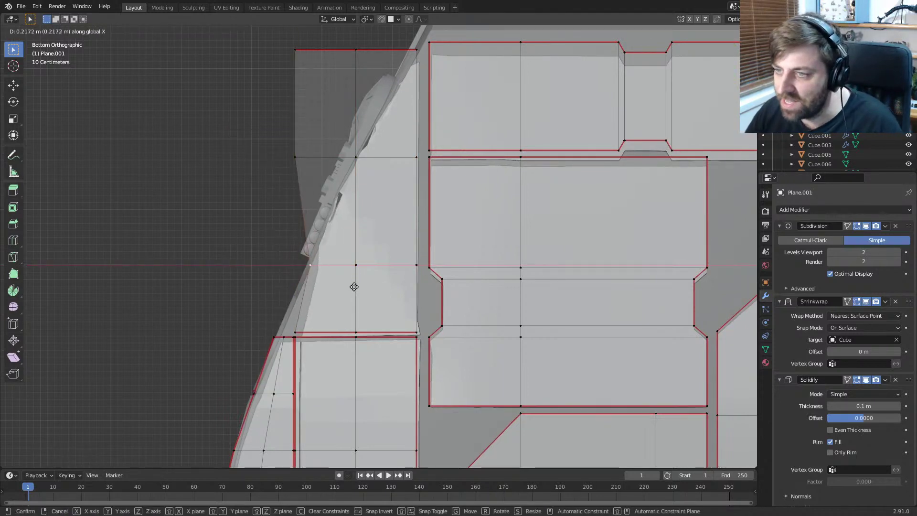
left_click(358, 288)
left_click(296, 335)
key("g")
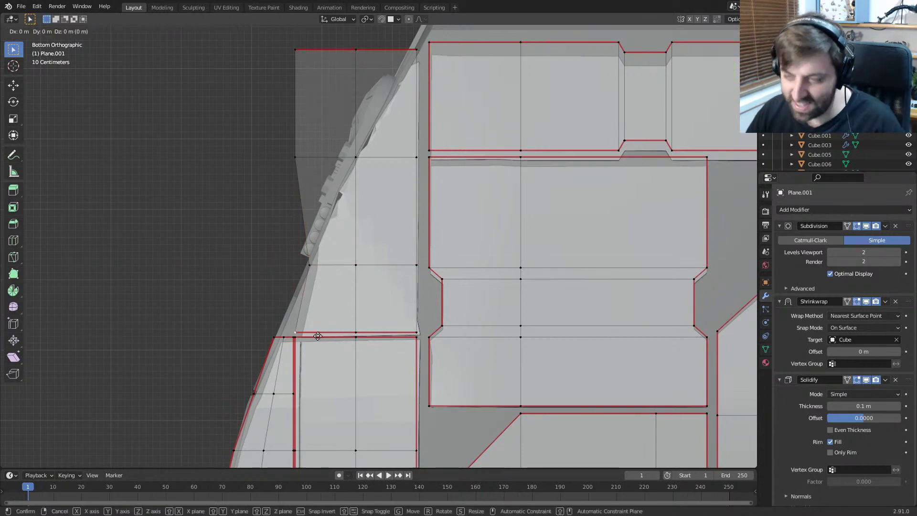
key("x")
left_click(303, 334)
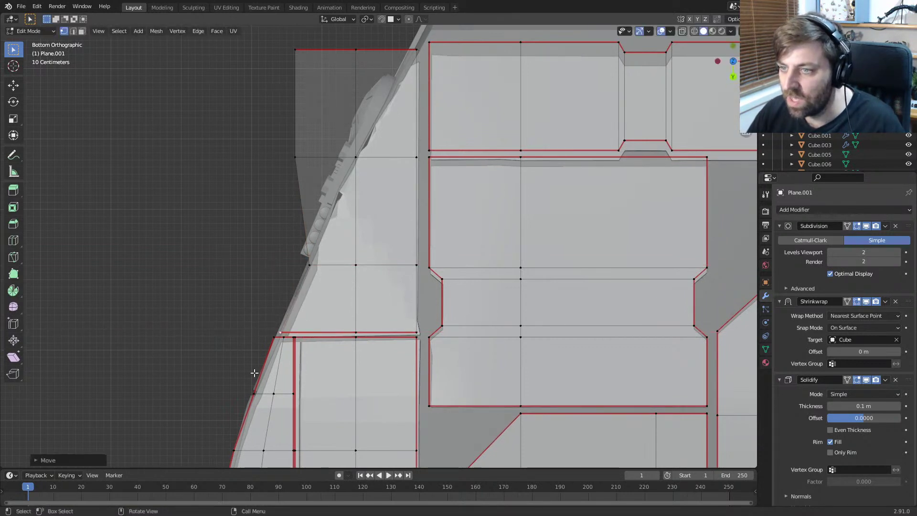
left_click(355, 160)
left_click(295, 161, "shift")
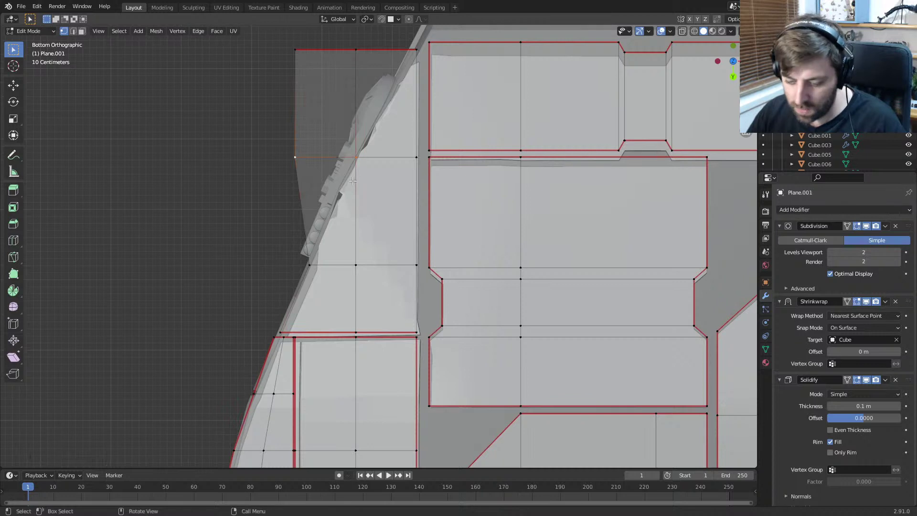
key("g")
key("g")
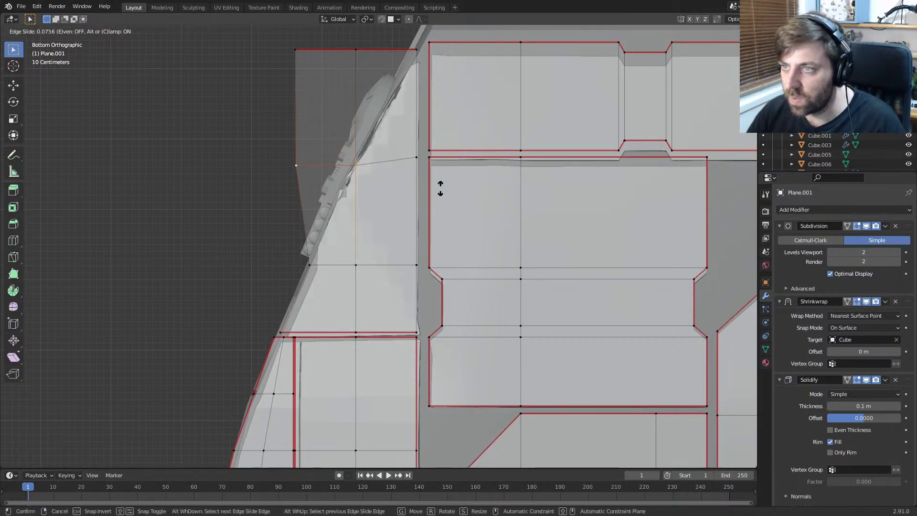
right_click(440, 189)
Step: Slide the front loop cut's centre vertex inward along the cut, and its outer vertex in to the hull edge
left_click(355, 157)
key("g")
key("g")
left_click(464, 166)
left_click(301, 155)
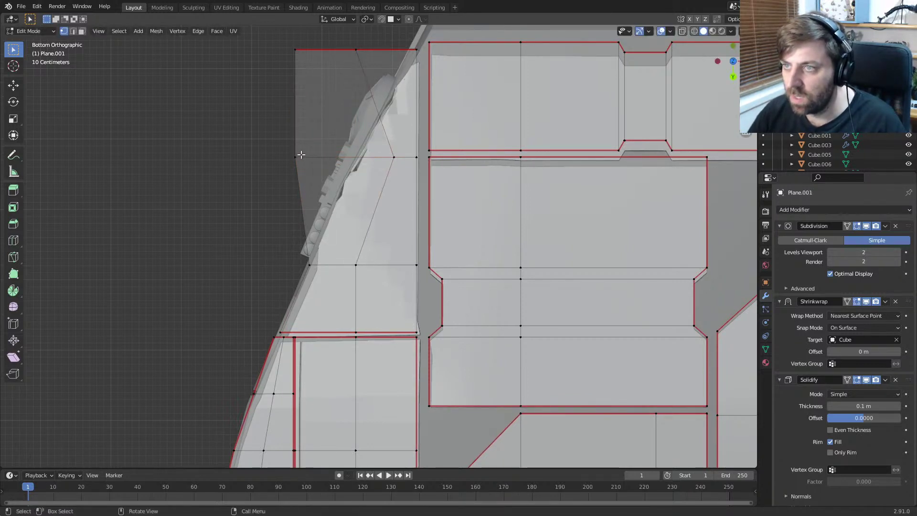
key("g")
key("g")
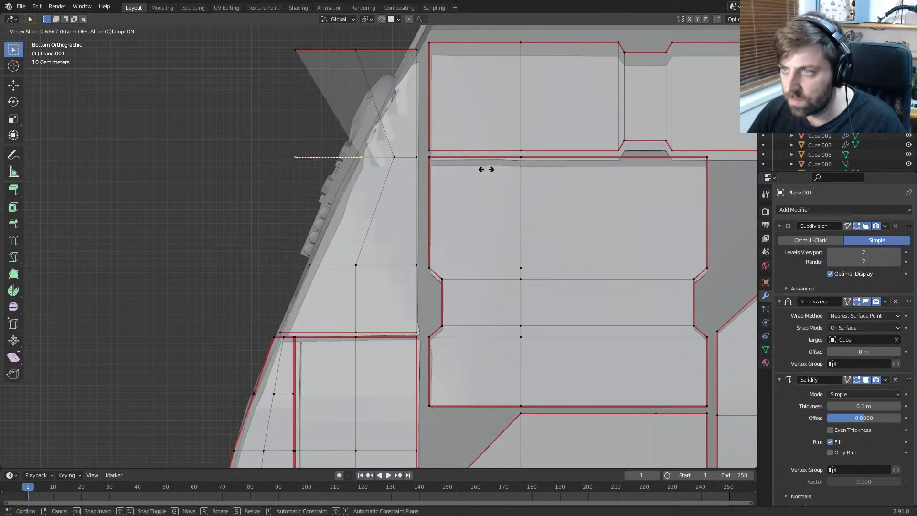
left_click(486, 169)
Step: Slide the front edge's centre vertex close to the inner corner, and slide the whole front edge rearward to shorten the panel
left_click(355, 49)
key("g")
key("g")
left_click(417, 51)
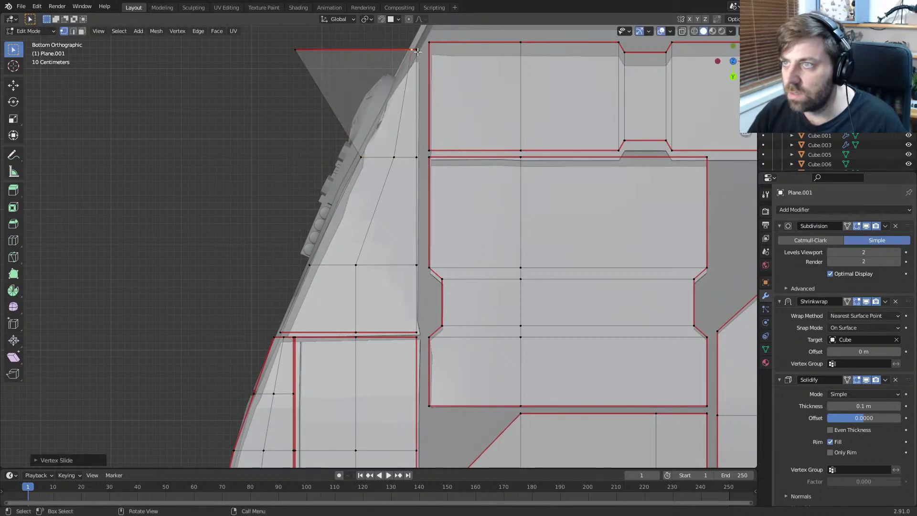
left_click(417, 51)
left_click(411, 50, "shift")
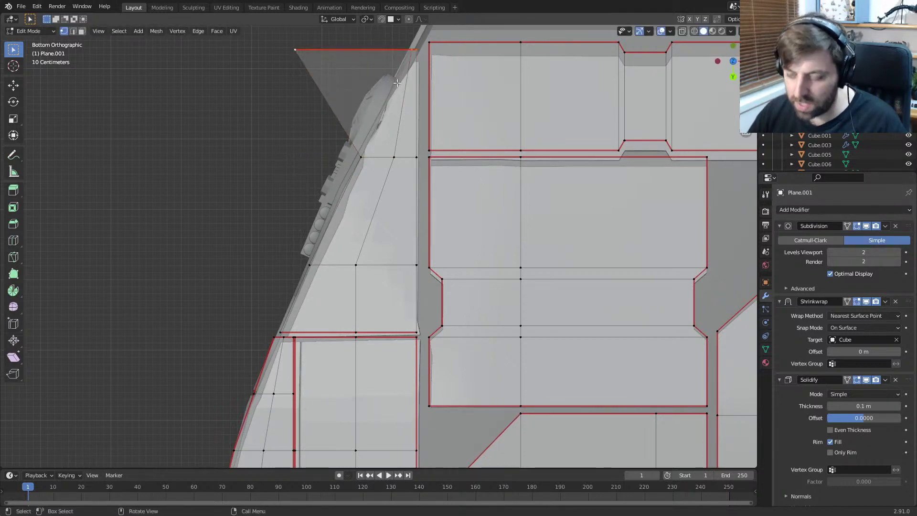
key("g")
key("g")
left_click(410, 95)
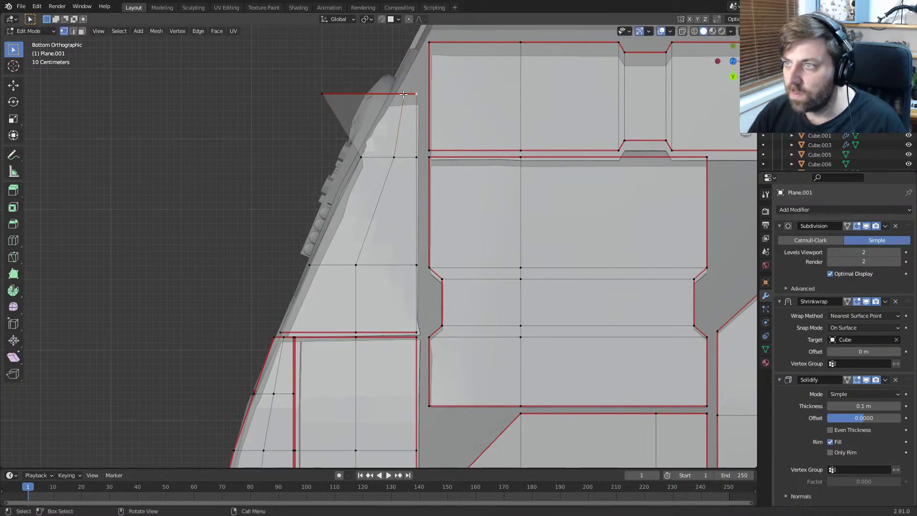
Step: Slide the shortened front edge's centre vertex slightly inward and its outer corner in to the hull edge
key("g")
key("g")
left_click(455, 100)
left_click(321, 93)
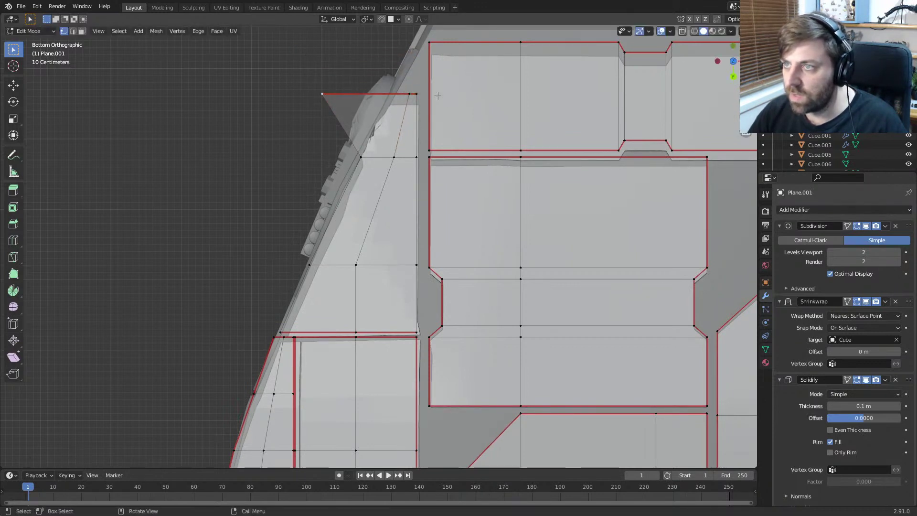
key("g")
key("g")
left_click(443, 179)
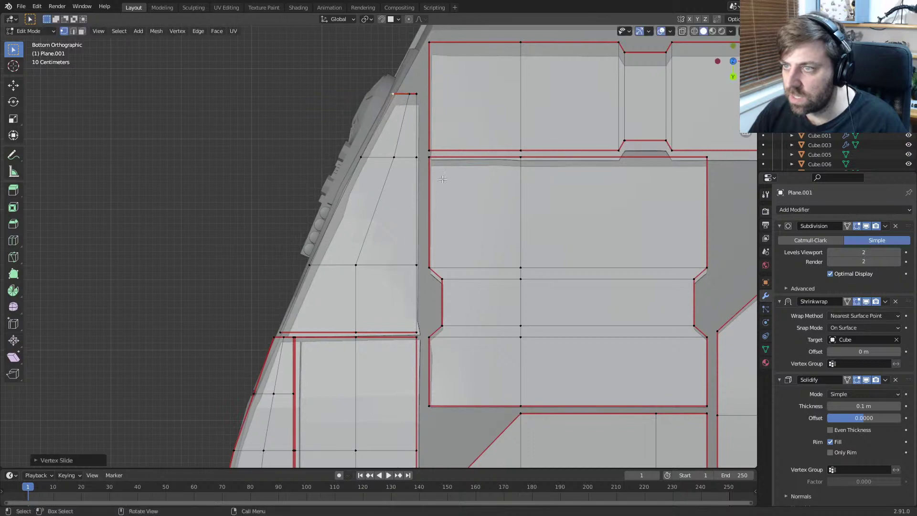
Step: Inspect the front panel from an angle, and try a centred crosswise loop cut between its two existing cuts
middle_click_drag(336, 264, 399, 250)
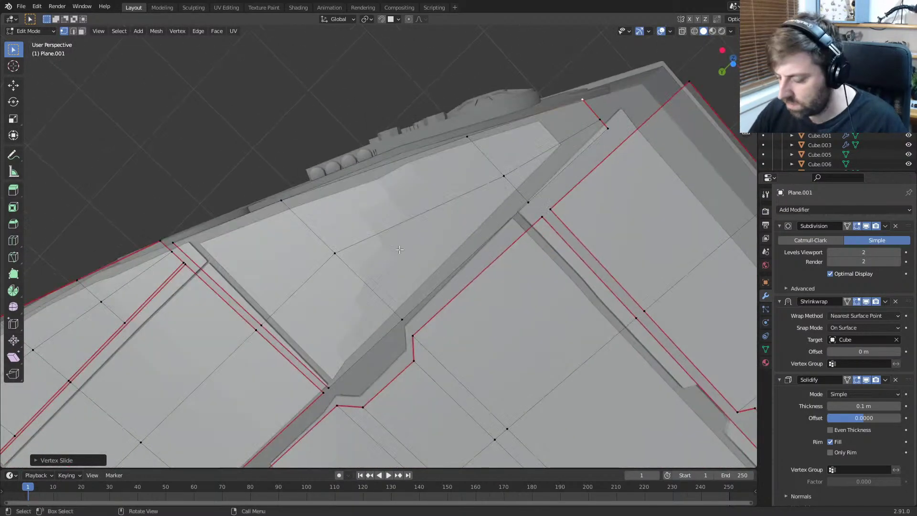
key("ctrl+KP_7")
key("ctrl+r")
left_click(341, 190)
right_click(341, 190)
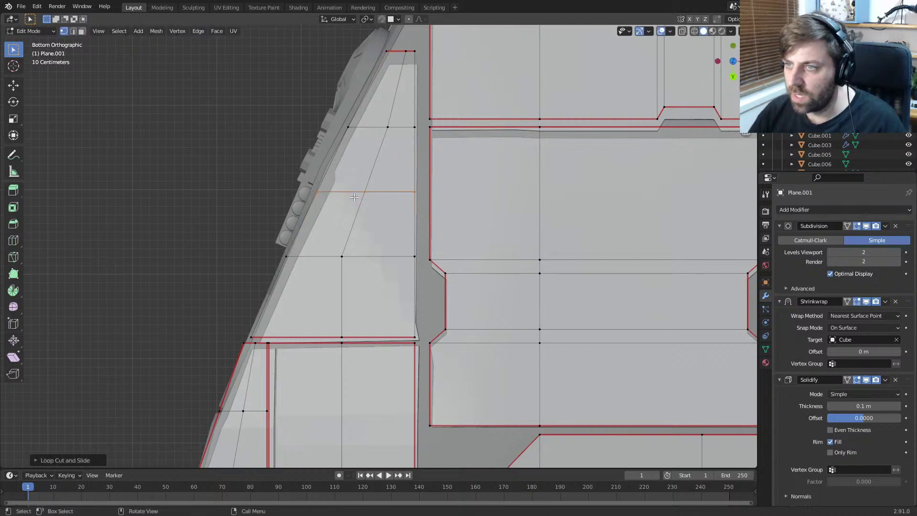
key("ctrl+z")
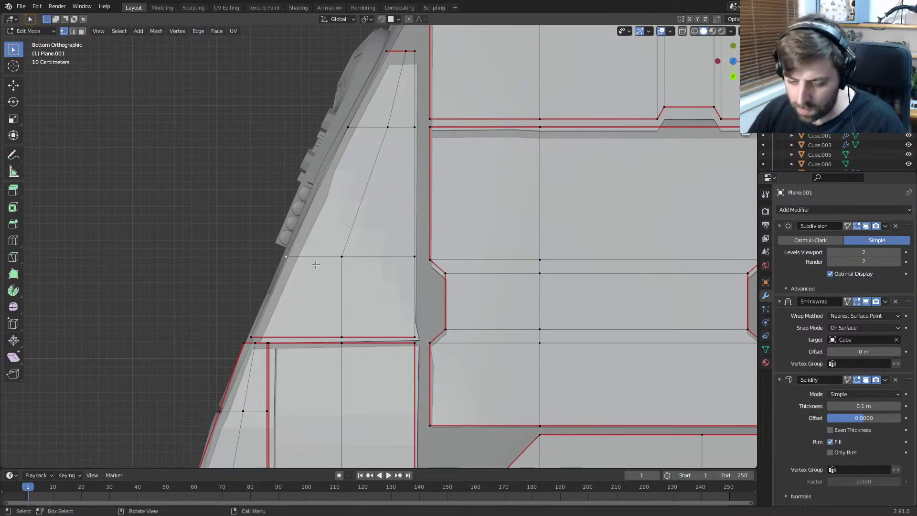
Step: Move the outer vertices of the front panel's two crosswise cuts outward to follow the hull edge
key("g")
key("y")
key("x")
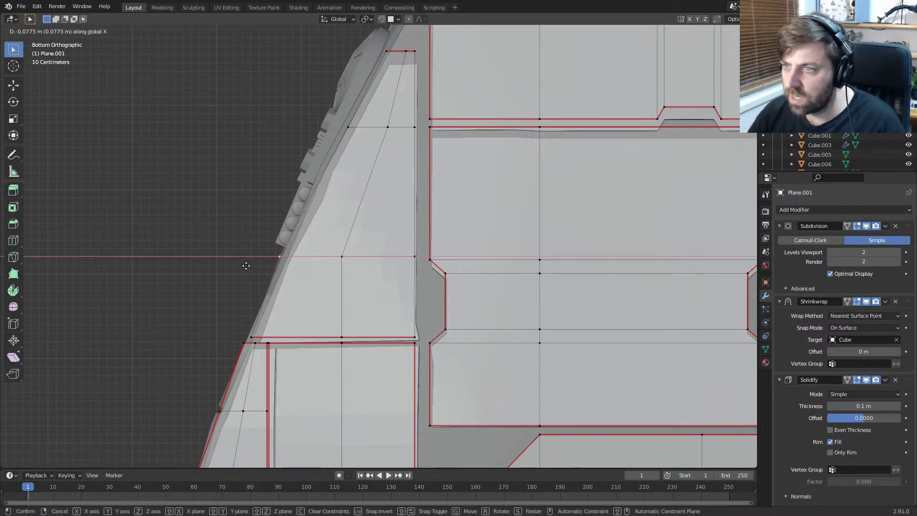
left_click(289, 272)
left_click(358, 121)
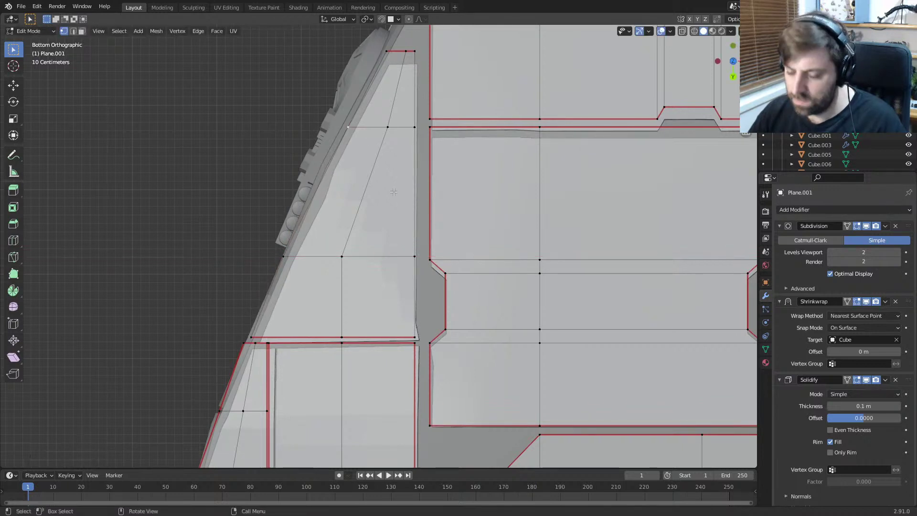
key("g")
left_click(372, 189)
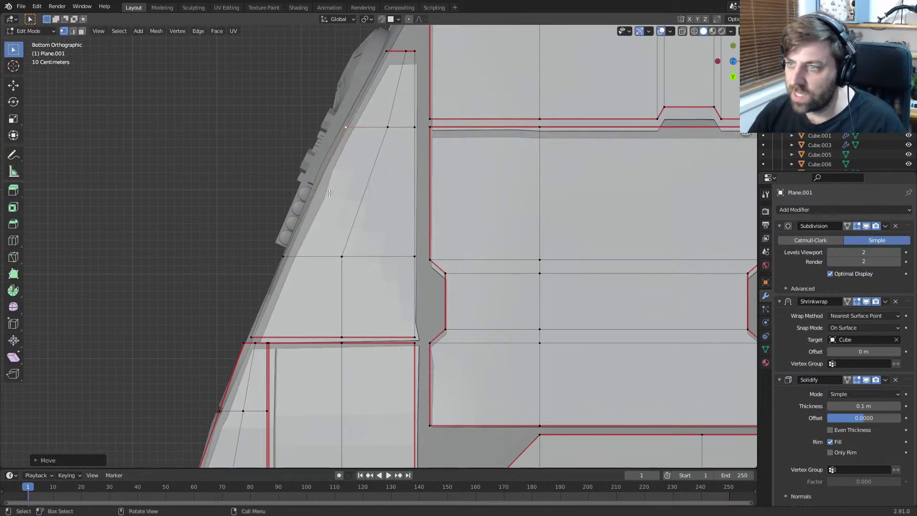
Step: Add a centred crosswise loop cut between the front panel's two existing cuts, and bevel it into two separate edge loops
middle_click_drag(359, 206, 333, 286)
key("KP_3")
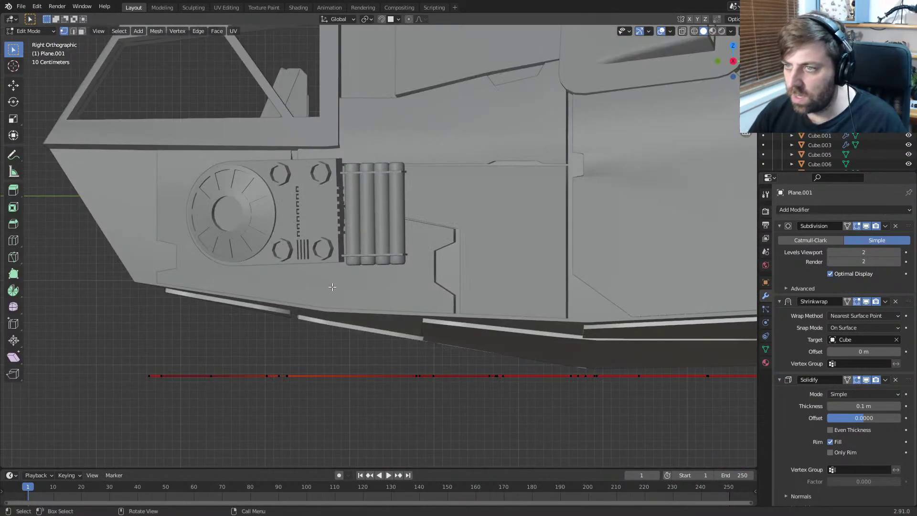
key("ctrl+KP_7")
key("ctrl+r")
double_click(327, 226)
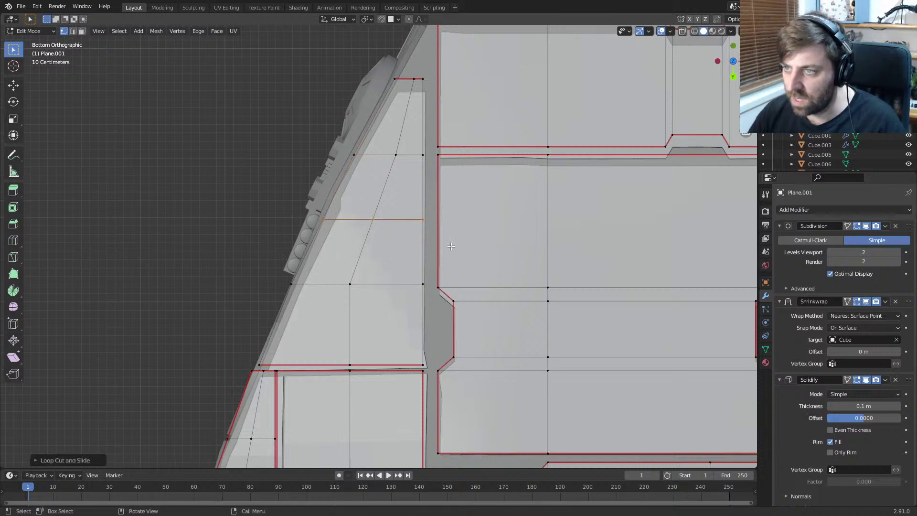
key("ctrl+b")
left_click(488, 262)
Step: Bevel the two new crosswise edge loops of the front panel into narrow edge pairs
key("2")
left_click(395, 231)
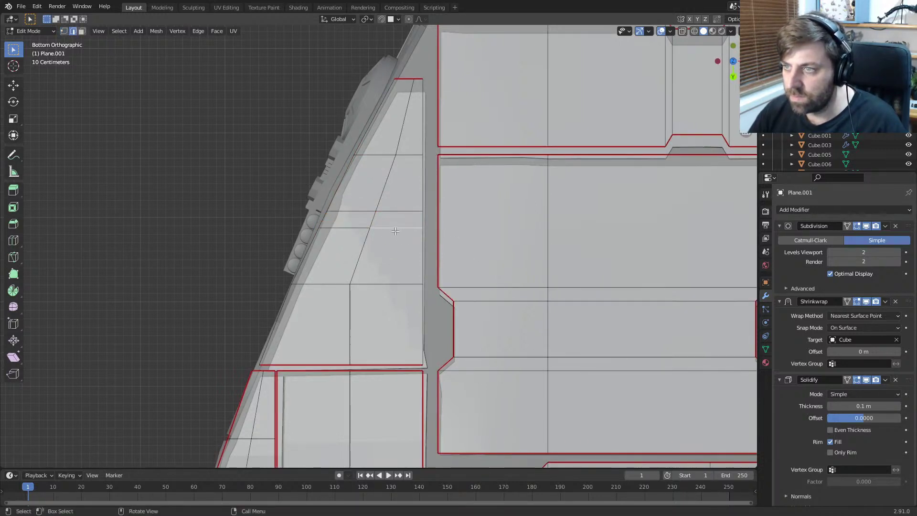
key("s")
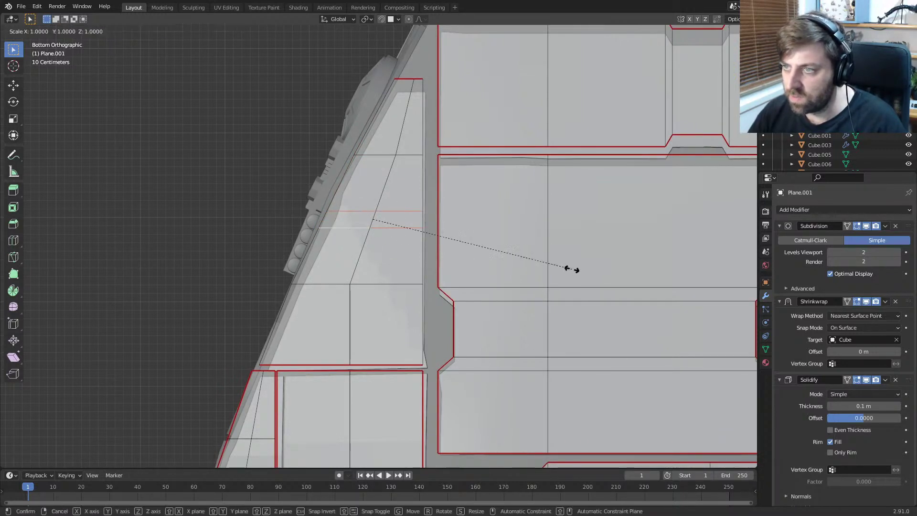
key("Escape")
key("ctrl+b")
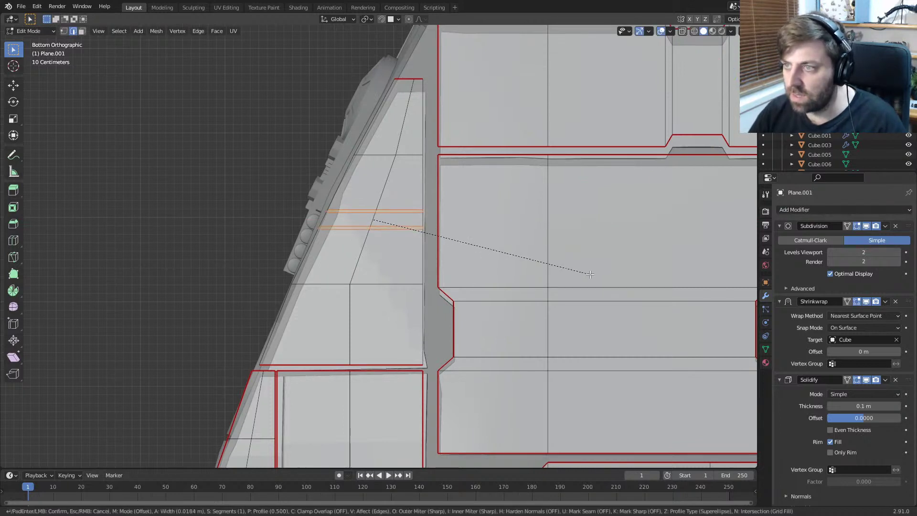
left_click(590, 273)
Step: Scale the short side edges between the bevelled pairs inward along X to form a notch on each side of the panel, and check the shape
left_click(326, 211)
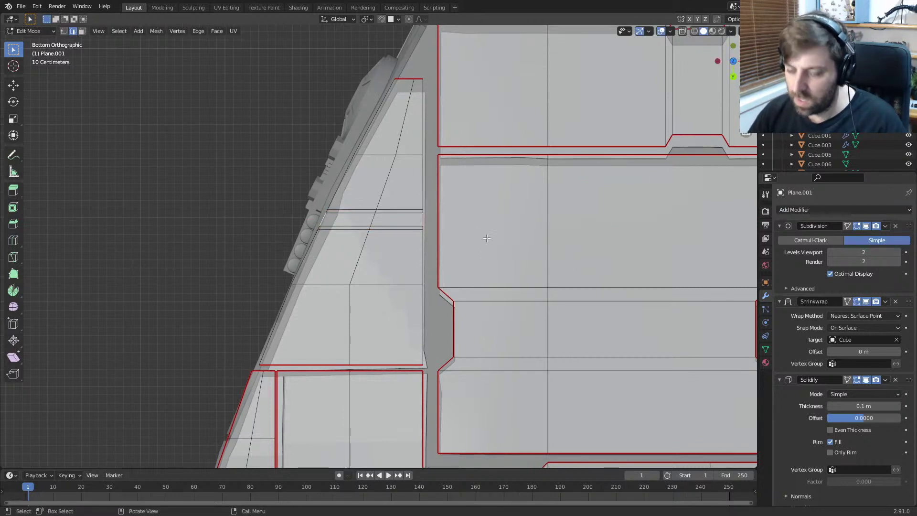
key("s")
key("x")
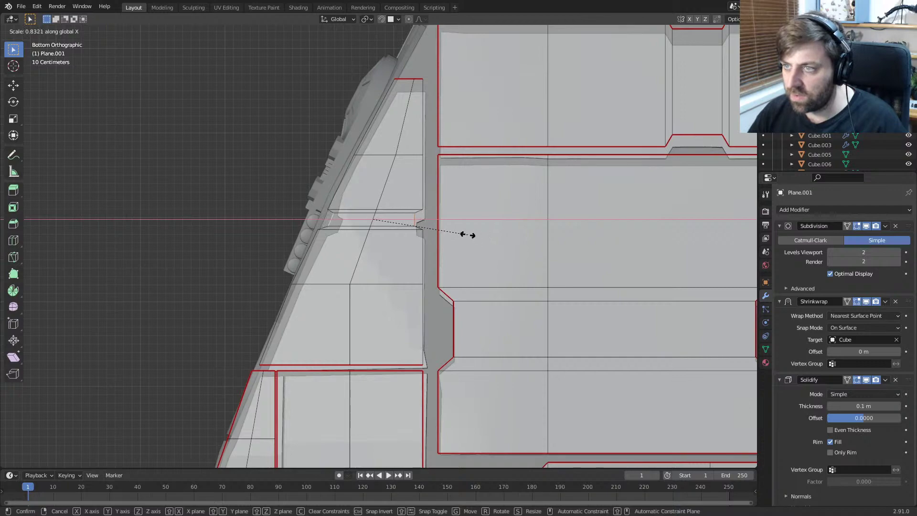
left_click(415, 254)
key("Tab")
mouse_move(414, 255)
middle_mouse_down()
mouse_move(505, 332)
mouse_move(440, 277)
mouse_move(408, 285)
mouse_move(412, 261)
middle_mouse_up()
key("z")
key("Escape")
key("Tab")
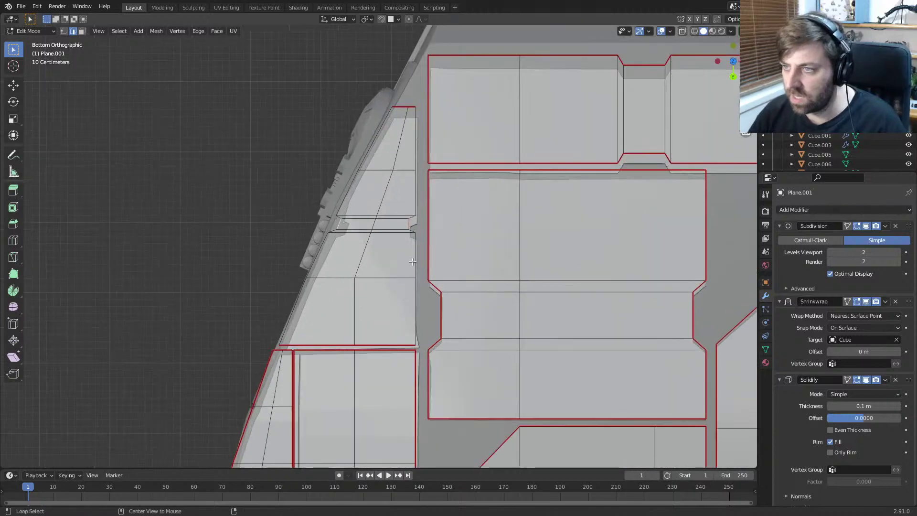
Step: Mark the notched front panel's whole outline as sharp
left_click(320, 258, "alt+shift")
right_click(333, 271)
left_click(333, 271)
right_click(334, 272)
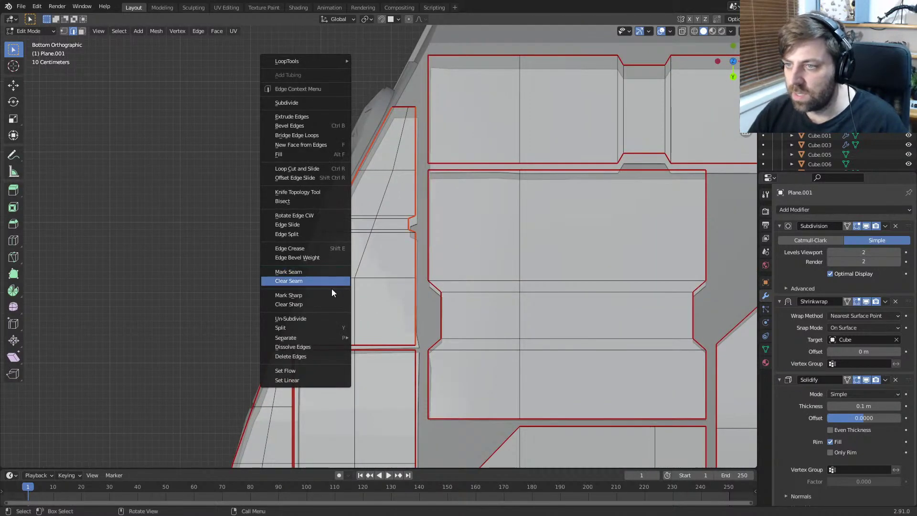
left_click(332, 295)
Step: Apply Shade Smooth to all the belly panels' faces
scroll(419, 304, "down", 1)
middle_click_drag(418, 305, 244, 286, "shift")
scroll(455, 353, "down", 2)
key("Tab")
middle_click_drag(455, 353, 325, 334, "shift")
scroll(326, 334, "down", 1)
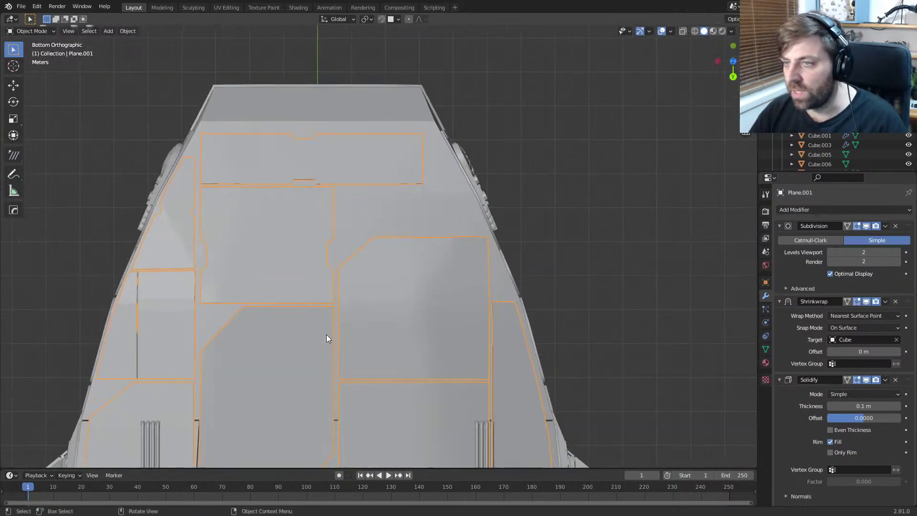
key("Tab")
key("F3")
key("Escape")
key("a")
key("F3")
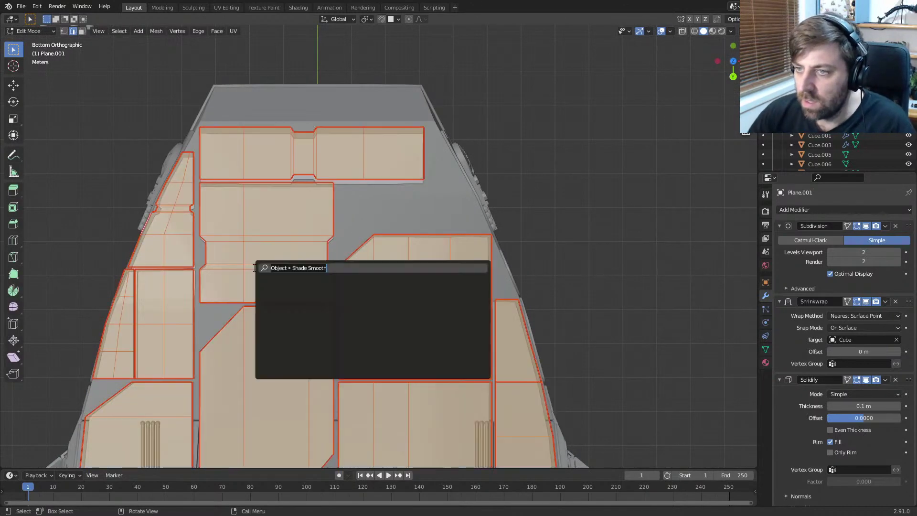
key("Return")
key("F3")
type("shade s")
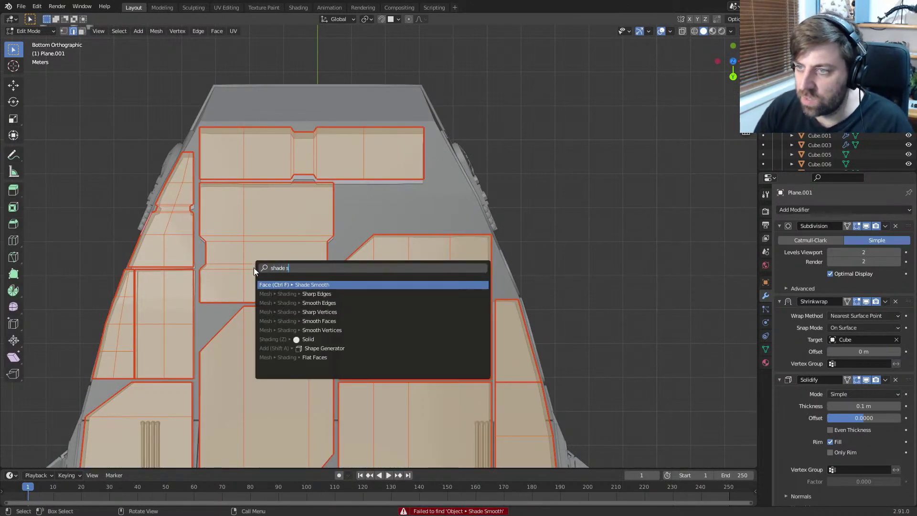
key("Return")
key("Tab")
Step: Inspect the smooth-shaded belly panelling from the front, from a low side angle and from directly below
middle_click_drag(254, 268, 259, 287)
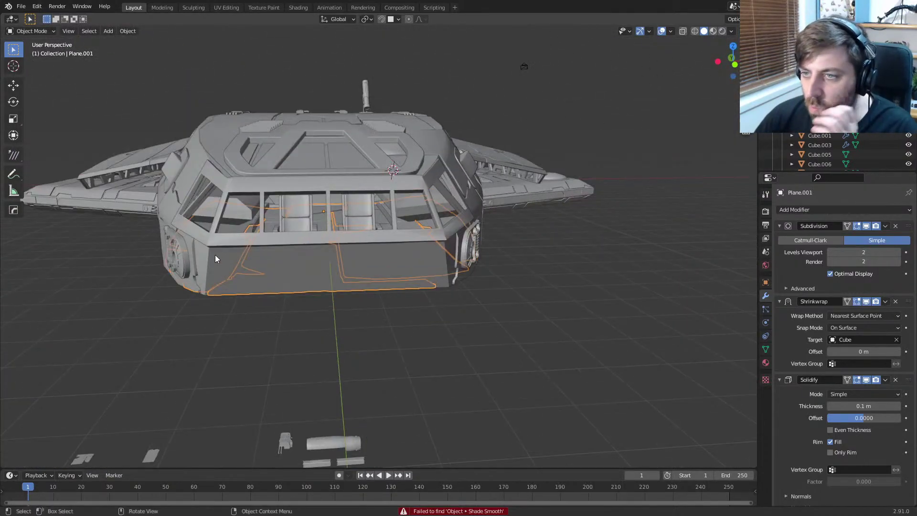
middle_click_drag(175, 263, 348, 288)
middle_click_drag(432, 320, 546, 325)
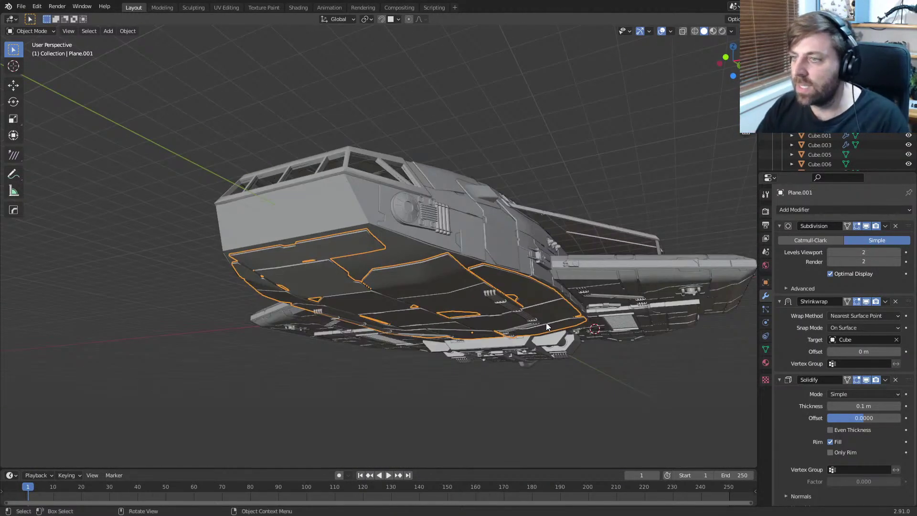
key("ctrl+KP_7")
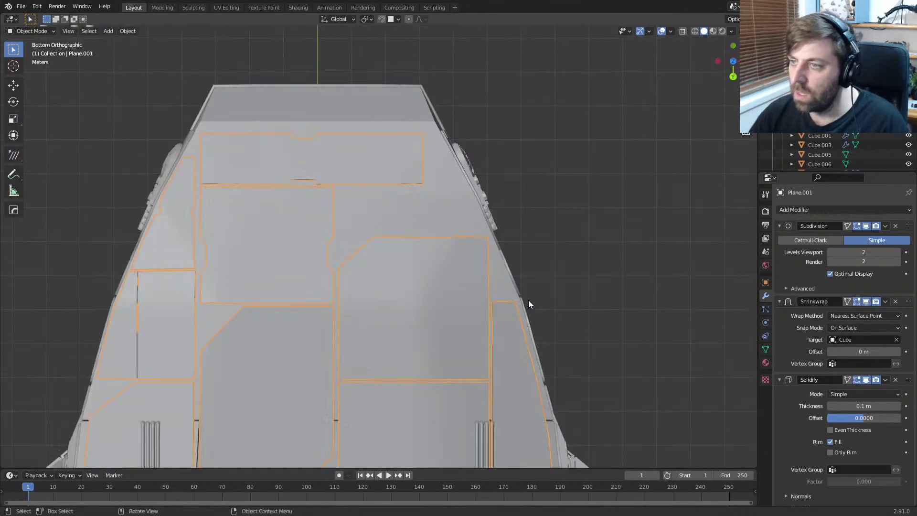
scroll(528, 300, "up", 4)
scroll(429, 324, "down", 3)
Step: Duplicate two front edges of the large chamfered panel slightly forward, and extrude them about 1.45 m forward along Y as a new panel
key("Tab")
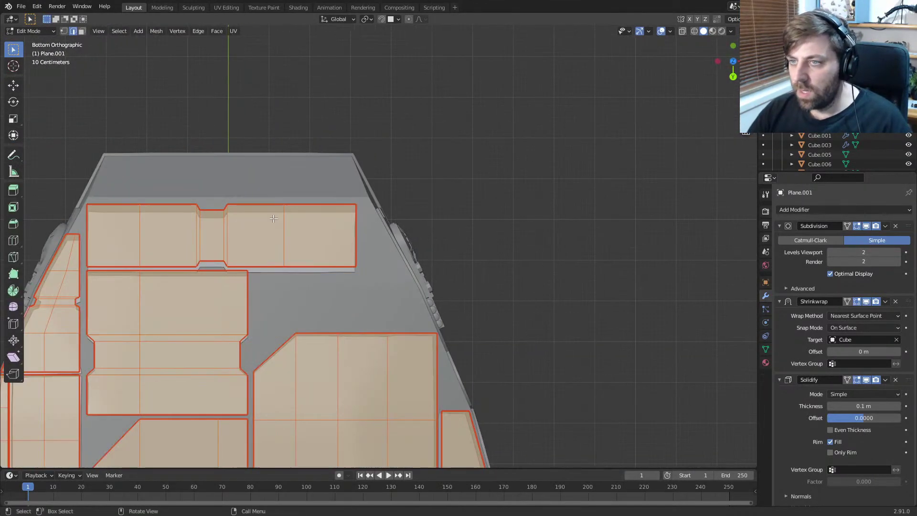
scroll(327, 247, "up", 2)
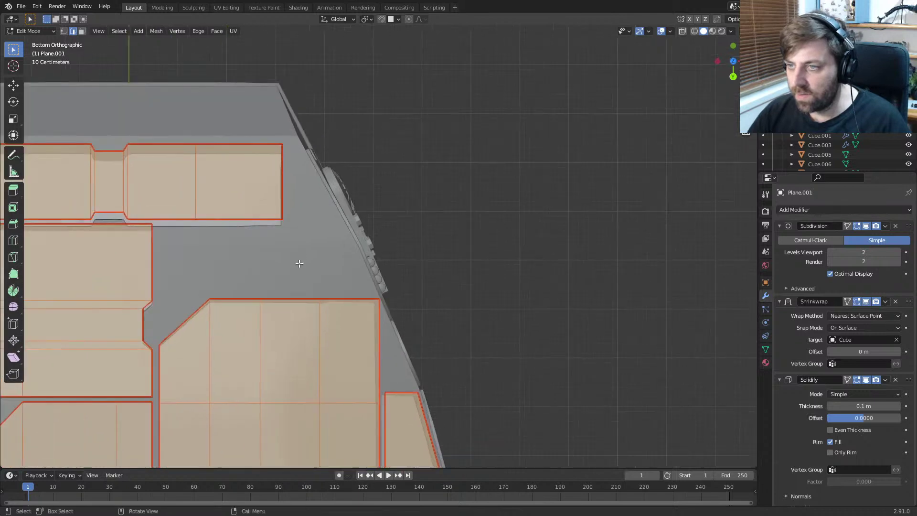
left_click(328, 310)
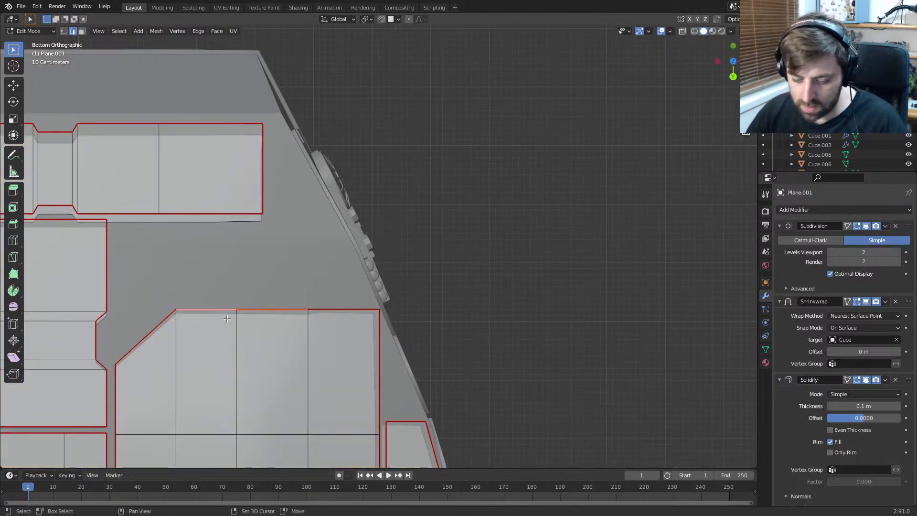
key("shift+d")
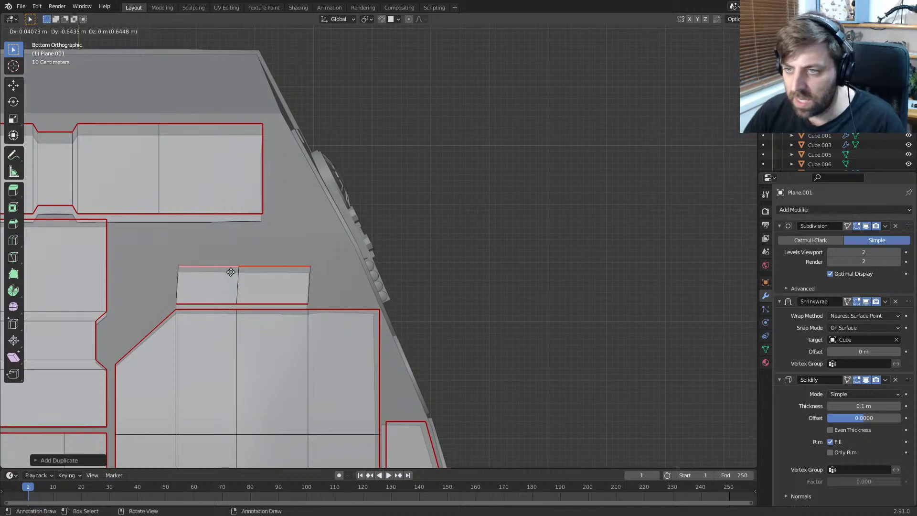
key("y")
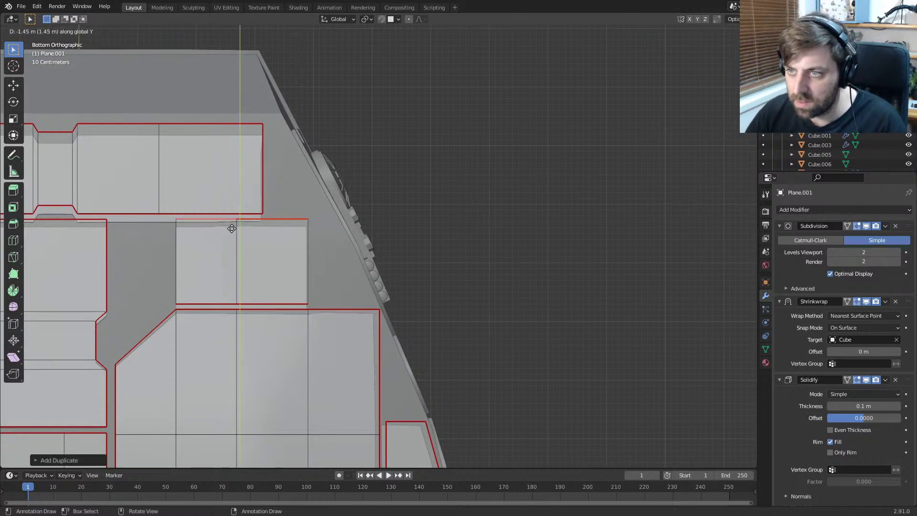
left_click(232, 229)
Step: Widen the new panel by moving its inner edge about 1.1 m along X toward the neighbouring panel and its outer edge toward the hull
left_click(179, 267)
key("g")
key("x")
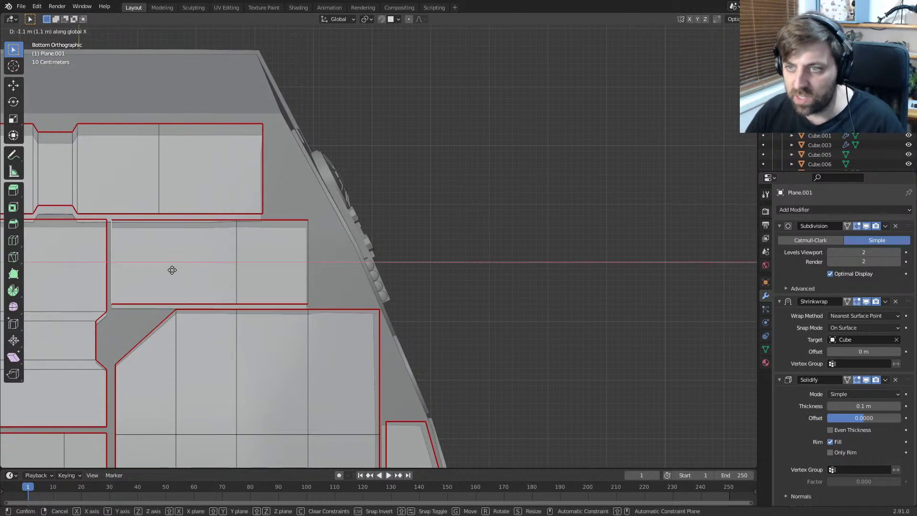
left_click(173, 269)
key("g")
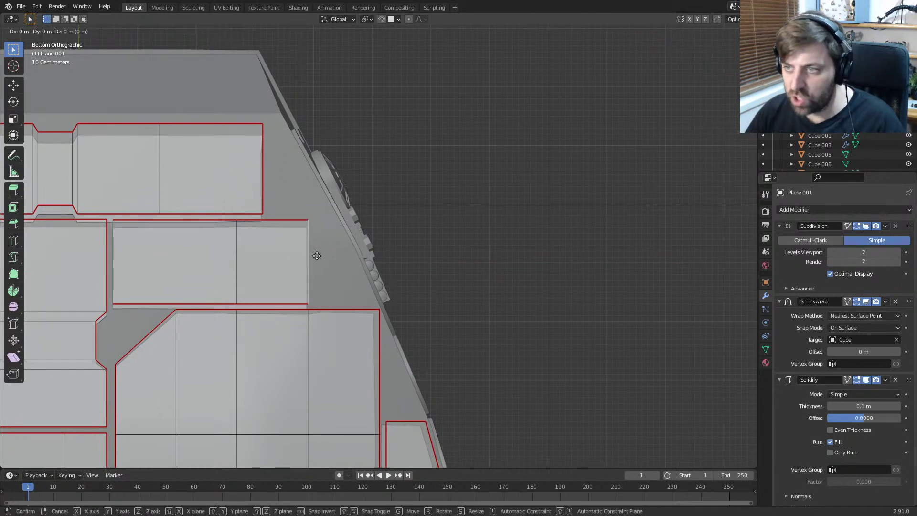
key("x")
left_click(349, 258)
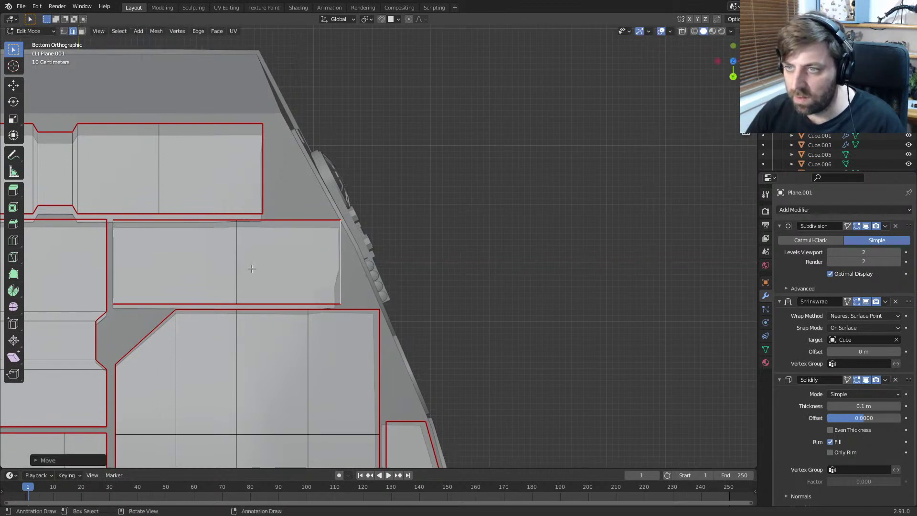
Step: Mark the new panel's inner and outer side edges as sharp
left_click(122, 260)
right_click(155, 265)
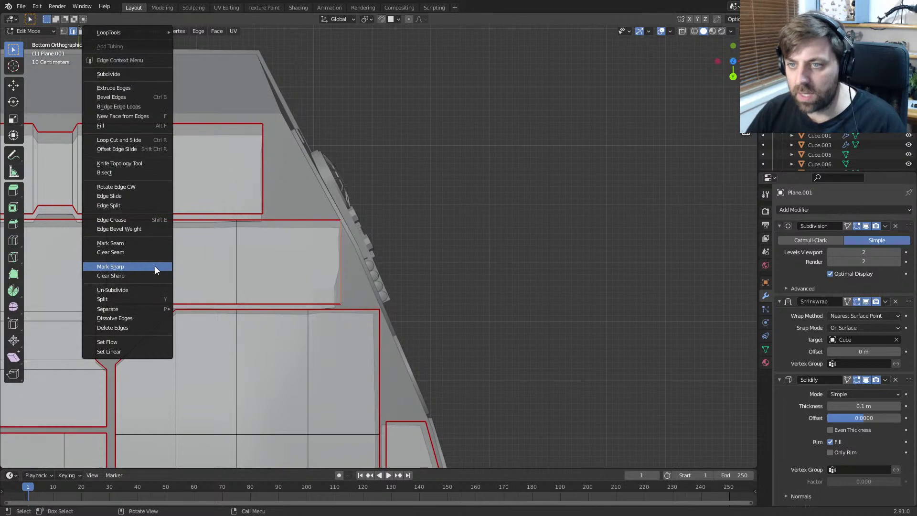
left_click(155, 266)
right_click(154, 266)
left_click(159, 244)
key("Tab")
key("Tab")
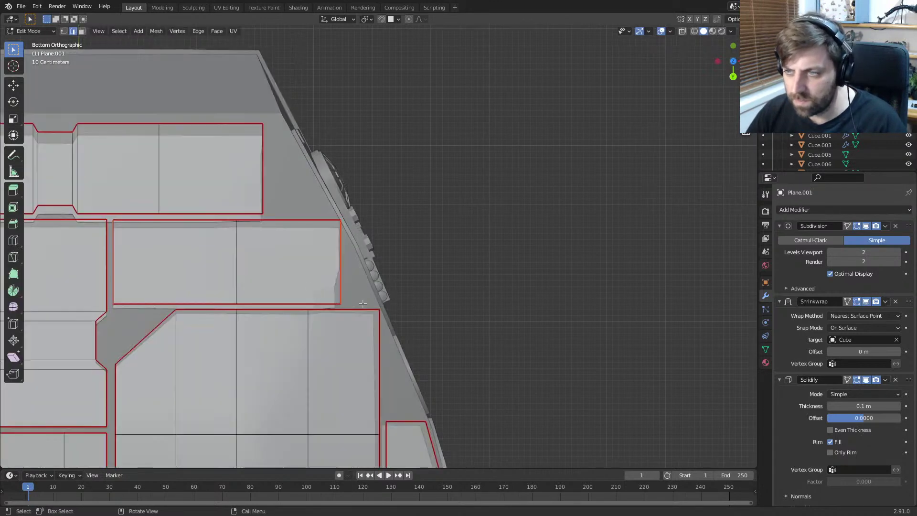
Step: Check the new panel's fit, and add a centred crosswise loop cut plus a lengthwise cut in each half
middle_click_drag(323, 306, 217, 329)
middle_click_drag(391, 359, 352, 263, "shift")
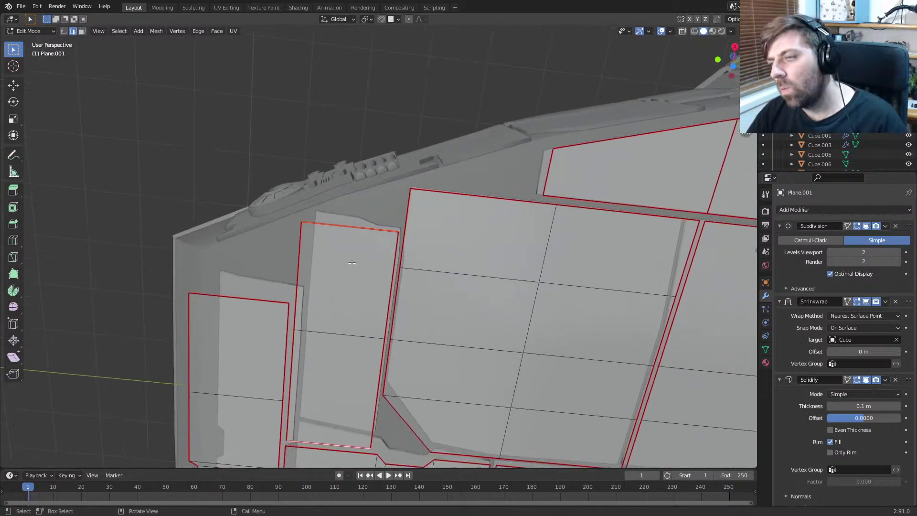
key("KP_7")
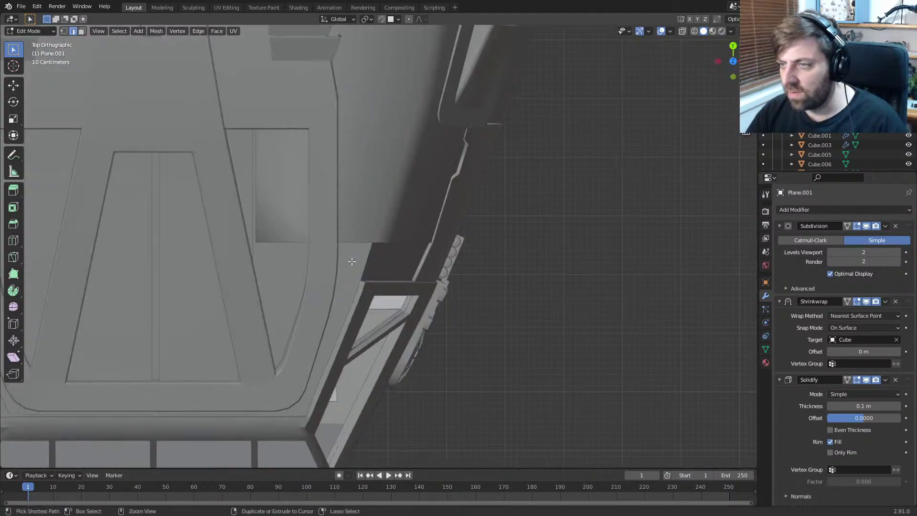
key("ctrl+KP_7")
key("ctrl+r")
left_click(389, 255)
right_click(389, 255)
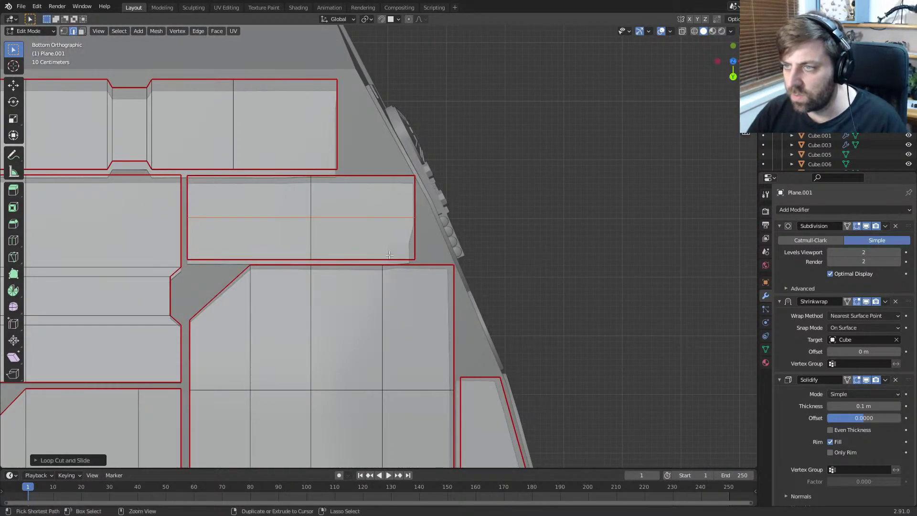
key("ctrl+r")
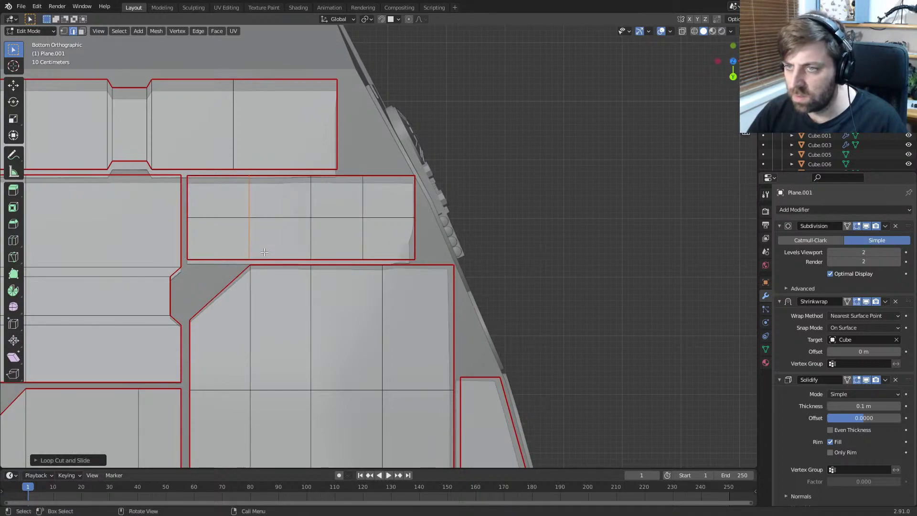
Step: Inspect the subdivided panel against the hull in Object Mode, from a low angle and from directly below
middle_click_drag(264, 251, 162, 326)
key("Tab")
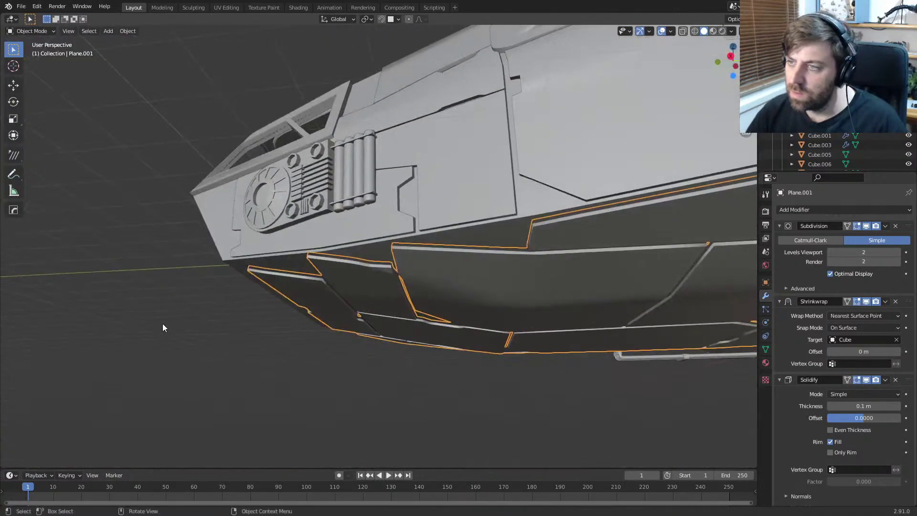
key("ctrl+KP_7")
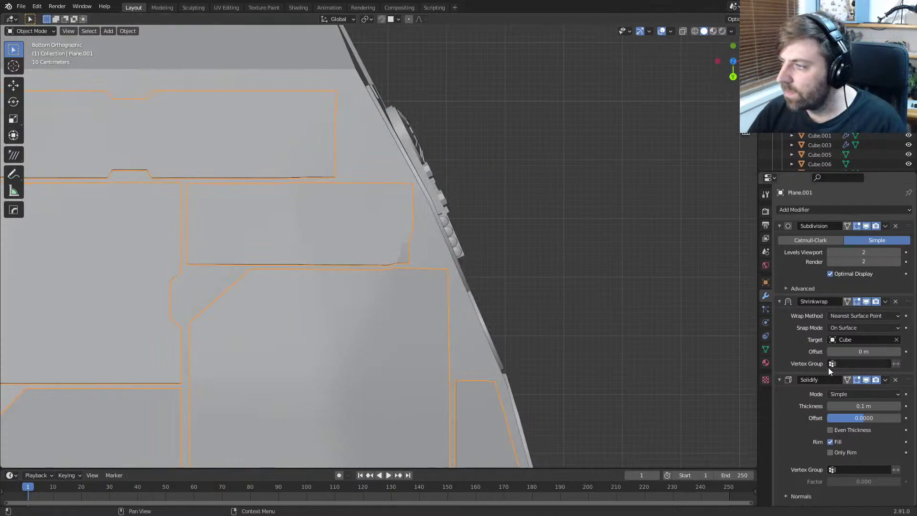
scroll(357, 313, "down", 2)
middle_click_drag(373, 310, 493, 304, "shift")
scroll(546, 325, "up", 1)
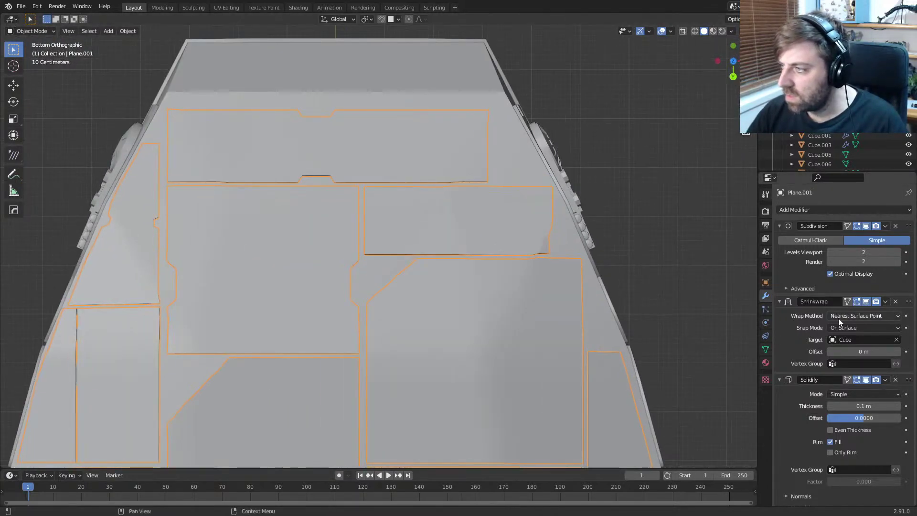
Step: Set the panels' Shrinkwrap modifier to the Project wrap method and enable its Negative direction
middle_click_drag(726, 323, 677, 320, "shift")
left_click(857, 317)
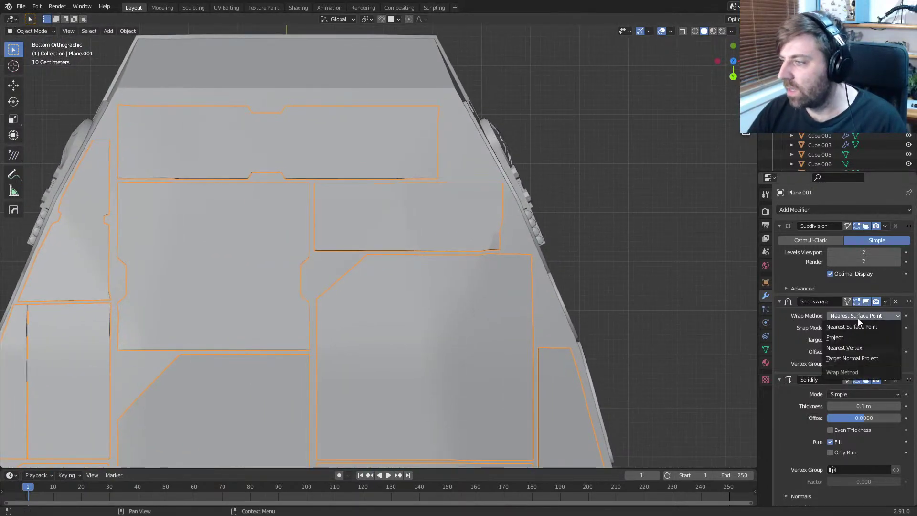
left_click(855, 337)
left_click(858, 328)
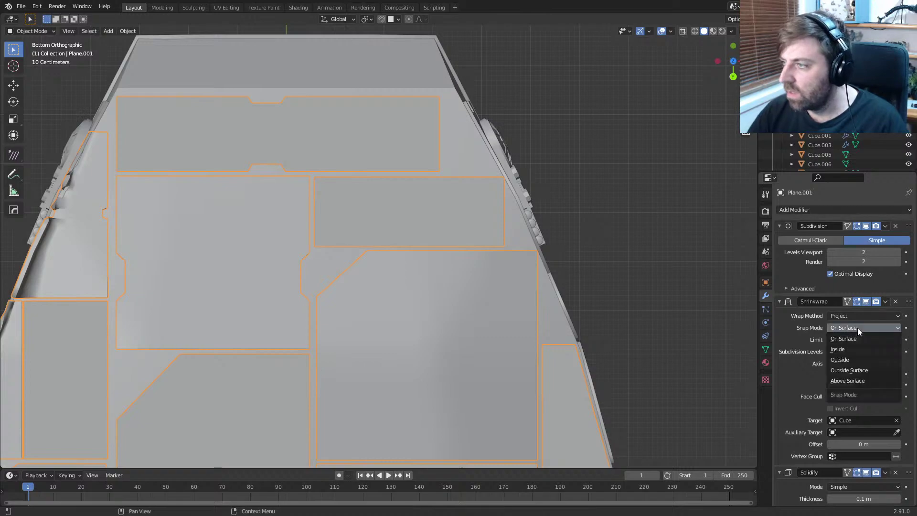
left_click(857, 327)
left_click(830, 374)
middle_click_drag(669, 334, 478, 229)
key("Tab")
key("Tab")
Step: Move the new subdivided panel's outer edge about 0.03 m inward along X, away from the hull side
key("KP_7")
key("ctrl+KP_7")
scroll(491, 280, "up", 2)
key("Tab")
middle_click_drag(491, 280, 422, 311, "shift")
scroll(455, 280, "up", 2)
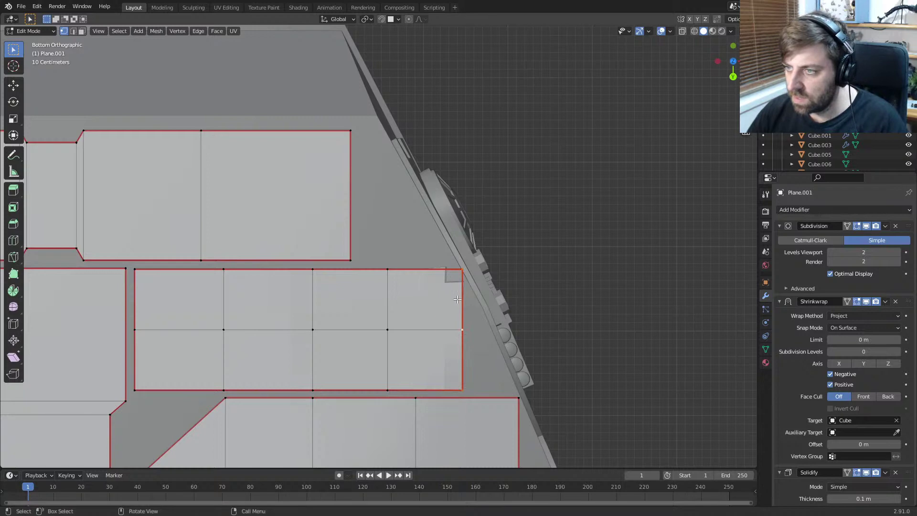
key("g")
key("y")
key("x")
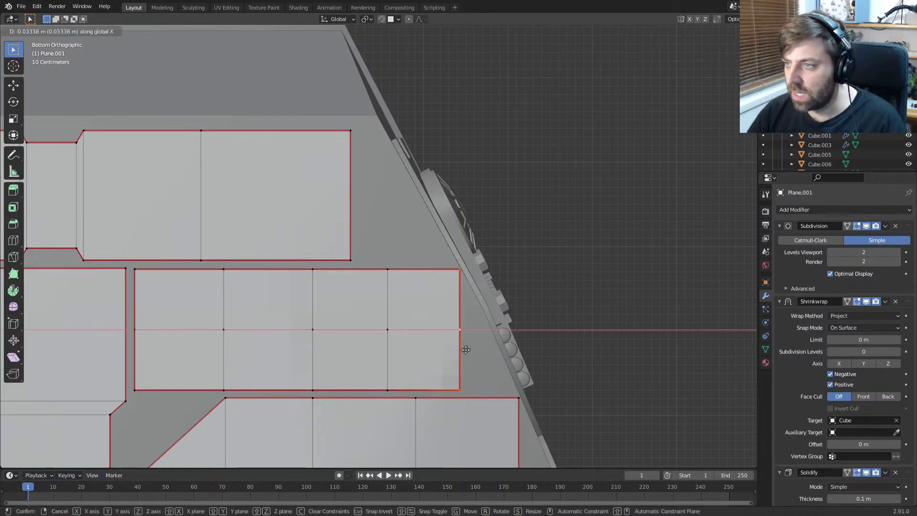
left_click(465, 350)
Step: Edge-slide the notched front side panel's outer edge inward from the hull side by a factor of about 0.23
scroll(466, 351, "down", 2)
middle_click_drag(465, 350, 340, 248)
key("ctrl+KP_7")
scroll(341, 249, "up", 2)
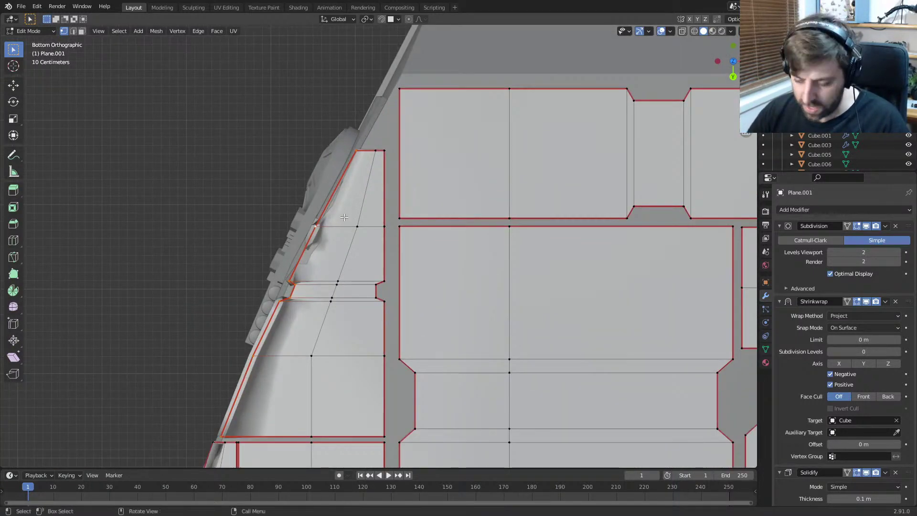
key("g")
key("g")
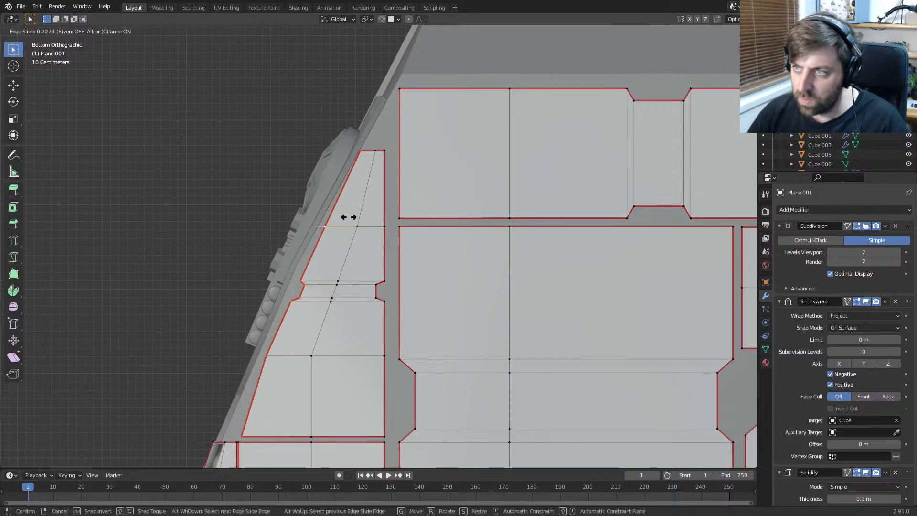
left_click(348, 217)
Step: Delete the narrow side panel's middle lengthwise edge loop and edge-slide its outer edge inward from the hull side
middle_click_drag(229, 458, 320, 253, "shift")
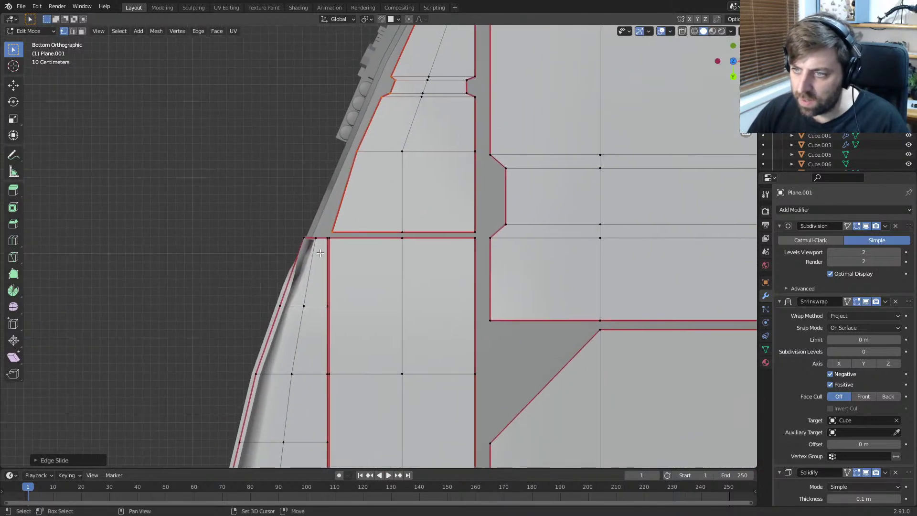
left_click(292, 281, "alt")
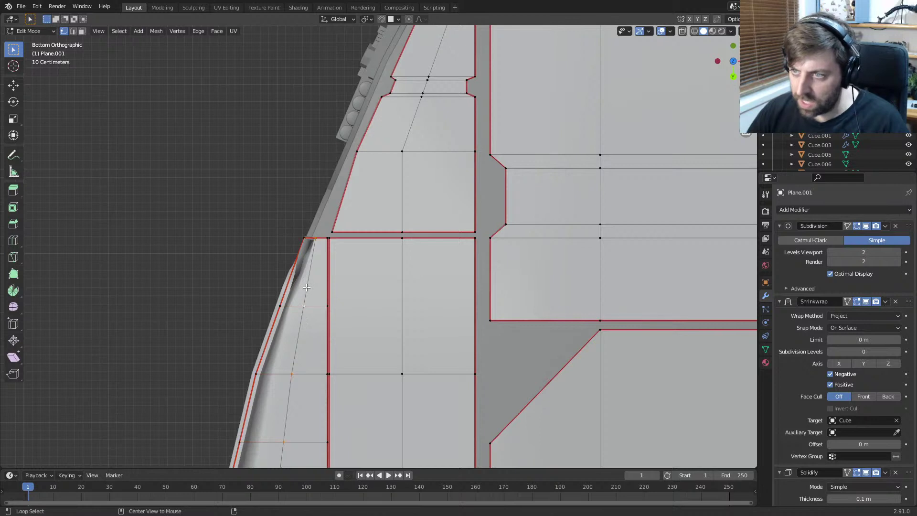
key("x")
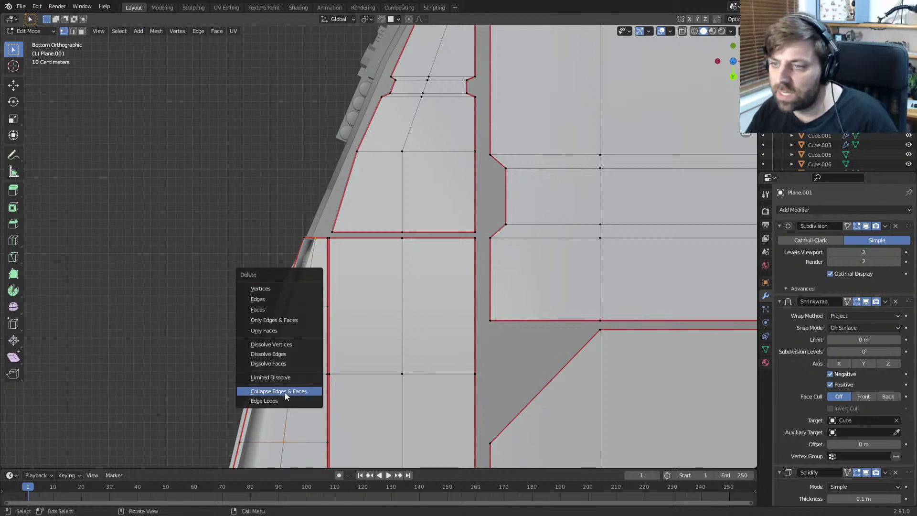
left_click(286, 395)
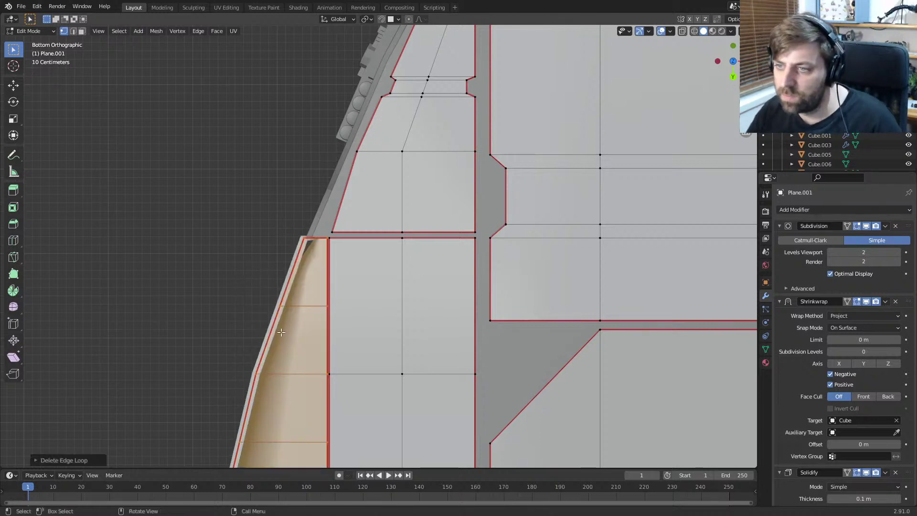
key("g")
key("g")
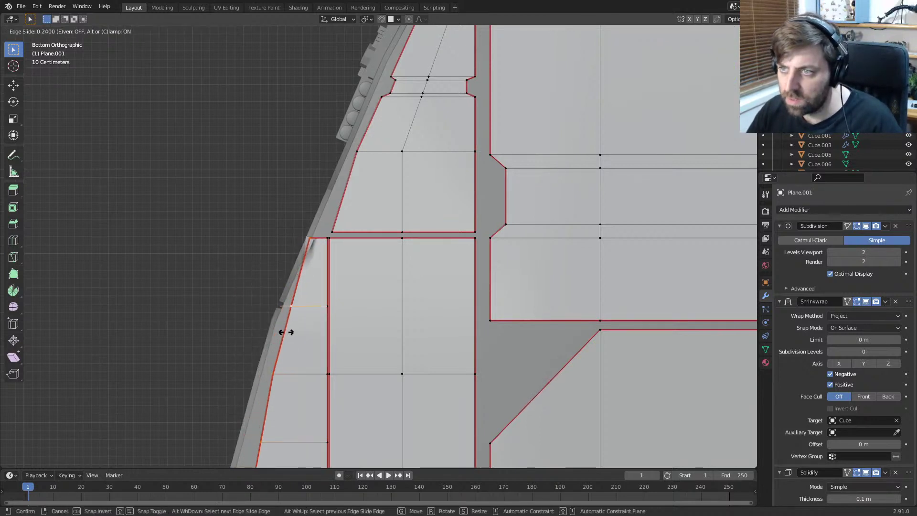
left_click(297, 363)
Step: Move the narrow side panel's rear outer corner and the adjacent outer vertex outward along X to follow the hull
middle_click_drag(297, 363, 352, 177, "shift")
left_click(327, 321)
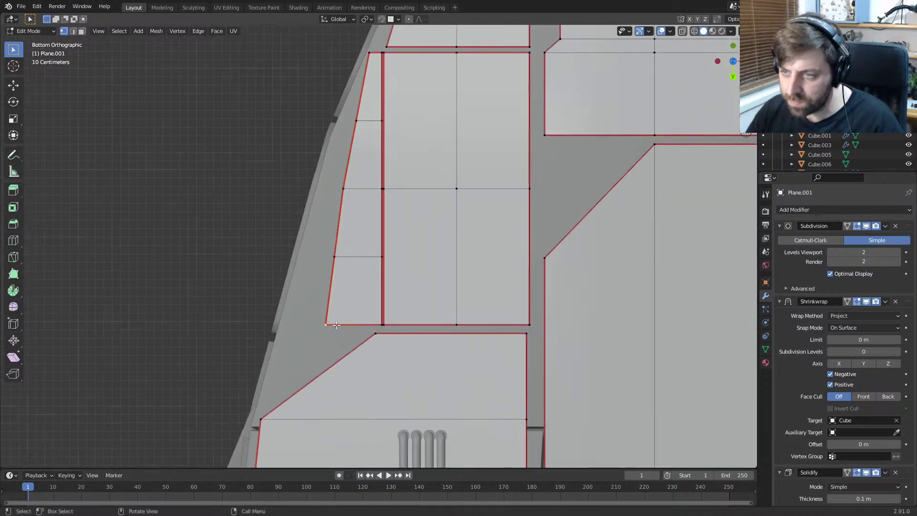
key("g")
key("x")
left_click(298, 324)
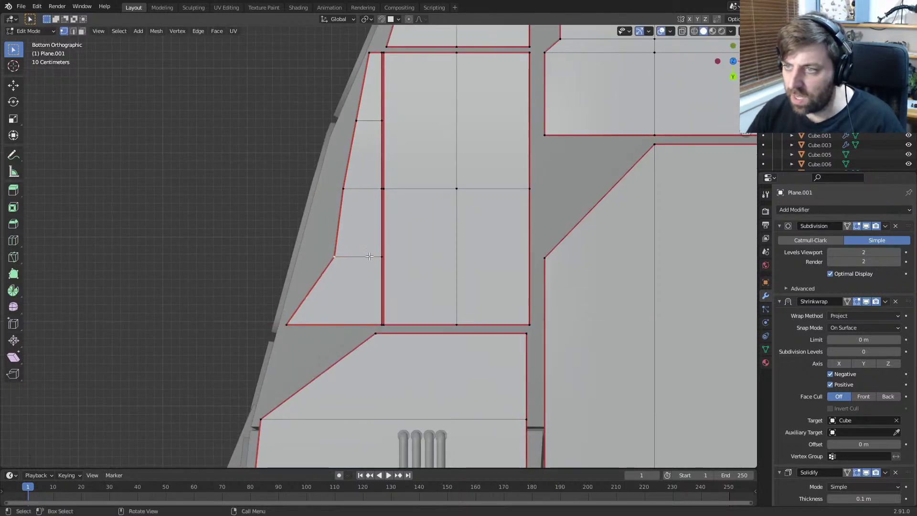
key("g")
key("x")
left_click(340, 254)
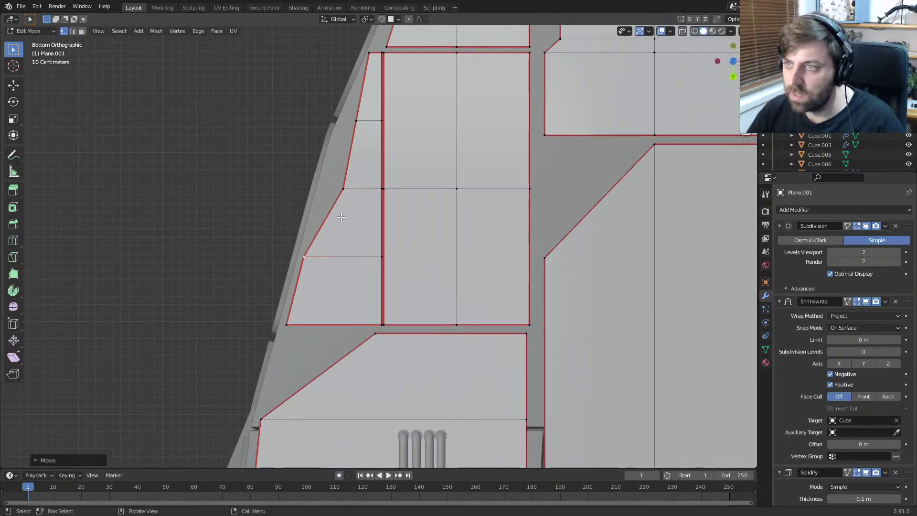
Step: Move the narrow side panel's middle and foremost intermediate outer vertices outward along X to straighten its hull-side edge
left_click(343, 189)
key("g")
key("x")
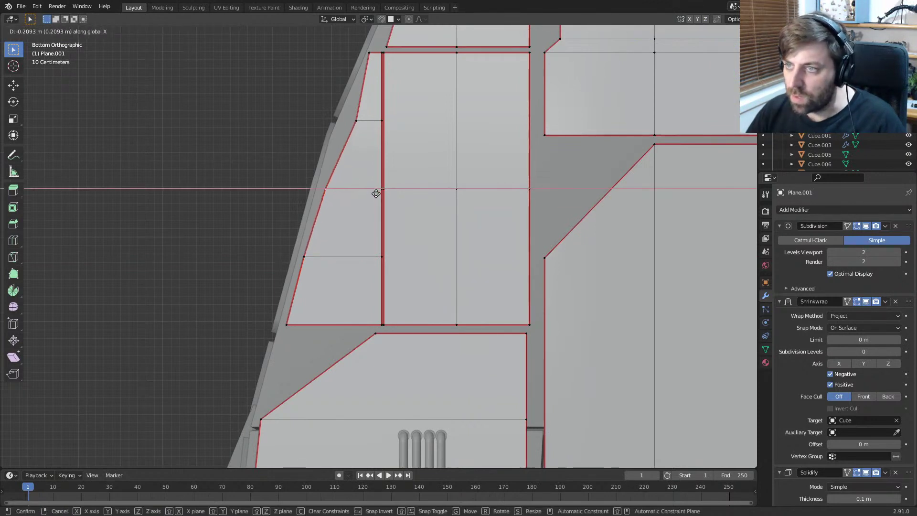
left_click(370, 165)
left_click(358, 122)
key("g")
key("x")
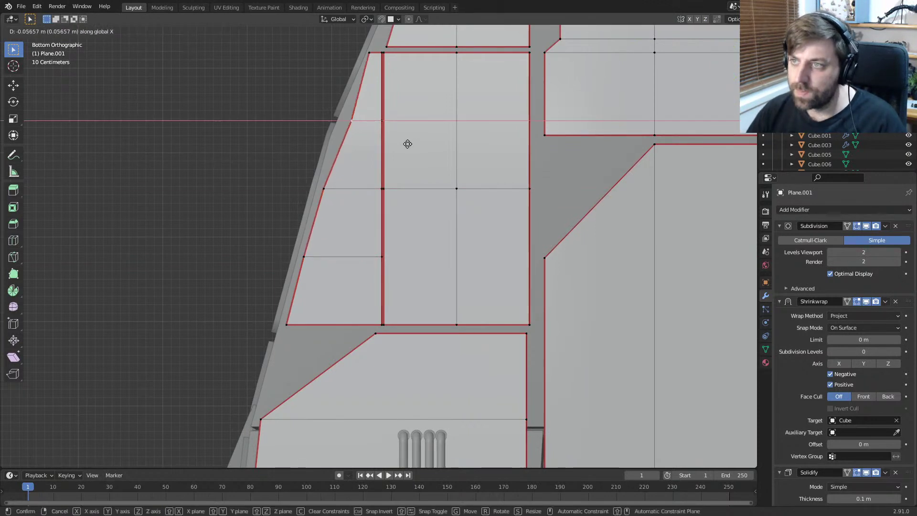
left_click(404, 143)
Step: Move the notched front side panel's rear outer corner slightly outward along X to match the hull line
middle_click_drag(404, 143, 298, 399, "shift")
scroll(311, 305, "up", 2)
middle_click_drag(310, 304, 321, 312, "shift")
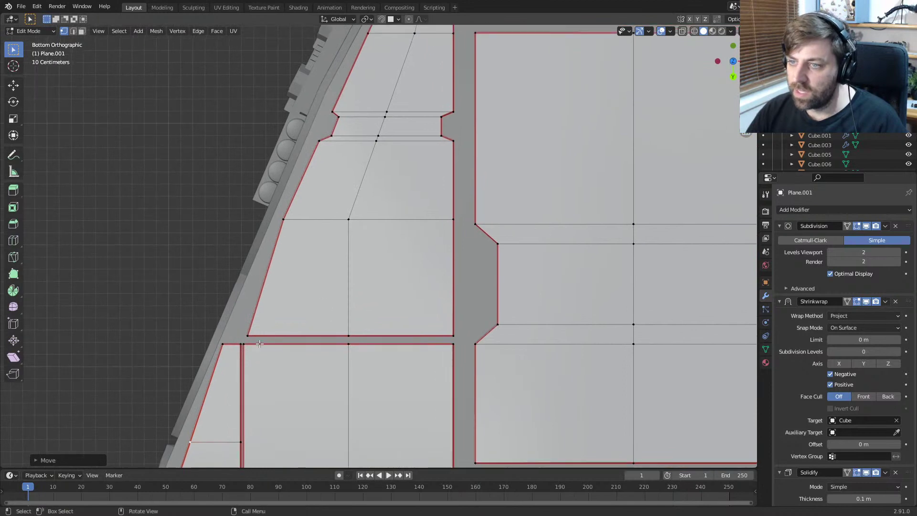
left_click(257, 333)
key("g")
key("x")
left_click(305, 343)
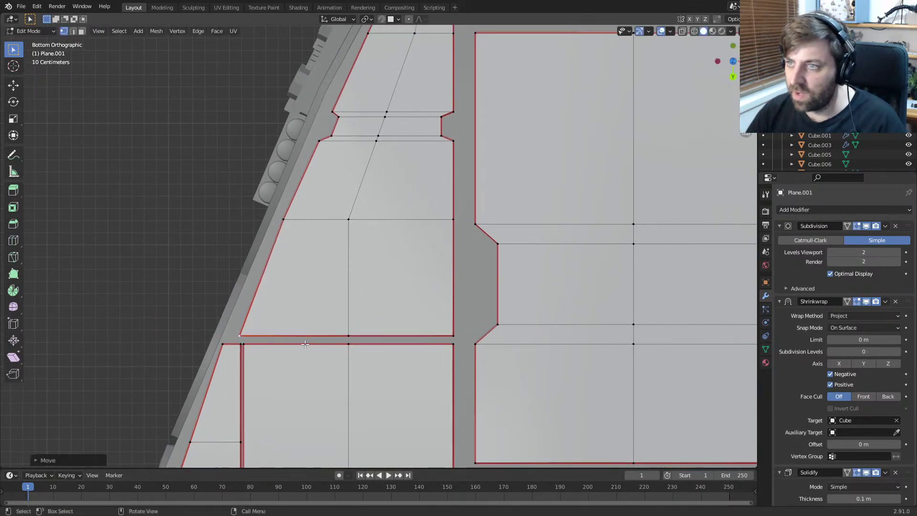
Step: Select the small stray linked piece near the rear panels in wireframe shading, delete its vertices and return to solid shading
scroll(313, 334, "down", 6)
key("Tab")
mouse_move(322, 325)
middle_mouse_down()
mouse_move(402, 390)
mouse_move(352, 337)
mouse_move(432, 364)
mouse_move(444, 262)
mouse_move(354, 343)
mouse_move(348, 311)
mouse_move(401, 307)
mouse_move(401, 291)
mouse_move(319, 368)
mouse_move(391, 281)
mouse_move(430, 322)
mouse_move(324, 334)
mouse_move(331, 264)
middle_mouse_up()
key("z")
key("Tab")
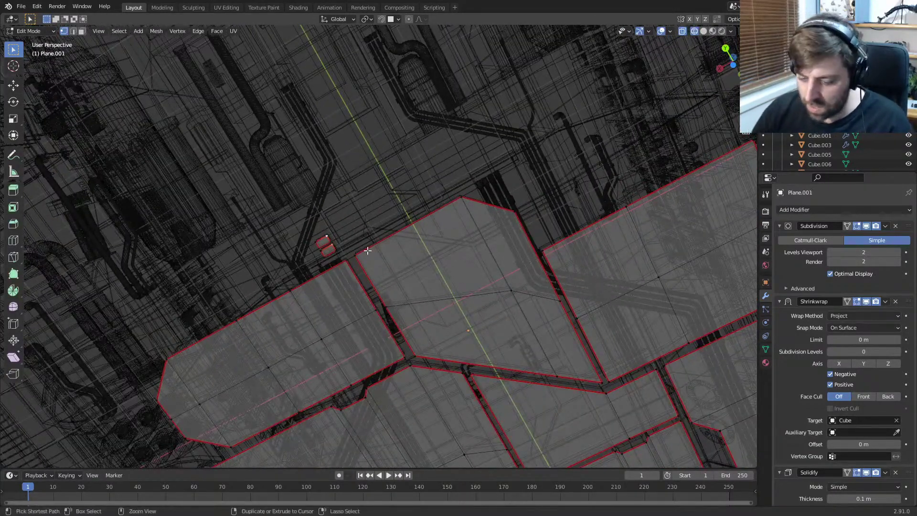
key("ctrl+l")
key("x")
left_click(344, 141)
key("z")
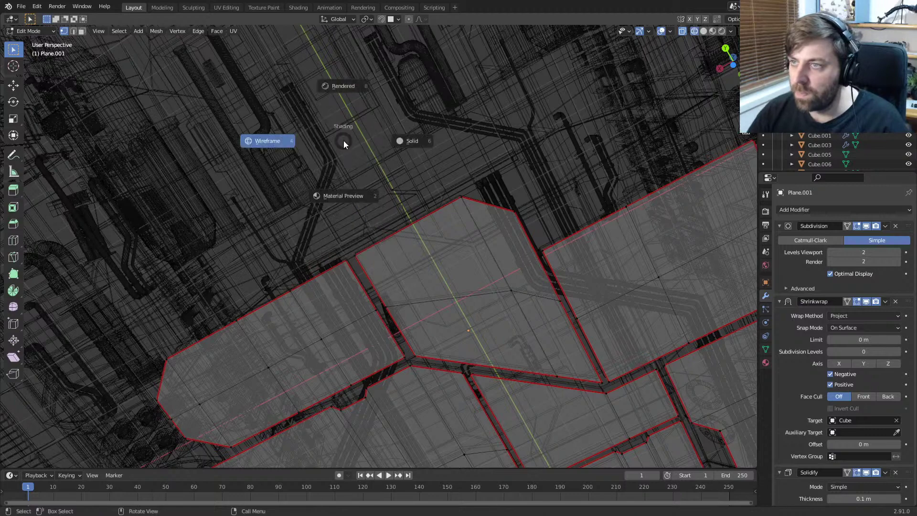
mouse_move(365, 143)
middle_mouse_down()
mouse_move(362, 253)
mouse_move(395, 426)
mouse_move(392, 298)
middle_mouse_up()
Step: Add a centred loop cut between the subdivided front panel's inner edge and its first lengthwise cut
key("Tab")
key("Tab")
key("KP_7")
key("ctrl+KP_7")
scroll(363, 252, "down", 8)
scroll(395, 427, "up", 4)
middle_click_drag(390, 258, 395, 376, "shift")
scroll(395, 375, "up", 4)
scroll(369, 301, "up", 4)
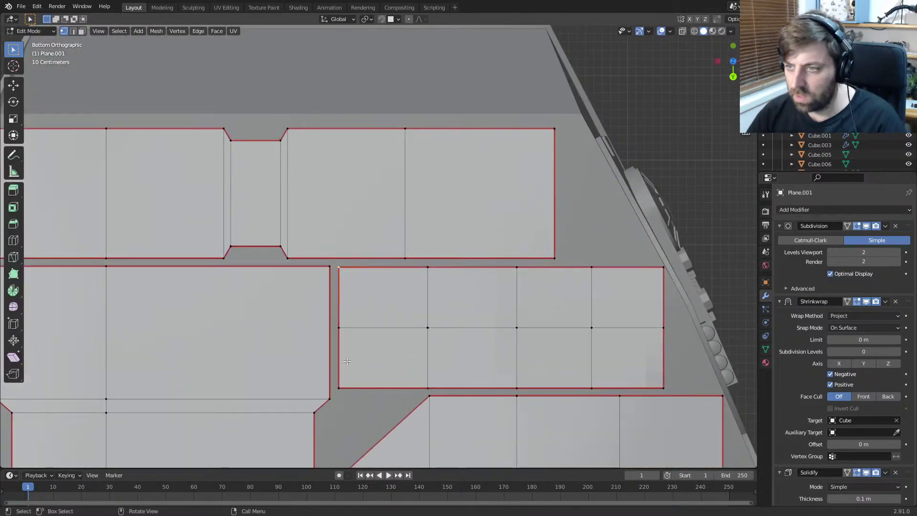
key("ctrl+r")
left_click(377, 395)
right_click(376, 395)
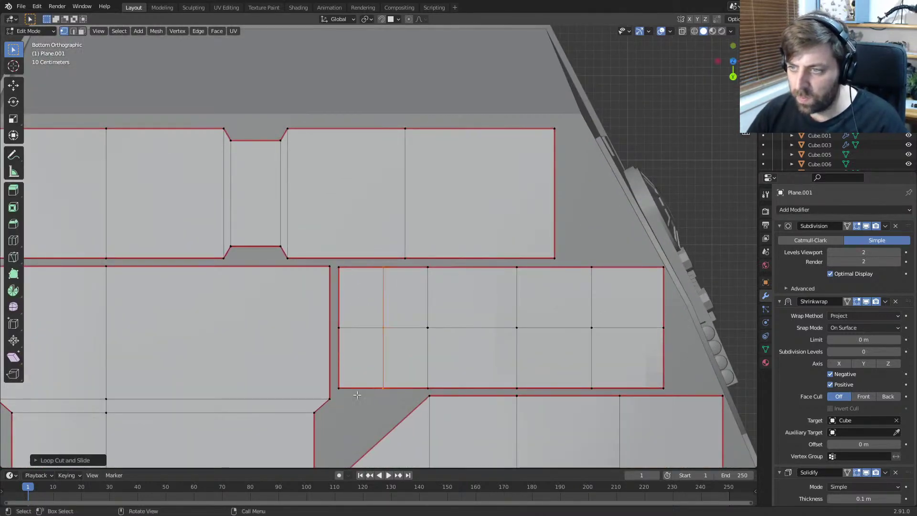
Step: Chamfer the subdivided front panel's rear inner corner by moving its vertex about 0.39 m forward along Y
left_click(352, 392)
key("g")
key("y")
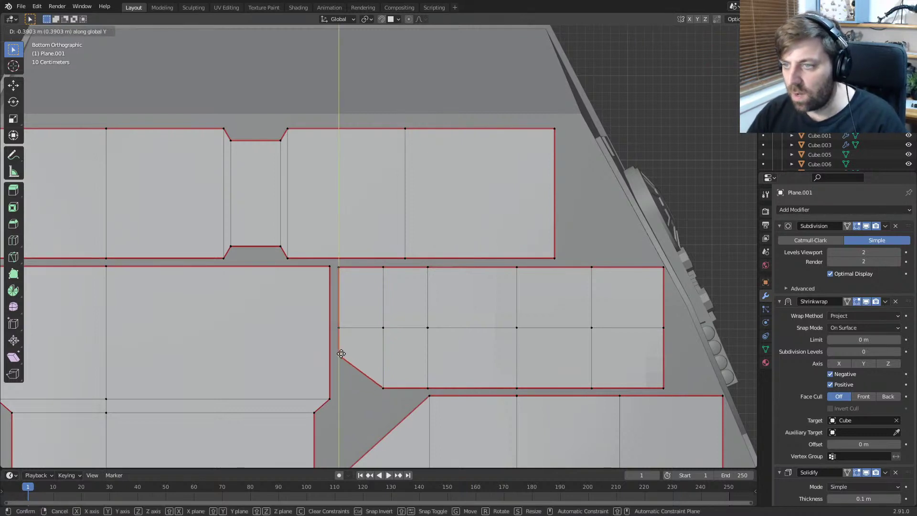
left_click(341, 354)
key("Tab")
scroll(340, 429, "down", 6)
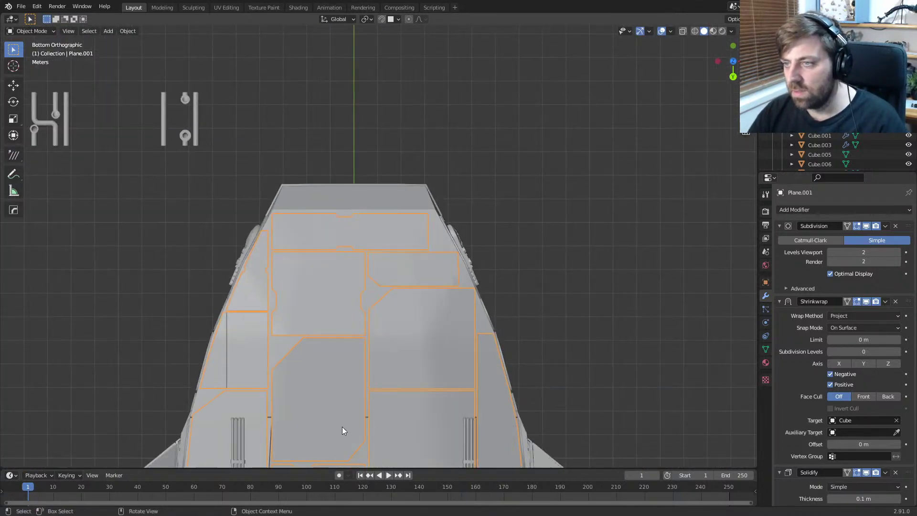
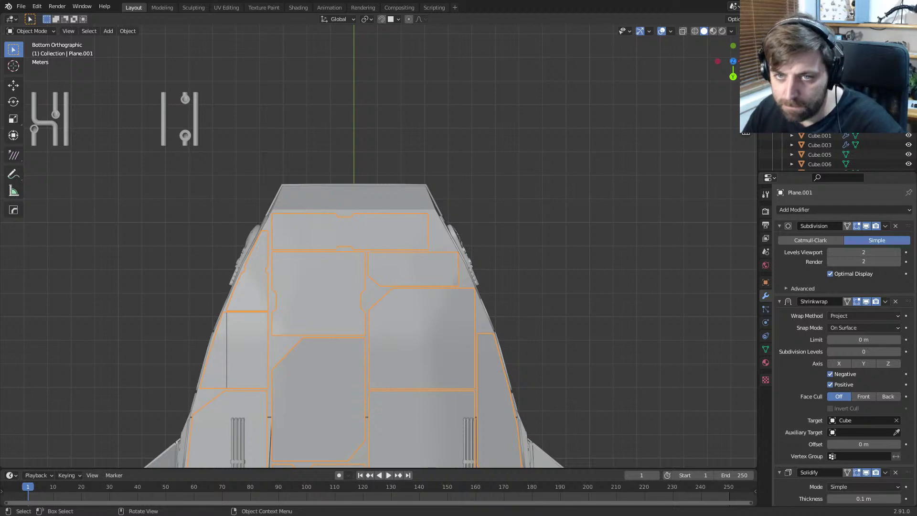
Step: Duplicate the front edge of the tapered side panel on the opposite side and offset the copy about 0.03 m forward along Y
scroll(386, 366, "down", 2)
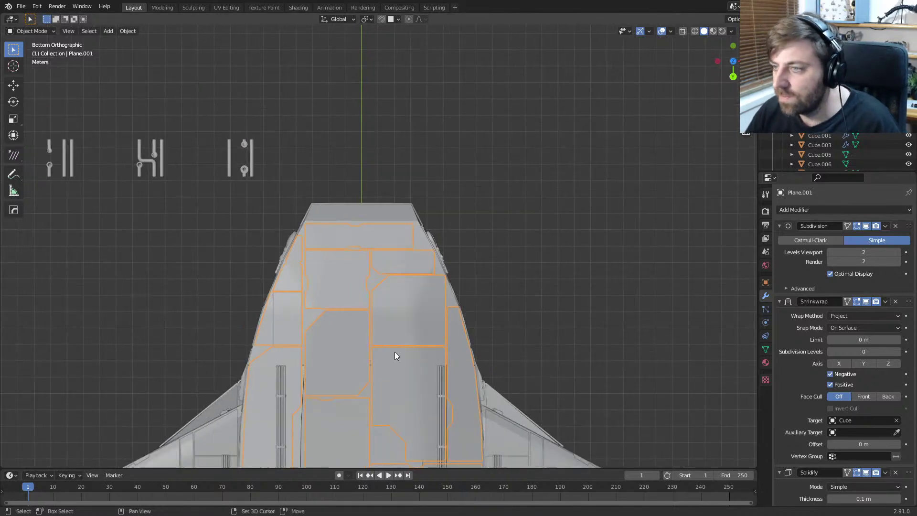
middle_click_drag(395, 352, 361, 324, "shift")
scroll(414, 320, "up", 5)
key("Tab")
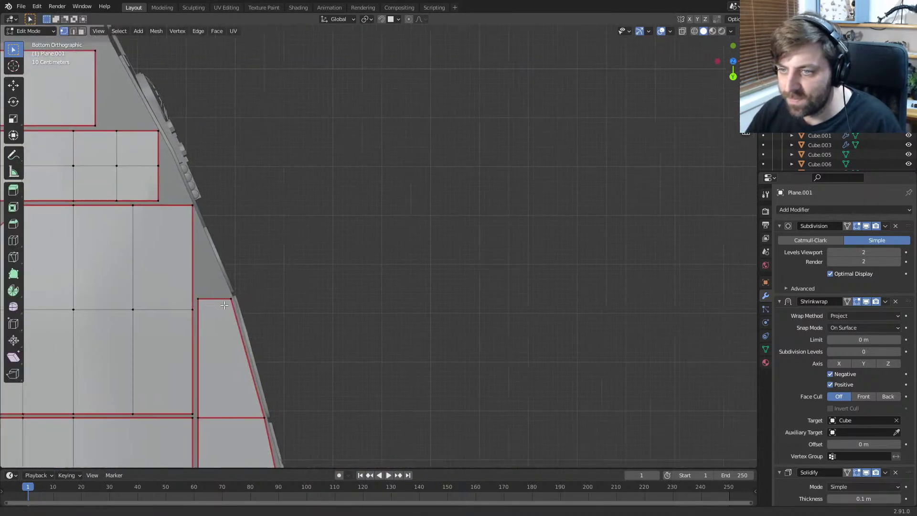
middle_click_drag(319, 310, 378, 331, "shift")
scroll(437, 353, "up", 2)
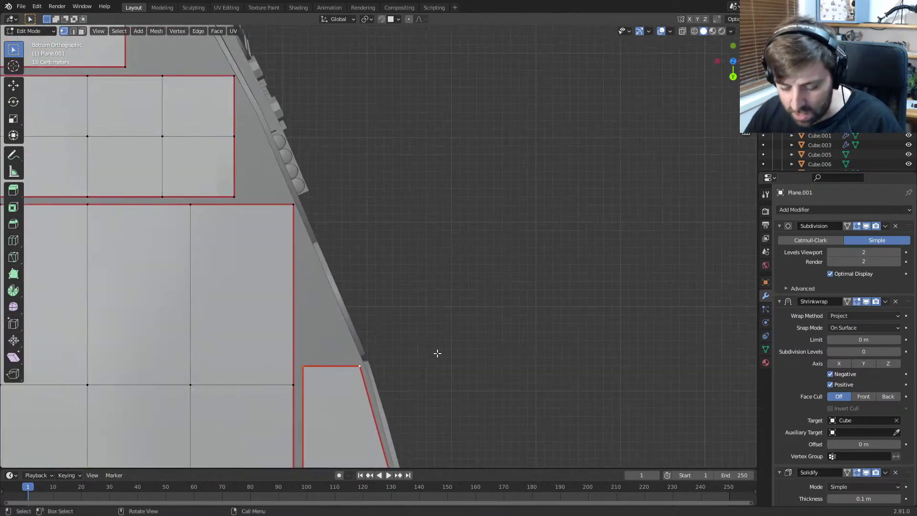
key("shift+s")
key("Escape")
middle_click_drag(310, 363, 323, 299, "shift")
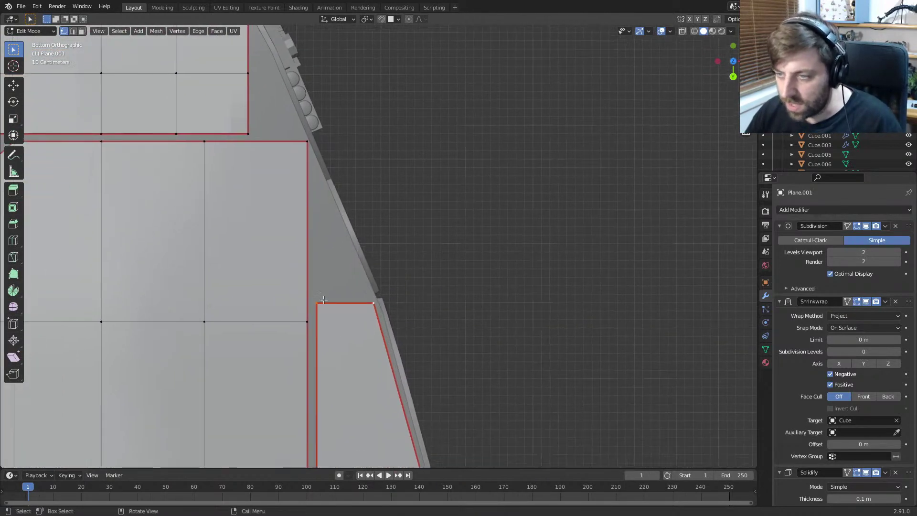
key("g")
key("y")
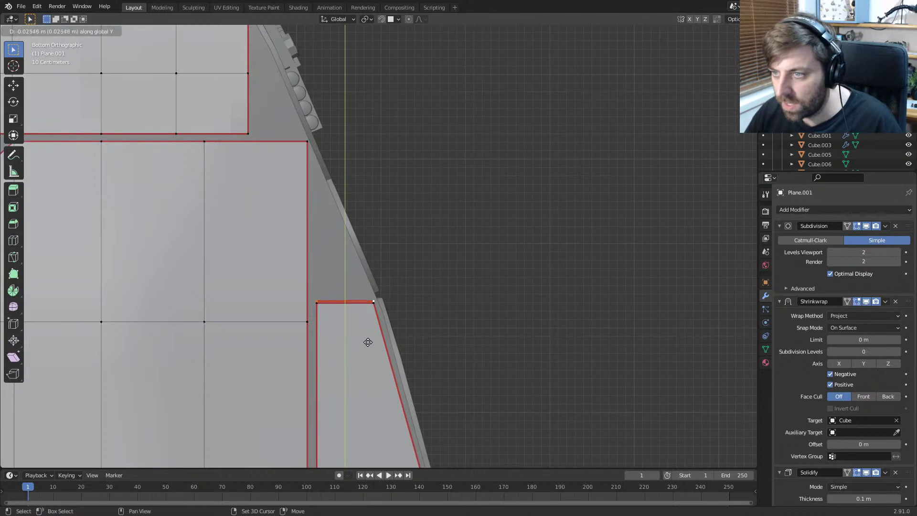
left_click(368, 342)
scroll(329, 330, "up", 2)
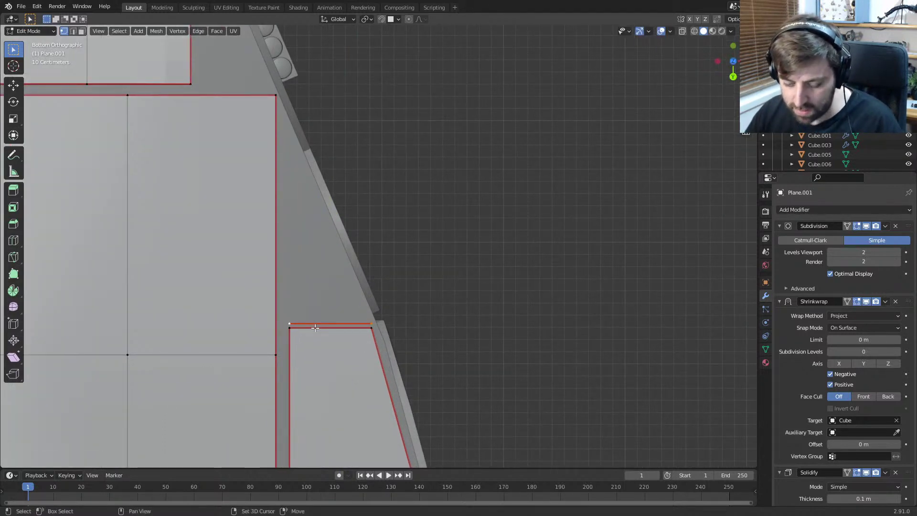
key("shift+d")
key("y")
right_click(307, 180)
key("ctrl+z")
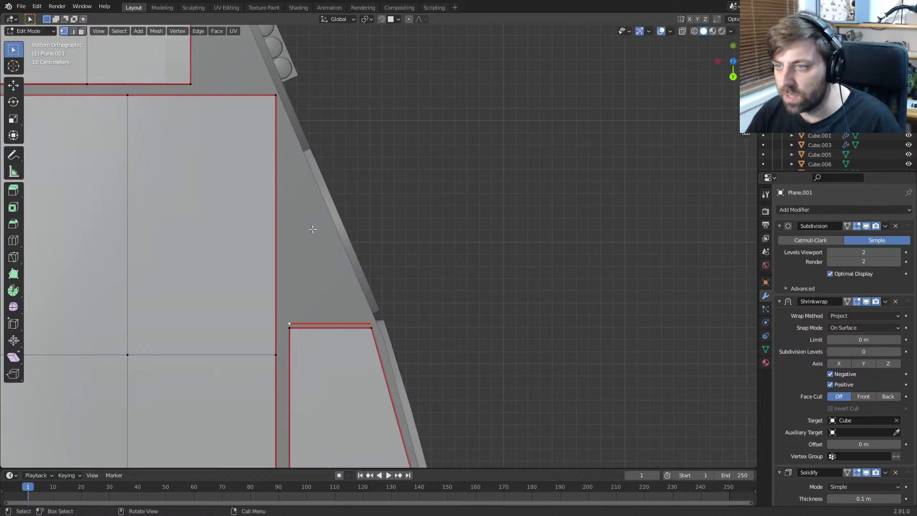
Step: Extrude the duplicated edge about 1.4 m forward along Y and move its front outer corner inward along X to the hull line
key("e")
key("y")
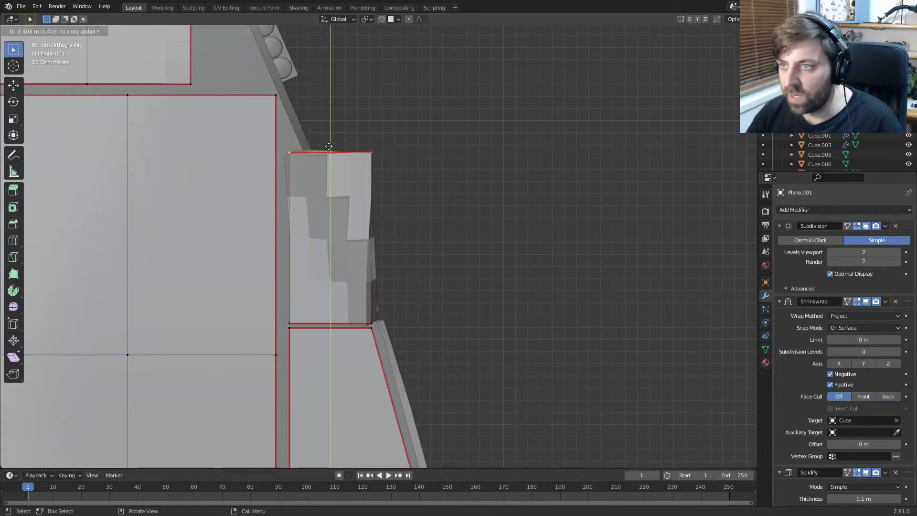
left_click(331, 148)
key("g")
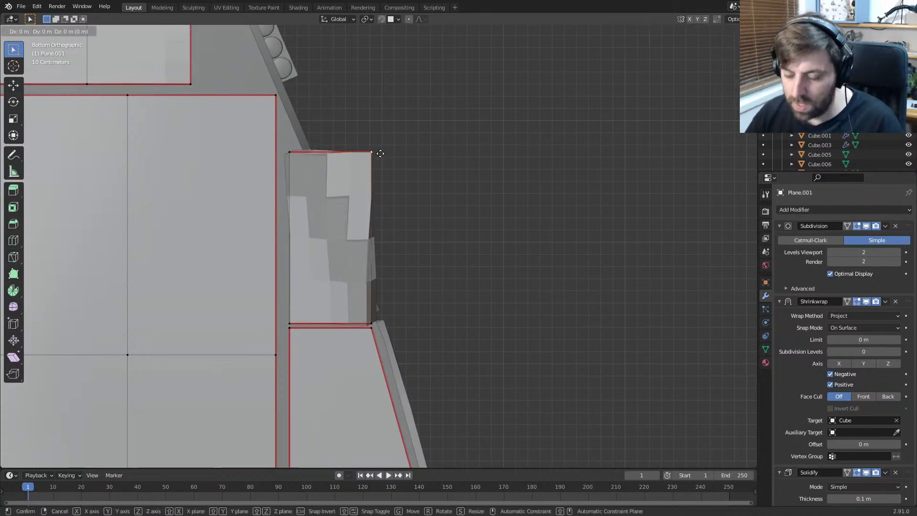
key("x")
left_click(307, 157)
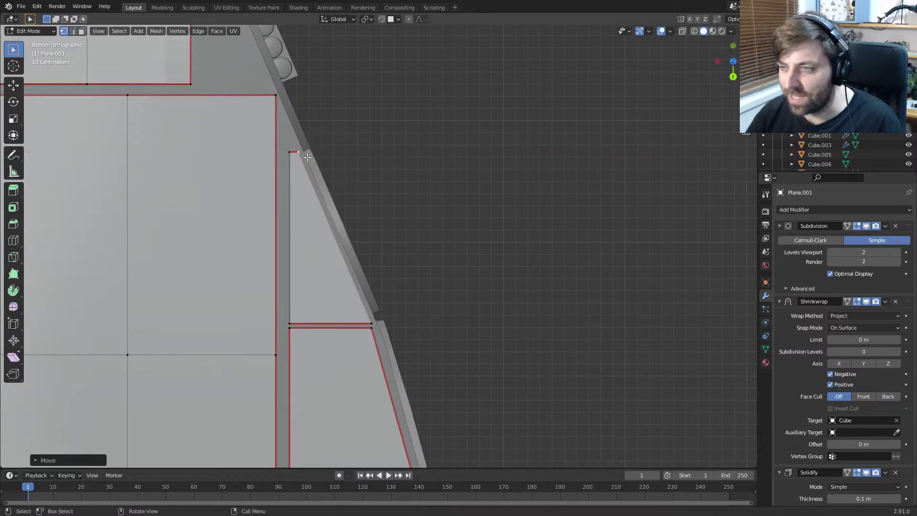
Step: Mark the two long side edges of the new tapered front panel as sharp and finish editing the mesh
key("2")
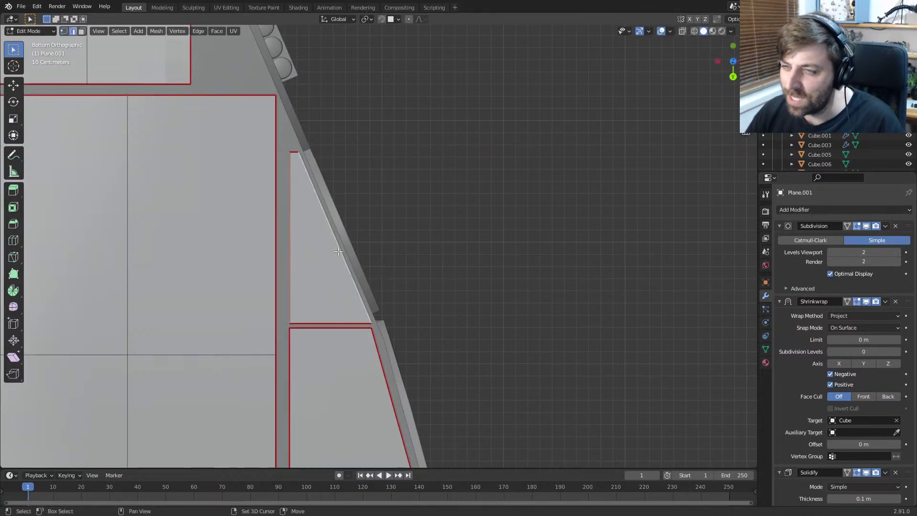
right_click(338, 251)
left_click(293, 275)
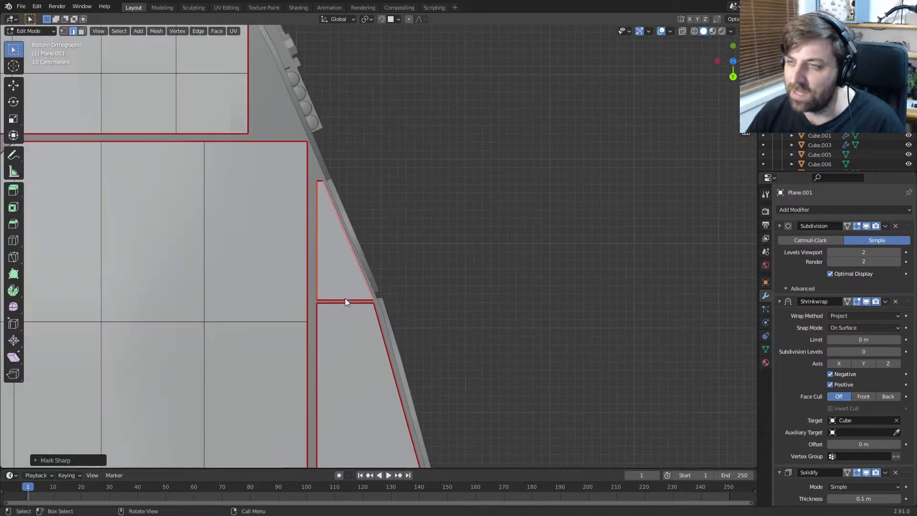
key("Tab")
Step: Examine the completed belly panelling and the rest of the ship from several angles, including a close view of the nose
scroll(329, 301, "down", 6)
middle_click_drag(400, 332, 299, 383)
scroll(363, 309, "up", 2)
middle_click_drag(406, 287, 352, 371)
scroll(363, 307, "up", 3)
scroll(463, 236, "up", 4)
key("Tab")
key("Tab")
scroll(474, 203, "down", 4)
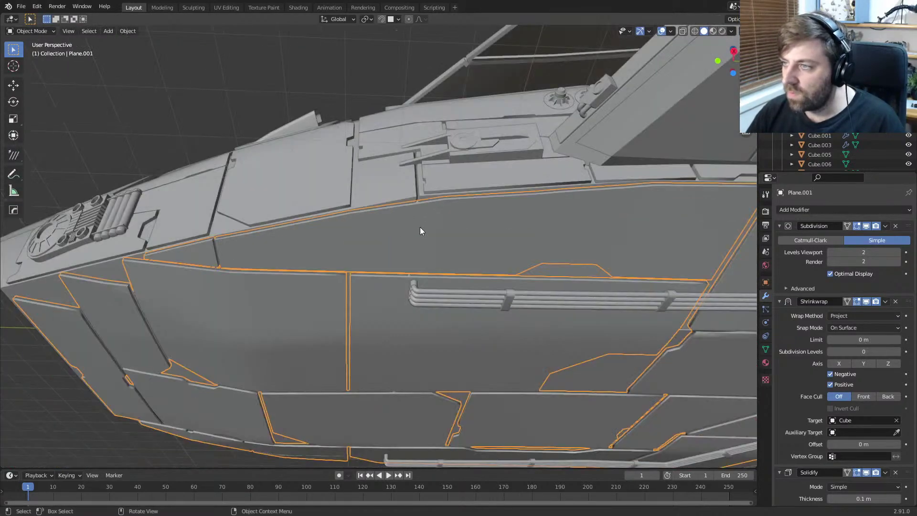
scroll(381, 351, "down", 5)
middle_click_drag(381, 351, 380, 275)
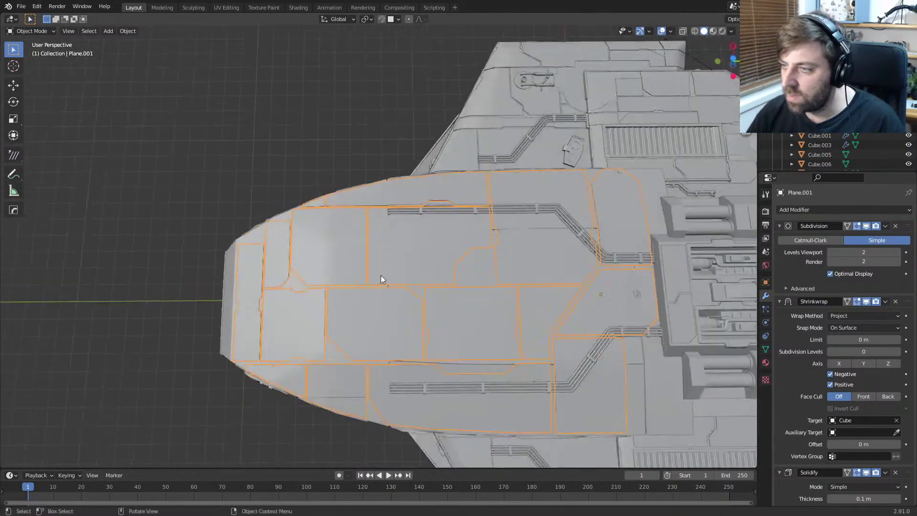
middle_click_drag(506, 370, 377, 282, "shift")
scroll(377, 282, "up", 4)
scroll(377, 286, "down", 5)
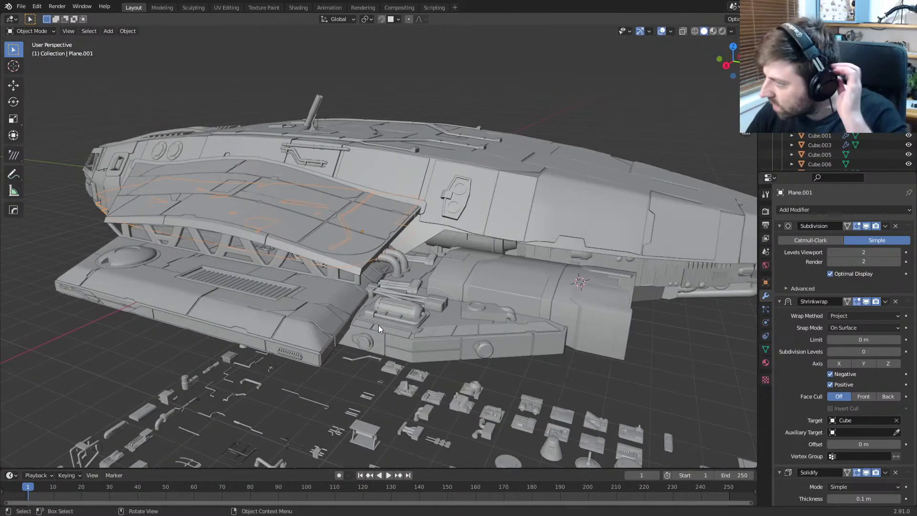
scroll(377, 322, "down", 3)
middle_click_drag(213, 319, 350, 309)
scroll(395, 241, "up", 3)
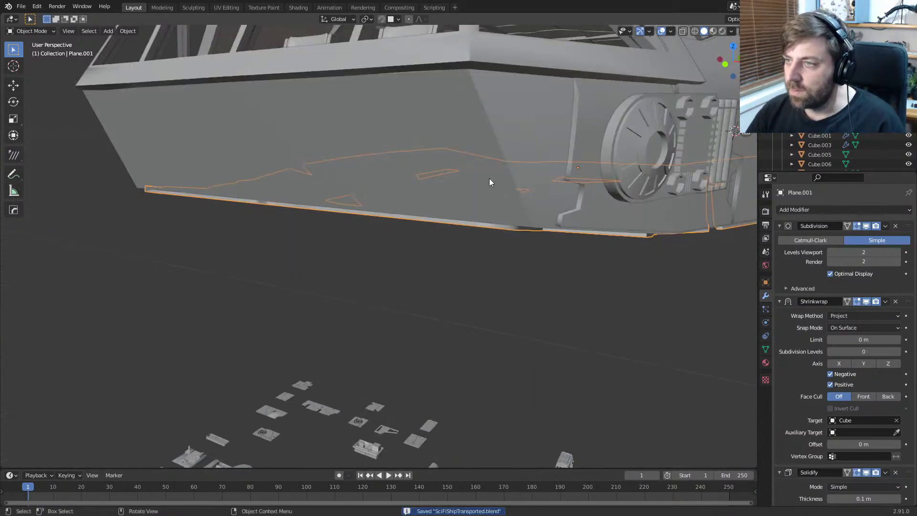
Step: Examine the side hull panel object Plane.007 and its mesh from the front quarter and from the right side
key("Tab")
key("Tab")
left_click(578, 146)
key("Tab")
middle_click_drag(579, 149, 537, 157)
scroll(538, 157, "down", 5)
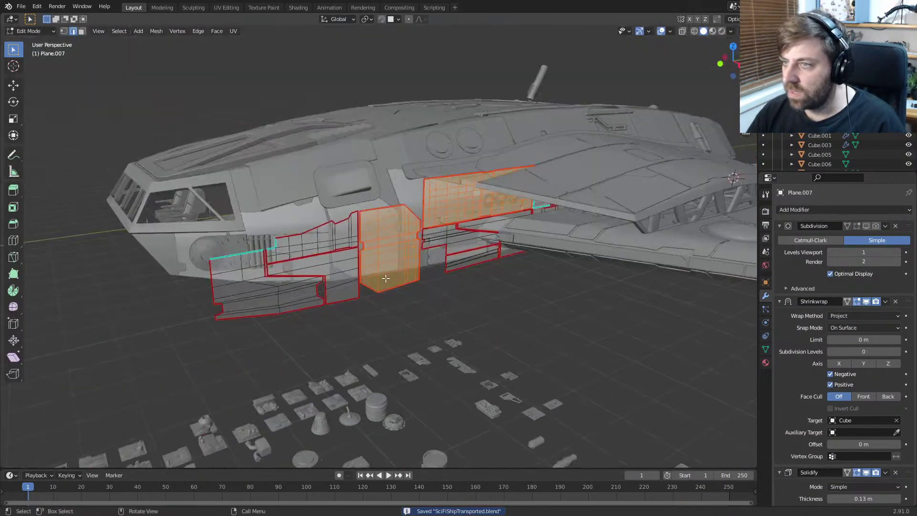
key("Tab")
scroll(242, 286, "up", 4)
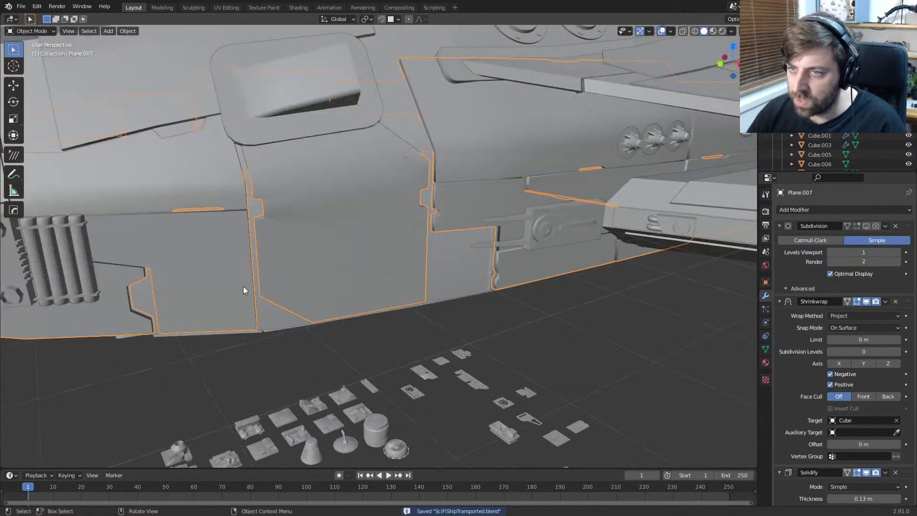
middle_click_drag(103, 273, 616, 50)
key("Tab")
key("KP_3")
scroll(377, 317, "up", 4)
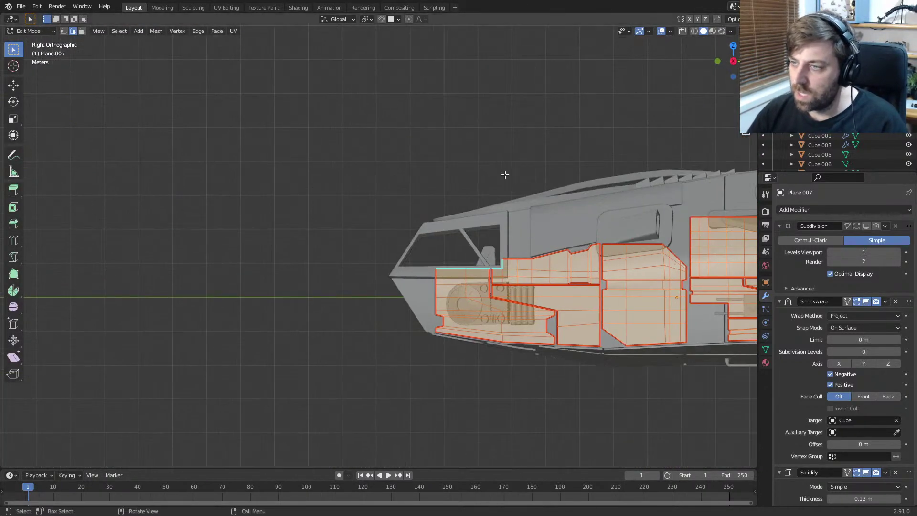
scroll(432, 382, "up", 3)
middle_click_drag(430, 387, 539, 393)
key("Tab")
scroll(539, 393, "down", 3)
middle_click_drag(608, 355, 535, 388)
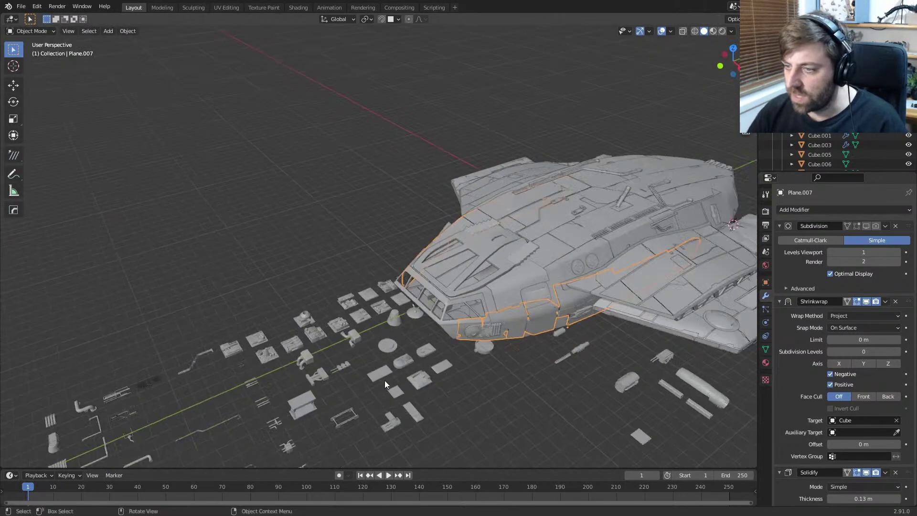
Step: Browse the kitbash parts laid out beside the ship for detail pieces to reuse
middle_click_drag(385, 380, 477, 256, "shift")
scroll(478, 255, "up", 3)
left_click(439, 321)
key("KP_Decimal")
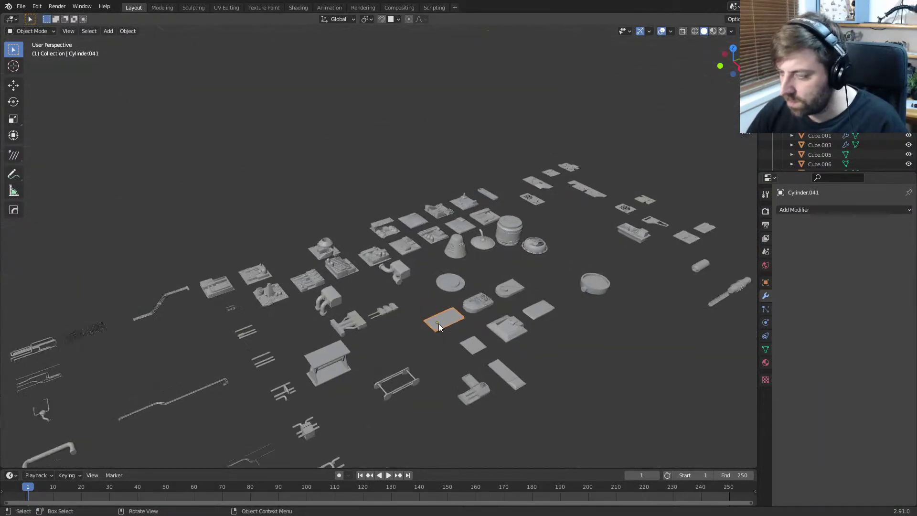
scroll(345, 319, "down", 4)
middle_click_drag(298, 279, 580, 171)
scroll(372, 273, "down", 3)
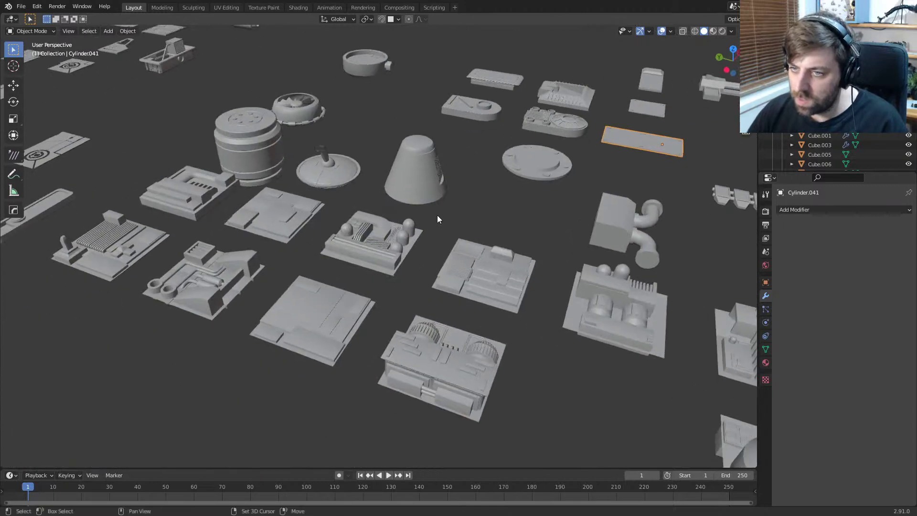
middle_click_drag(296, 209, 440, 341, "shift")
middle_click_drag(241, 220, 333, 244, "shift")
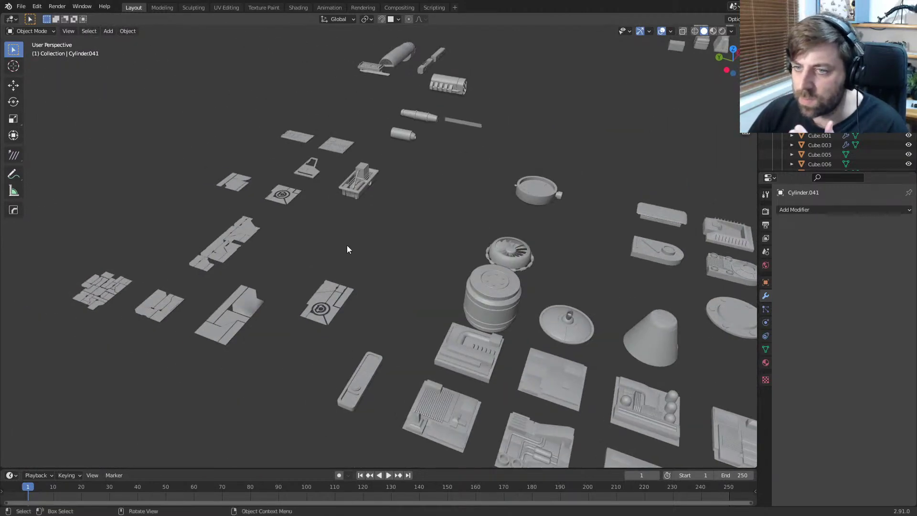
middle_click_drag(463, 148, 404, 138)
middle_click_drag(559, 191, 220, 238, "shift")
Step: Move the large cylindrical kitbash part Cylinder.024 over to the ship and raise it above the hull along Z
left_click(399, 181)
middle_click_drag(481, 250, 380, 255)
middle_click_drag(566, 351, 348, 233, "shift")
scroll(348, 233, "up", 5)
middle_click_drag(454, 214, 345, 202)
scroll(354, 217, "down", 7)
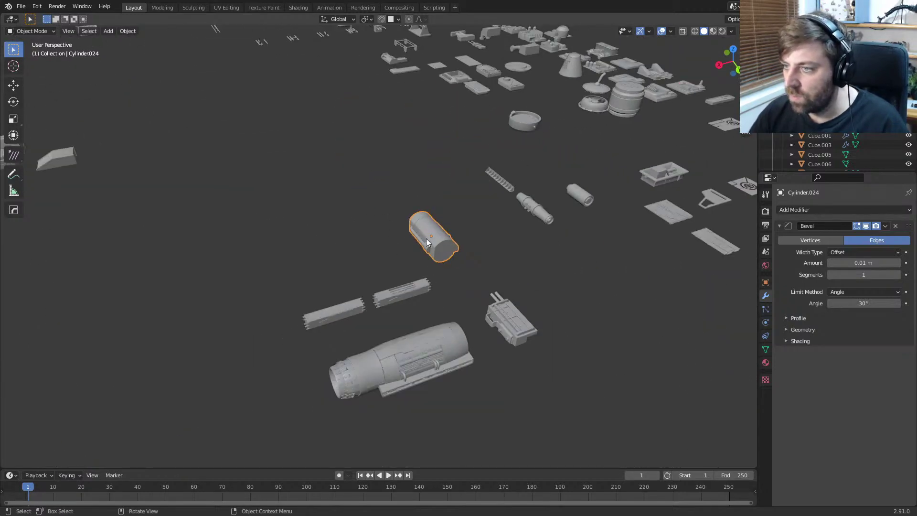
scroll(426, 242, "down", 2)
middle_click_drag(426, 243, 353, 244)
scroll(353, 243, "down", 5)
middle_click_drag(282, 173, 307, 217, "shift")
middle_click_drag(315, 231, 348, 255)
key("g")
left_click(333, 227)
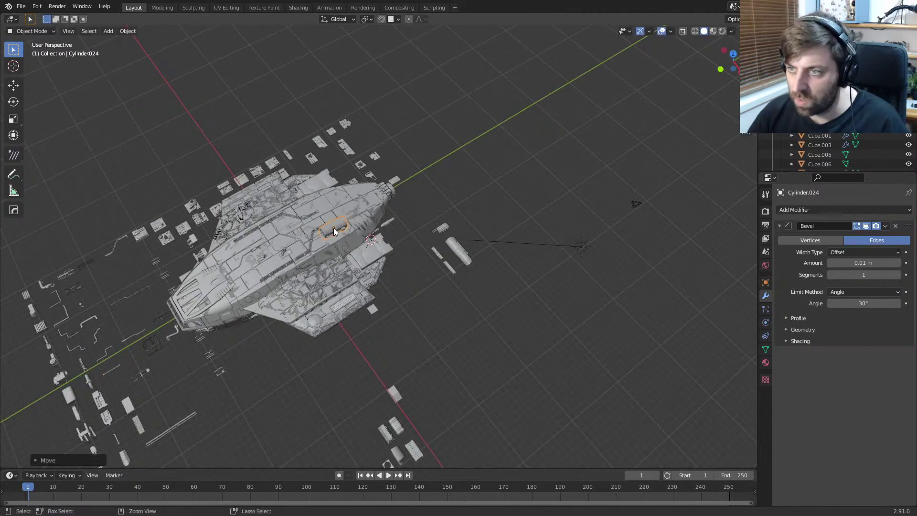
key("g")
key("z")
left_click(317, 193)
Step: Find the mirrored box part Cube.052 among the outlying kitbash parts and move it to the ship's nose in front view
middle_click_drag(241, 269, 282, 236)
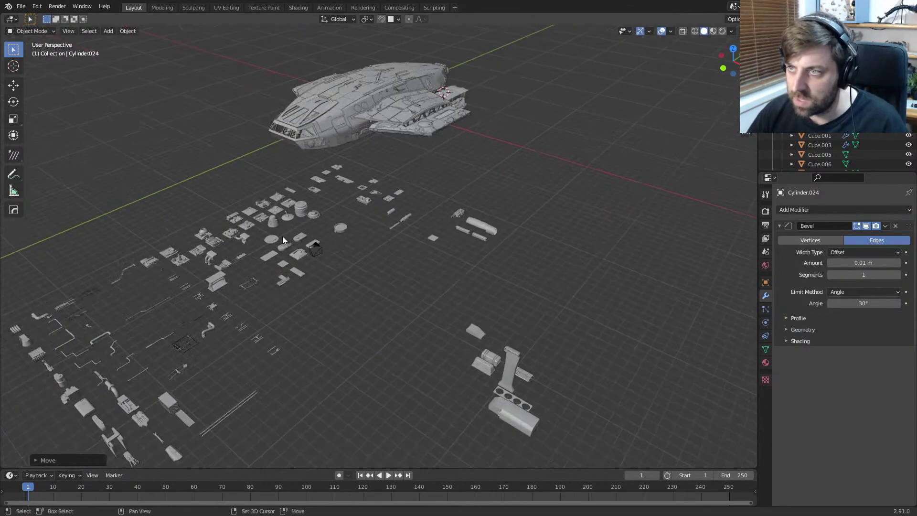
scroll(525, 406, "up", 2)
middle_click_drag(540, 420, 321, 300, "shift")
scroll(371, 293, "up", 7)
middle_click_drag(158, 239, 325, 345, "shift")
middle_click_drag(257, 354, 296, 358, "shift")
left_click(365, 314)
middle_click_drag(261, 319, 351, 311)
scroll(311, 257, "down", 8)
middle_click_drag(311, 262, 271, 206)
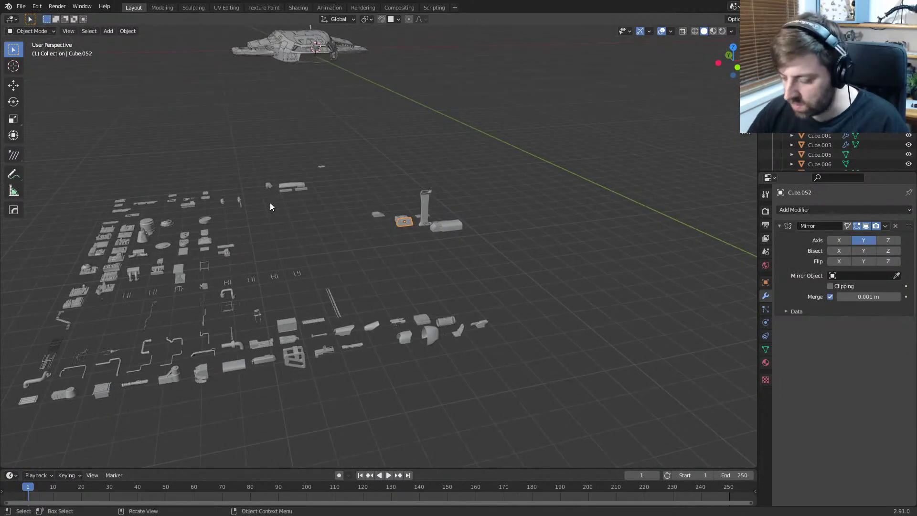
key("KP_1")
middle_click_drag(251, 83, 297, 252, "shift")
scroll(319, 325, "up", 9)
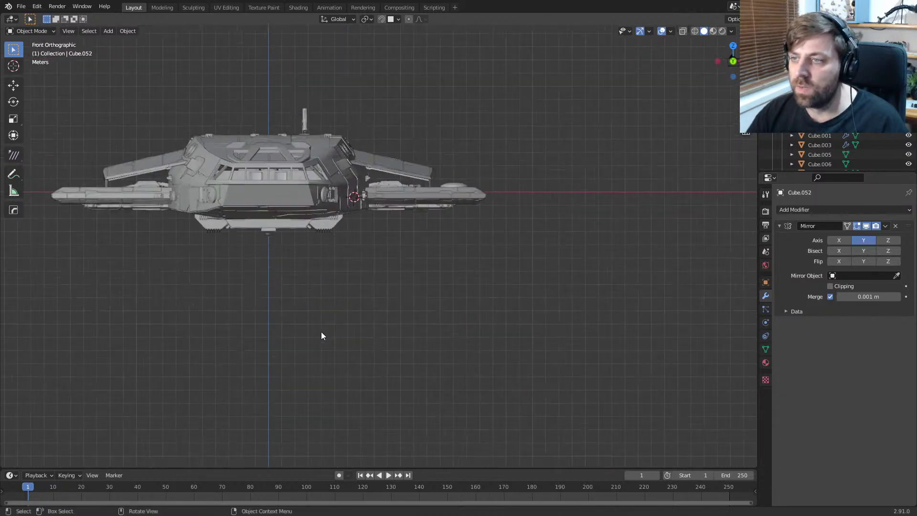
middle_click_drag(310, 290, 393, 333, "shift")
key("g")
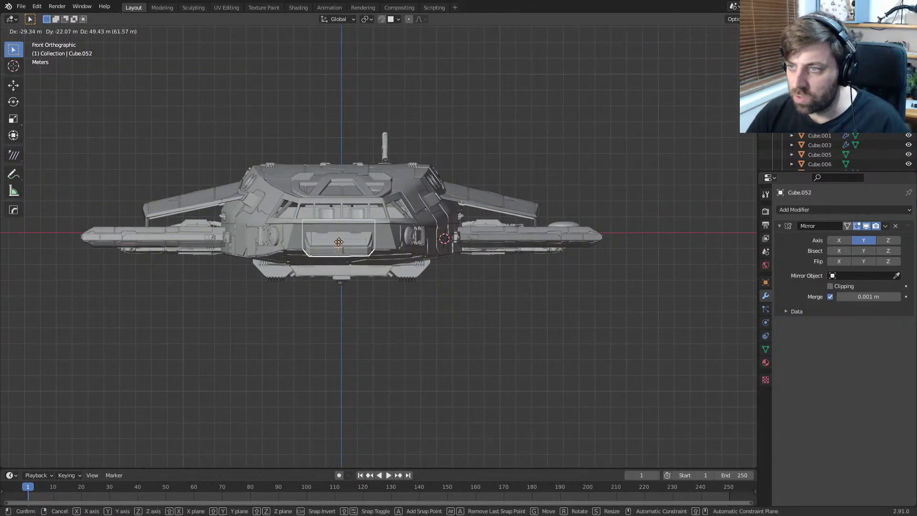
left_click(338, 242)
Step: Scale the box part down and position it against the lower sloped nose in side view, checking it from the front
middle_click_drag(382, 243, 333, 265)
scroll(333, 265, "down", 7)
middle_click_drag(182, 311, 392, 358, "shift")
key("KP_3")
scroll(234, 275, "up", 5)
scroll(349, 331, "up", 6)
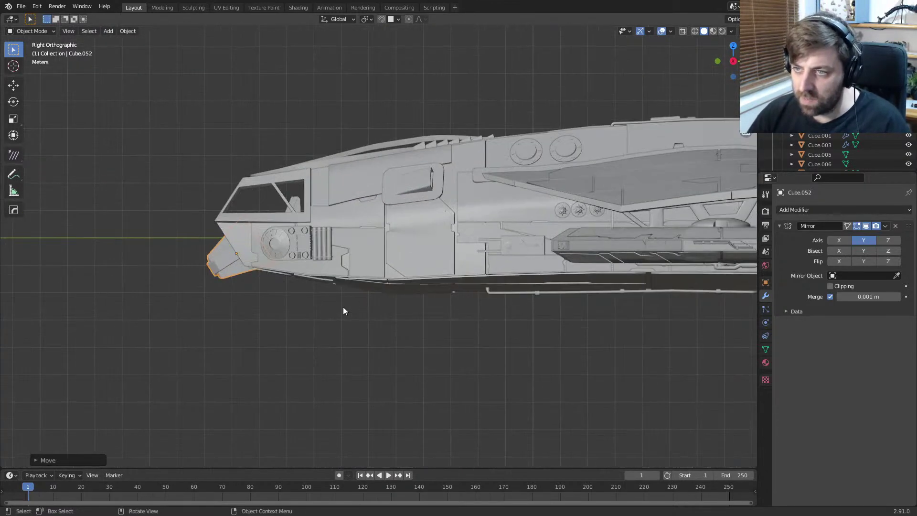
middle_click_drag(331, 310, 495, 336, "shift")
key("s")
left_click(437, 297)
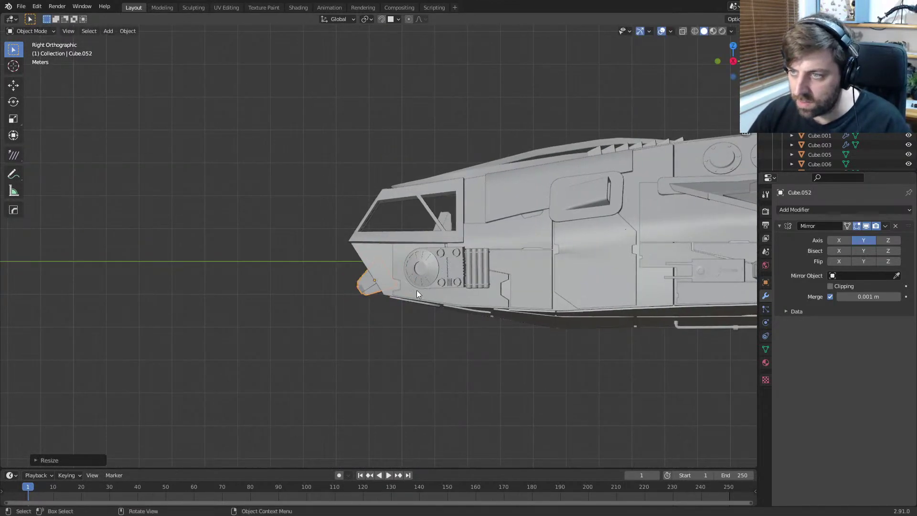
key("g")
left_click(391, 278)
middle_click_drag(317, 303, 429, 317)
key("KP_3")
key("KP_1")
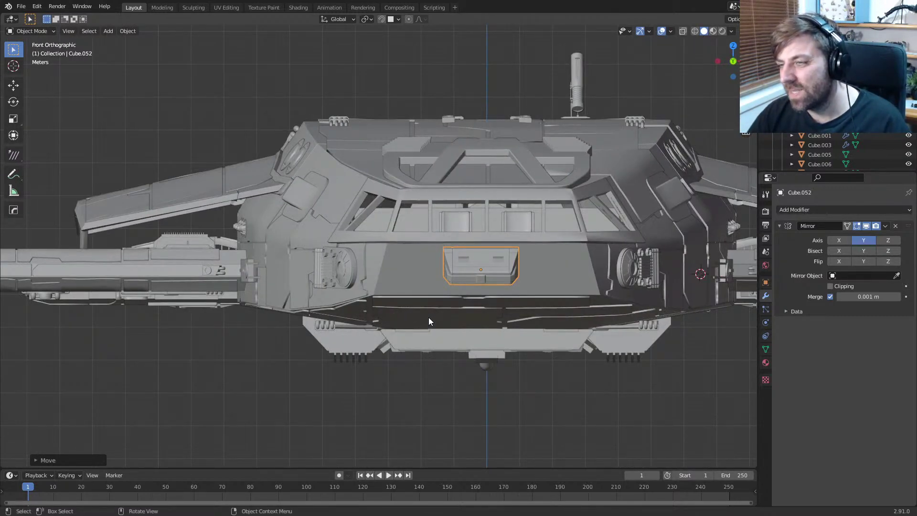
Step: Move the box part up along Z to park it above the ship
scroll(428, 317, "down", 4)
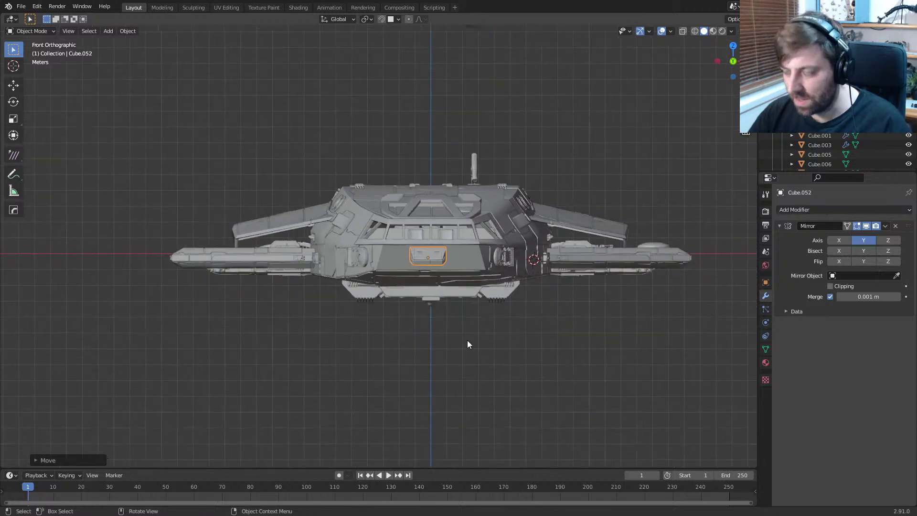
key("g")
key("z")
left_click(462, 213)
Step: Browse the rows of pipes and machinery in the kitbash layout for nose details
middle_click_drag(451, 234, 363, 379)
scroll(362, 332, "down", 5)
scroll(320, 408, "up", 4)
scroll(320, 408, "up", 2)
middle_click_drag(296, 425, 368, 396)
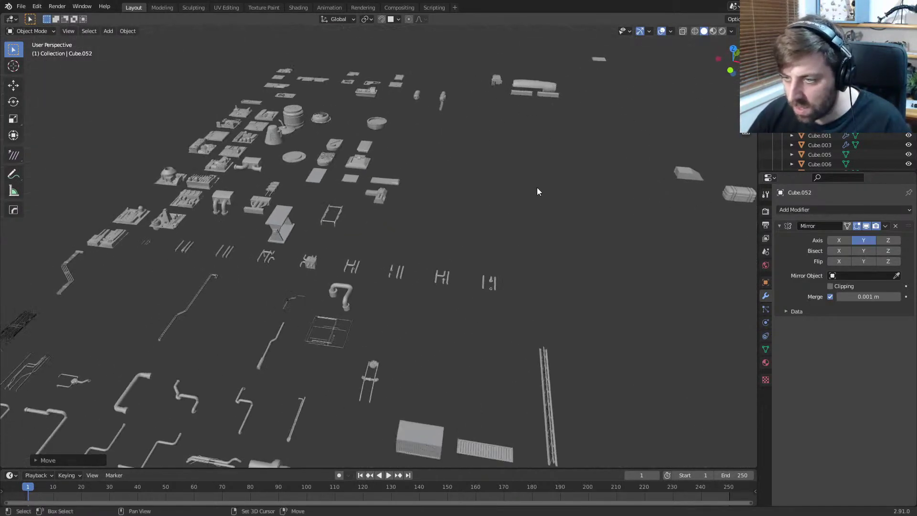
middle_click_drag(378, 326, 427, 288, "shift")
left_click(411, 425)
middle_click_drag(420, 425, 272, 198, "shift")
scroll(497, 384, "down", 3)
middle_click_drag(497, 385, 683, 266, "shift")
middle_click_drag(206, 322, 265, 328, "shift")
scroll(265, 328, "up", 1)
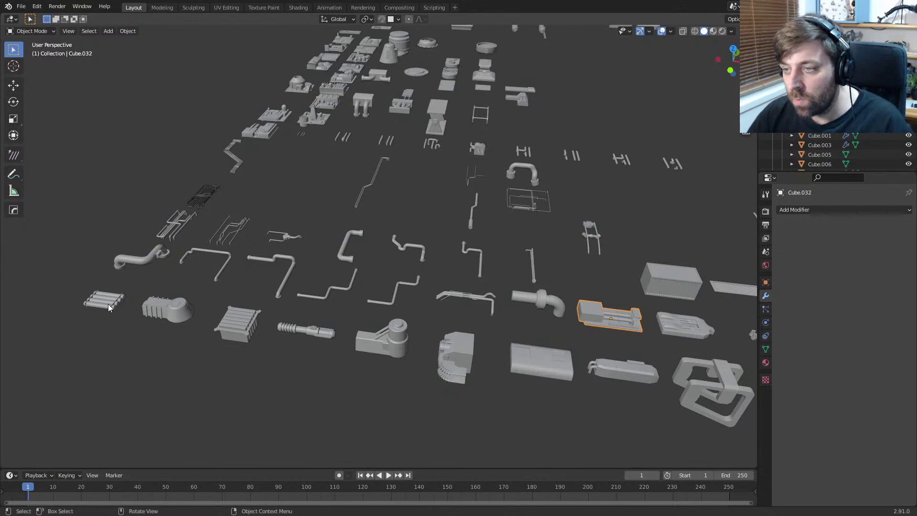
Step: Select the four-pipe rack and the ribbed round-ended machinery part and move both together to the front of the ship's nose
left_click(185, 315, "shift")
scroll(230, 323, "down", 1)
middle_click_drag(267, 331, 185, 377, "shift")
scroll(185, 376, "down", 1)
scroll(186, 381, "down", 4)
middle_click_drag(147, 421, 276, 237)
key("g")
left_click(316, 177)
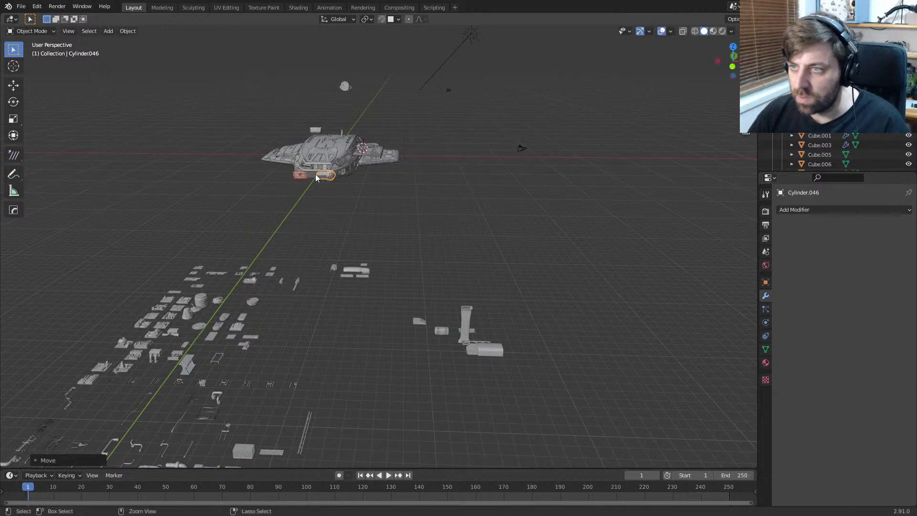
key("KP_Decimal")
scroll(288, 237, "down", 1)
middle_click_drag(283, 260, 297, 249)
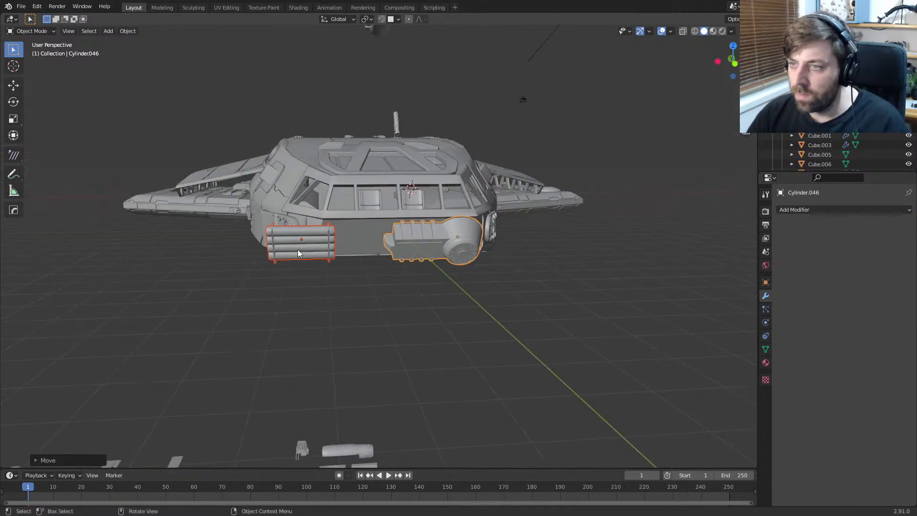
Step: Rotate the four-pipe rack 90° about its local Z axis so the pipes stand upright
left_click(297, 250)
scroll(305, 262, "up", 3)
key("r")
key("y")
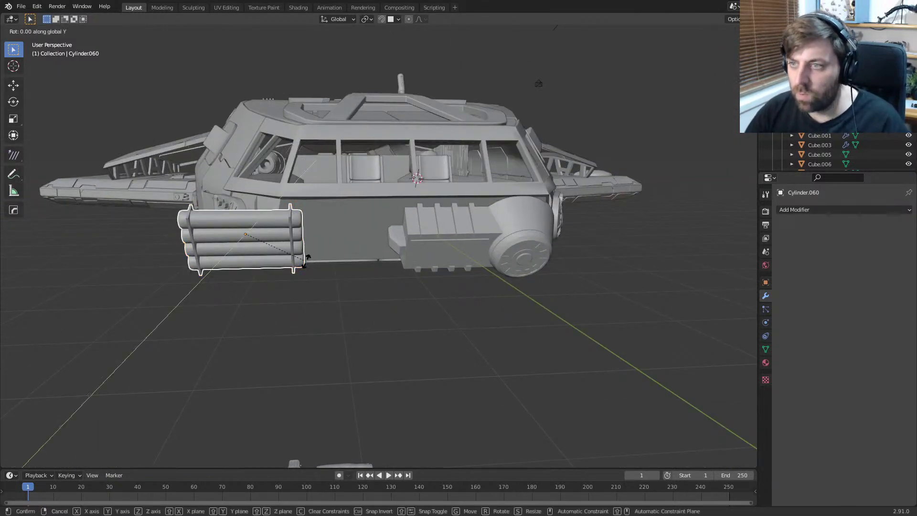
type("180")
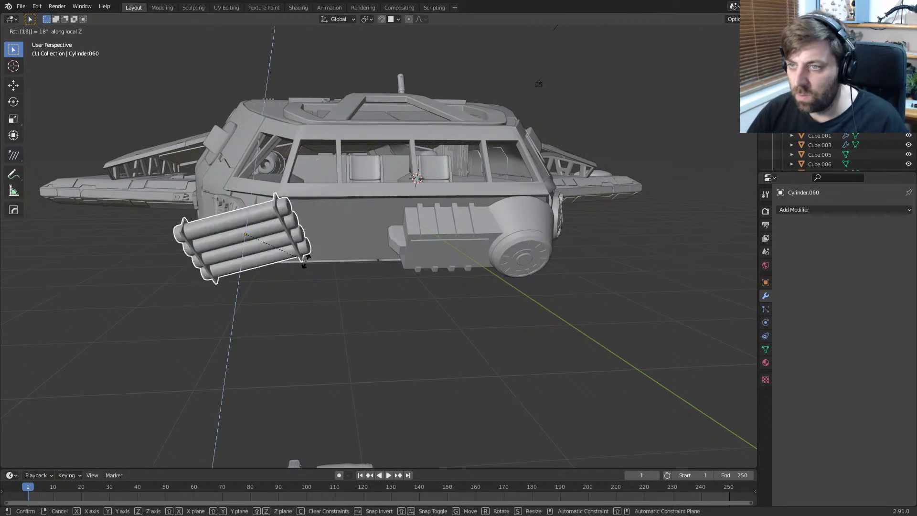
key("BackSpace")
type("90")
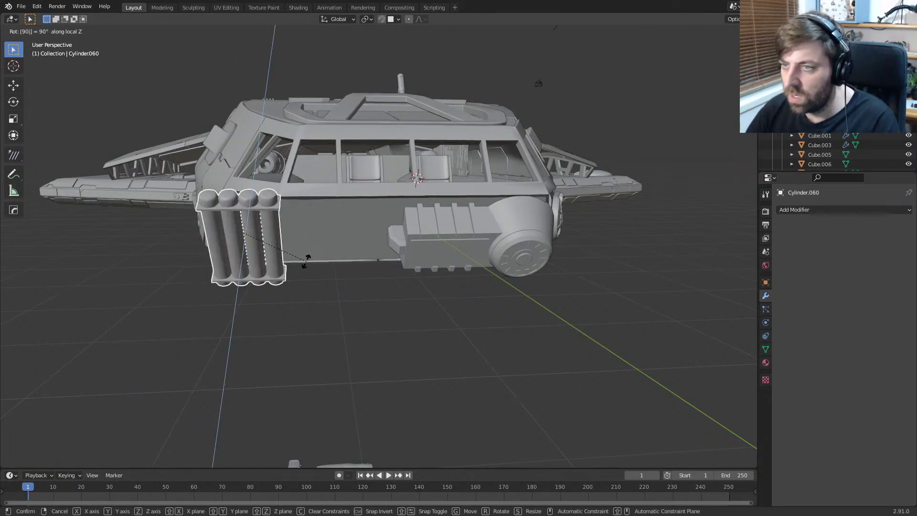
key("Return")
Step: Scale the pipe rack down and shift it against the sloped lower nose face in wireframe side view
key("s")
left_click(315, 274)
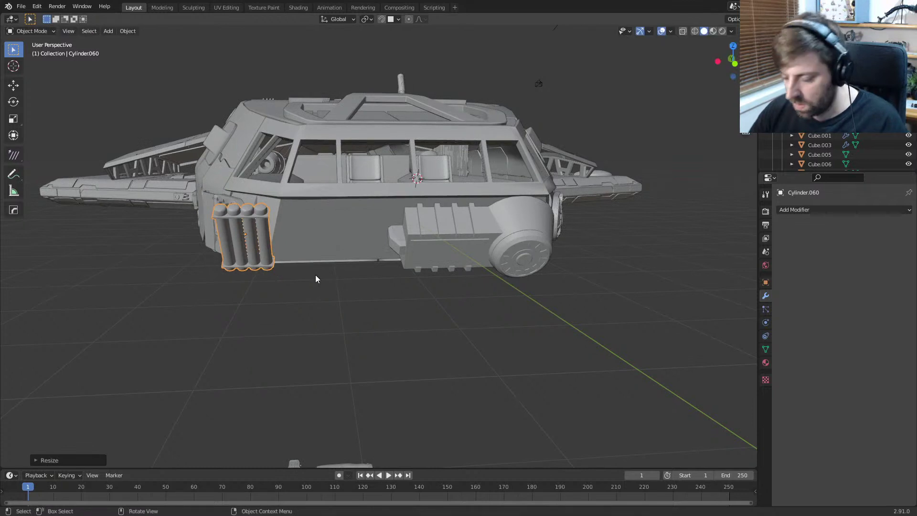
key("KP_3")
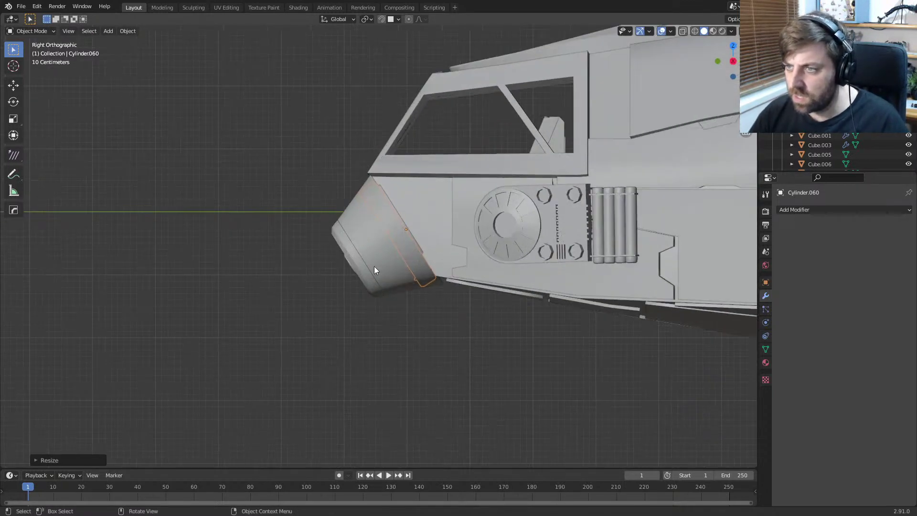
key("z")
left_click(361, 277)
key("g")
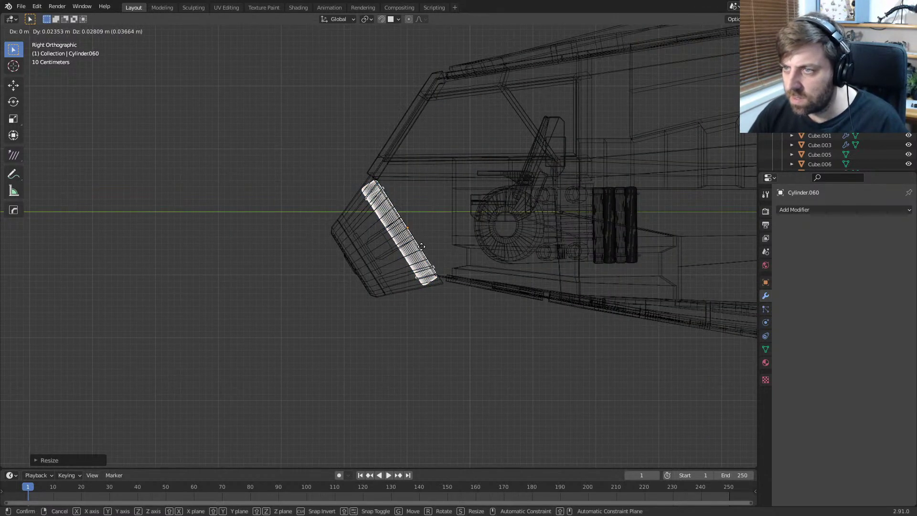
left_click(420, 247)
Step: Set the four-pipe rack's position and move it along X from the outer hull onto the nose's front face in solid front view
key("KP_1")
key("z")
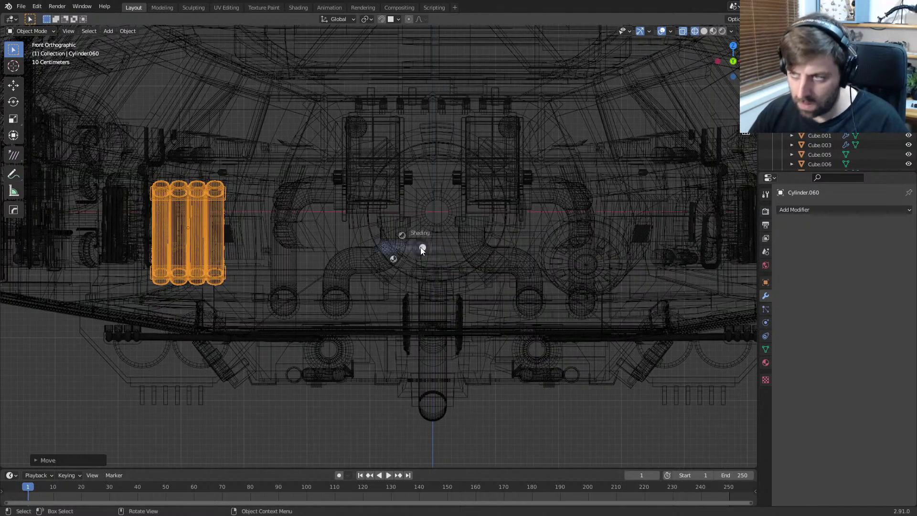
left_click(420, 247)
key("g")
key("x")
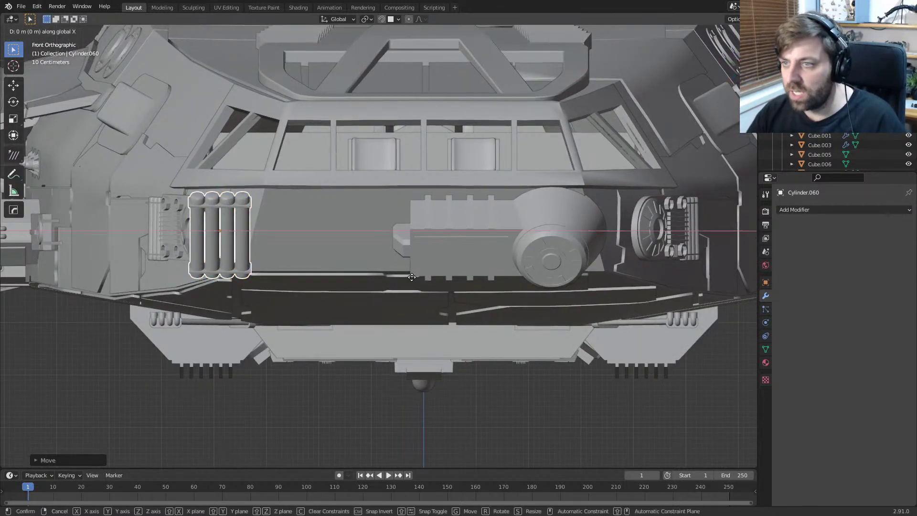
left_click(489, 274)
Step: Scale the ribbed round-ended machinery part down to about half size and move it along X to sit beside the pipe rack
left_click(554, 270)
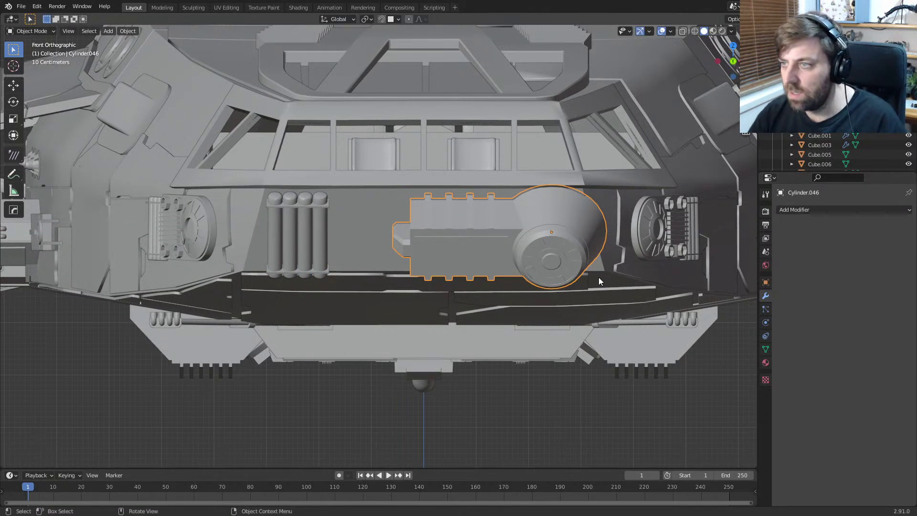
key("s")
left_click(586, 267)
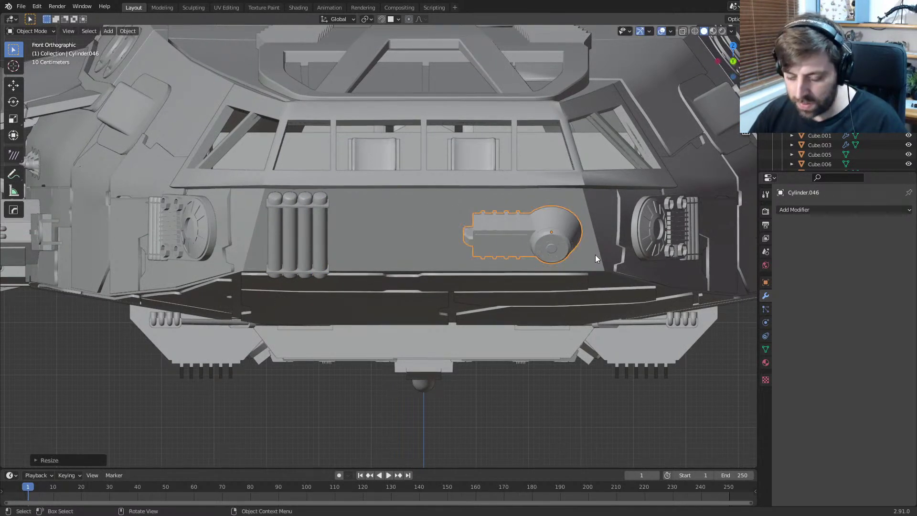
key("g")
key("x")
left_click(467, 260)
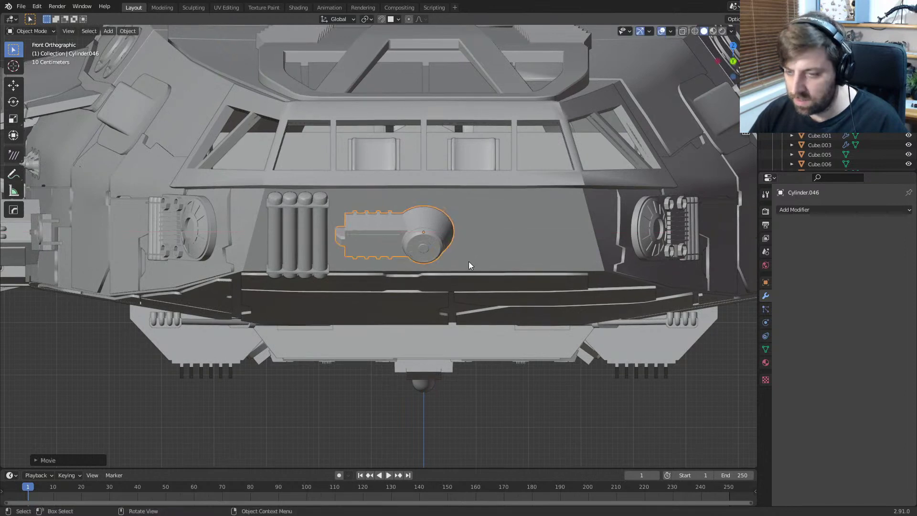
Step: Raise the machinery part along its local Y axis and seat it against the sloped nose face in side view
key("g")
key("y")
key("y")
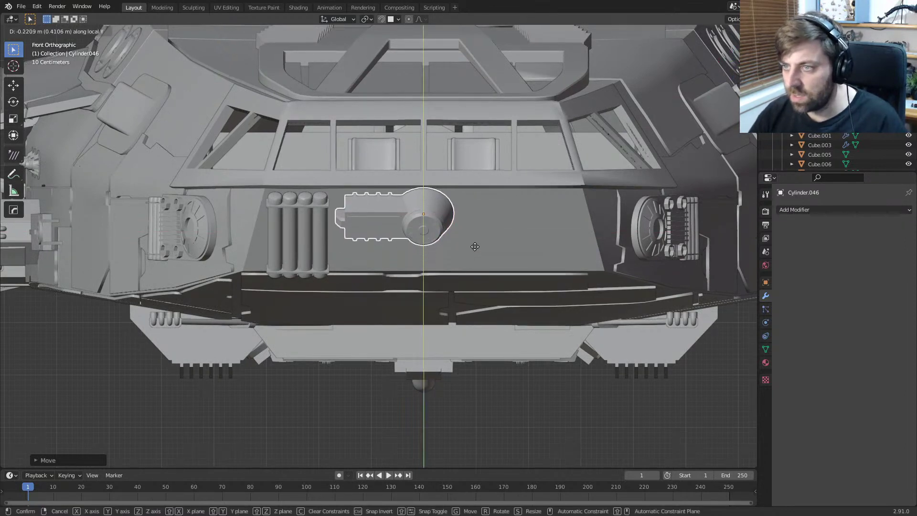
left_click(475, 246)
middle_click_drag(478, 305, 394, 302)
scroll(394, 302, "up", 3)
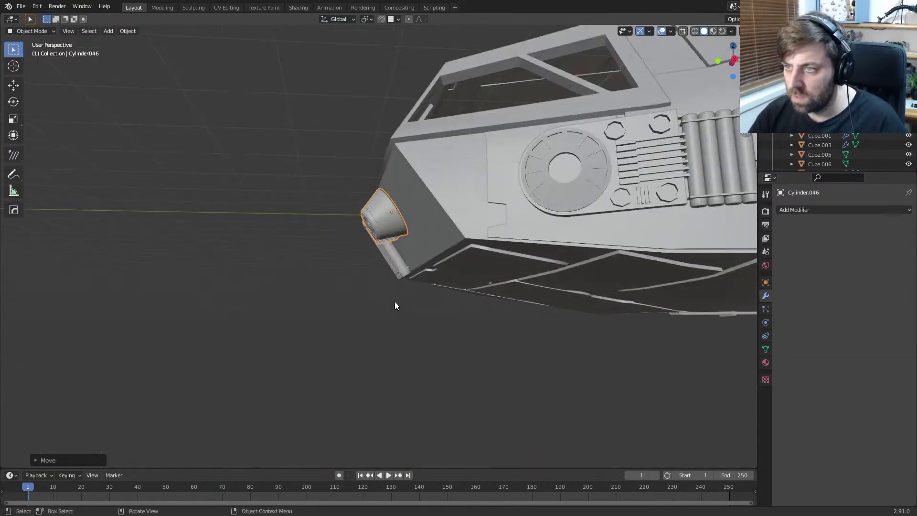
key("KP_3")
scroll(394, 307, "up", 6)
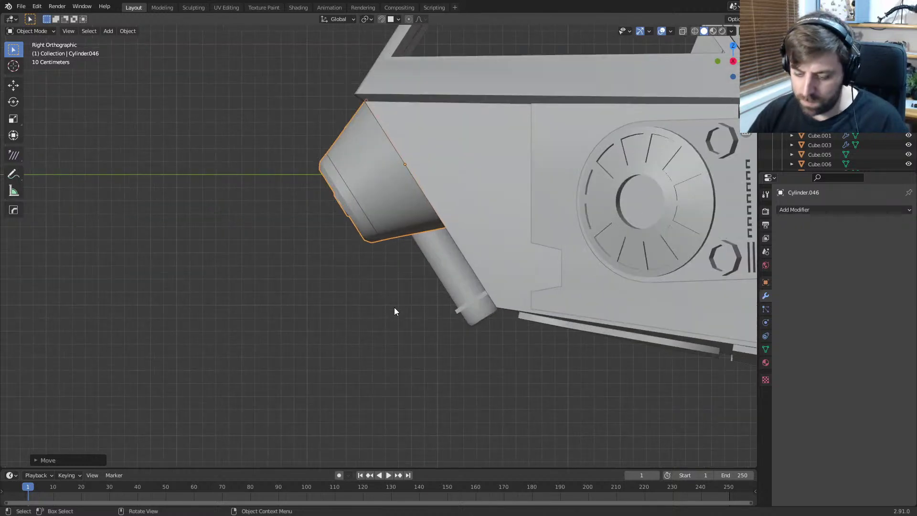
key("g")
left_click(401, 312)
scroll(391, 316, "down", 3)
scroll(466, 320, "down", 4)
middle_click_drag(354, 329, 371, 367)
Step: Duplicate the front vertical edge of the side hull panel mesh and move the copy forward along Y ahead of the nose
left_click(423, 348)
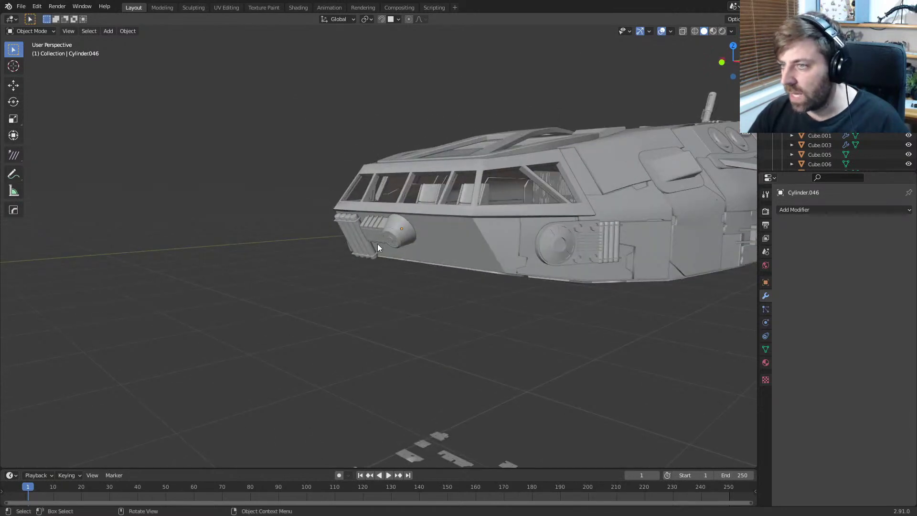
left_click(536, 243)
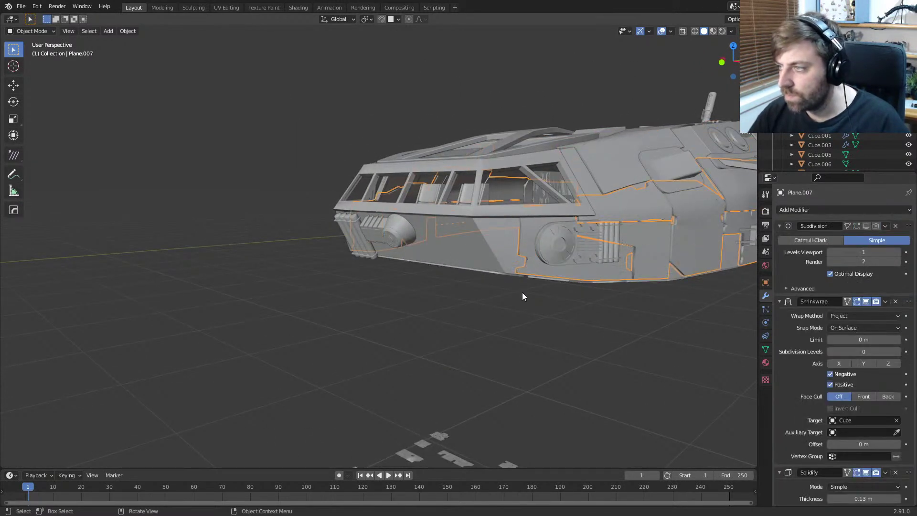
key("Tab")
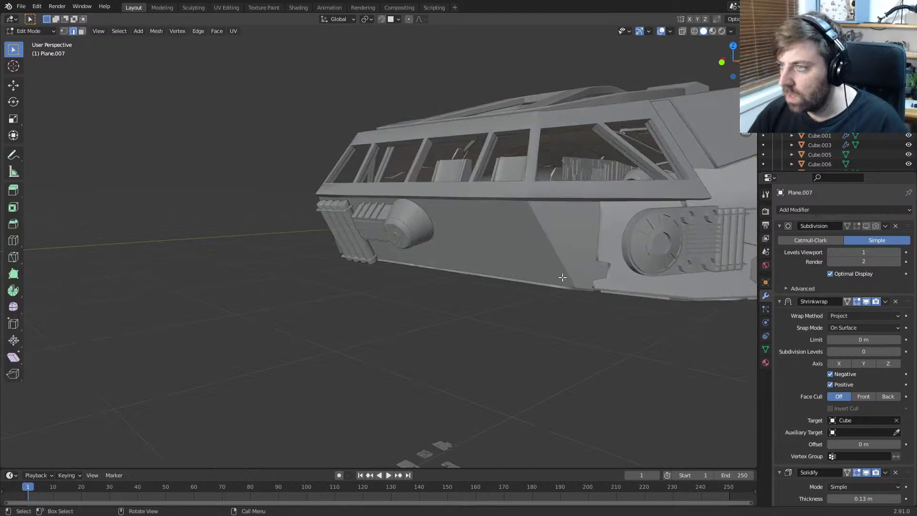
middle_click_drag(522, 287, 468, 300)
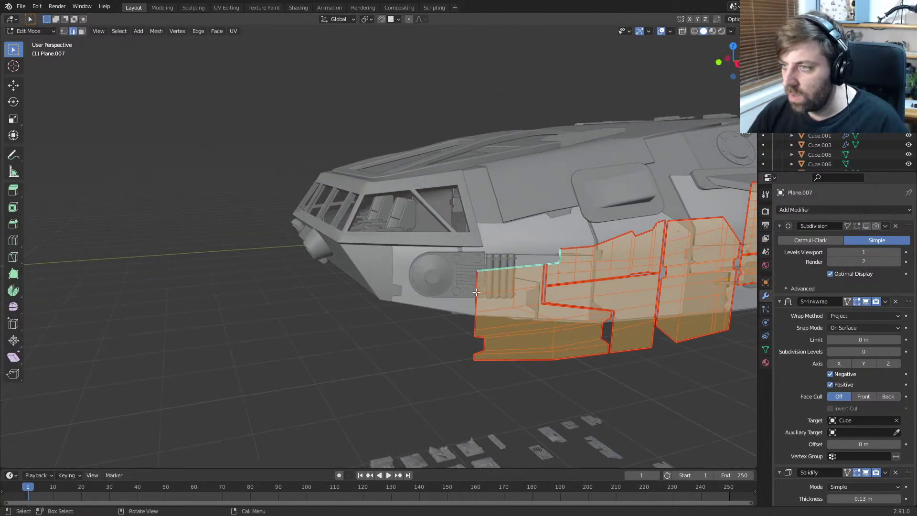
left_click(476, 287)
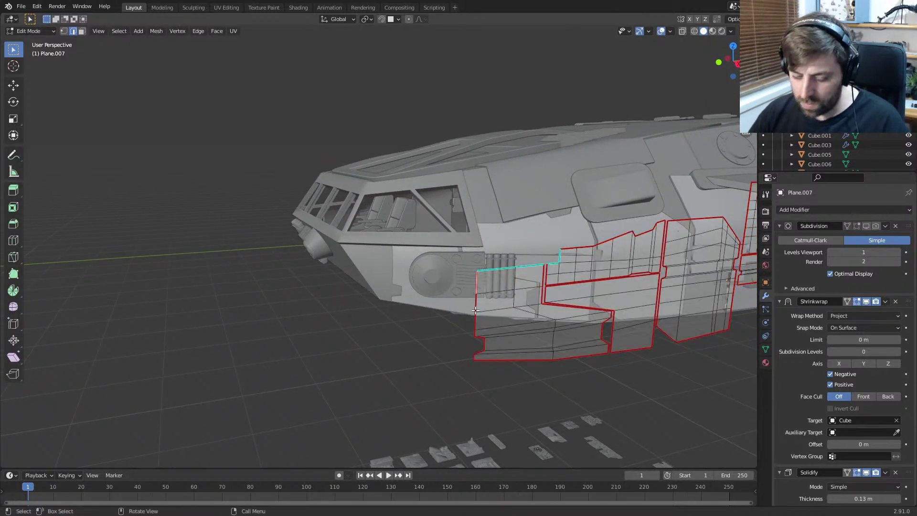
key("shift+d")
right_click(475, 311)
key("g")
key("y")
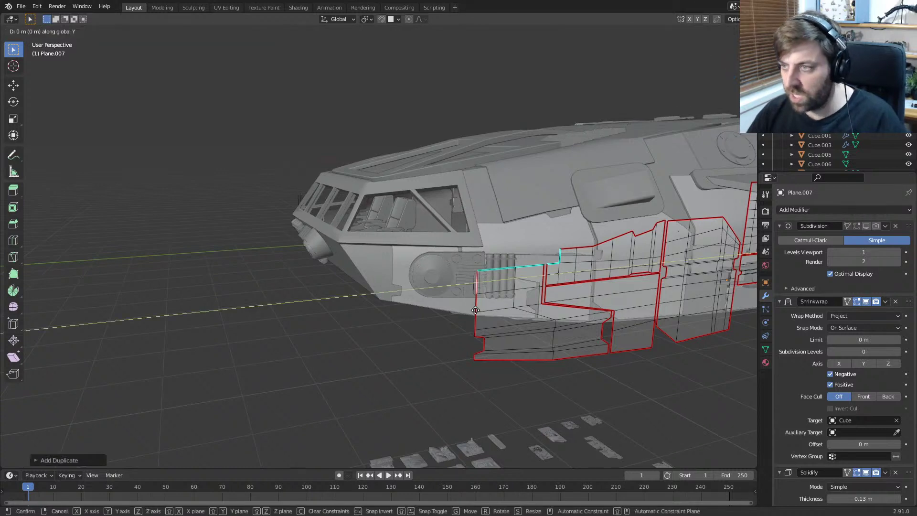
left_click(320, 334)
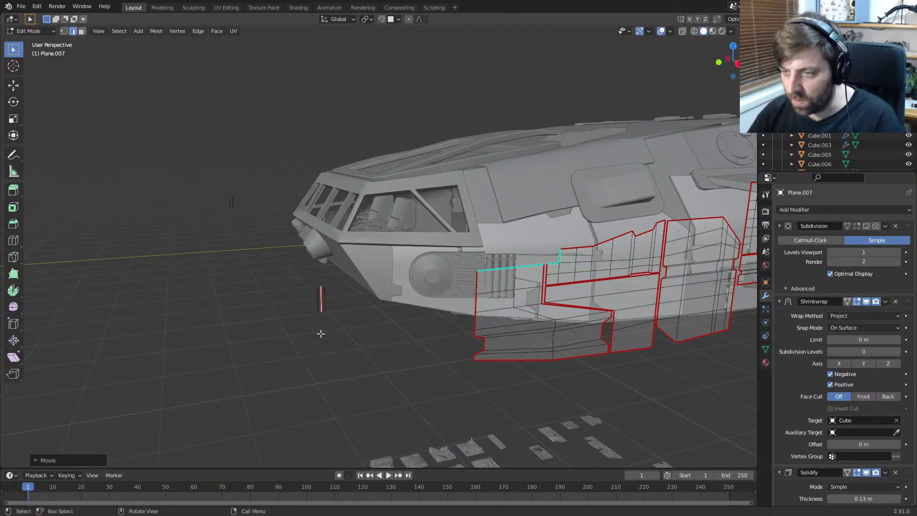
Step: Separate the duplicated edge into its own object and open that object for mesh editing
key("p")
left_click(321, 333)
key("Tab")
left_click(321, 301)
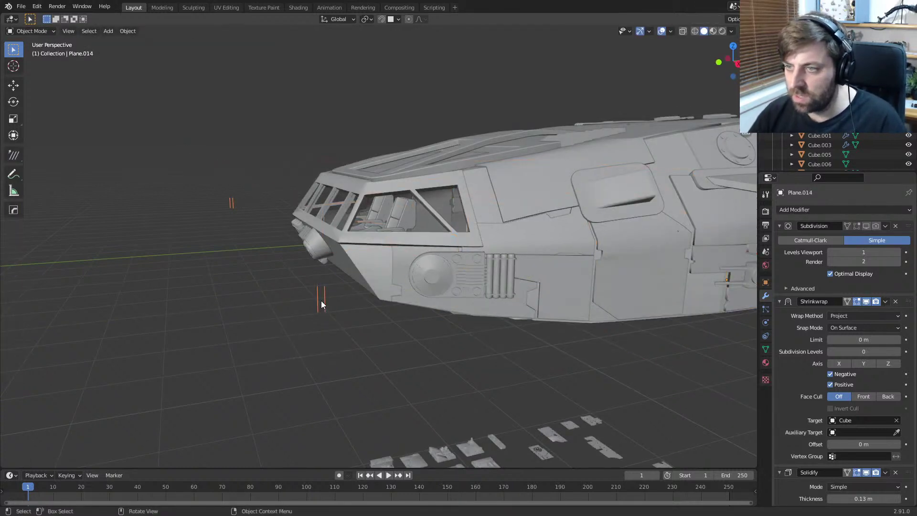
key("Tab")
Step: Move the separated edge in toward the ship's centreline and extrude it sideways into a thin rectangular strip
middle_click_drag(327, 320, 538, 345)
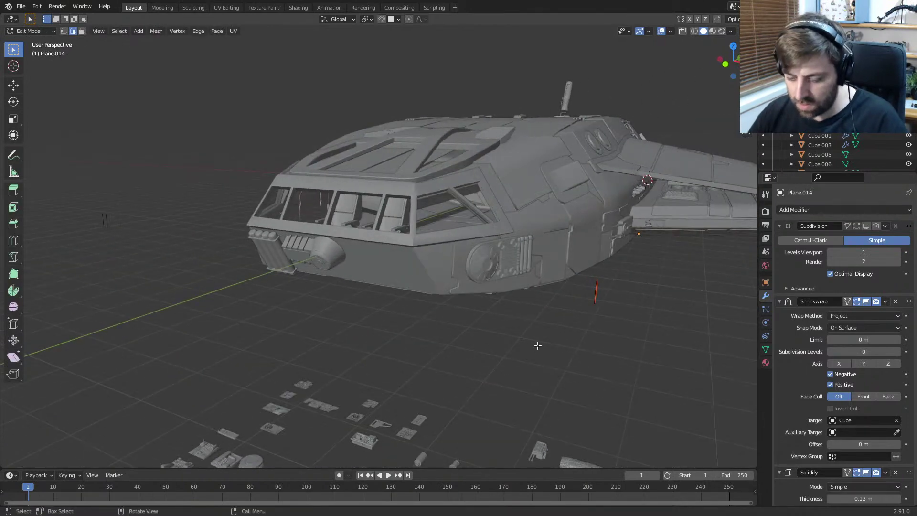
key("g")
key("y")
left_click(334, 322)
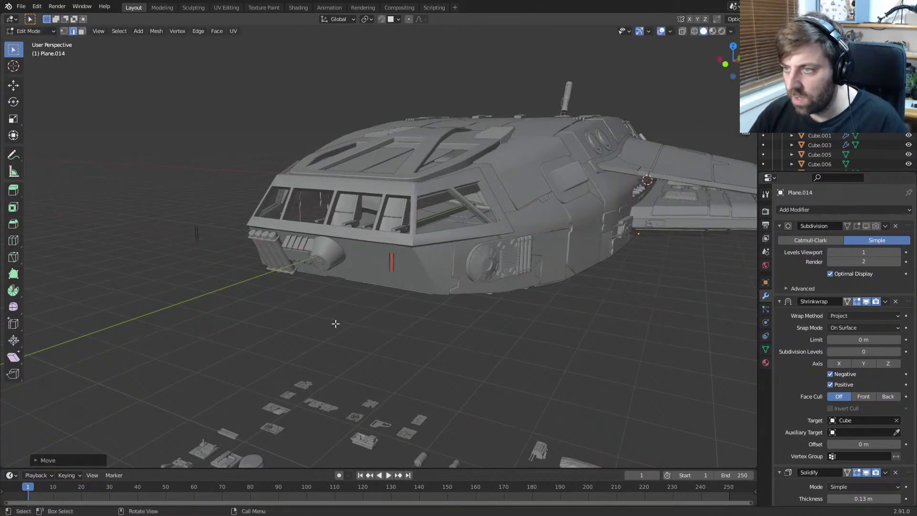
left_click(280, 317)
middle_click_drag(280, 316, 365, 361)
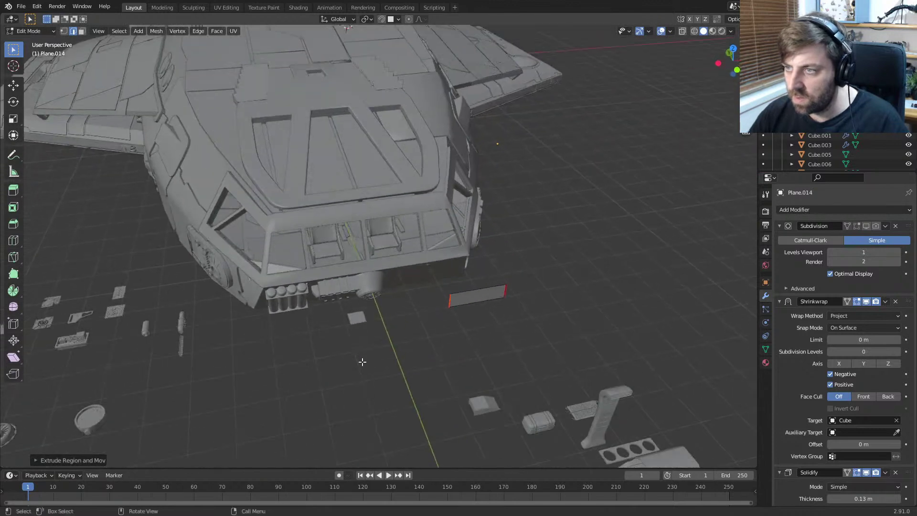
Step: Move the strip in front view to just below the windshield frame, on the empty side of the nose face
scroll(364, 348, "up", 3)
key("KP_3")
key("KP_1")
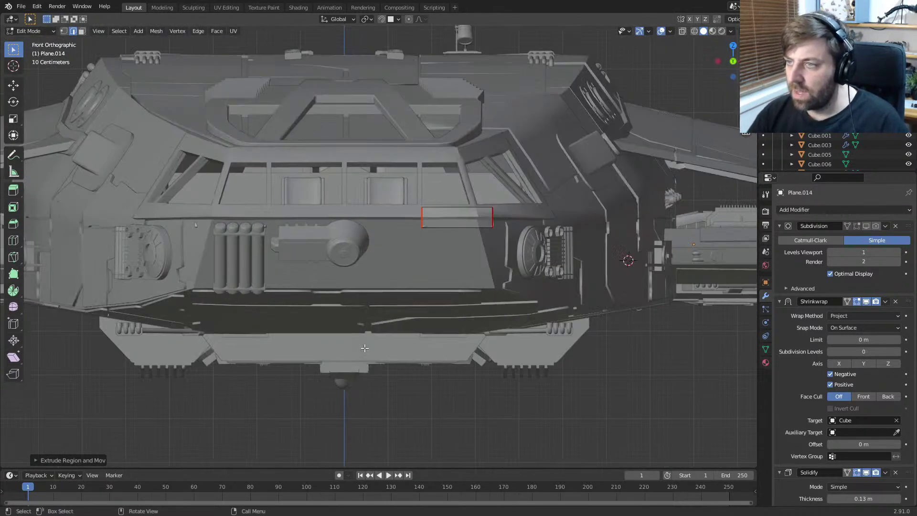
middle_click_drag(450, 257, 434, 302, "shift")
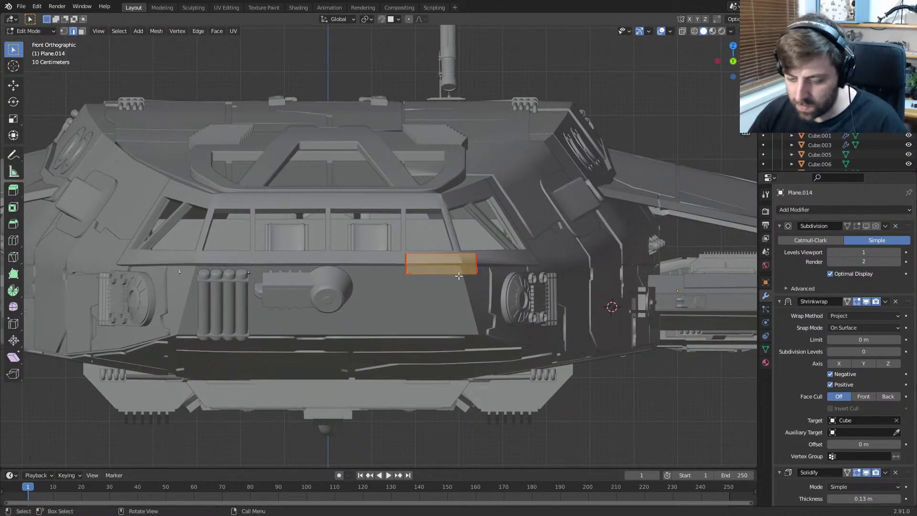
key("g")
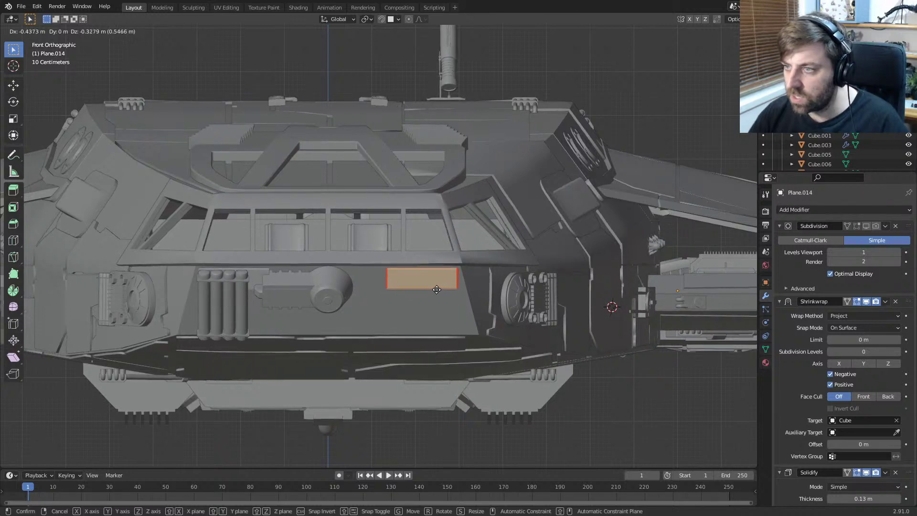
left_click(438, 288)
Step: Lower the strip's bottom edge to the base of the nose face and move its outer bottom corner along X to match the hull slope
scroll(449, 315, "up", 4)
middle_click_drag(454, 349, 432, 303, "shift")
left_click(436, 290)
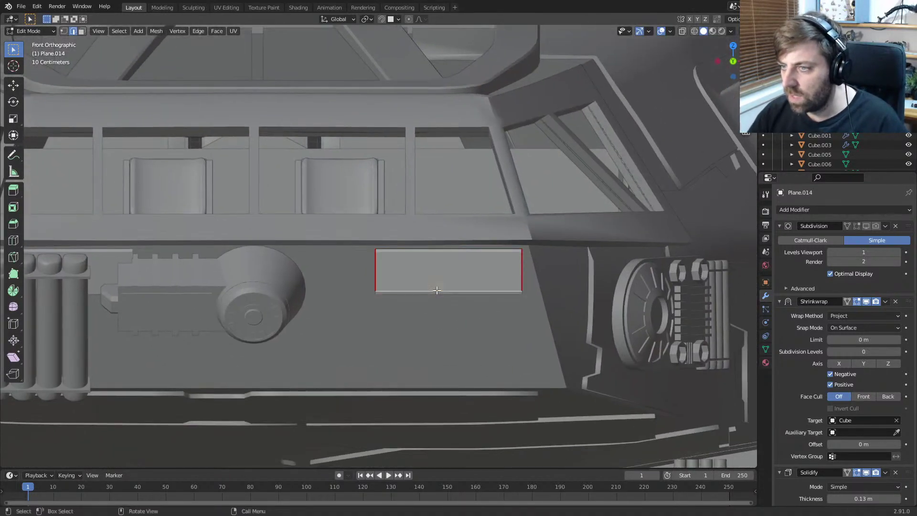
key("g")
key("z")
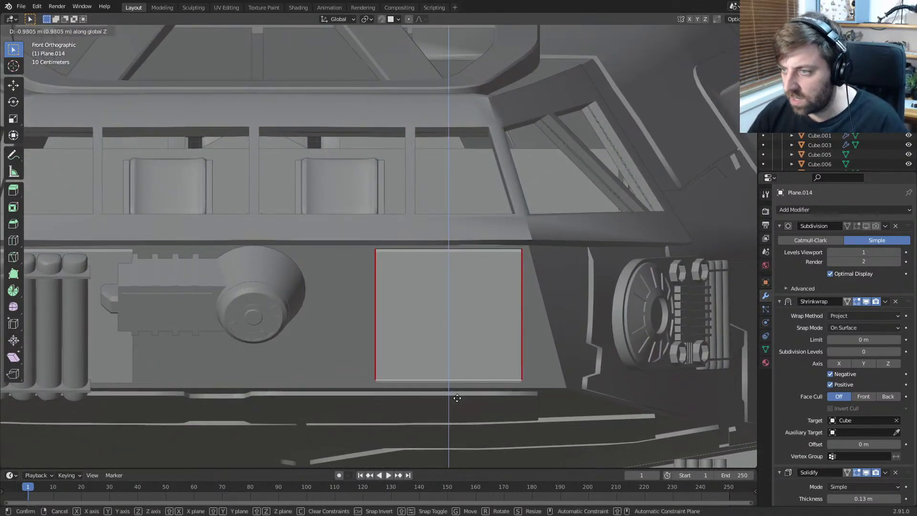
left_click(458, 400)
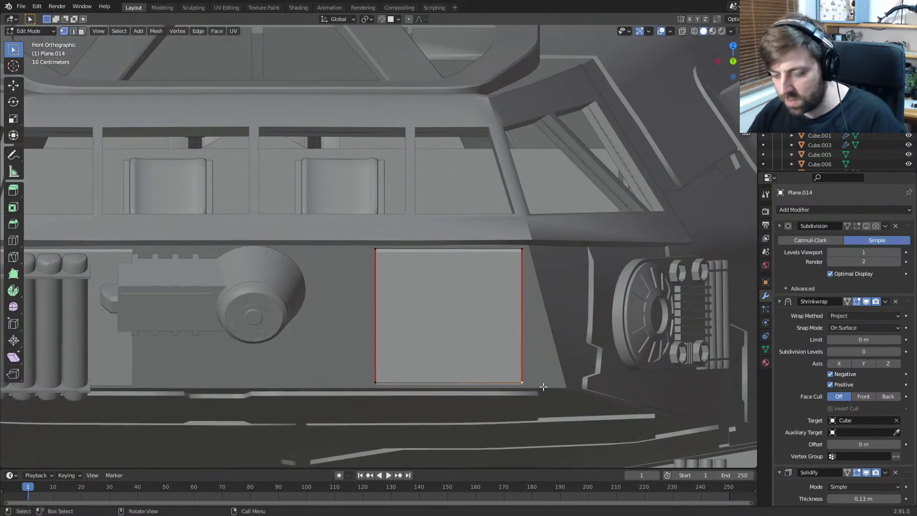
key("g")
key("x")
left_click(580, 388)
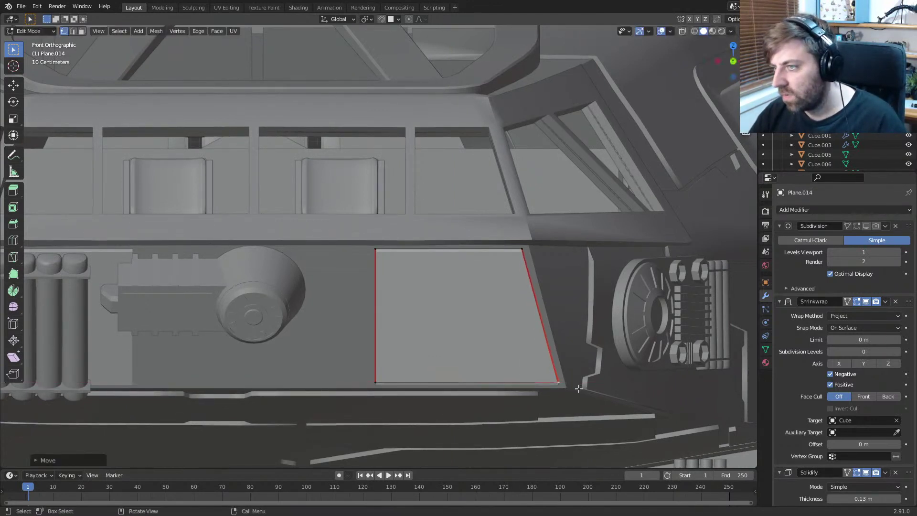
Step: Add a horizontal loop cut in the lower part of the nose panel and bevel it into two spaced edges
scroll(460, 373, "down", 1)
key("ctrl+r")
left_click(388, 301)
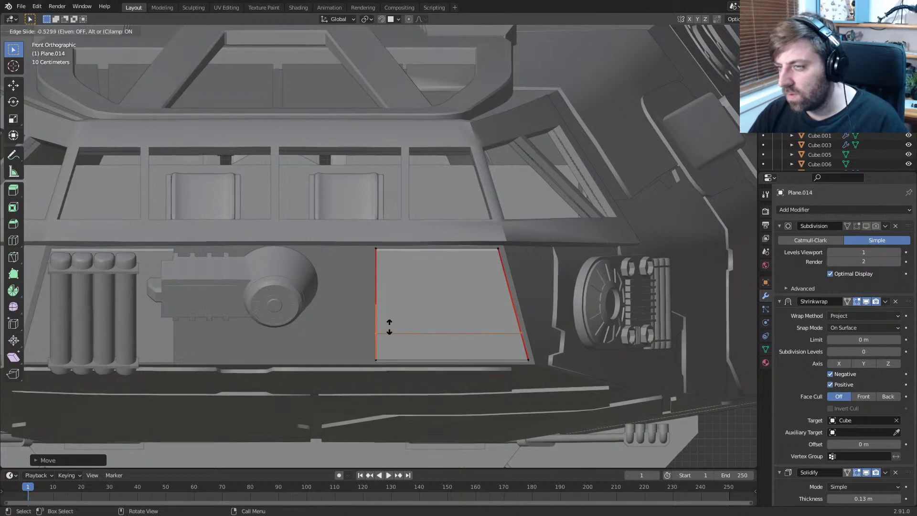
left_click(390, 329)
middle_click_drag(428, 381, 428, 348, "shift")
scroll(430, 350, "up", 2)
key("ctrl+b")
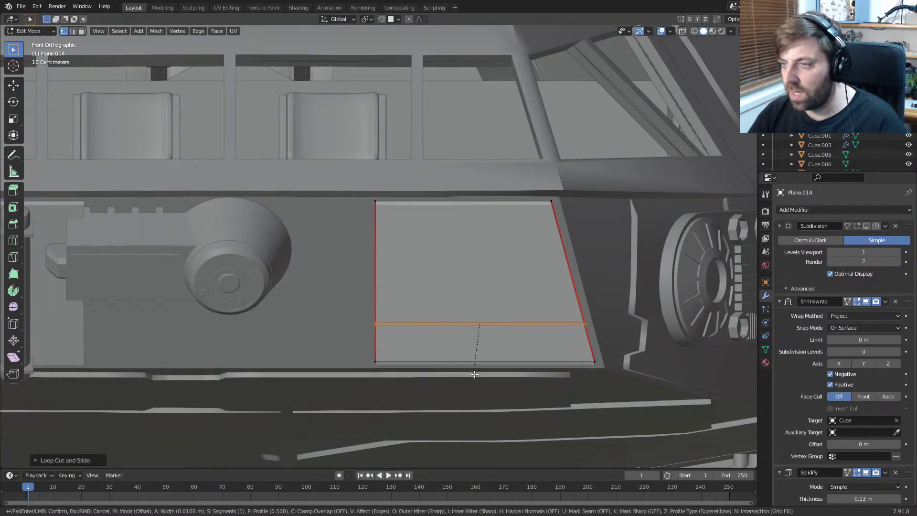
left_click(479, 390)
Step: Bevel both horizontal edges into narrow bands and scale the side edges between them inward along X to form notches
key("2")
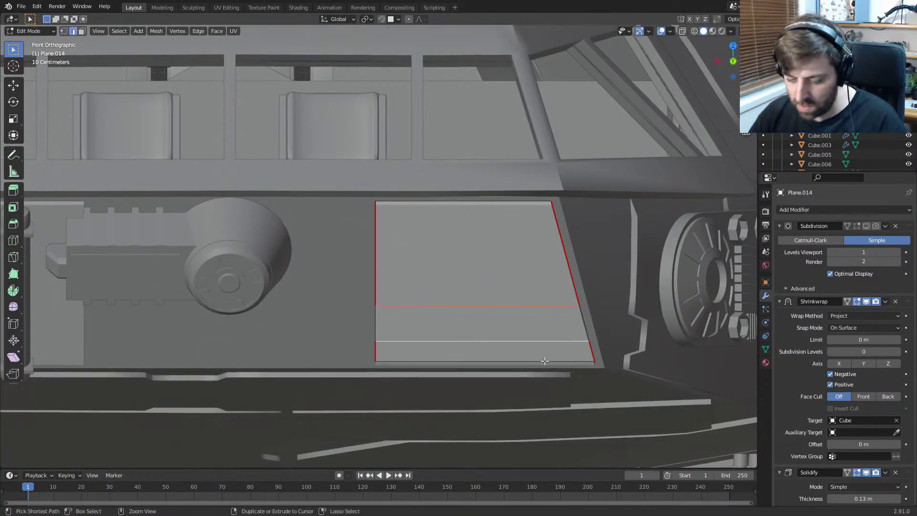
key("ctrl+b")
left_click(569, 385)
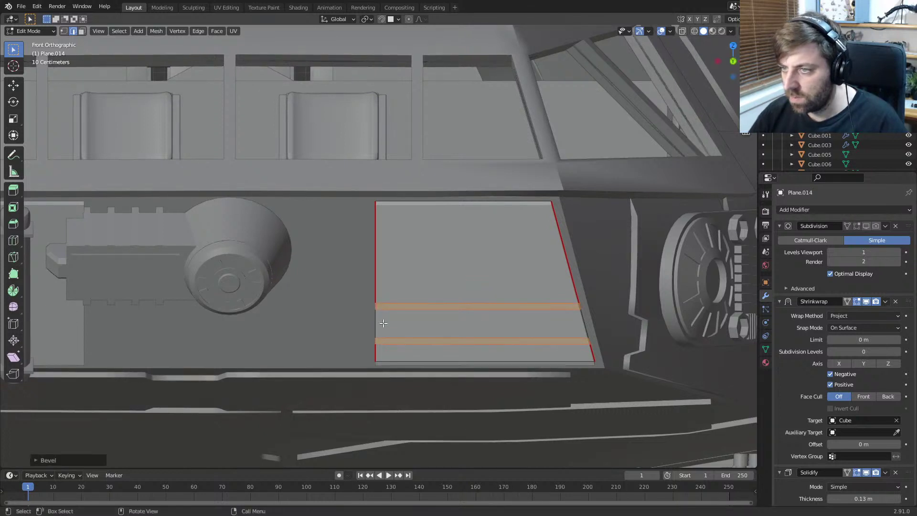
left_click(383, 323)
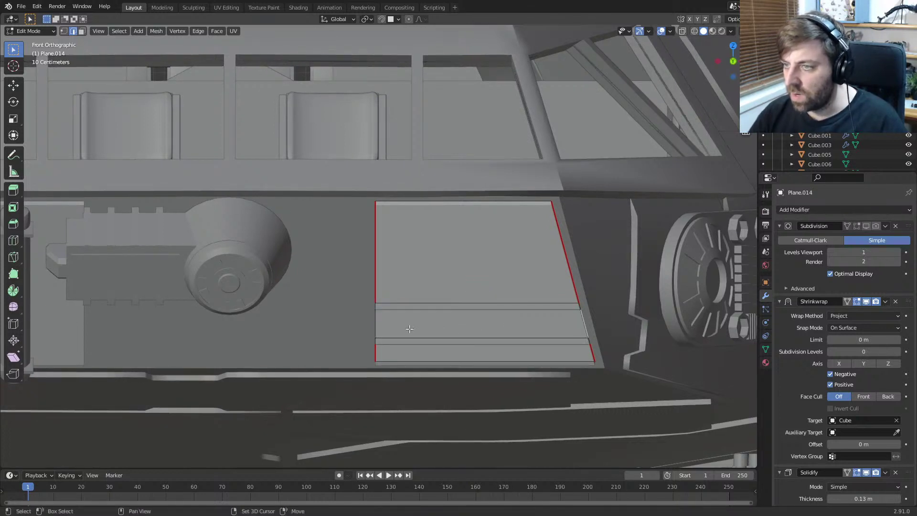
key("s")
key("x")
left_click(656, 350)
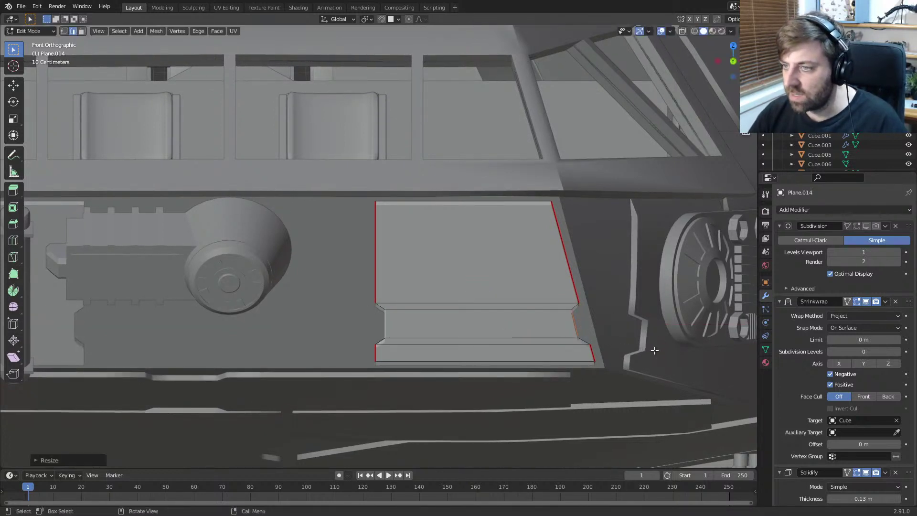
Step: Check the notched panel from the side, and move its whole mesh inward toward the machinery part in front view
key("Tab")
scroll(477, 367, "down", 4)
middle_click_drag(408, 377, 320, 311)
key("KP_3")
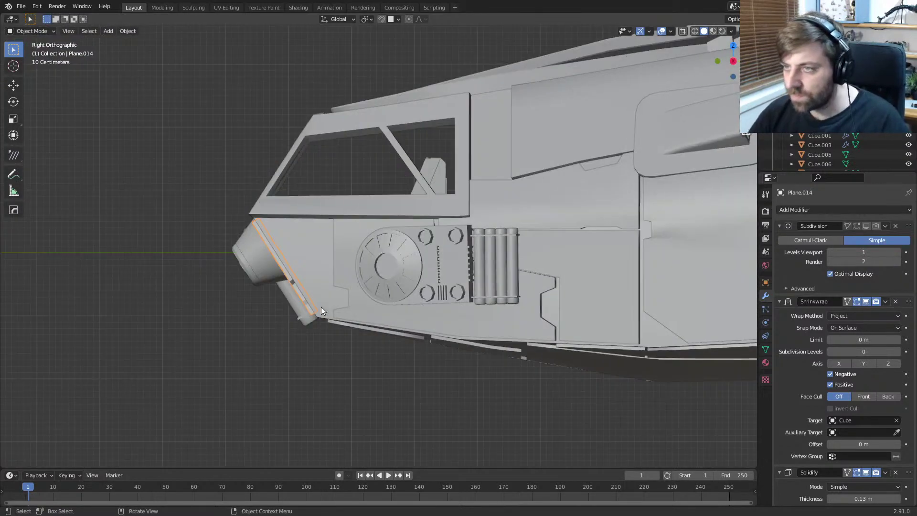
key("KP_1")
scroll(321, 310, "up", 3)
key("Tab")
key("g")
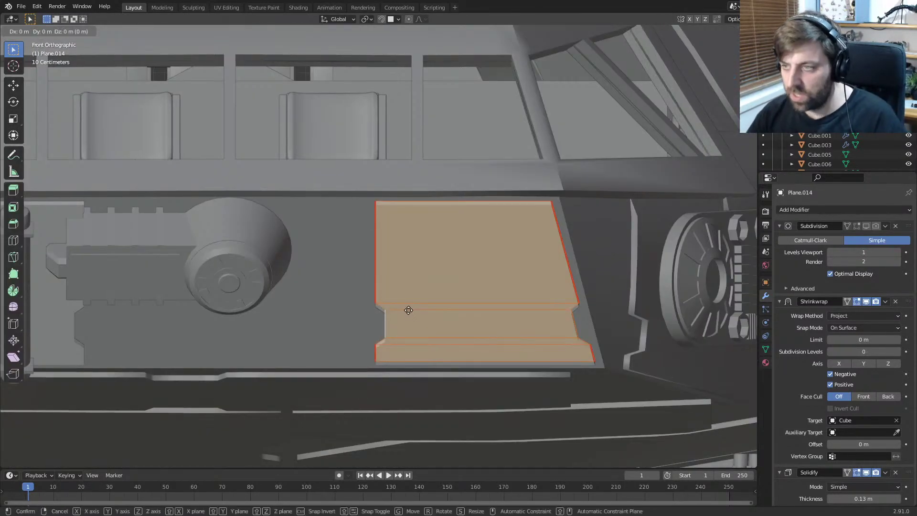
left_click(353, 312)
key("alt+a")
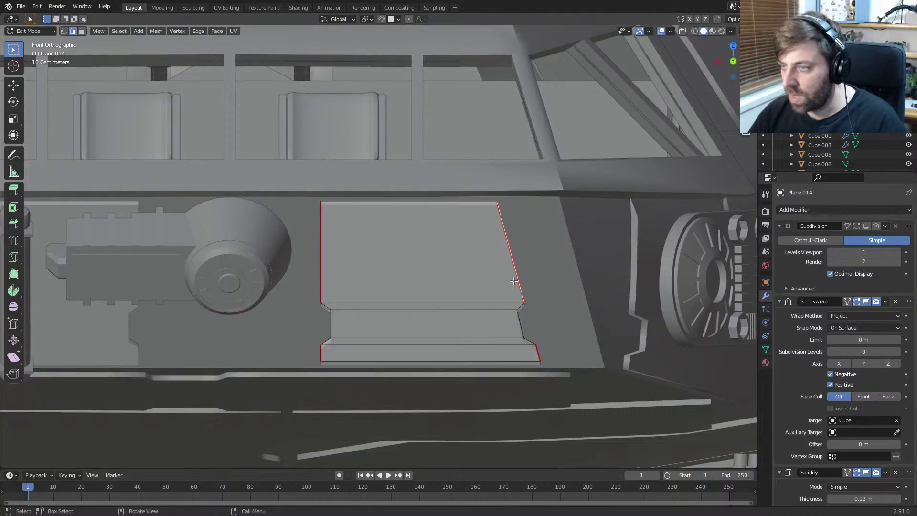
Step: Duplicate the notched panel's outer slanted edges, place the copy outboard, and merge its vertices into one continuous top-to-bottom edge
left_click(538, 354, "alt")
key("g")
left_click(582, 351)
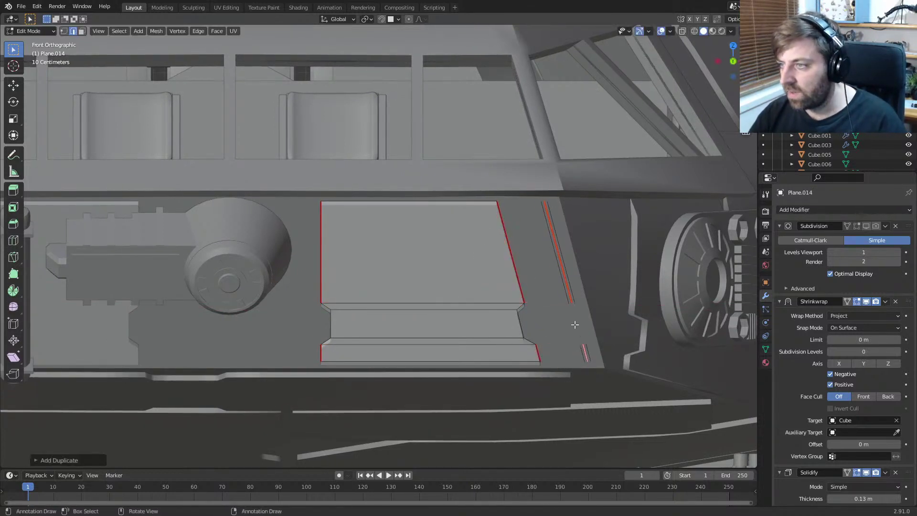
key("m")
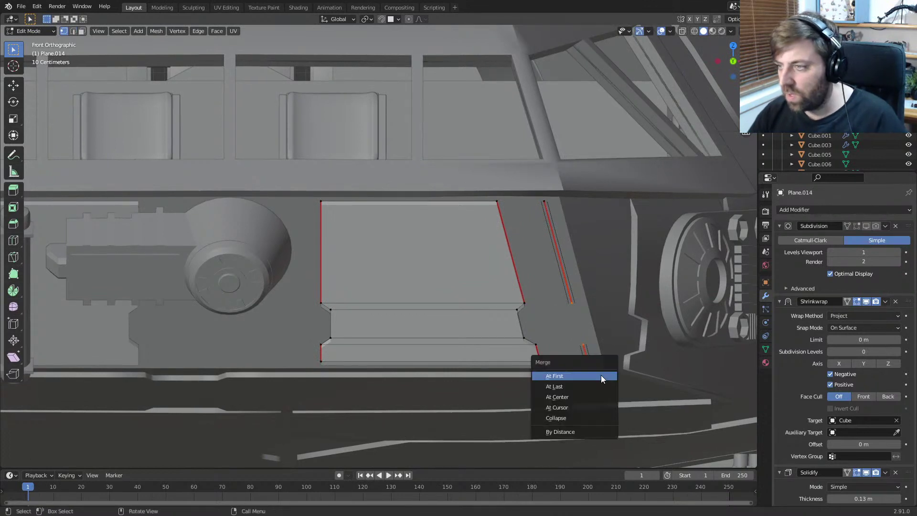
left_click(597, 387)
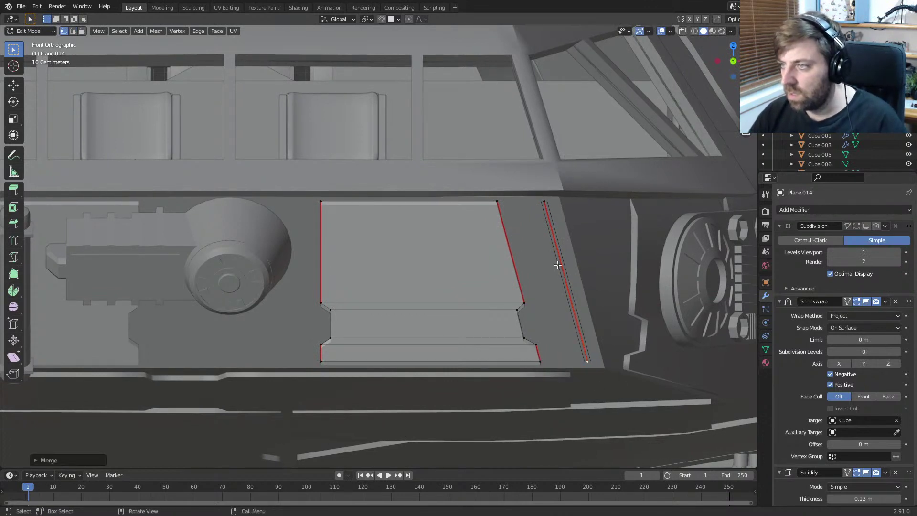
Step: Move the duplicated slanted edge along X until it sits just outside the notched panel with a narrow gap
key("g")
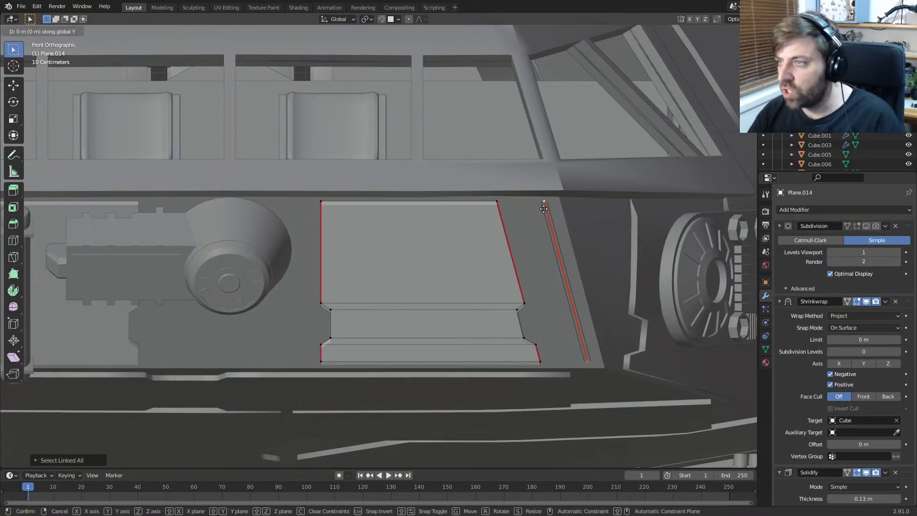
key("x")
left_click(502, 209)
middle_click_drag(607, 345, 579, 348, "shift")
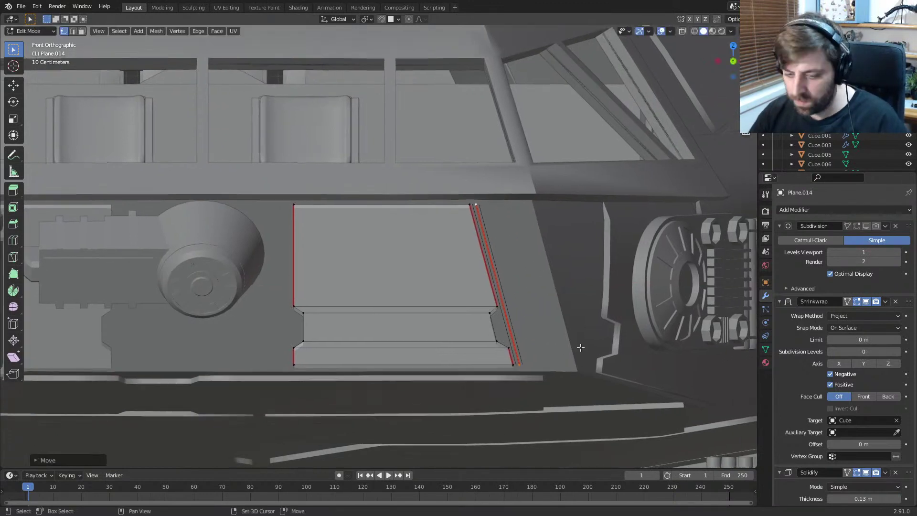
Step: Extrude the slanted edge outward along X past the nose corner and move its lower outer vertex inward about 0.36 m
key("e")
key("x")
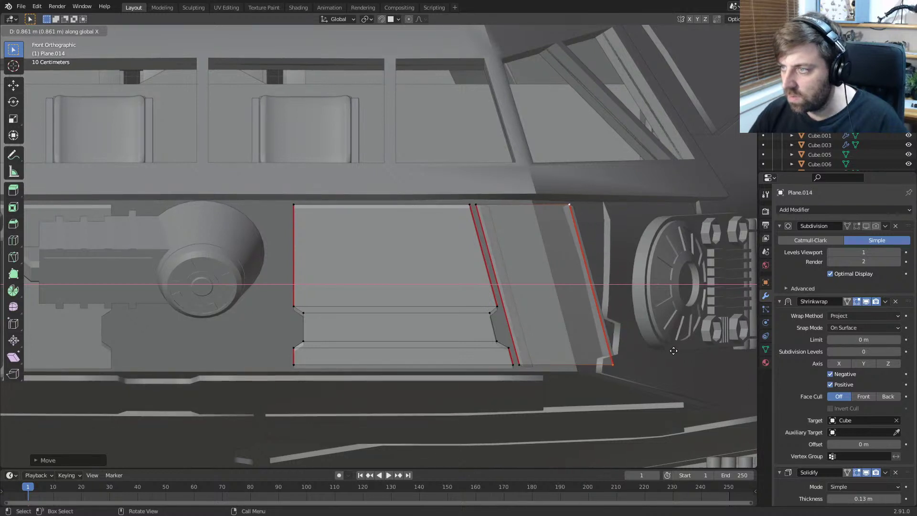
left_click(690, 349)
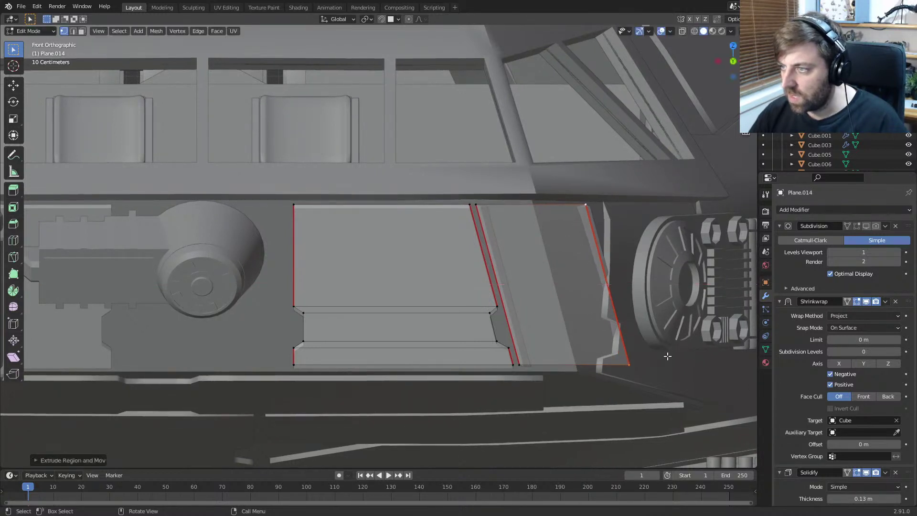
key("g")
key("x")
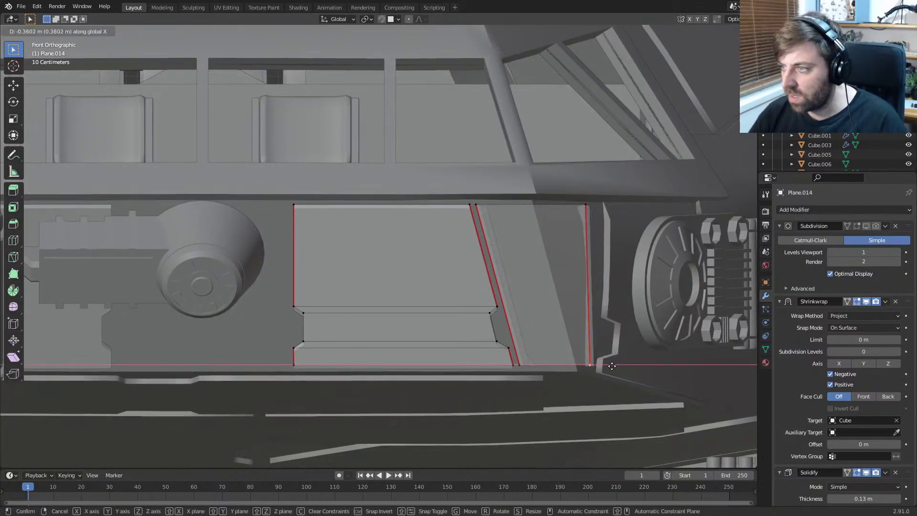
left_click(612, 366)
Step: Add a top-to-bottom loop cut at the nose corner of the new panel and shift its lower vertex outward along X
key("ctrl+r")
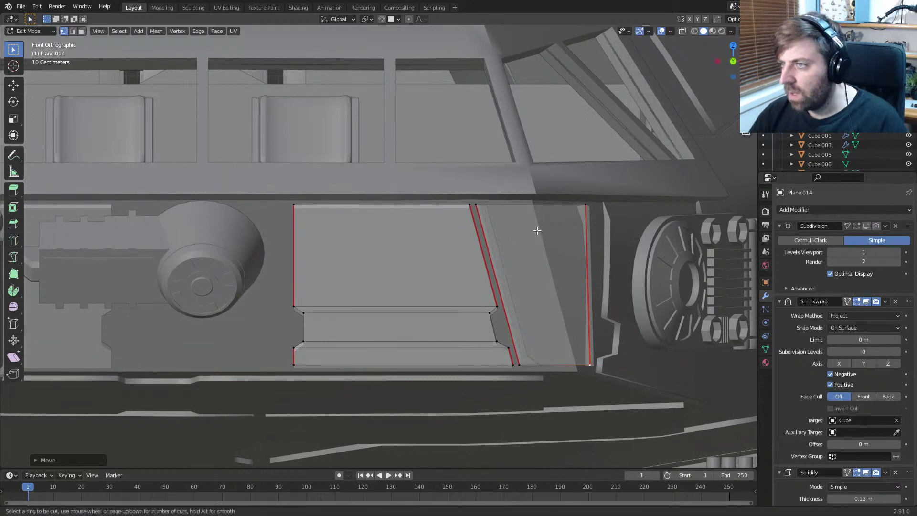
left_click(537, 213)
left_click(556, 364)
left_click(556, 364)
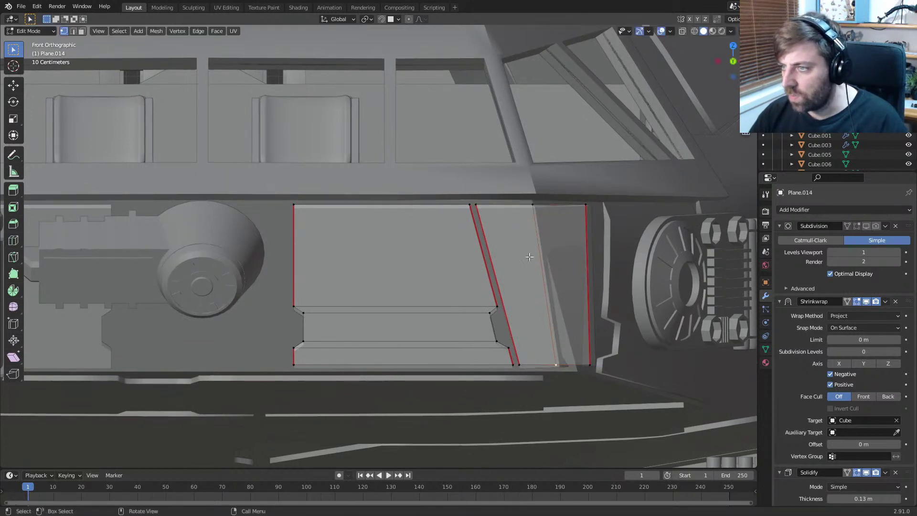
key("g")
key("x")
key("x")
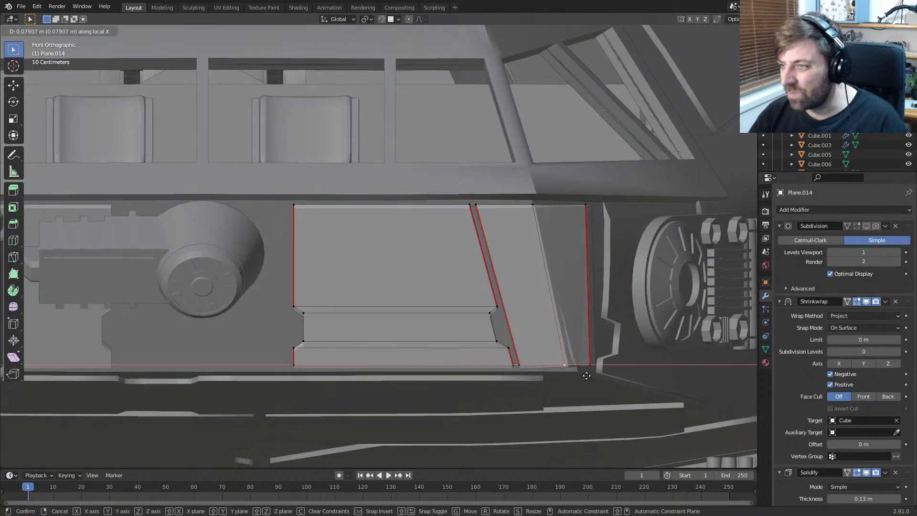
left_click(595, 376)
Step: Set the nose panels' Solidify thickness to 0.08 m
middle_click_drag(594, 377, 492, 402)
scroll(485, 398, "down", 2)
key("Tab")
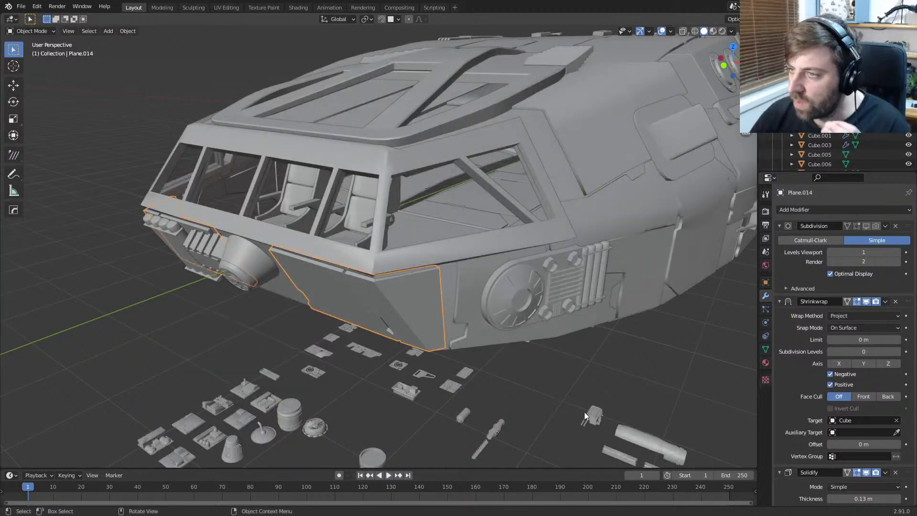
scroll(836, 458, "down", 3)
left_click(862, 441)
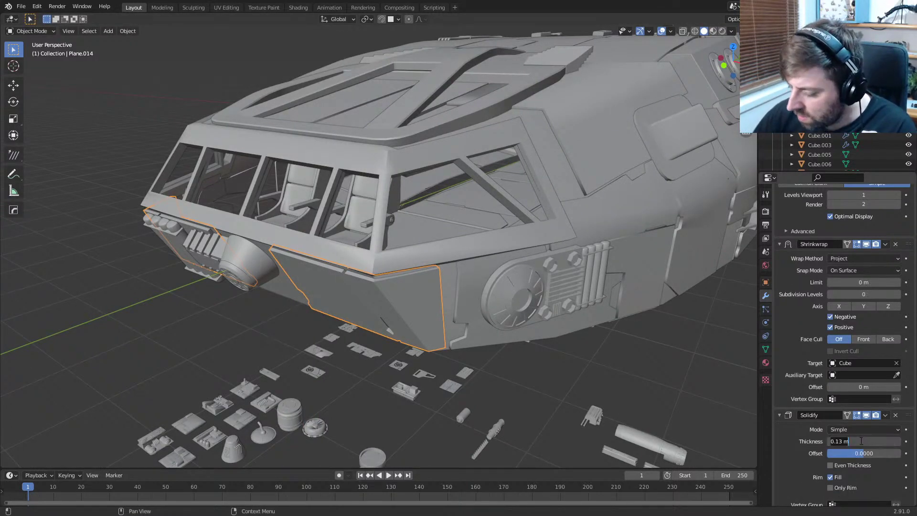
type(".08")
key("Return")
Step: Slide the corner loop's bottom vertex outward along the panel's lower edge by about 0.13 to match the hull corner
middle_click_drag(329, 433, 356, 242)
scroll(319, 447, "up", 3)
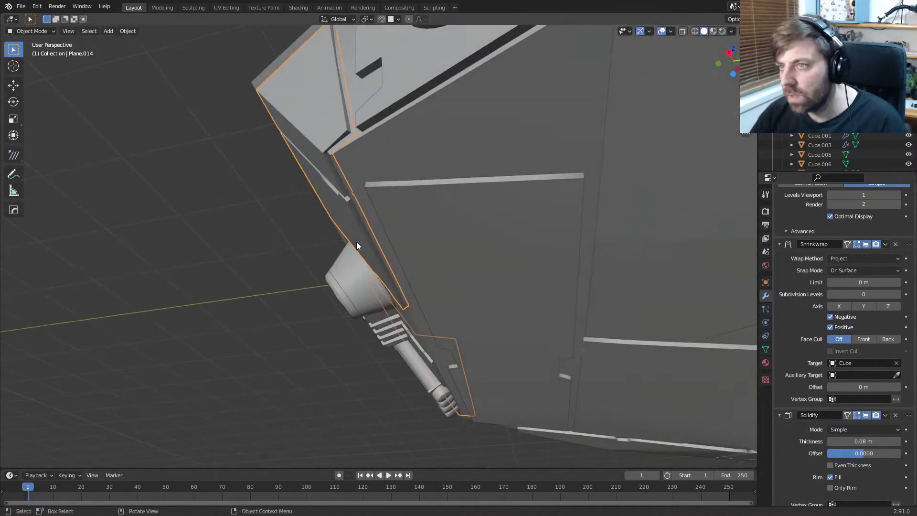
key("Tab")
key("KP_3")
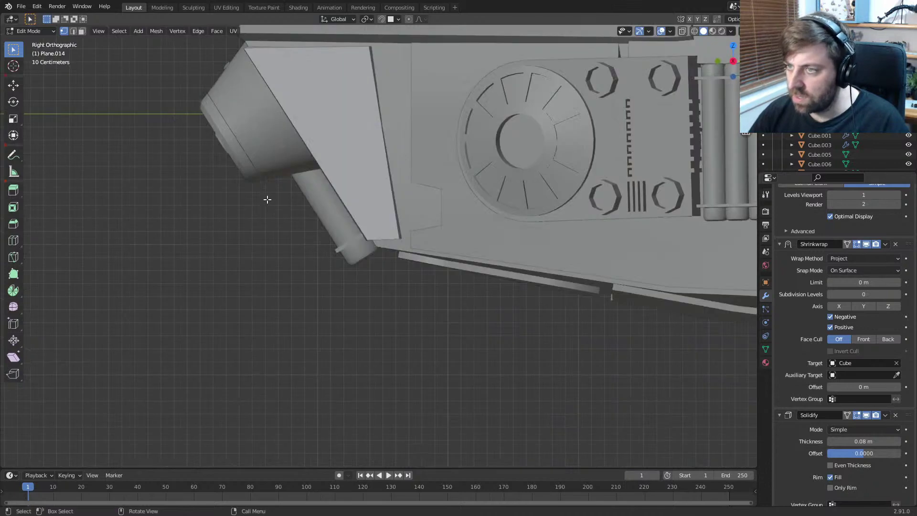
key("KP_1")
middle_click_drag(266, 198, 160, 224, "shift")
middle_click_drag(543, 267, 413, 358, "shift")
scroll(413, 358, "up", 6)
scroll(413, 358, "up", 5)
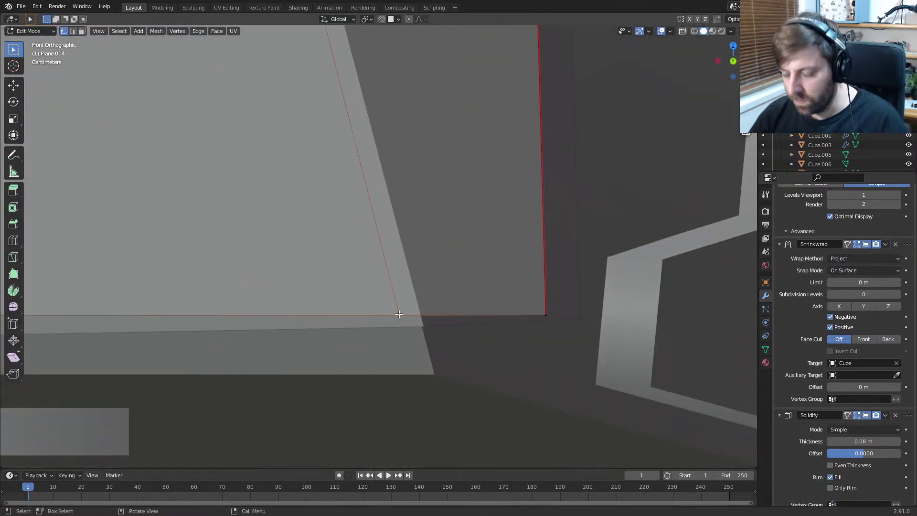
key("shift+v")
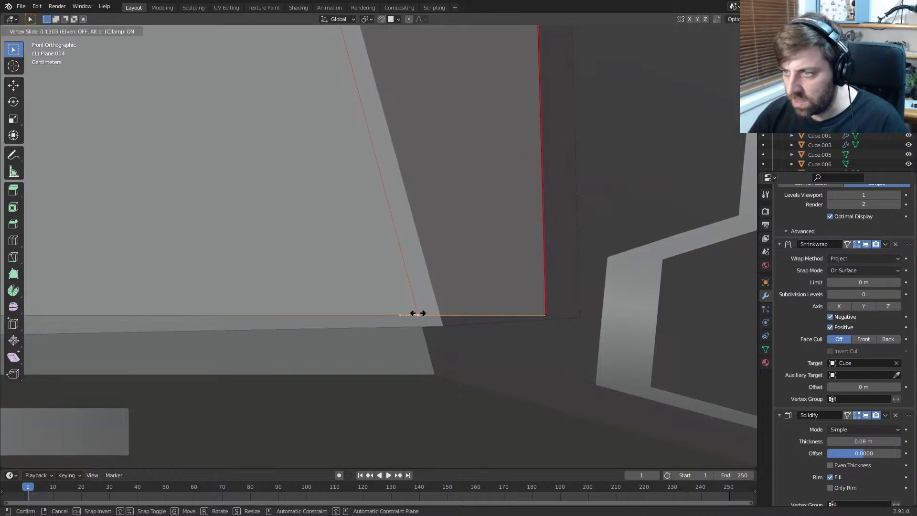
left_click(416, 313)
Step: Slide the corner loop's top vertex slightly outward along the upper edge to match the hull corner, and check the panel in Object Mode
scroll(375, 239, "down", 4)
middle_click_drag(375, 239, 437, 461, "shift")
middle_click_drag(418, 171, 521, 385, "shift")
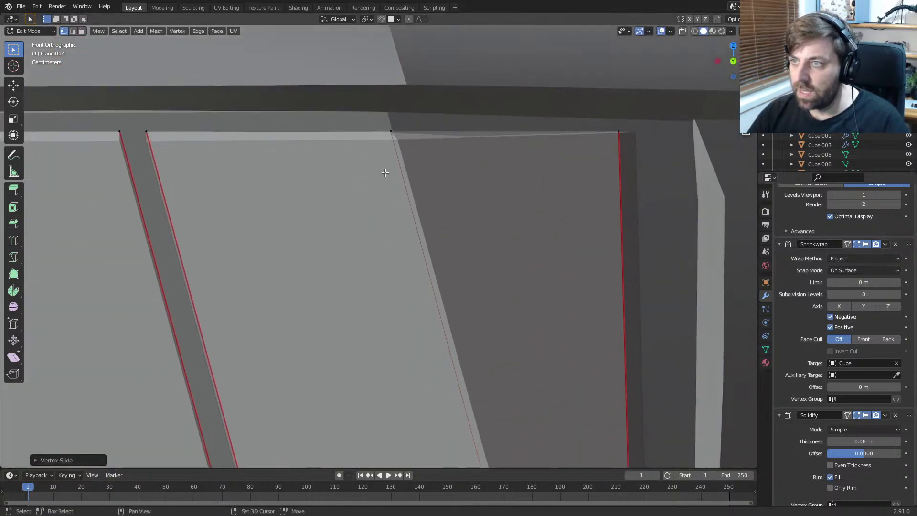
middle_click_drag(384, 172, 407, 247, "shift")
scroll(407, 247, "up", 4)
left_click(425, 191)
key("shift+v")
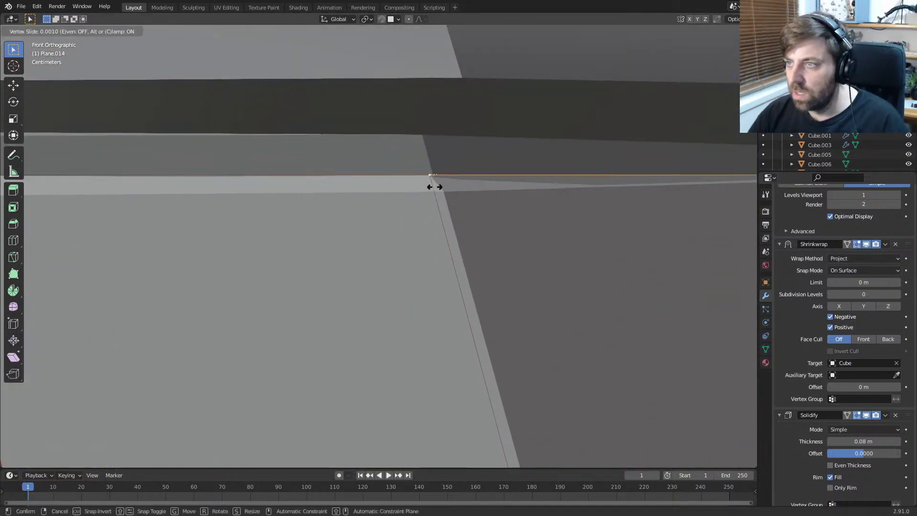
left_click(459, 186)
scroll(464, 284, "down", 13)
middle_click_drag(454, 295, 394, 315)
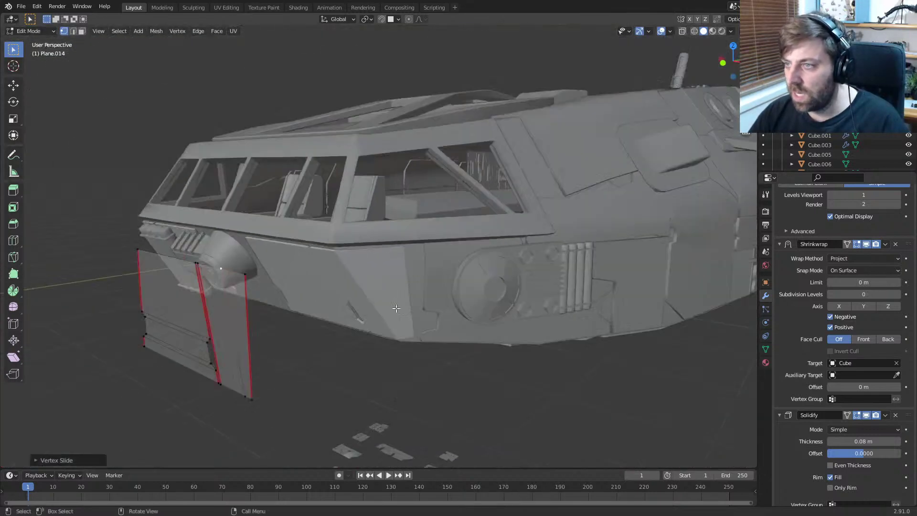
key("Tab")
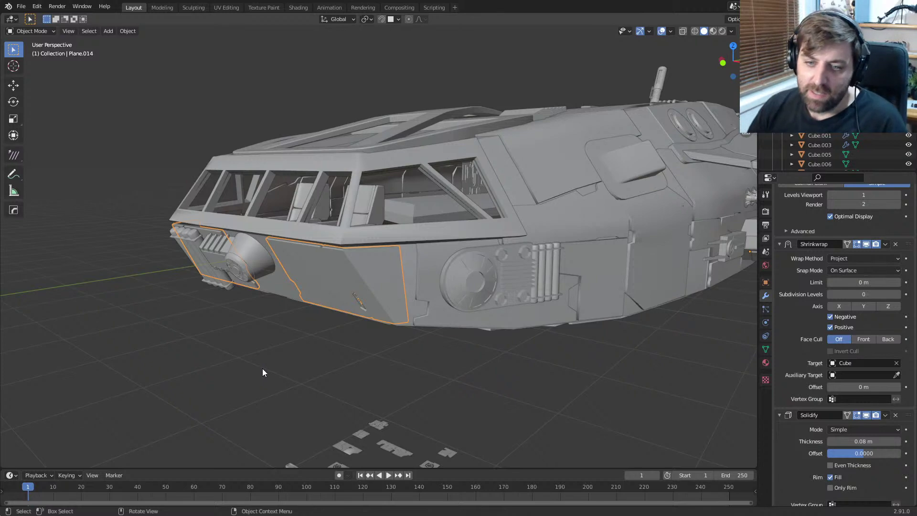
Step: Add a horizontal loop cut near the wraparound panel's top and slide its upper outer corner inward by about 0.25 as a chamfer
middle_click_drag(279, 358, 375, 293)
scroll(381, 309, "up", 2)
key("Tab")
key("Tab")
key("Tab")
middle_click_drag(138, 277, 244, 270)
key("ctrl+r")
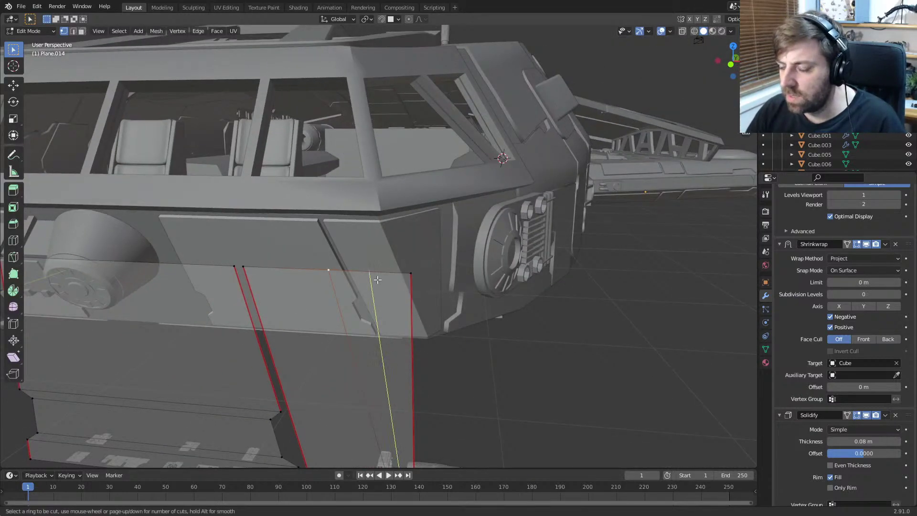
left_click(338, 323)
left_click(336, 227)
left_click(418, 277)
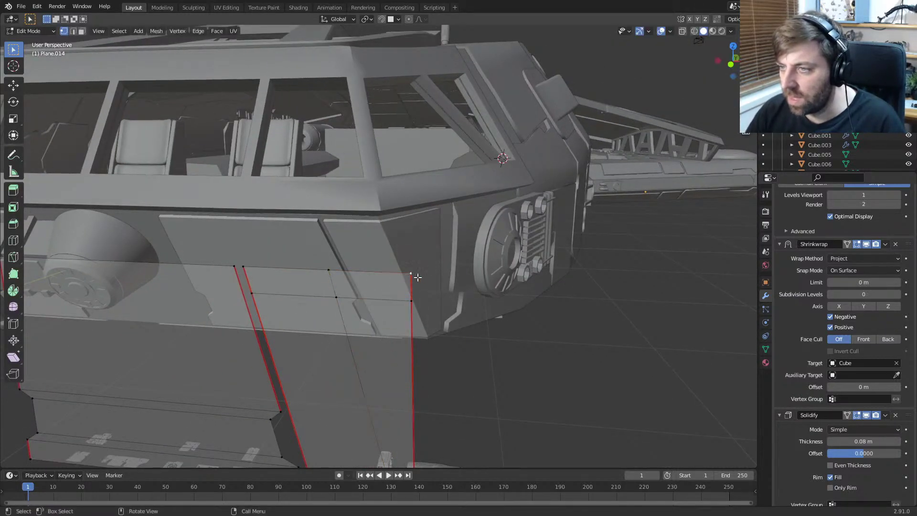
key("shift+v")
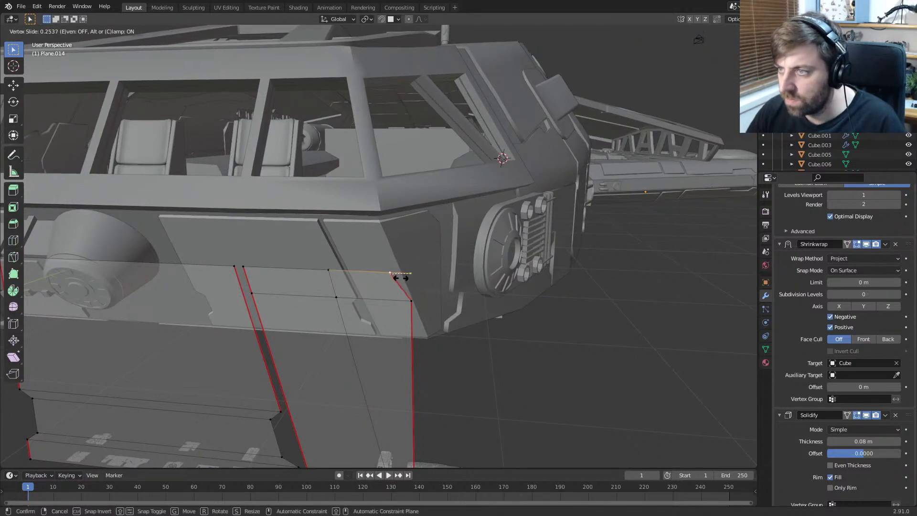
left_click(401, 275)
middle_click_drag(401, 274, 451, 352)
key("Tab")
Step: Inspect the side hull panelling beside the nose corner in wireframe and solid shading to identify the panel object
left_click(452, 251)
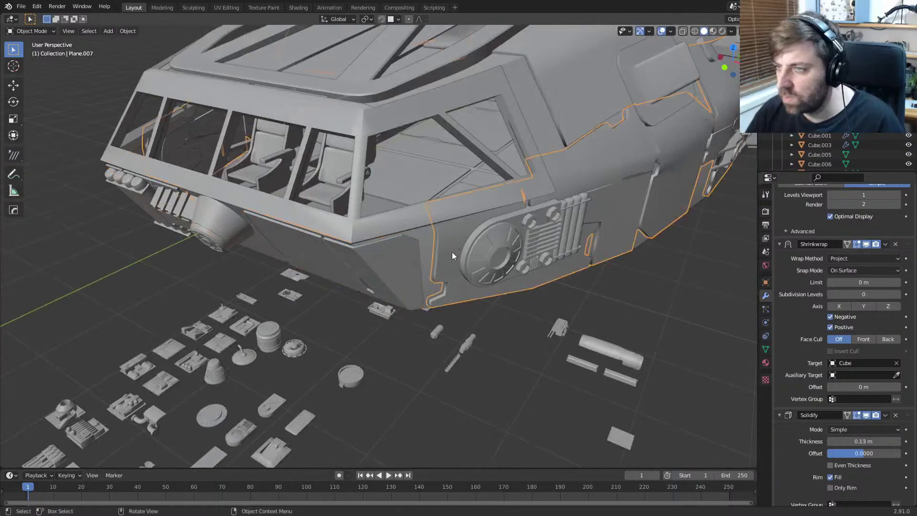
scroll(451, 251, "up", 3)
key("Tab")
mouse_move(473, 237)
middle_mouse_down()
mouse_move(348, 293)
mouse_move(371, 302)
middle_mouse_up()
key("alt+z")
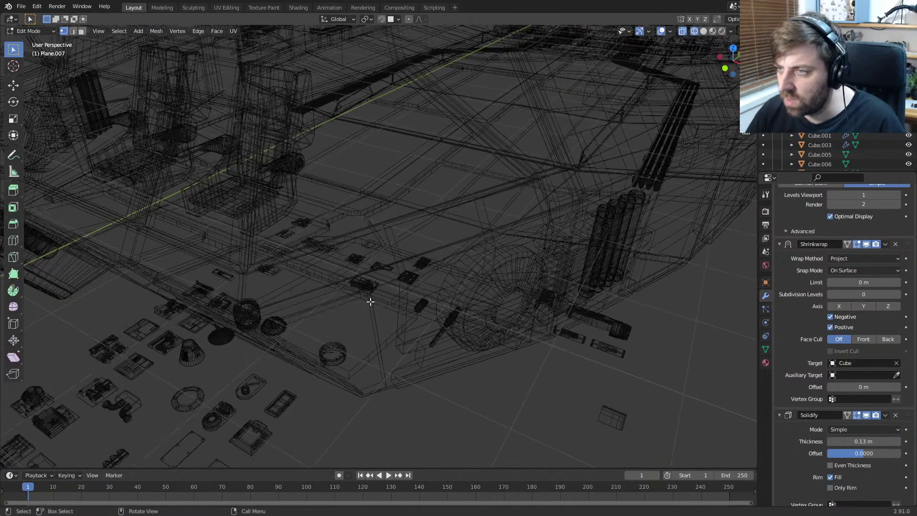
key("Tab")
left_click(405, 279)
left_click(408, 284)
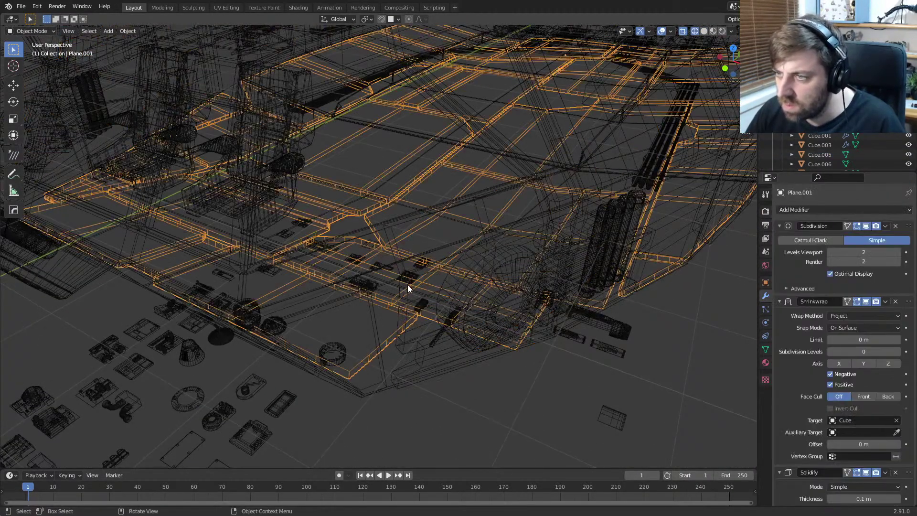
left_click(407, 289)
key("z")
left_click(458, 292)
mouse_move(462, 292)
middle_mouse_down()
mouse_move(437, 284)
mouse_move(458, 259)
mouse_move(400, 242)
mouse_move(537, 251)
mouse_move(333, 268)
mouse_move(379, 278)
mouse_move(289, 252)
middle_mouse_up()
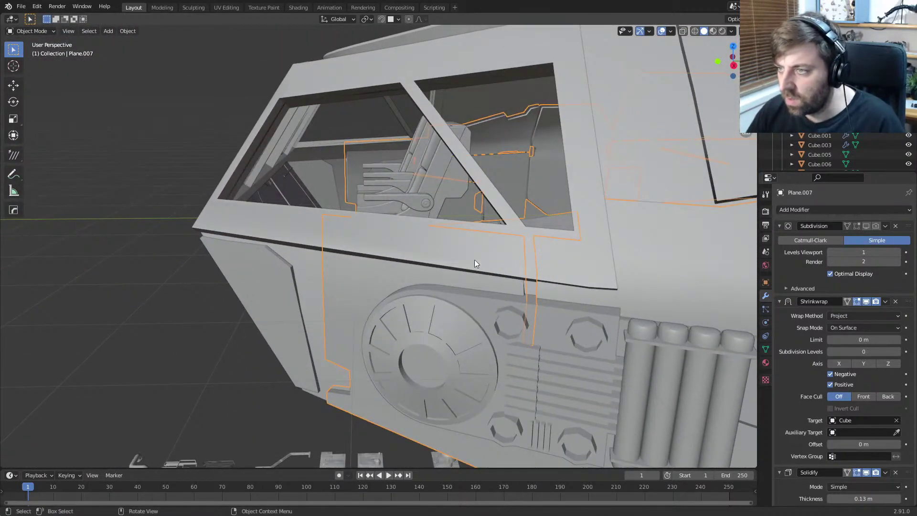
Step: Examine the side panel's mesh in right view and hide the cockpit window frame covering its upper part
key("Tab")
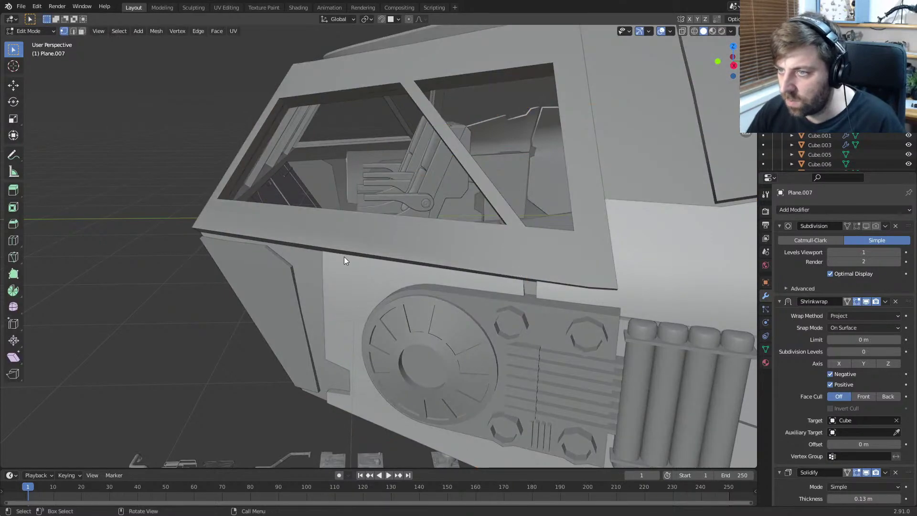
key("z")
left_click(352, 286)
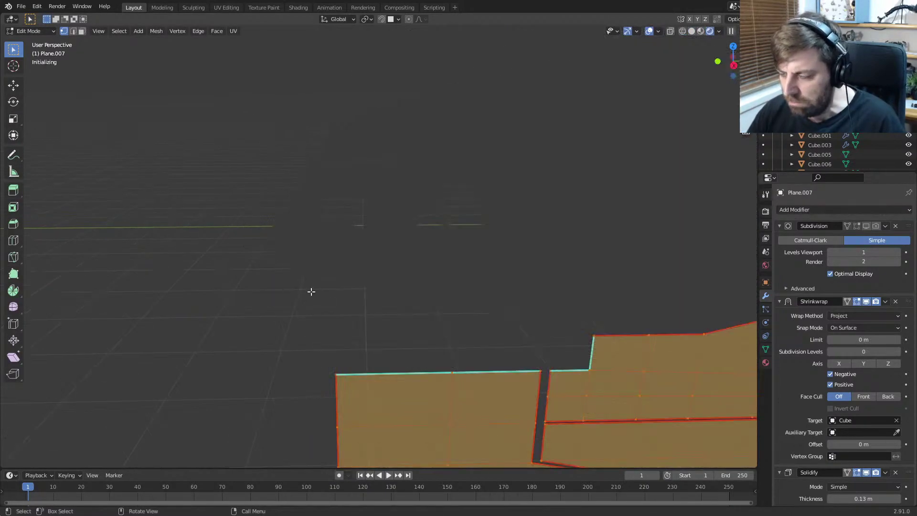
key("KP_3")
scroll(311, 292, "up", 6)
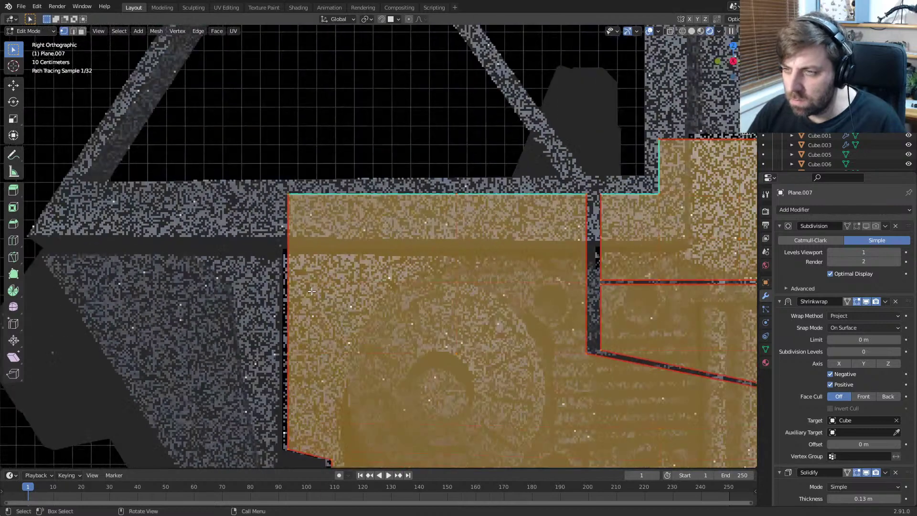
key("z")
left_click(371, 291)
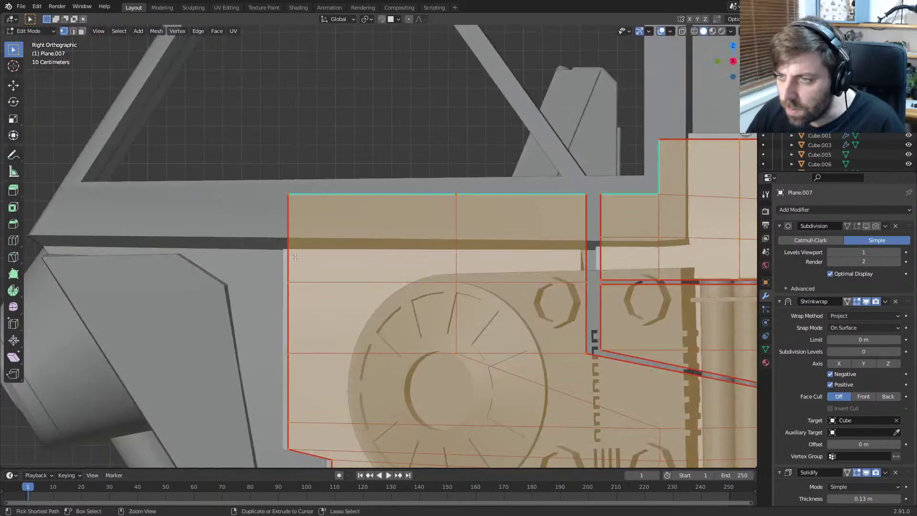
key("Tab")
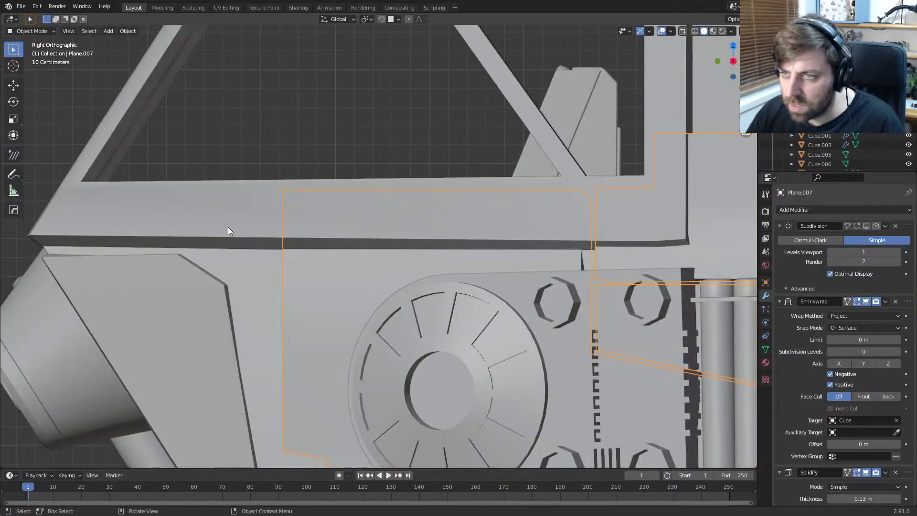
left_click(228, 227)
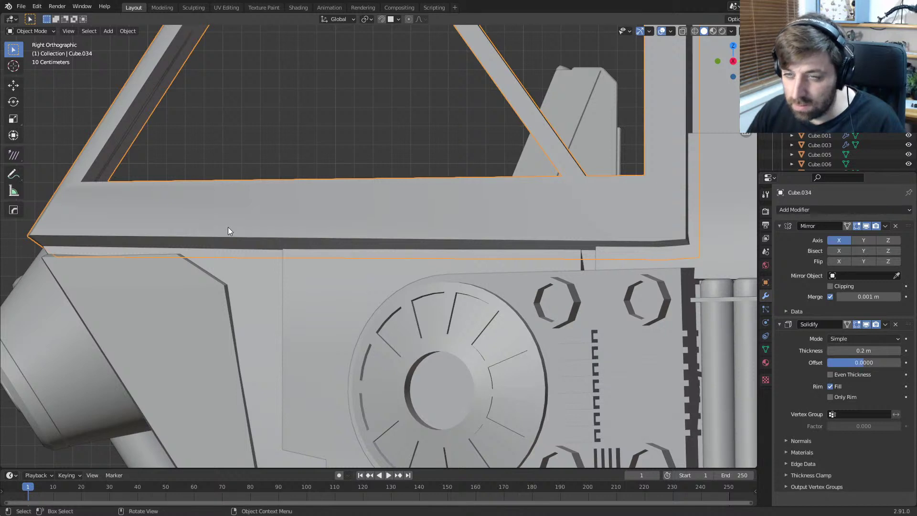
key("h")
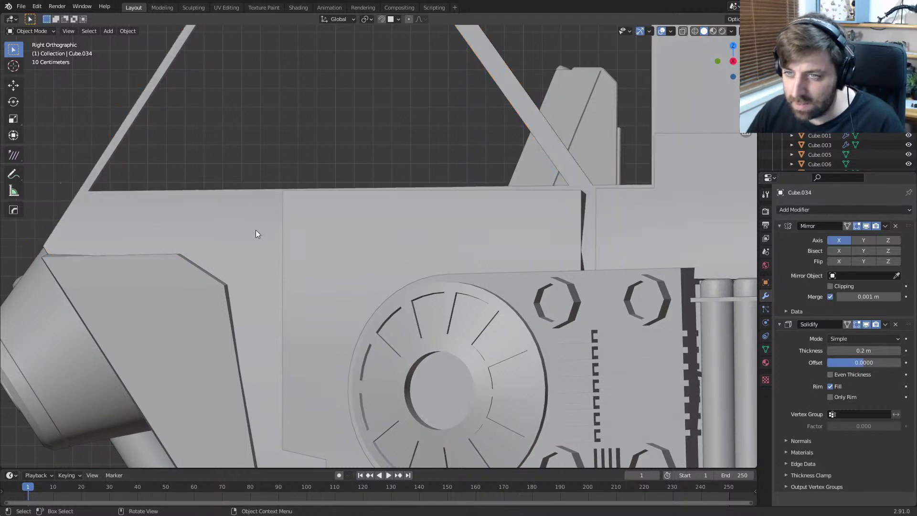
Step: Unhide the cockpit window frame and add a horizontal loop cut near the side panel's top, slid about 0.11 to align with the frame's lower edge
key("alt+h")
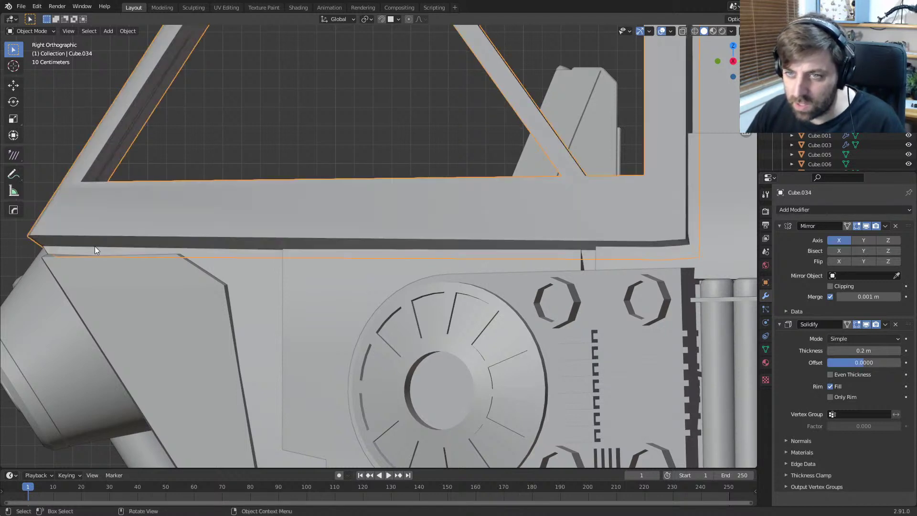
left_click(314, 253)
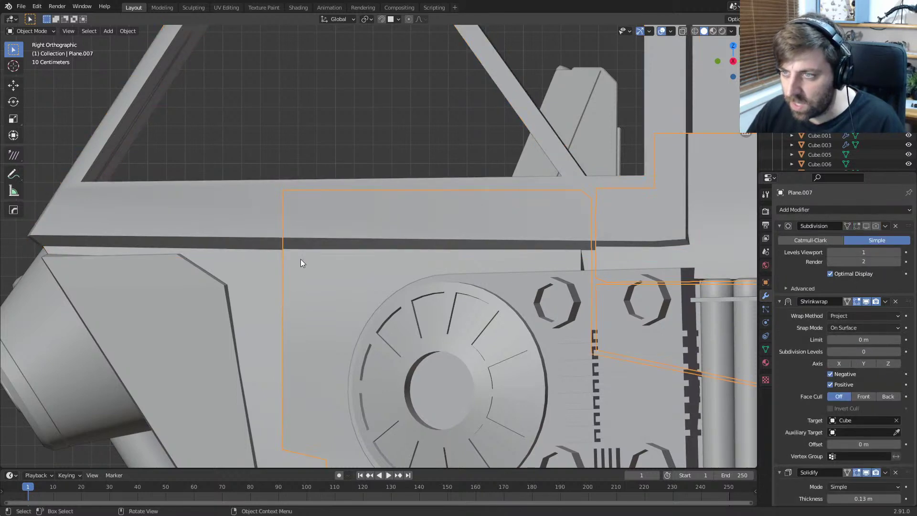
key("Tab")
key("ctrl+r")
left_click(290, 255)
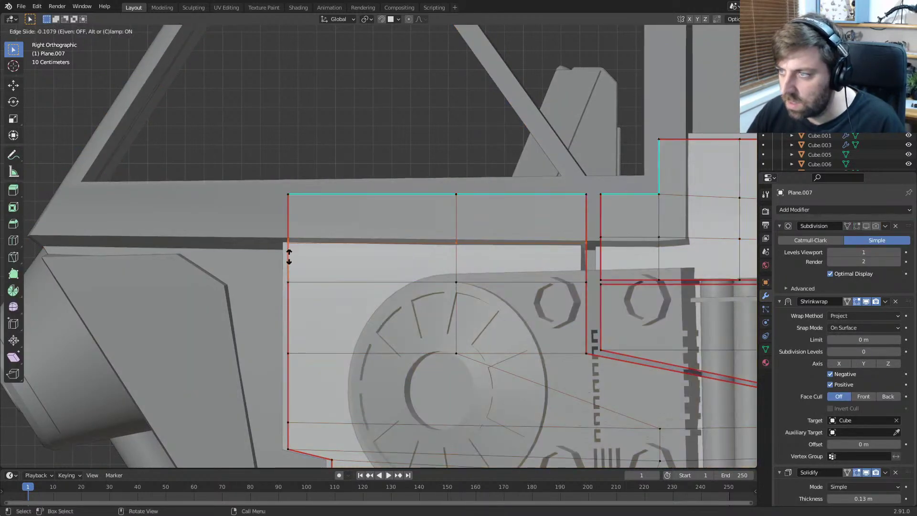
left_click(291, 253)
Step: Examine the side panel's fit beneath the cockpit frame and its mesh layout from an angled view and in right view
middle_click_drag(290, 253, 425, 293)
middle_click_drag(423, 246, 330, 302)
scroll(331, 303, "down", 3)
key("Tab")
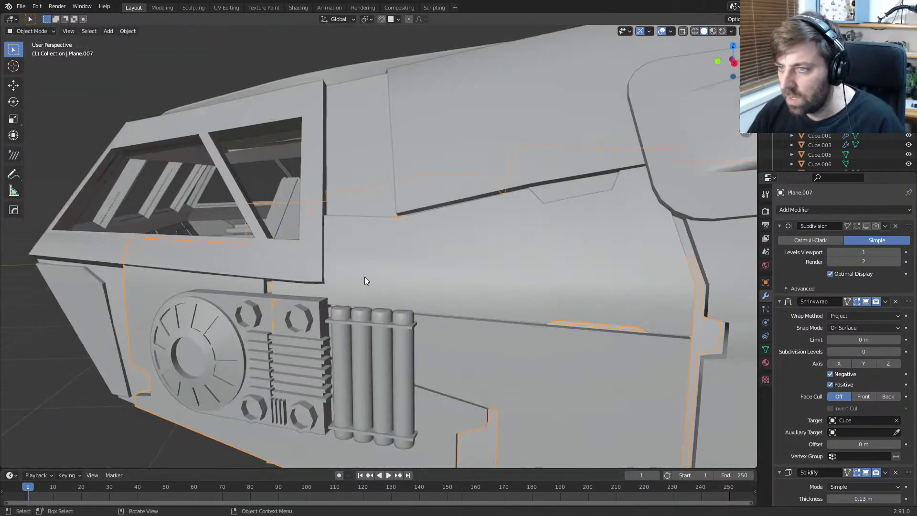
left_click(370, 280)
key("ctrl+z")
key("Tab")
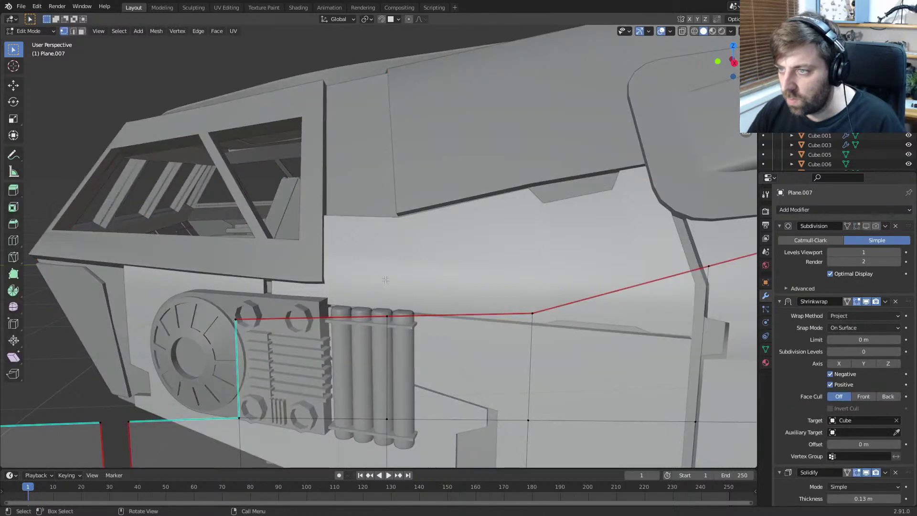
key("KP_3")
scroll(386, 279, "up", 1)
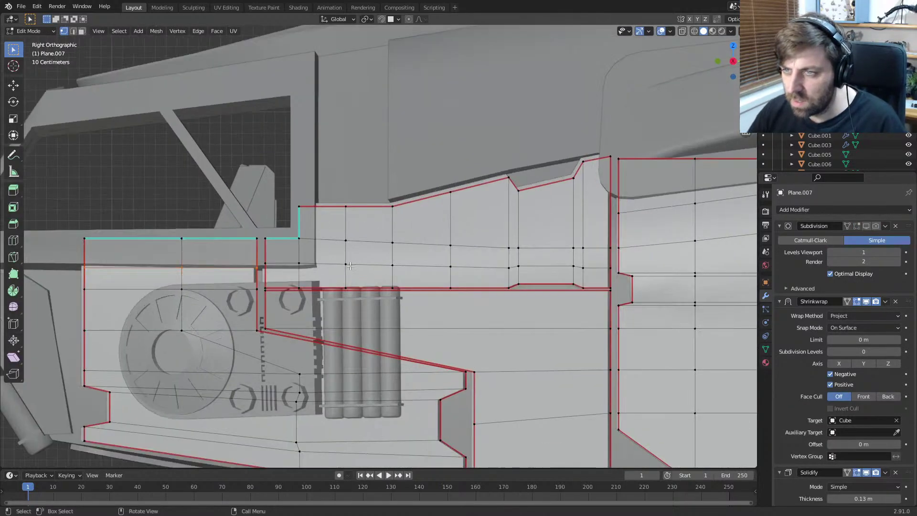
scroll(389, 243, "down", 4)
key("Tab")
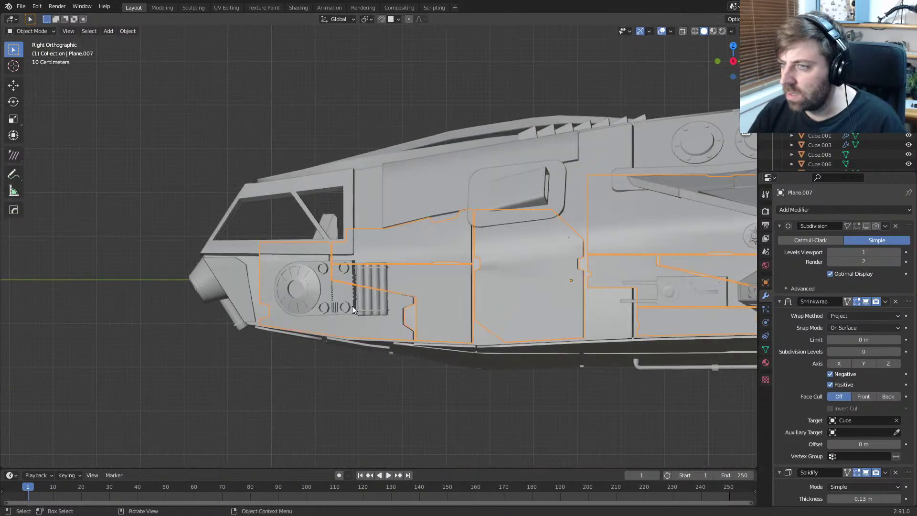
Step: Select the hull panelling on top of the ship and examine its edges around the nose, roof recesses and stepped vents
middle_click_drag(352, 306, 413, 326)
left_click(348, 321)
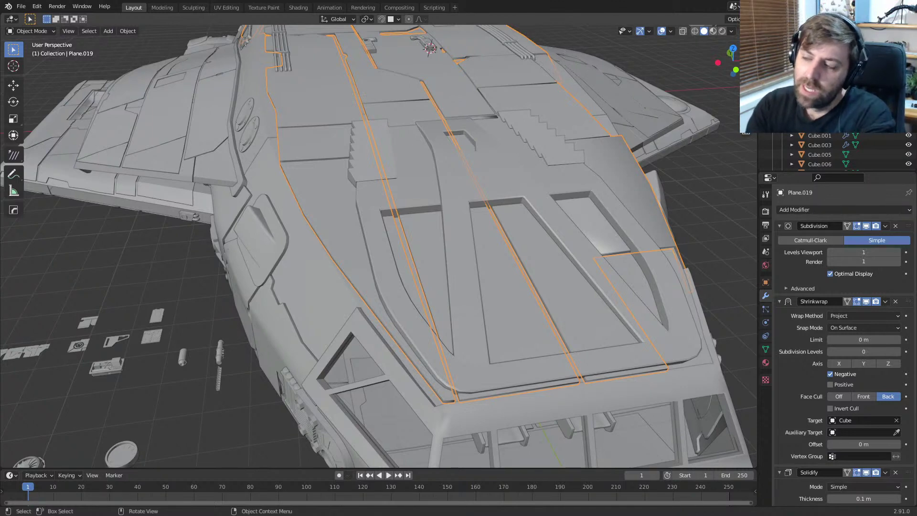
scroll(144, 382, "down", 2)
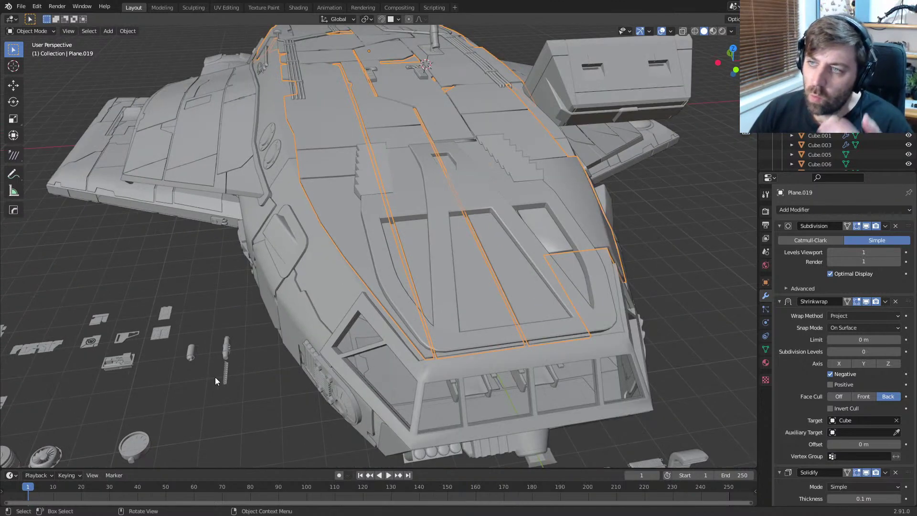
middle_click_drag(264, 366, 211, 370)
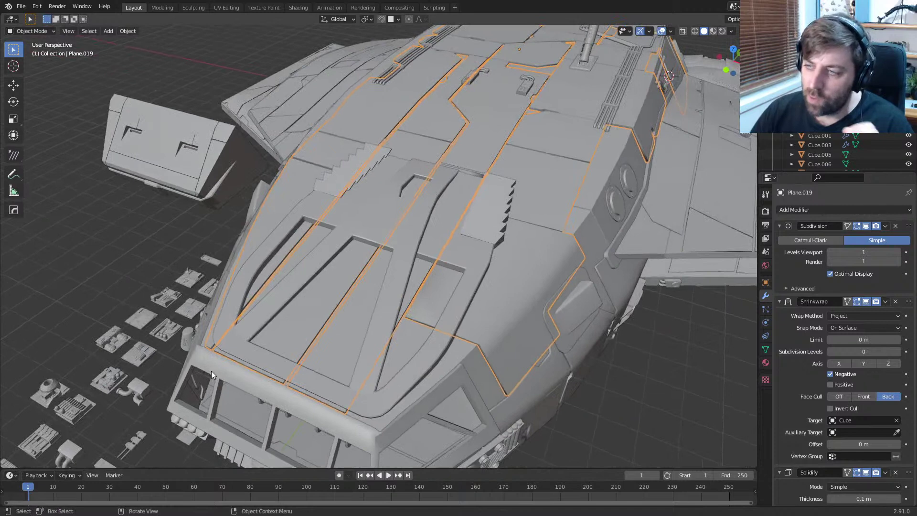
middle_click_drag(333, 341, 385, 300)
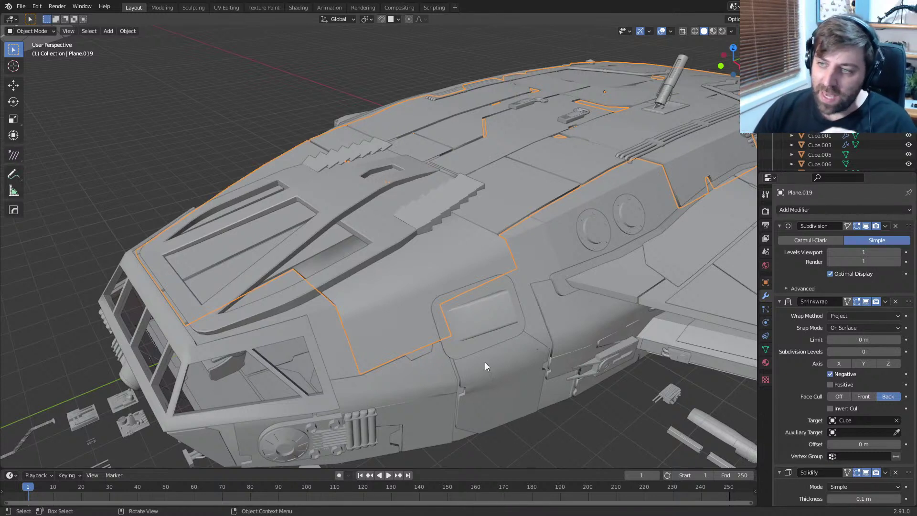
middle_click_drag(448, 302, 431, 288)
scroll(431, 289, "up", 4)
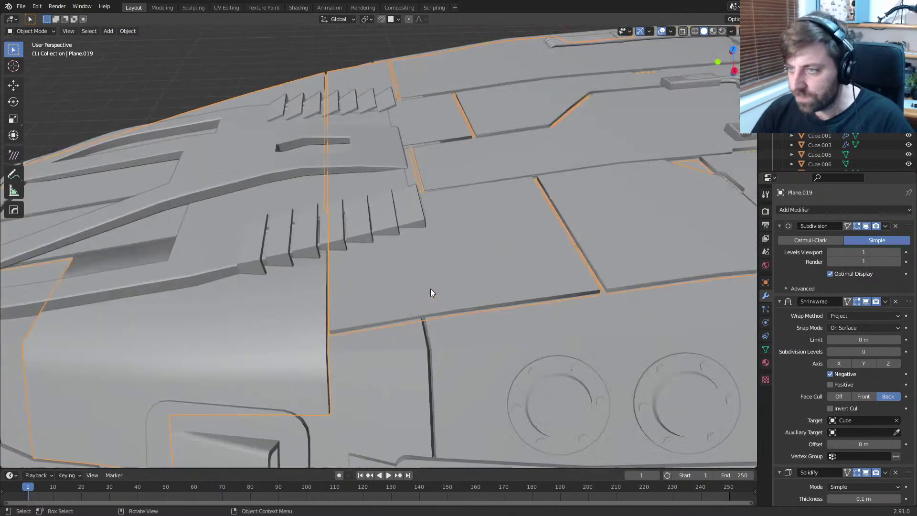
left_click(368, 312)
left_click(383, 283)
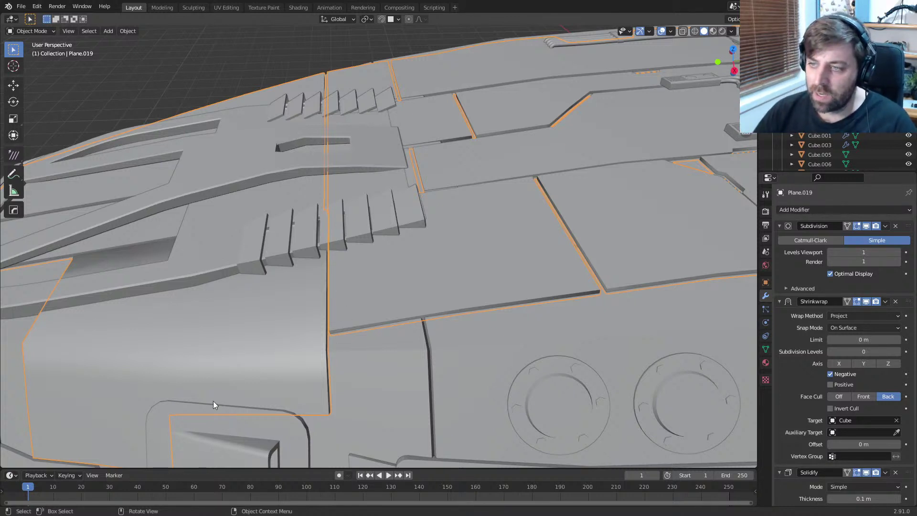
middle_click_drag(216, 391, 345, 349)
scroll(345, 348, "up", 5)
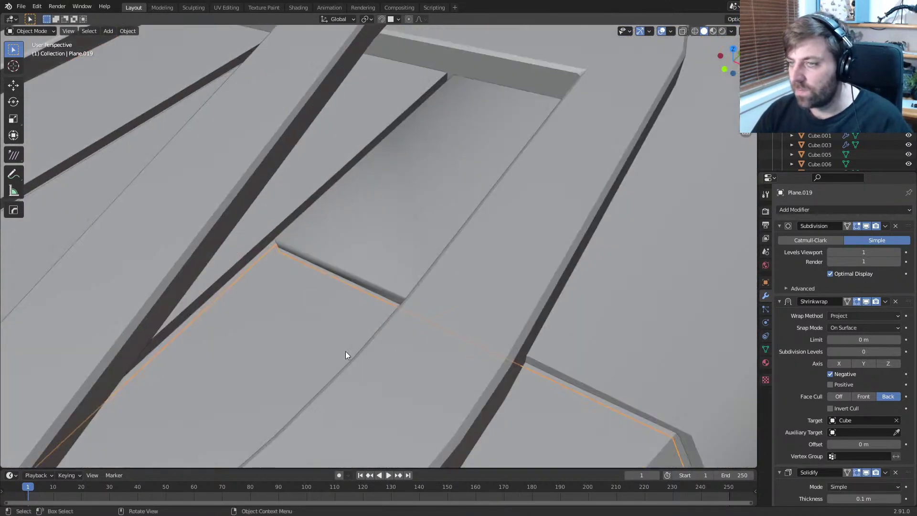
scroll(344, 355, "down", 3)
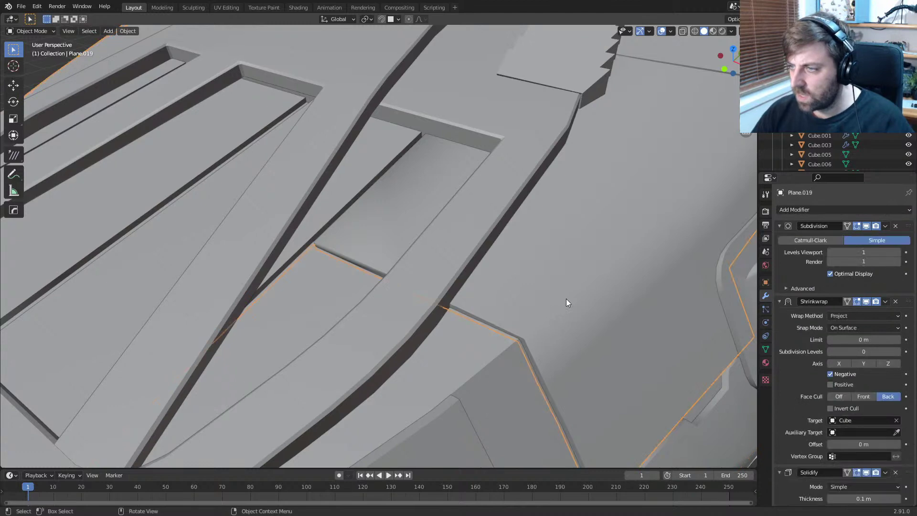
Step: Mark an edge loop of the top hull panelling beside the nose roof recesses as both seam and sharp
key("Tab")
scroll(421, 259, "down", 6)
middle_click_drag(490, 265, 480, 291)
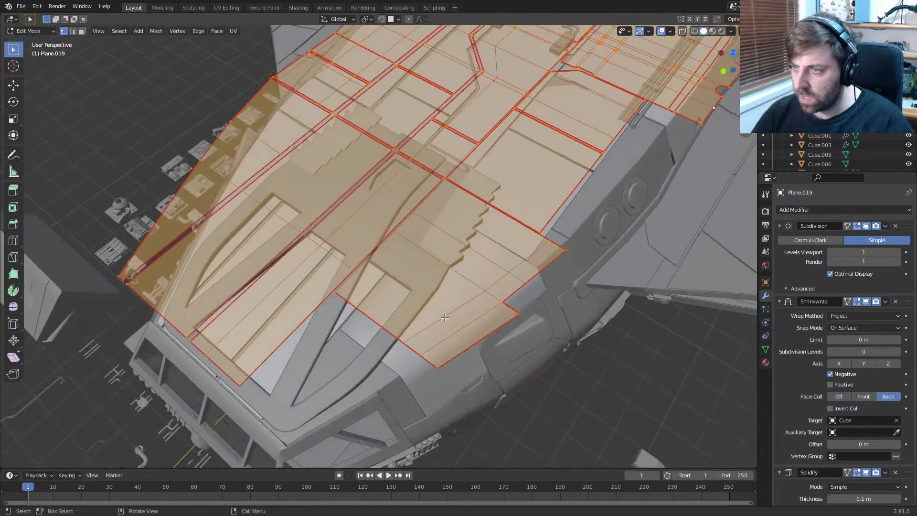
scroll(445, 317, "up", 7)
left_click(364, 275, "alt")
scroll(362, 304, "down", 5)
right_click(362, 304)
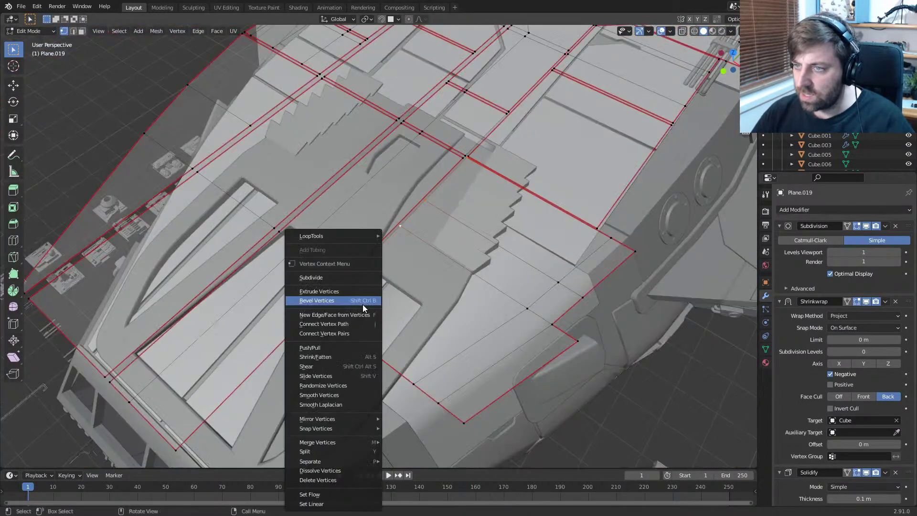
mouse_move(367, 417)
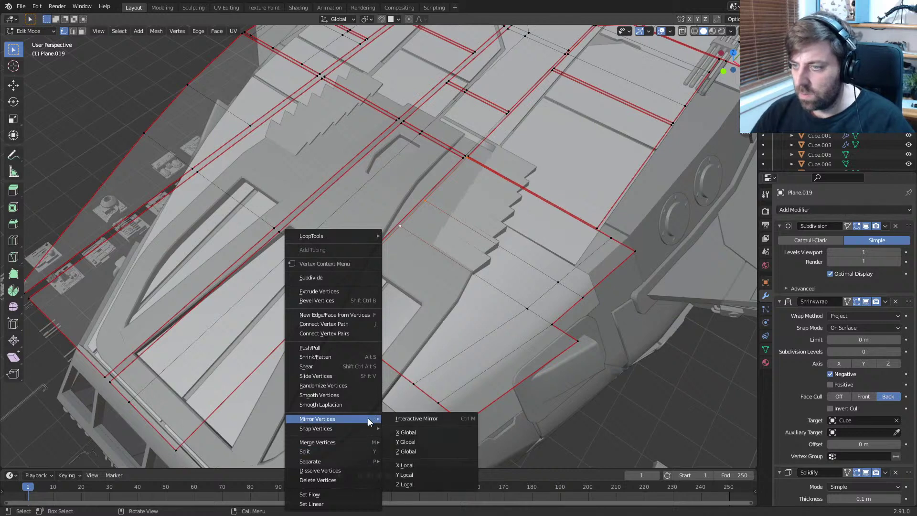
key("ctrl+e")
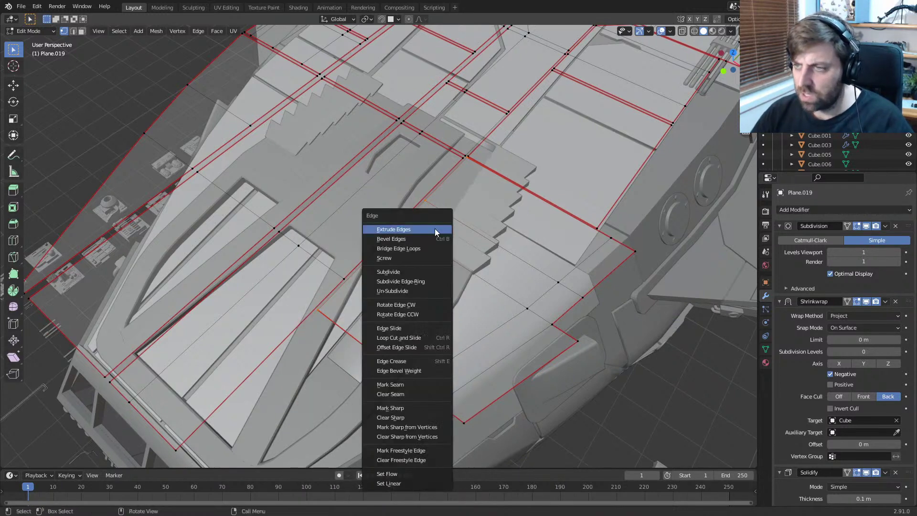
left_click(411, 385)
key("ctrl+e")
left_click(411, 407)
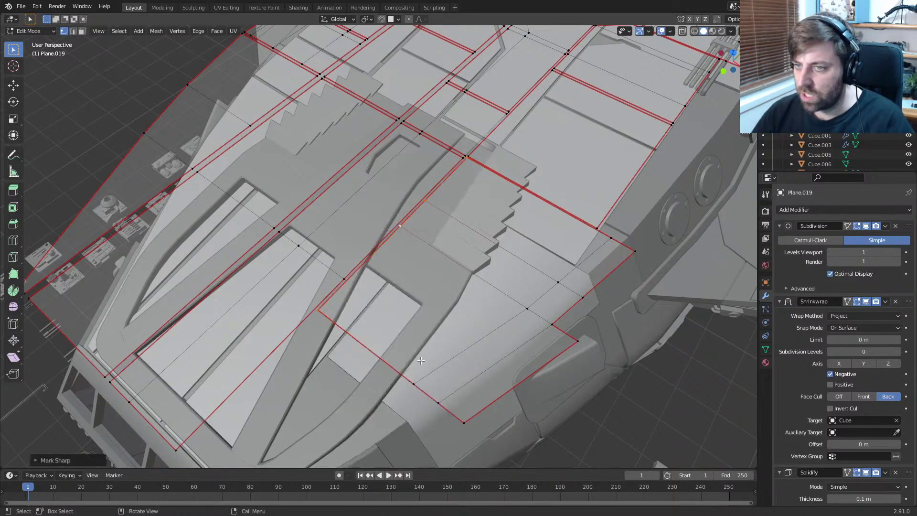
key("Tab")
Step: Examine the panel gaps and surface shading around the rear and underside of the ship's hull
middle_click_drag(422, 343, 461, 359)
scroll(484, 297, "down", 5)
middle_click_drag(485, 296, 335, 275)
middle_click_drag(461, 257, 417, 262)
scroll(416, 262, "up", 5)
middle_click_drag(459, 195, 335, 98)
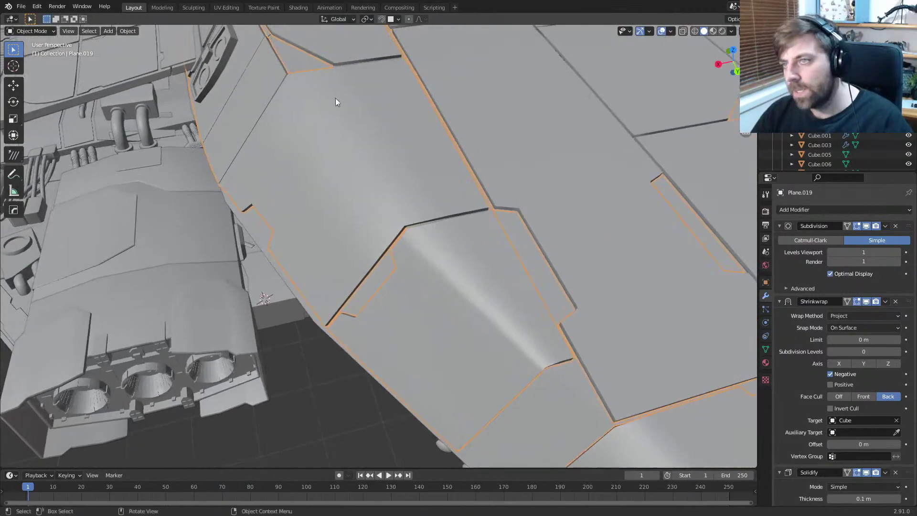
scroll(553, 345, "down", 8)
middle_click_drag(553, 345, 466, 207)
scroll(425, 400, "up", 4)
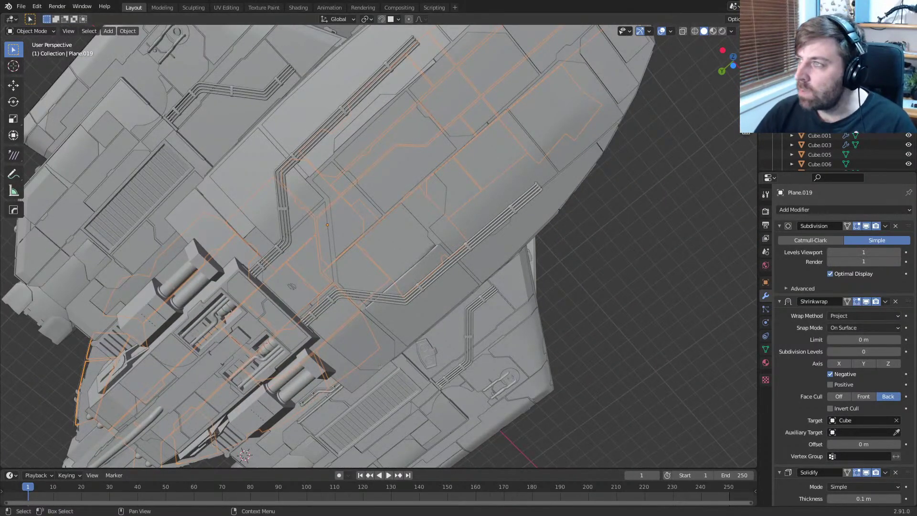
Step: Preview the ship with rendered shading and set the world background colour to light grey
left_click(722, 31)
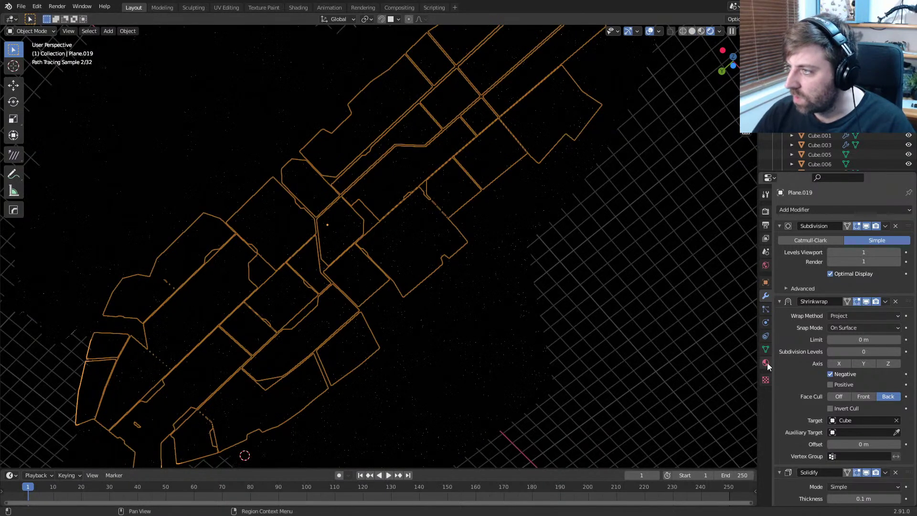
left_click(765, 363)
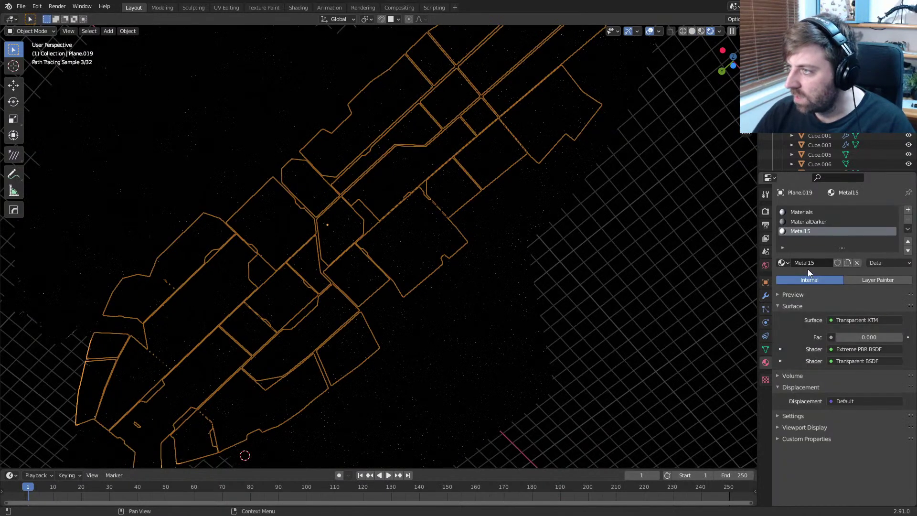
left_click(766, 265)
left_click(873, 268)
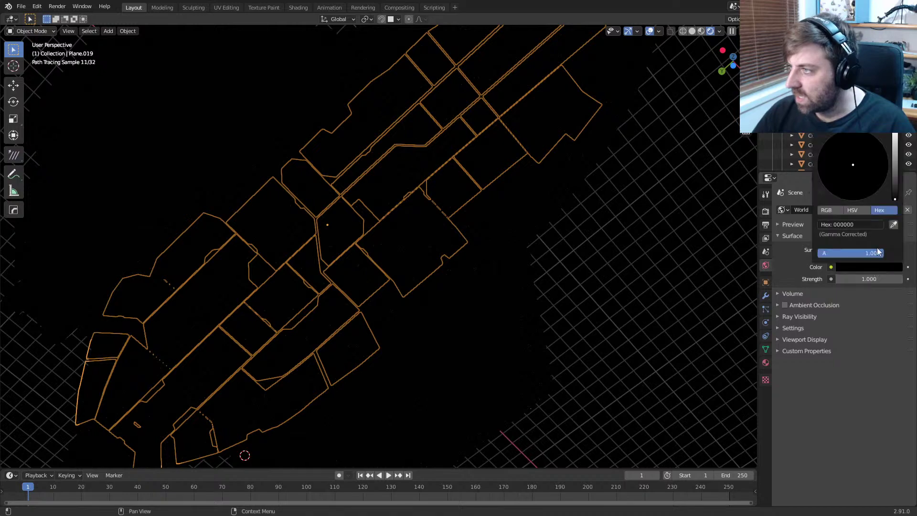
left_click(896, 145)
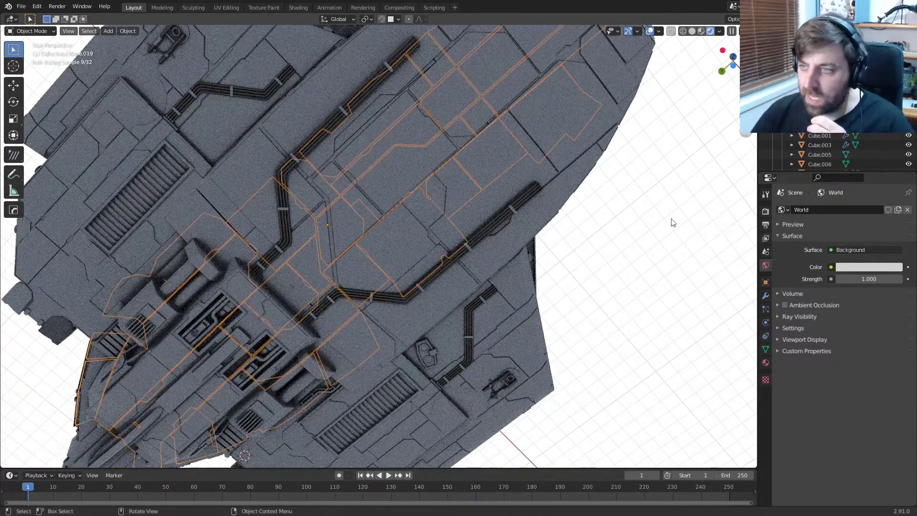
left_click(686, 241)
Step: Examine the rendered underside of the ship with the viewport overlays hidden, and show the overlays again
left_click(649, 31)
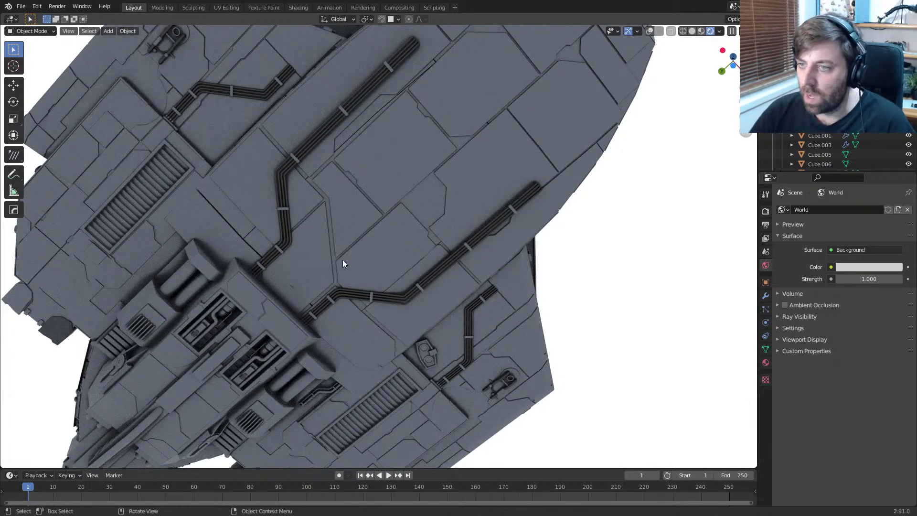
scroll(344, 261, "down", 3)
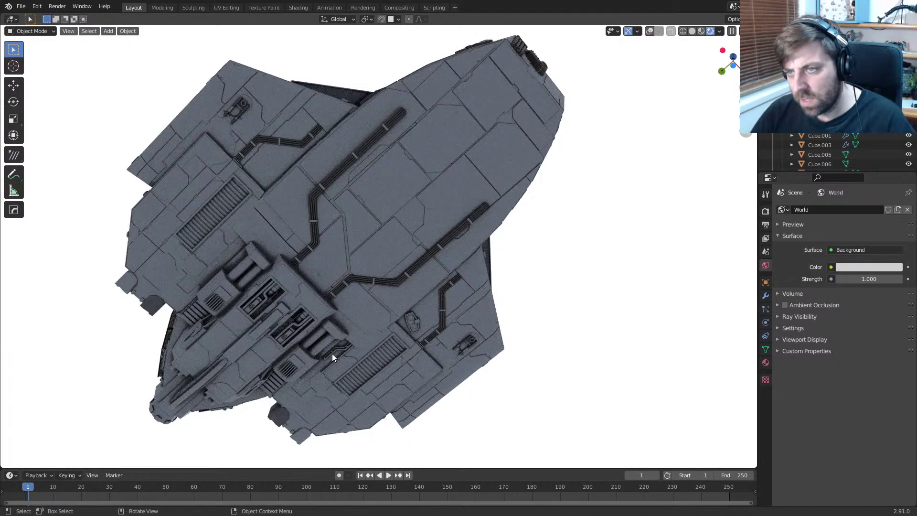
middle_click_drag(349, 350, 631, 46)
left_click(650, 32)
Step: Join the small underside pipes and the hatch detail to the gun detail near the wing edge as one object
middle_click_drag(455, 250, 460, 191, "shift")
scroll(470, 206, "up", 3)
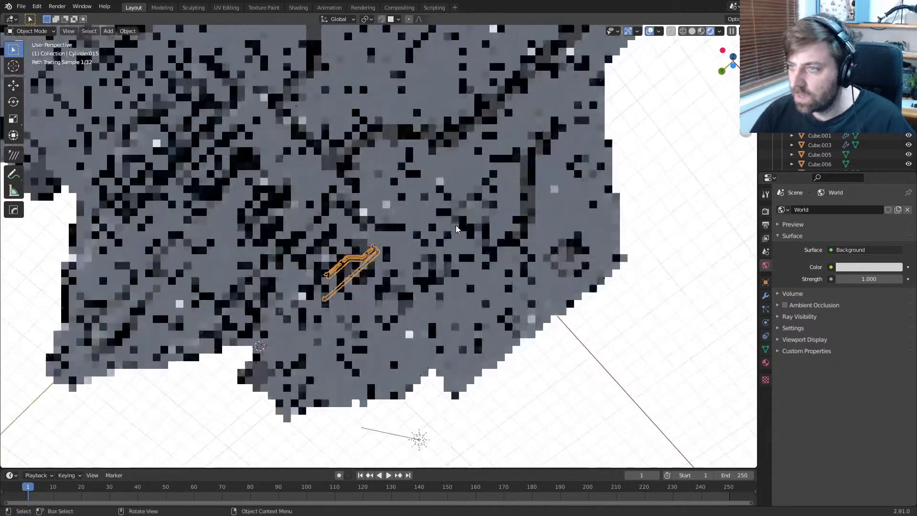
left_click(481, 223, "shift")
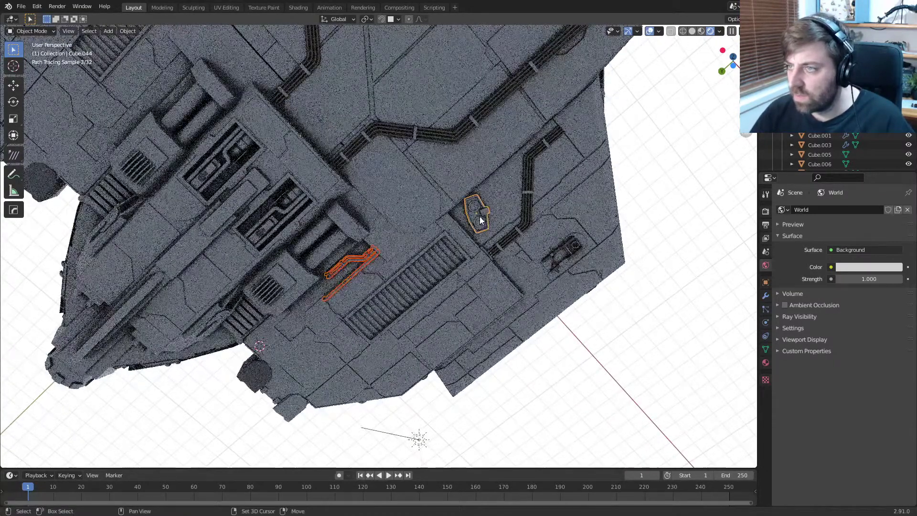
left_click(565, 251, "shift")
scroll(563, 252, "down", 3)
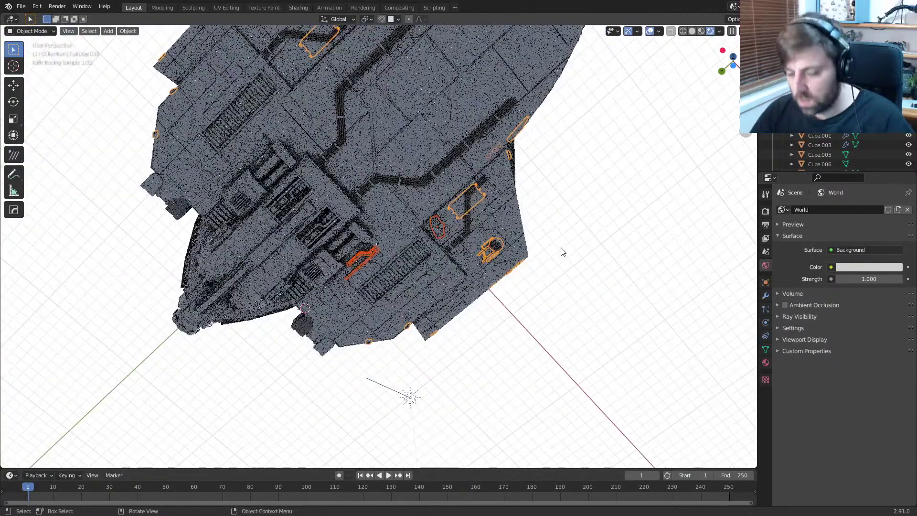
key("ctrl+j")
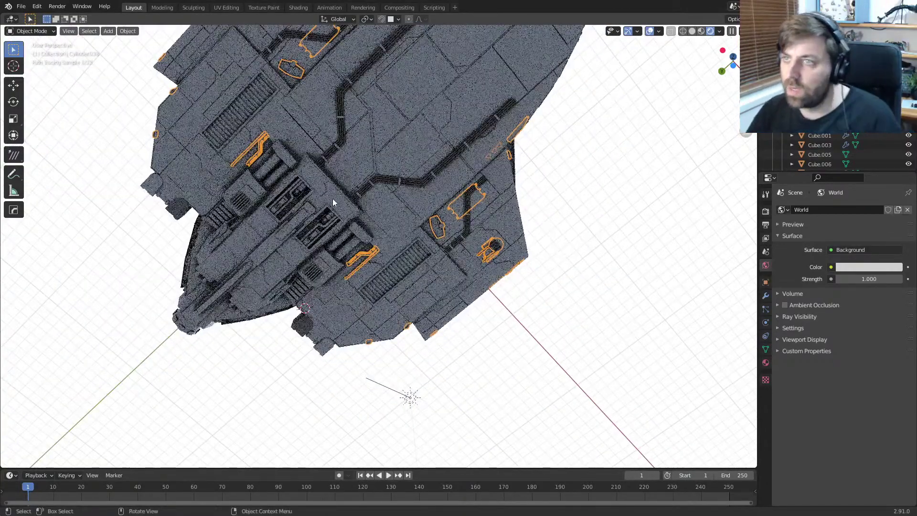
middle_click_drag(325, 160, 349, 201, "shift")
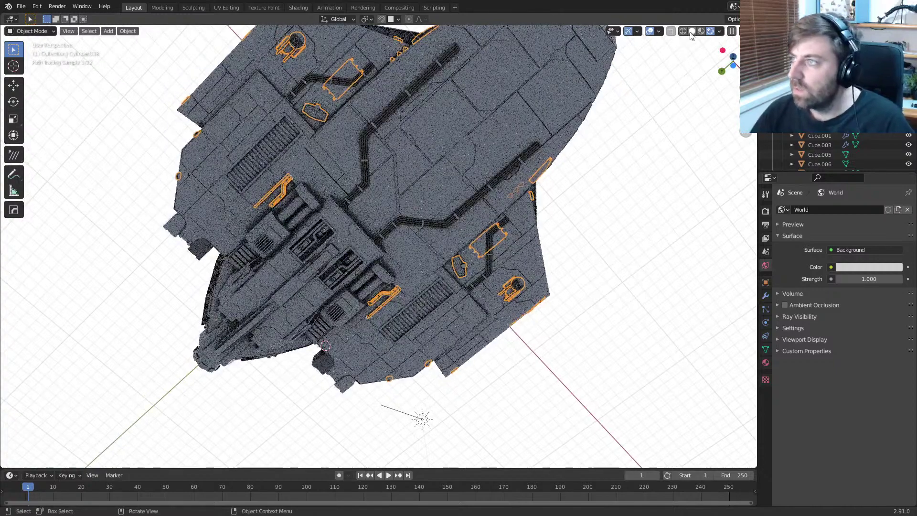
Step: Return the viewport to solid shading and look over the cockpit and nose of the ship
left_click(692, 31)
middle_click_drag(521, 219, 420, 253)
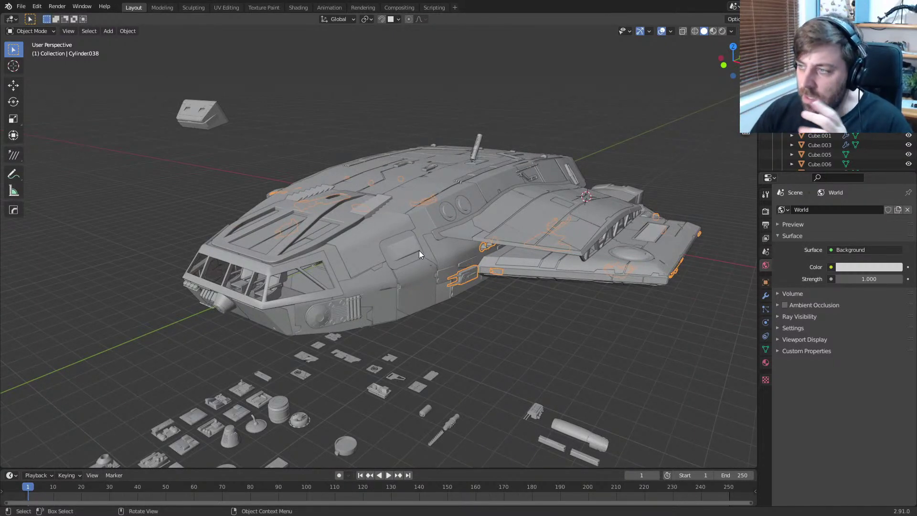
scroll(302, 285, "up", 5)
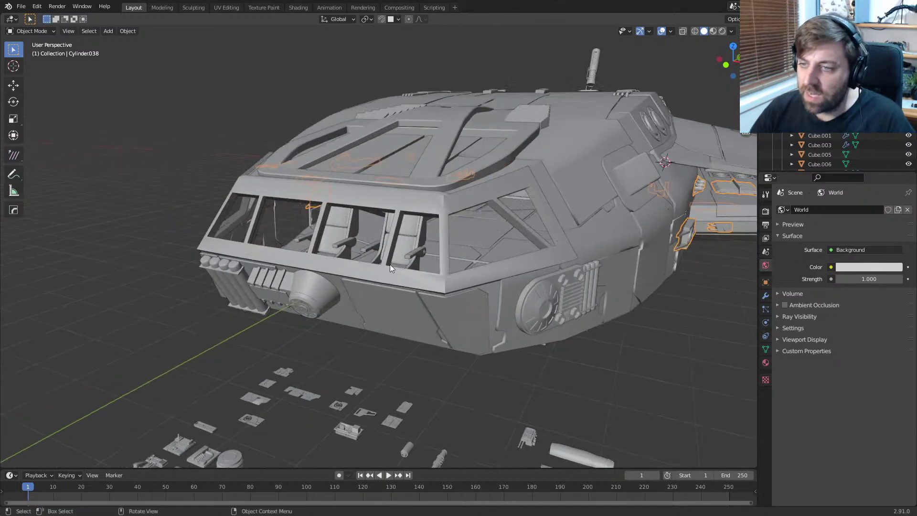
middle_click_drag(343, 265, 450, 256)
Step: Mark the outer boundary edges of the front nose panels (Plane.014) as sharp
left_click(540, 234)
key("Tab")
scroll(516, 255, "up", 2)
middle_click_drag(517, 255, 399, 293)
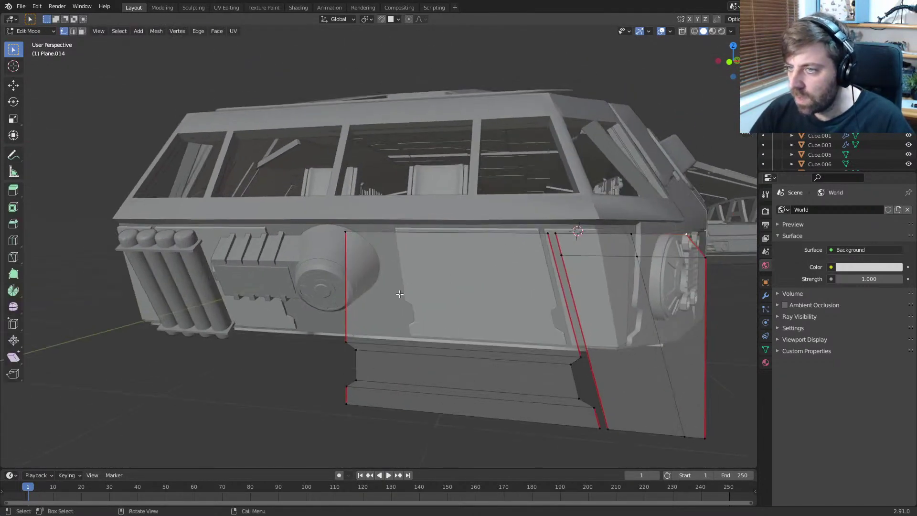
key("2")
left_click(436, 235, "alt")
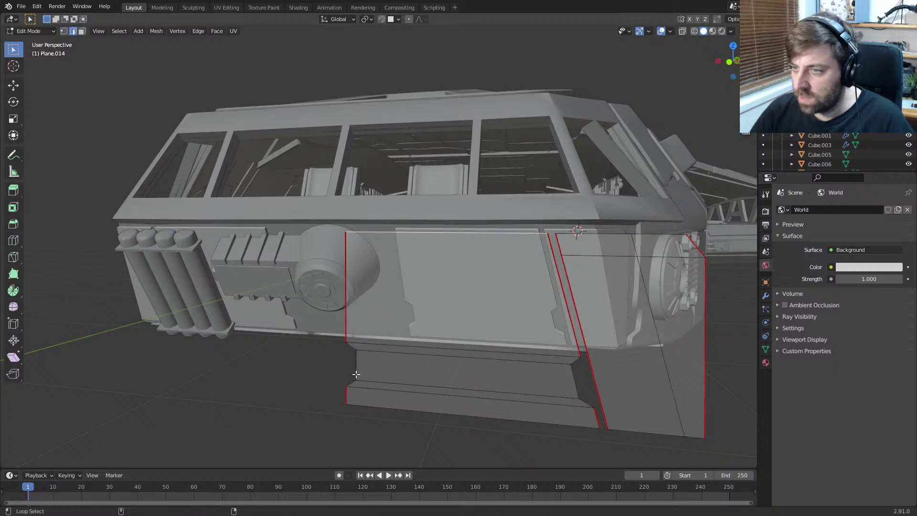
left_click(357, 374, "alt+shift")
left_click(566, 376, "alt+shift")
left_click(586, 433, "alt+shift")
left_click(663, 429, "alt+shift")
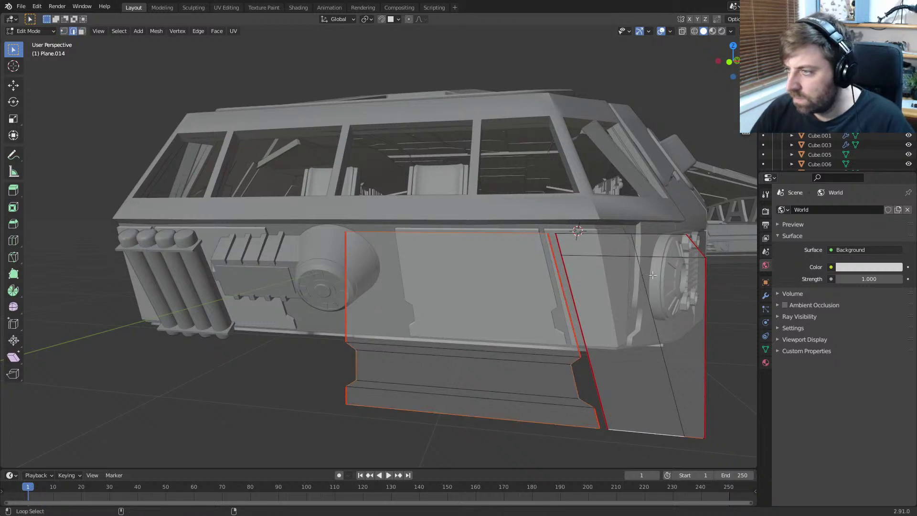
left_click(642, 232, "alt+shift")
middle_click_drag(651, 244, 638, 250)
right_click(378, 285)
left_click(378, 285)
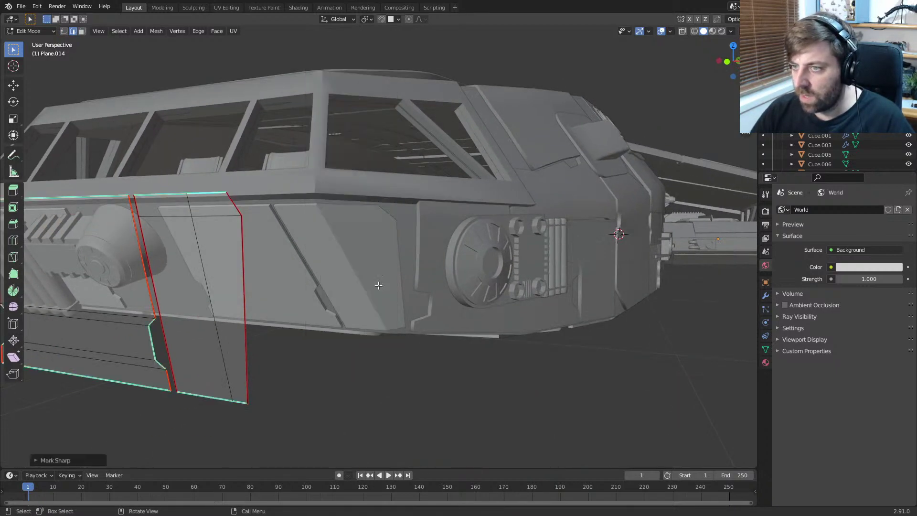
Step: Mark the same nose panel boundary edges as seams, check the result in Object Mode and clear the edge selection
right_click(378, 285)
left_click(372, 261)
scroll(254, 295, "down", 5)
middle_click_drag(254, 295, 468, 267)
scroll(511, 263, "up", 4)
key("Tab")
key("Tab")
key("alt+a")
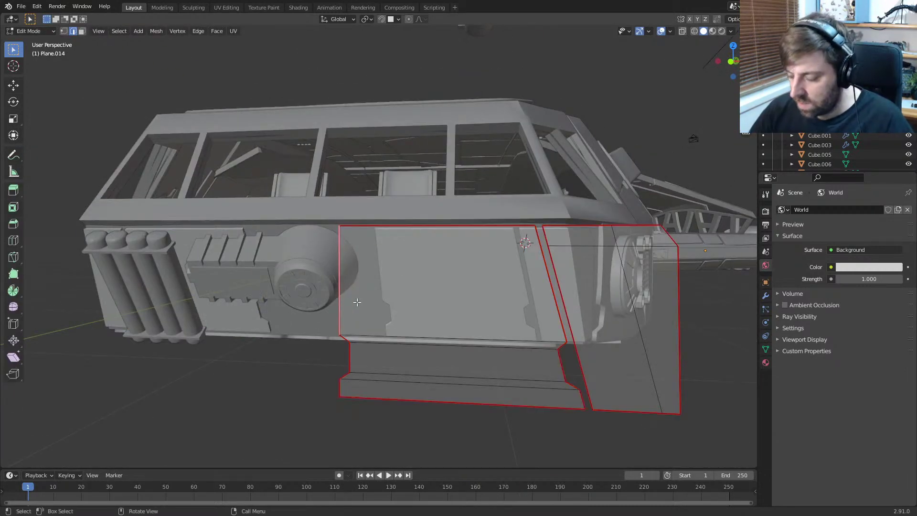
Step: In front view, duplicate the front nose panel's inner vertical edge and offset the copy slightly along X towards the ship's centre
key("ctrl+KP_3")
key("ctrl+KP_1")
key("ctrl+KP_2")
key("ctrl+KP_3")
key("ctrl+KP_1")
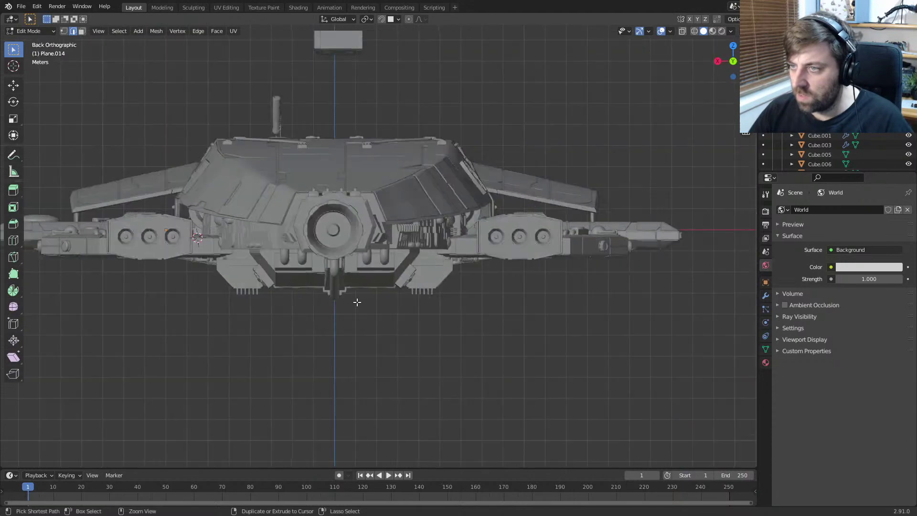
key("KP_1")
scroll(355, 302, "up", 7)
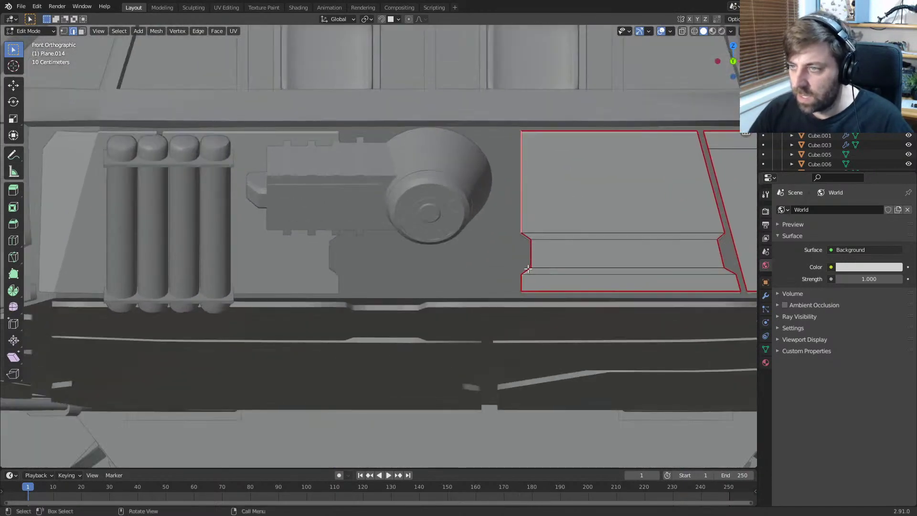
key("g")
key("x")
left_click(523, 267)
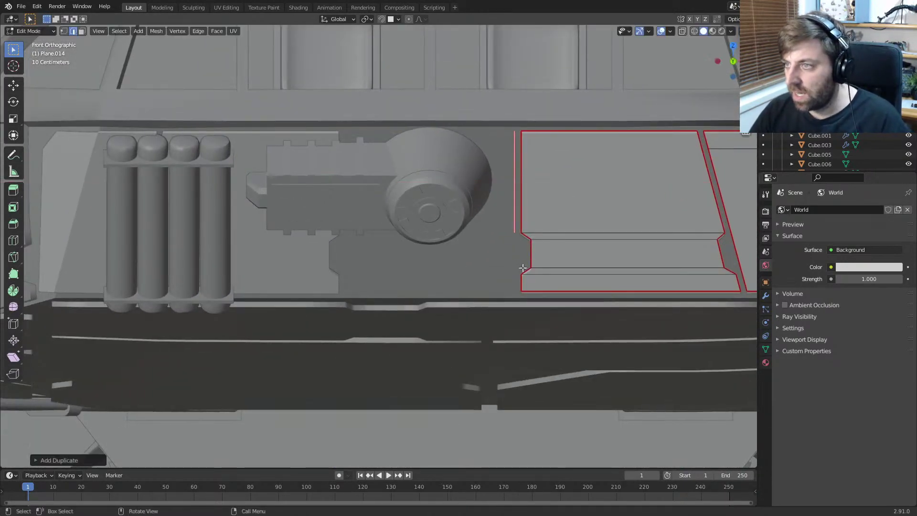
Step: Move the copied edge's lower vertex about 0.54 m down along Z, level with the bottom of the neighbouring panel
key("1")
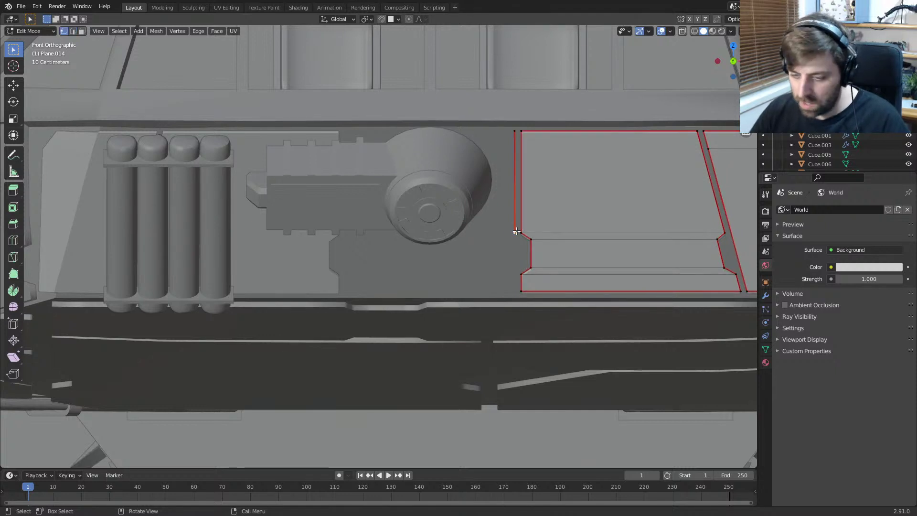
left_click(516, 231)
key("g")
key("z")
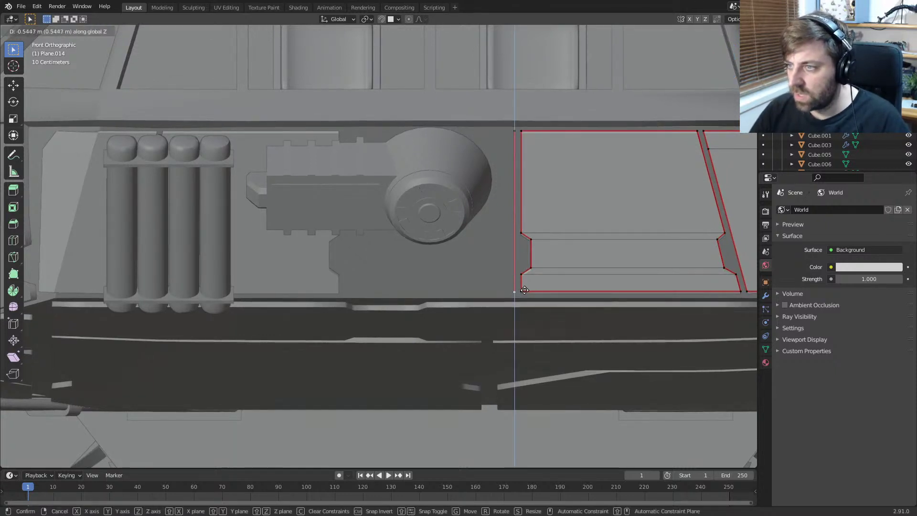
left_click(524, 290)
Step: Enable clipping in the Mirror modifier and extrude the new edge along X to the centre line to form the middle nose panel
key("ctrl+l")
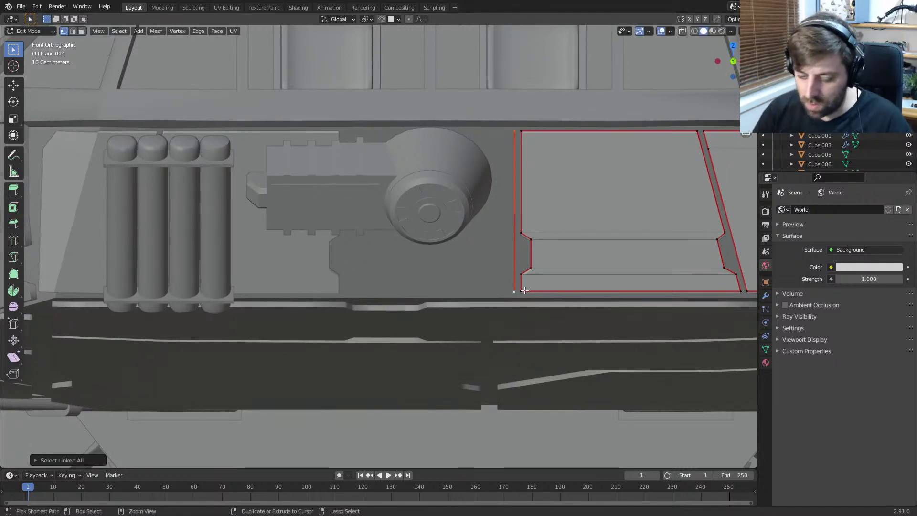
left_click(766, 295)
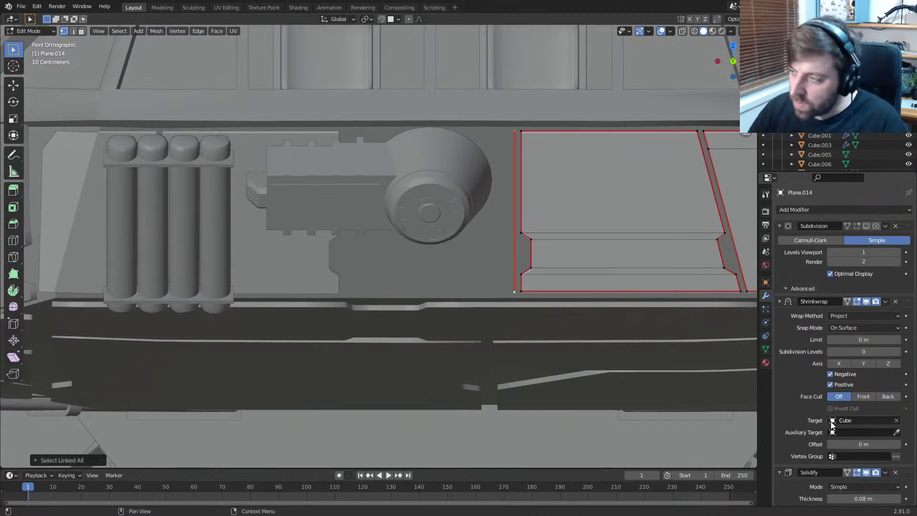
scroll(829, 393, "down", 10)
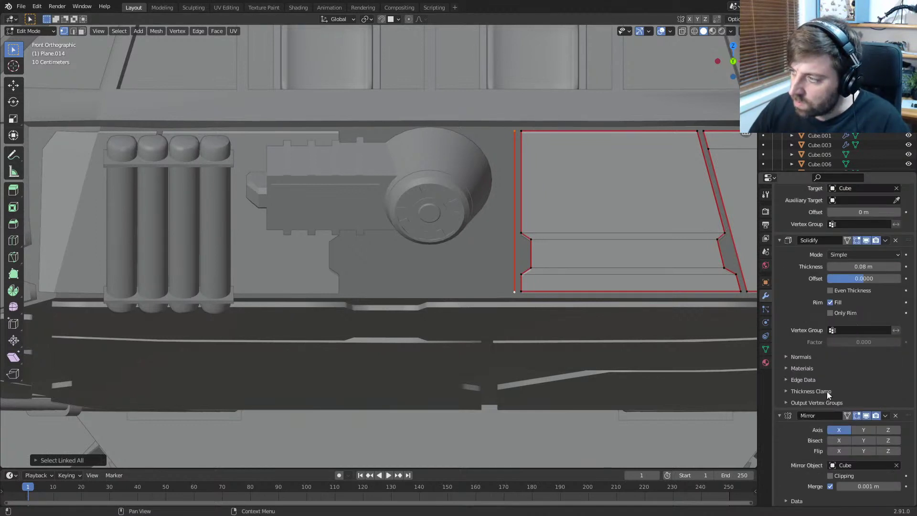
left_click(830, 475)
key("e")
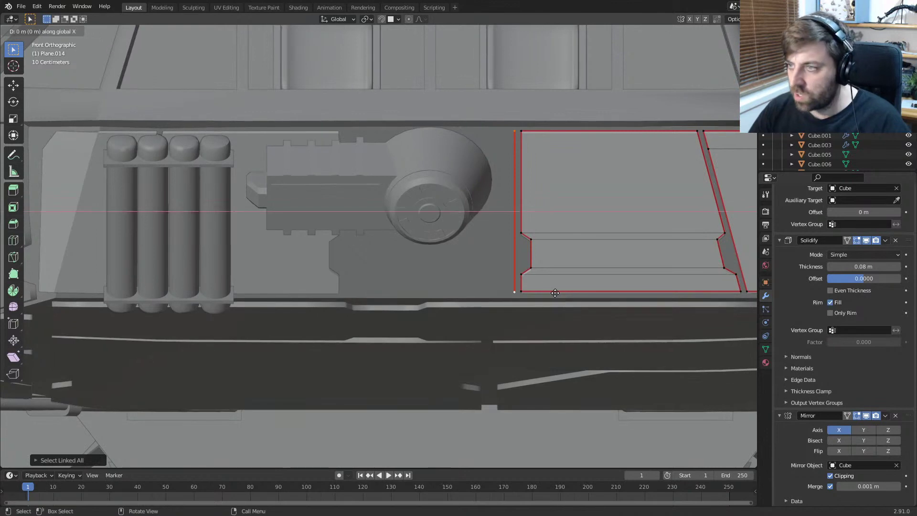
left_click(404, 293)
scroll(404, 292, "down", 2)
key("Tab")
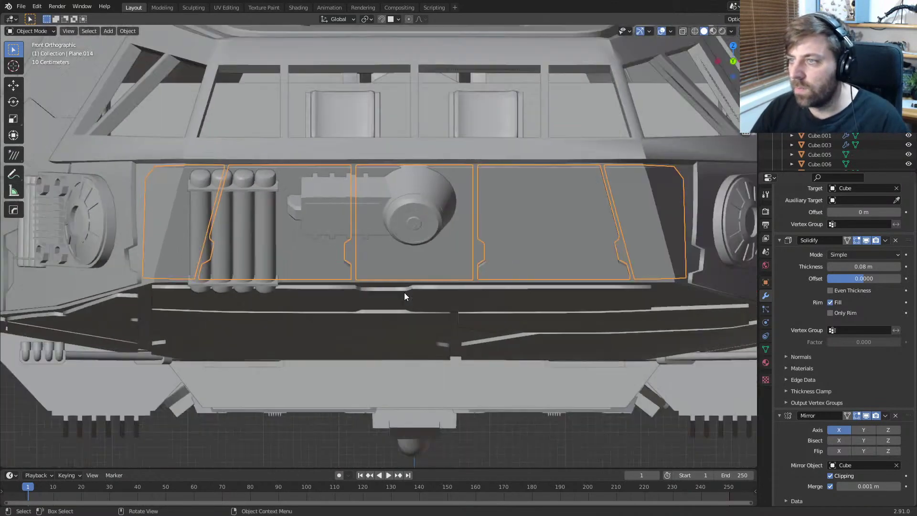
Step: Add a horizontal loop cut near the top of the middle nose panel and move its upper outer corner inward to form a chamfer
key("Tab")
scroll(403, 292, "down", 2)
scroll(409, 283, "up", 4)
scroll(409, 281, "down", 1)
key("ctrl+r")
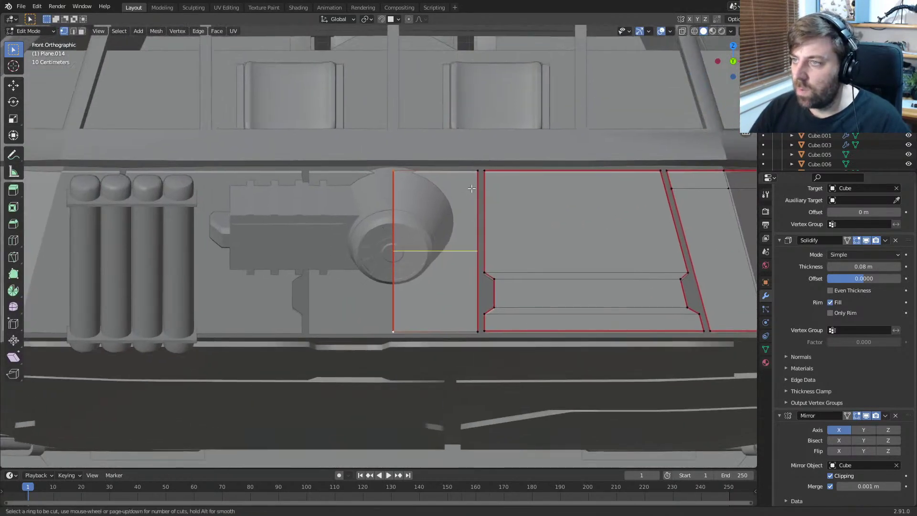
left_click(432, 256)
left_click(474, 163)
left_click(474, 162)
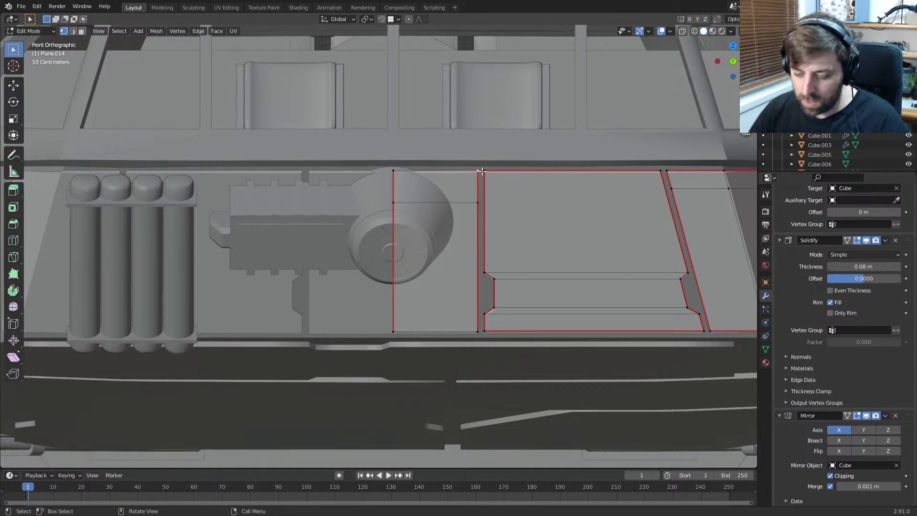
key("g")
left_click(448, 173)
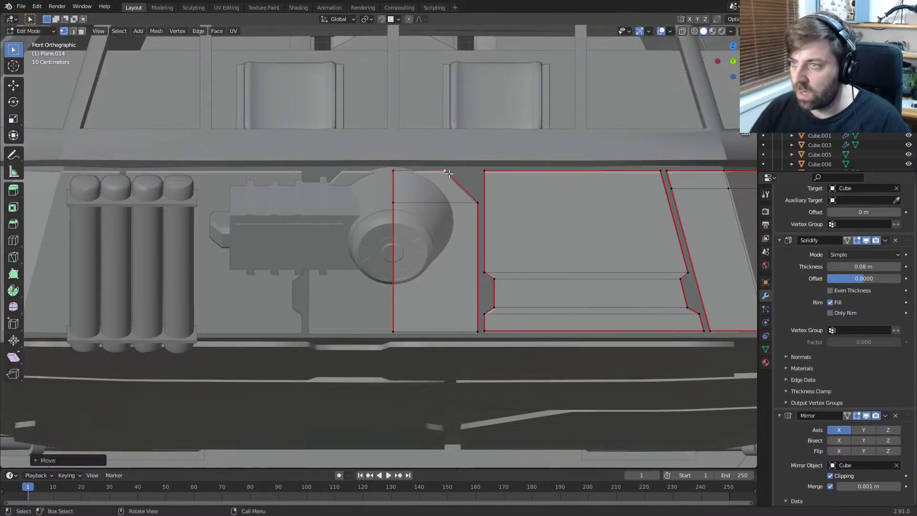
key("Tab")
Step: Examine the ship's side, underside, rear and top for areas that need more detail
scroll(454, 240, "down", 5)
middle_click_drag(445, 233, 404, 227)
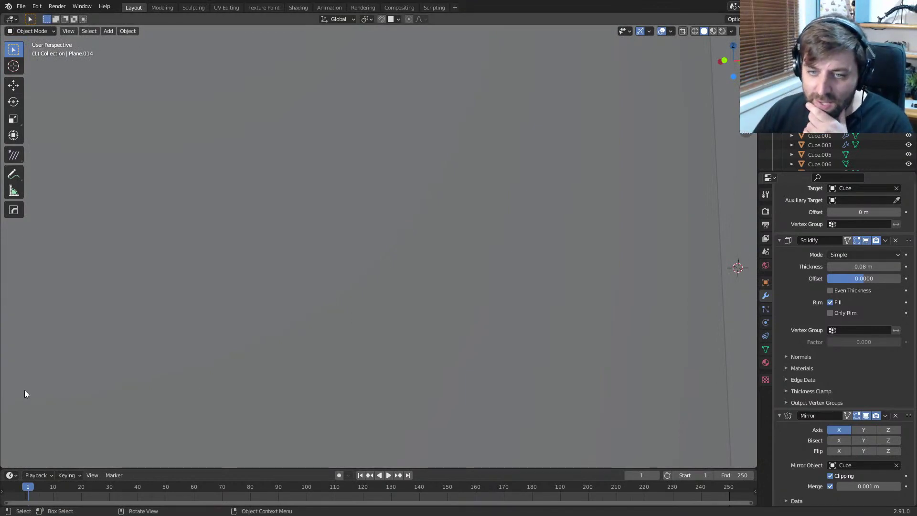
scroll(27, 382, "down", 6)
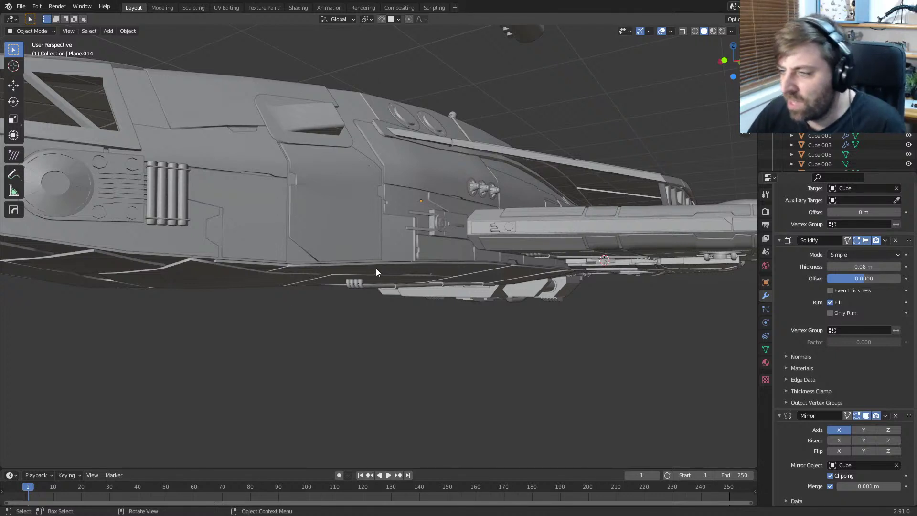
middle_click_drag(348, 251, 340, 254)
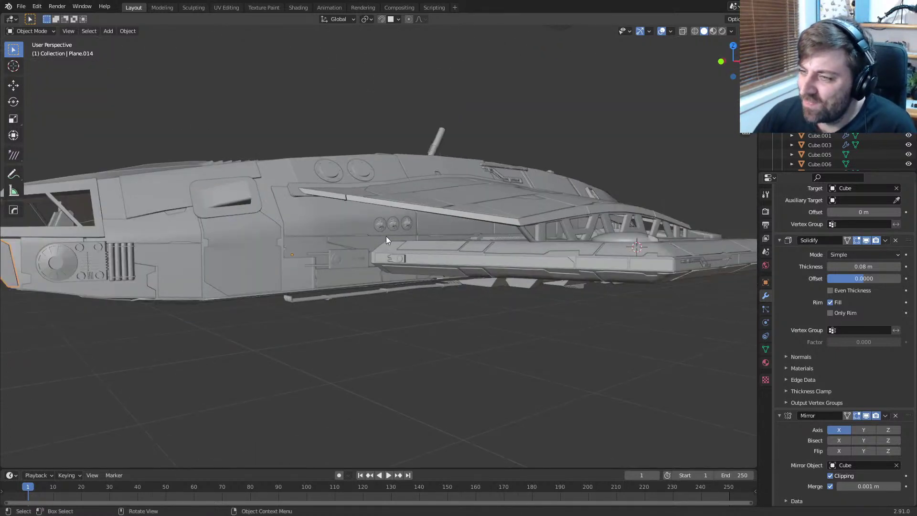
middle_click_drag(422, 270, 403, 219)
scroll(400, 221, "down", 1)
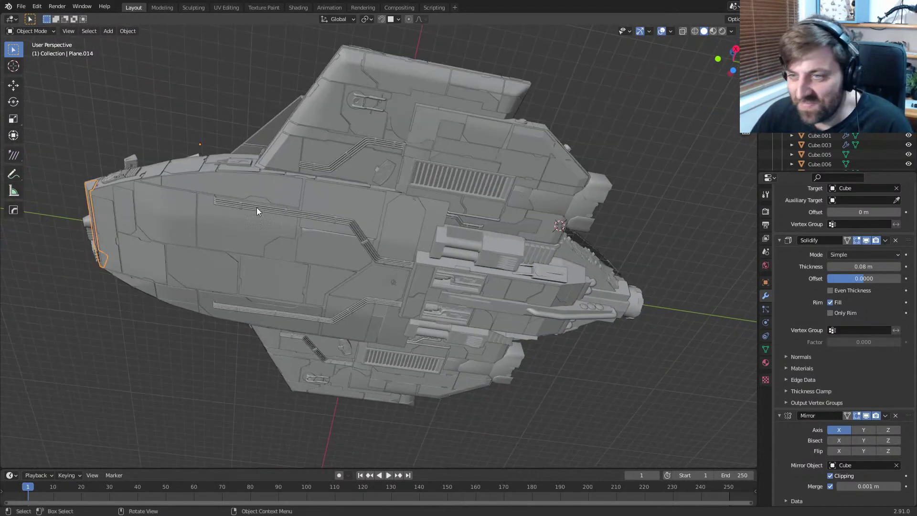
middle_click_drag(299, 229, 366, 214, "shift")
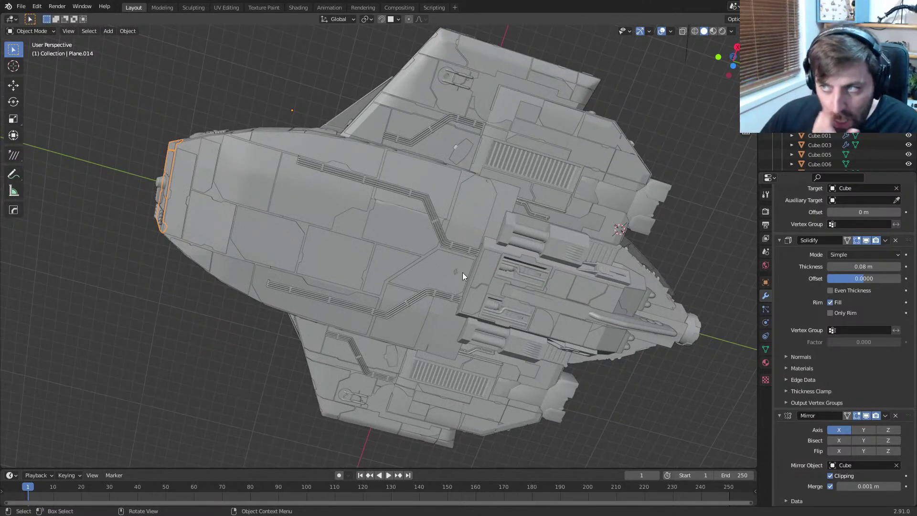
middle_click_drag(462, 272, 359, 351)
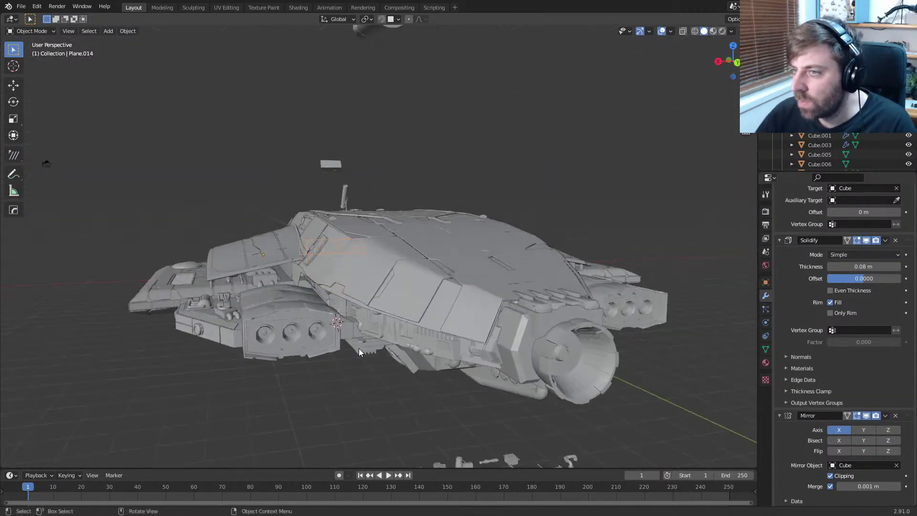
scroll(360, 349, "down", 2)
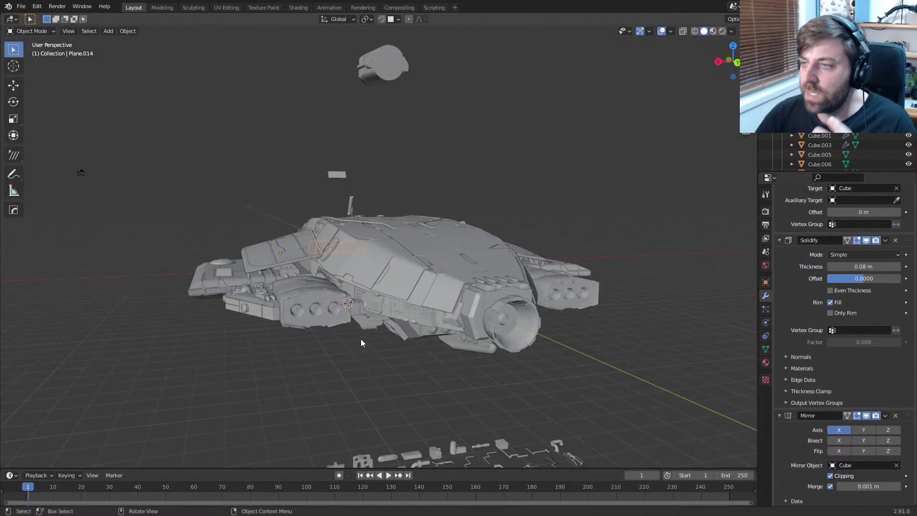
middle_click_drag(360, 339, 494, 333)
scroll(430, 305, "up", 2)
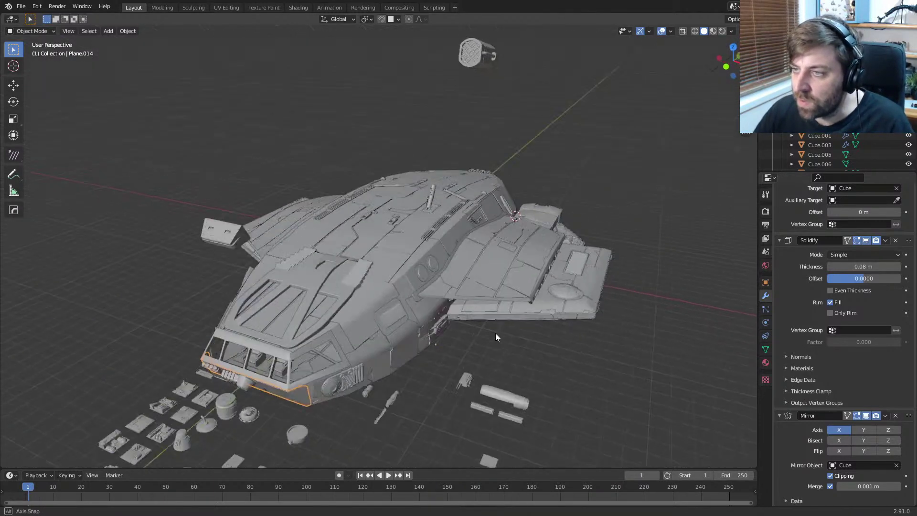
scroll(494, 333, "down", 2)
middle_click_drag(426, 313, 439, 299)
Step: Browse the detail parts laid out beside the ship for a suitable pipe piece
left_click(333, 224)
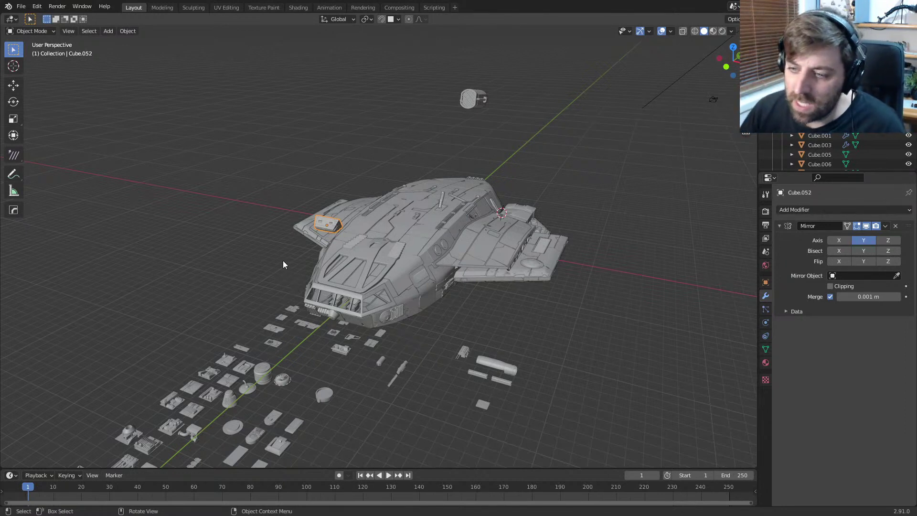
left_click_drag(288, 402, 288, 398, "shift")
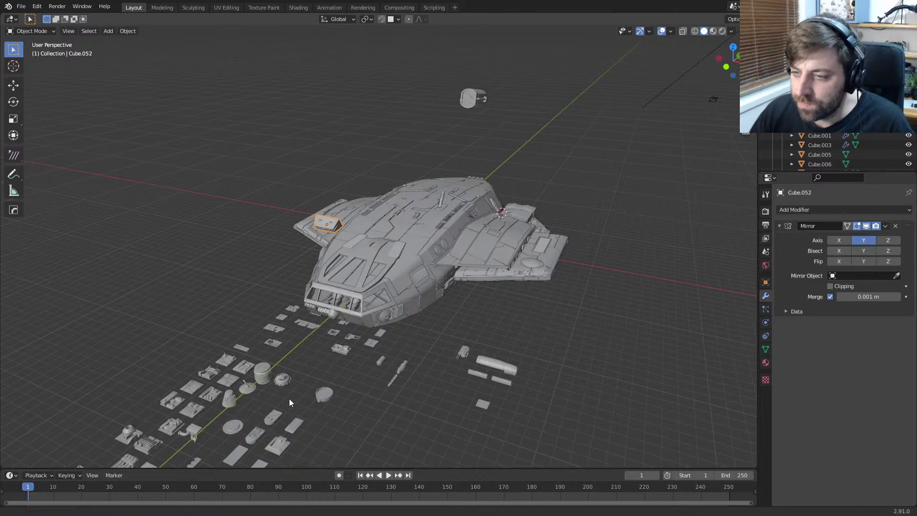
middle_click_drag(288, 398, 330, 248, "shift")
left_click(260, 380)
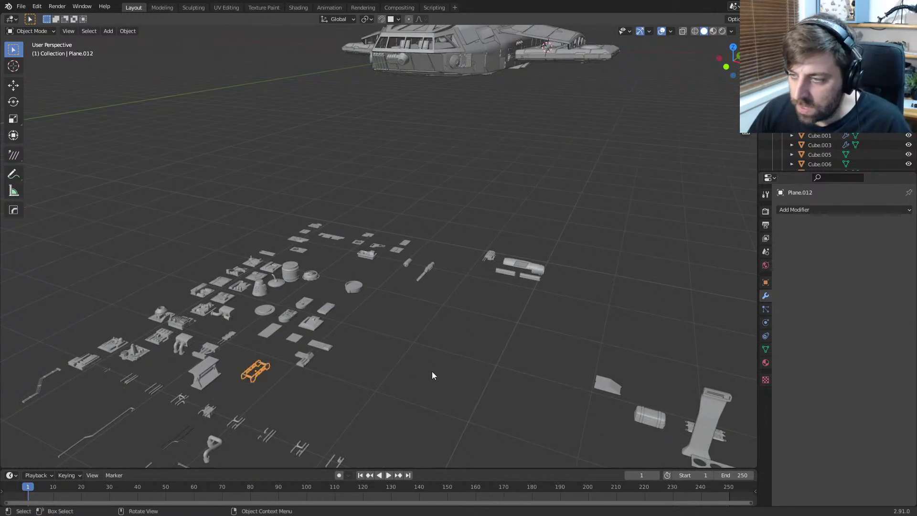
middle_click_drag(446, 371, 491, 162, "shift")
middle_click_drag(394, 249, 376, 276)
middle_click_drag(297, 305, 397, 334, "shift")
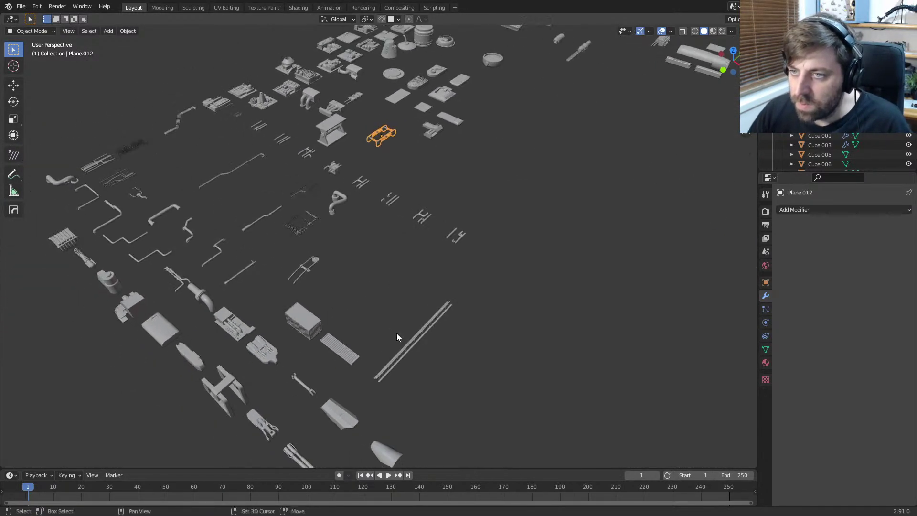
scroll(382, 329, "up", 5)
middle_click_drag(220, 273, 423, 329, "shift")
scroll(334, 310, "up", 1)
middle_click_drag(279, 302, 287, 303)
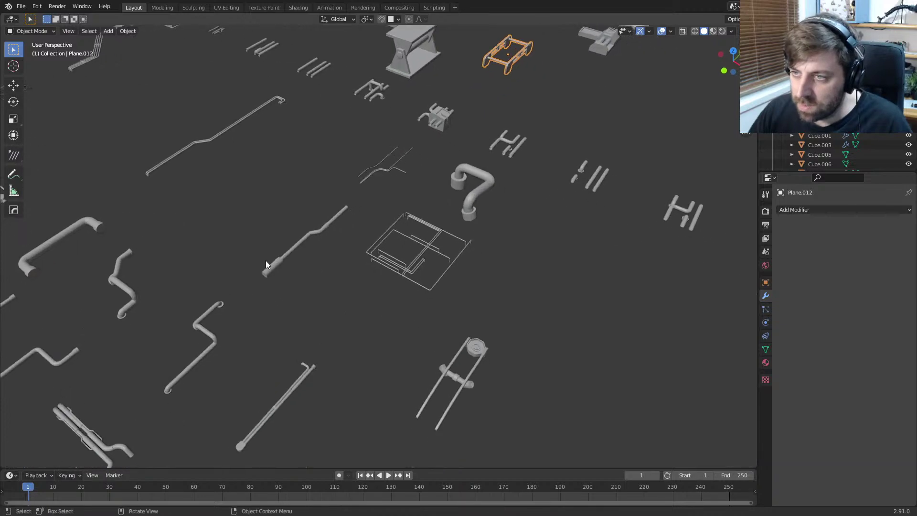
Step: Pick the bent pipe part with the thick end and place it on the hull side under the wing, beside the three round details
left_click(266, 262)
middle_click_drag(277, 260, 437, 267, "shift")
scroll(436, 268, "up", 5)
scroll(437, 267, "down", 14)
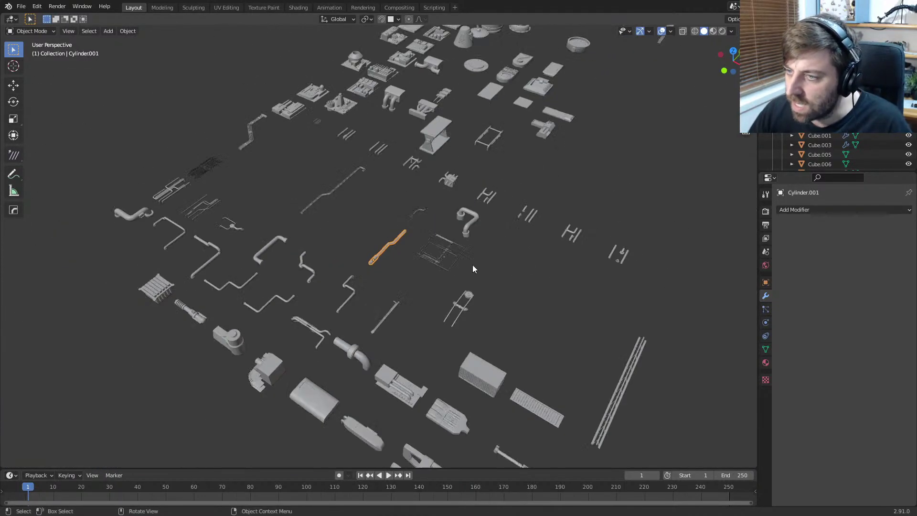
middle_click_drag(544, 196, 486, 153)
middle_click_drag(583, 151, 397, 262, "shift")
scroll(485, 240, "up", 8)
middle_click_drag(400, 222, 443, 213, "shift")
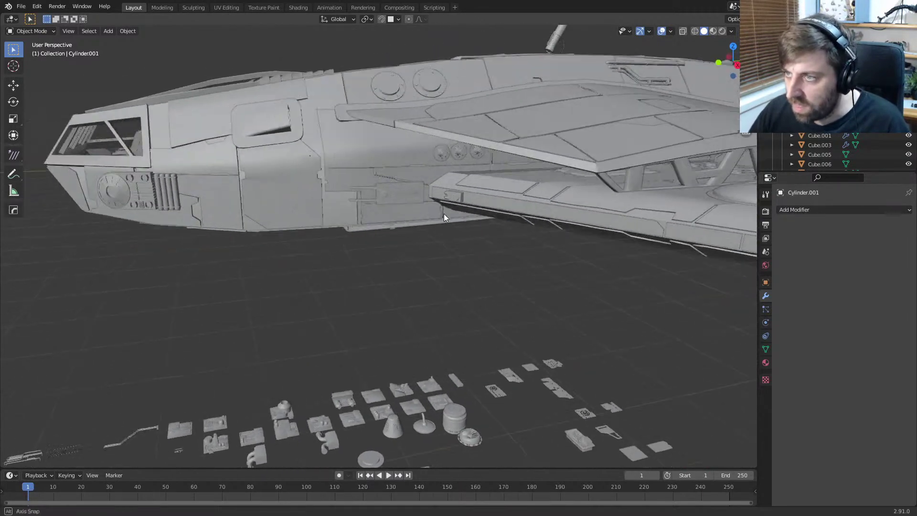
middle_click_drag(502, 193, 445, 192, "shift")
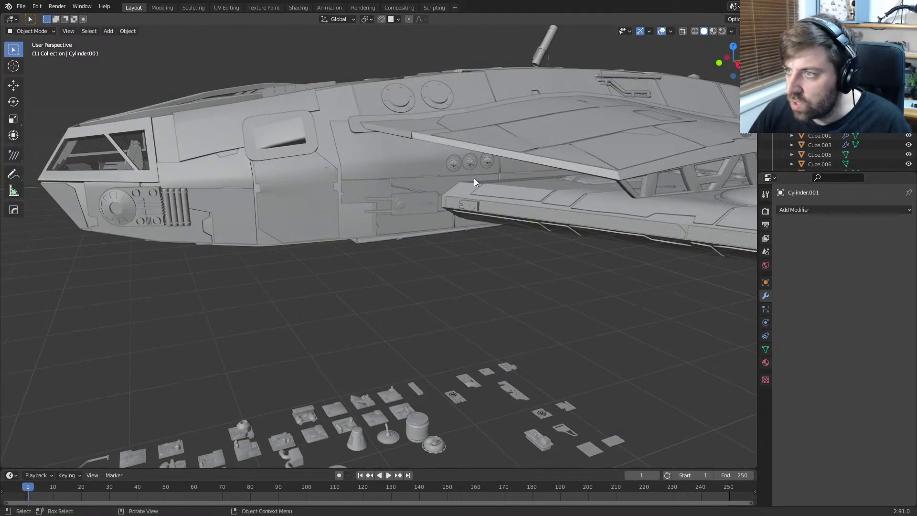
key("g")
left_click(501, 171)
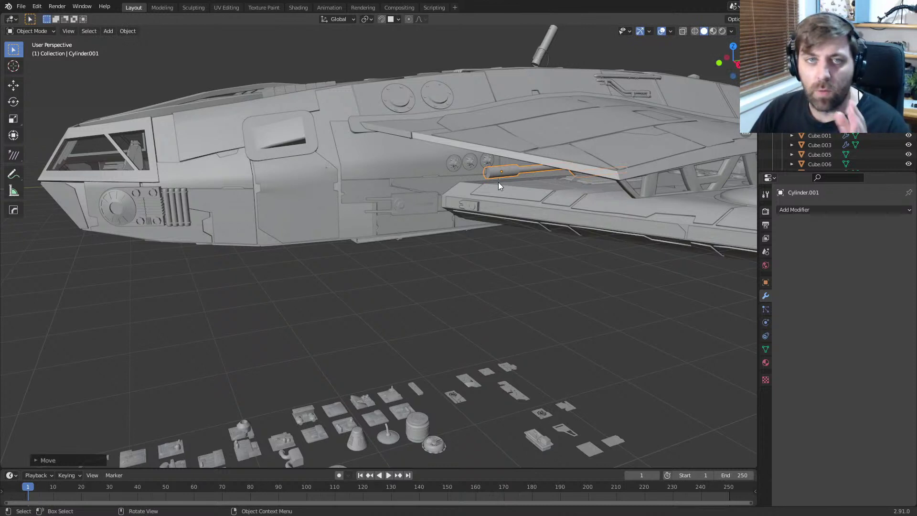
Step: Open the snapping options and review the snap target, rotation alignment and affected transforms
left_click(399, 19)
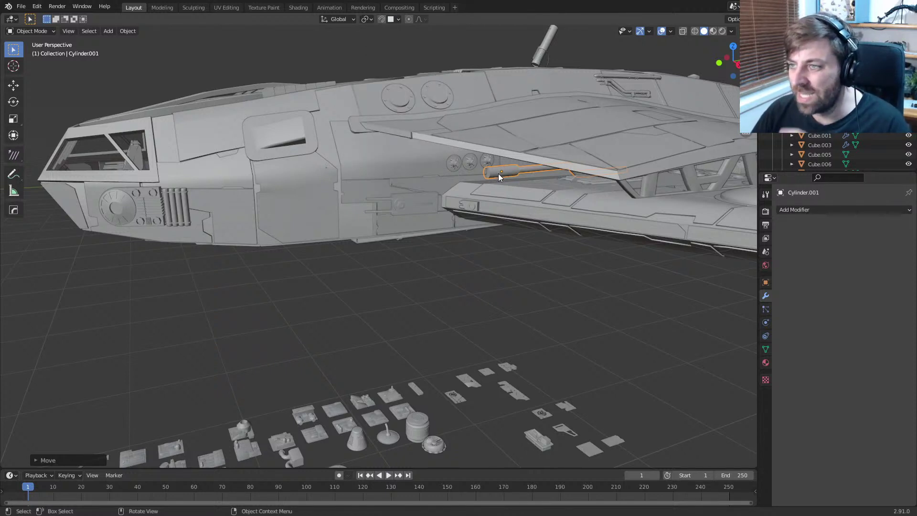
left_click(398, 19)
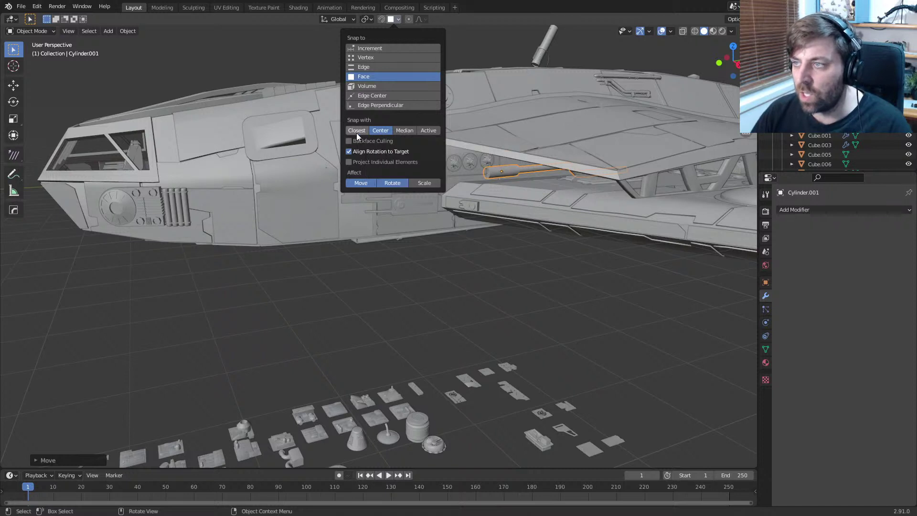
left_click(393, 184)
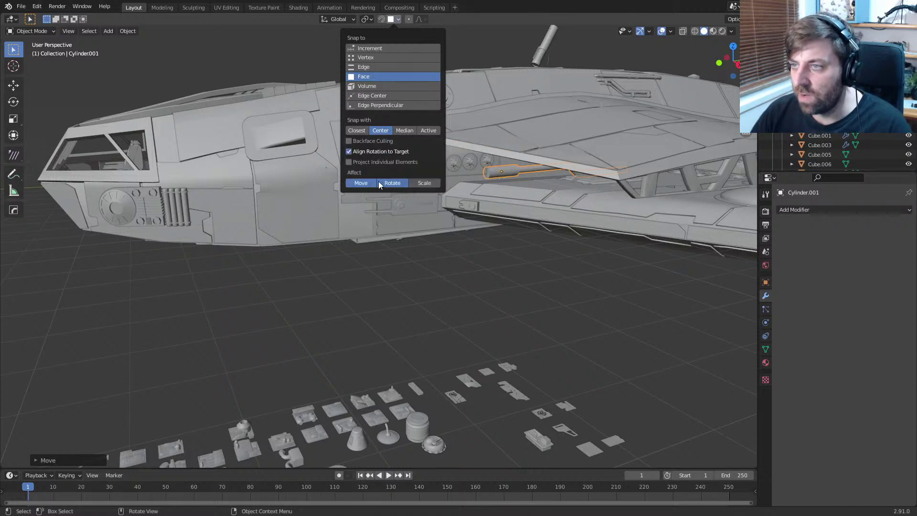
Step: Rotate the bent pipe -90° about Z, scale it down, and turn it about X so its bend lies flat
type("rz90-")
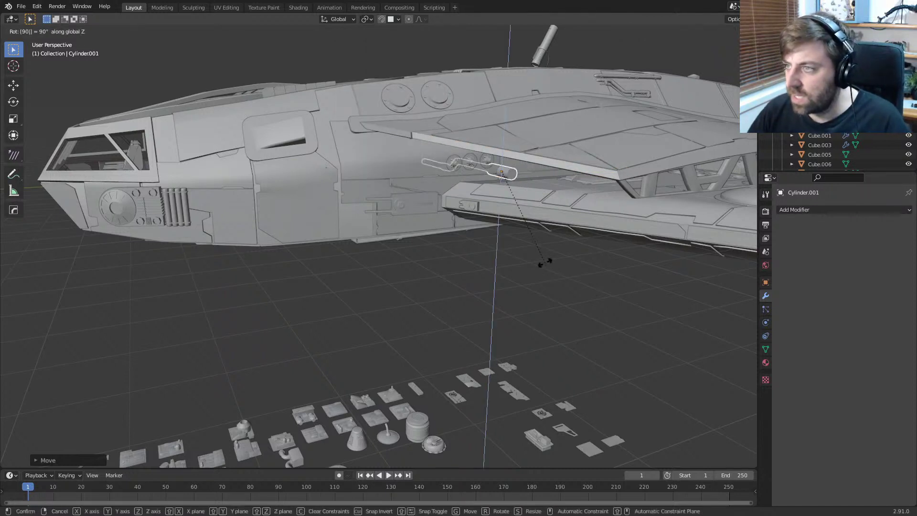
key("Return")
key("s")
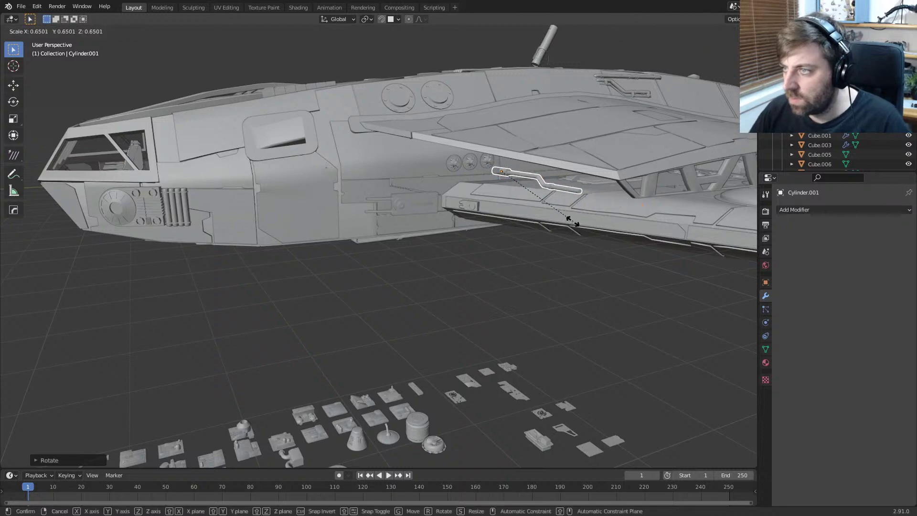
left_click(542, 199)
scroll(506, 248, "up", 7)
middle_click_drag(573, 191, 515, 256, "shift")
scroll(514, 258, "down", 7)
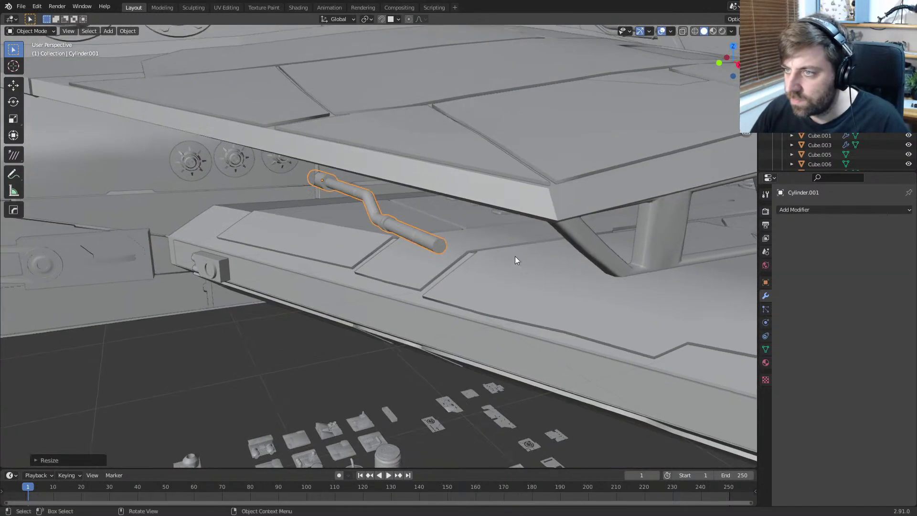
type("rx45")
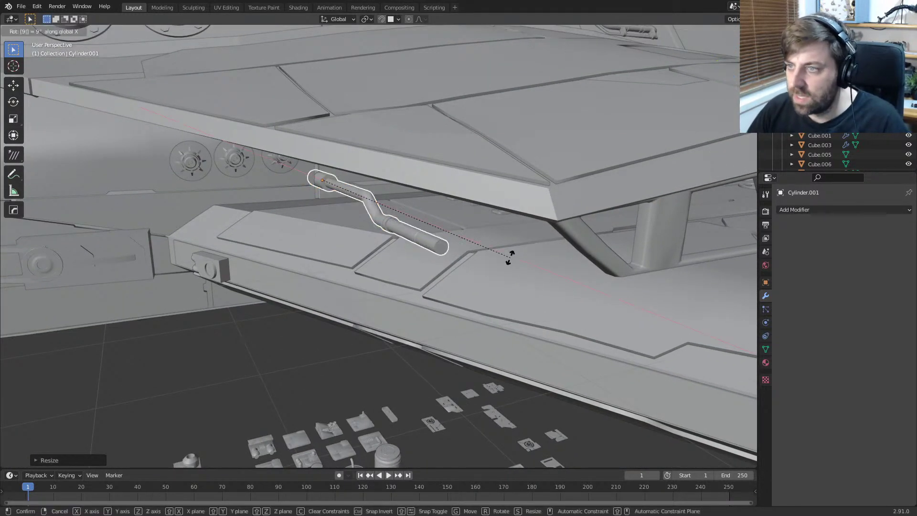
key("Return")
Step: Position the pipe between hull side and wing strut as seen in a top wireframe view, slightly enlarging and rotating it to fit
key("KP_7")
key("shift+z")
scroll(336, 234, "up", 4)
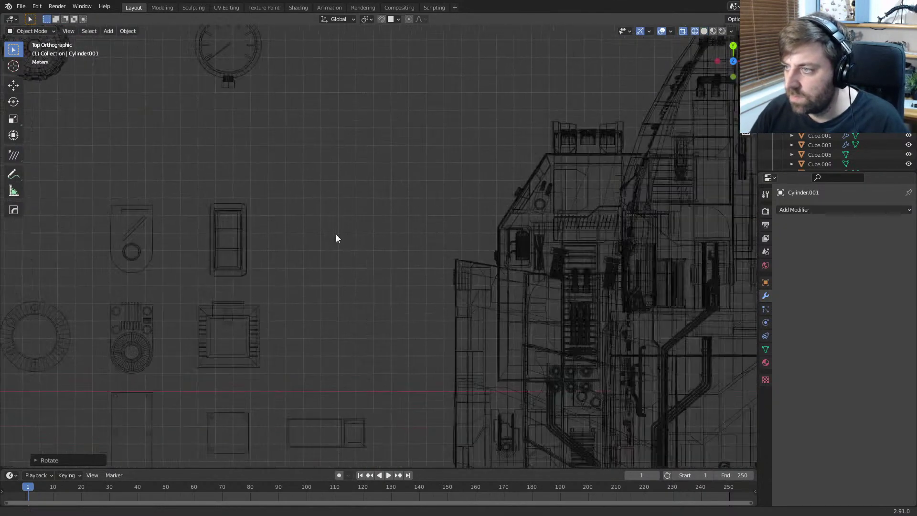
scroll(492, 279, "down", 4)
scroll(491, 279, "up", 8)
scroll(509, 353, "up", 4)
middle_click_drag(509, 353, 359, 273, "shift")
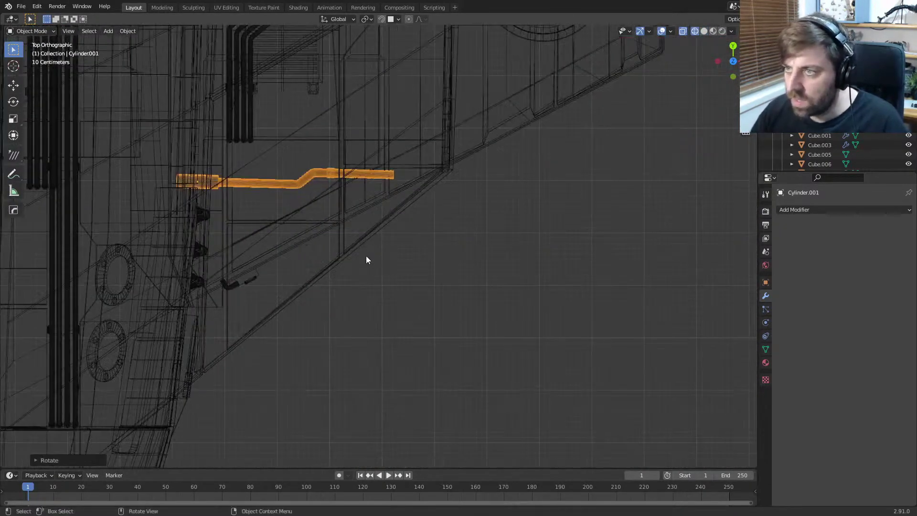
middle_click_drag(383, 201, 381, 252, "shift")
key("g")
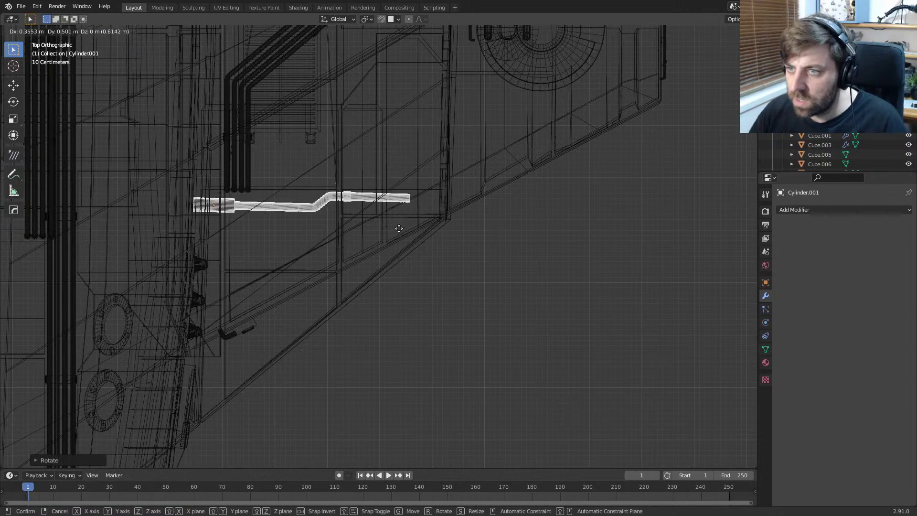
left_click(398, 227)
key("s")
left_click(442, 211)
key("t")
key("r")
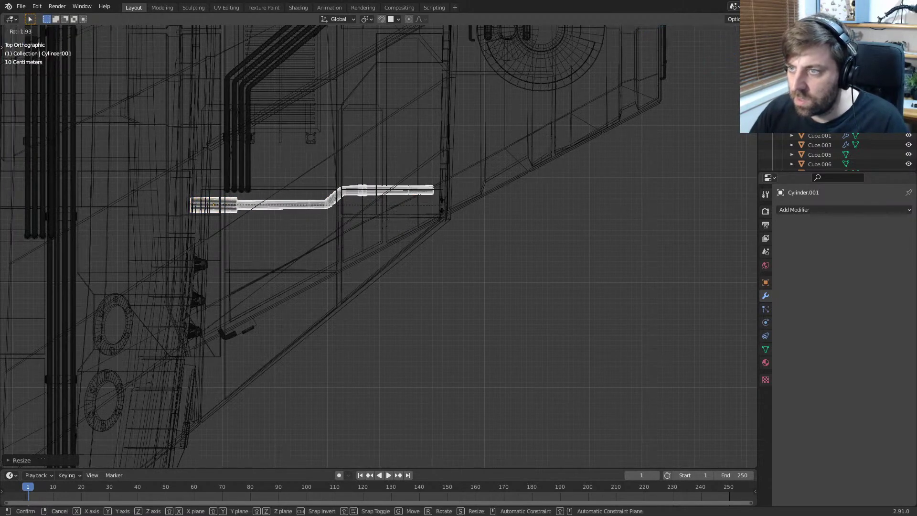
left_click(442, 204)
Step: Return to solid shading and lower the pipe along Z onto the surface of the lower wing
middle_click_drag(454, 223, 407, 168)
key("z")
left_click(442, 177)
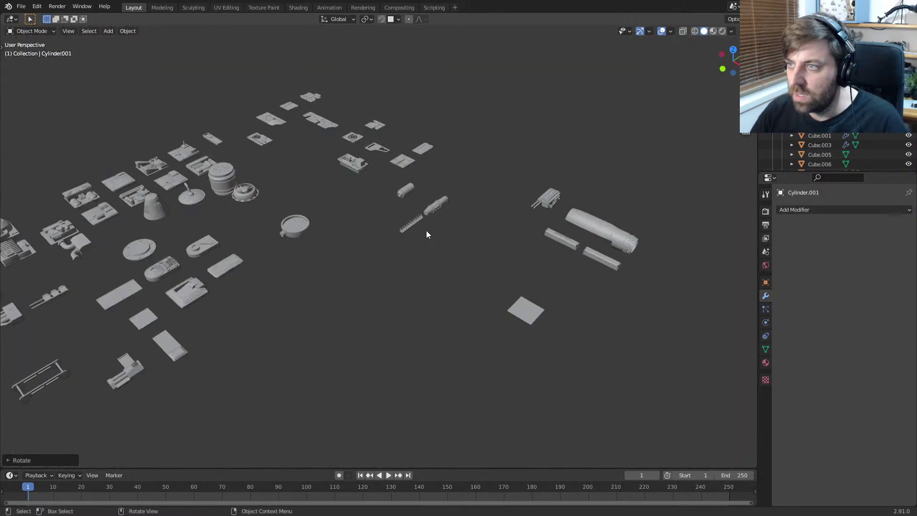
key("KP_Decimal")
scroll(425, 230, "up", 3)
middle_click_drag(434, 223, 426, 247)
key("g")
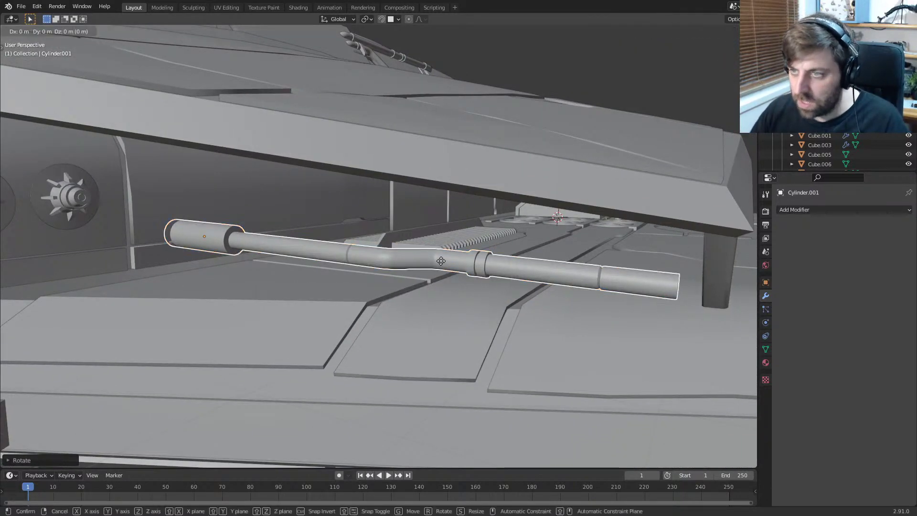
key("z")
left_click(445, 282)
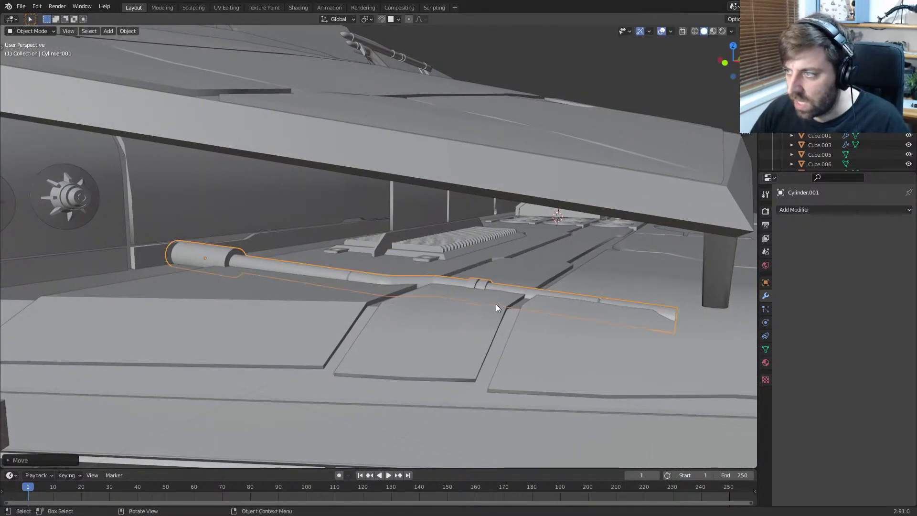
Step: Turn the pipe slightly about Z, enlarge it to reach the wing strut, and tilt it slightly about its local X axis
key("r")
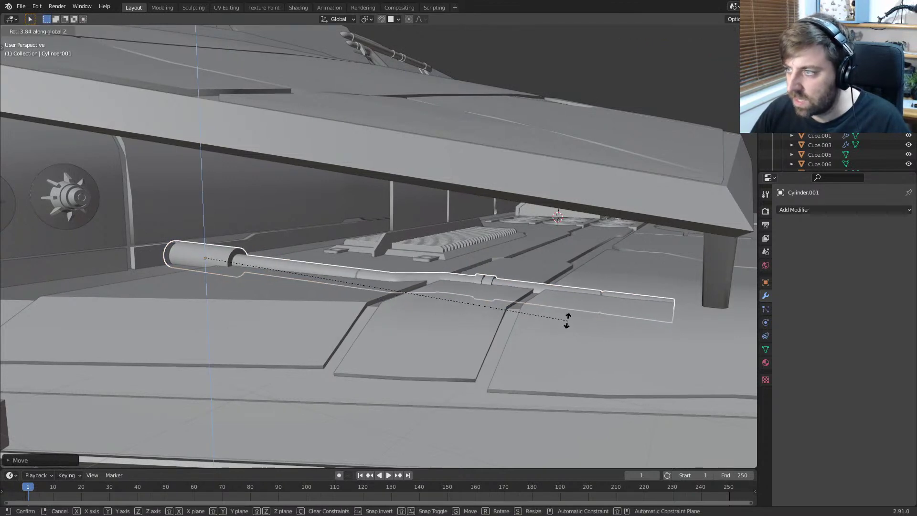
left_click(573, 317)
key("s")
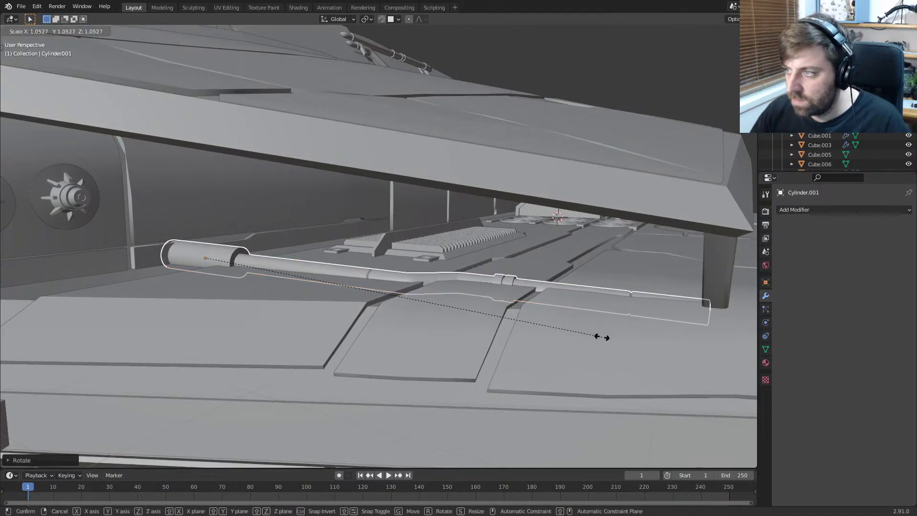
left_click(600, 340)
key("r")
key("x")
key("x")
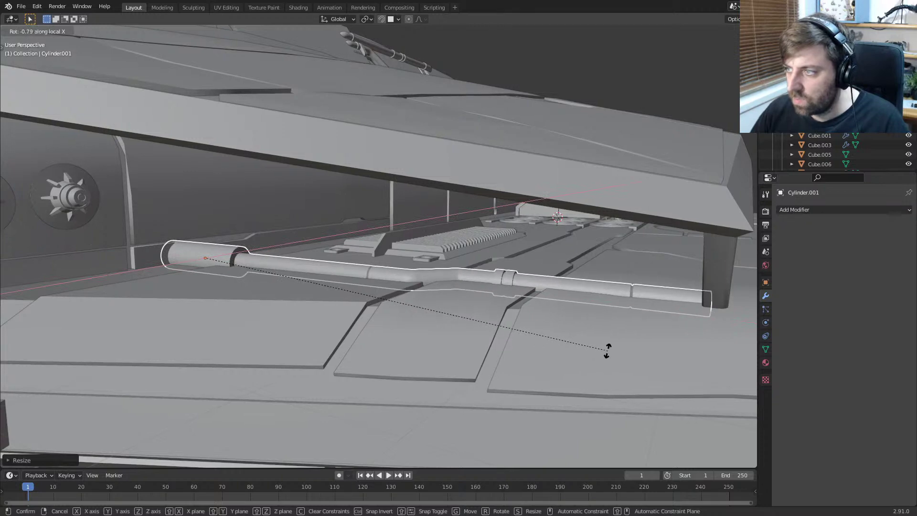
left_click(606, 351)
Step: Join the pipe into the mirrored detail object beside it on the lower wing
scroll(584, 350, "down", 4)
key("Tab")
middle_click_drag(582, 350, 480, 297)
key("Tab")
left_click(432, 248, "shift")
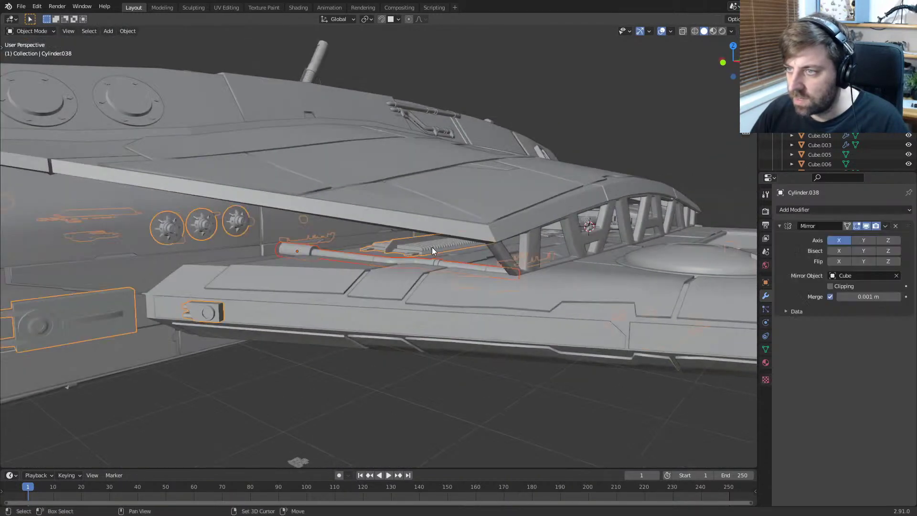
key("ctrl+j")
Step: Browse the detail parts laid out beside the ship and select the long, slim part with rounded ends
scroll(393, 291, "down", 7)
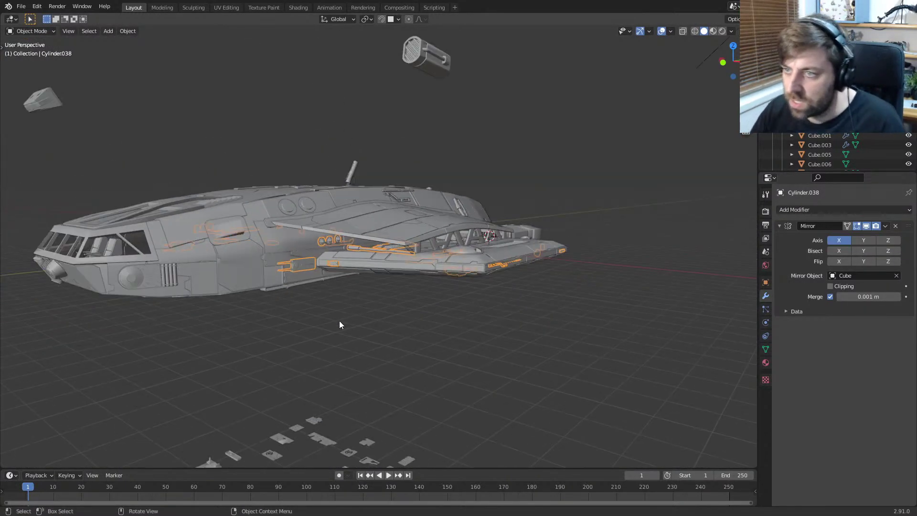
middle_click_drag(335, 321, 269, 213)
scroll(406, 325, "down", 6)
middle_click_drag(393, 290, 386, 345)
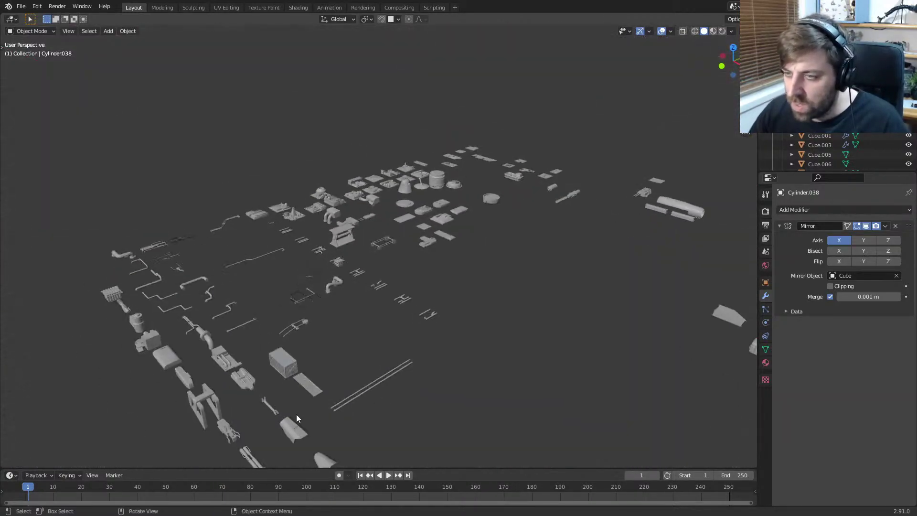
middle_click_drag(296, 414, 336, 396, "shift")
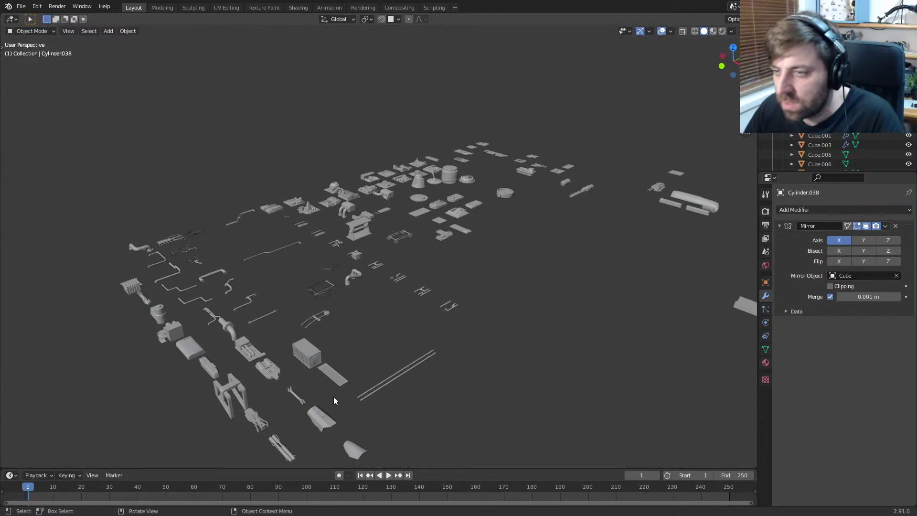
middle_click_drag(218, 383, 557, 226, "shift")
scroll(554, 229, "up", 3)
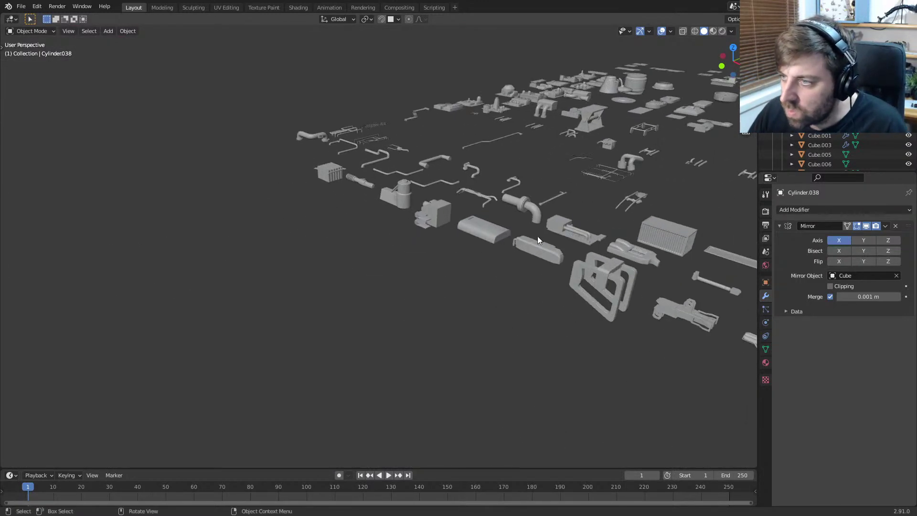
left_click(545, 259)
Step: Place the slim part on the front hull underside beside the pipe bundle, rotate it 90° about Z and scale it down
scroll(545, 260, "down", 3)
middle_click_drag(586, 268, 465, 240)
scroll(465, 240, "up", 8)
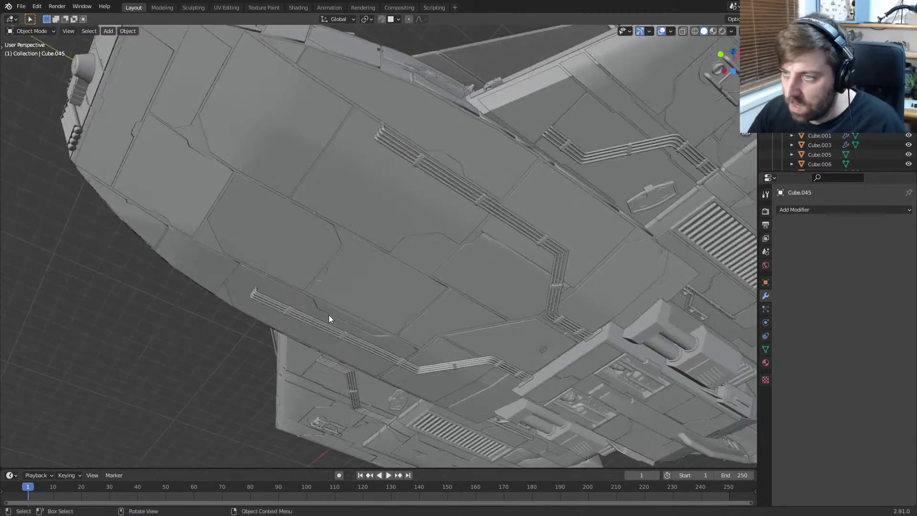
key("g")
left_click(376, 192)
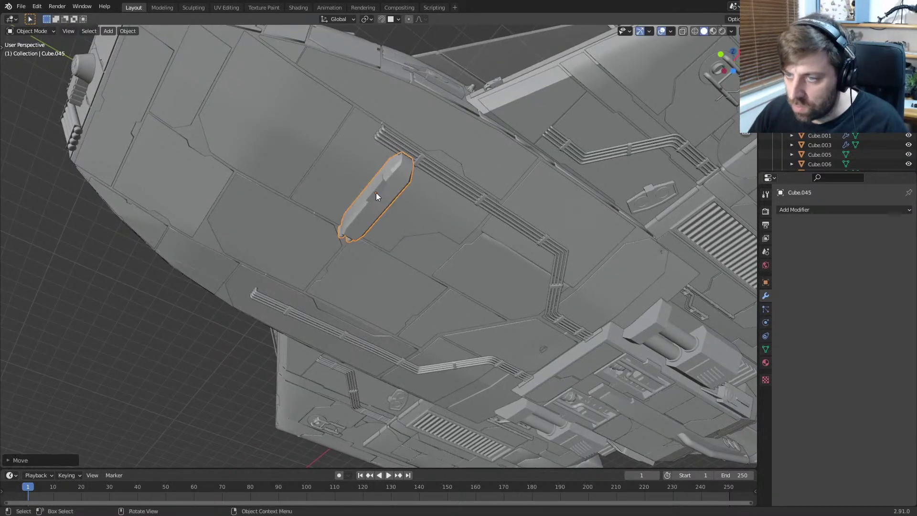
type("rz90")
key("Return")
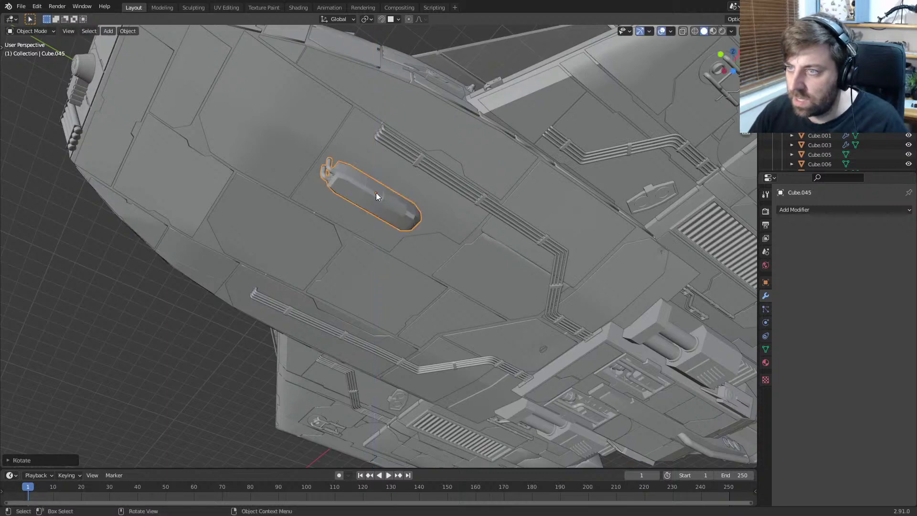
key("s")
left_click(359, 275)
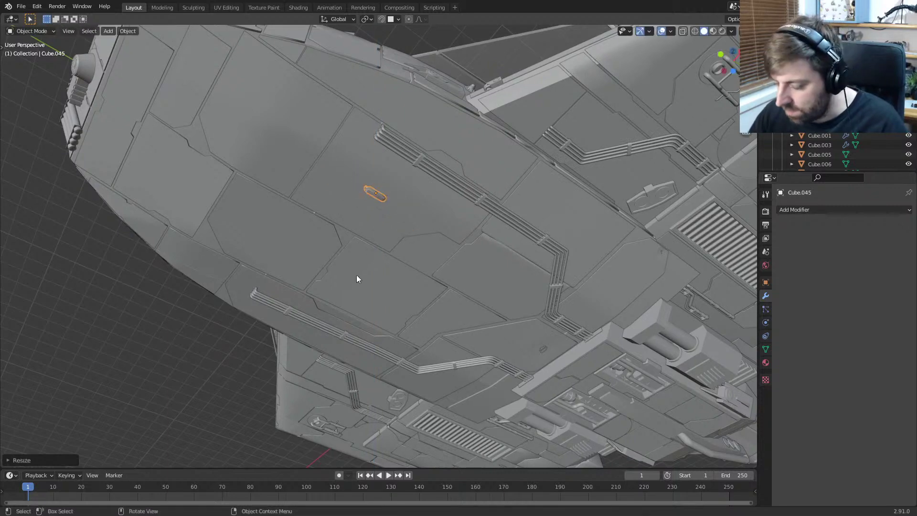
Step: Adjust the slim part's height along Z so it sits on the hull underside
middle_click_drag(358, 274, 412, 302)
scroll(391, 338, "up", 3)
key("g")
key("z")
left_click(397, 289)
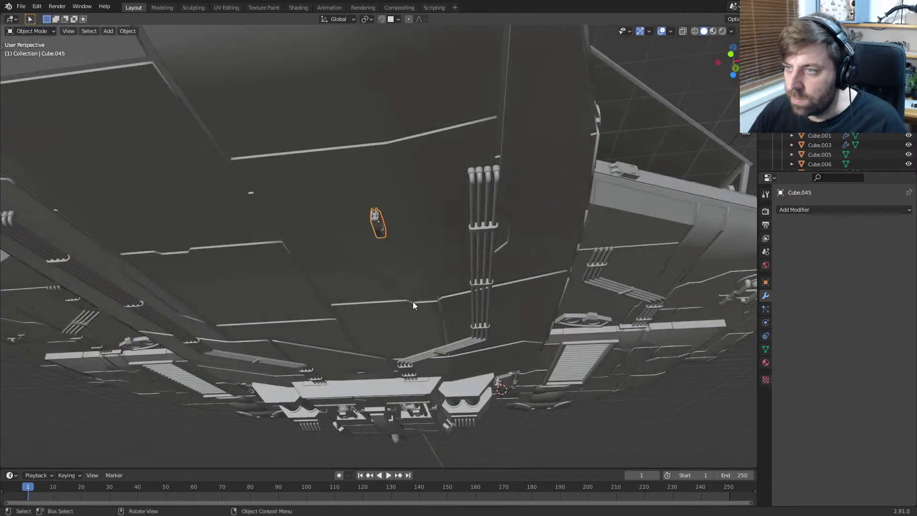
left_click(485, 269, "shift")
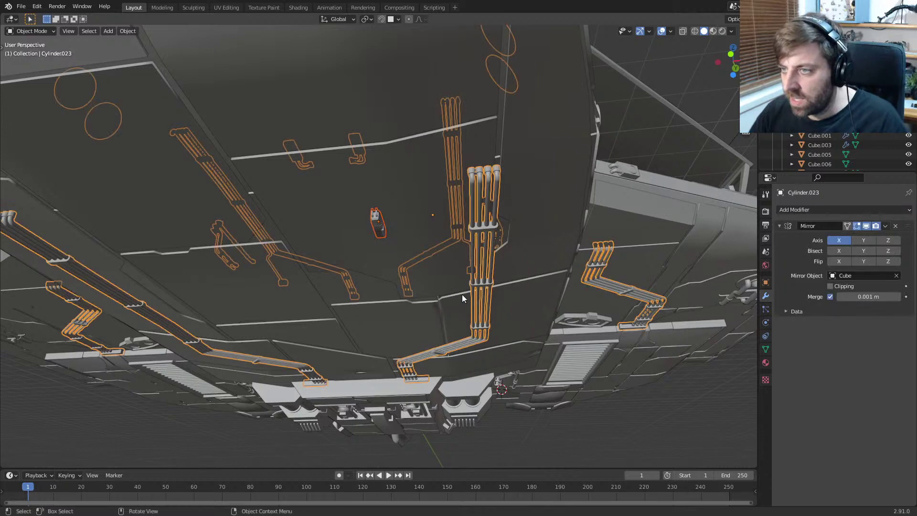
Step: Duplicate the slim part along X in the bottom view to form a side-by-side pair
left_click(382, 236)
key("ctrl+KP_7")
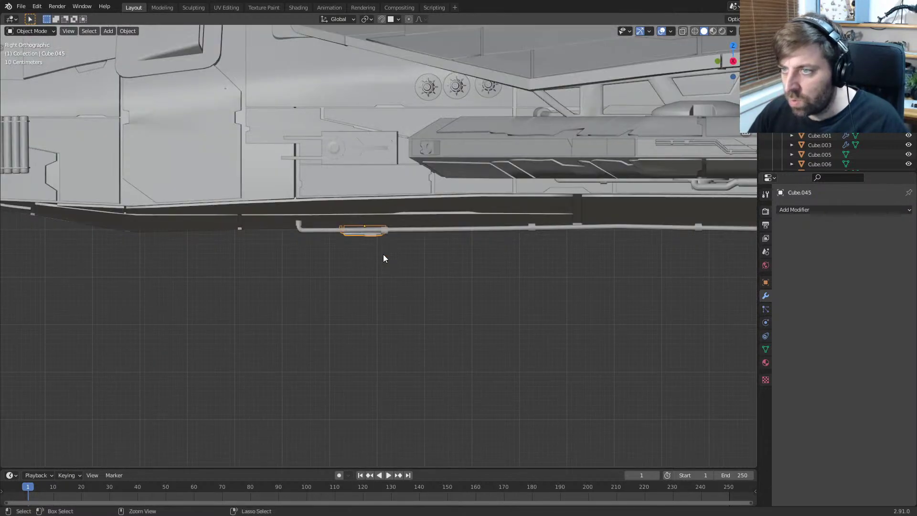
scroll(383, 254, "up", 2)
key("shift+d")
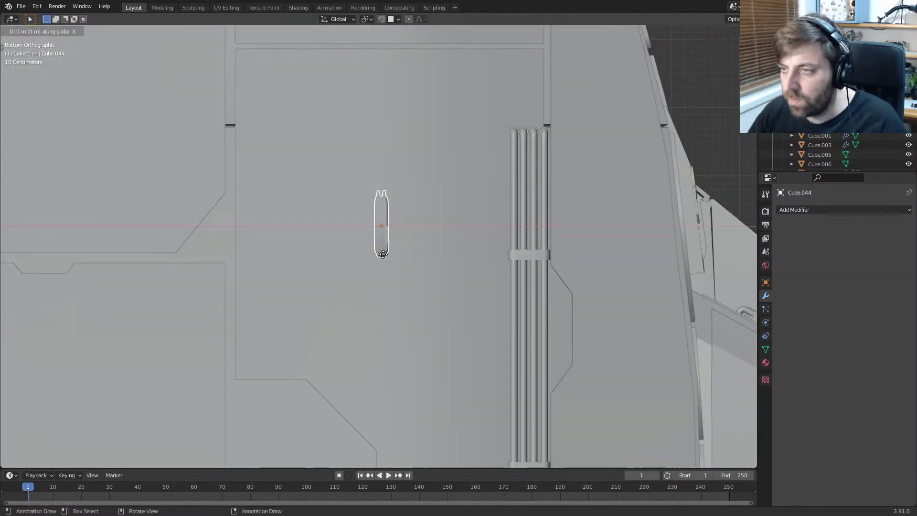
key("x")
left_click(364, 255)
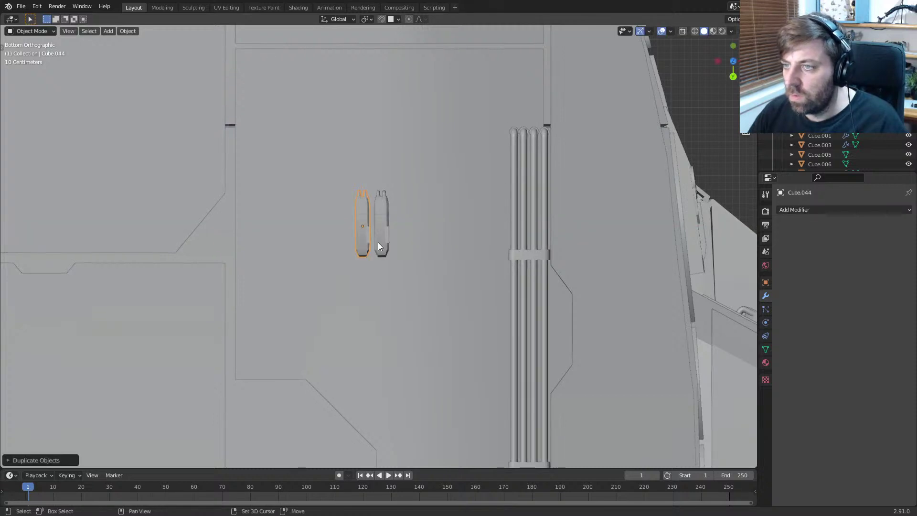
Step: Duplicate the pair of slim parts along Y and rotate the copies 180° so the two pairs face opposite directions
left_click(378, 246, "shift")
scroll(383, 248, "down", 3, "shift")
scroll(383, 248, "down", 2)
key("shift+d")
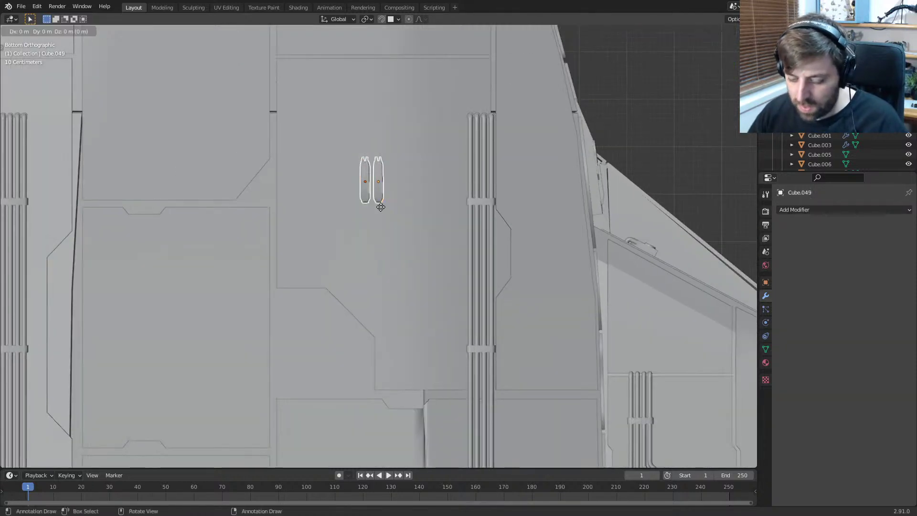
key("y")
left_click(377, 256)
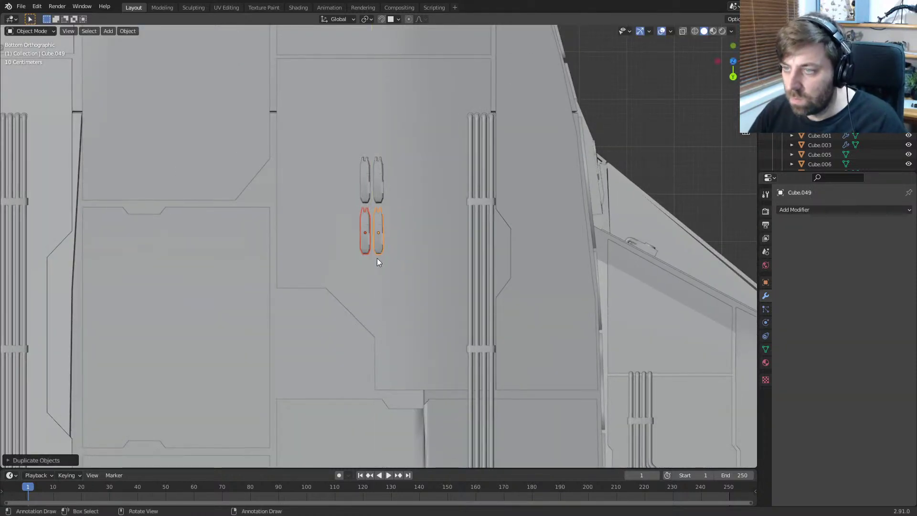
type("r180")
key("Return")
Step: Join the four slim parts together and merge them into the mirrored pipe bundle object on the hull underside
middle_click_drag(376, 257, 331, 288)
left_click(317, 215, "shift")
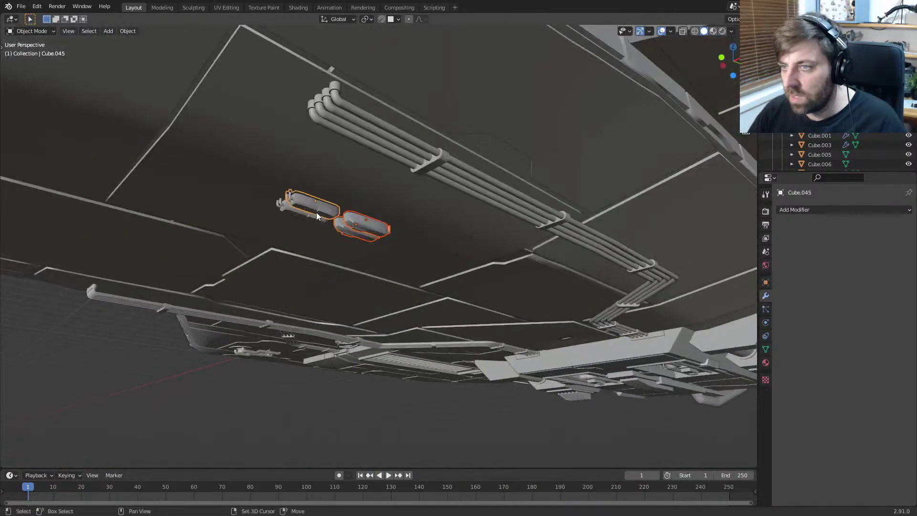
key("ctrl+j")
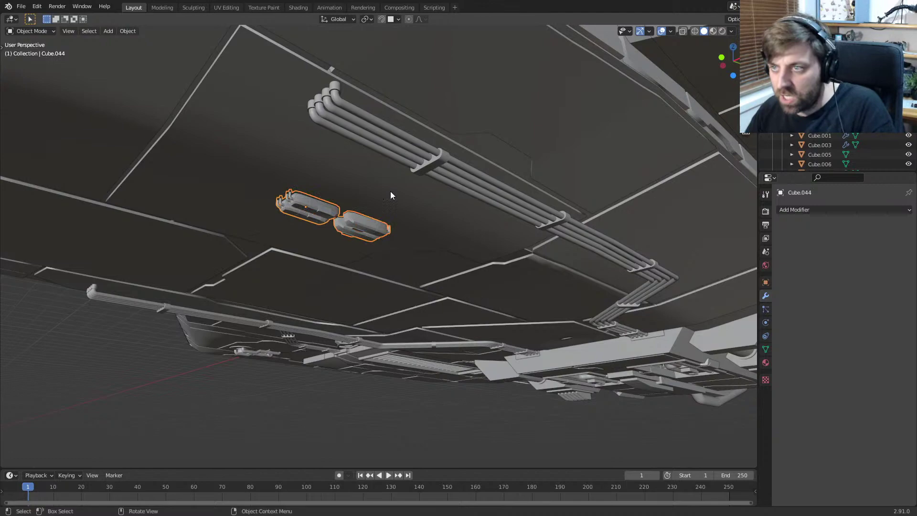
left_click(395, 145, "shift")
middle_click_drag(395, 144, 395, 361)
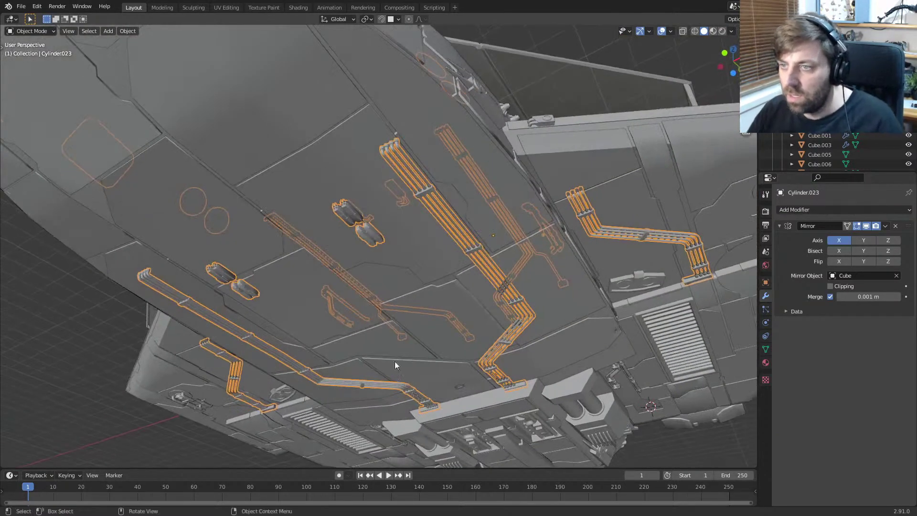
Step: Within the merged pipe bundle mesh, select only the geometry of the four slim pods on the hull underside
scroll(394, 361, "down", 5)
left_click(156, 394)
middle_click_drag(158, 394, 273, 320)
scroll(286, 201, "up", 4)
left_click(384, 234)
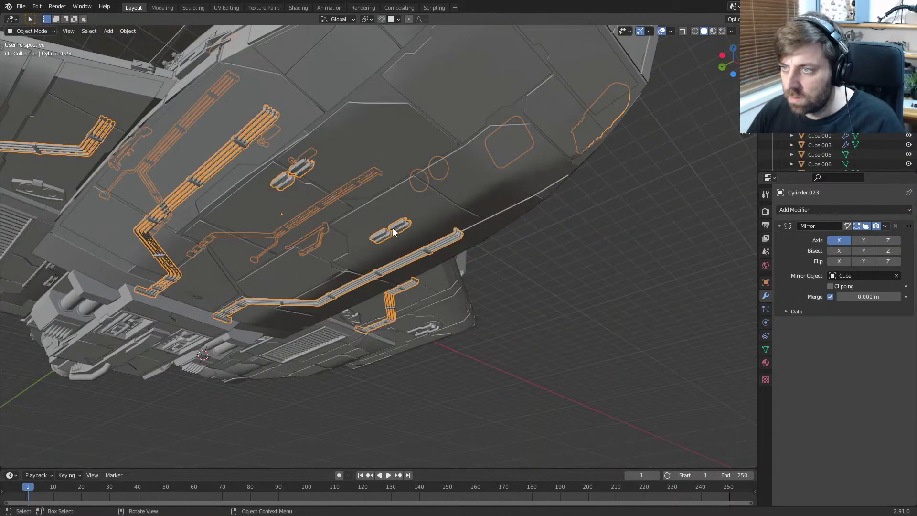
key("Tab")
mouse_move(384, 234)
middle_mouse_down()
mouse_move(342, 220)
mouse_move(356, 234)
middle_mouse_up()
key("z")
left_click(334, 235)
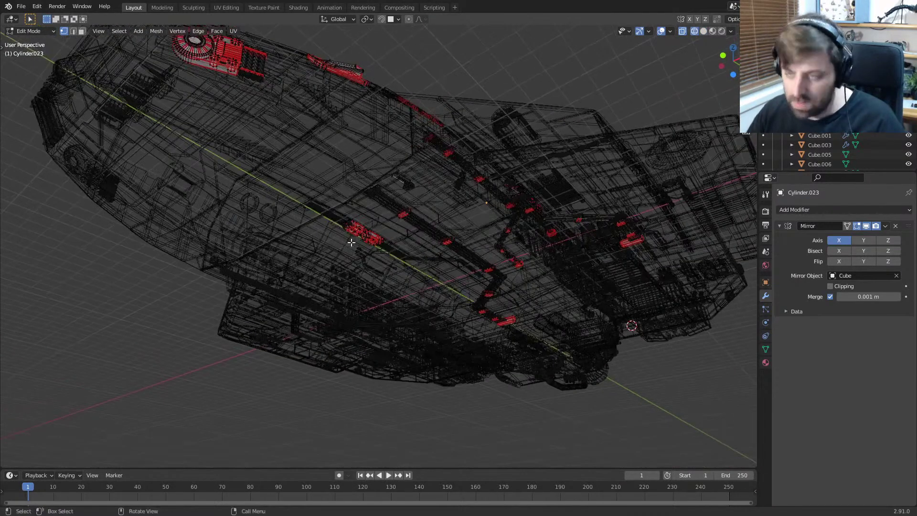
key("c")
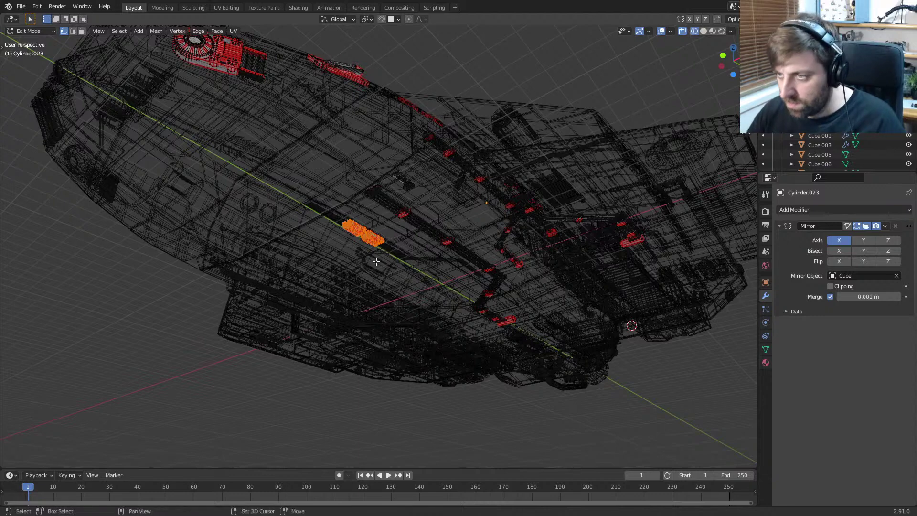
key("c")
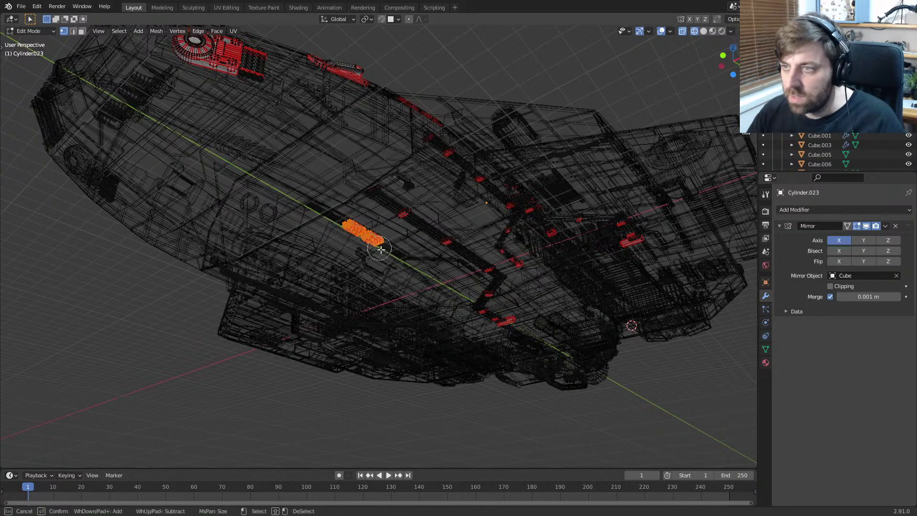
right_click(351, 231)
key("z")
left_click(415, 234)
Step: Duplicate the underside pods and move the copy straight up along Z to above the hull's top
middle_click_drag(415, 234, 395, 268)
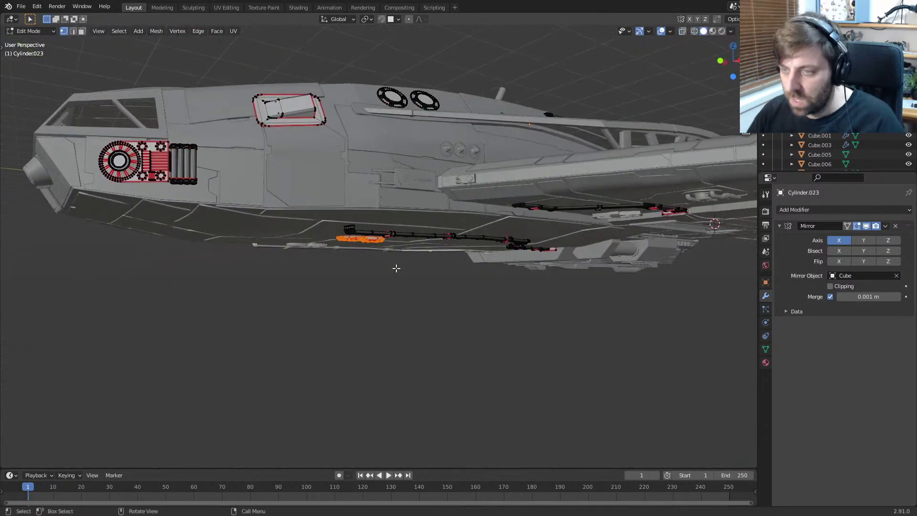
key("g")
key("z")
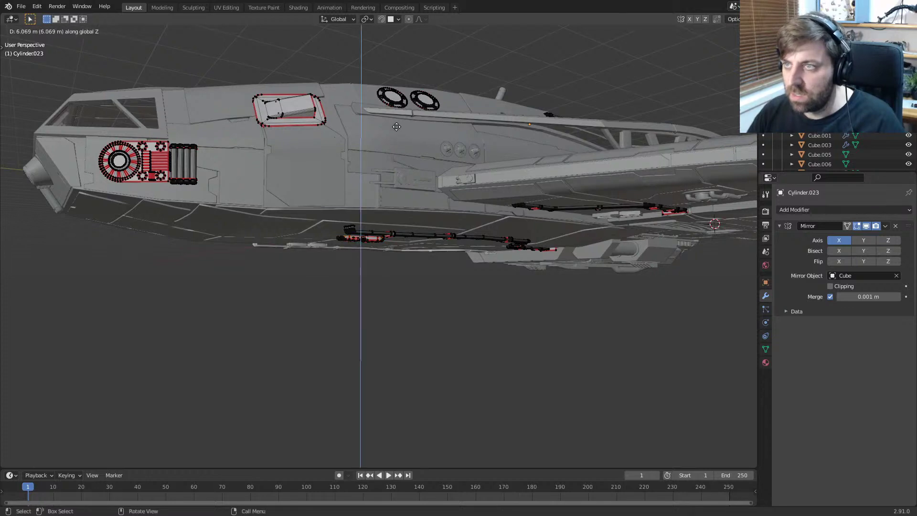
left_click(398, 109)
Step: Flip the duplicated pods upright about Y and lower them along Z towards the hull's top surface
middle_click_drag(398, 109, 426, 279)
type("ry1")
key("Return")
key("g")
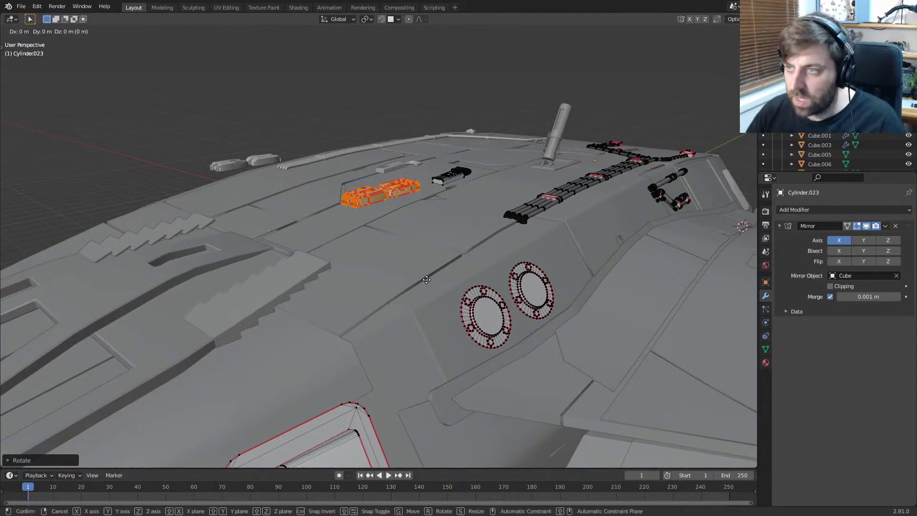
key("z")
left_click(427, 320)
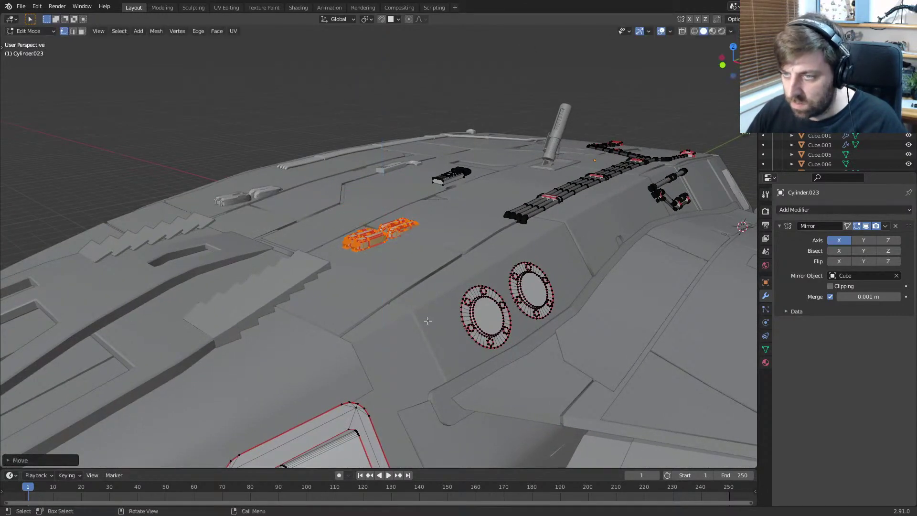
Step: In the right side view, tilt the duplicated pods about 7.5° to match the hull slope and seat them on its surface
middle_click_drag(403, 306, 386, 303)
key("KP_3")
scroll(503, 334, "up", 5)
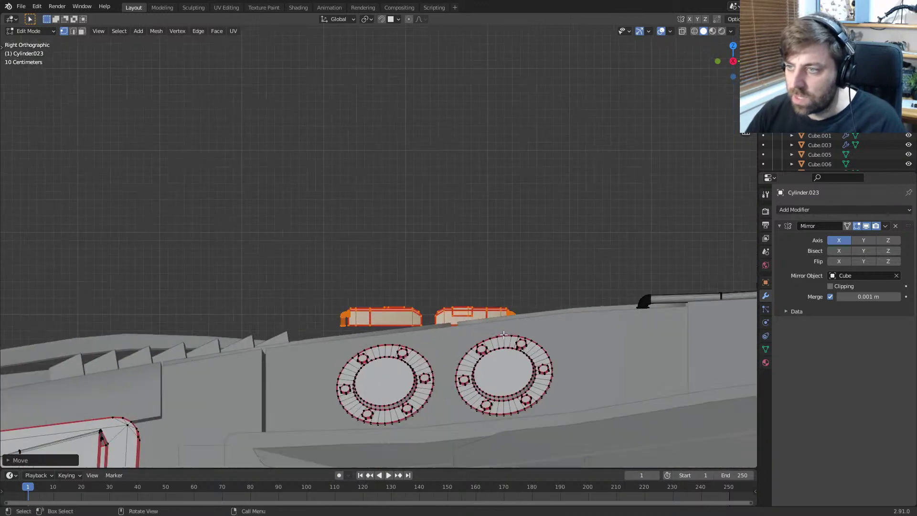
key("r")
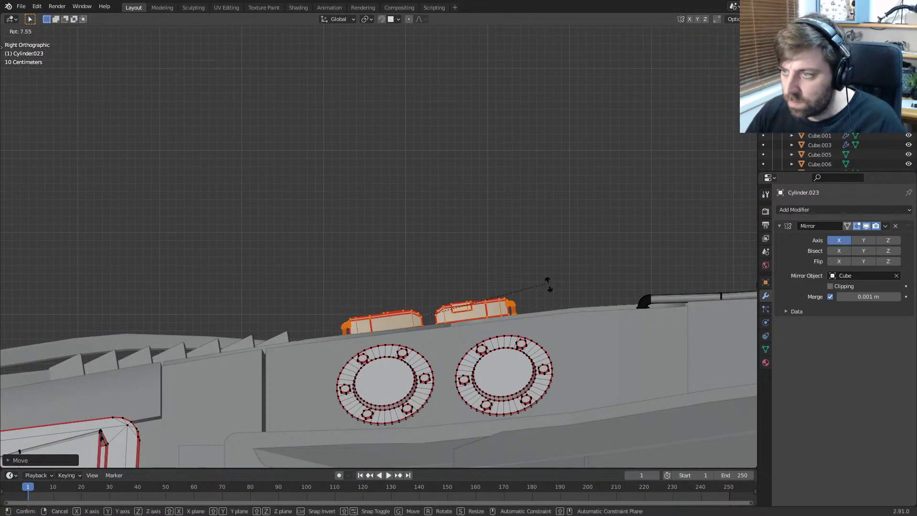
left_click(549, 285)
key("g")
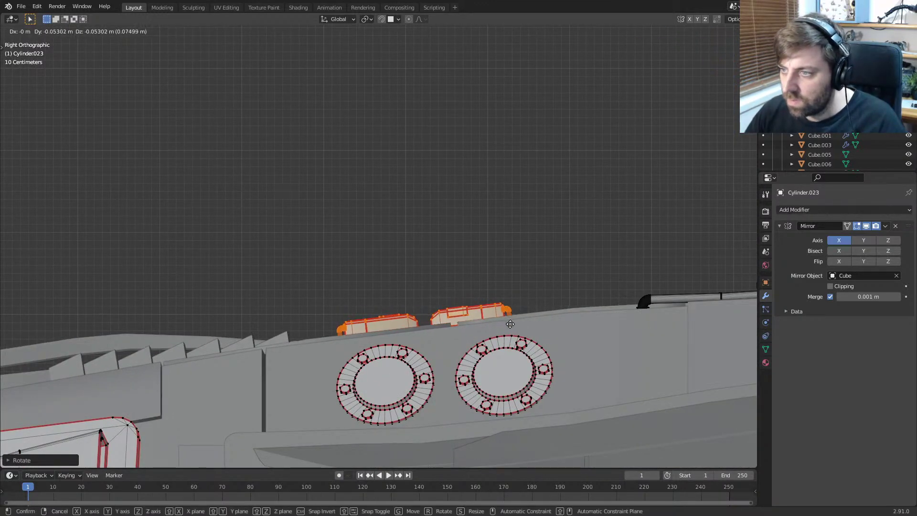
left_click(511, 341)
middle_click_drag(427, 273, 483, 318)
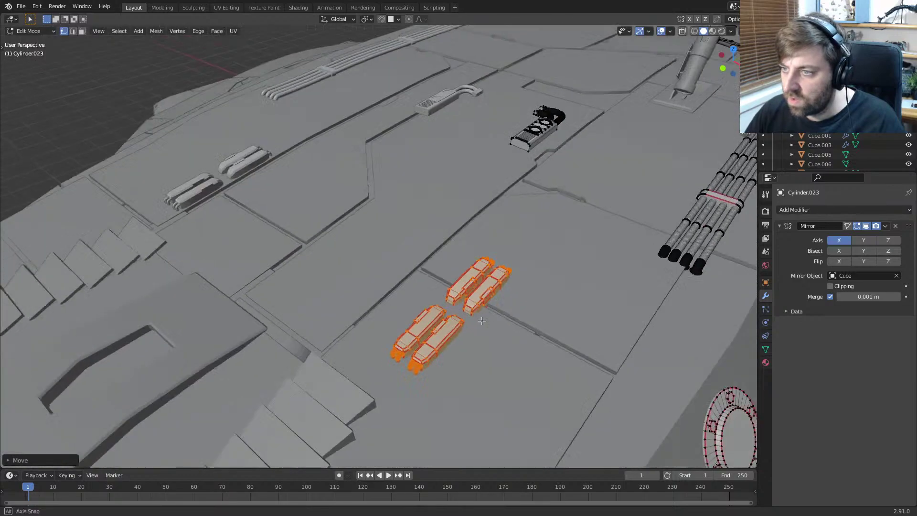
scroll(483, 320, "down", 2)
key("Tab")
middle_click_drag(399, 312, 356, 290)
Step: Duplicate the pods on the hull's top and separate the copy into its own object
key("Tab")
scroll(410, 264, "down", 2)
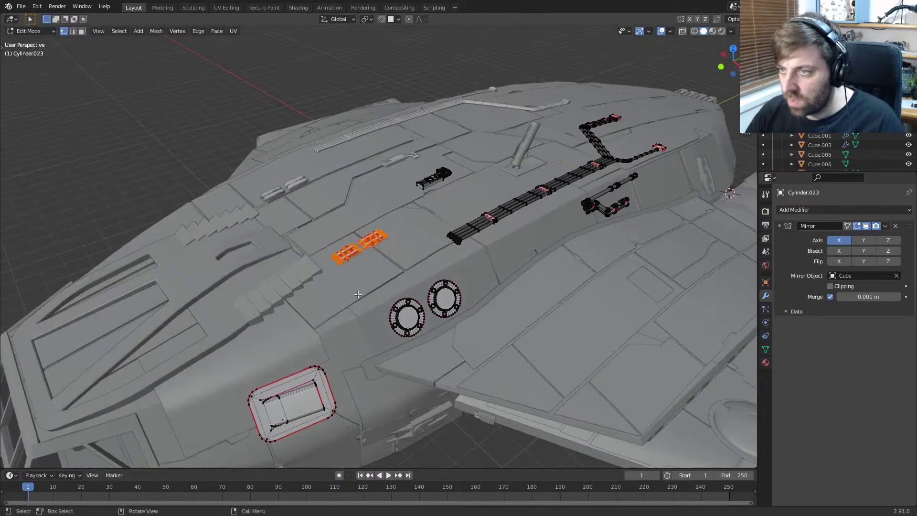
scroll(356, 291, "up", 3)
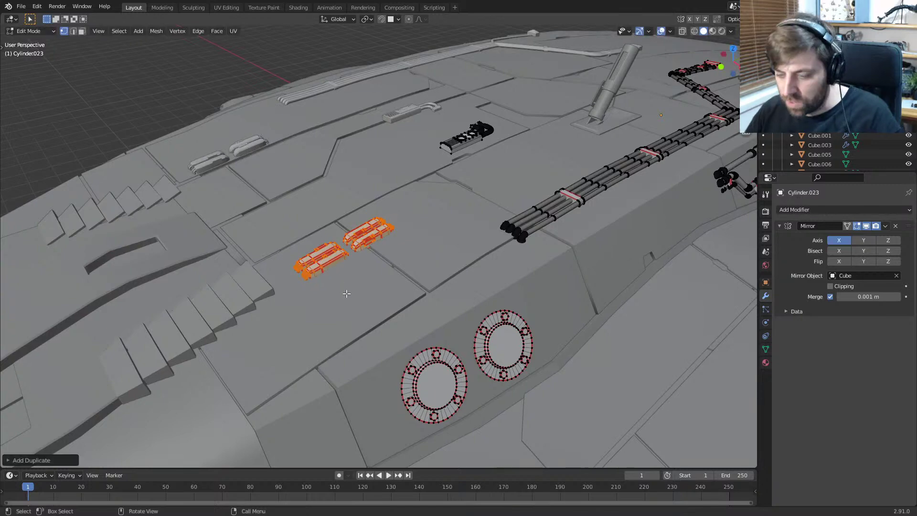
key("p")
left_click(345, 293)
key("Tab")
left_click(334, 260)
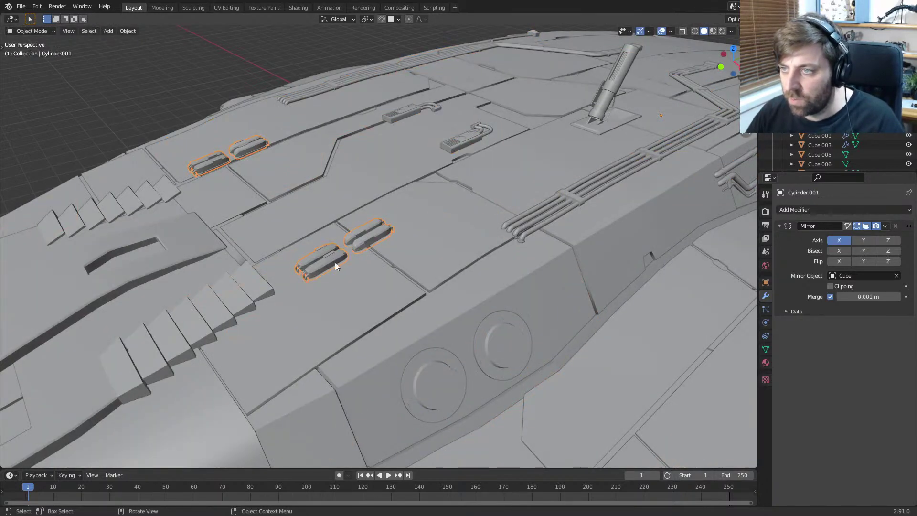
Step: Set the separated pod object's origin to its geometry
scroll(335, 262, "down", 2)
left_click(133, 35)
mouse_move(154, 51)
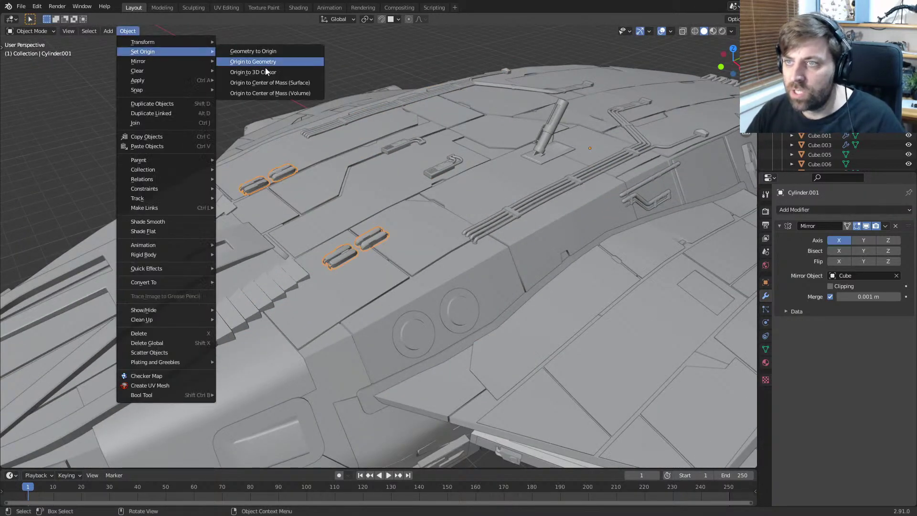
left_click(269, 63)
Step: Move the separated pods from the hull's top to the rear outer corner of the upper wing
middle_click_drag(443, 357, 490, 335)
scroll(422, 292, "down", 2)
middle_click_drag(422, 291, 377, 251)
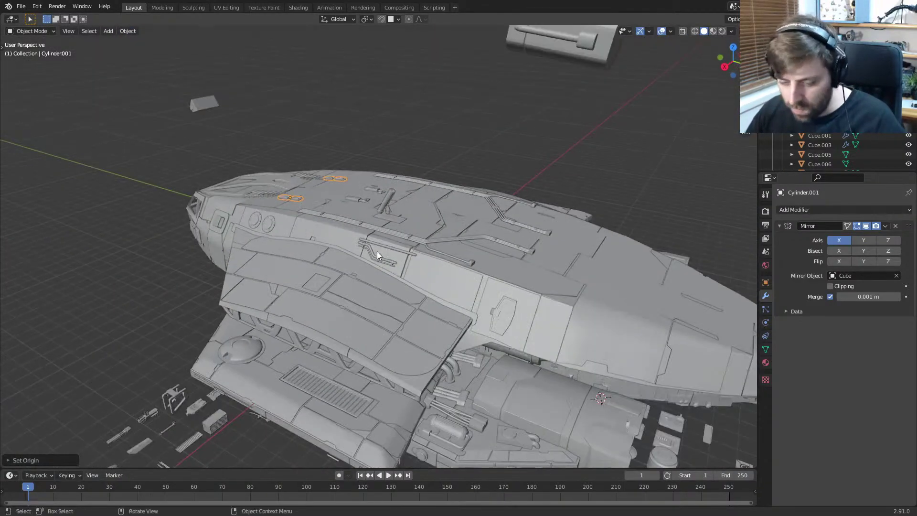
key("g")
left_click(408, 361)
Step: Rotate the wing pods about their local X axis to follow the wing slope and adjust their height along Z
middle_click_drag(444, 400, 421, 327)
scroll(421, 326, "up", 4)
key("r")
key("x")
key("x")
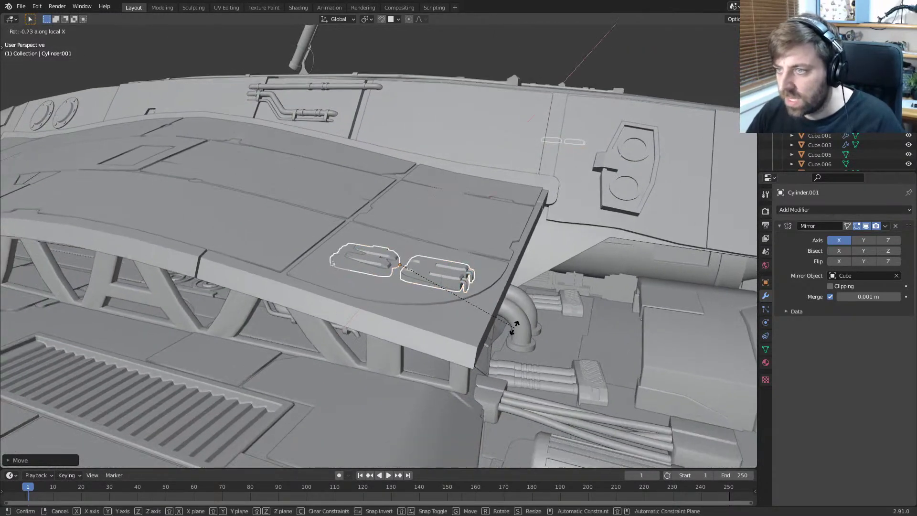
left_click(512, 338)
key("g")
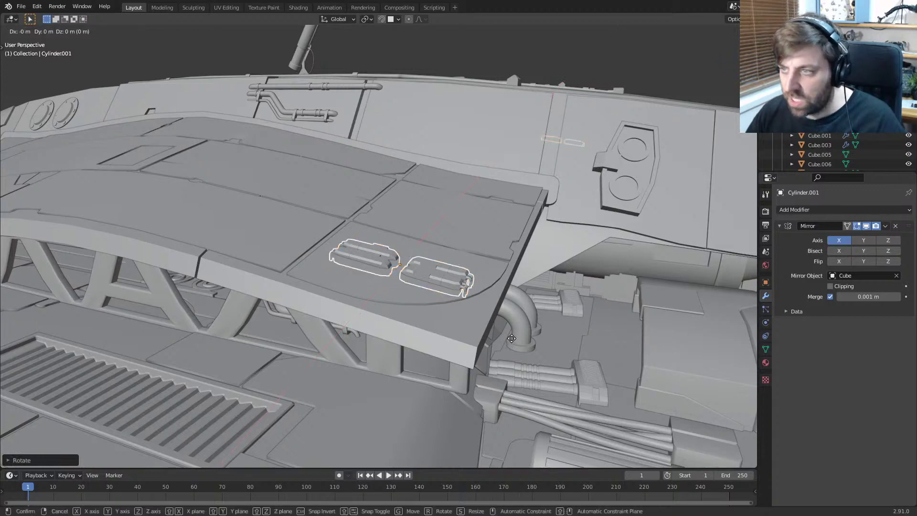
key("z")
left_click(523, 302)
middle_click_drag(523, 301, 417, 196)
Step: Join the wing pods into the mirrored pipe and hull detail object
scroll(432, 308, "down", 5)
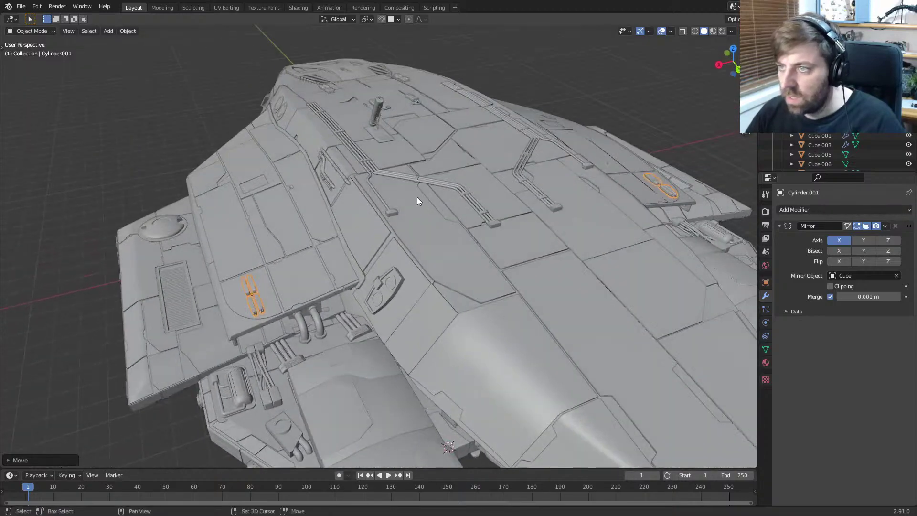
left_click(329, 179, "shift")
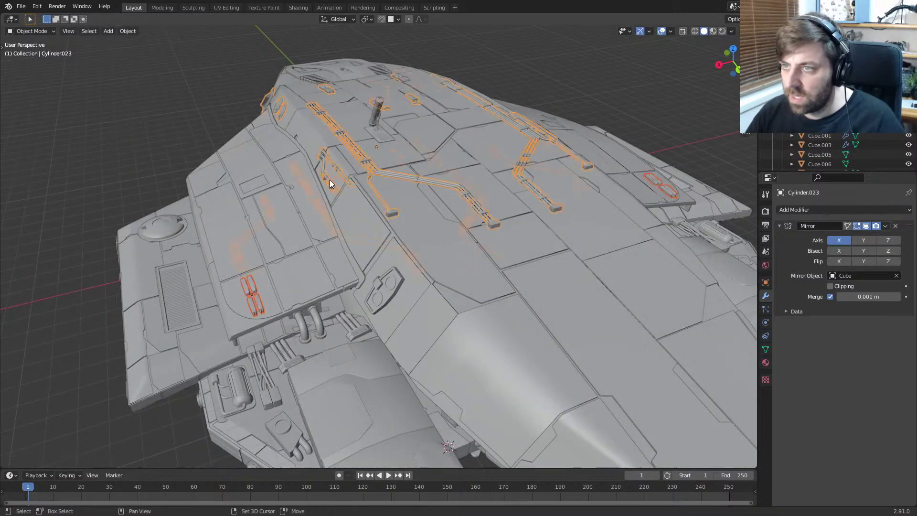
key("ctrl+j")
scroll(328, 186, "down", 3)
middle_click_drag(277, 296, 425, 323)
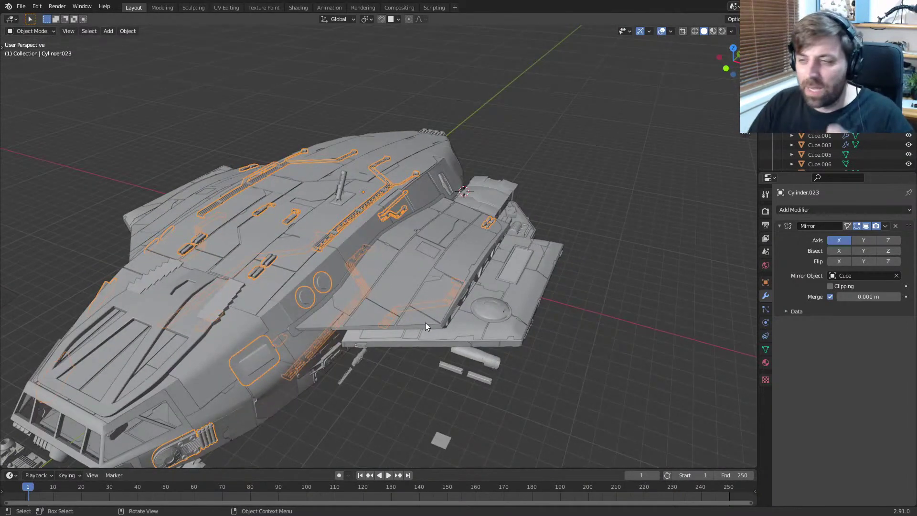
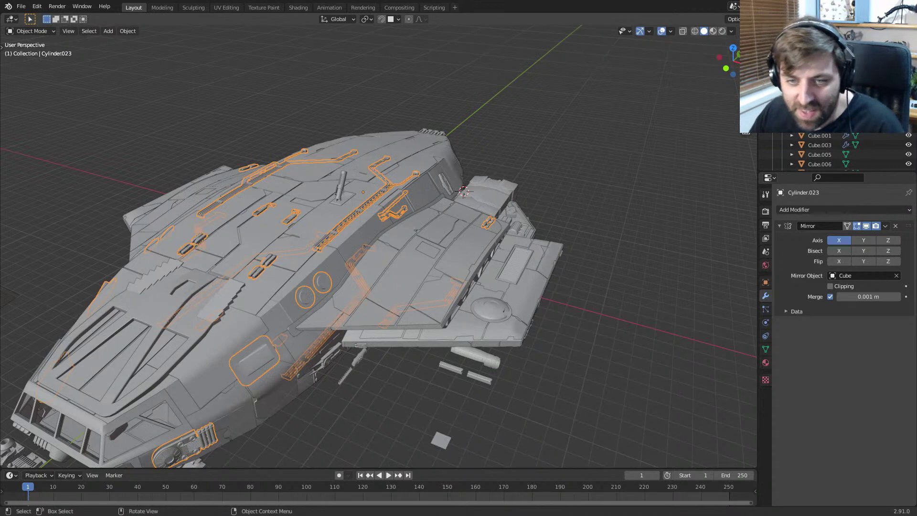
Step: Examine the wings, the ship's underside and the lower wing panel mesh for areas that need more detail
scroll(376, 436, "down", 2)
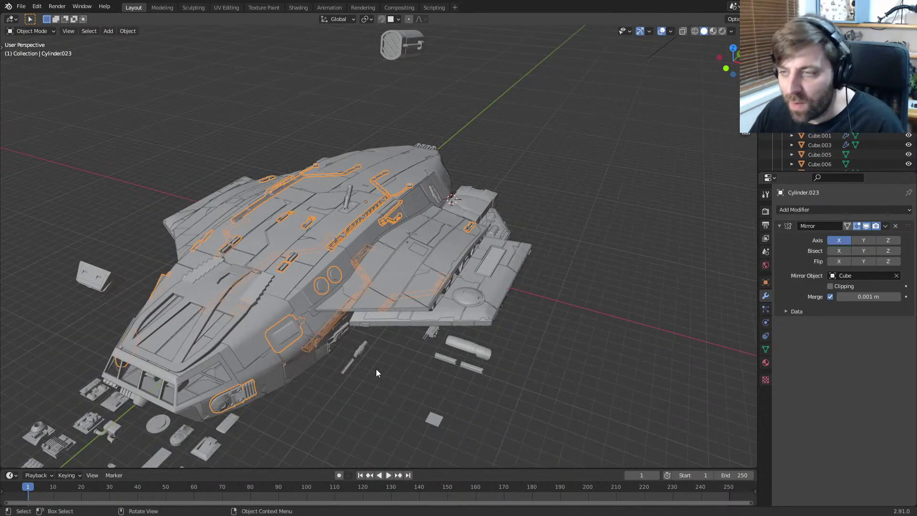
middle_click_drag(376, 369, 403, 322)
scroll(360, 362, "up", 5)
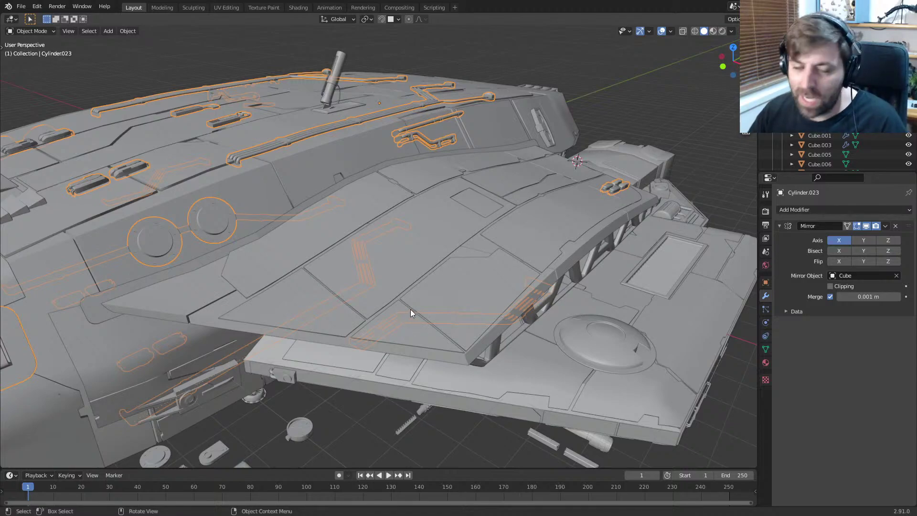
middle_click_drag(411, 309, 205, 310)
middle_click_drag(508, 365, 503, 205, "shift")
scroll(421, 298, "down", 5)
middle_click_drag(503, 186, 493, 313, "shift")
scroll(504, 187, "up", 4)
left_click(306, 203)
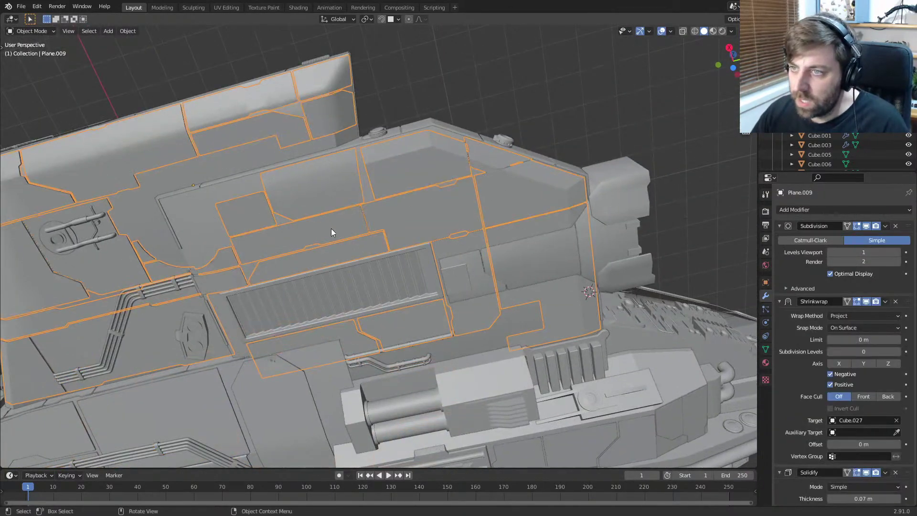
key("Tab")
middle_click_drag(331, 228, 361, 243)
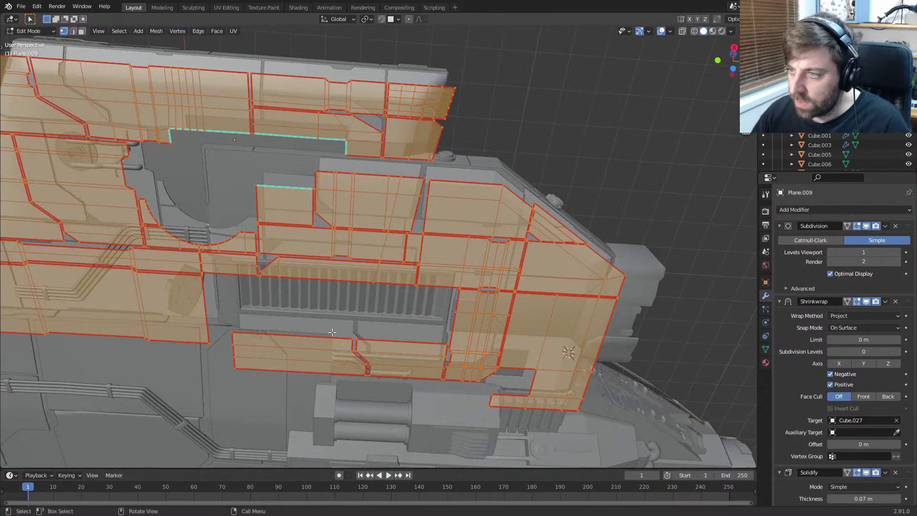
middle_click_drag(332, 332, 417, 350)
key("Tab")
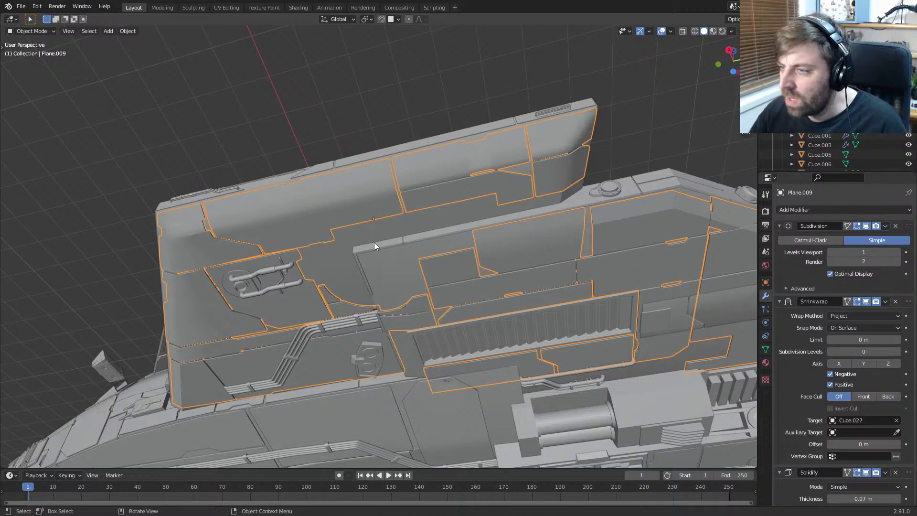
scroll(374, 242, "down", 2)
middle_click_drag(374, 242, 575, 306)
scroll(518, 316, "down", 2)
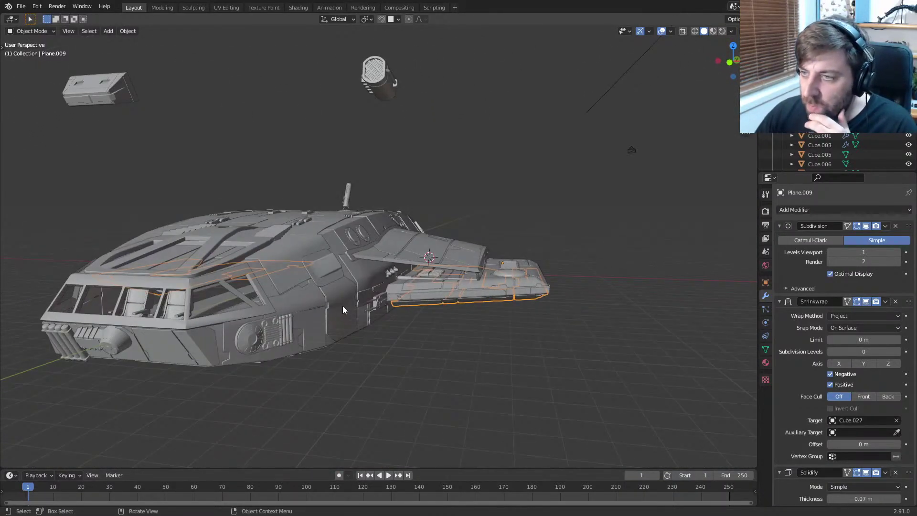
middle_click_drag(342, 306, 313, 344)
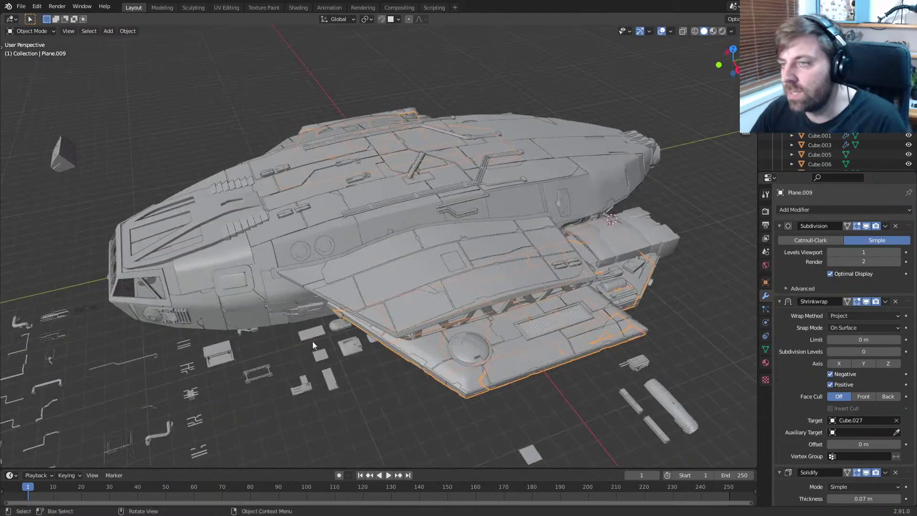
Step: Save the file and switch the viewport to rendered shading to view the ship with its materials
key("ctrl+s")
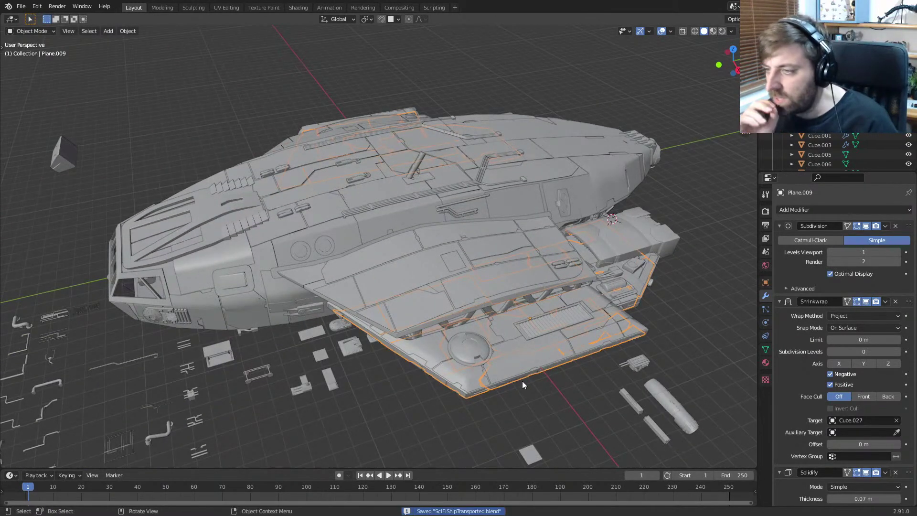
middle_click_drag(522, 380, 538, 357)
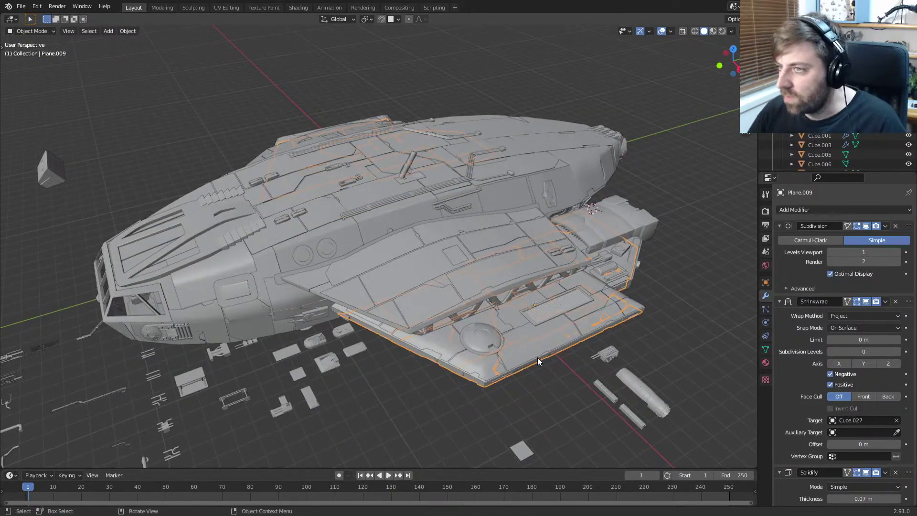
middle_click_drag(405, 345, 418, 350, "shift")
key("z")
left_click(558, 244)
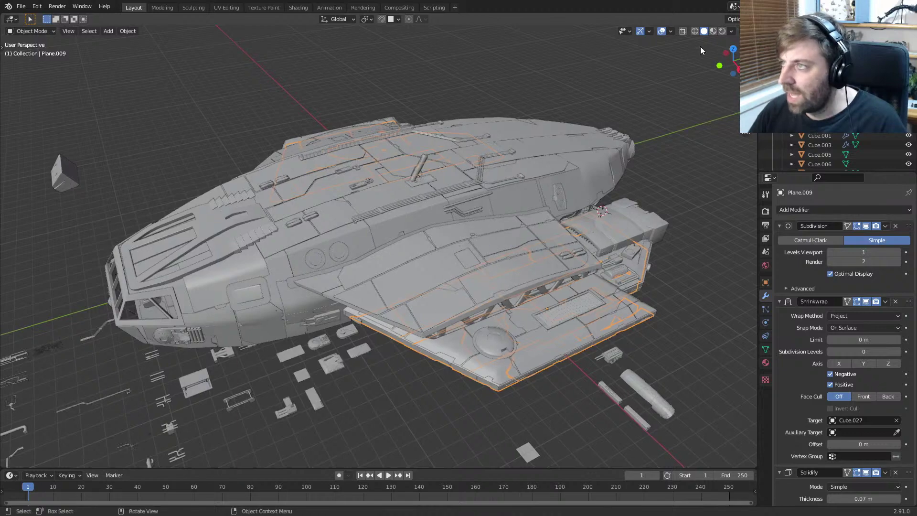
left_click(722, 31)
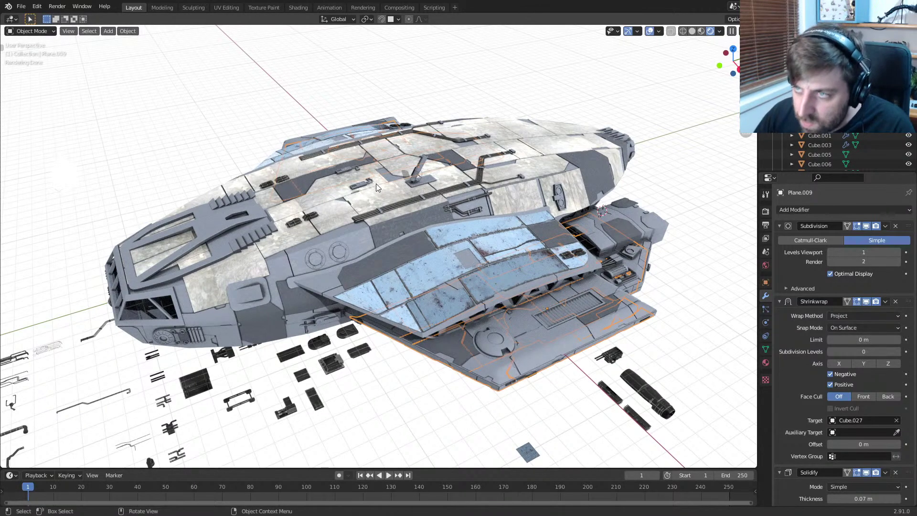
scroll(560, 342, "up", 1)
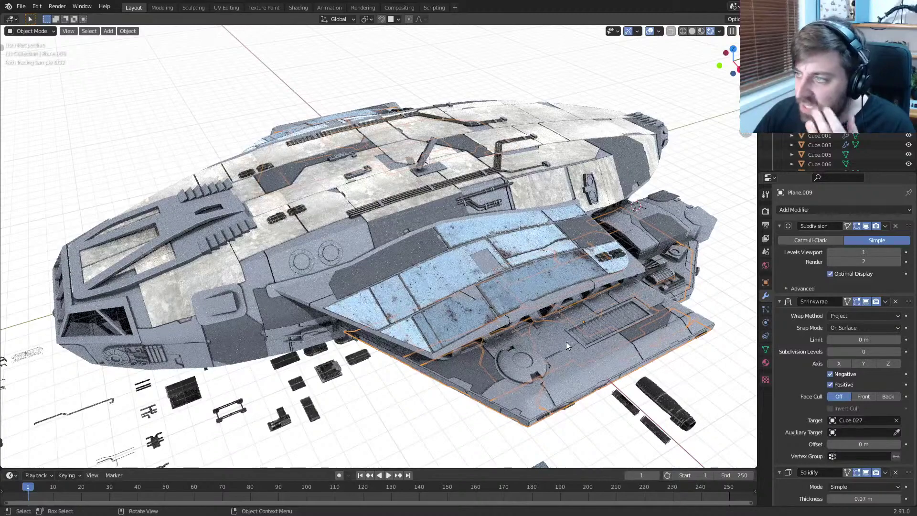
Step: Return the viewport from rendered to solid shading and save the file
scroll(573, 348, "up", 1)
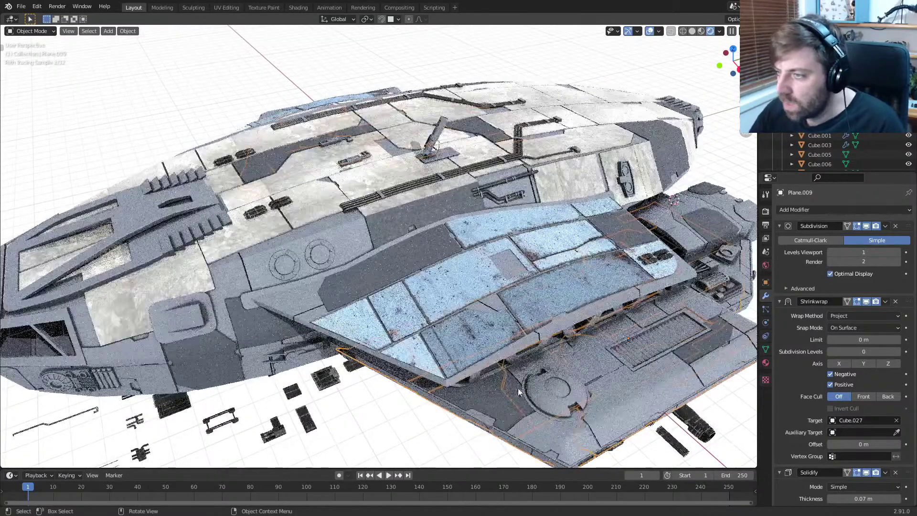
left_click(692, 31)
key("ctrl+s")
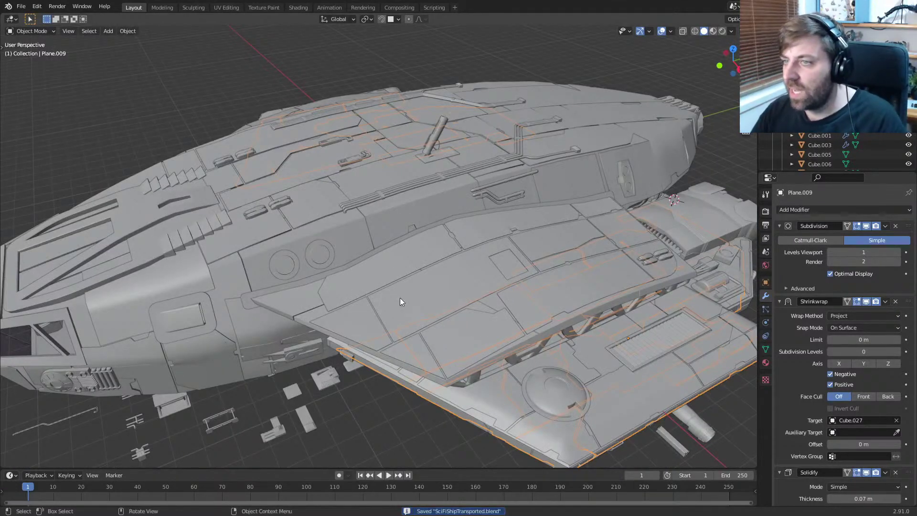
Step: Try the Generate Greebles operation on the upper hull plating with its default settings and undo it
left_click(311, 199)
scroll(363, 357, "down", 3)
right_click(365, 343)
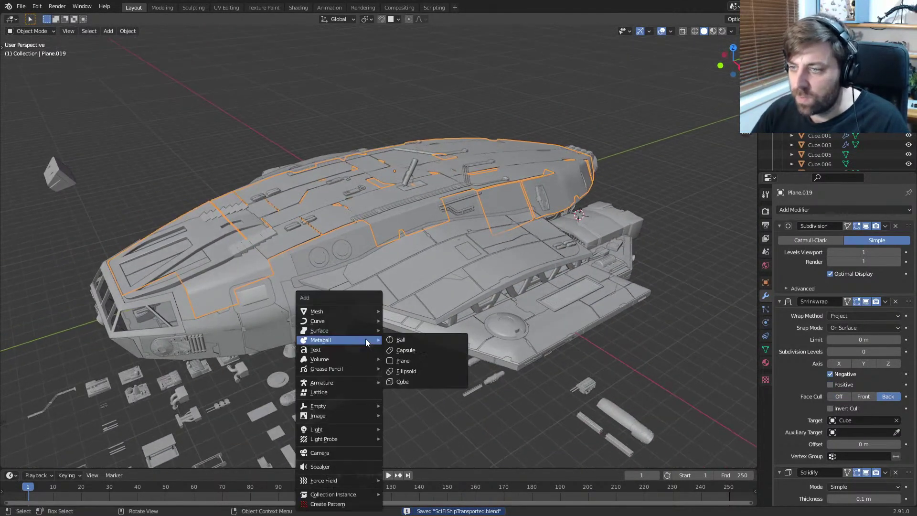
key("F3")
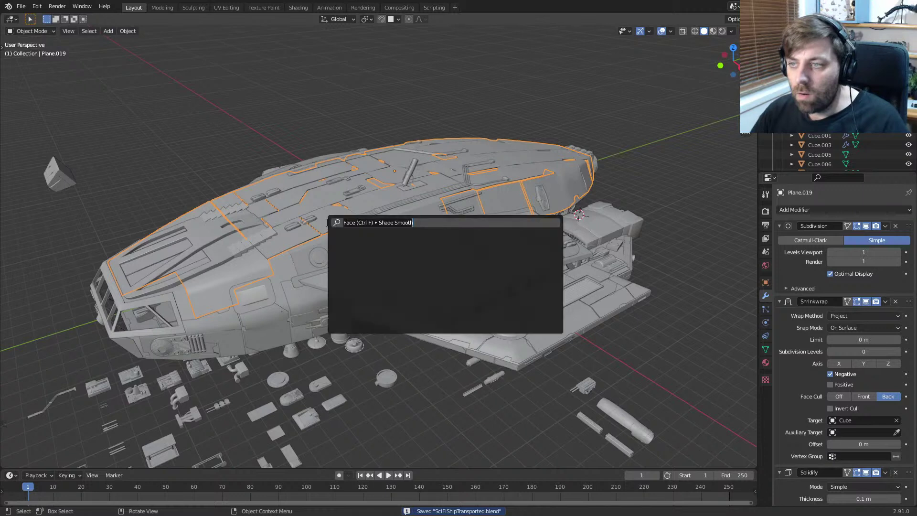
type("greeble")
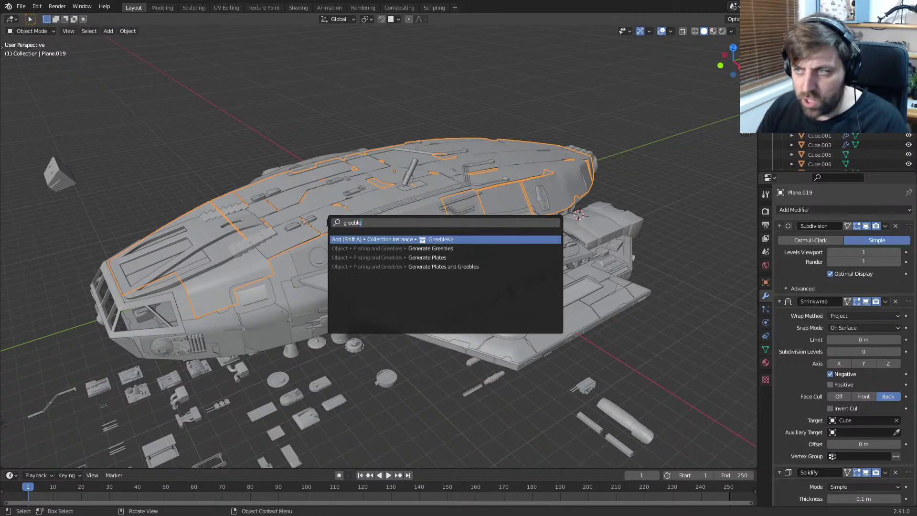
key("Down")
key("Return")
middle_click_drag(327, 226, 427, 218)
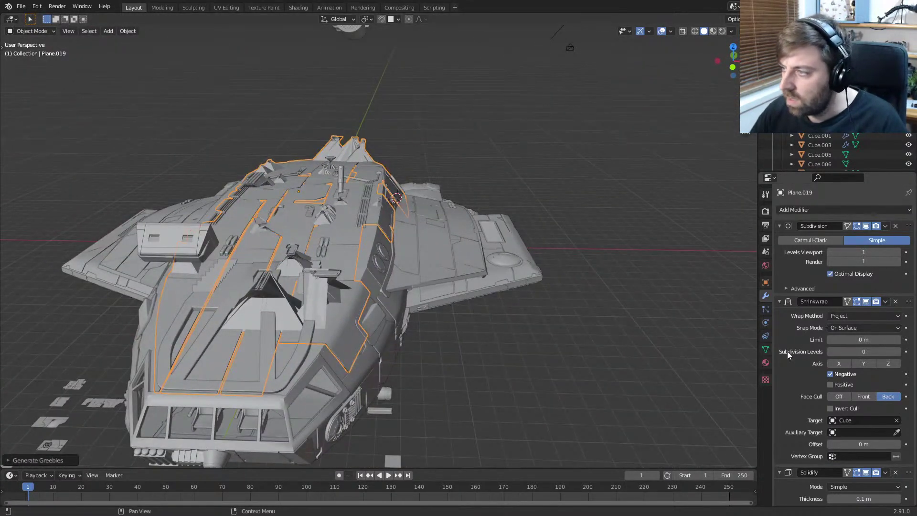
scroll(795, 277, "down", 6)
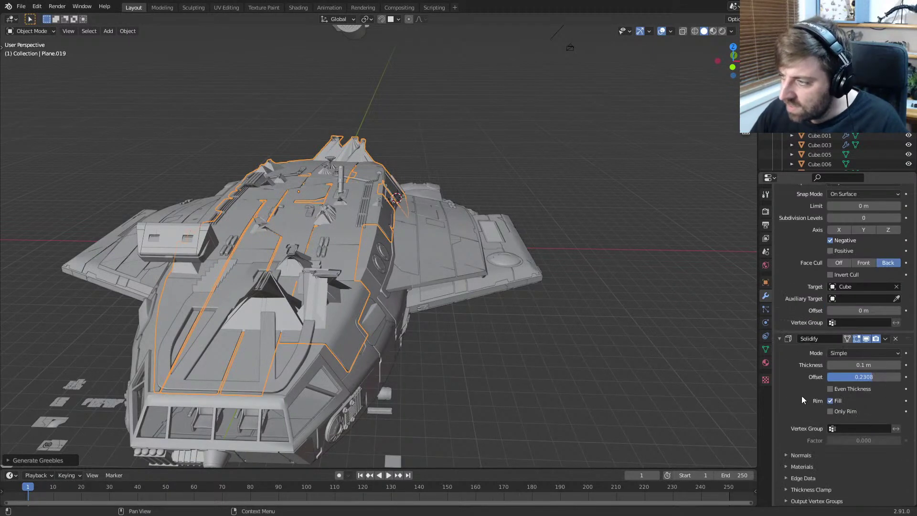
middle_click_drag(549, 362, 414, 365)
key("ctrl+z")
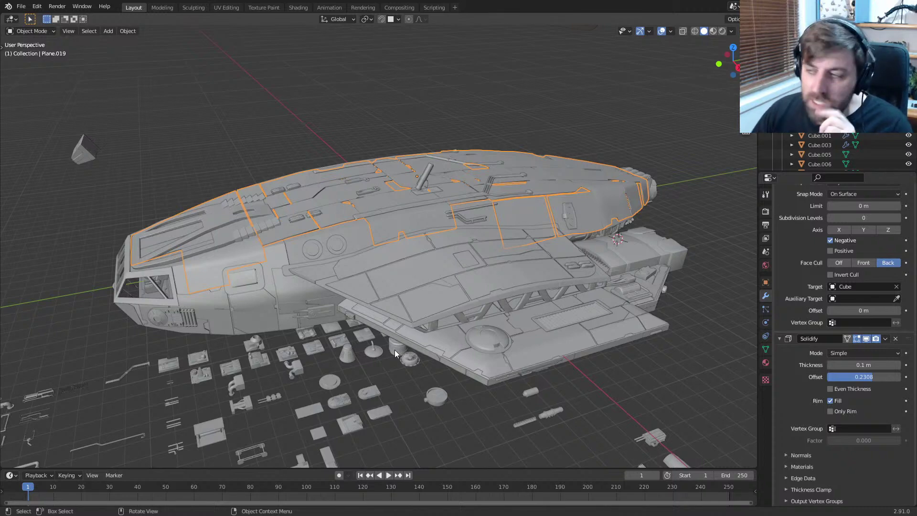
Step: Examine the hull, wings and the spare detail parts laid out beside the ship, and save the file
middle_click_drag(394, 351, 431, 355)
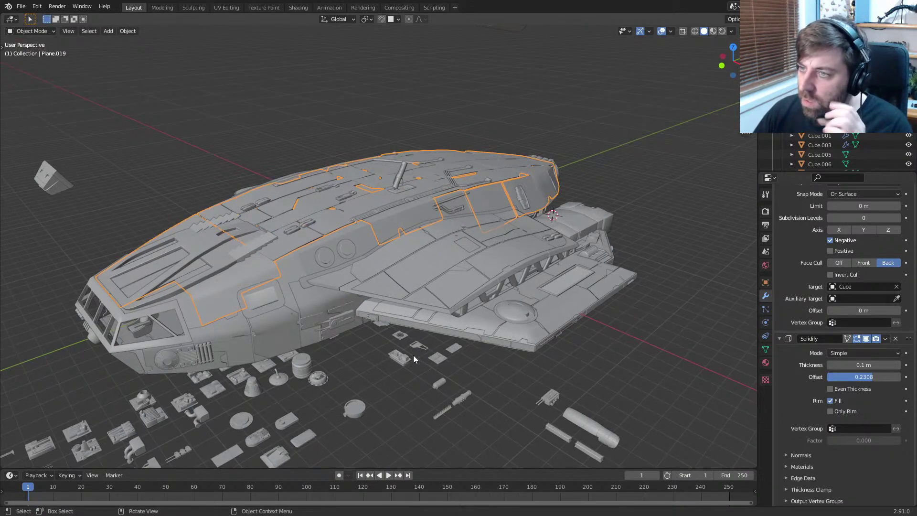
scroll(413, 356, "up", 2)
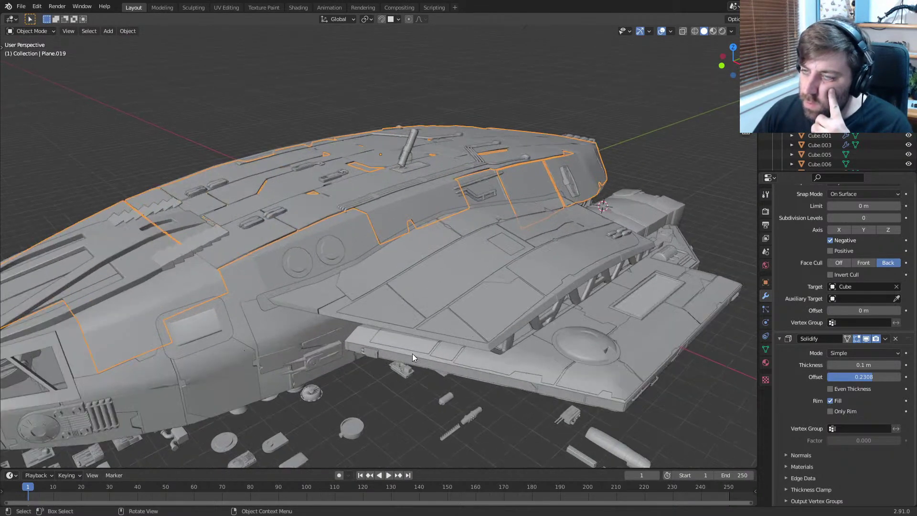
middle_click_drag(411, 353, 454, 294)
scroll(428, 369, "down", 3)
scroll(428, 369, "down", 2)
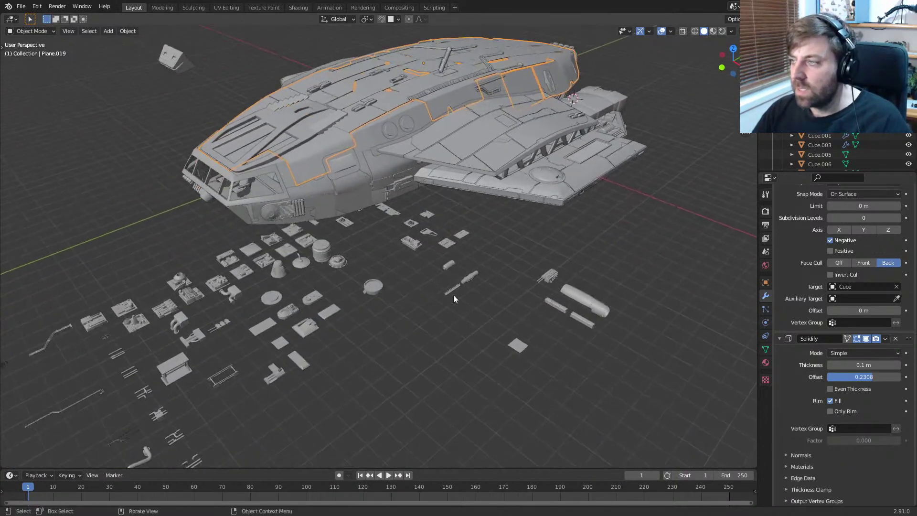
scroll(346, 289, "up", 3)
scroll(348, 304, "down", 2)
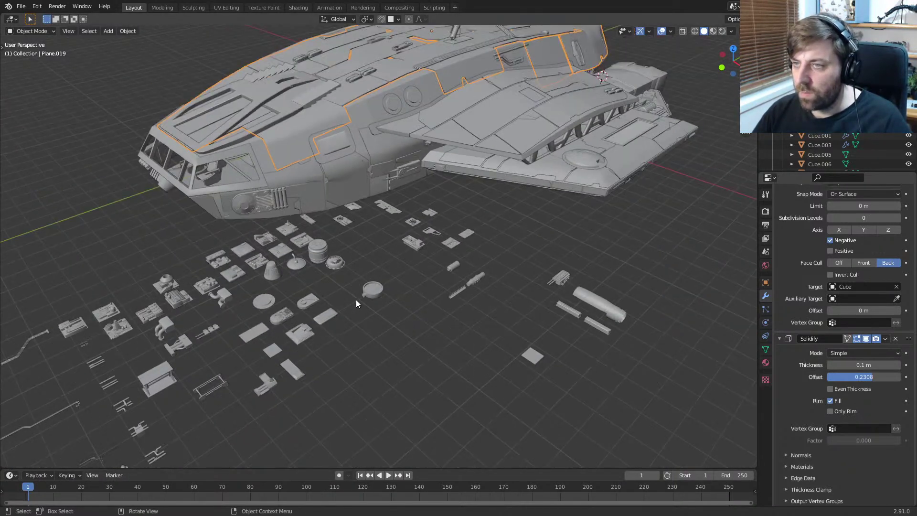
scroll(356, 299, "down", 2)
key("ctrl+s")
key("ctrl+a")
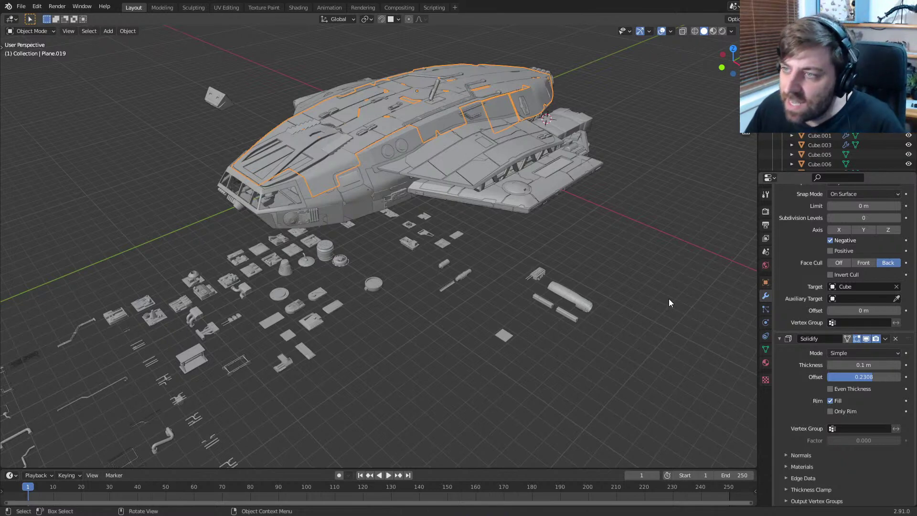
scroll(628, 288, "up", 3)
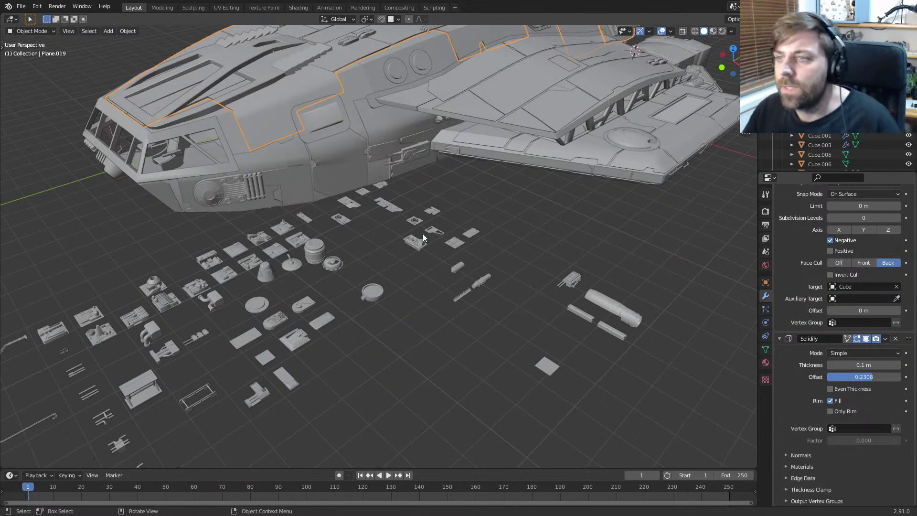
scroll(323, 154, "up", 3)
middle_click_drag(322, 153, 418, 351, "shift")
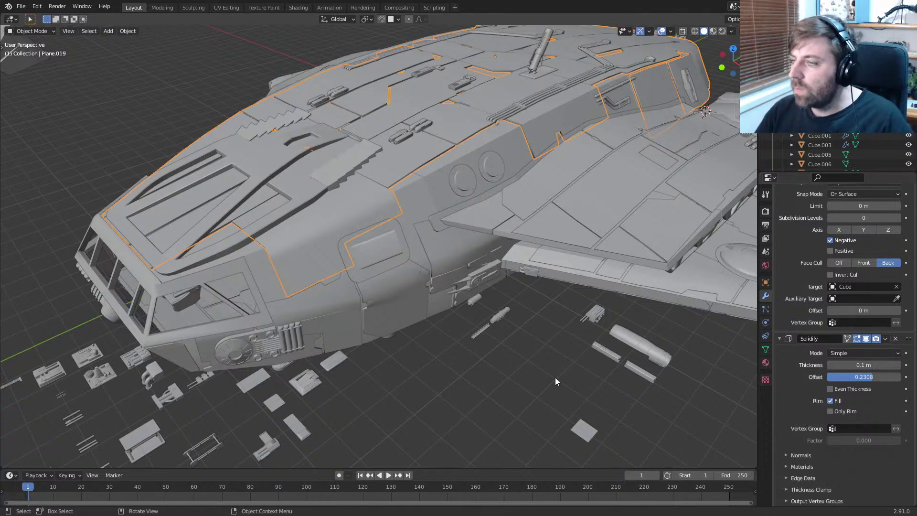
Step: Add a cube mesh to the scene
key("ctrl+a")
key("Escape")
key("shift+a")
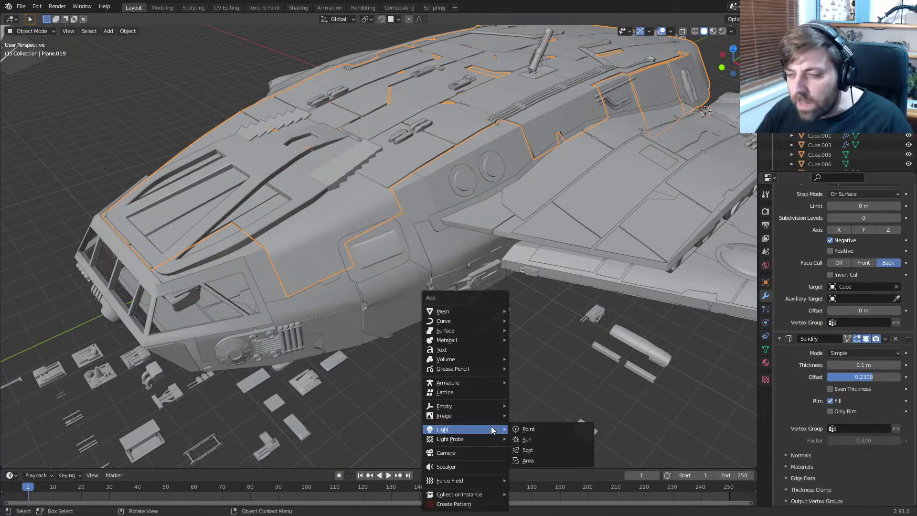
mouse_move(477, 311)
left_click(549, 63)
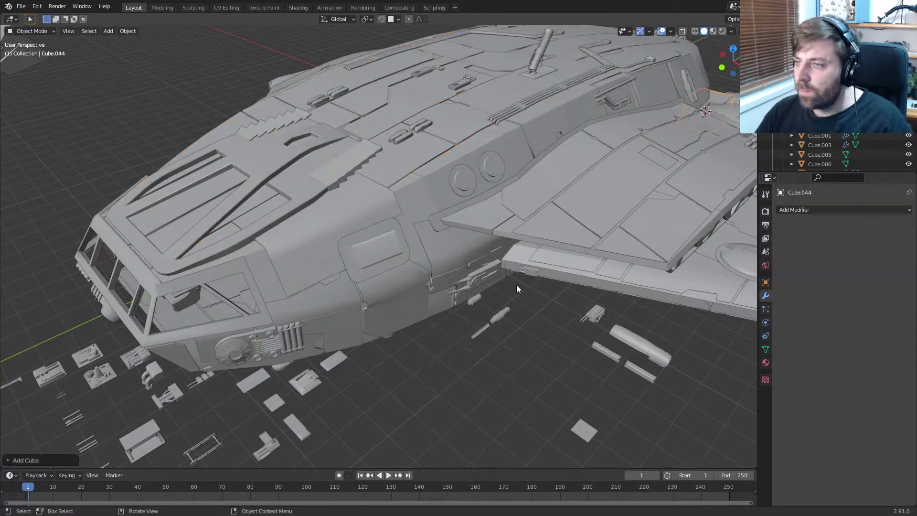
Step: Move the cube away from the ship to the free area beside the spare detail parts
scroll(517, 285, "down", 8)
middle_click_drag(497, 294, 497, 297)
key("KP_7")
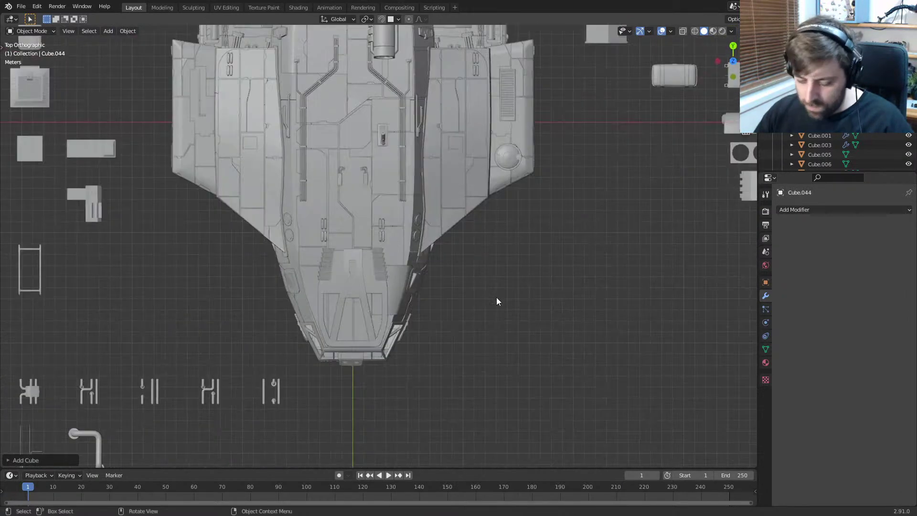
scroll(528, 251, "down", 5)
middle_click_drag(506, 216, 461, 174)
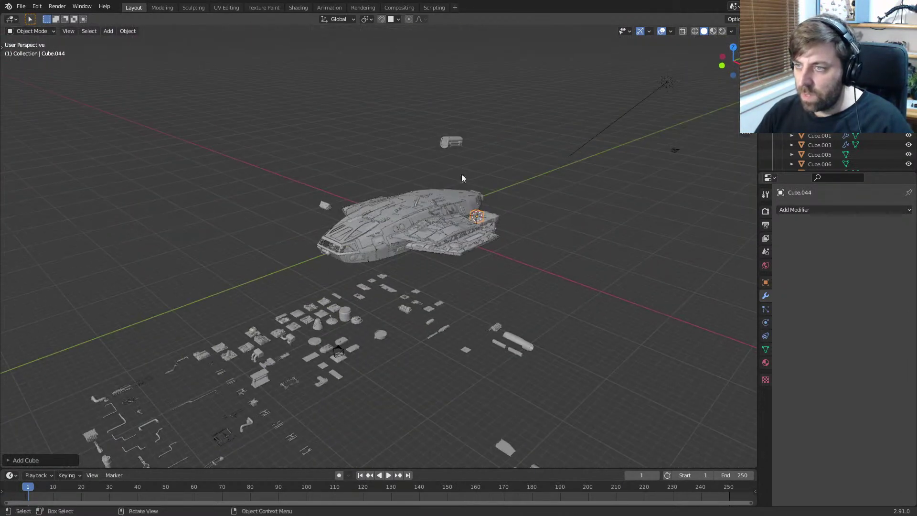
key("g")
left_click(96, 302)
middle_click_drag(97, 302, 470, 222)
scroll(450, 385, "up", 1)
Step: Scale the cube's mesh down along the X axis in Edit Mode to make a narrow upright box
key("Tab")
key("s")
key("x")
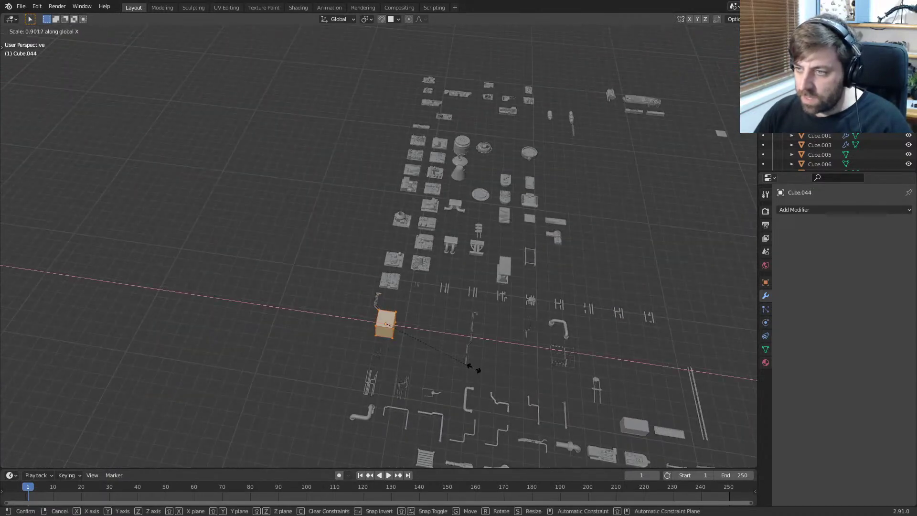
left_click(434, 350)
middle_click_drag(435, 350, 427, 326)
key("Tab")
Step: Duplicate the narrow box beside itself along X and flatten the copy's mesh along Z
key("shift+d")
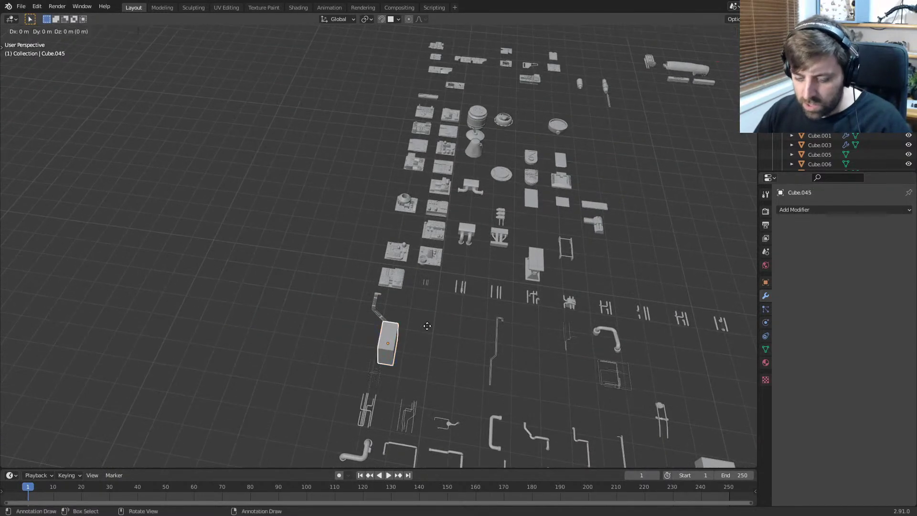
key("y")
key("x")
left_click(458, 336)
key("Tab")
key("s")
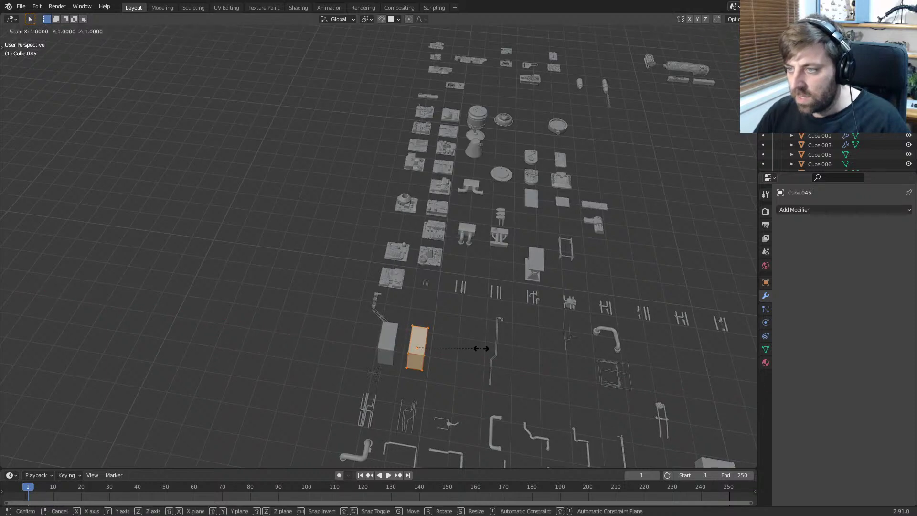
key("z")
left_click(439, 345)
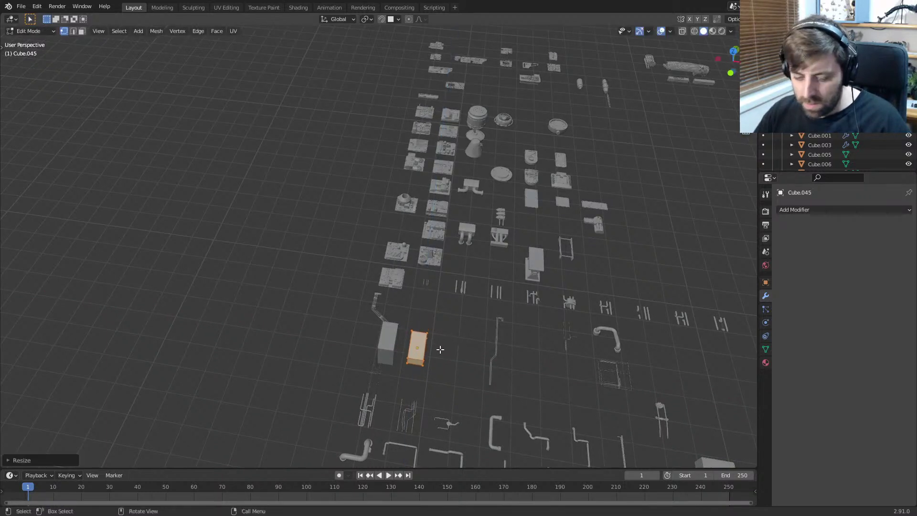
key("Tab")
Step: Duplicate the flattened box along X and lengthen the copy's mesh along Y
key("shift+d")
key("x")
left_click(469, 354)
key("Tab")
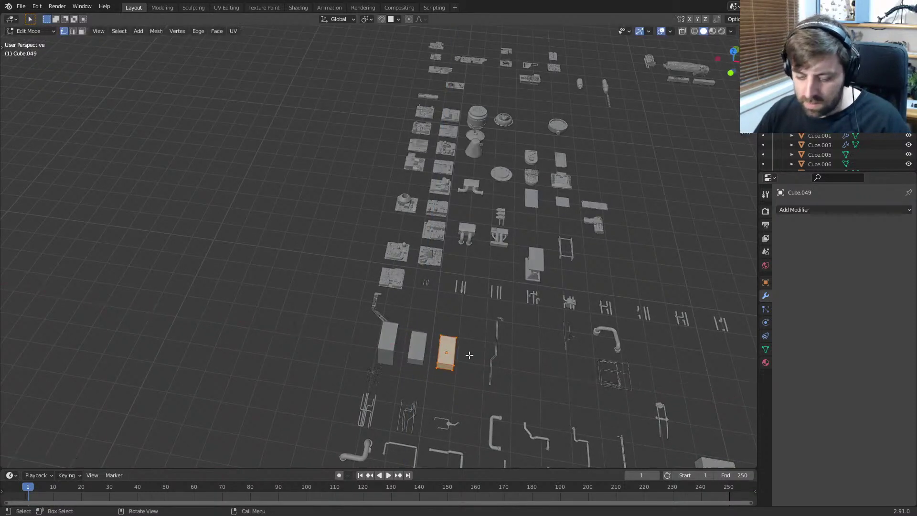
key("s")
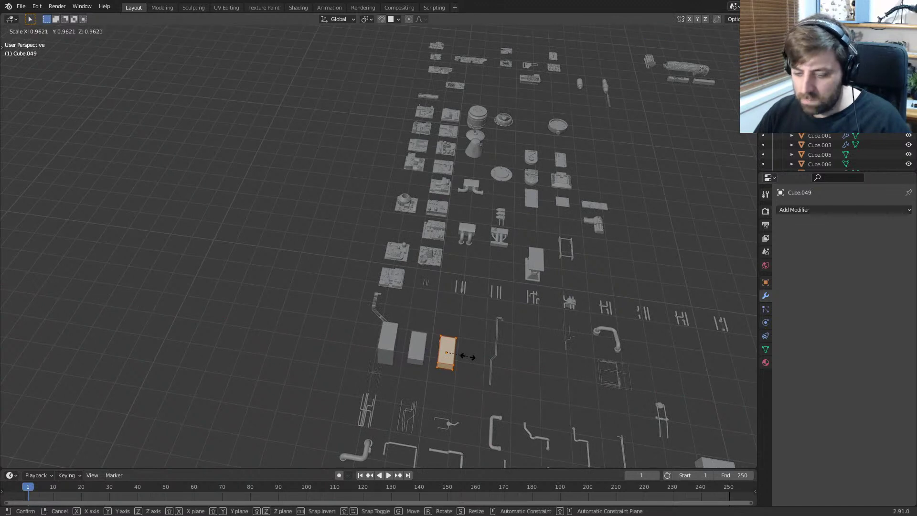
key("y")
left_click(489, 361)
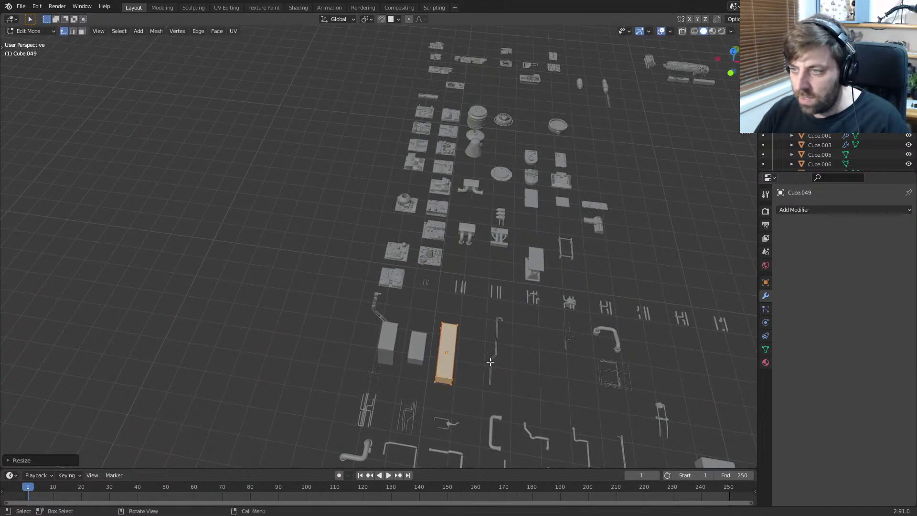
key("Tab")
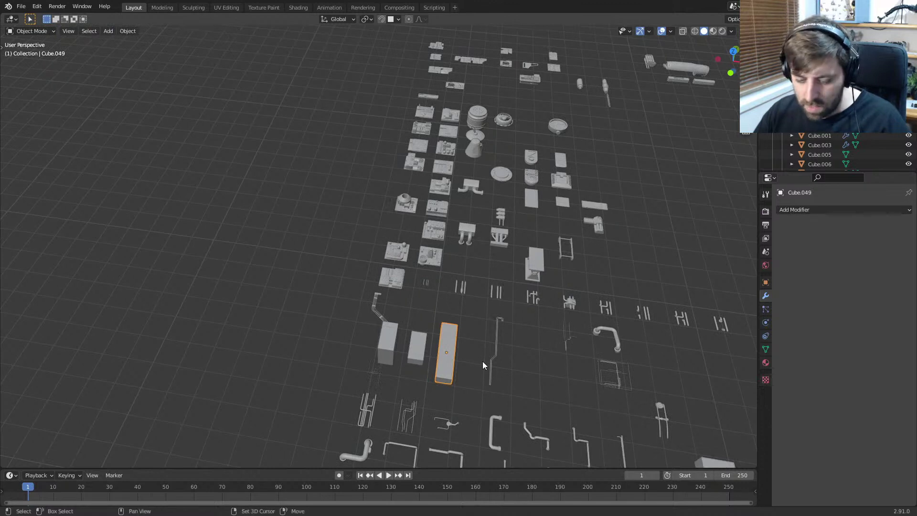
Step: Duplicate the long box along X and widen the copy along the X axis
key("shift+d")
key("x")
left_click(515, 366)
key("s")
key("x")
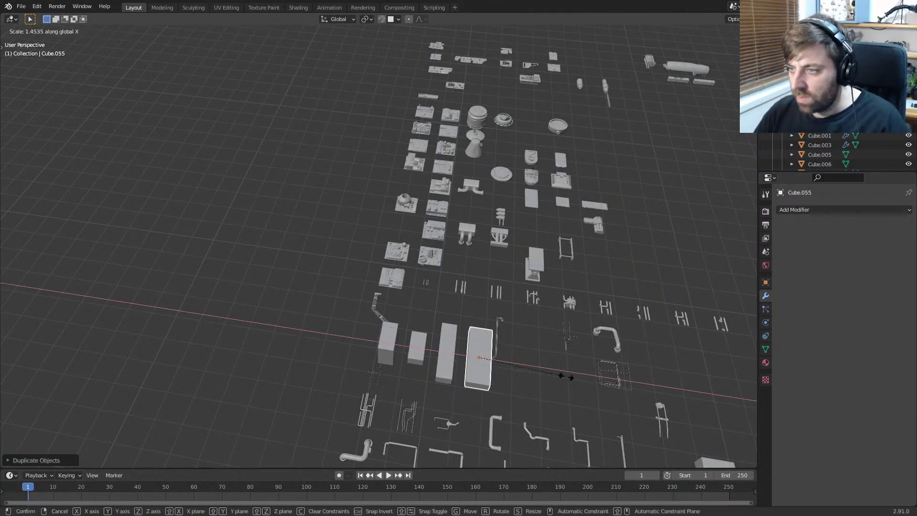
left_click(581, 380)
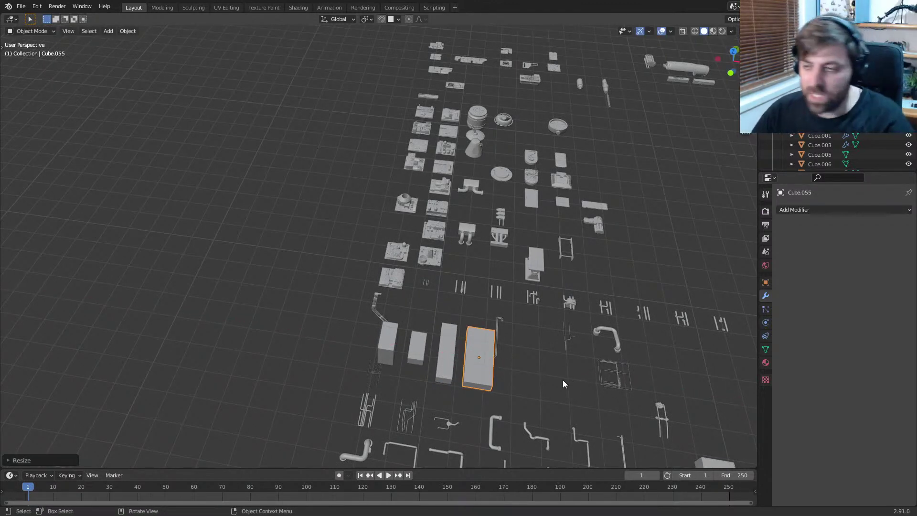
middle_click_drag(562, 380, 450, 336)
Step: Move the four boxes together into a new collection named SmallGreeble
key("Tab")
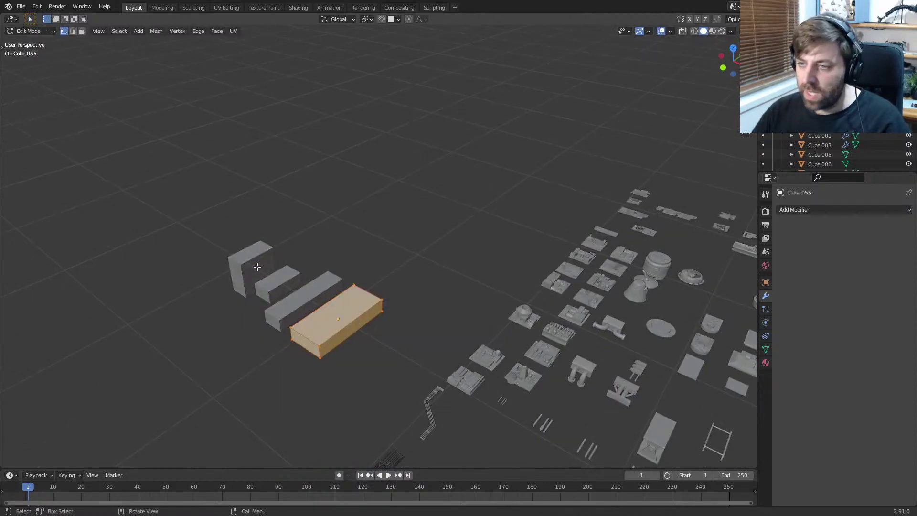
key("Tab")
left_click(256, 264)
left_click(283, 284, "shift")
left_click(308, 302, "shift")
left_click(333, 319, "shift")
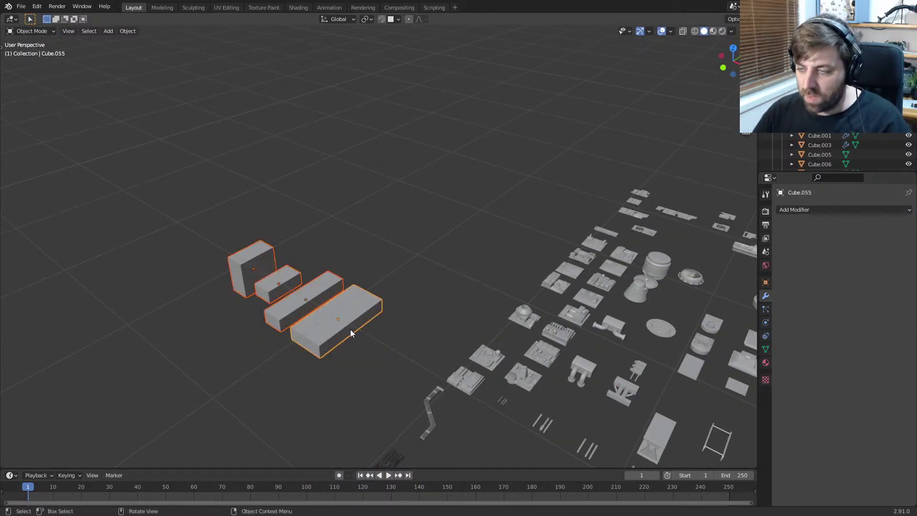
key("m")
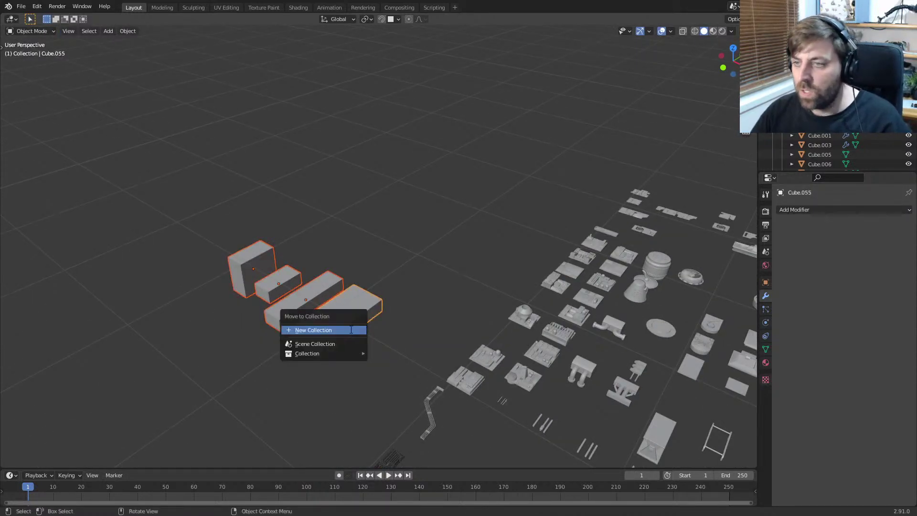
left_click(351, 328)
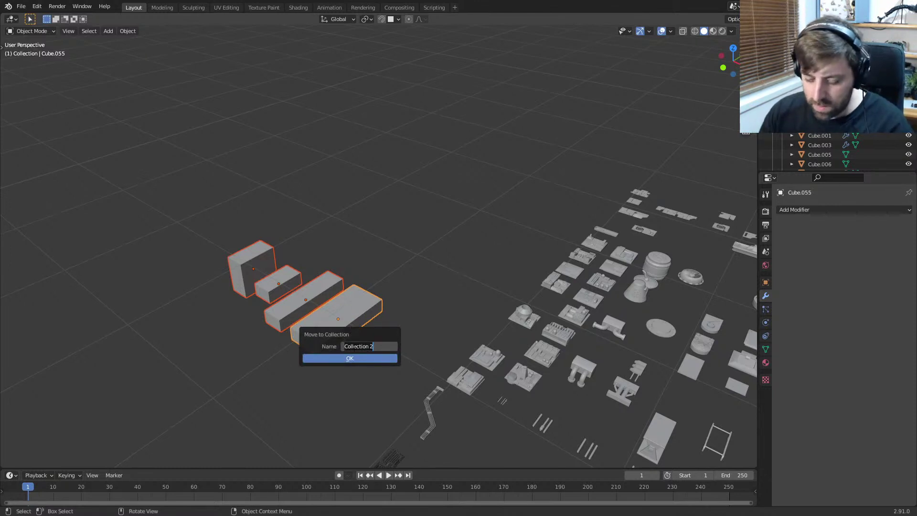
type("SmallGreeble")
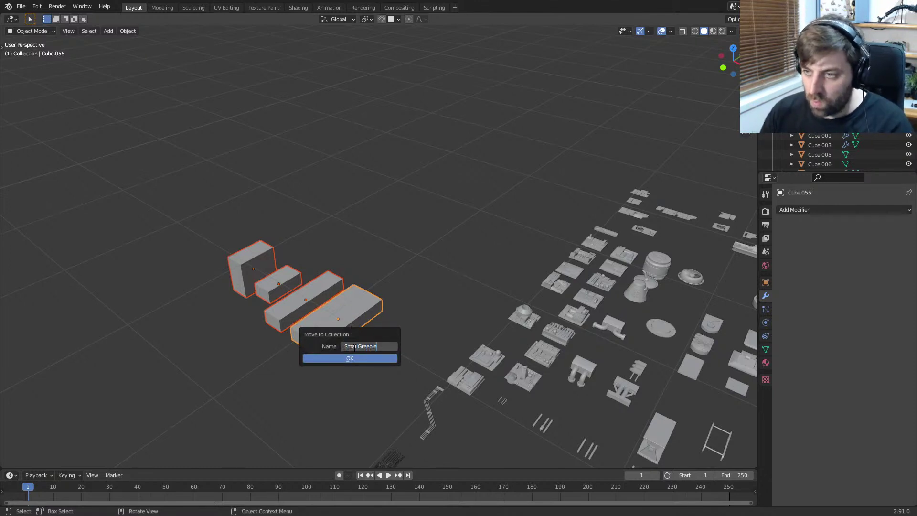
key("Return")
left_click(356, 355)
Step: Add a Hair particle system emitting 40 particles to the upper hull panels
scroll(434, 354, "down", 8)
mouse_move(435, 354)
middle_mouse_down()
mouse_move(445, 336)
mouse_move(434, 337)
middle_mouse_up()
middle_click_drag(433, 338, 291, 334, "shift")
scroll(291, 334, "up", 3)
left_click(336, 197)
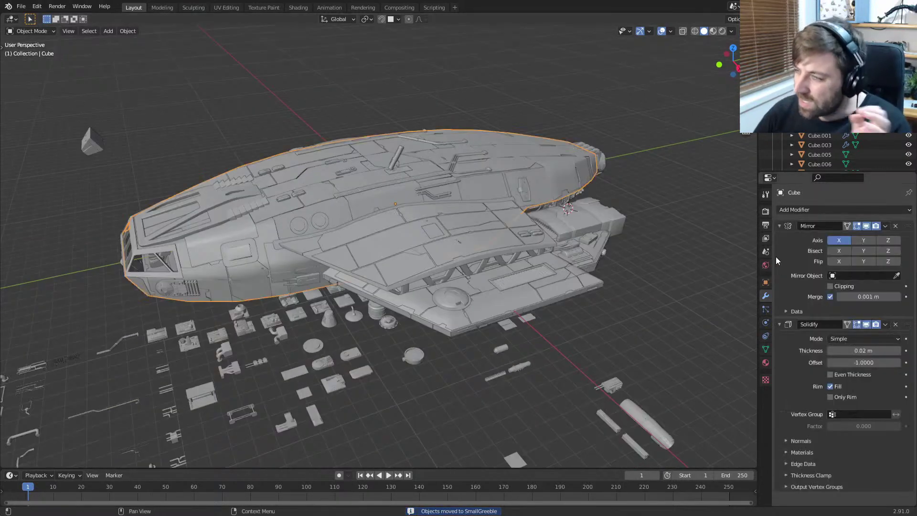
left_click(379, 196)
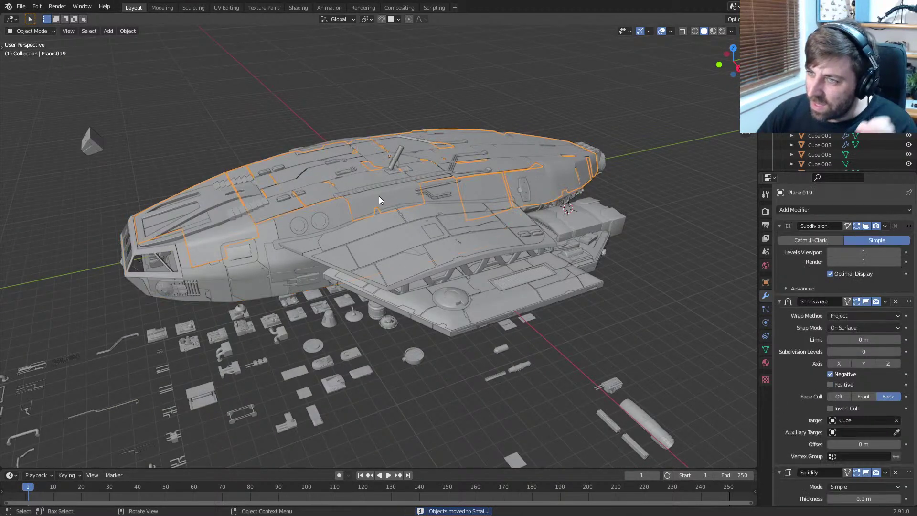
left_click(766, 309)
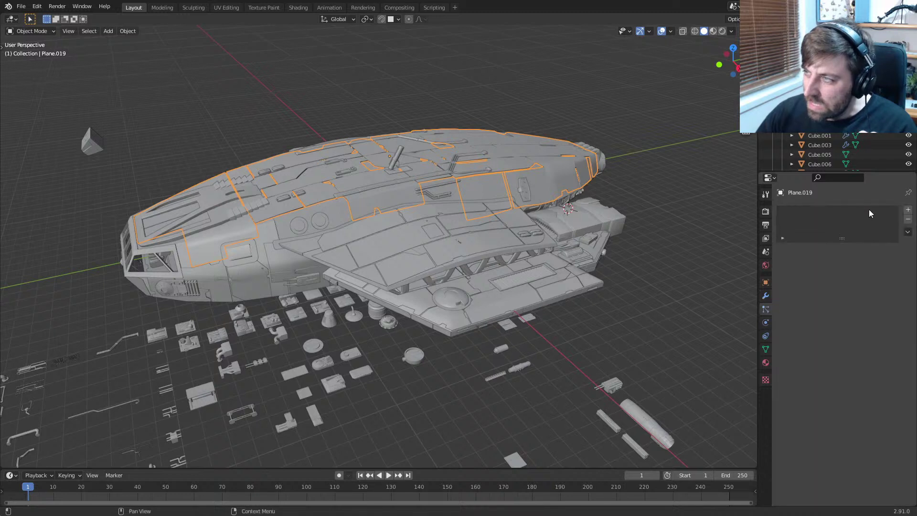
left_click(907, 210)
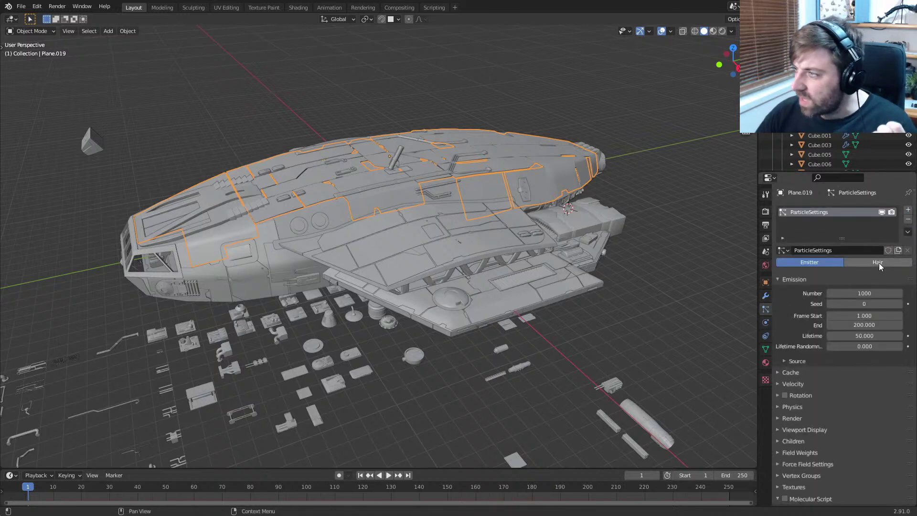
left_click(878, 262)
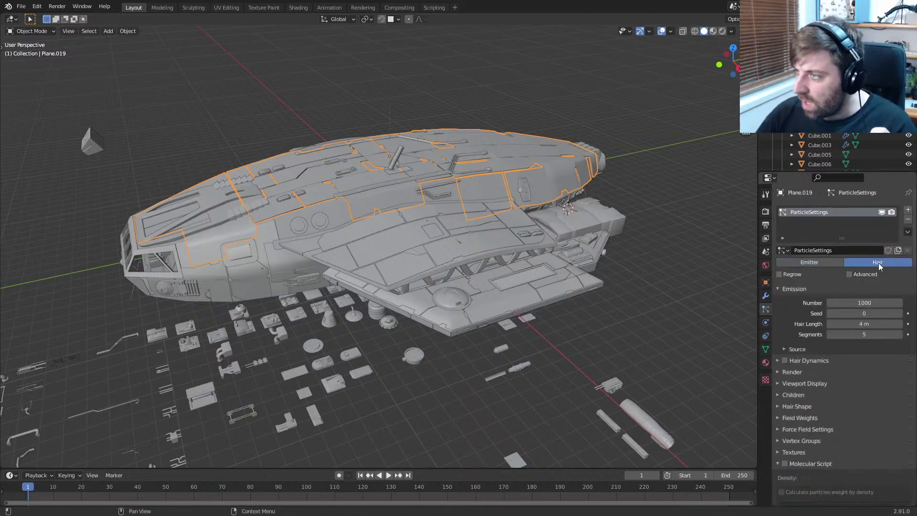
left_click(864, 302)
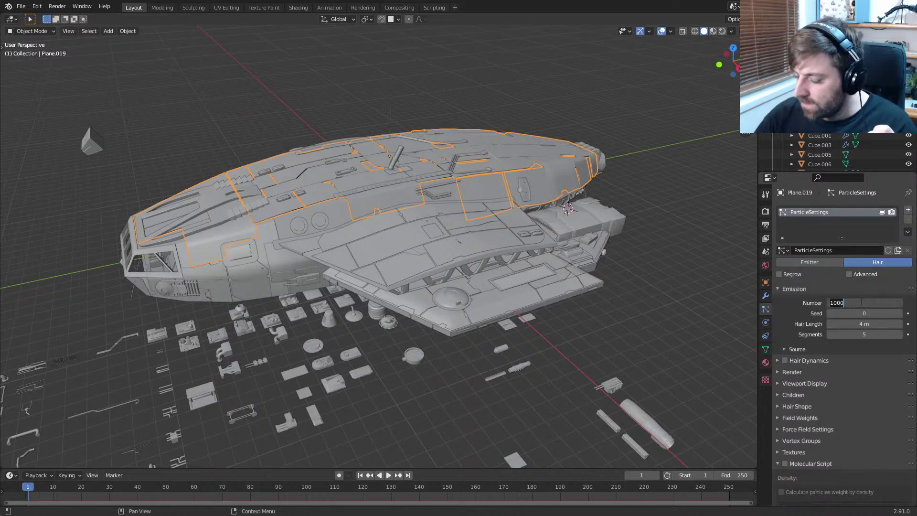
type("40")
key("Return")
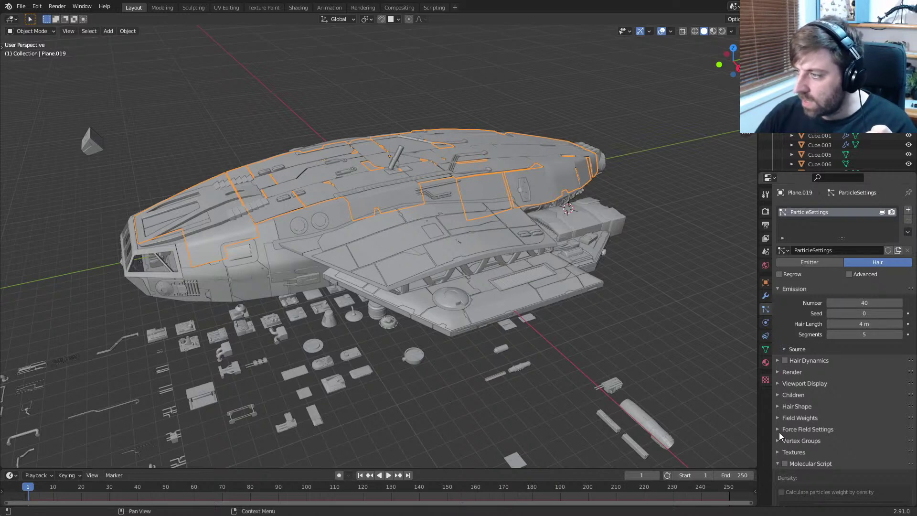
Step: Render the hull panels' particles as a collection, using SmallGreeble as the instance collection
left_click(779, 373)
scroll(819, 383, "down", 1)
left_click(848, 368)
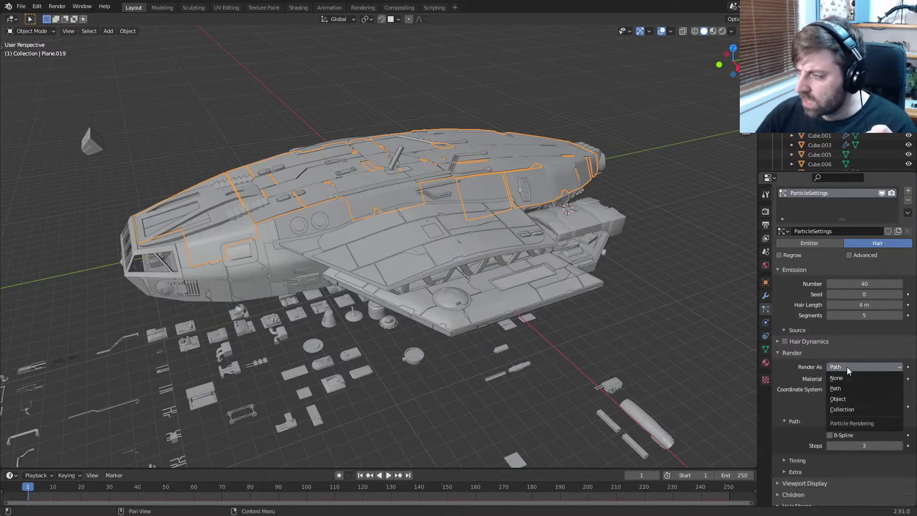
left_click(848, 410)
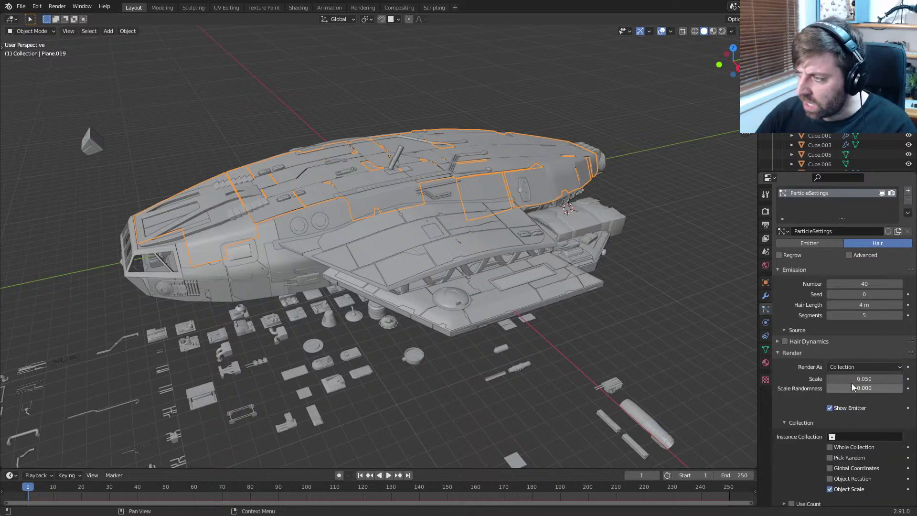
left_click(856, 435)
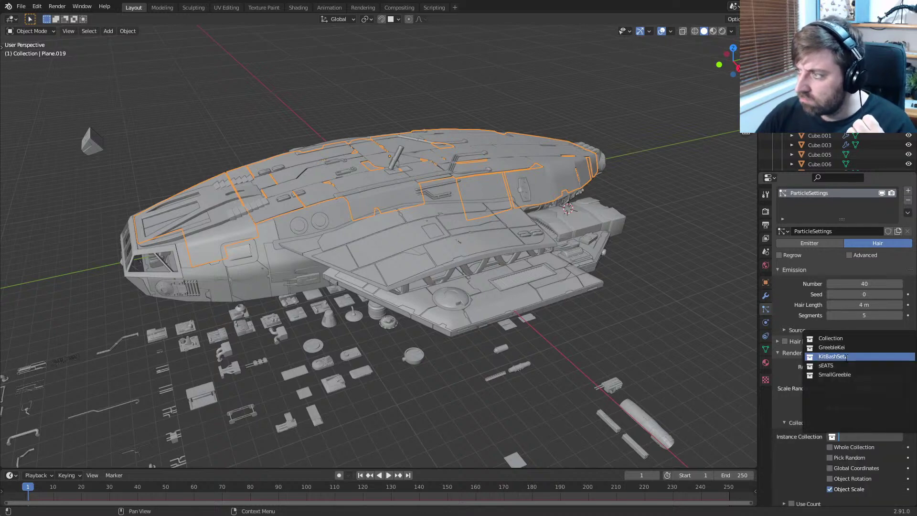
left_click(836, 374)
Step: Enable Object Rotation for the particle instances scattered on the hull panels
middle_click_drag(365, 241, 408, 262)
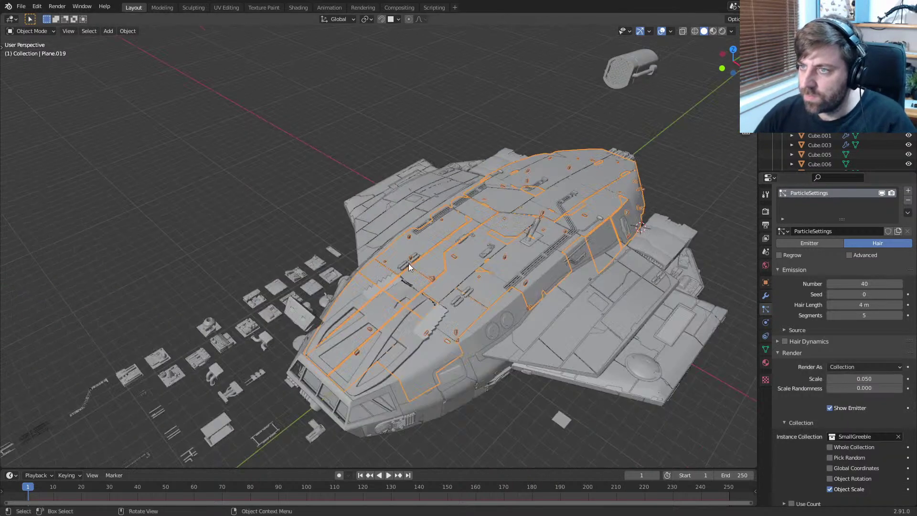
scroll(464, 301, "up", 7)
middle_click_drag(464, 300, 405, 244, "shift")
scroll(404, 243, "up", 3)
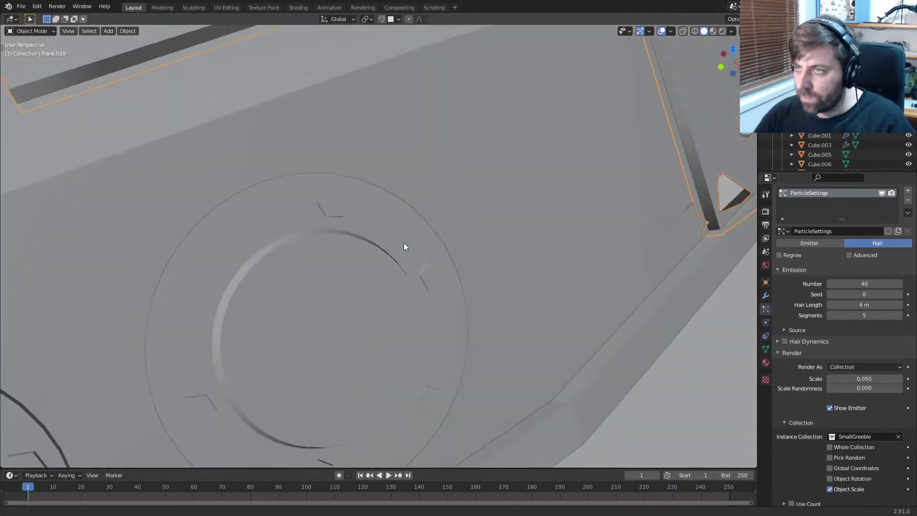
scroll(403, 243, "down", 2)
middle_click_drag(444, 268, 420, 242, "shift")
scroll(423, 251, "down", 10)
scroll(415, 242, "up", 6)
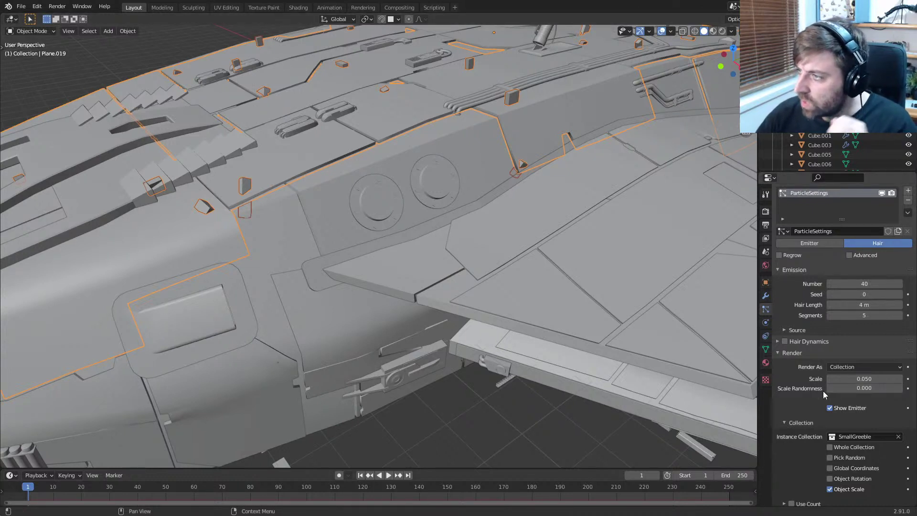
scroll(858, 422, "down", 5)
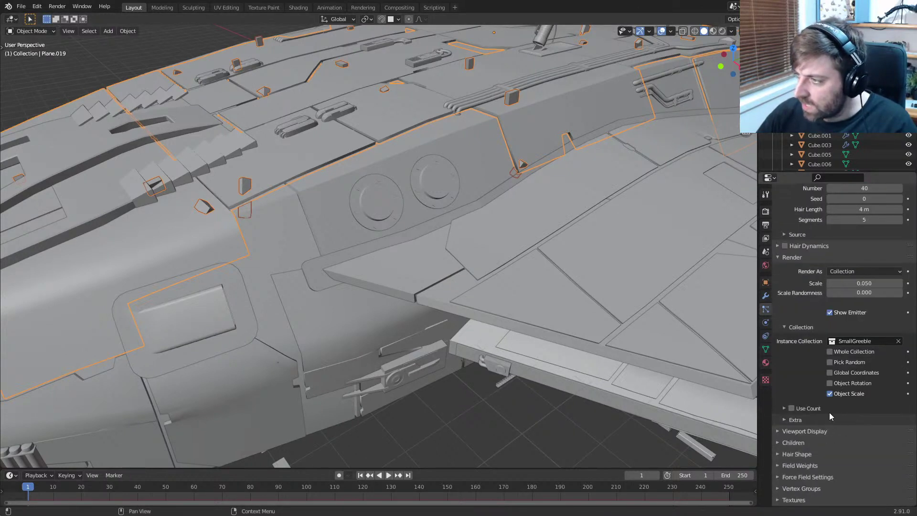
left_click(829, 383)
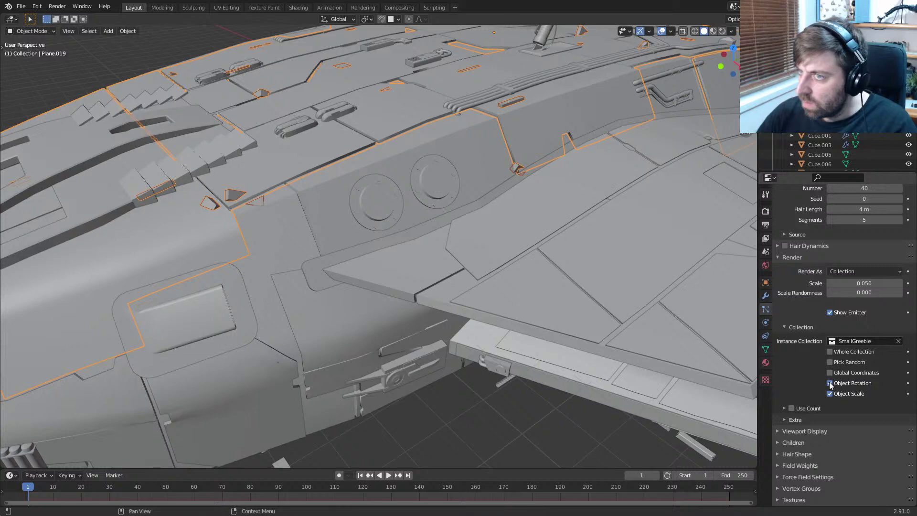
Step: Set the jittering amount of the particle emission source to 0
scroll(537, 347, "down", 6)
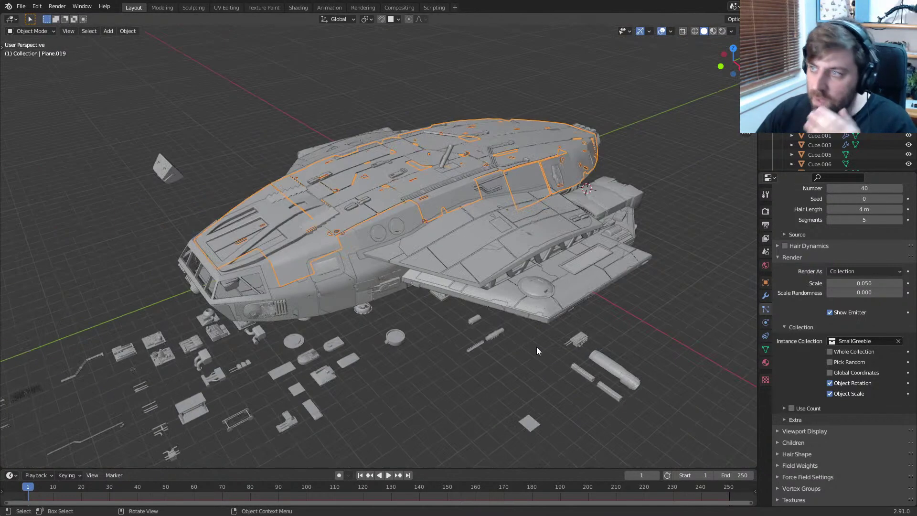
middle_click_drag(536, 346, 497, 350)
scroll(807, 344, "up", 6)
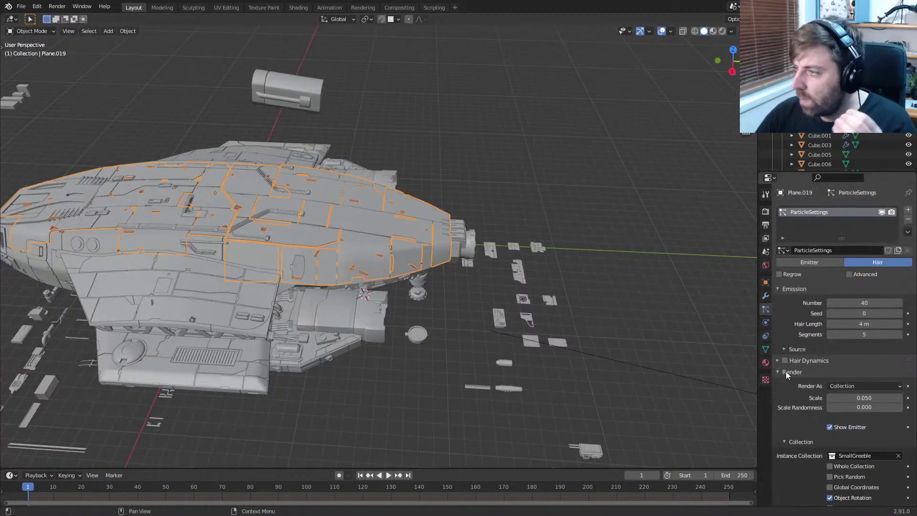
left_click(783, 350)
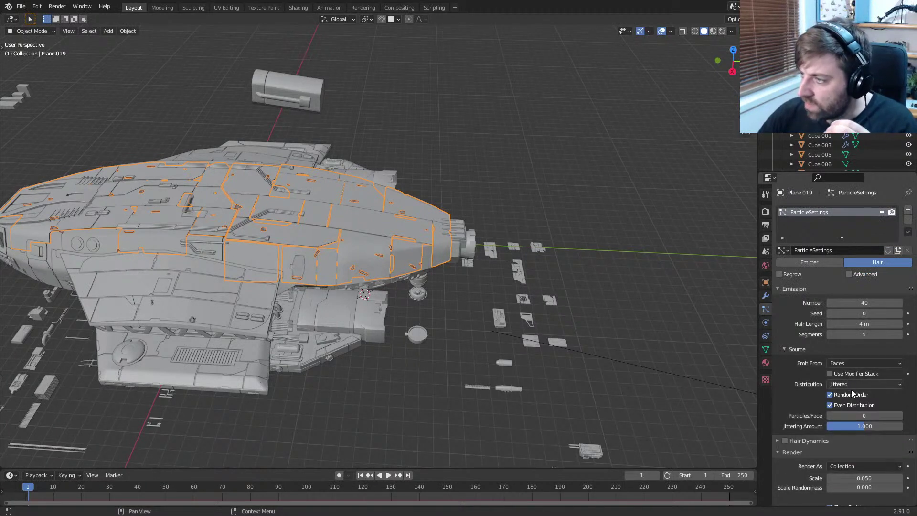
left_click_drag(863, 426, 826, 426)
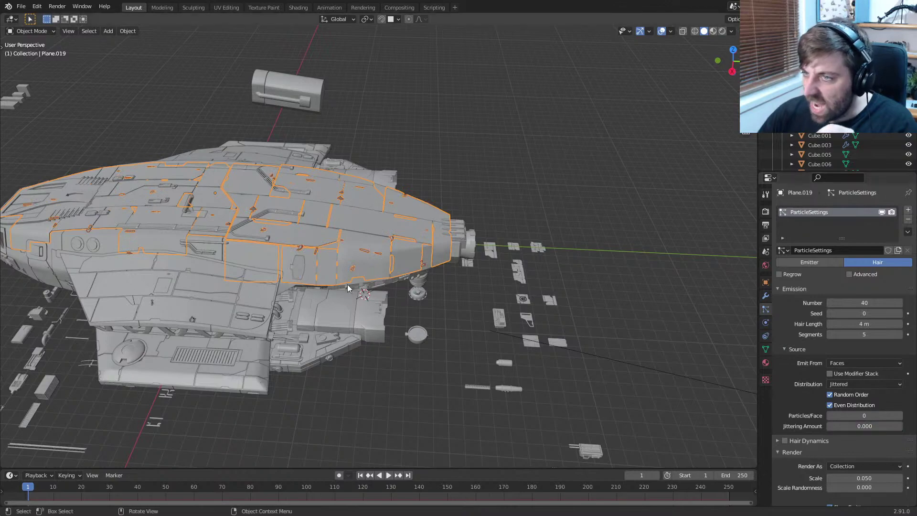
Step: Move the ParticleSettings modifier above Solidify in the hull panels' modifier stack
middle_click_drag(350, 288, 372, 275)
scroll(373, 280, "up", 7)
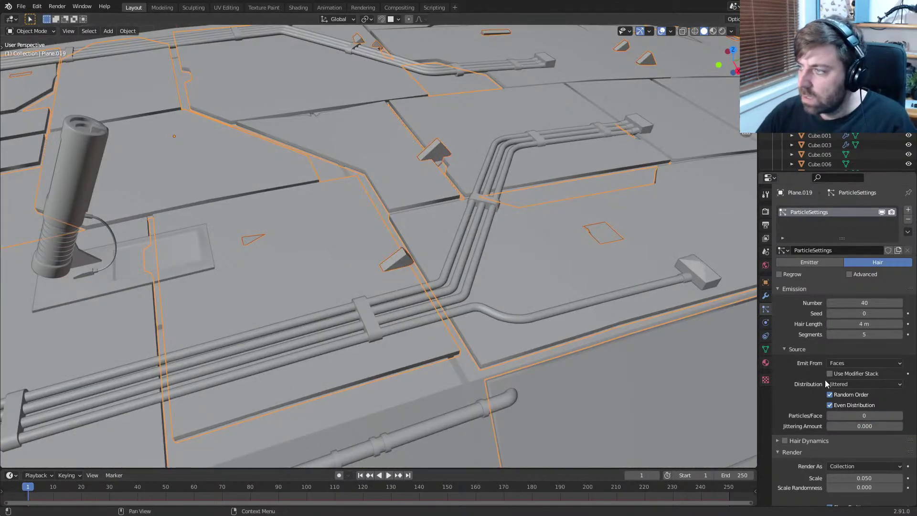
scroll(418, 279, "down", 8)
middle_click_drag(419, 280, 322, 291)
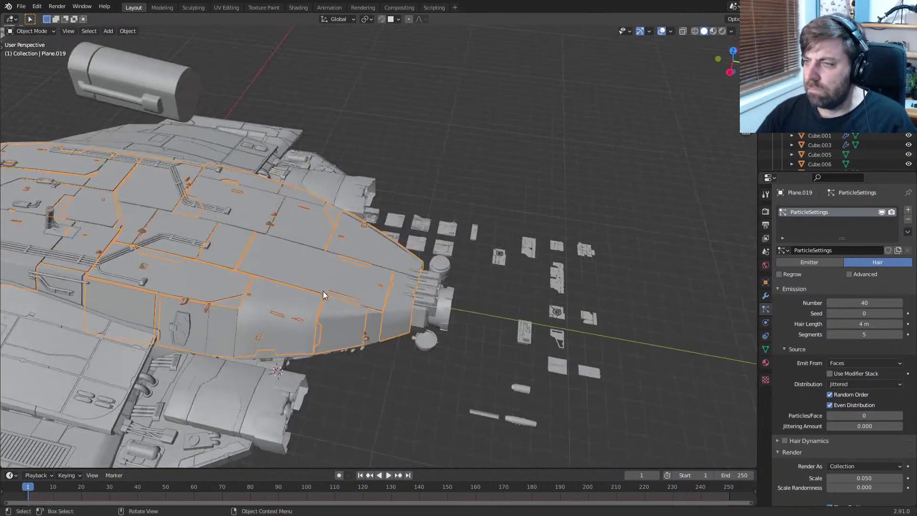
scroll(321, 291, "up", 3)
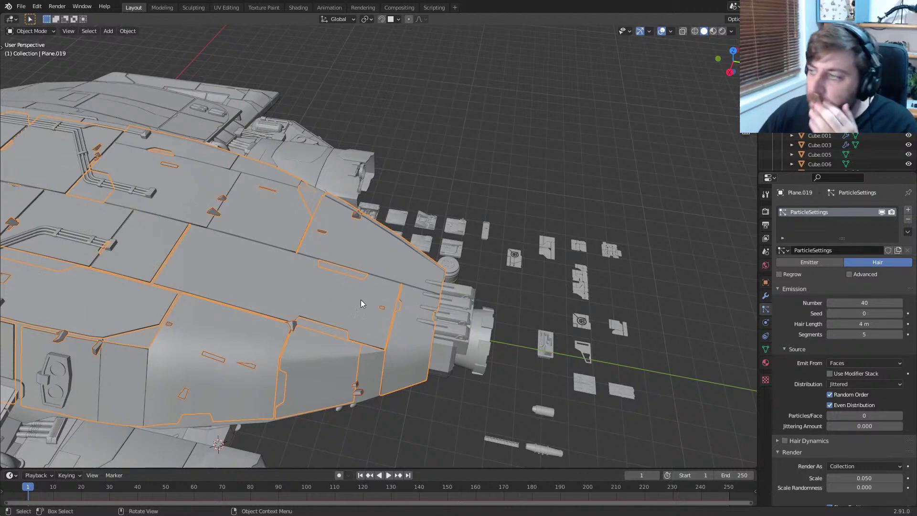
left_click(765, 296)
scroll(814, 383, "down", 8)
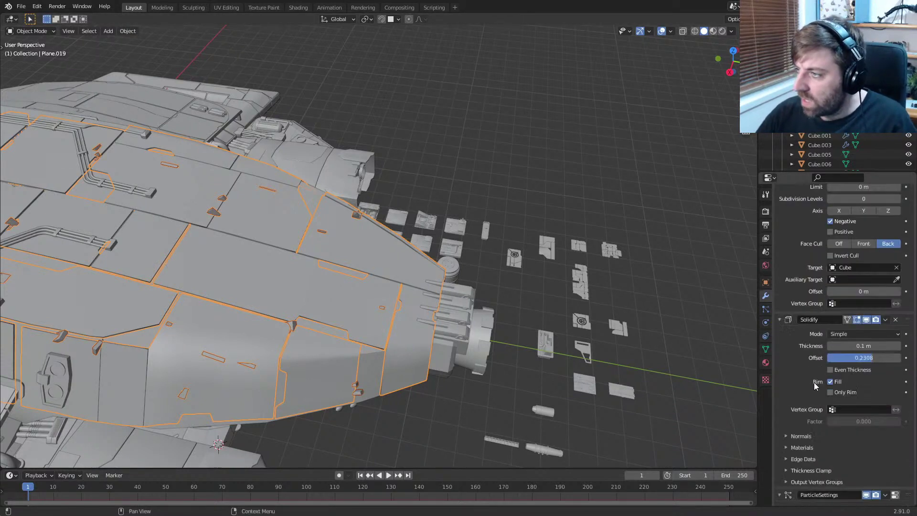
scroll(814, 383, "down", 1)
left_click_drag(908, 470, 902, 287)
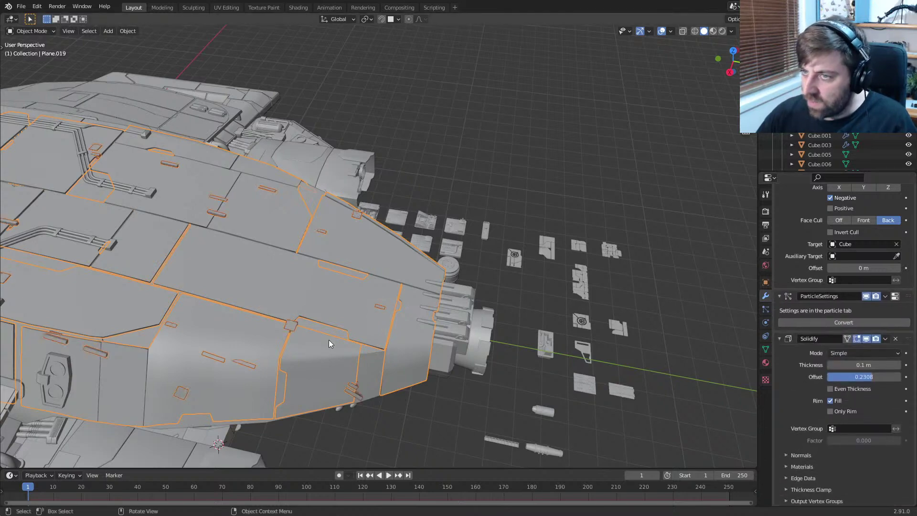
Step: Inspect the scattered greebles on the hull, then deselect the panels and preview the ship in Rendered shading
middle_click_drag(168, 330, 285, 324)
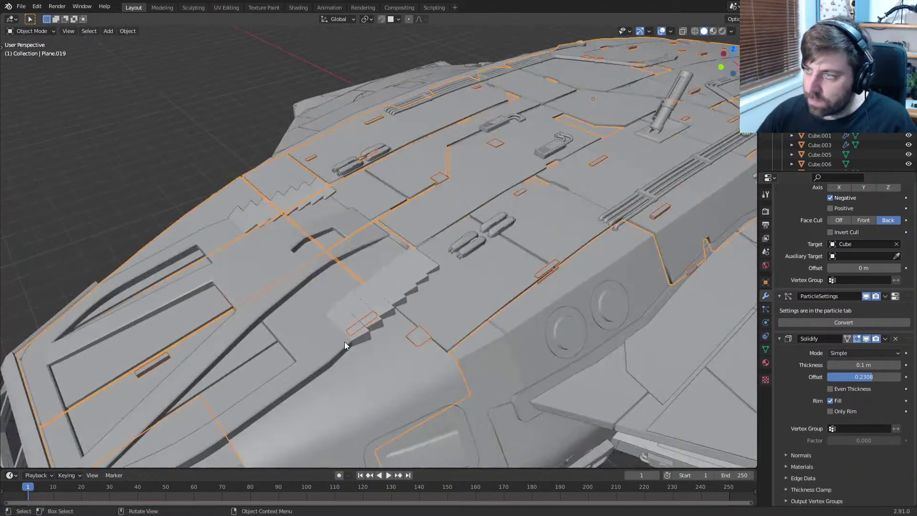
scroll(447, 363, "up", 5)
middle_click_drag(448, 363, 417, 359, "shift")
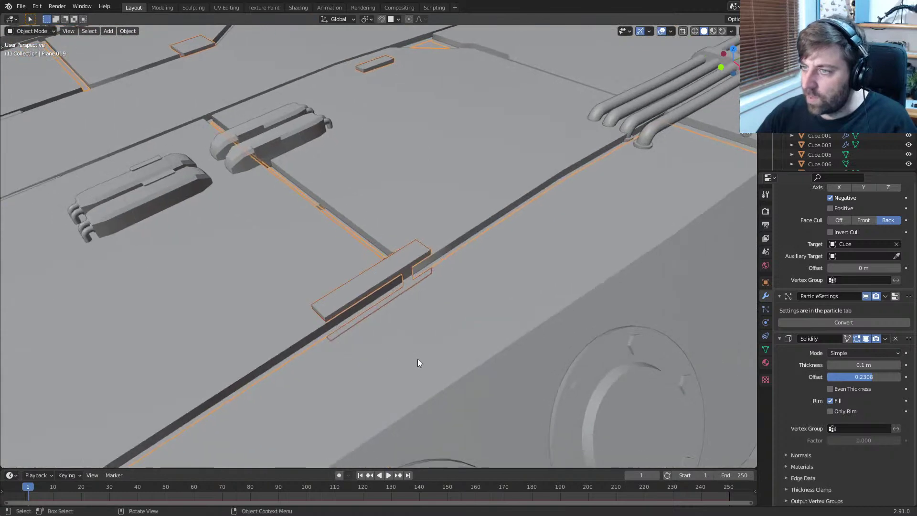
scroll(412, 340, "down", 8)
middle_click_drag(463, 331, 411, 357, "shift")
scroll(402, 366, "down", 6)
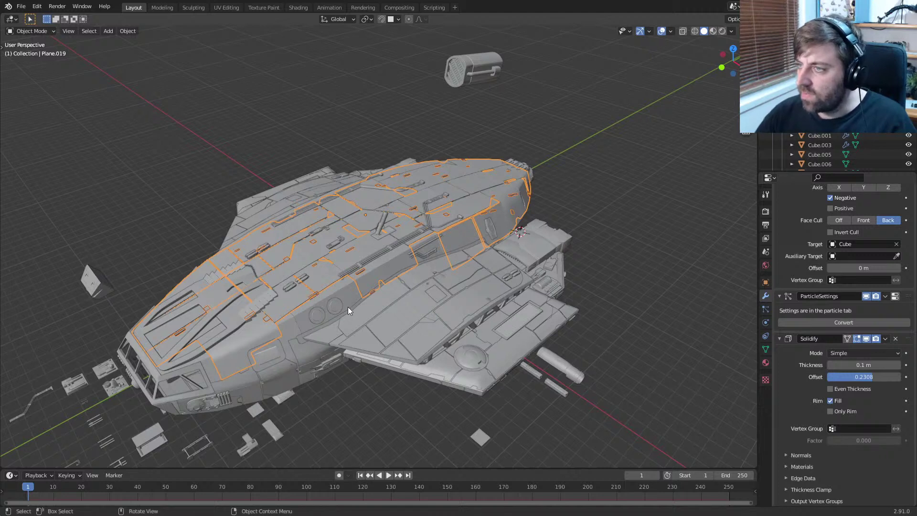
left_click(354, 437)
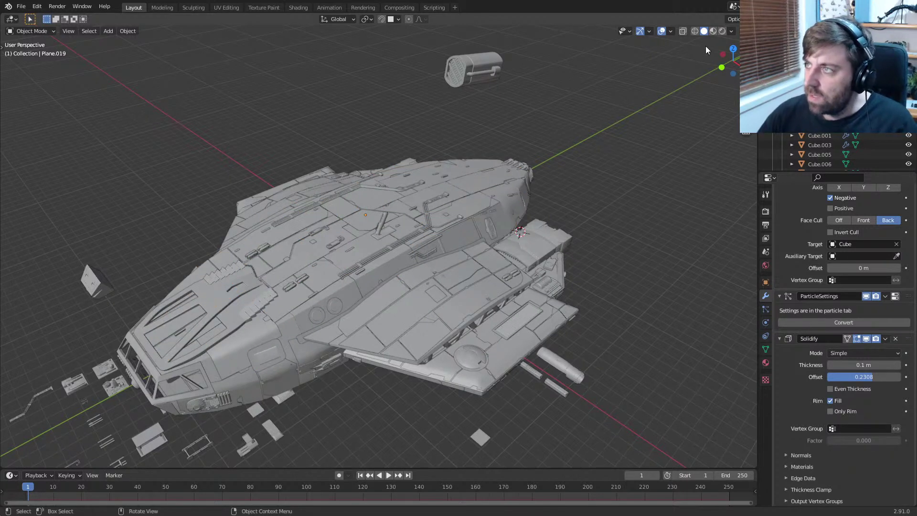
left_click(721, 31)
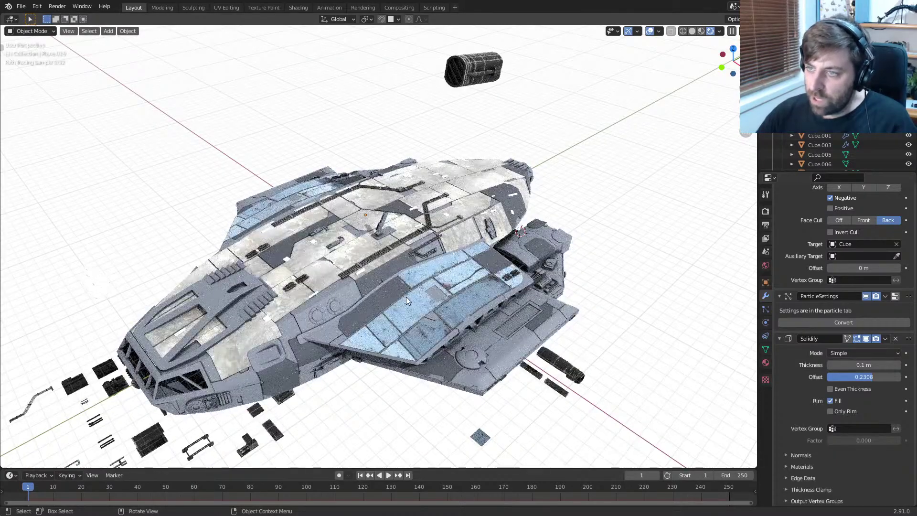
scroll(407, 297, "up", 5)
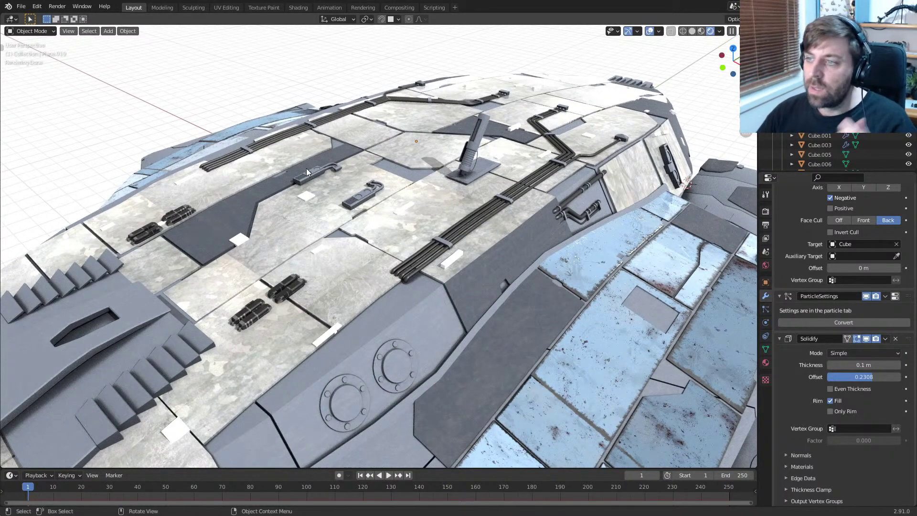
Step: Assign the existing MaterialDarker material to the widest box of the SmallGreeble collection
left_click(451, 259)
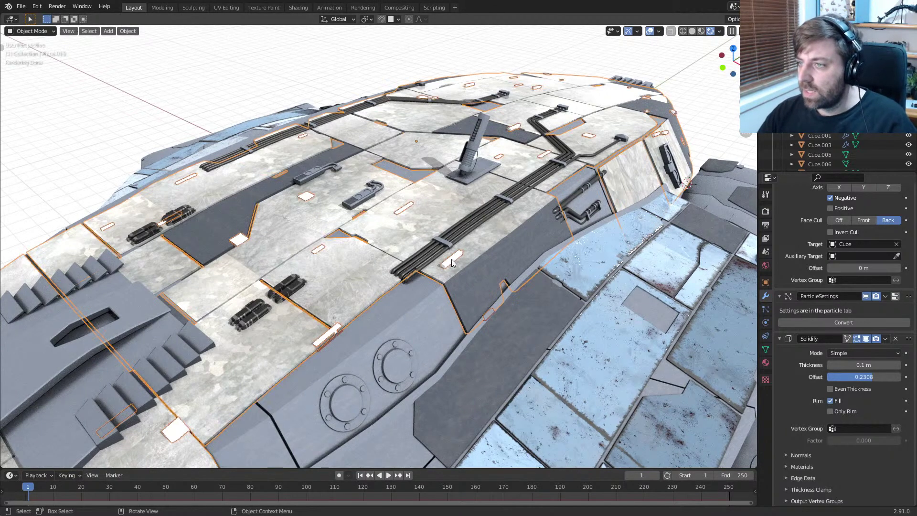
left_click(767, 364)
scroll(420, 279, "down", 10)
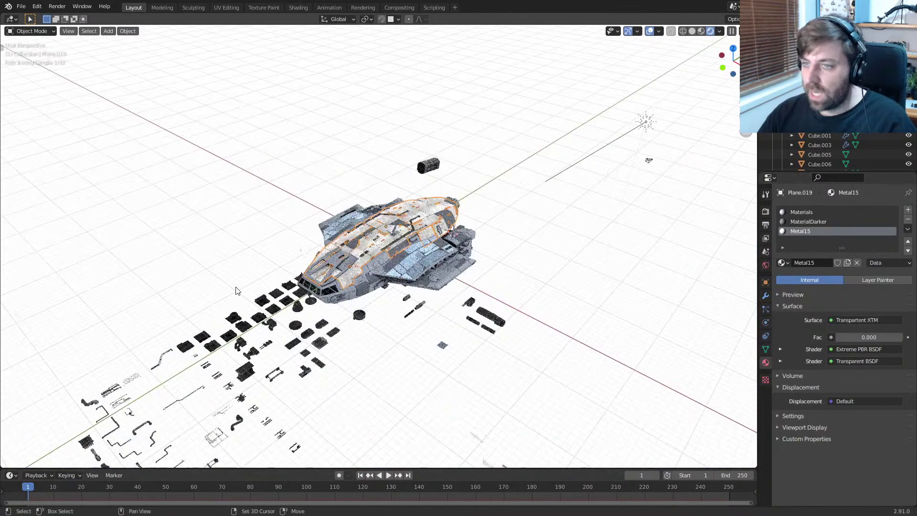
middle_click_drag(235, 289, 409, 233, "shift")
left_click(256, 258)
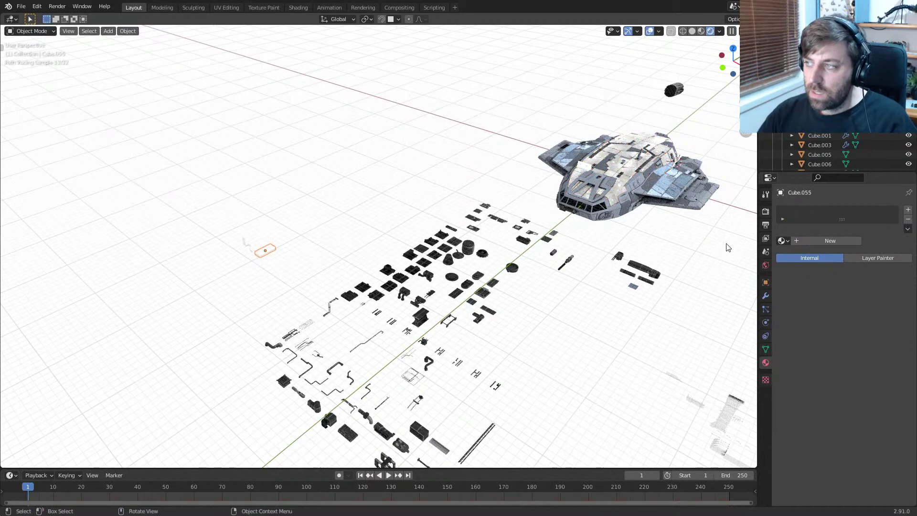
left_click(781, 240)
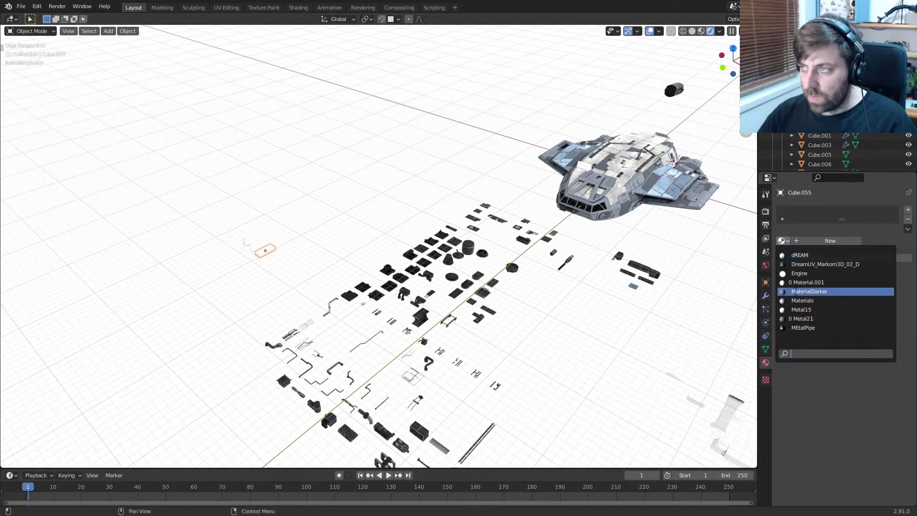
left_click(809, 291)
Step: Assign the MaterialDarker material to the next SmallGreeble box and copy it to the two remaining boxes
left_click(256, 247)
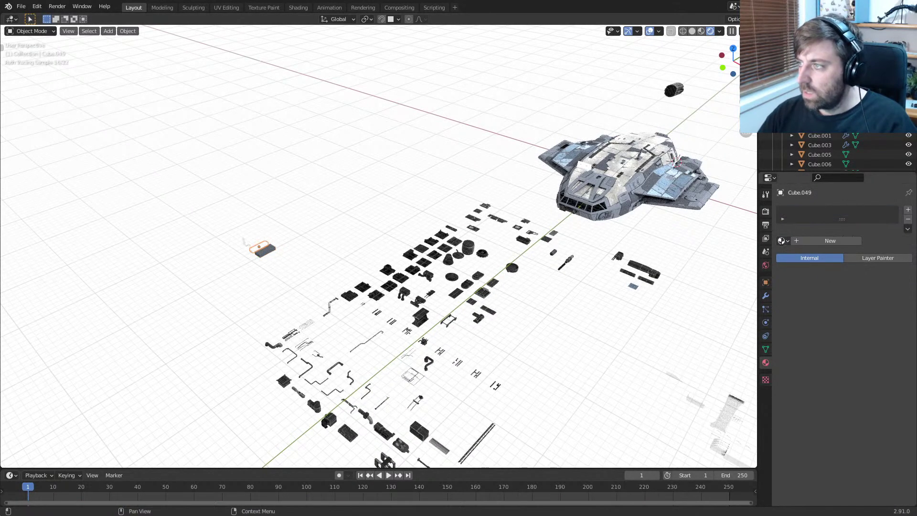
left_click(781, 241)
left_click(808, 291)
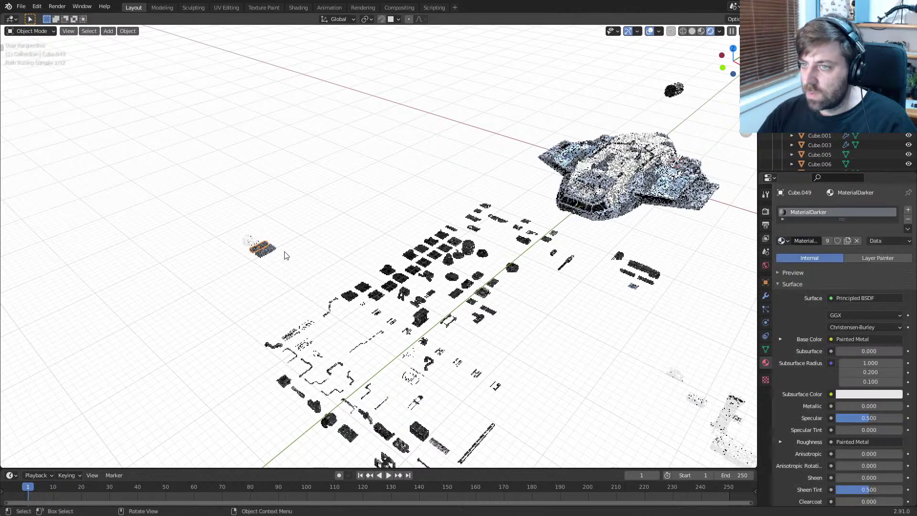
left_click(253, 245)
left_click(256, 242, "shift")
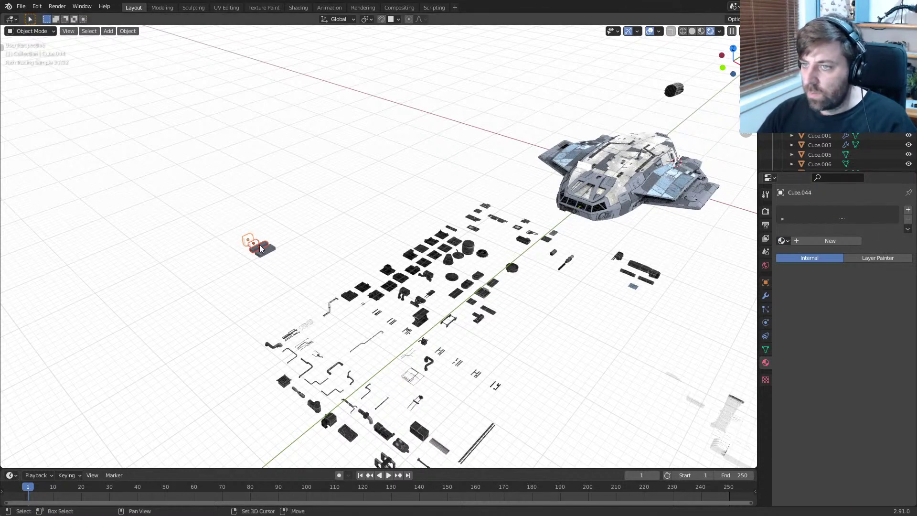
left_click(907, 228)
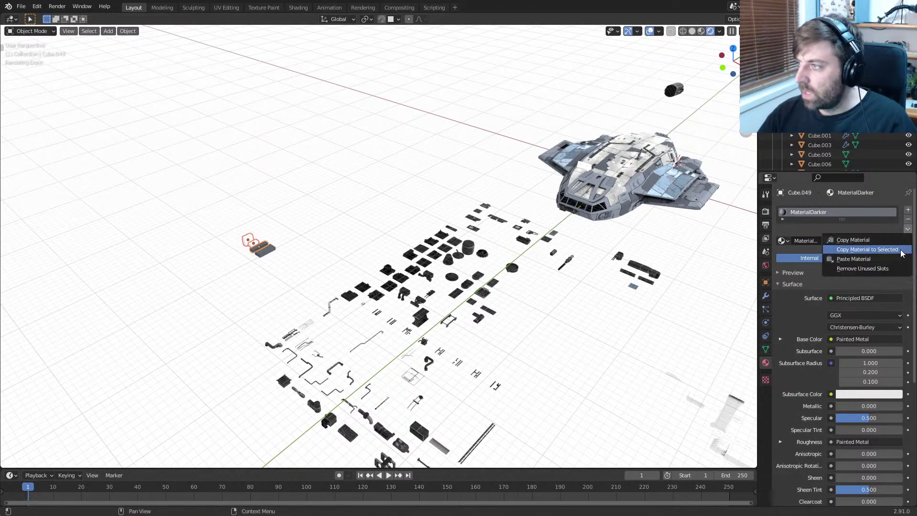
left_click(866, 249)
Step: Add a particle system to the blue upper wing panels and link it to the existing ParticleSettings
scroll(462, 281, "up", 8)
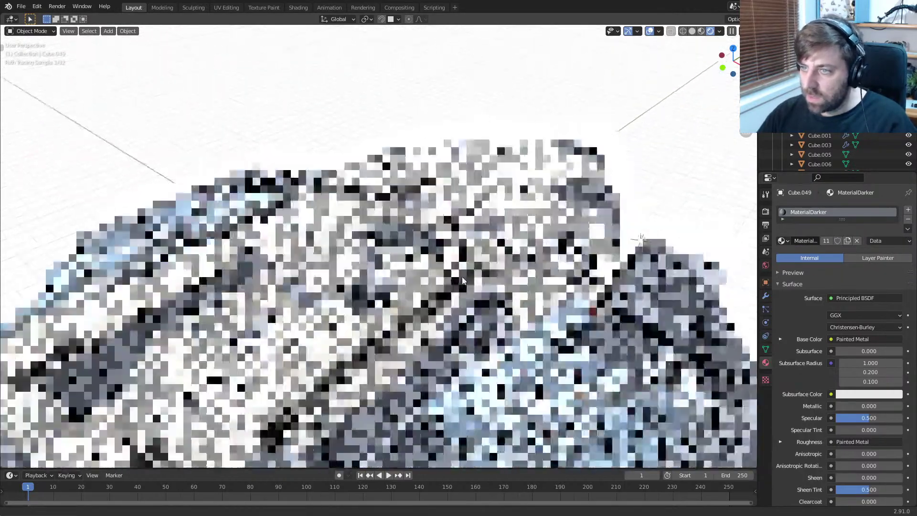
scroll(462, 280, "down", 3)
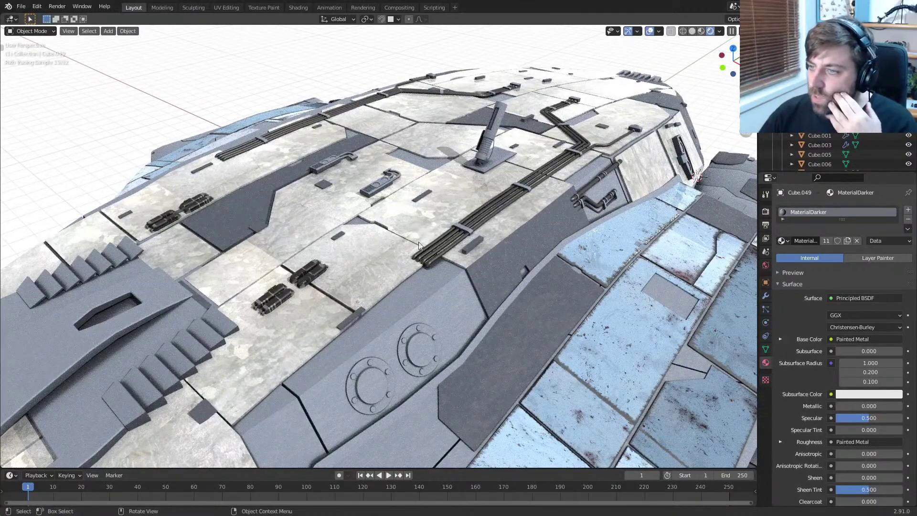
scroll(437, 310, "down", 3)
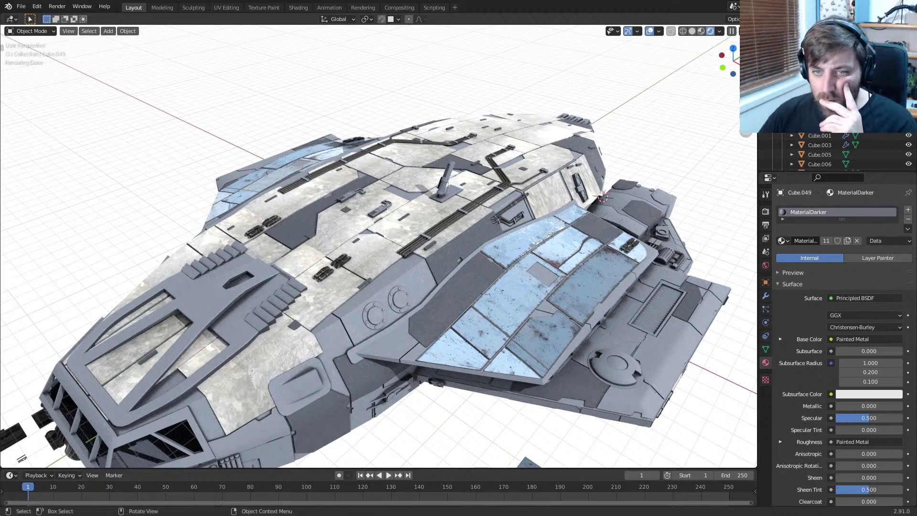
left_click(438, 191)
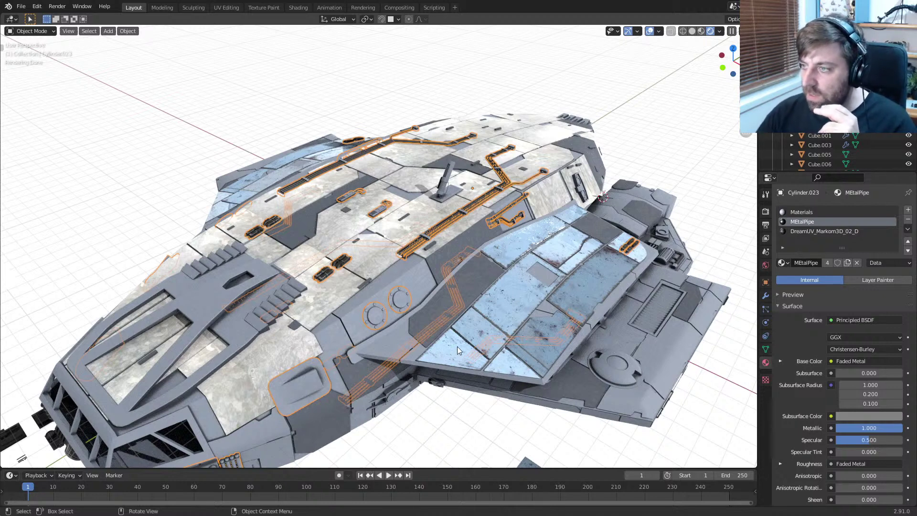
middle_click_drag(583, 340, 342, 320)
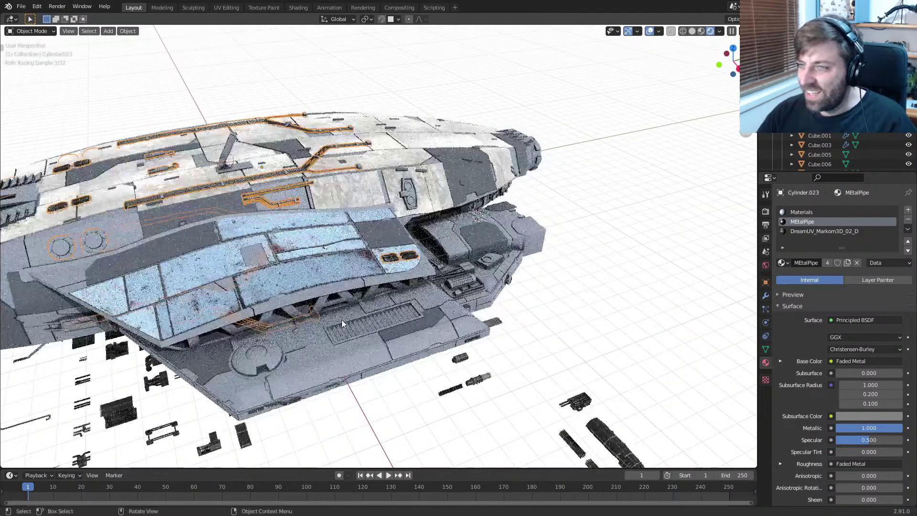
left_click(320, 267)
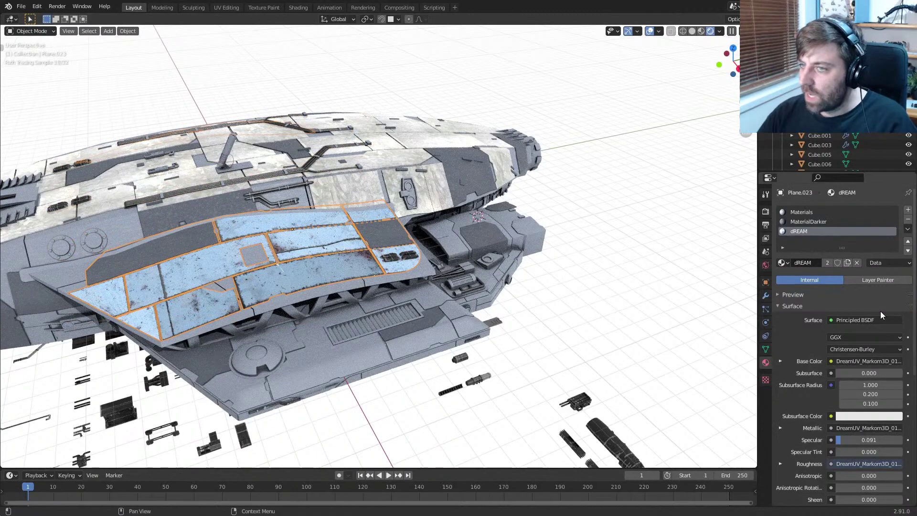
left_click(765, 309)
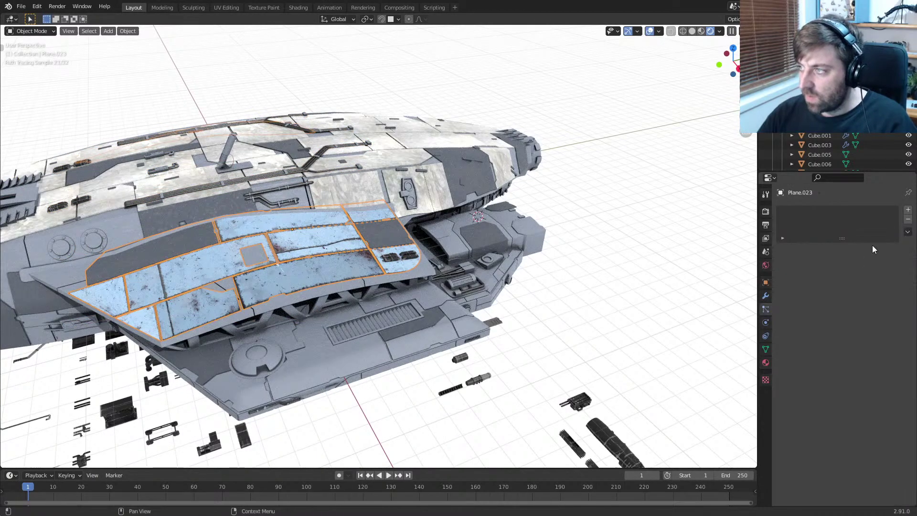
left_click(907, 210)
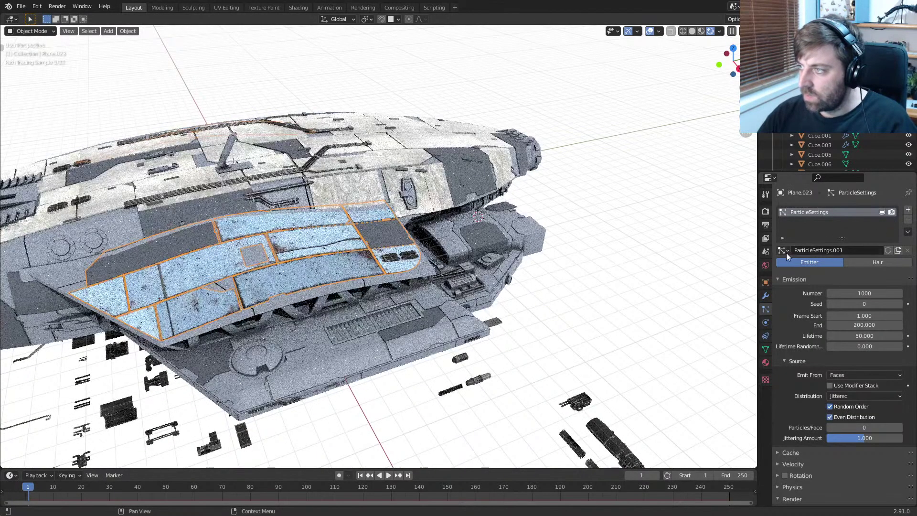
left_click(782, 250)
left_click(800, 264)
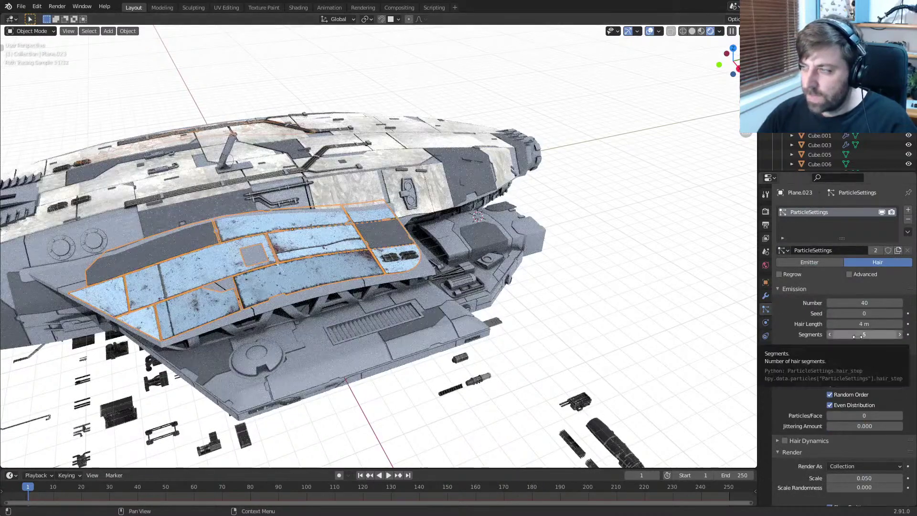
scroll(820, 396, "down", 6)
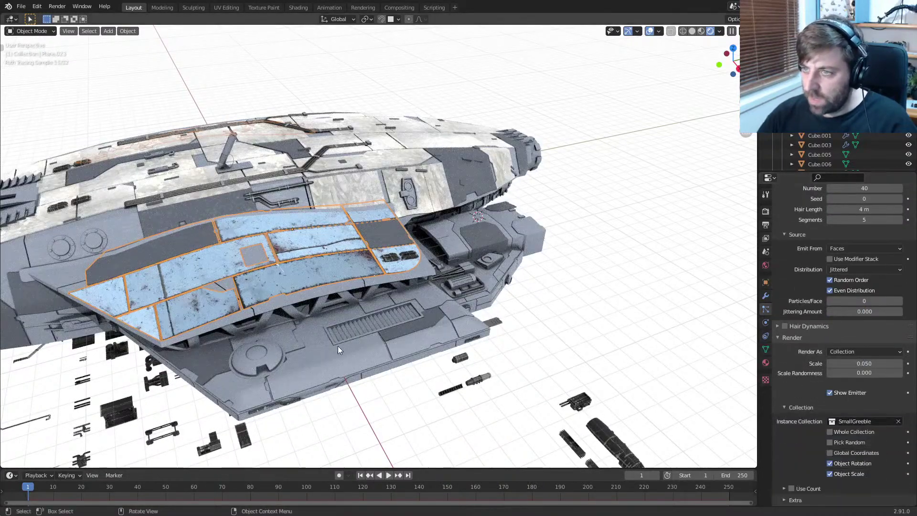
Step: Move the ParticleSettings modifier above Solidify in the wing panels' modifier stack and check the greebles on the wing
left_click(765, 297)
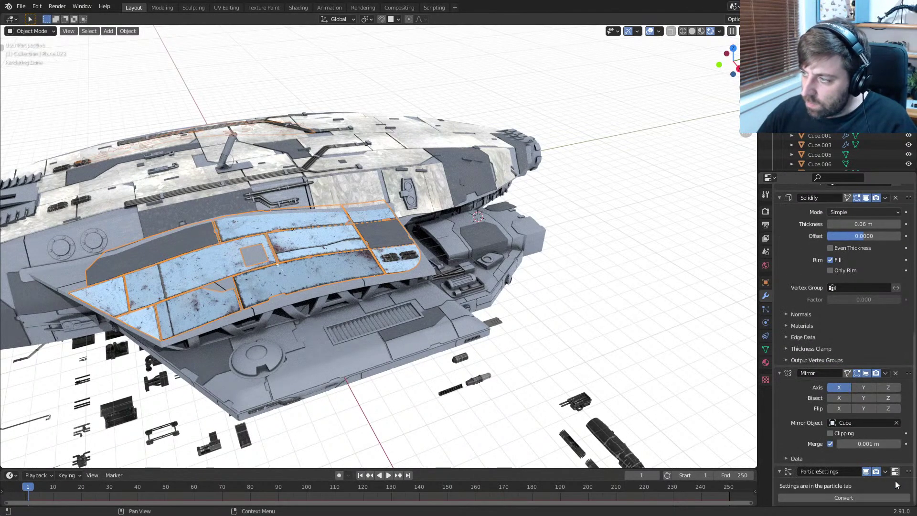
left_click_drag(902, 477, 902, 198)
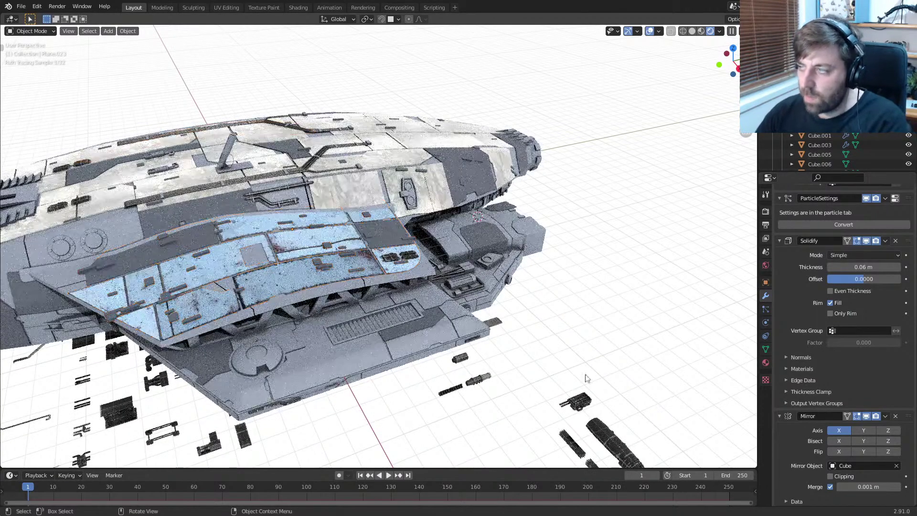
middle_click_drag(337, 373, 403, 352)
scroll(475, 337, "up", 3)
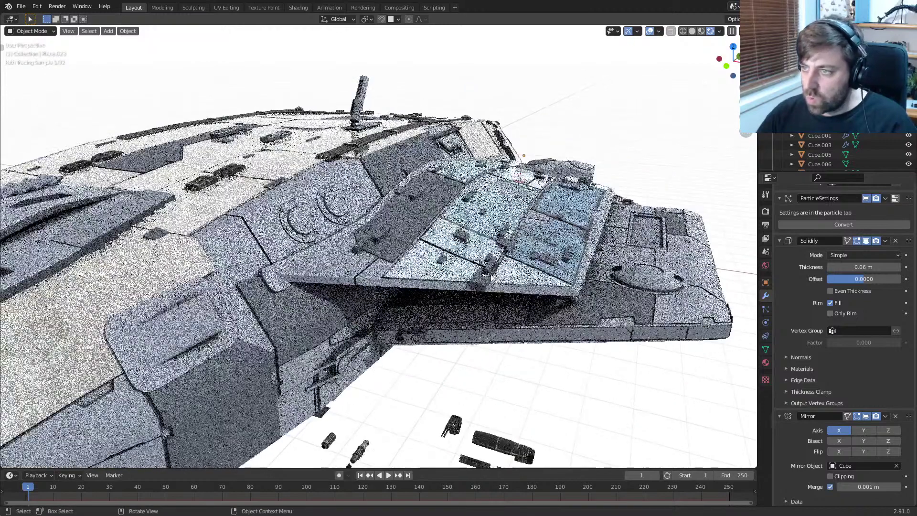
left_click(483, 281)
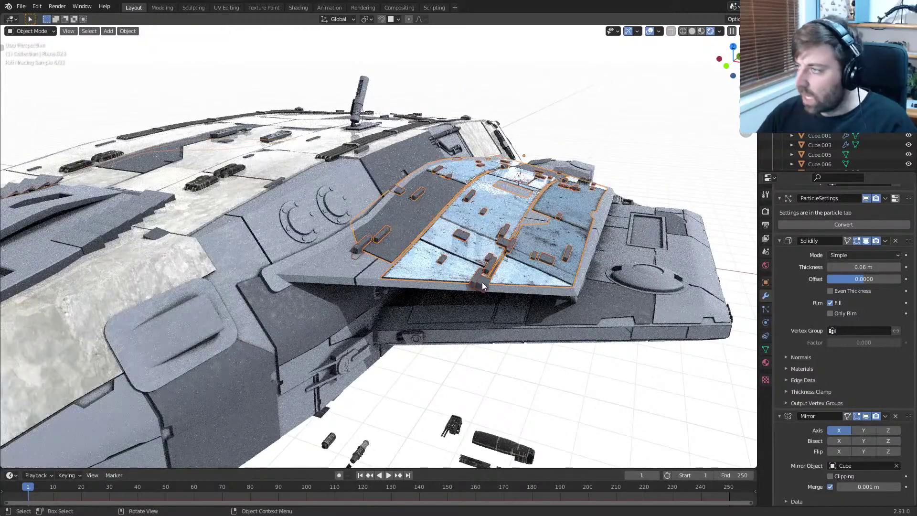
scroll(835, 348, "up", 3)
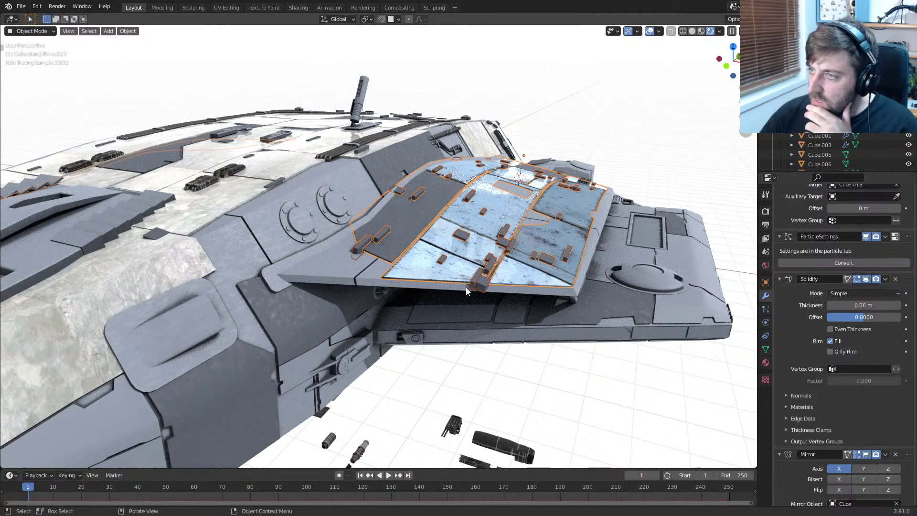
Step: Make the wing panels' particle settings a single-user copy and set the emission number to 20
left_click(766, 349)
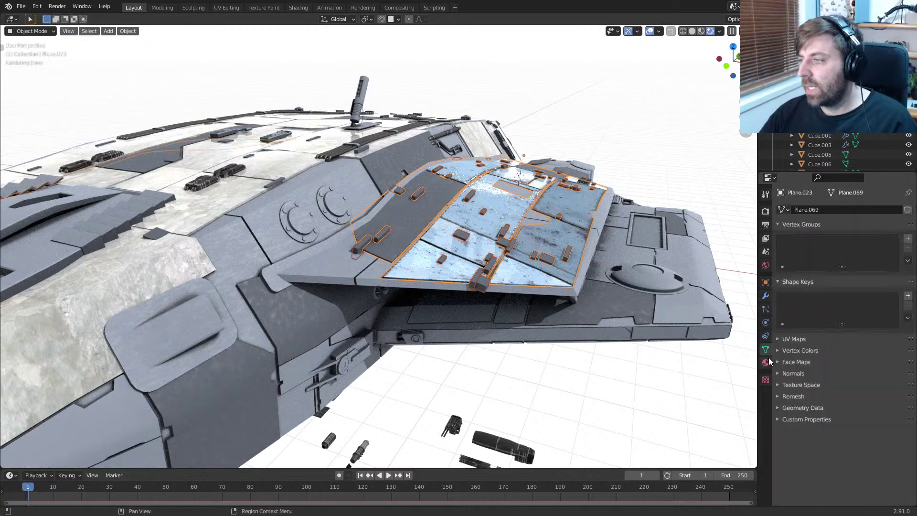
left_click(765, 362)
left_click(765, 322)
left_click(766, 349)
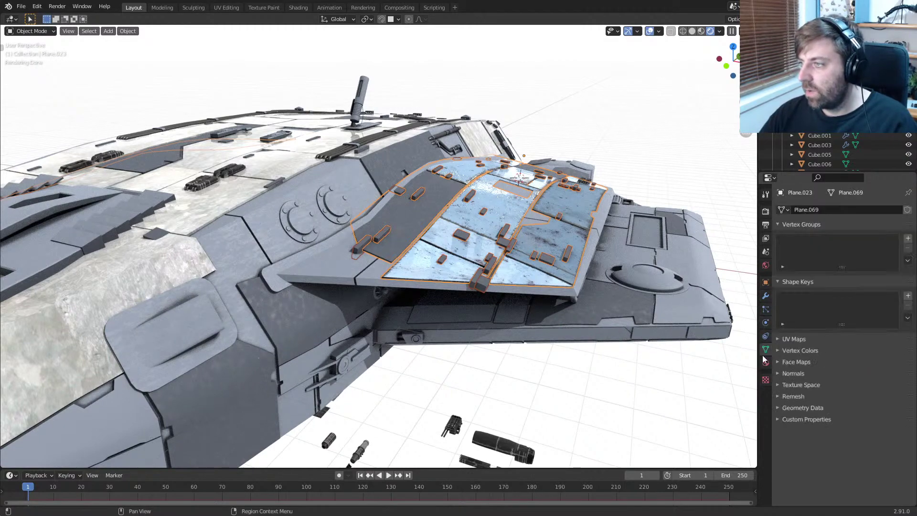
left_click(765, 309)
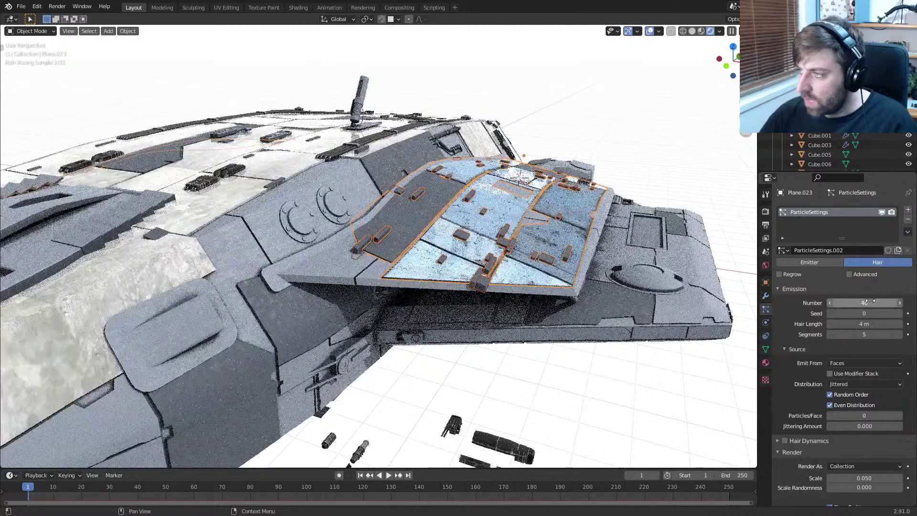
double_click(870, 302)
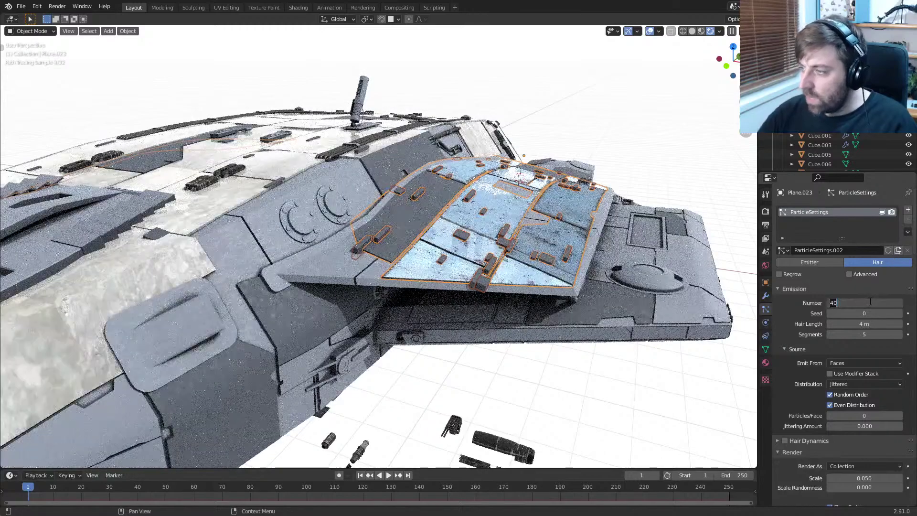
type("20")
key("Return")
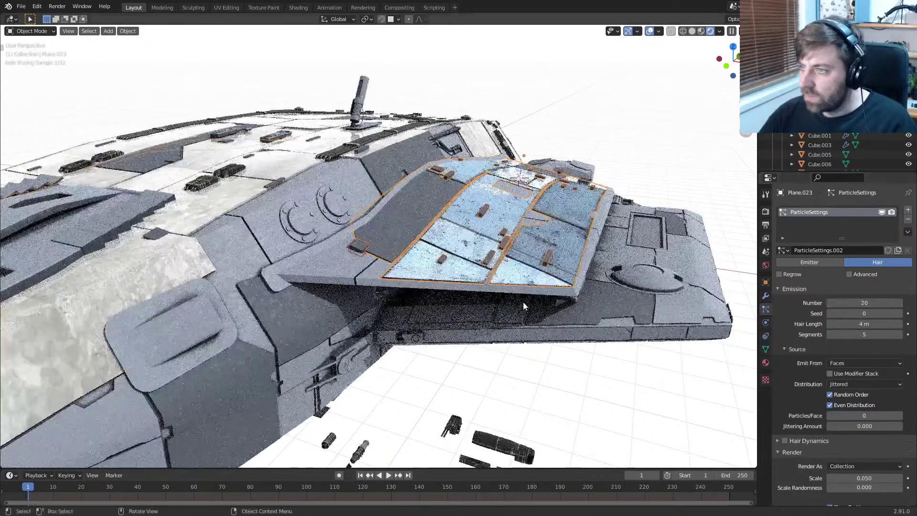
Step: Add a particle system to the lower side hull panels near the nose and link it to ParticleSettings.002
middle_click_drag(528, 320, 454, 329)
middle_click_drag(277, 317, 574, 328, "shift")
scroll(575, 328, "up", 2)
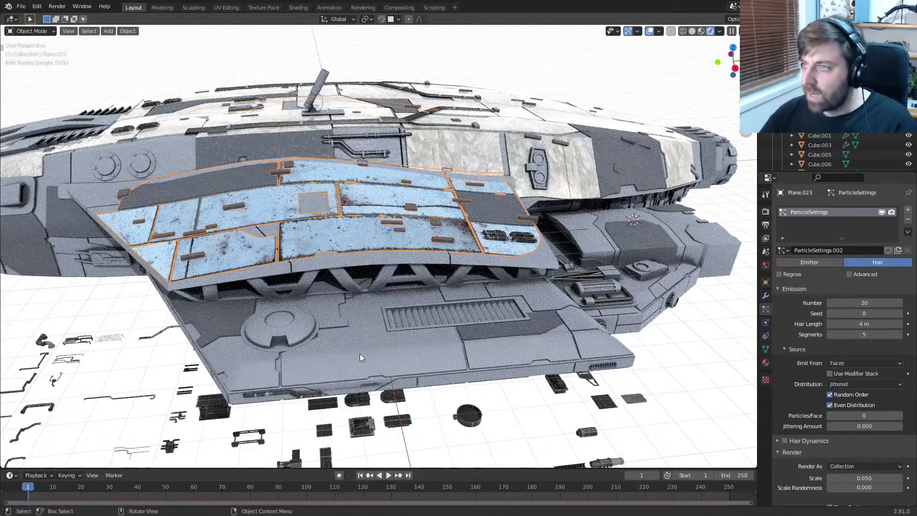
left_click(470, 147)
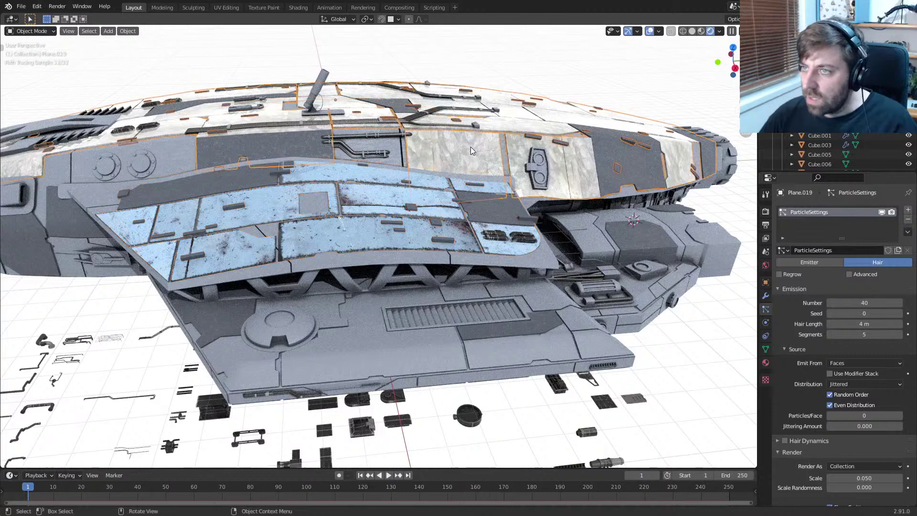
left_click(72, 228)
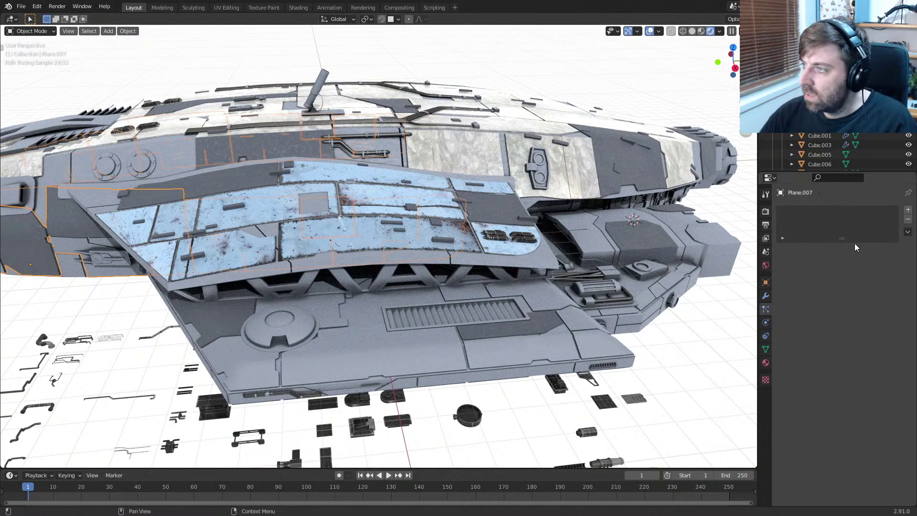
left_click(907, 210)
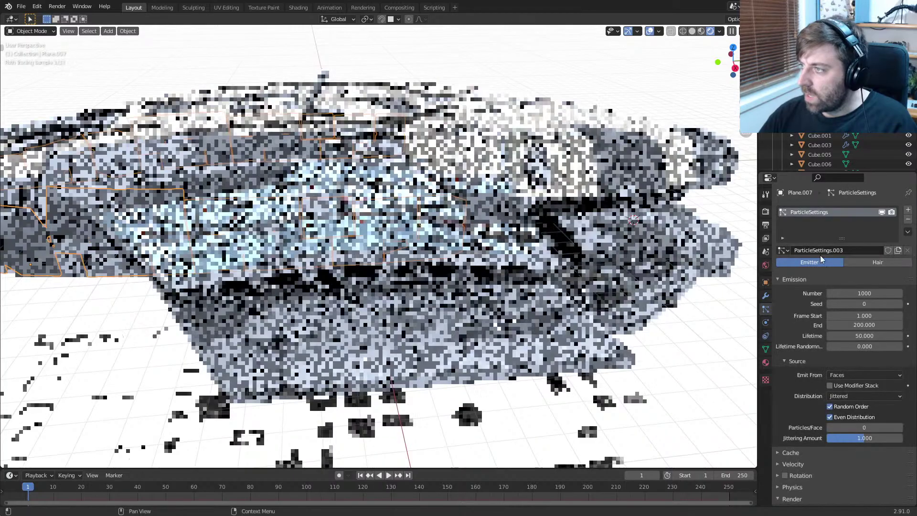
left_click(782, 251)
left_click(810, 282)
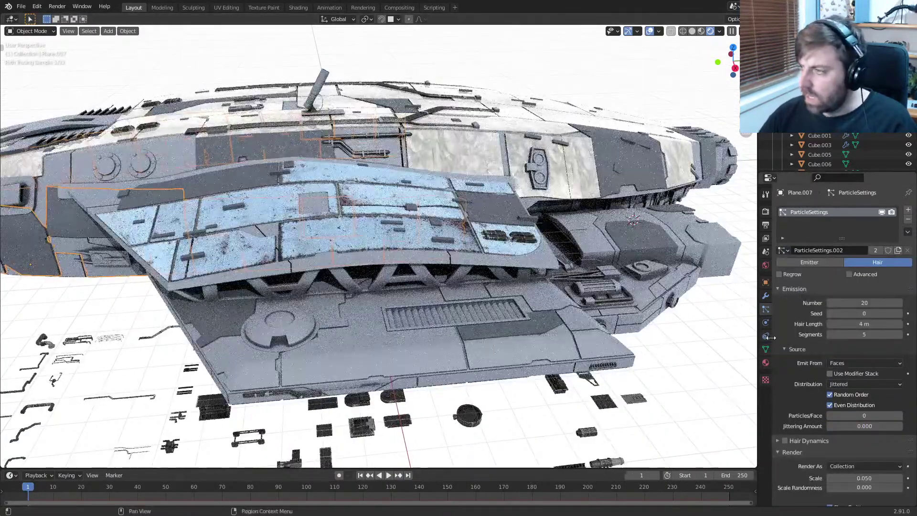
Step: Move the ParticleSettings modifier above Solidify in the lower side panels' modifier stack
left_click(765, 296)
scroll(850, 397, "down", 5)
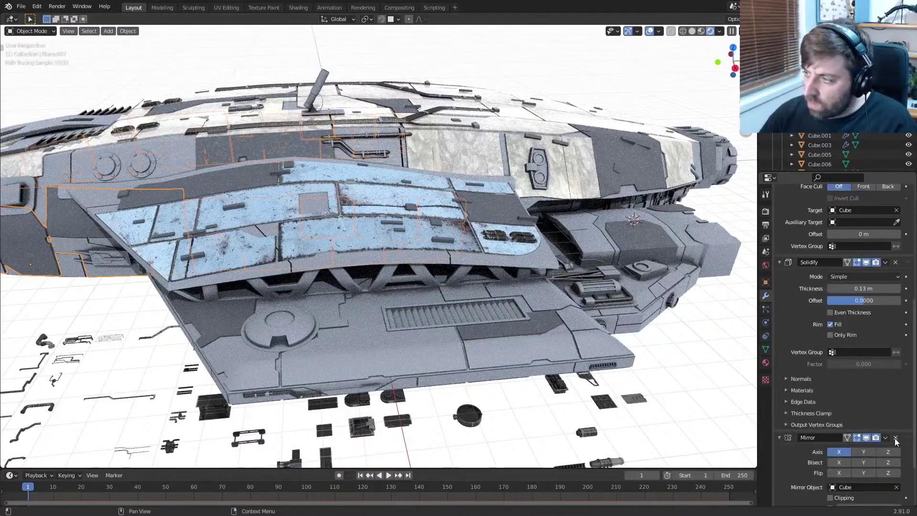
scroll(909, 471, "down", 2)
left_click_drag(909, 472, 909, 197)
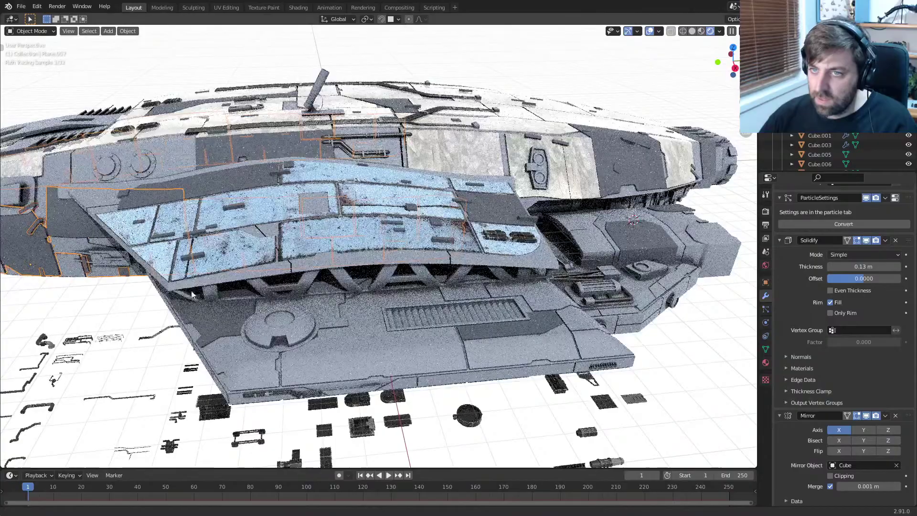
Step: Examine the greebles on the lower nose panels and review the Subdivision and Shrinkwrap settings of those panels
middle_click_drag(563, 340, 315, 300, "shift")
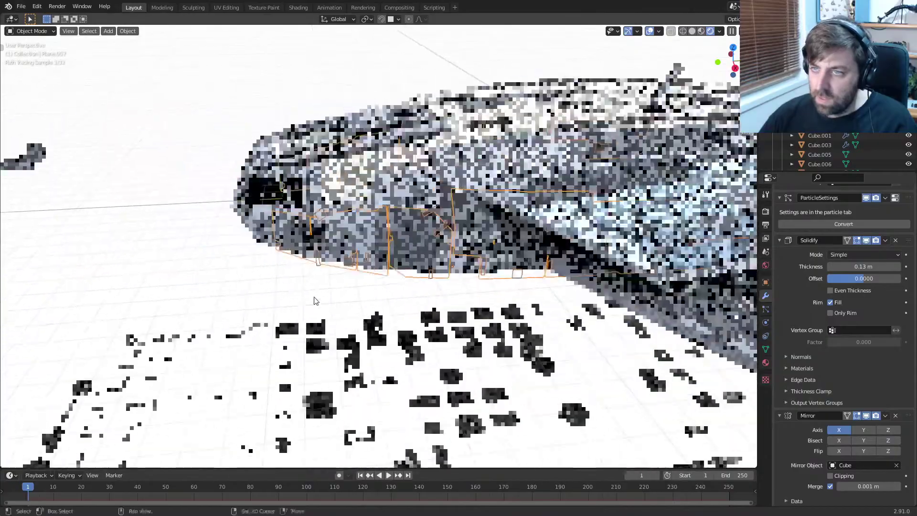
scroll(415, 290, "up", 4)
scroll(415, 290, "down", 6)
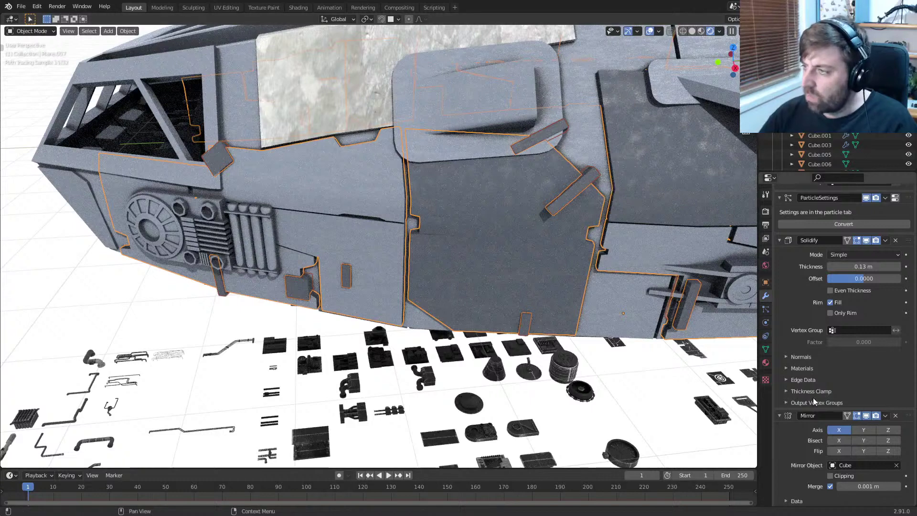
scroll(812, 397, "up", 12)
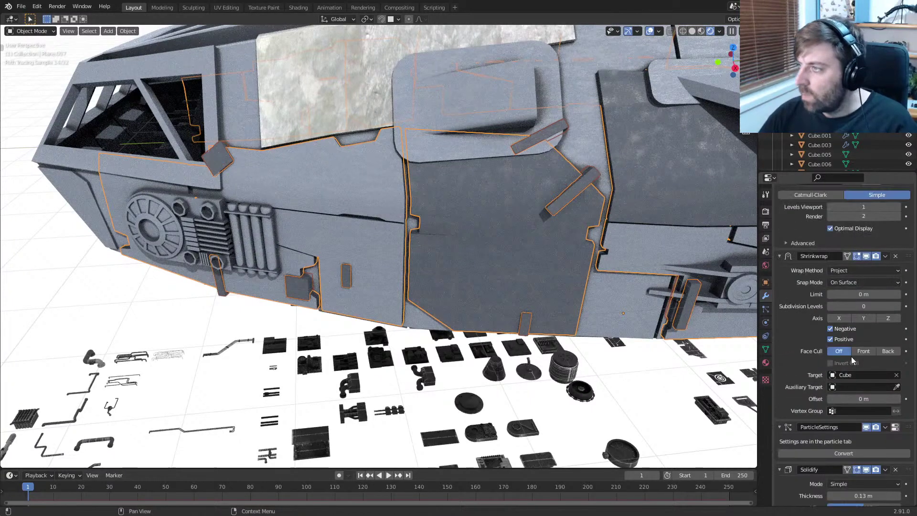
scroll(852, 351, "up", 3)
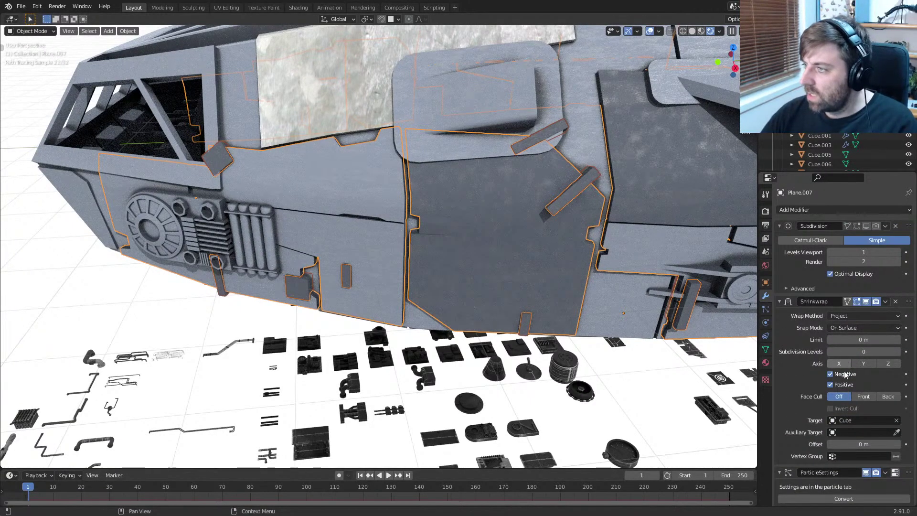
Step: Try different emission seeds for the lower side hull panels' particle system, going up to 147 and settling on 146
left_click(765, 310)
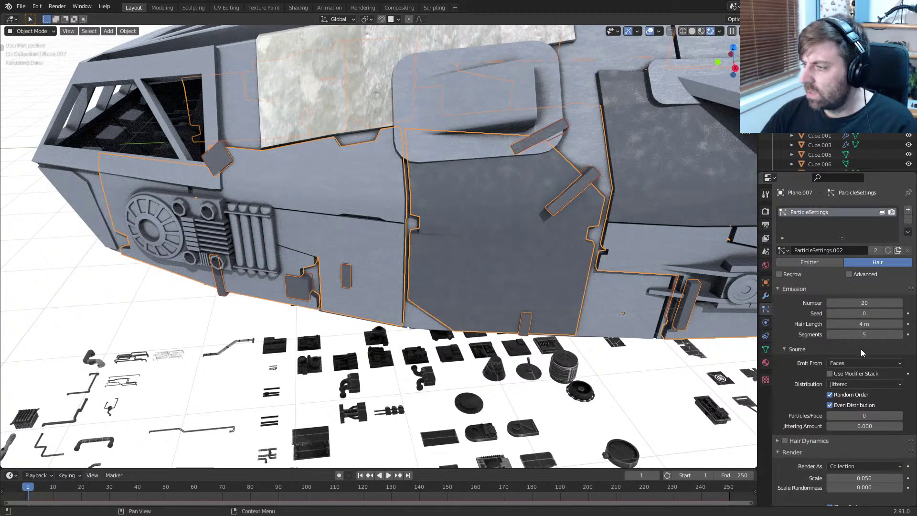
left_click_drag(864, 313, 867, 315)
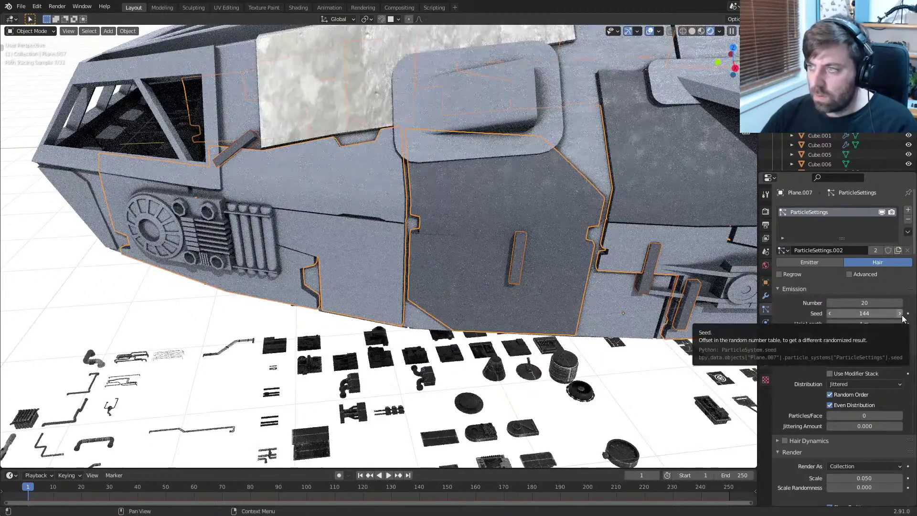
left_click(900, 314)
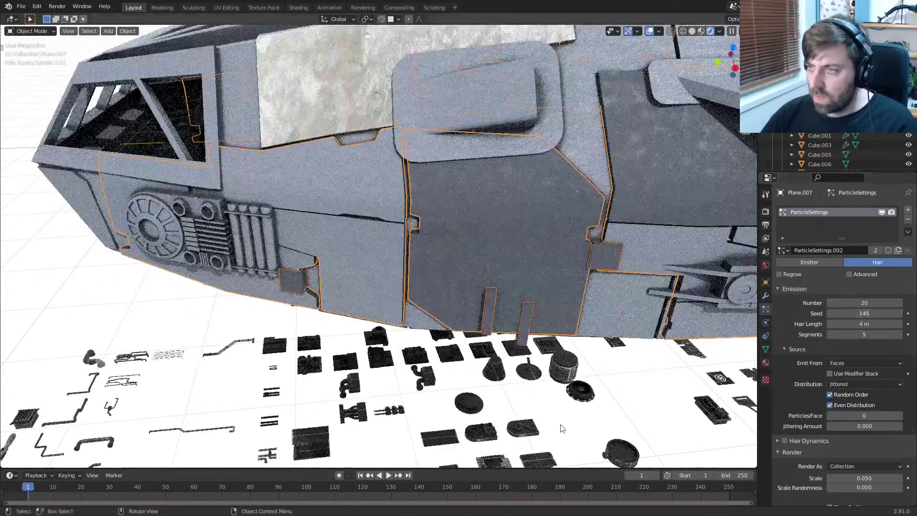
middle_click_drag(561, 424, 560, 406)
scroll(520, 195, "down", 1)
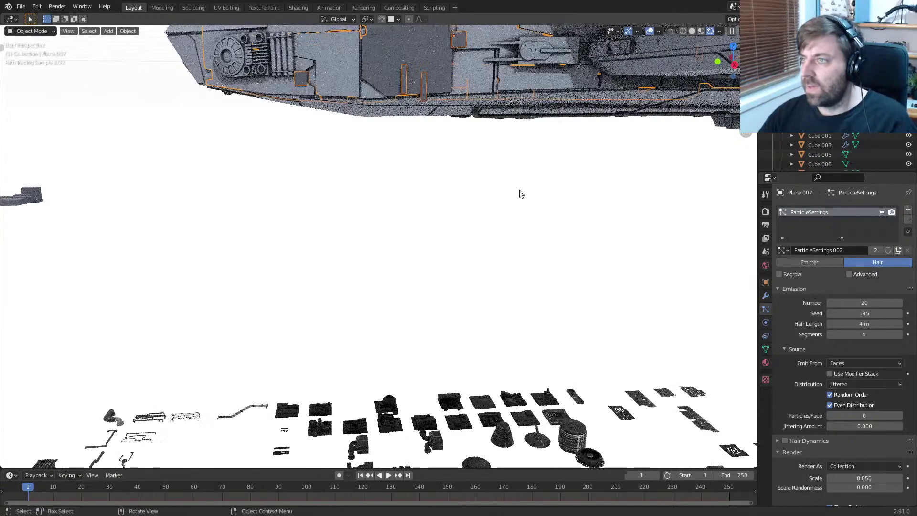
middle_click_drag(519, 191, 513, 231, "shift")
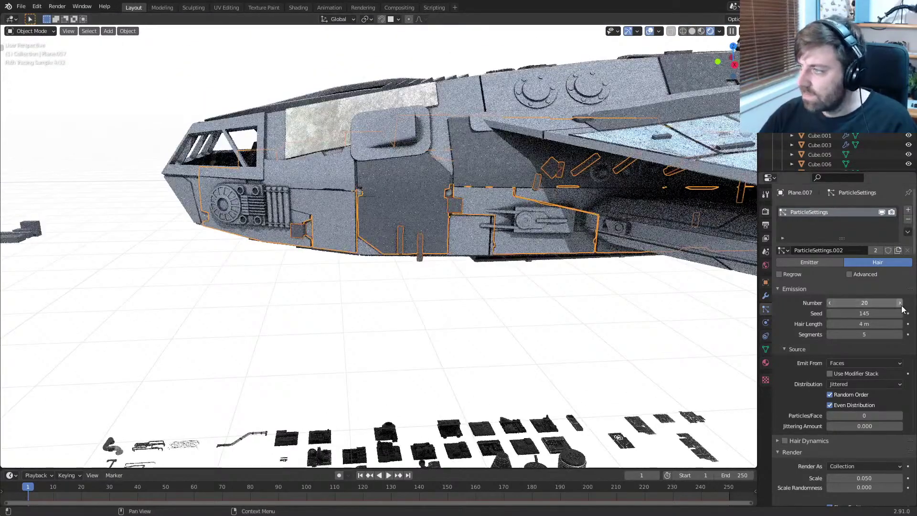
left_click(900, 313)
left_click(900, 314)
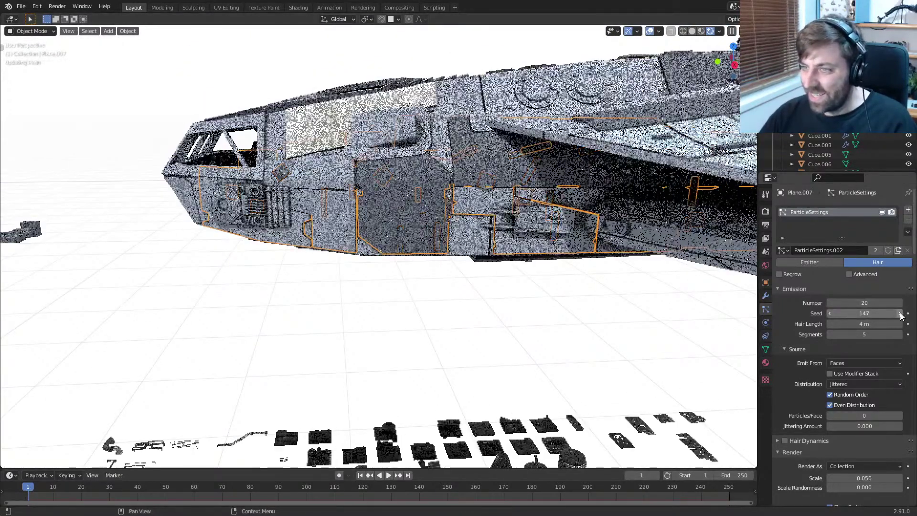
left_click(829, 313)
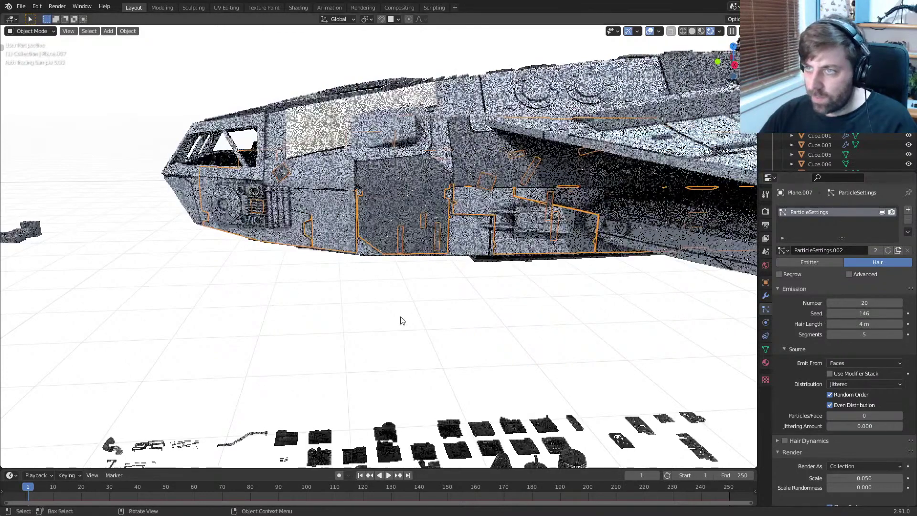
left_click(373, 328)
scroll(375, 326, "down", 4)
scroll(377, 325, "up", 4)
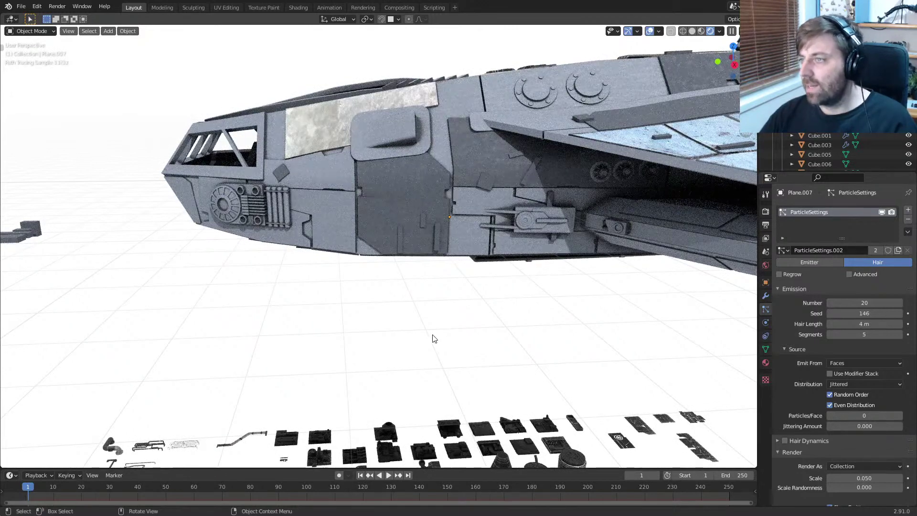
Step: Remove the particle system from the lower side hull panels
left_click(907, 220)
scroll(315, 300, "down", 3)
middle_click_drag(323, 307, 452, 345)
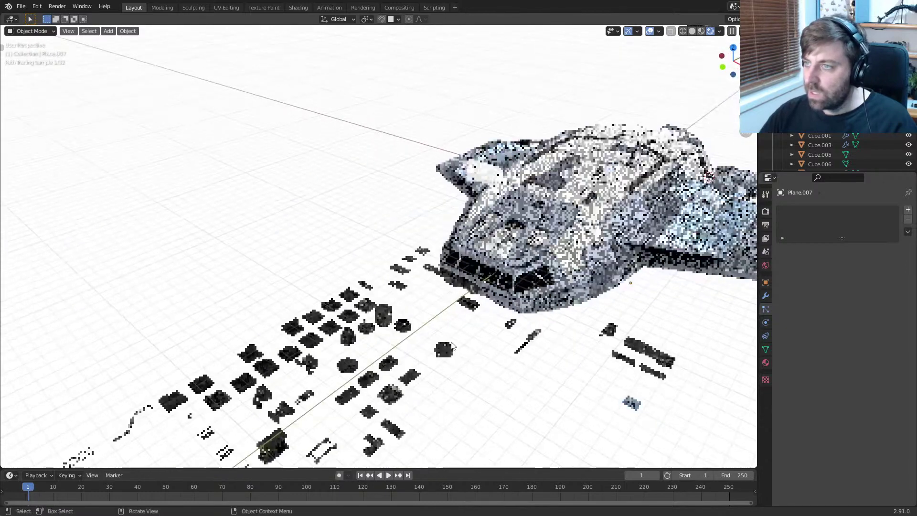
scroll(453, 345, "up", 1)
middle_click_drag(552, 360, 383, 385, "shift")
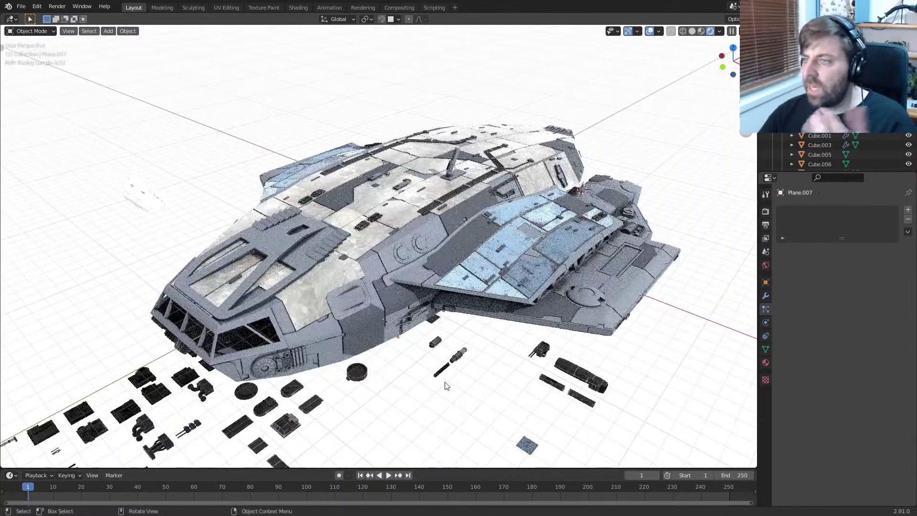
Step: Add a particle system to the lower wing platform's panels and link it to ParticleSettings.002
left_click(627, 296)
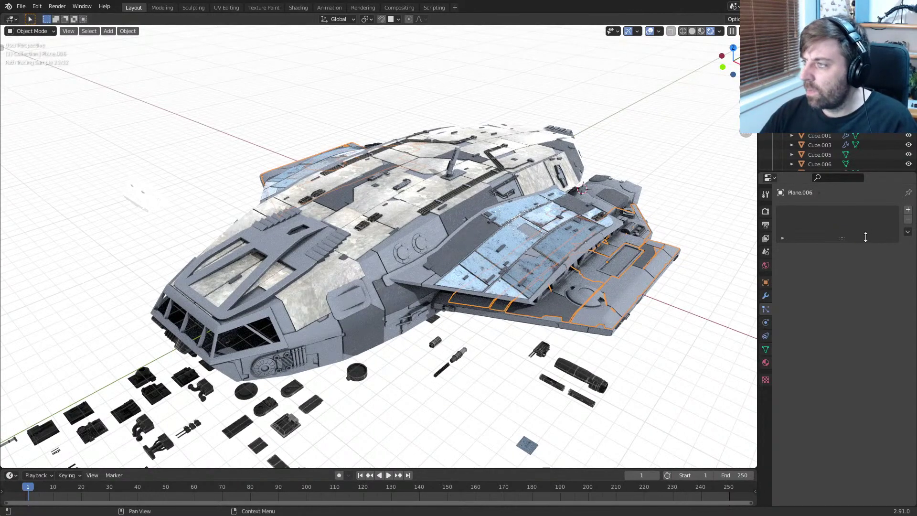
left_click(907, 210)
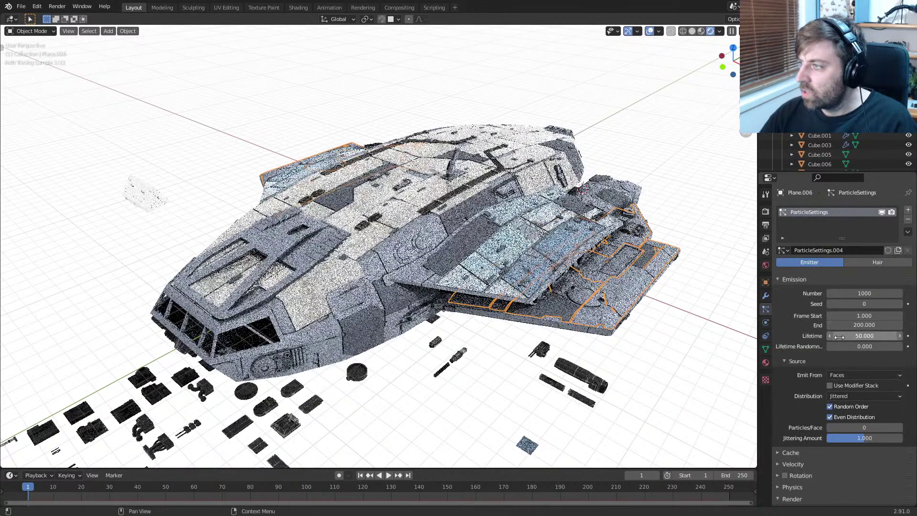
left_click(785, 250)
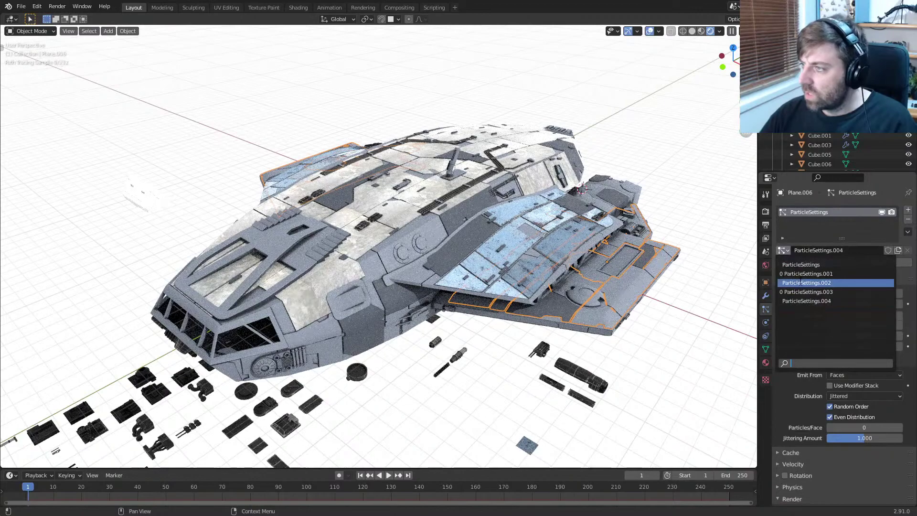
left_click(801, 283)
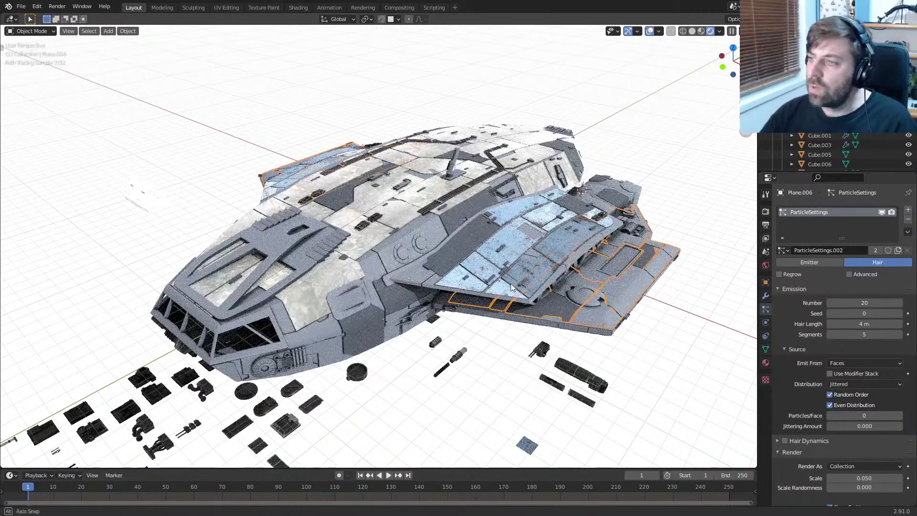
Step: Move the ParticleSettings modifier above Solidify in the lower wing platform panels' modifier stack
middle_click_drag(511, 284, 490, 283)
left_click(765, 296)
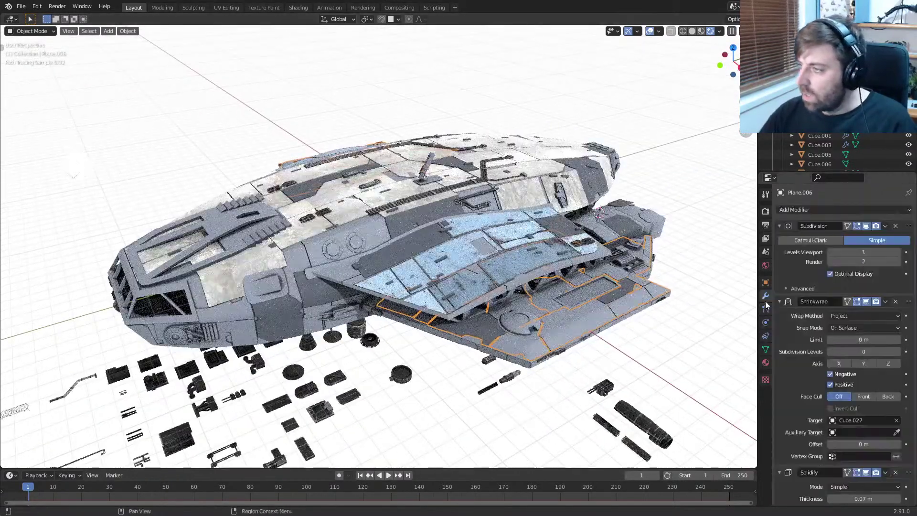
scroll(873, 391, "down", 12)
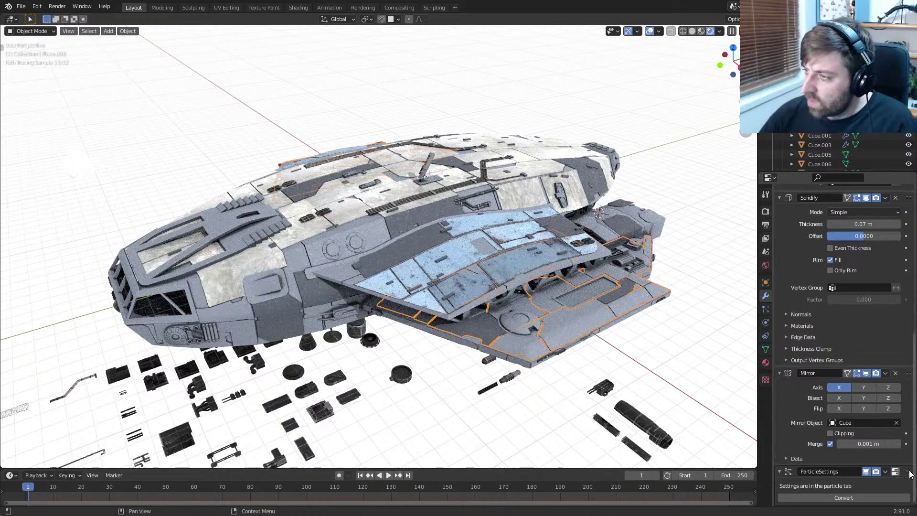
left_click_drag(908, 472, 901, 198)
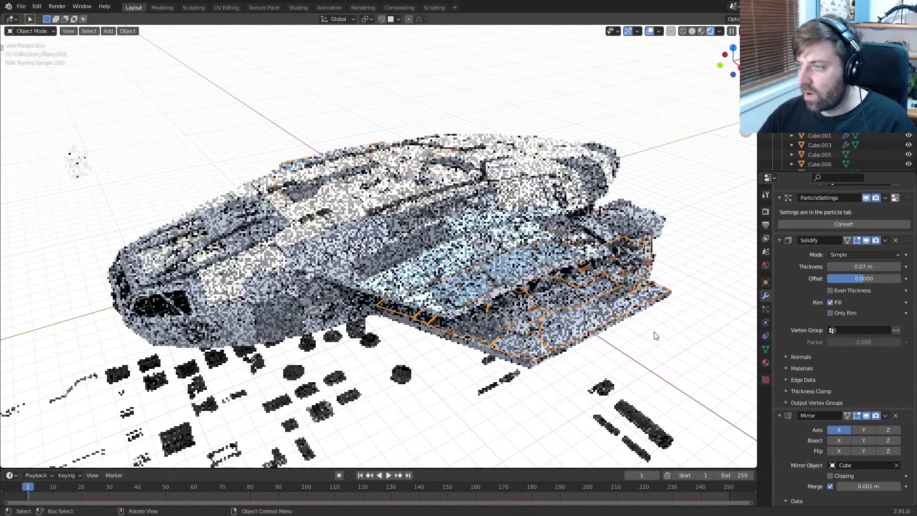
scroll(580, 368, "up", 5)
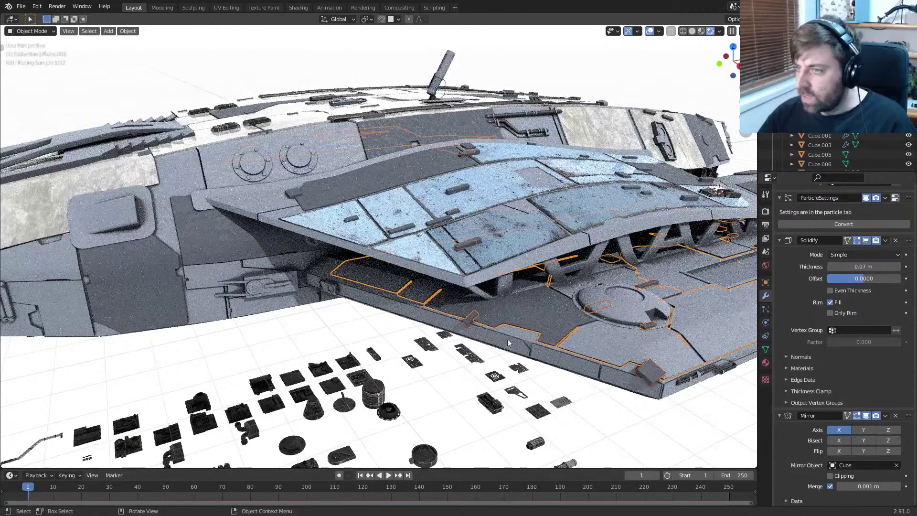
scroll(842, 300, "up", 8)
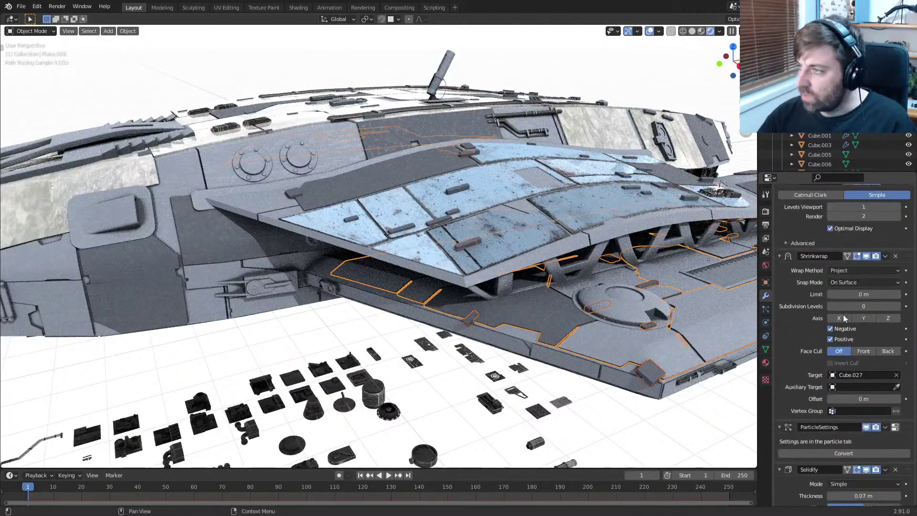
Step: Set the particle seed of the lower wing platform panels to 1 and check the greebles towards the rear
left_click(766, 309)
scroll(872, 375, "up", 3)
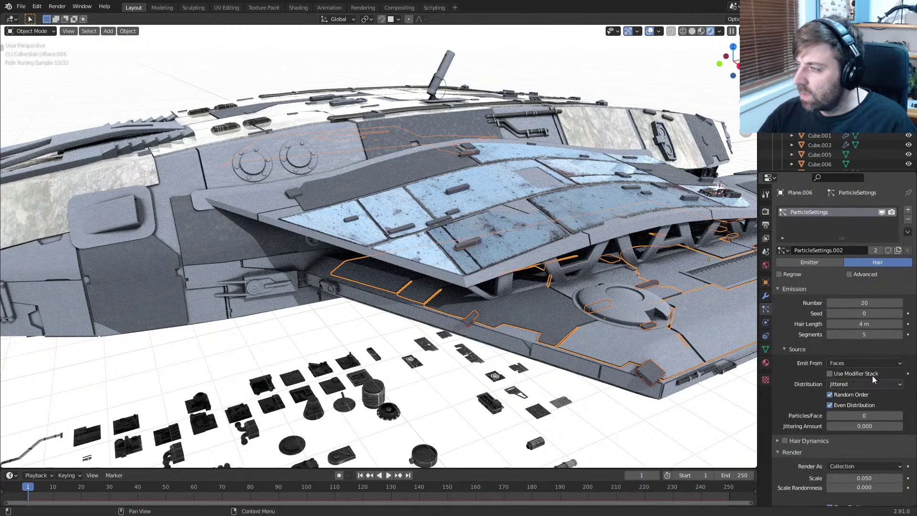
left_click(900, 314)
scroll(628, 381, "down", 4)
middle_click_drag(629, 381, 436, 361)
scroll(436, 360, "up", 4)
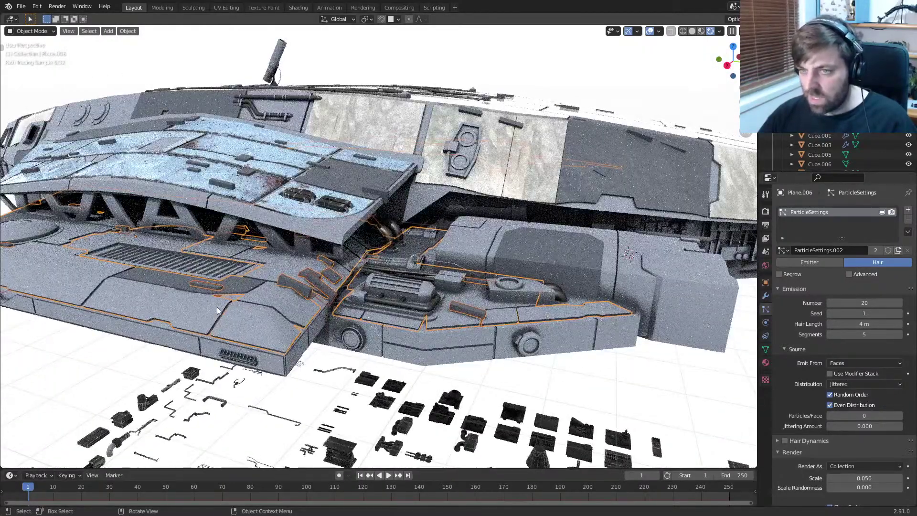
Step: Remove the particle system from the lower wing platform's panels
left_click(908, 219)
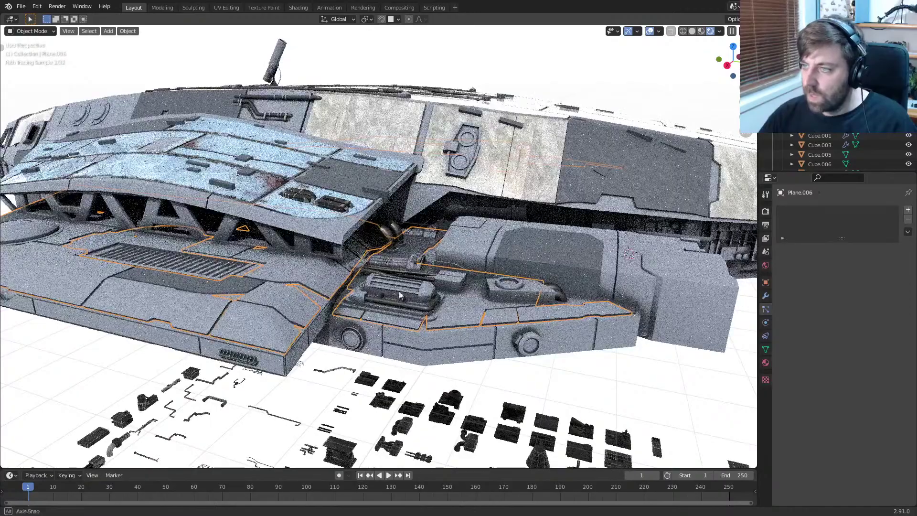
scroll(435, 305, "down", 4)
middle_click_drag(400, 295, 363, 144)
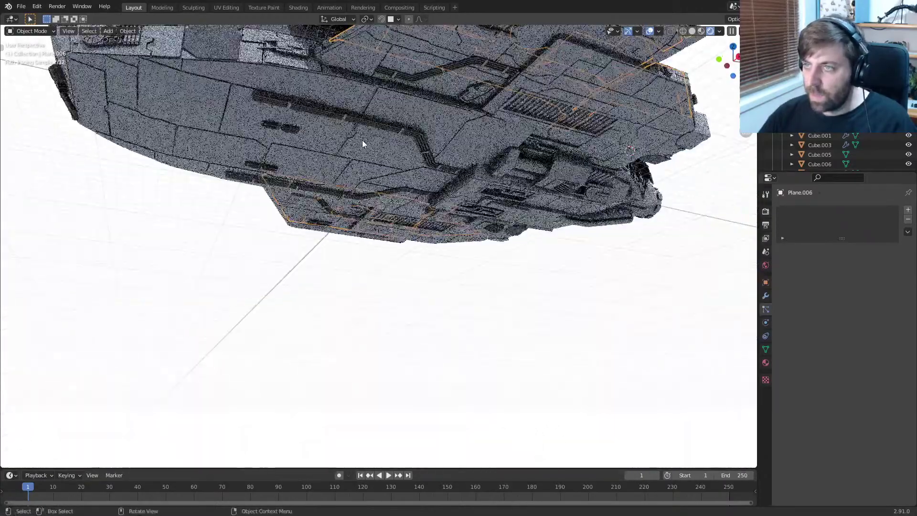
Step: Switch the viewport to solid shading and inspect the hull side above the wing for room for more detail
left_click(361, 141)
mouse_move(374, 231)
middle_mouse_down()
mouse_move(399, 277)
mouse_move(391, 288)
mouse_move(414, 302)
middle_mouse_up()
scroll(391, 288, "up", 2)
left_click(691, 31)
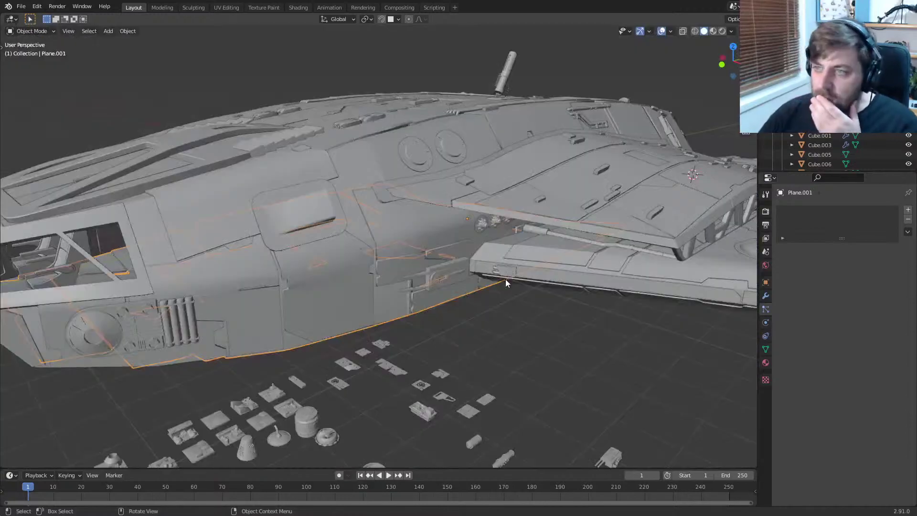
middle_click_drag(505, 278, 530, 278)
middle_click_drag(629, 283, 554, 295)
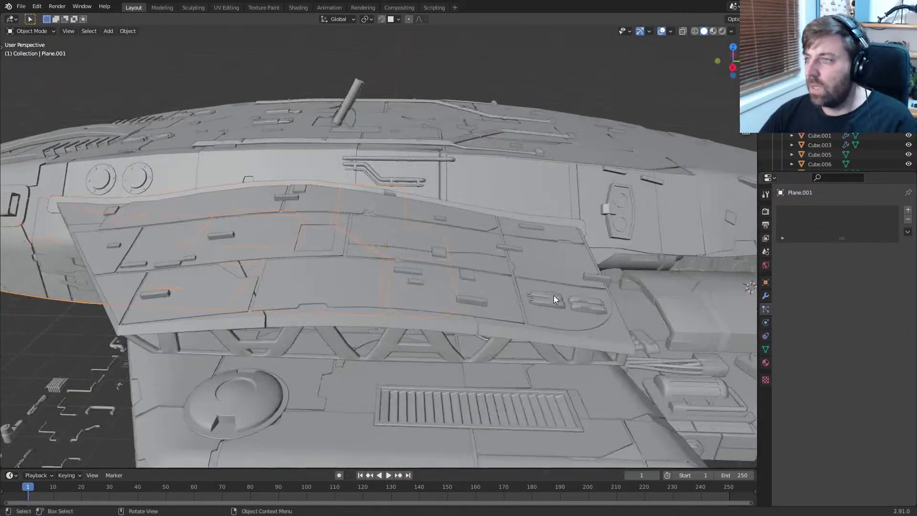
mouse_move(618, 243)
middle_mouse_down()
mouse_move(532, 280)
mouse_move(497, 266)
mouse_move(524, 265)
mouse_move(502, 253)
mouse_move(447, 257)
middle_mouse_up()
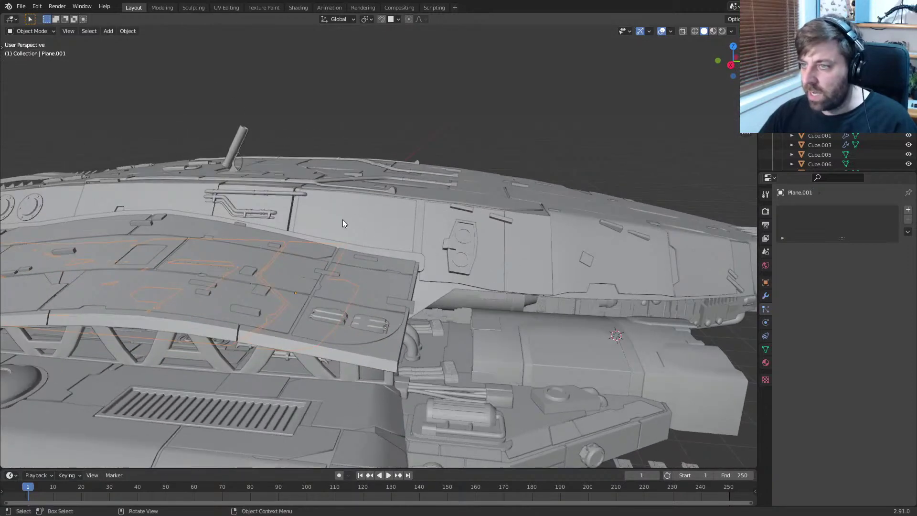
middle_click_drag(376, 238, 398, 257)
scroll(409, 271, "down", 7)
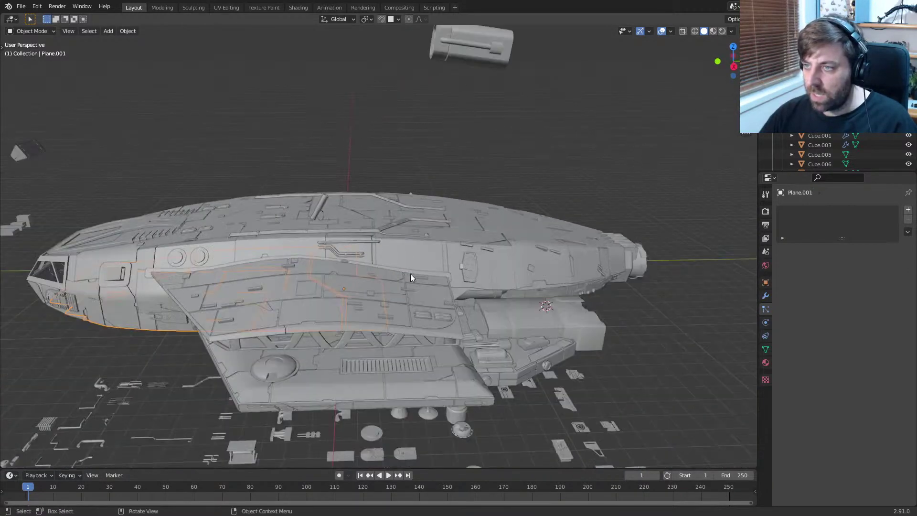
scroll(426, 262, "up", 8)
Step: Place the 3D cursor on the plain side hull panel above the wing and add a cube there
right_click(478, 283, "shift")
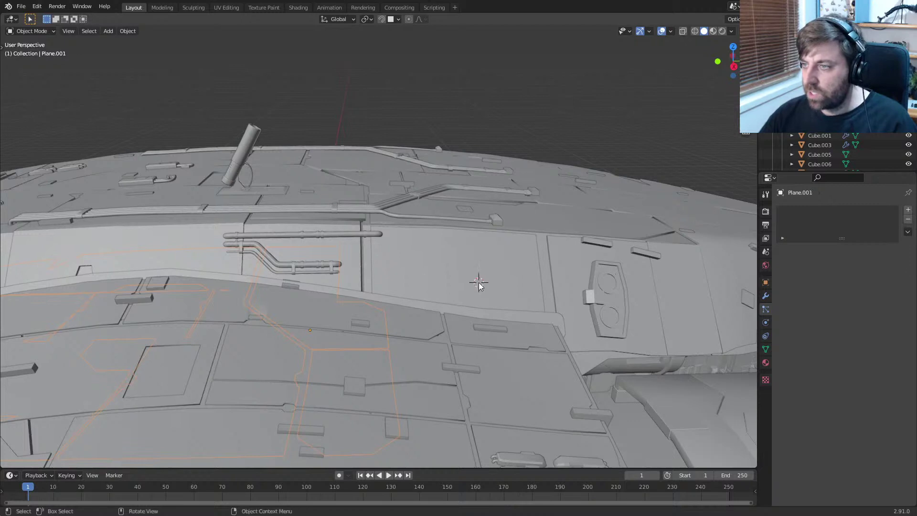
key("shift+a")
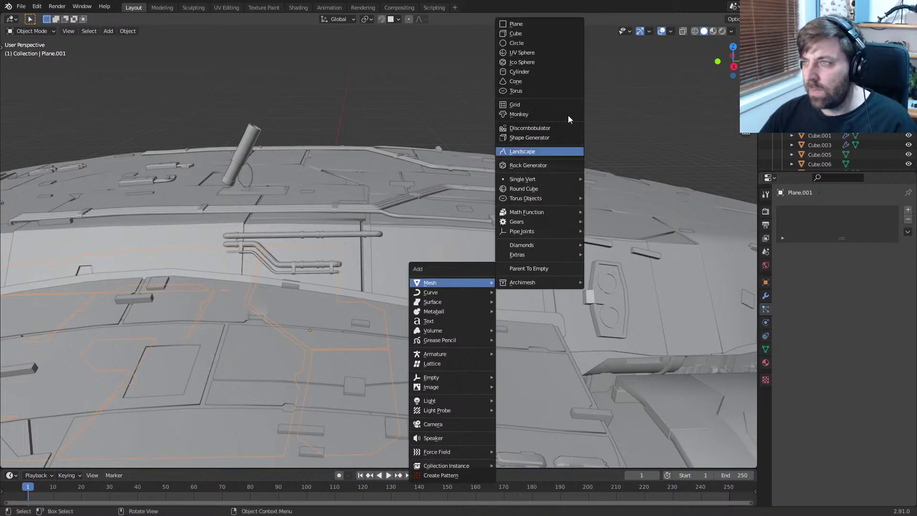
left_click(528, 35)
middle_click_drag(574, 191, 580, 220)
Step: Flatten the new cube's mesh by scaling it down along Z
key("Tab")
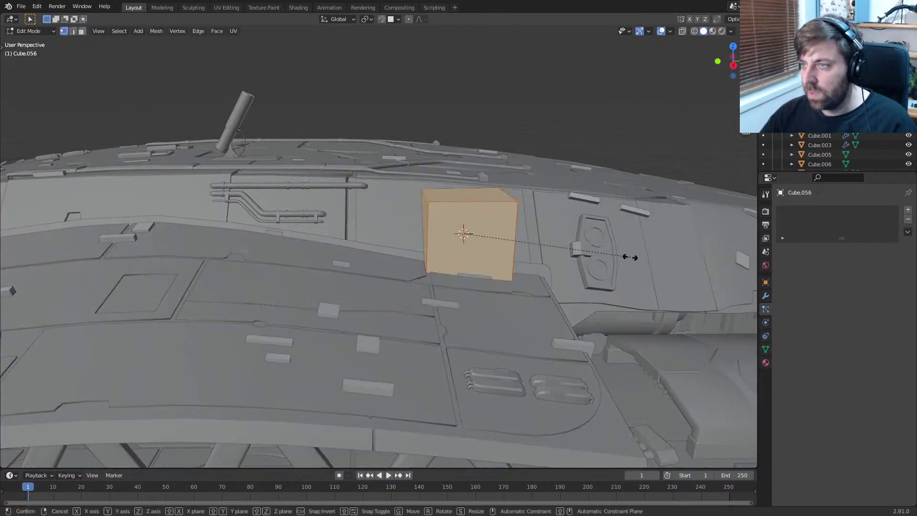
key("s")
key("z")
left_click(511, 234)
middle_click_drag(511, 234, 542, 259)
Step: In wireframe shading, delete the cube's vertices on the hull side, leaving only its outward-facing face
key("z")
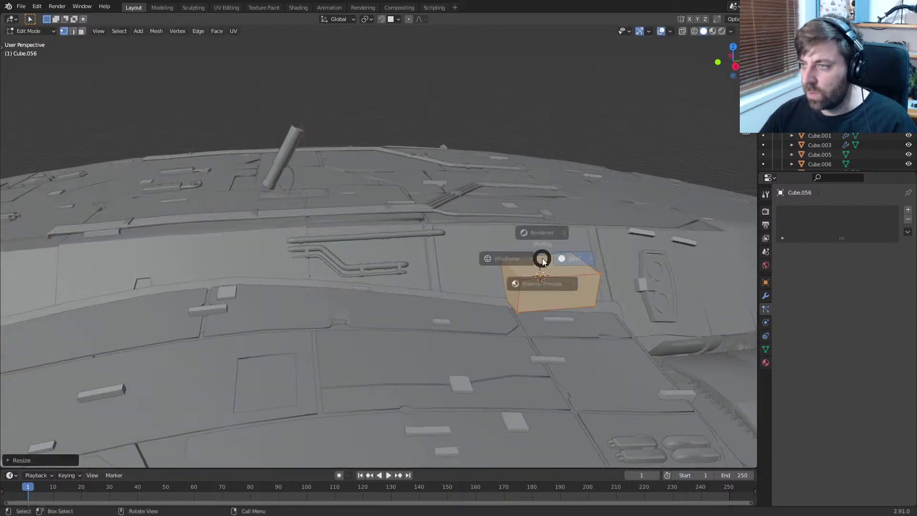
left_click(509, 258)
left_click(493, 250)
left_click(553, 249, "shift")
left_click(479, 275, "shift")
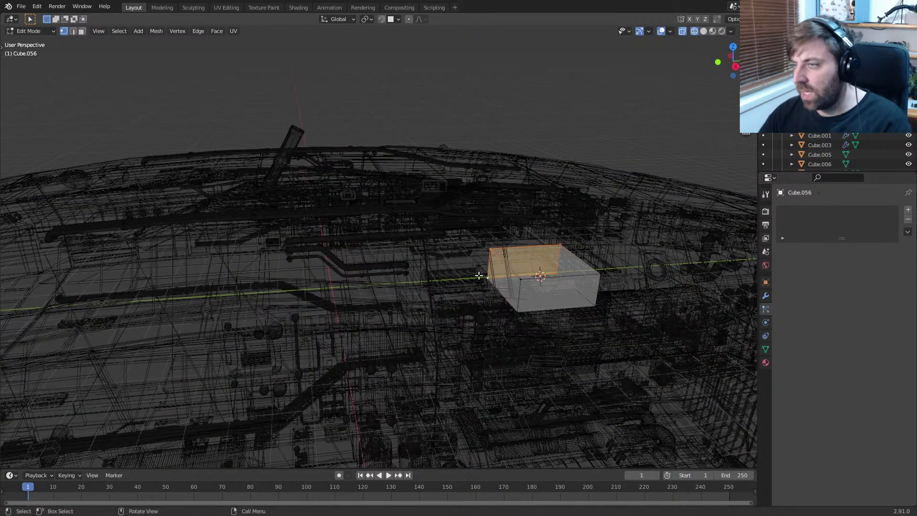
key("x")
left_click(478, 275)
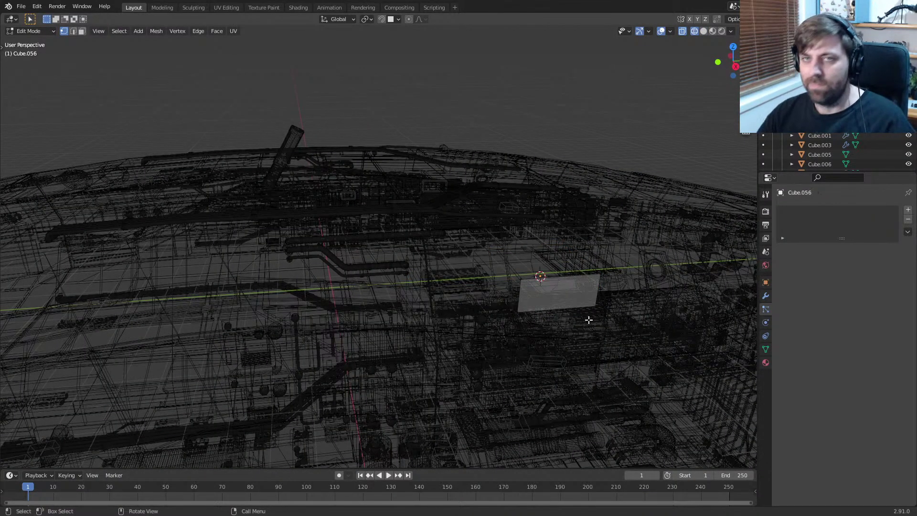
Step: Return to solid shading and add one vertical loop cut to the remaining face, slid towards its nose-side edge
middle_click_drag(589, 319, 545, 298, "shift")
key("z")
left_click(601, 299)
scroll(600, 301, "up", 6)
middle_click_drag(599, 301, 535, 310)
scroll(579, 305, "down", 5)
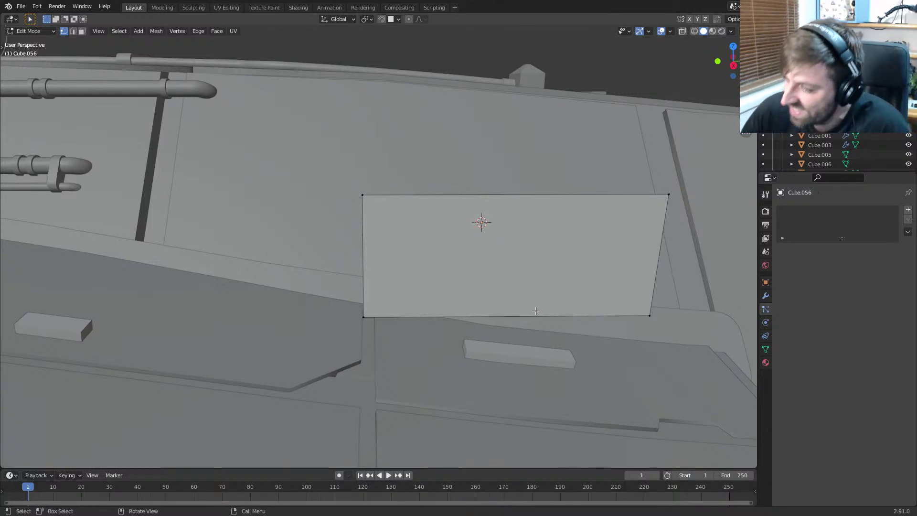
key("ctrl+r")
left_click(530, 311)
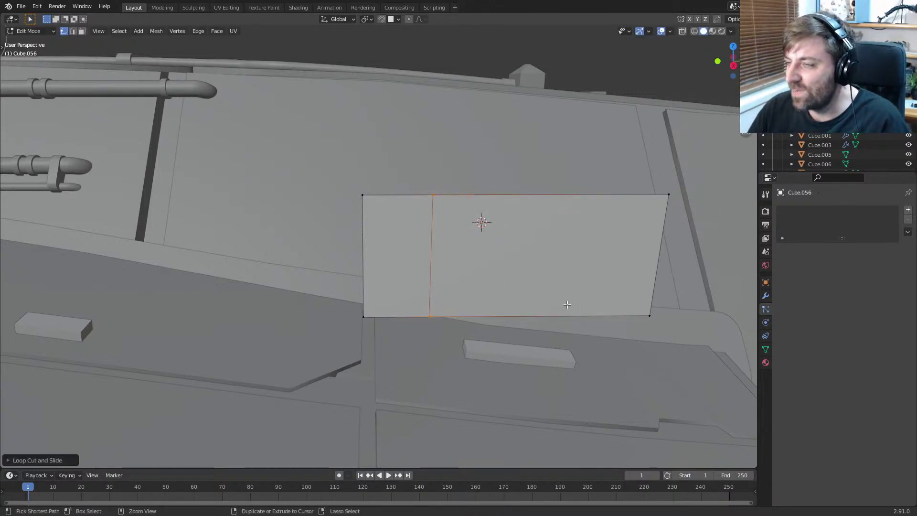
Step: Add a second vertical loop cut near the opposite edge and slide both cuts' lower vertices inward so the cuts slant
left_click(603, 315)
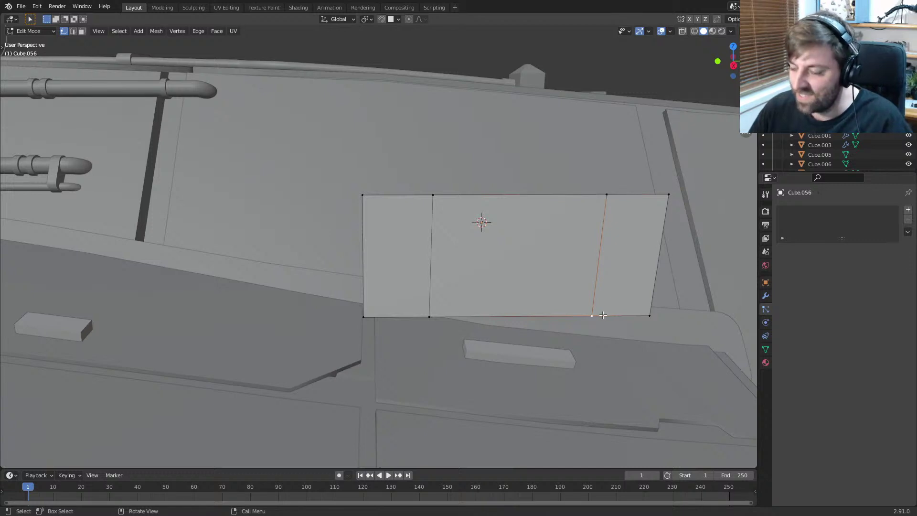
key("shift+v")
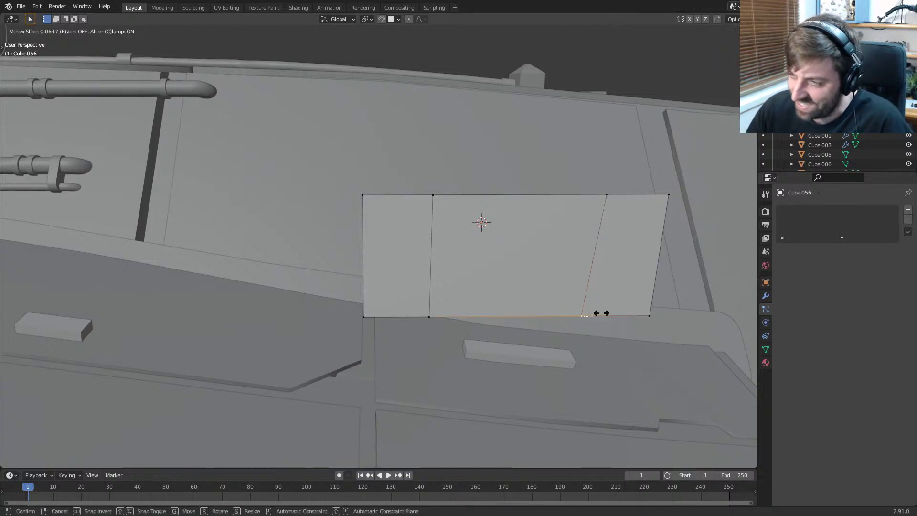
left_click(499, 305)
left_click(427, 275)
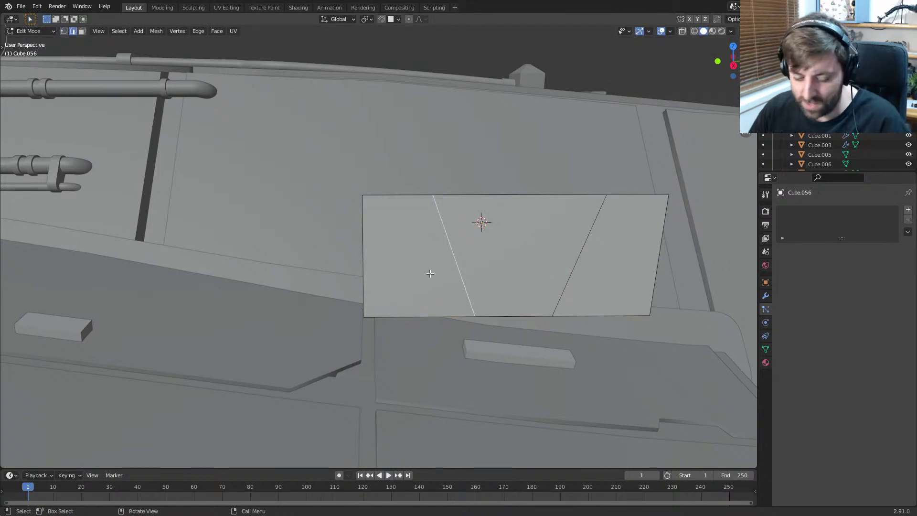
key("e")
right_click(465, 288)
key("ctrl+z")
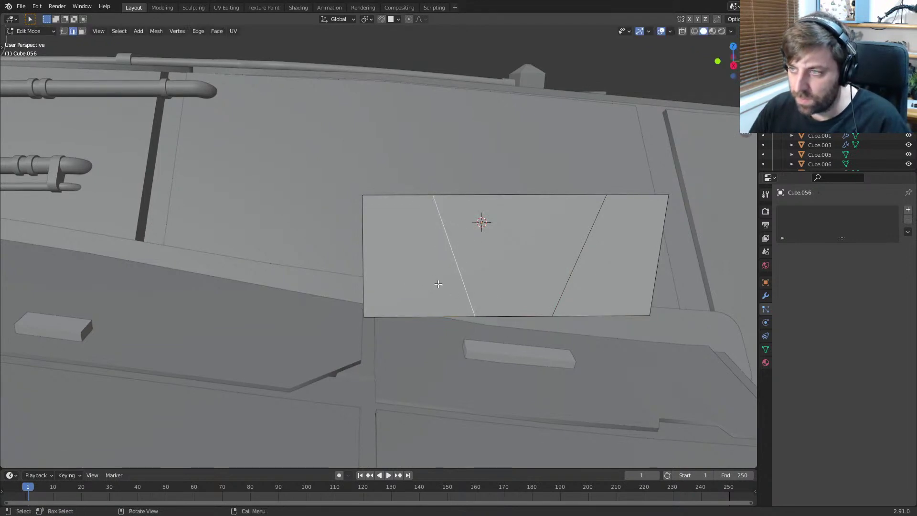
Step: Select the whole divided face and stretch it lengthwise along the Y axis
key("a")
key("s")
key("x")
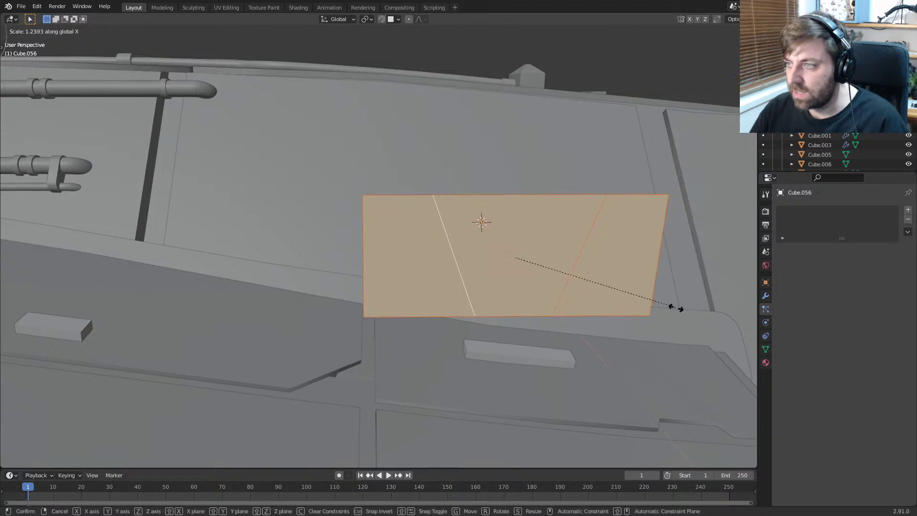
right_click(669, 306)
key("s")
key("y")
left_click(697, 309)
Step: Inset the three faces individually by about 0.06 to form a border with slanted struts
scroll(632, 300, "down", 4)
scroll(632, 300, "down", 3)
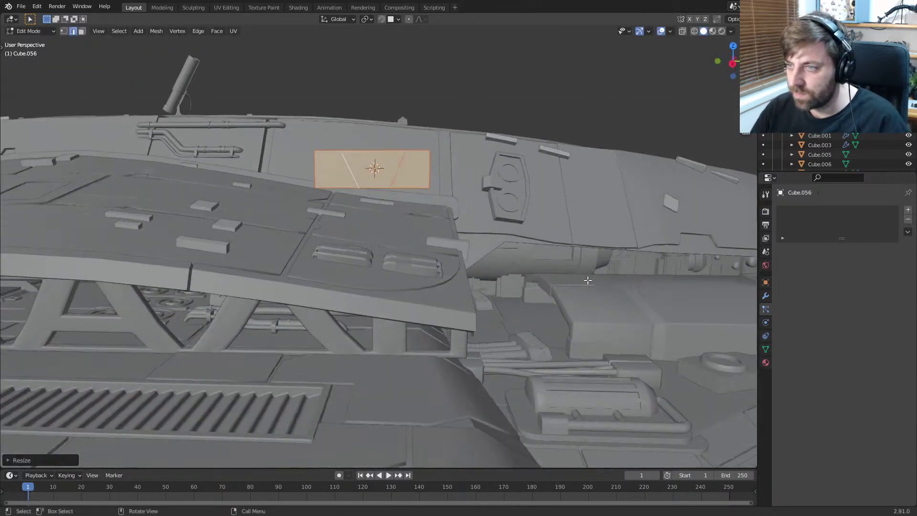
scroll(591, 291, "up", 5)
key("i")
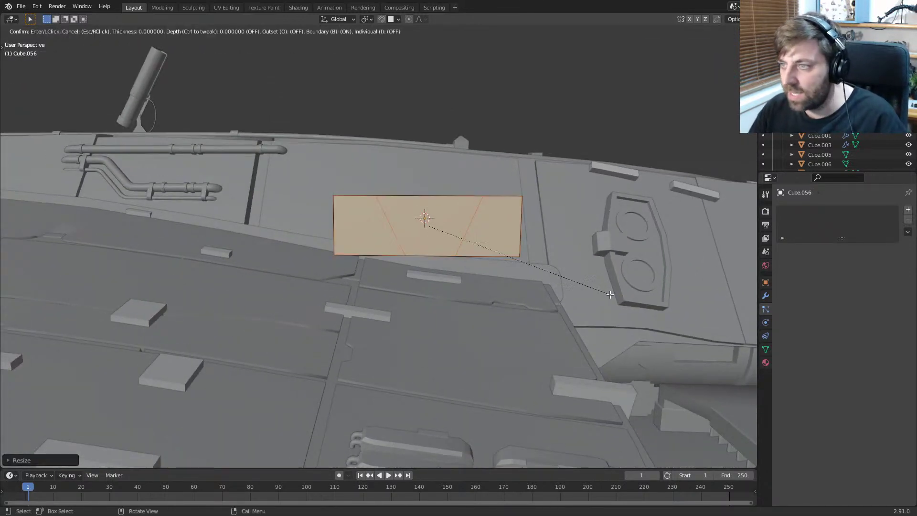
key("i")
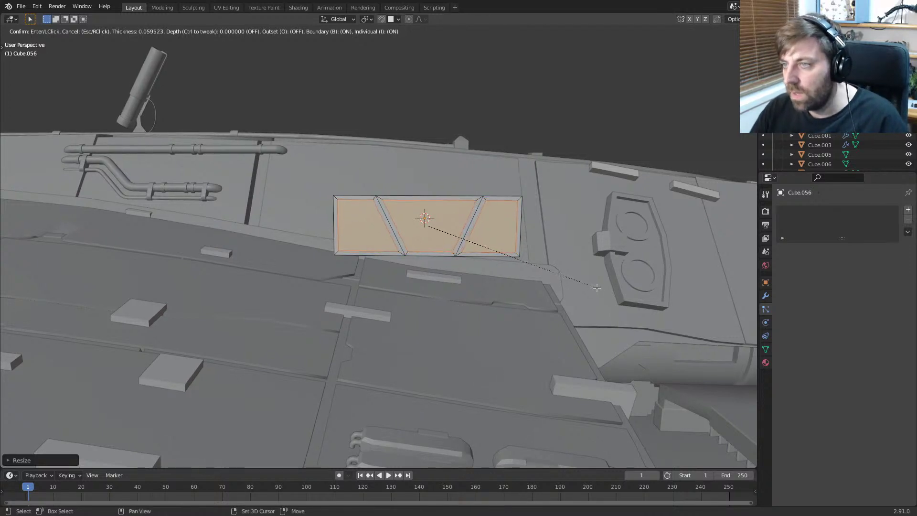
left_click(592, 286)
Step: Inset the three inner faces again by a thin margin and delete them, leaving an open frame
middle_click_drag(591, 287, 555, 292)
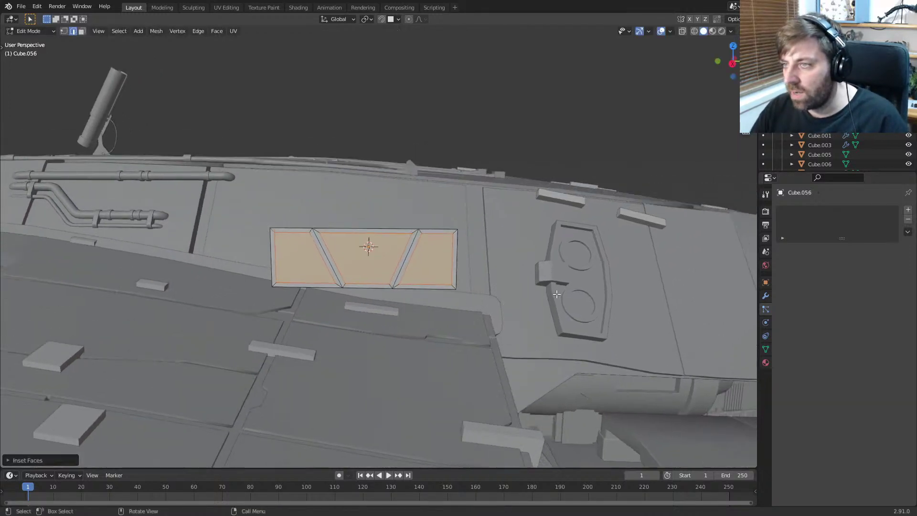
scroll(550, 296, "up", 3)
scroll(547, 297, "down", 4)
key("i")
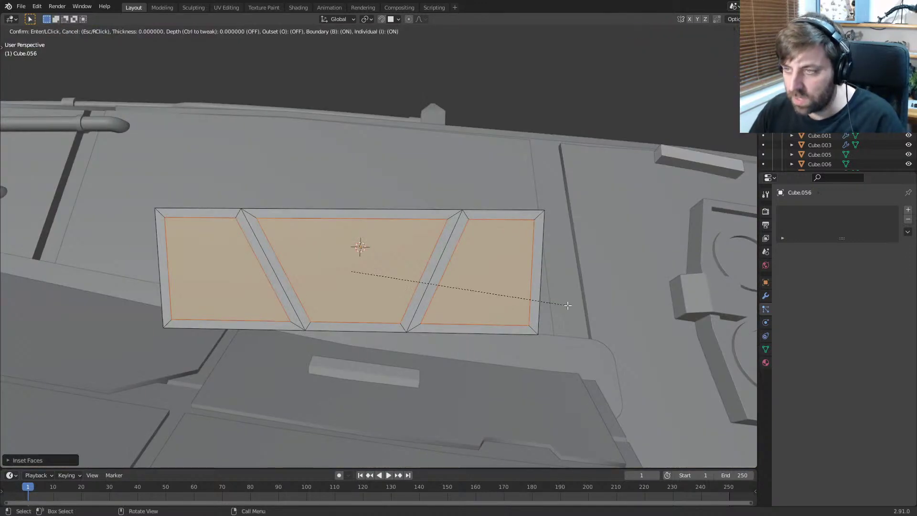
left_click(549, 302)
key("x")
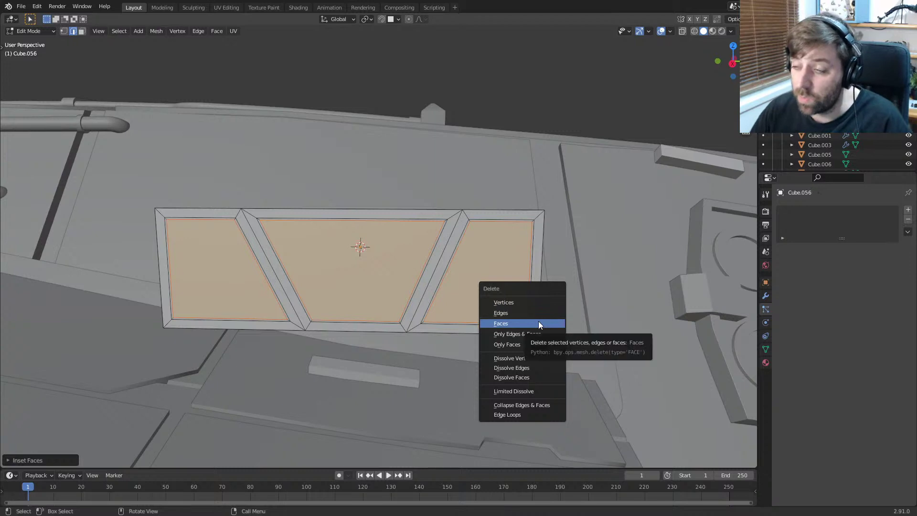
left_click(537, 321)
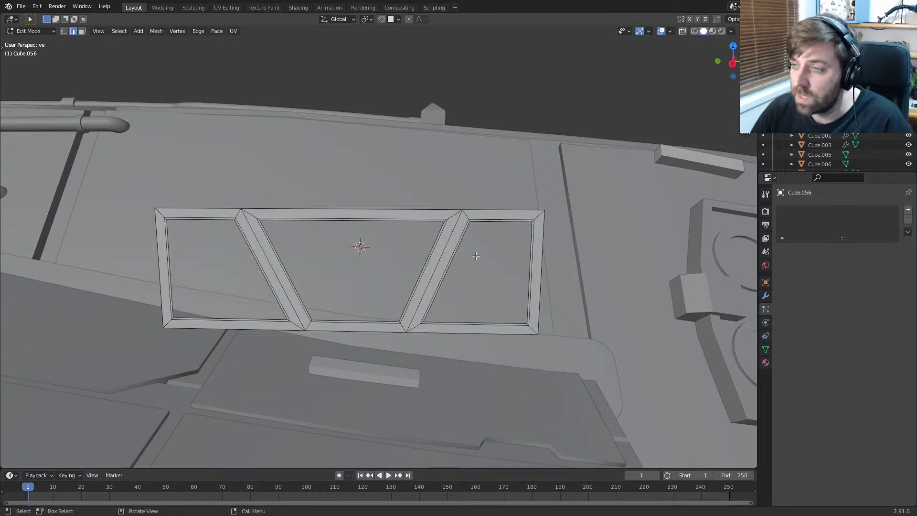
Step: Select the inner edge loops of all three openings and extrude them slightly along X towards the hull
left_click(289, 274, "alt")
left_click(268, 281, "alt+shift")
left_click(446, 282, "alt+shift")
middle_click_drag(446, 283, 550, 349)
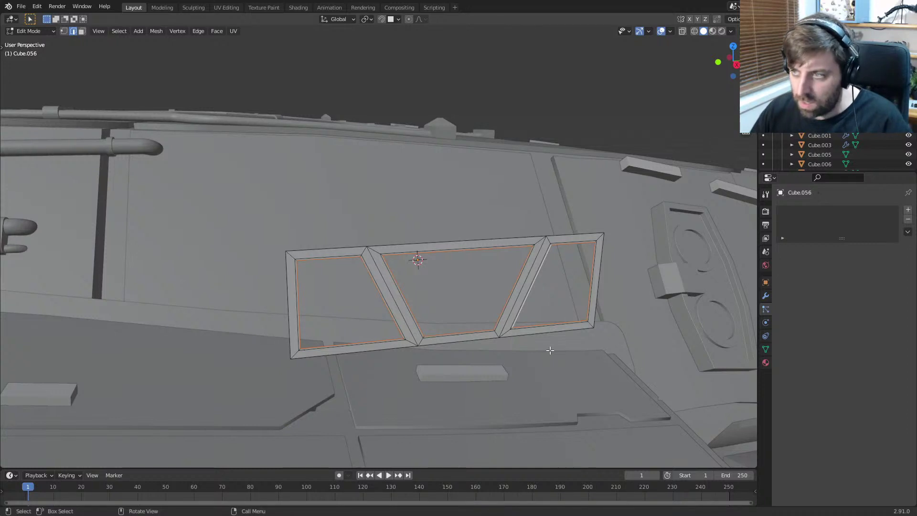
key("g")
key("x")
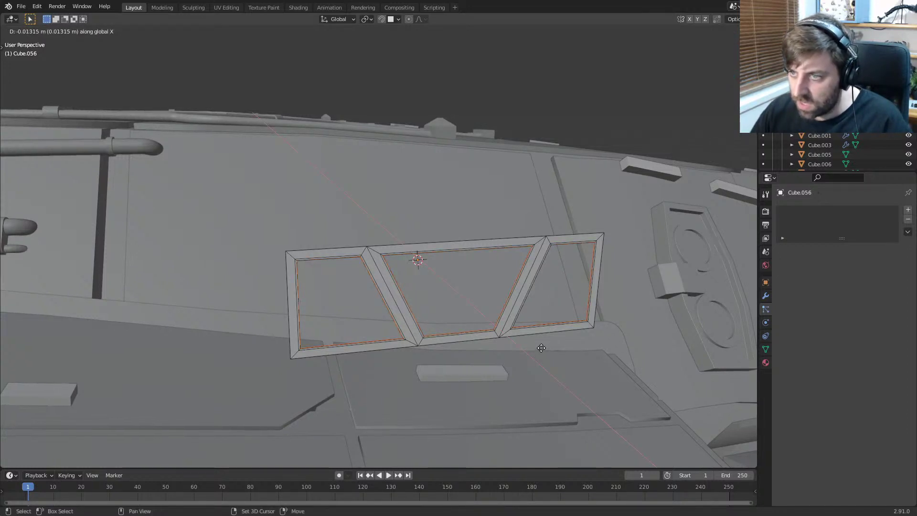
left_click(540, 348)
Step: Select the entire frame mesh and rescale it slightly beside the hull panel
middle_click_drag(504, 362, 501, 320, "shift")
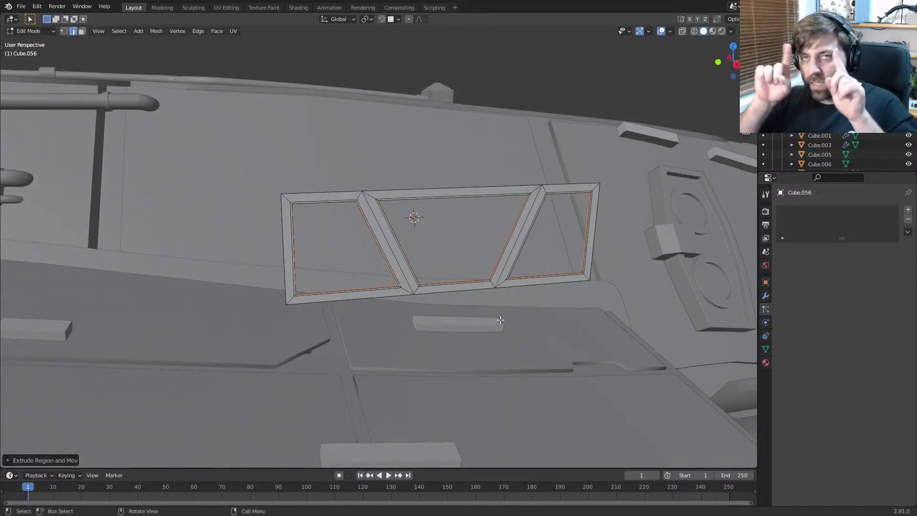
key("a")
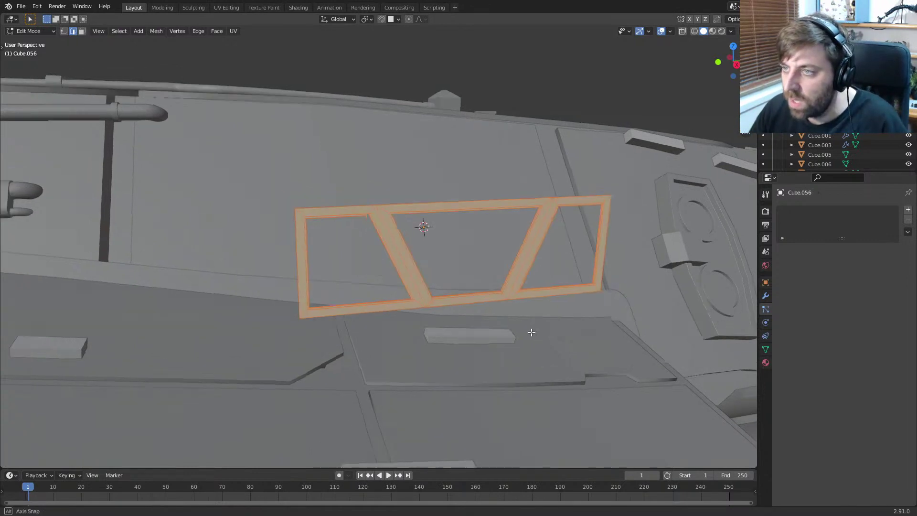
middle_click_drag(528, 332, 643, 368)
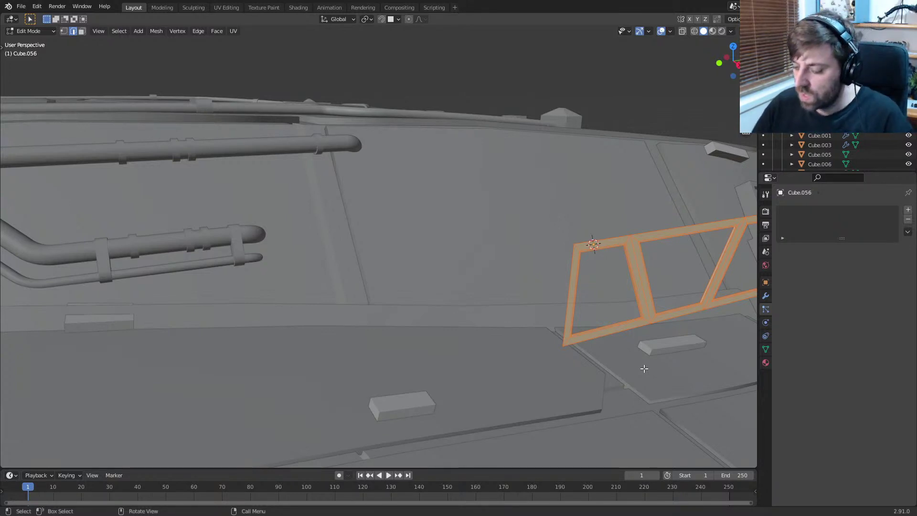
scroll(644, 369, "down", 3)
key("KP_7")
middle_click_drag(696, 353, 462, 305, "shift")
scroll(462, 306, "up", 6)
middle_click_drag(520, 317, 491, 230)
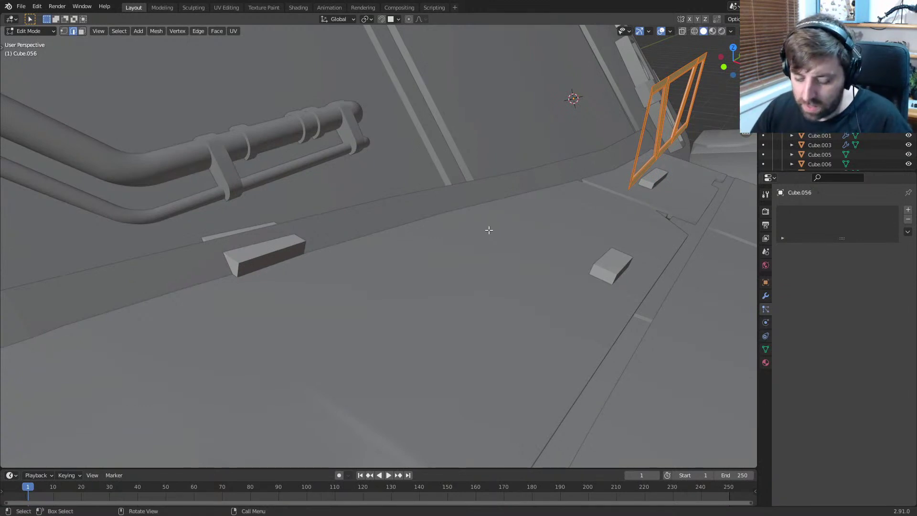
key("s")
left_click(488, 230)
Step: Add a Subdivision Surface modifier to the frame and set its type to Simple
scroll(551, 212, "down", 6)
middle_click_drag(552, 211, 439, 218)
scroll(439, 215, "up", 2)
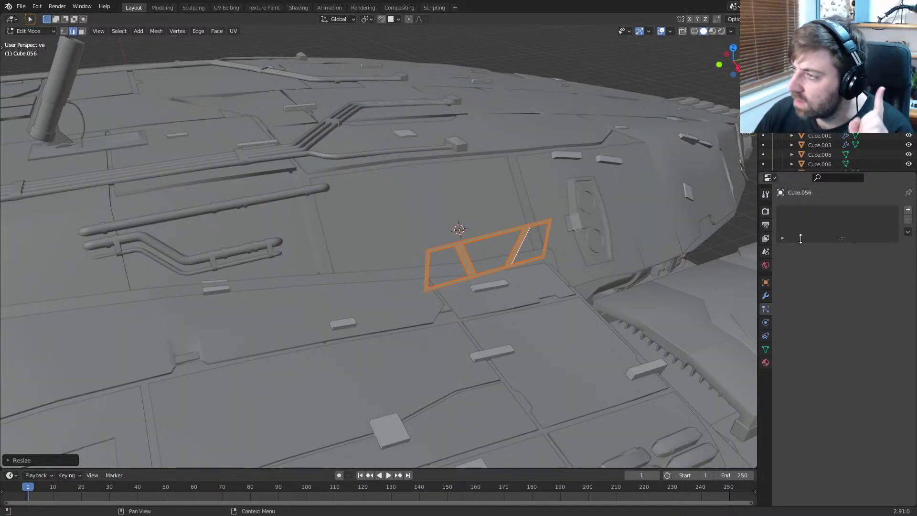
left_click(765, 296)
left_click(868, 211)
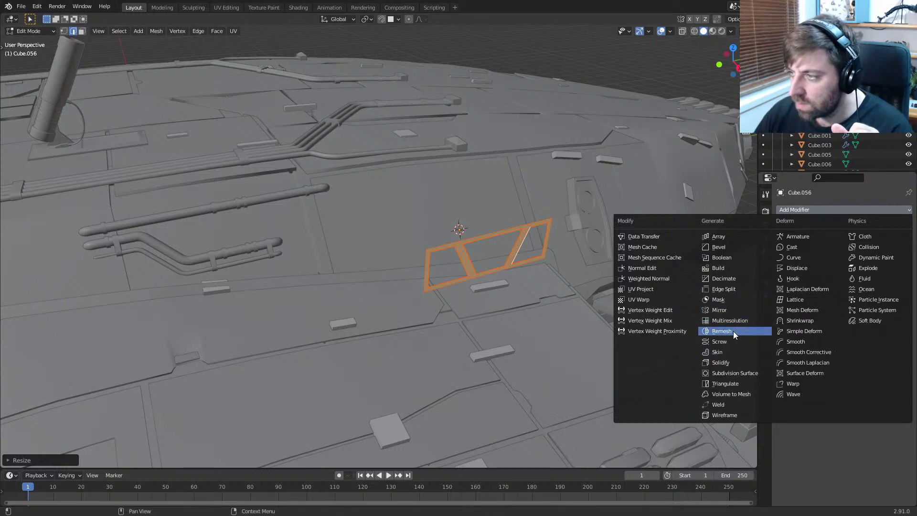
left_click(740, 372)
left_click(892, 242)
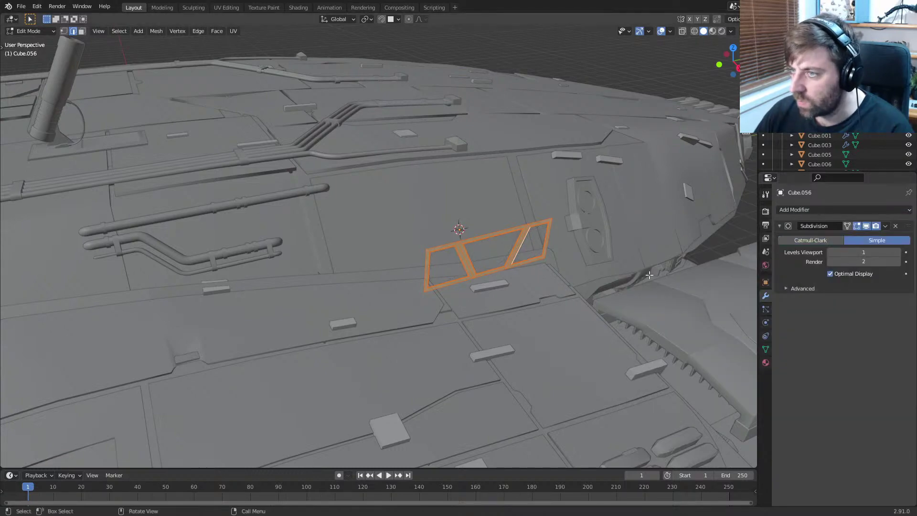
Step: Inspect the frame's mesh in wireframe, return to solid shading, and set the Subdivision viewport levels to 2
middle_click_drag(514, 269, 501, 261)
scroll(500, 261, "up", 4)
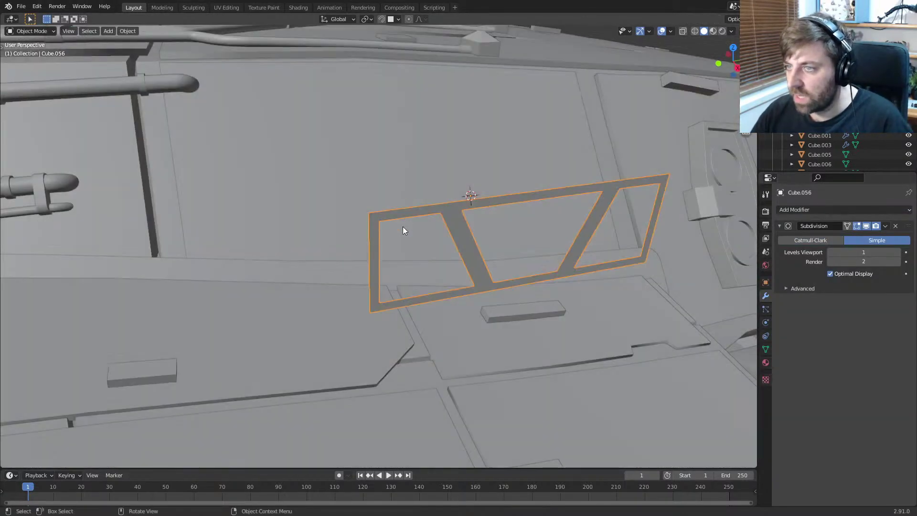
key("z")
left_click(443, 211)
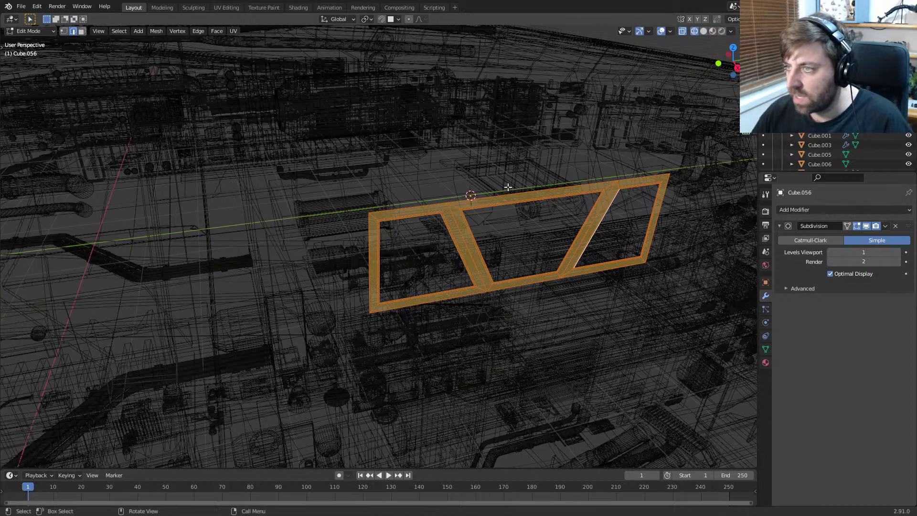
key("Tab")
key("z")
left_click(561, 273)
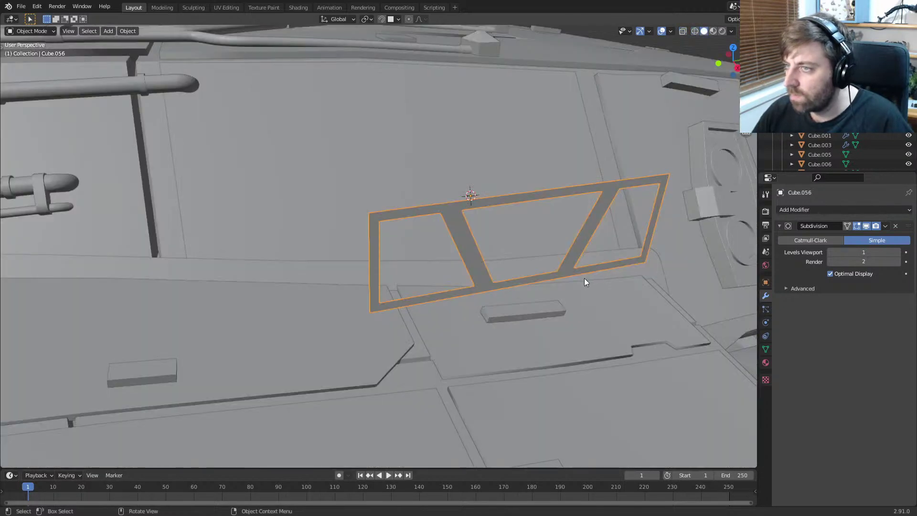
mouse_move(584, 278)
middle_mouse_down("shift")
mouse_move(623, 286)
mouse_move(574, 279)
middle_mouse_up("shift")
left_click(898, 253)
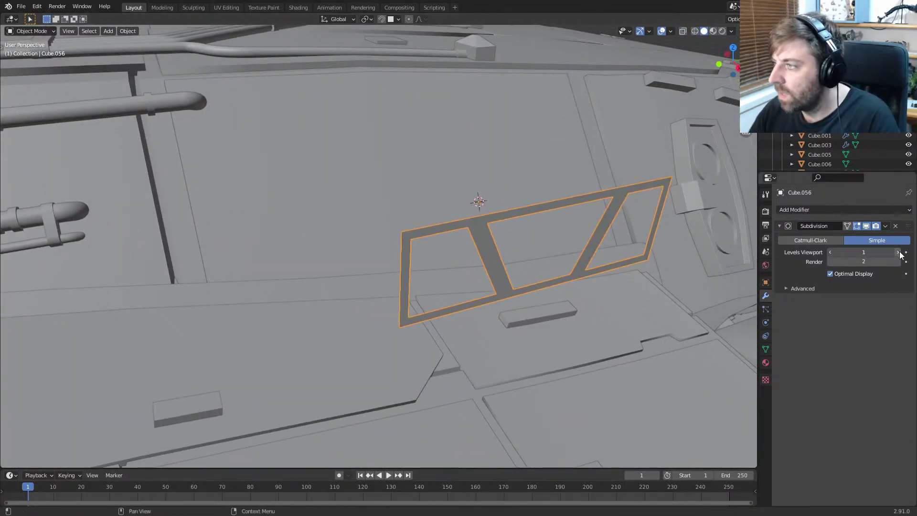
Step: Add a Shrinkwrap modifier to the frame, target the hull object Cube, and set the wrap method to Project
left_click(861, 210)
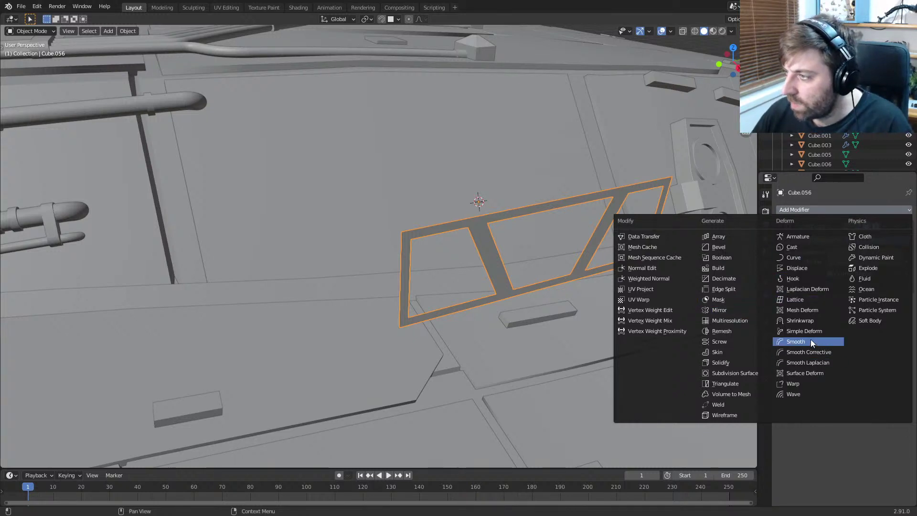
left_click(810, 321)
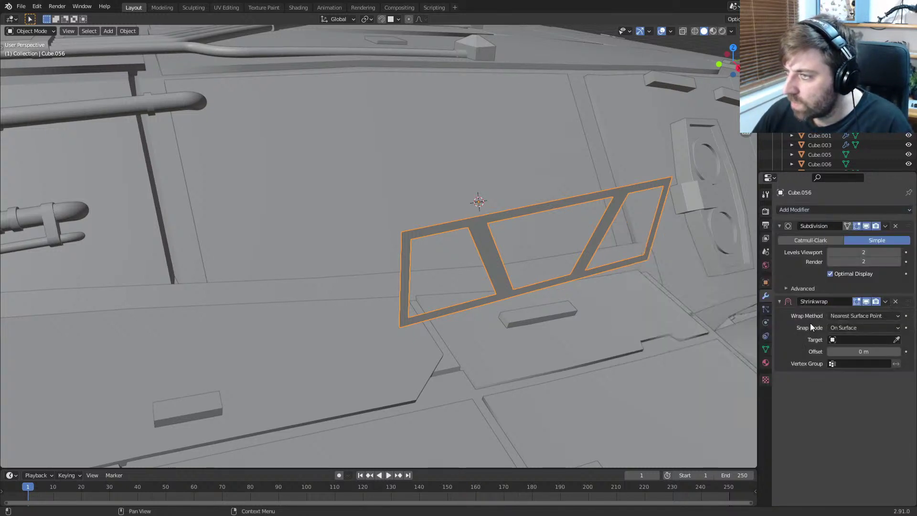
left_click(898, 338)
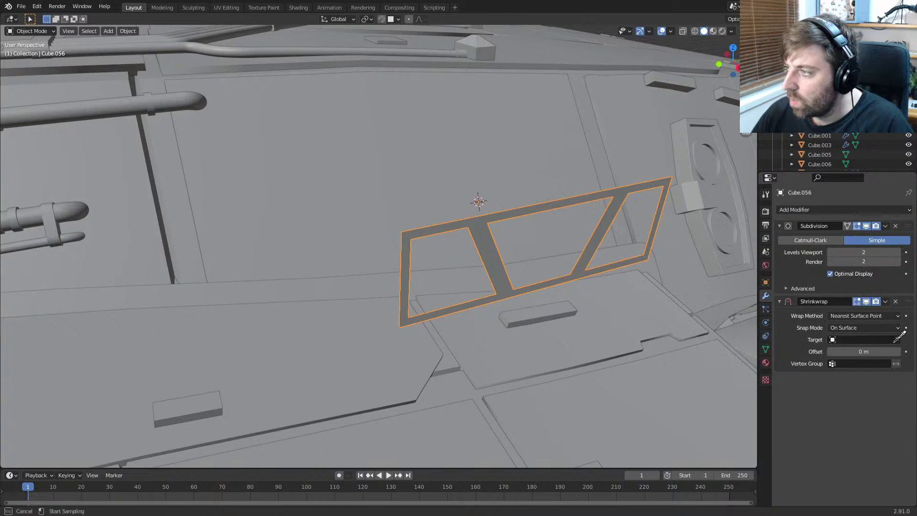
left_click(594, 151)
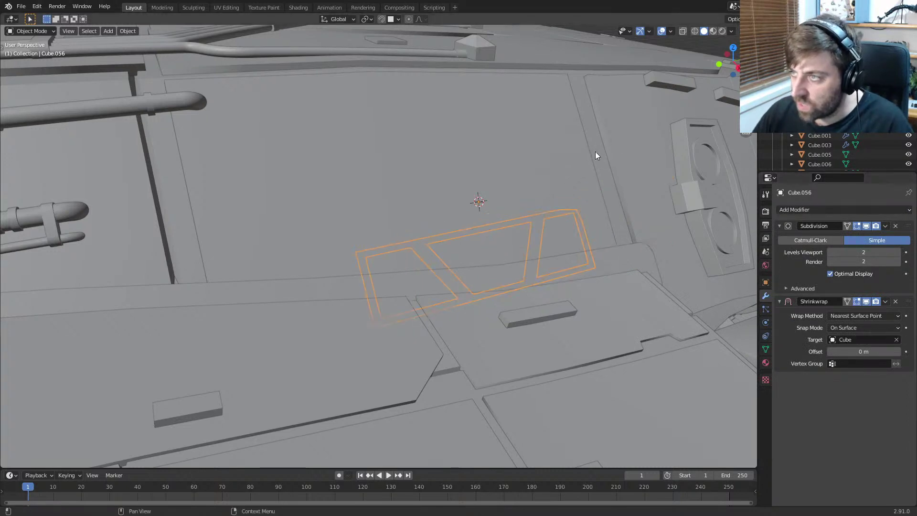
left_click(852, 316)
left_click(852, 338)
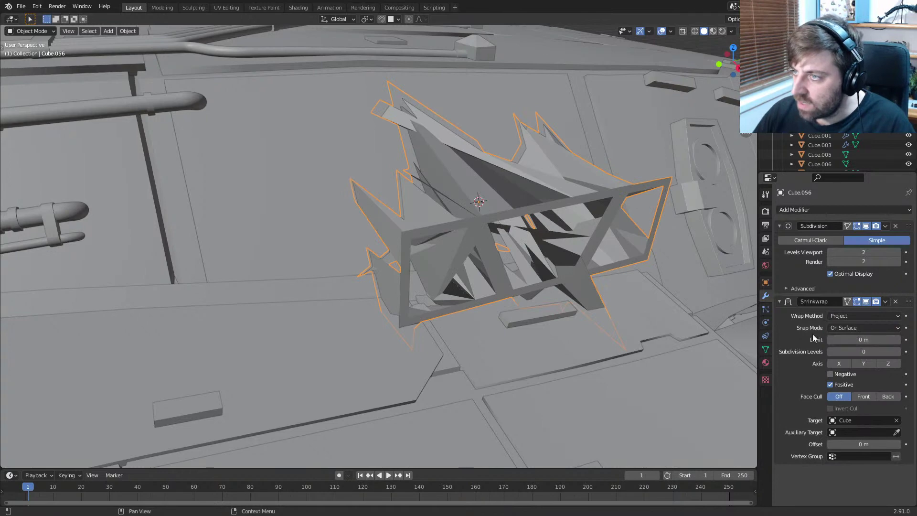
Step: Recalculate the frame's normals and enable the Negative projection direction in the Shrinkwrap modifier
middle_click_drag(622, 282, 609, 265)
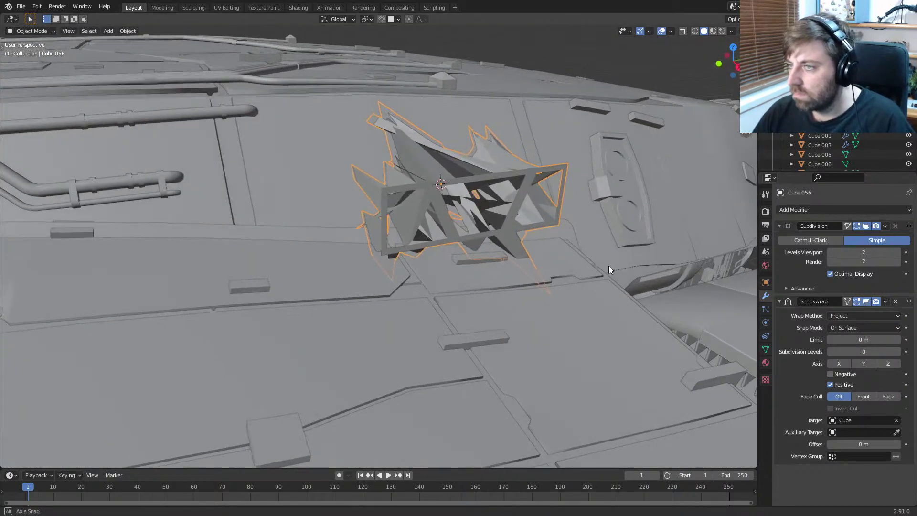
key("Tab")
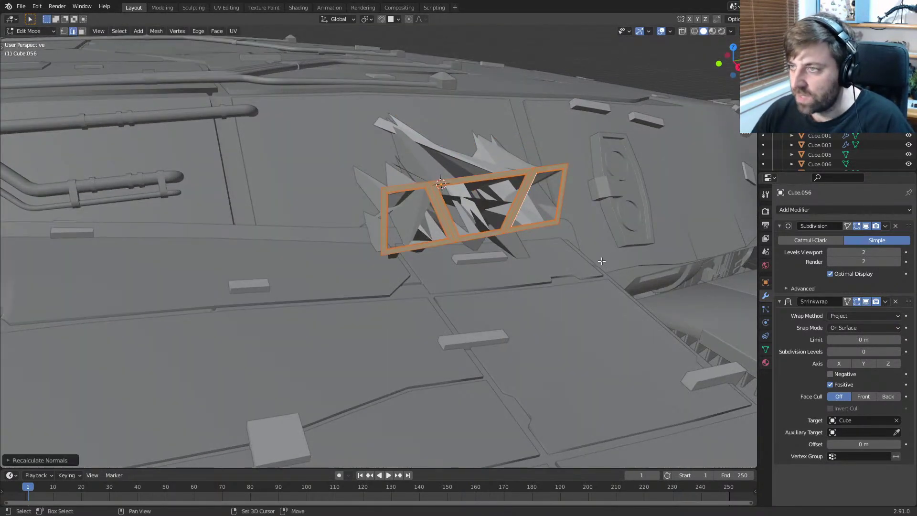
key("Tab")
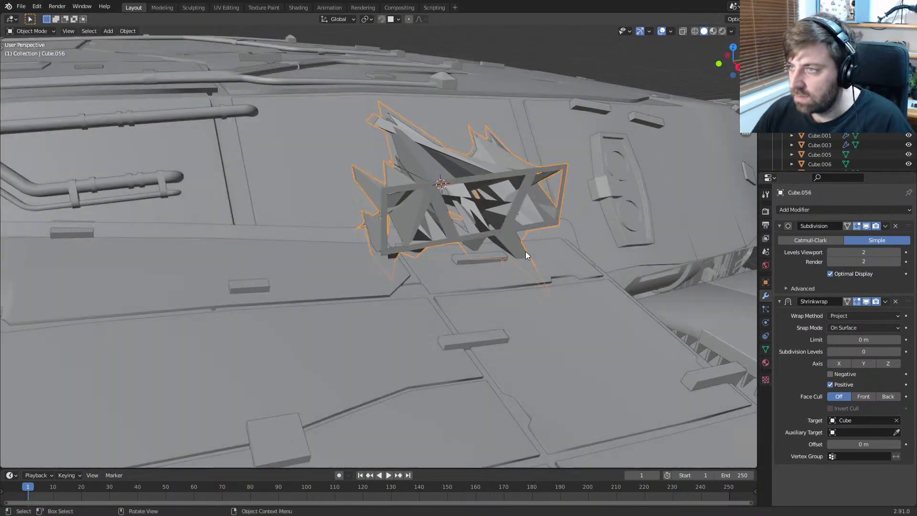
left_click(830, 374)
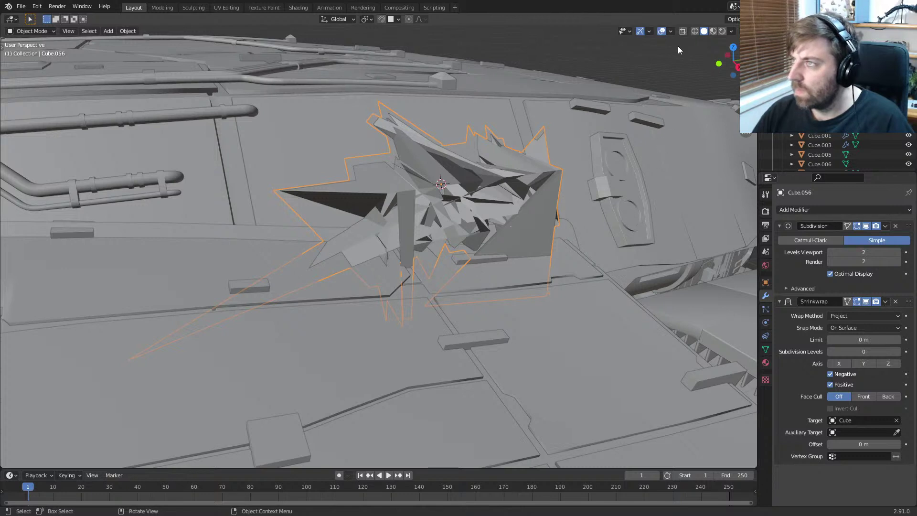
Step: Turn on the Face Orientation overlay and disable the Positive projection direction in the frame's Shrinkwrap modifier
left_click(650, 32)
mouse_move(672, 33)
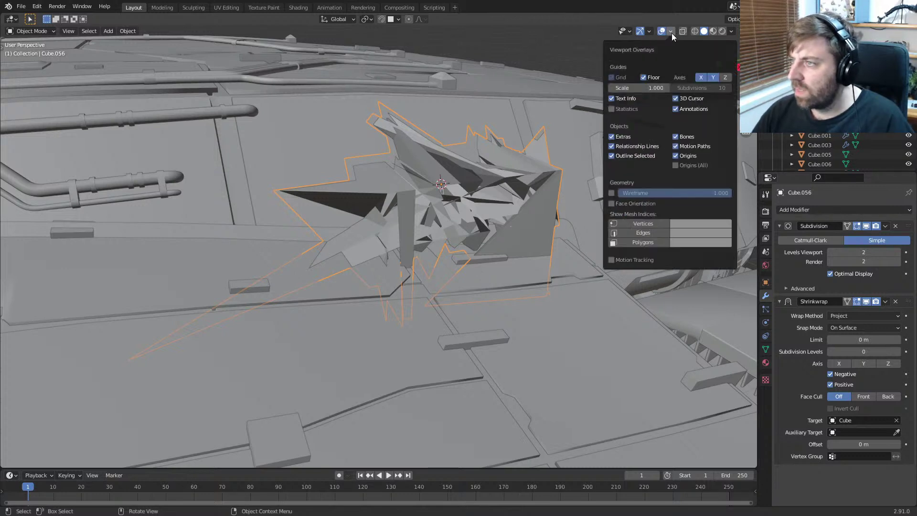
left_click(612, 203)
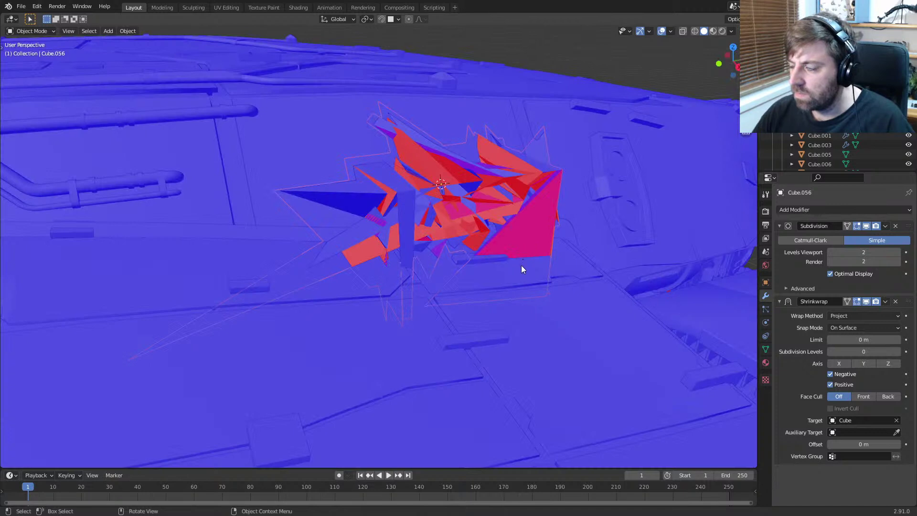
mouse_move(873, 302)
left_mouse_down()
mouse_move(854, 303)
mouse_move(872, 303)
left_mouse_up()
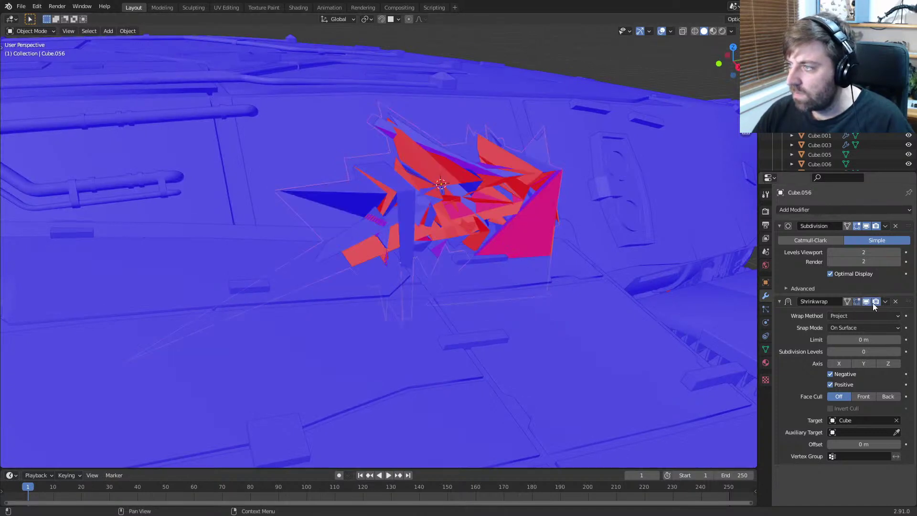
left_click(831, 385)
Step: Check the frame's mesh in wireframe and disable its Subdivision modifier in edit mode, viewport and render
scroll(495, 275, "down", 2)
mouse_move(494, 275)
middle_mouse_down()
mouse_move(549, 285)
mouse_move(461, 280)
middle_mouse_up()
key("z")
scroll(567, 286, "up", 4)
key("z")
left_click(494, 285)
key("Tab")
key("Tab")
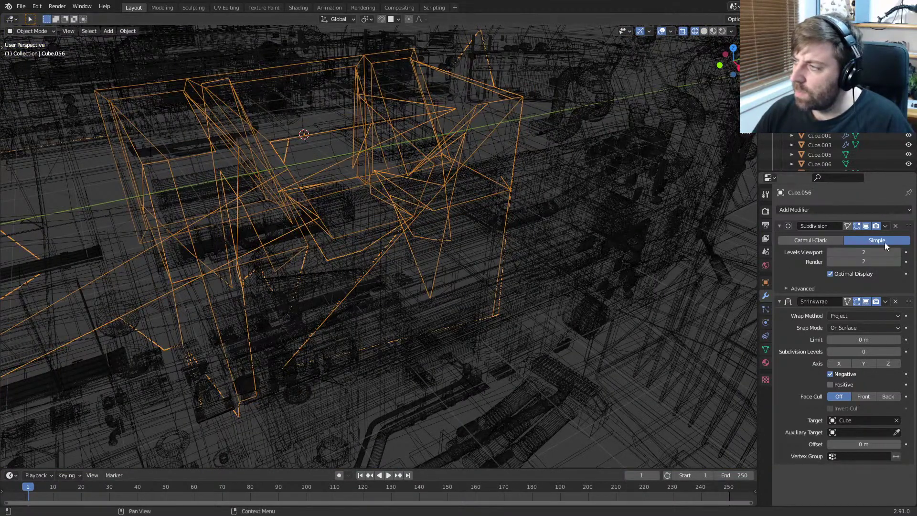
left_click_drag(857, 225, 876, 226)
key("z")
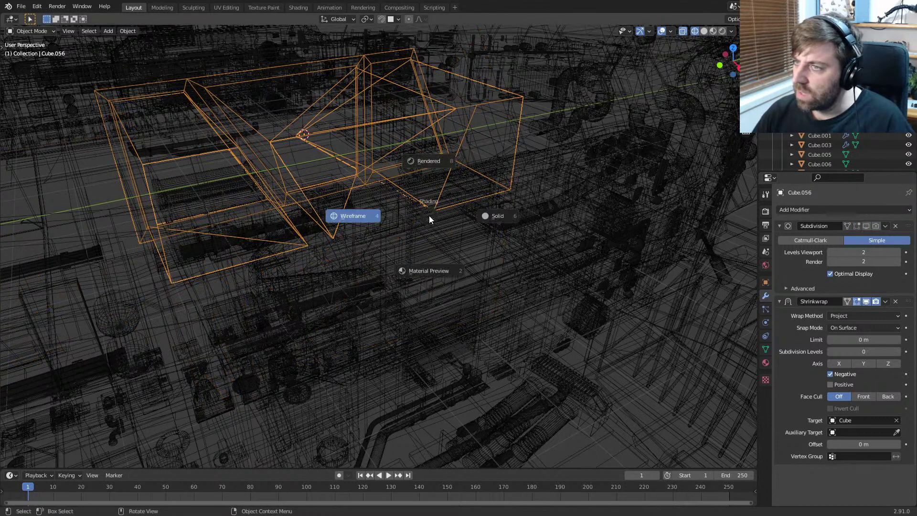
left_click(455, 223)
scroll(456, 232, "down", 2)
scroll(461, 241, "up", 4)
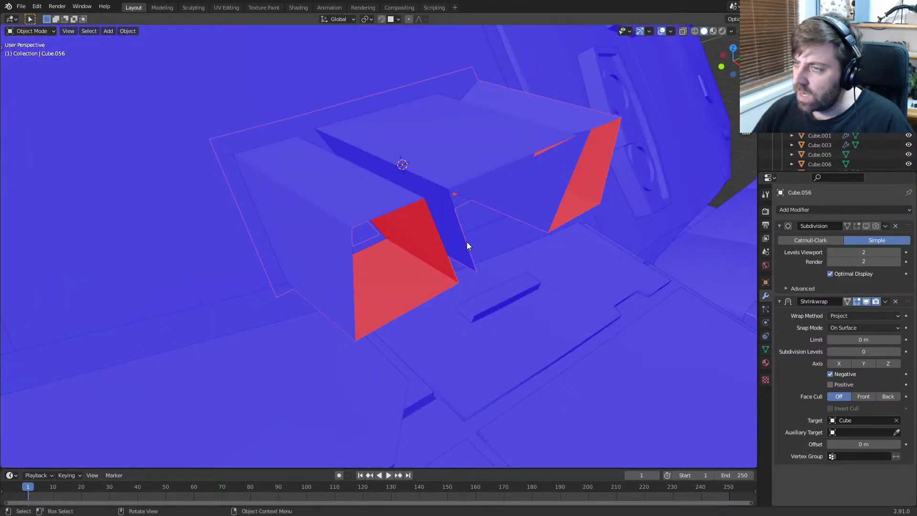
Step: Delete the vertices of the inner wall edge loops around the frame's three openings
key("Tab")
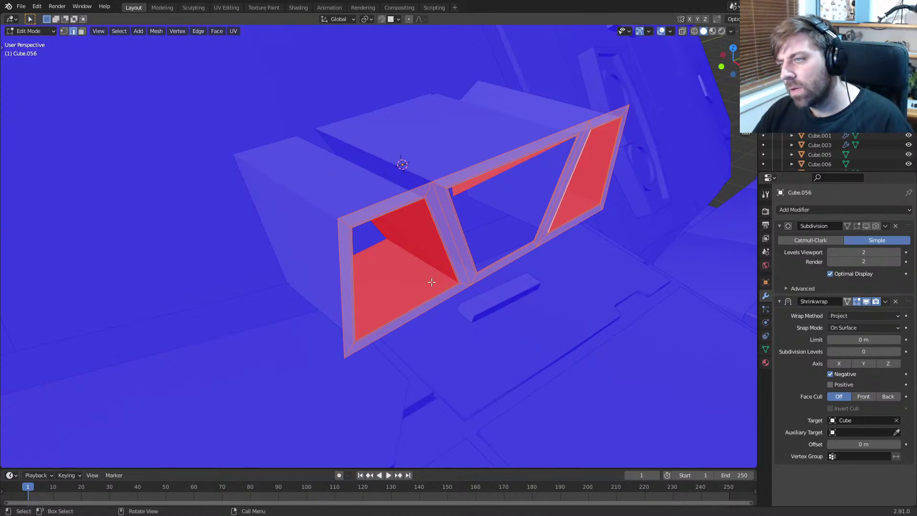
key("alt+a")
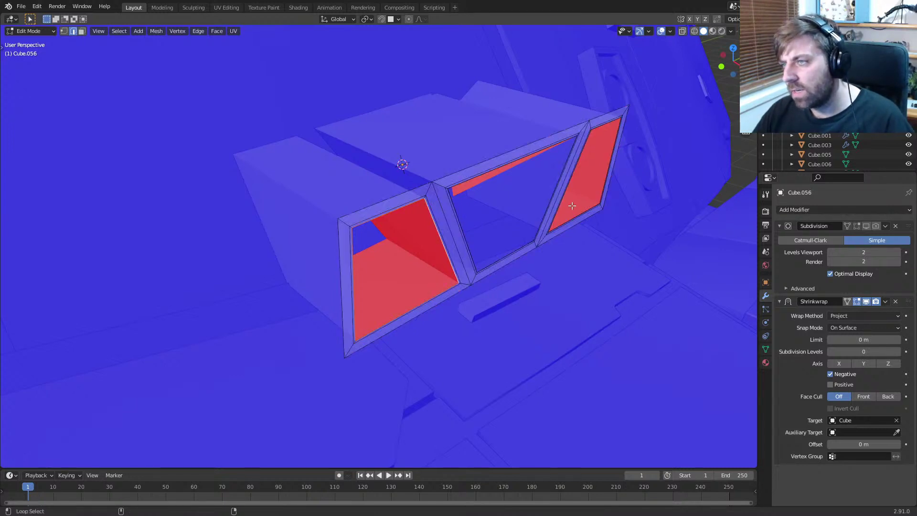
left_click(551, 190, "alt+shift")
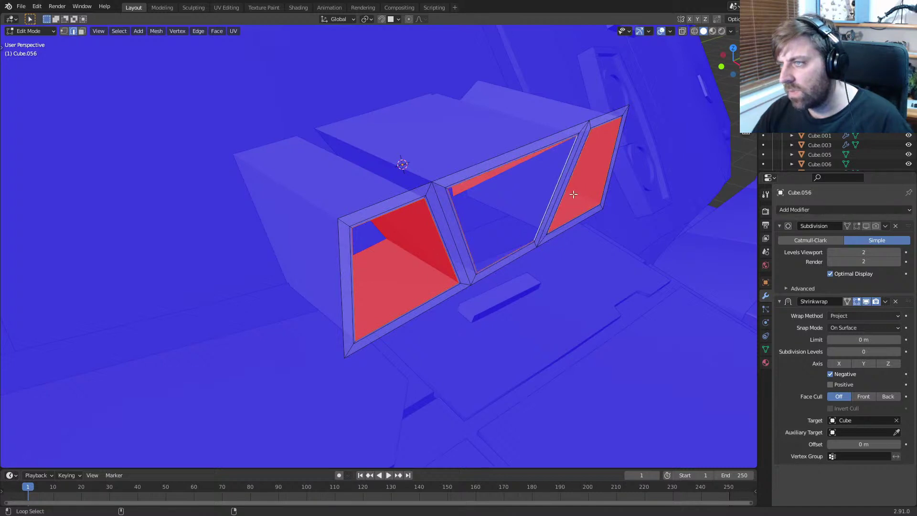
left_click(598, 198, "alt+shift")
left_click(599, 197, "alt+shift")
key("x")
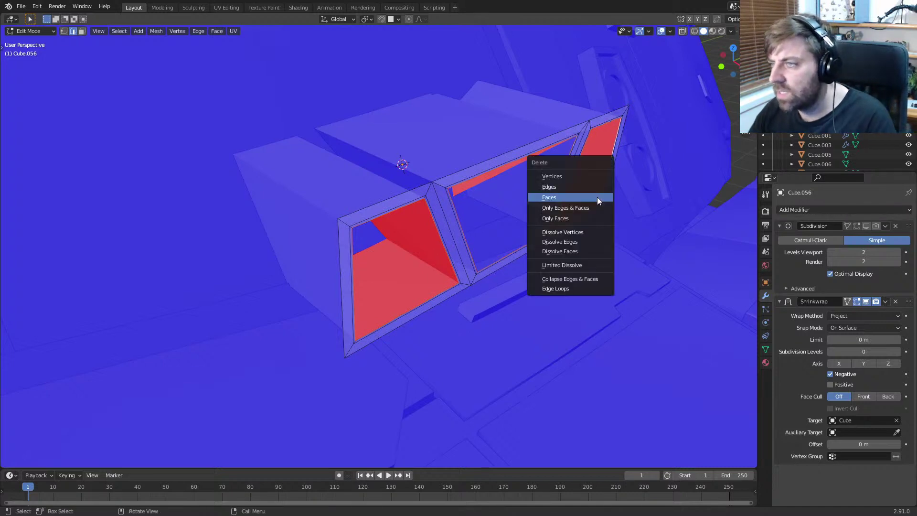
left_click(587, 174)
key("Tab")
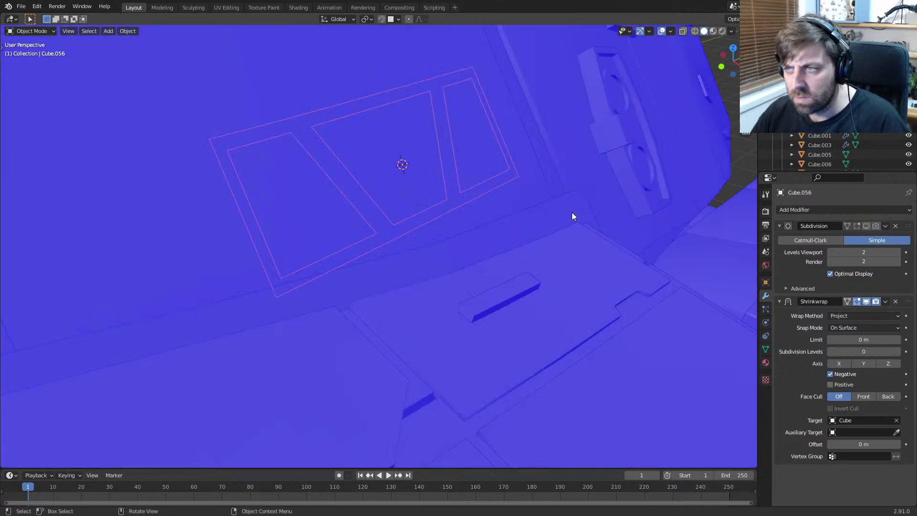
Step: Examine how the flat frame sits on the side hull, from perspective and in the right orthographic view
key("z")
left_click(608, 211)
scroll(559, 229, "down", 4)
middle_click_drag(558, 228, 417, 217)
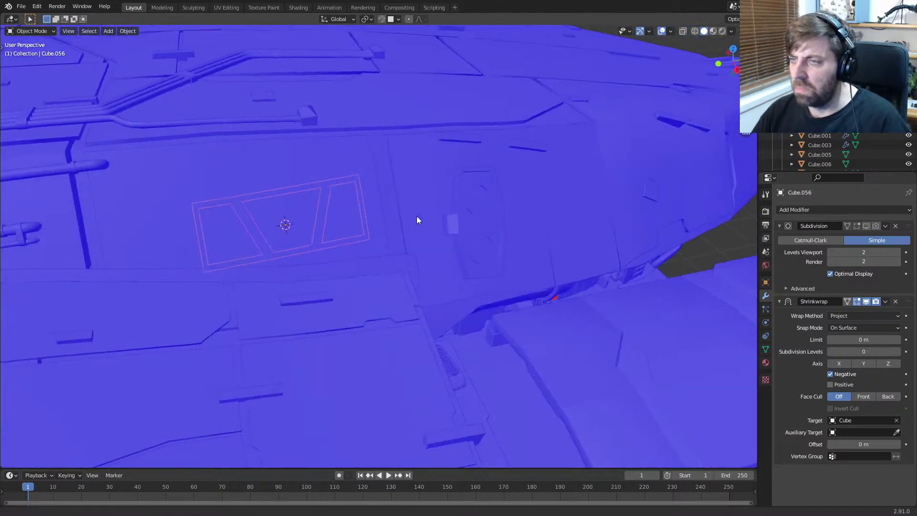
scroll(474, 225, "up", 3)
middle_click_drag(324, 234, 454, 375, "shift")
key("KP_3")
key("KP_1")
key("KP_3")
scroll(410, 325, "up", 2)
middle_click_drag(367, 263, 375, 314, "shift")
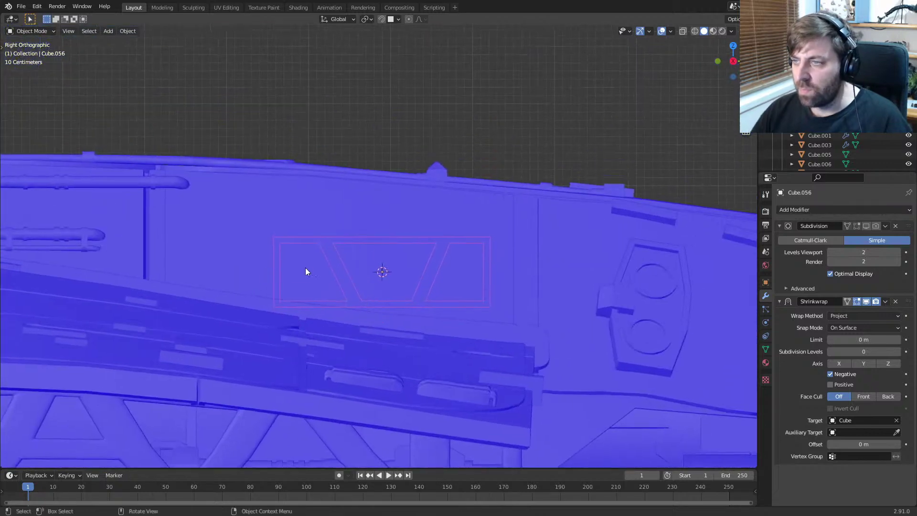
scroll(451, 276, "down", 8)
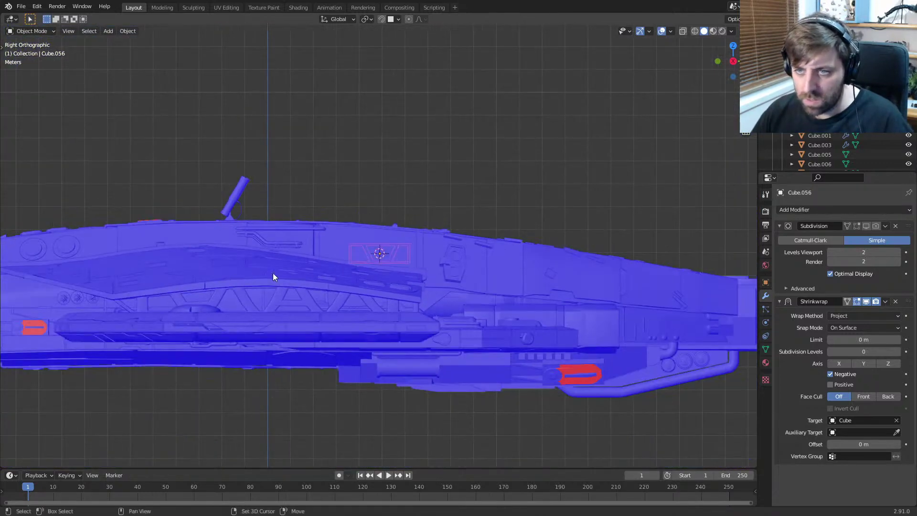
middle_click_drag(273, 274, 484, 274, "shift")
middle_click_drag(403, 330, 214, 350, "shift")
scroll(434, 333, "up", 6)
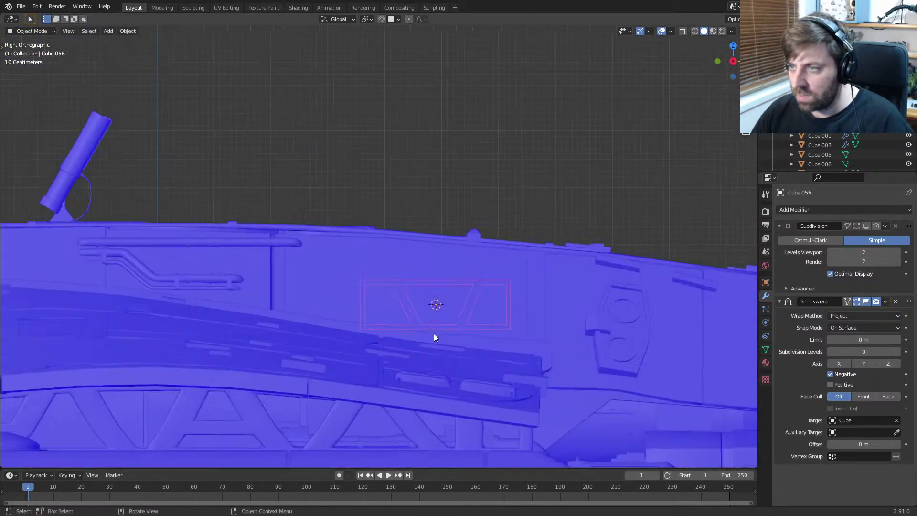
middle_click_drag(434, 333, 405, 288, "shift")
scroll(423, 306, "up", 3)
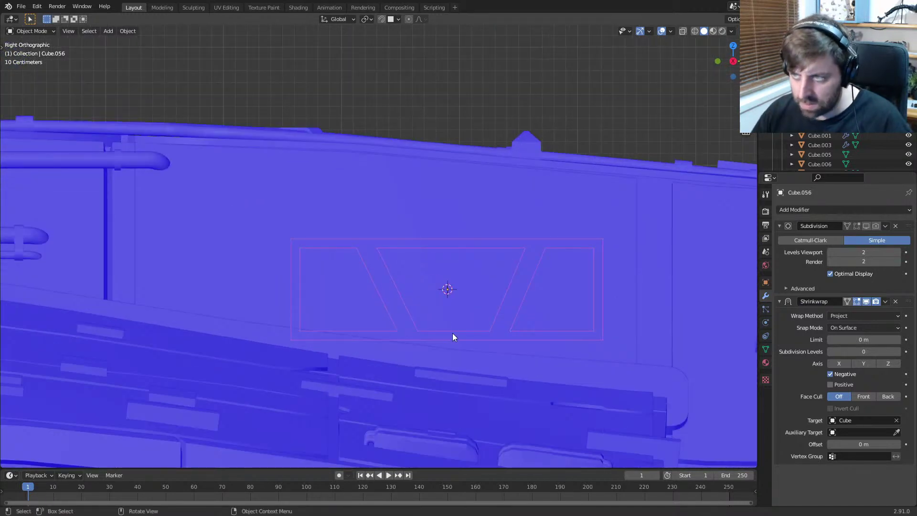
Step: Move the frame's whole mesh in the side view along the hull, slightly up and toward the neighbouring panel seam
key("Tab")
key("a")
key("g")
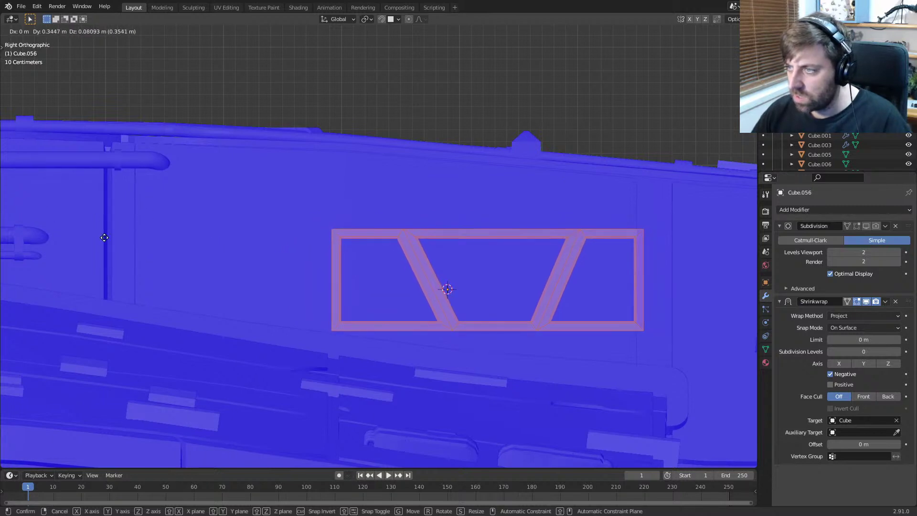
left_click(134, 246)
key("z")
left_click(519, 357)
mouse_move(497, 360)
middle_mouse_down()
mouse_move(556, 376)
mouse_move(395, 342)
middle_mouse_up()
middle_click_drag(549, 356, 444, 342, "shift")
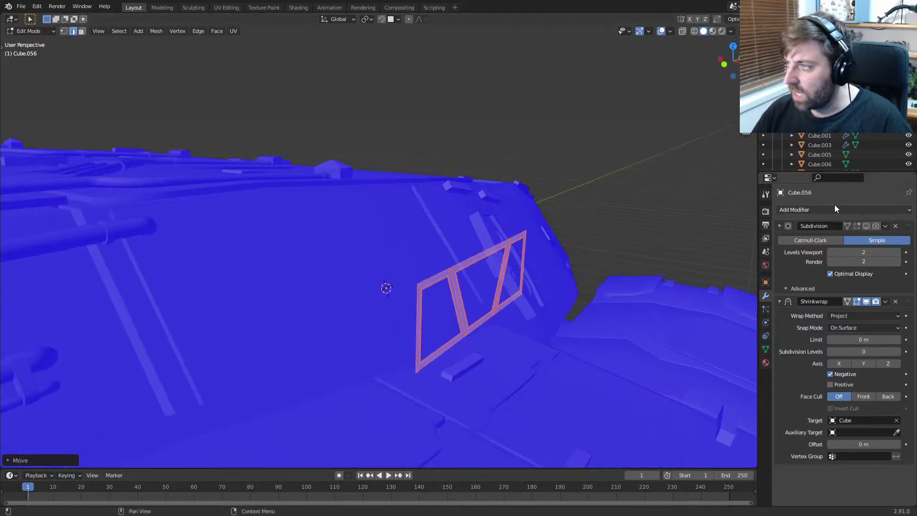
Step: Add a Solidify modifier to the frame with an offset of 0 and a thickness of 0.21 m
left_click(834, 209)
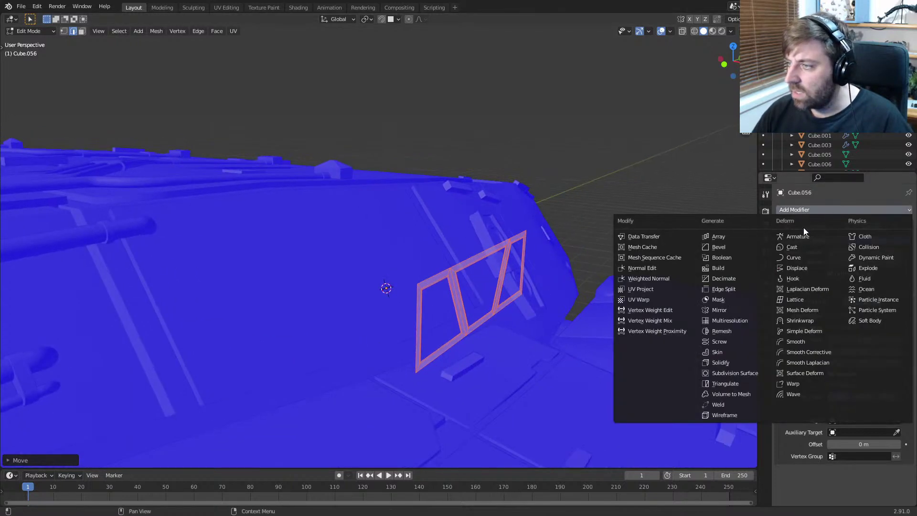
left_click(752, 372)
middle_click_drag(677, 376, 512, 332, "shift")
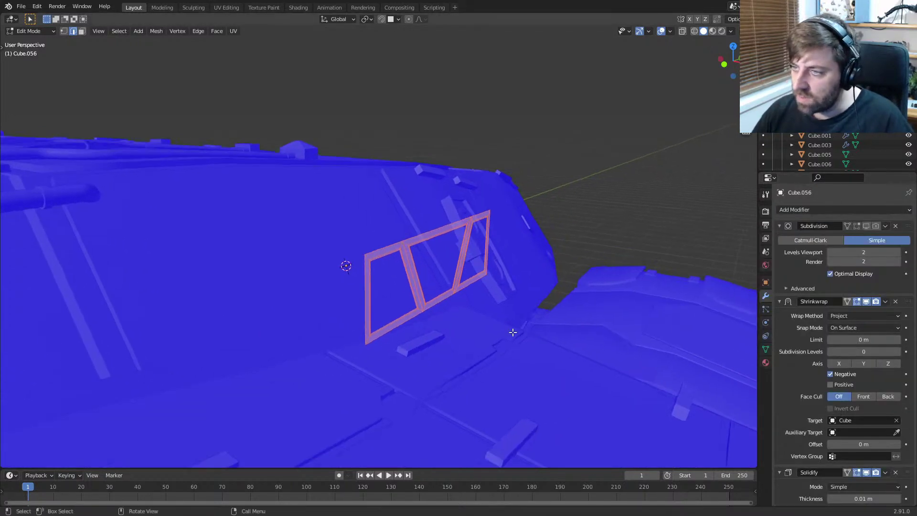
key("Tab")
scroll(822, 431, "down", 2)
scroll(863, 440, "down", 5)
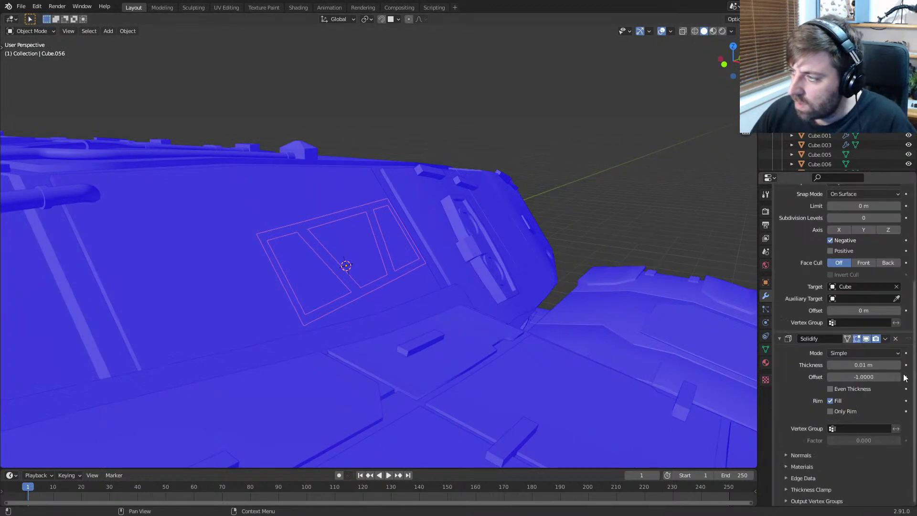
left_click(870, 377)
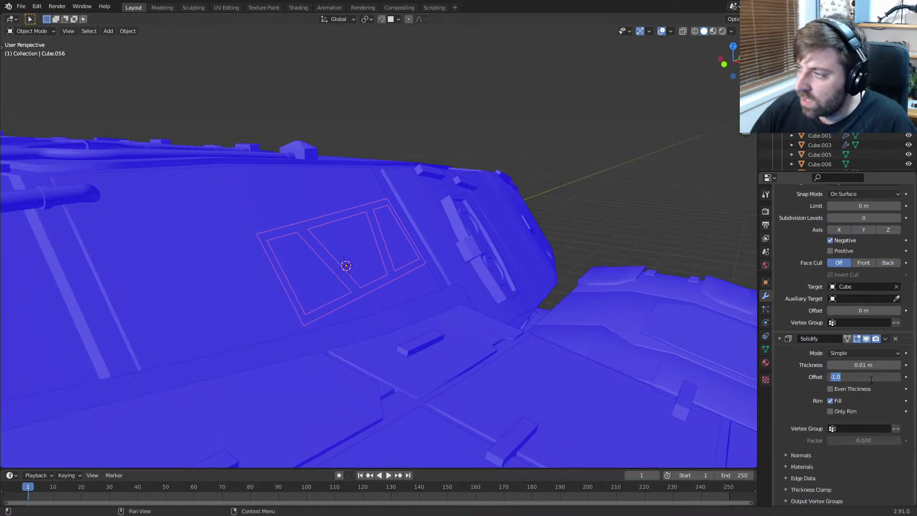
left_click_drag(854, 365, 914, 365)
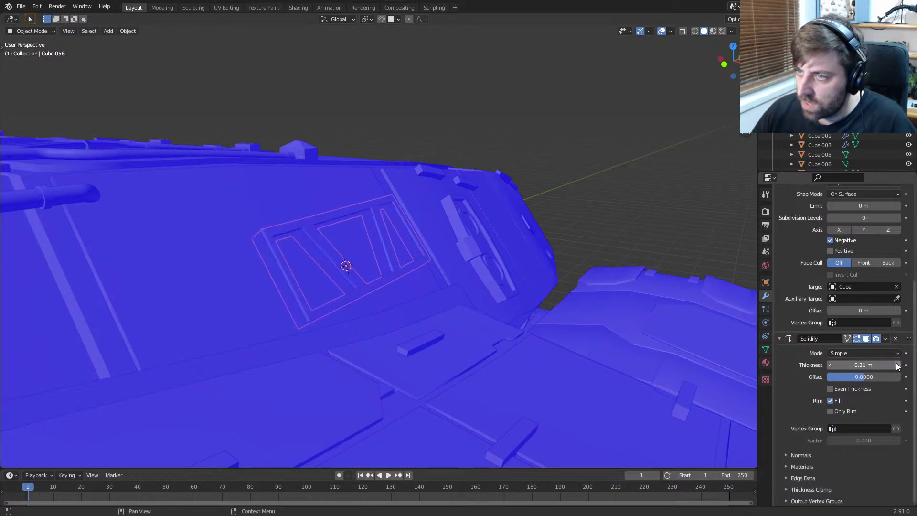
Step: Check the thickened frame from the camera and side, and select the outer edge loop of its mesh
key("KP_0")
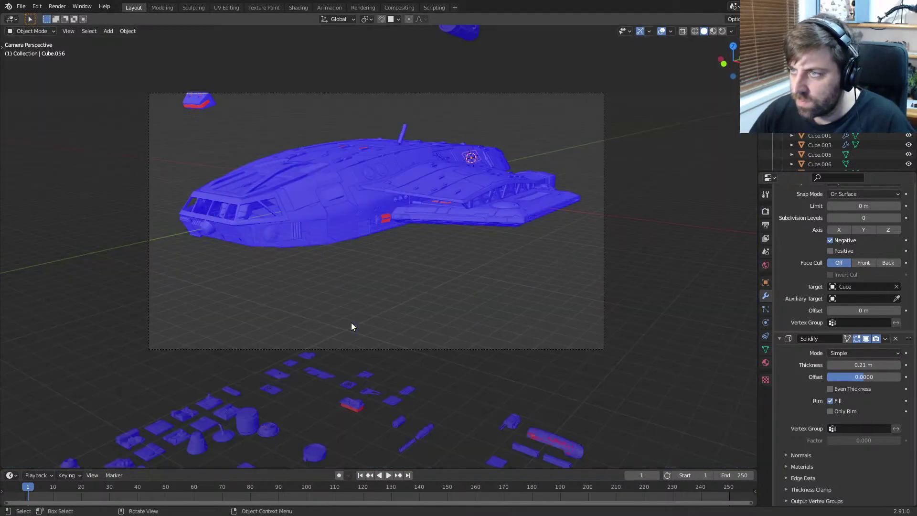
key("KP_Decimal")
key("KP_3")
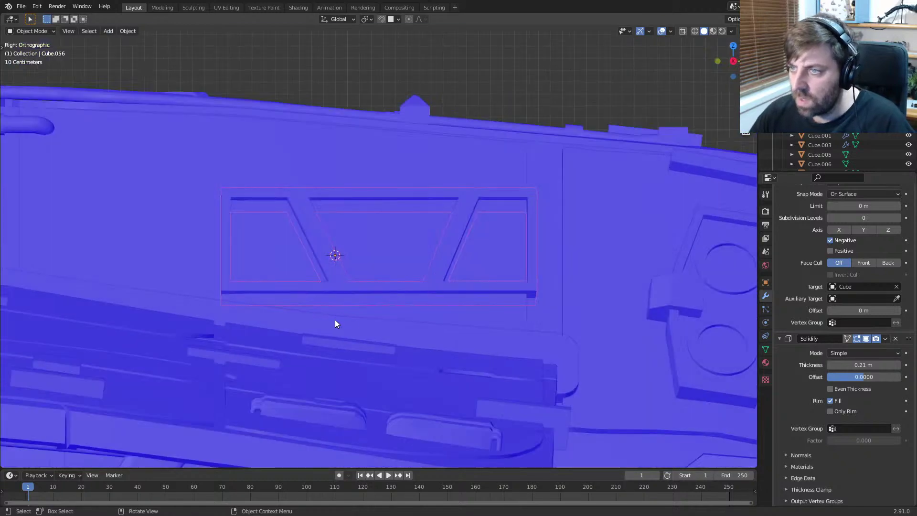
middle_click_drag(336, 323, 442, 342)
middle_click_drag(437, 332, 315, 337)
key("KP_3")
key("Tab")
key("KP_Decimal")
scroll(306, 339, "down", 2)
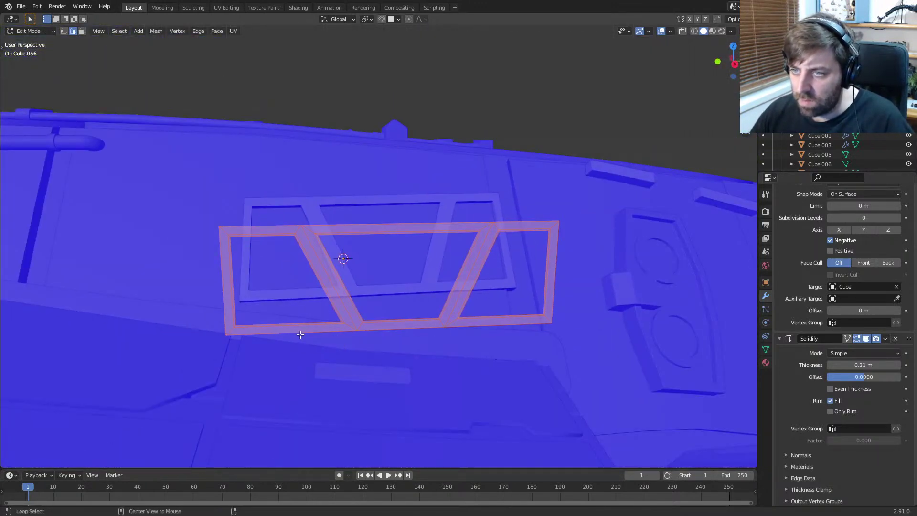
left_click(300, 334, "alt")
middle_click_drag(393, 348, 412, 348)
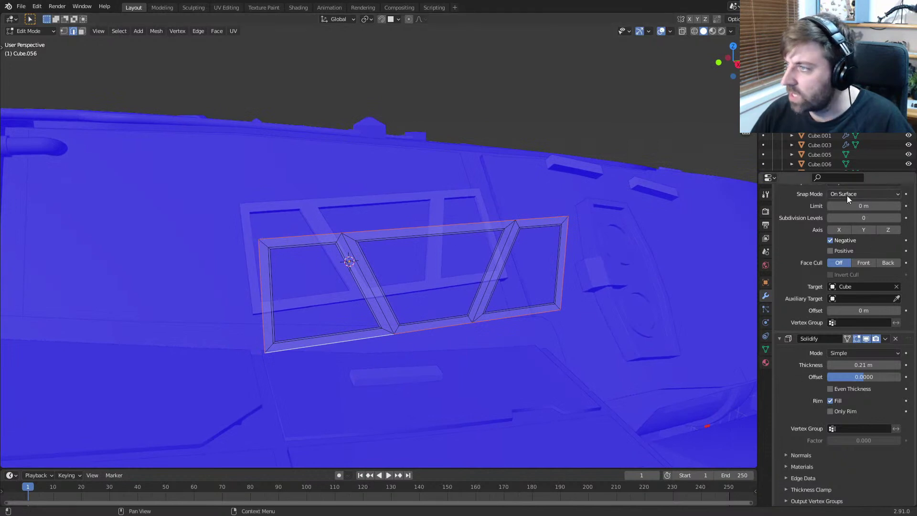
Step: Add a Bevel modifier to the frame
scroll(840, 229, "up", 5)
left_click(869, 191)
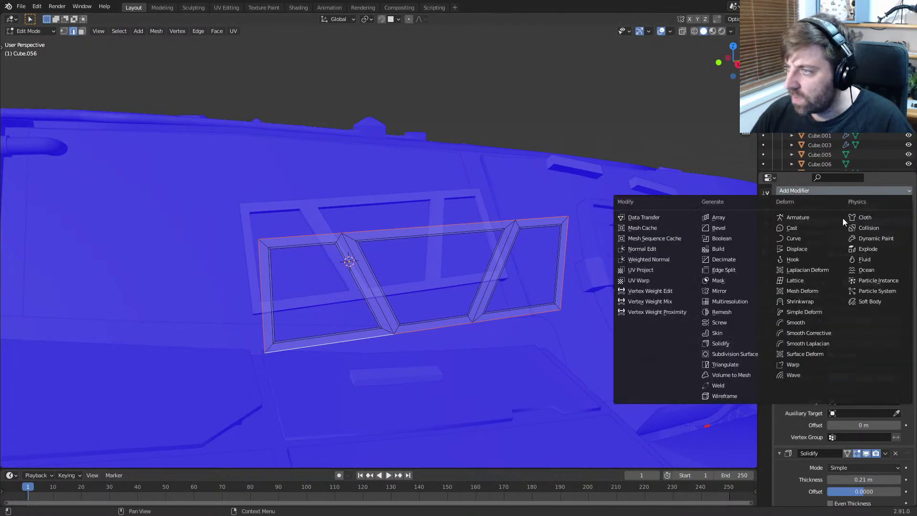
left_click(736, 229)
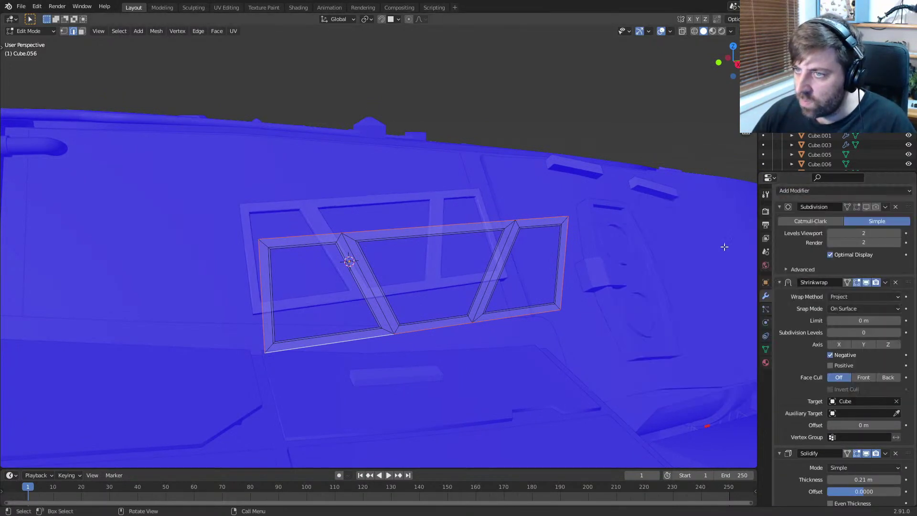
scroll(438, 295, "up", 4)
scroll(245, 212, "down", 5)
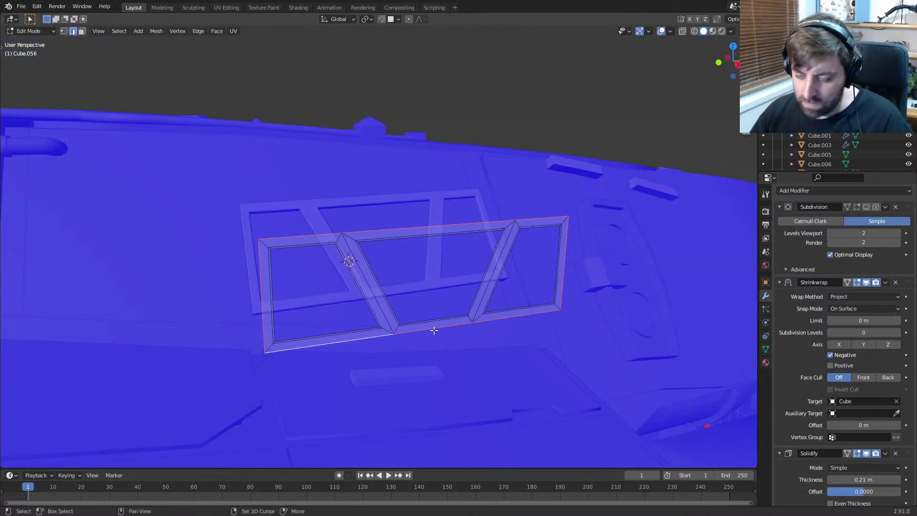
Step: Duplicate the frame's outer edge loop in place, separate the copy from the mesh, and return to Object Mode
key("shift+d")
right_click(431, 317)
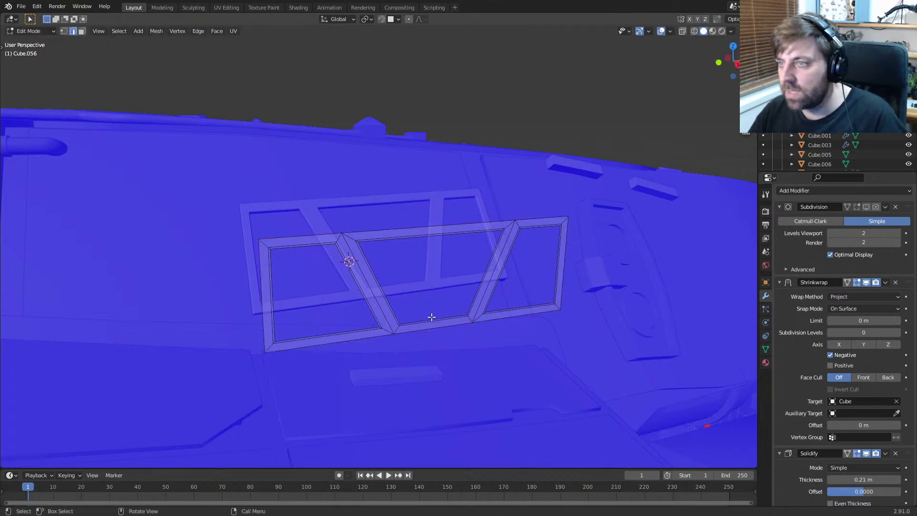
middle_click_drag(431, 317, 420, 243)
key("Tab")
Step: Display the scene in wireframe and select the outline object separated from the frame
left_click(418, 183)
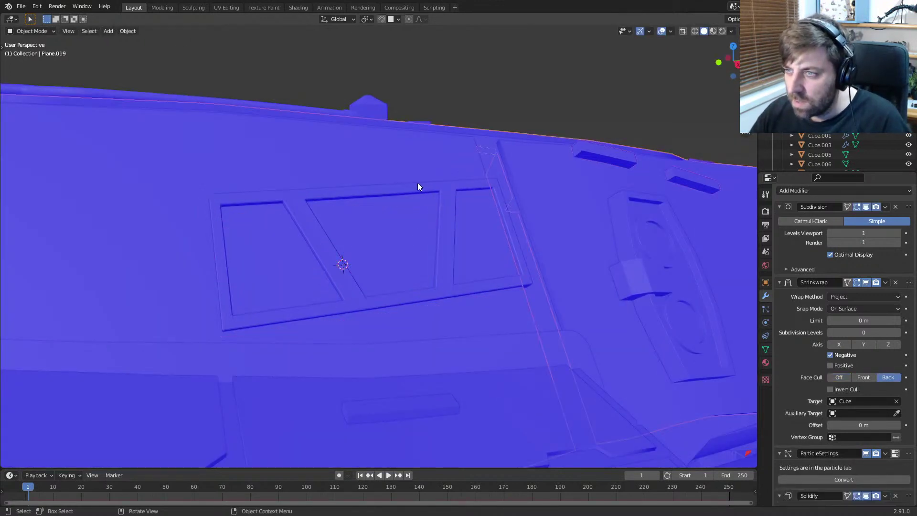
left_click(417, 182)
left_click(417, 182)
key("super")
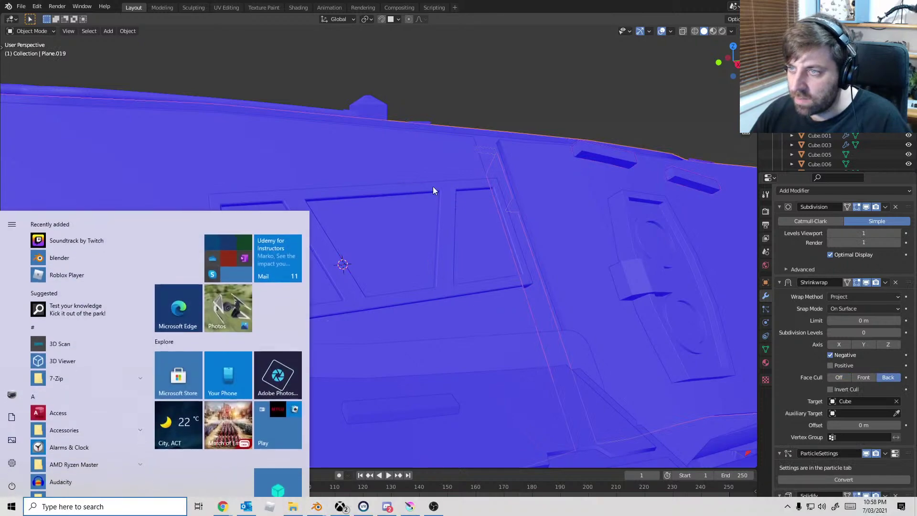
right_click(487, 261)
key("shift+z")
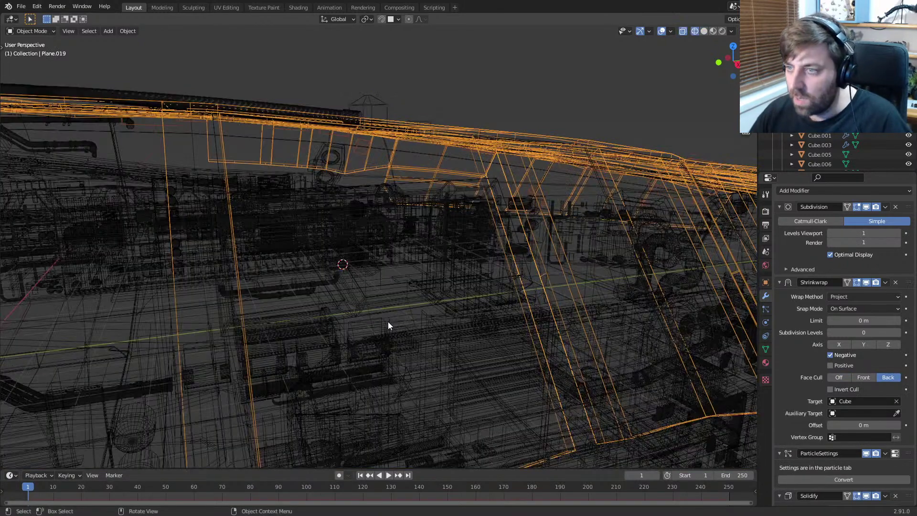
left_click(396, 303)
left_click(396, 308)
left_click(397, 311)
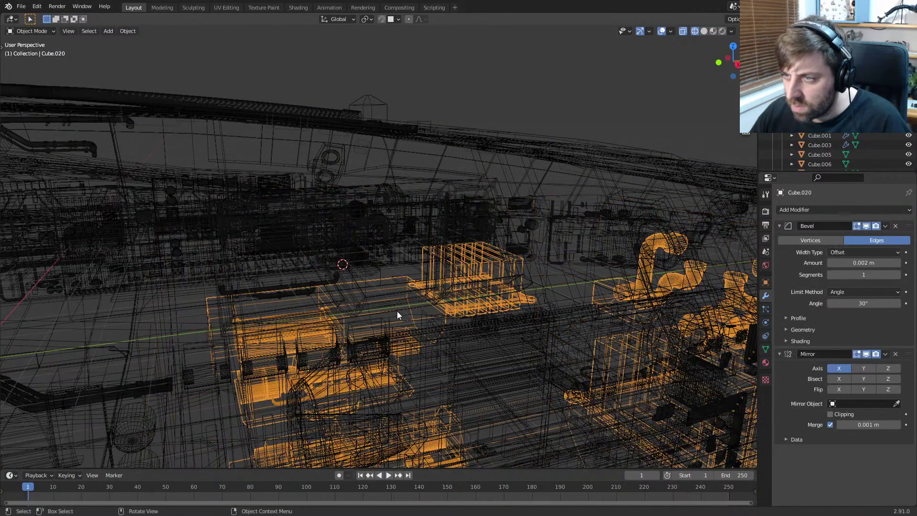
left_click(396, 310)
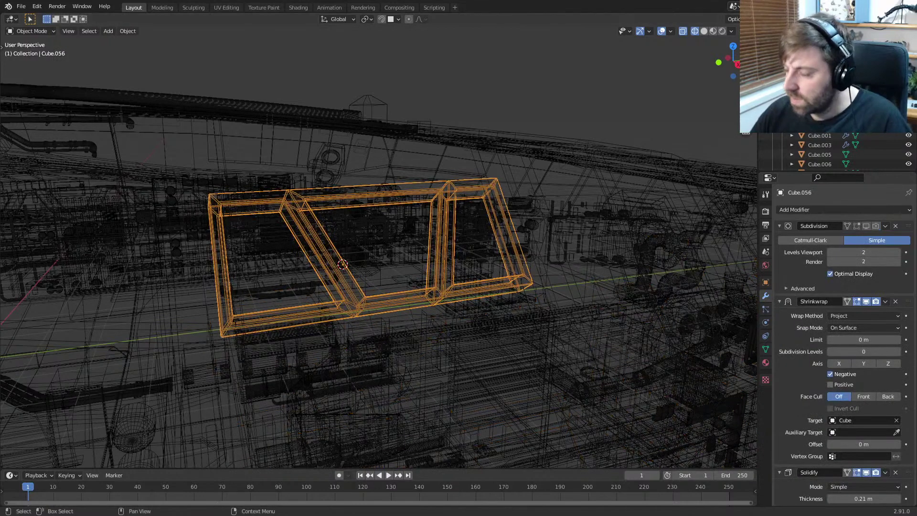
scroll(840, 152, "down", 5)
left_click(810, 120)
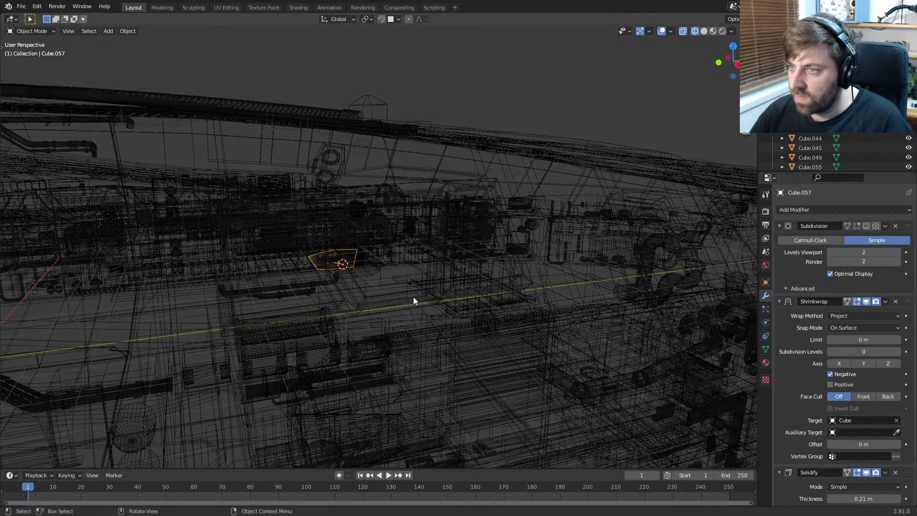
Step: Remove all modifiers from the separated outline and return the viewport to solid shading
left_click(896, 227)
left_click(896, 227)
left_click(896, 227)
key("z")
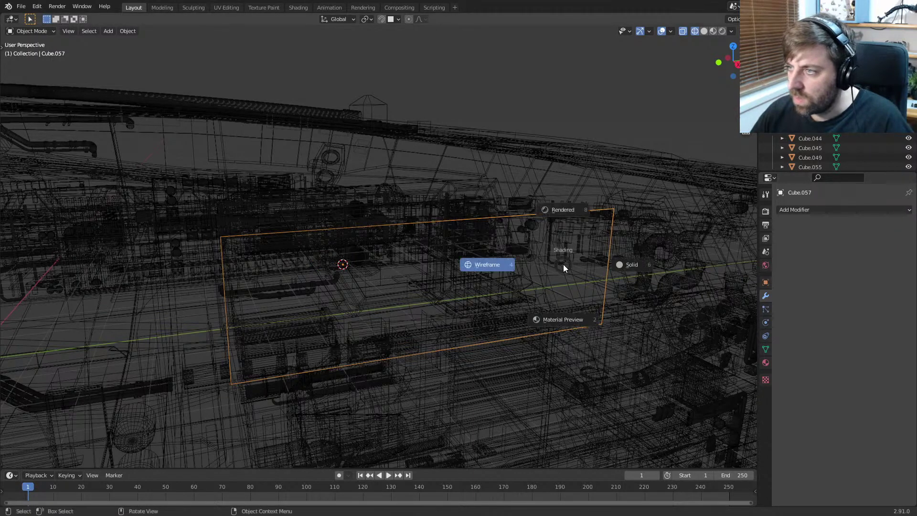
left_click(610, 270)
middle_click_drag(609, 271, 617, 288)
Step: Enter Edit Mode on the outline, fill its whole boundary with a single face, and clear the selection
key("Tab")
key("a")
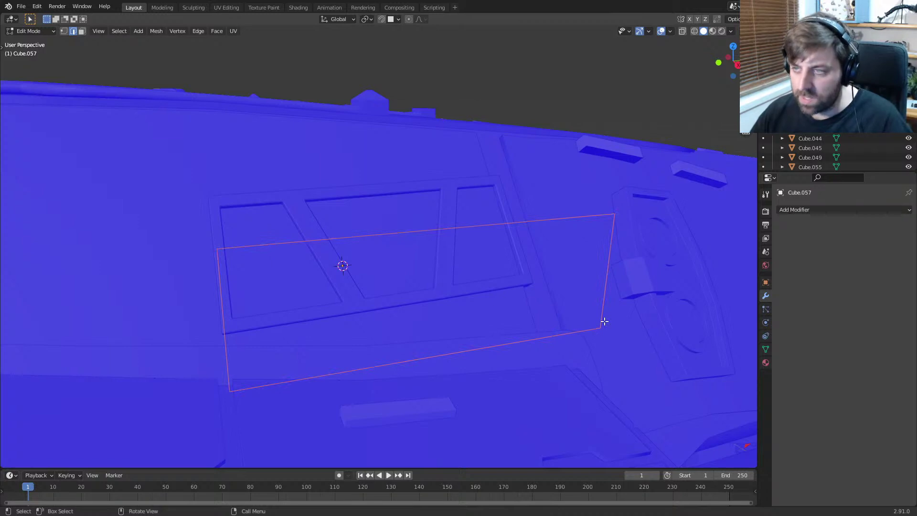
key("f")
key("alt+a")
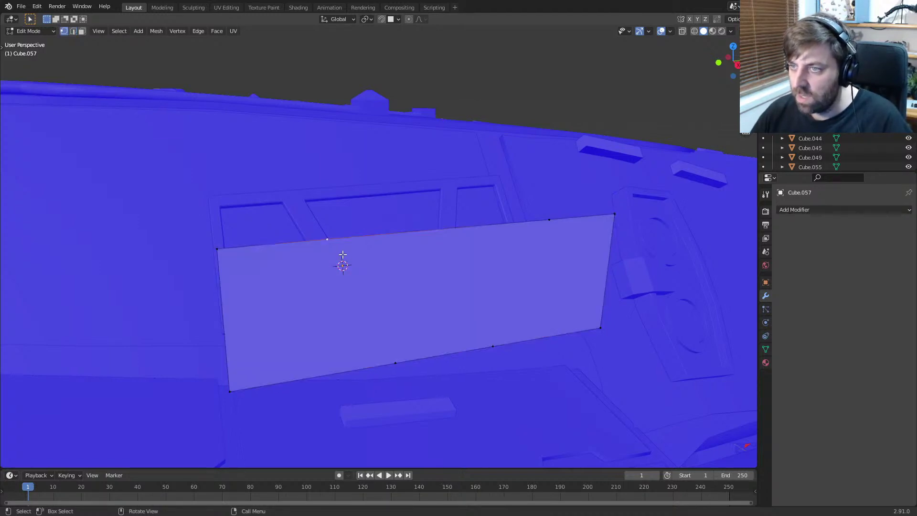
Step: Merge the extra vertices on the panel's upper and lower edges into the corner vertices nearest the double-circle hull detail, using At Last
key("m")
left_click(618, 213)
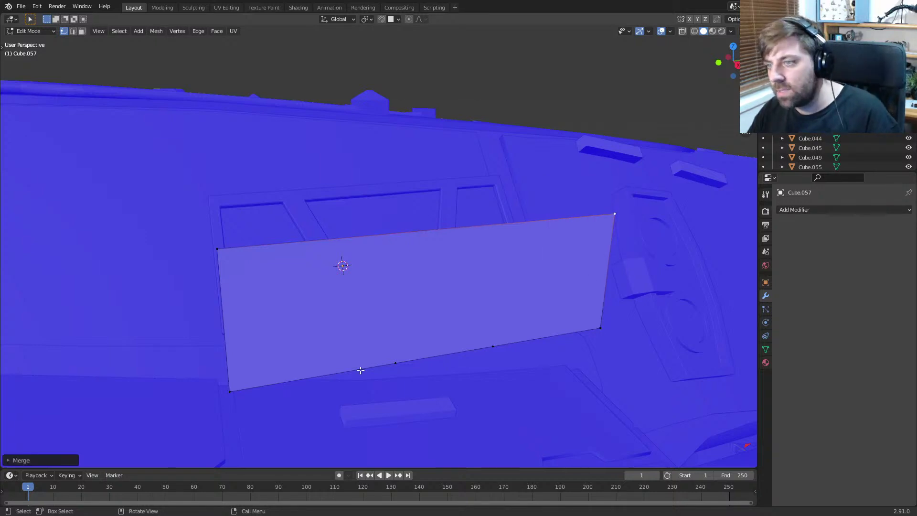
left_click(395, 363)
left_click(493, 346, "shift")
key("m")
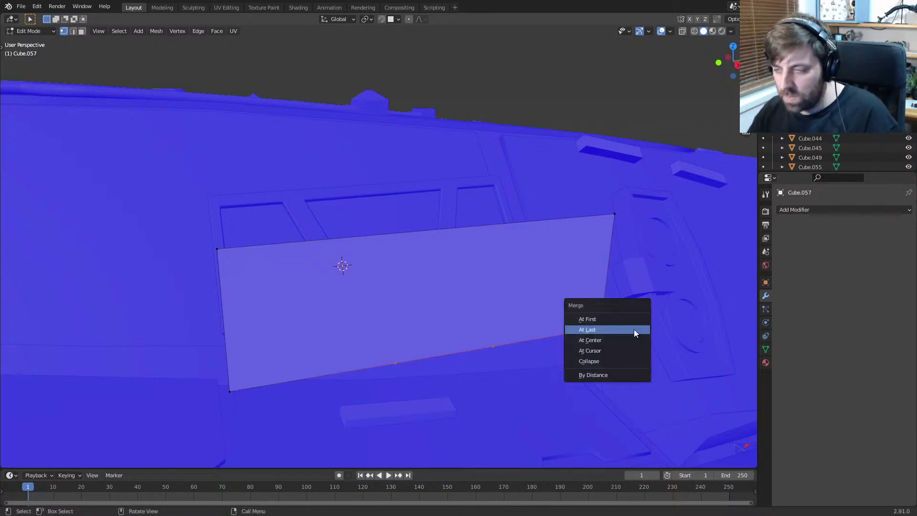
left_click(634, 329)
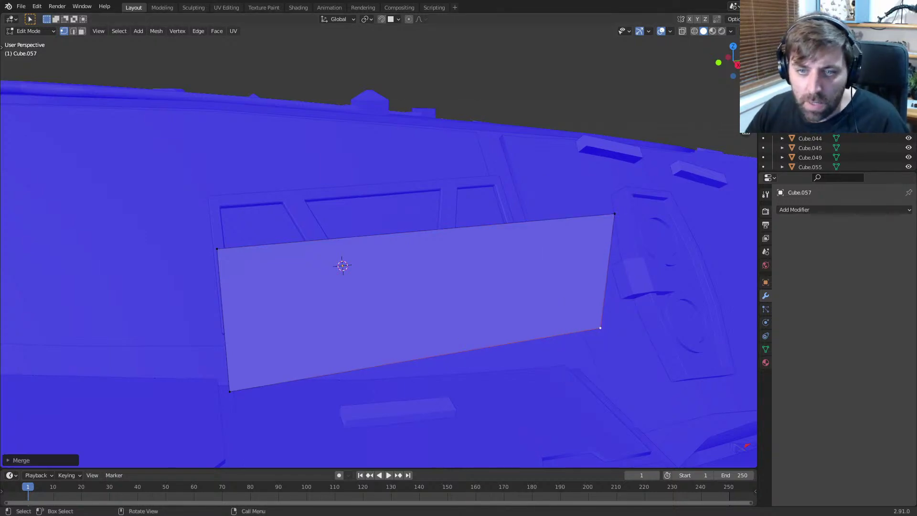
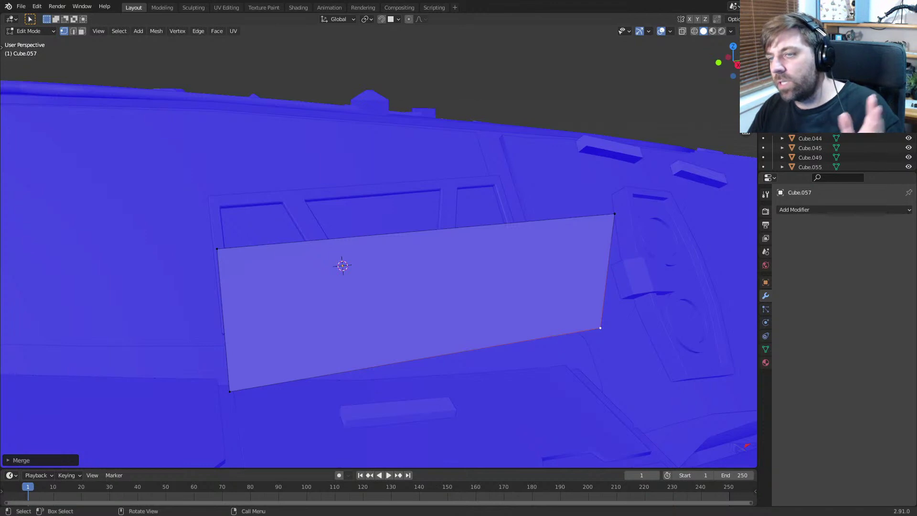
Step: Scale the flat panel face down slightly and extrude it along the X axis into a box
key("a")
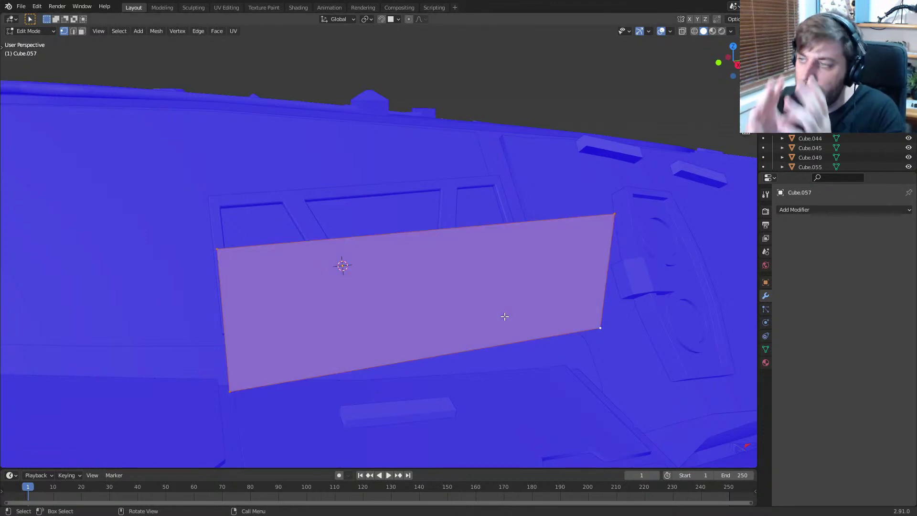
key("s")
left_click(693, 364)
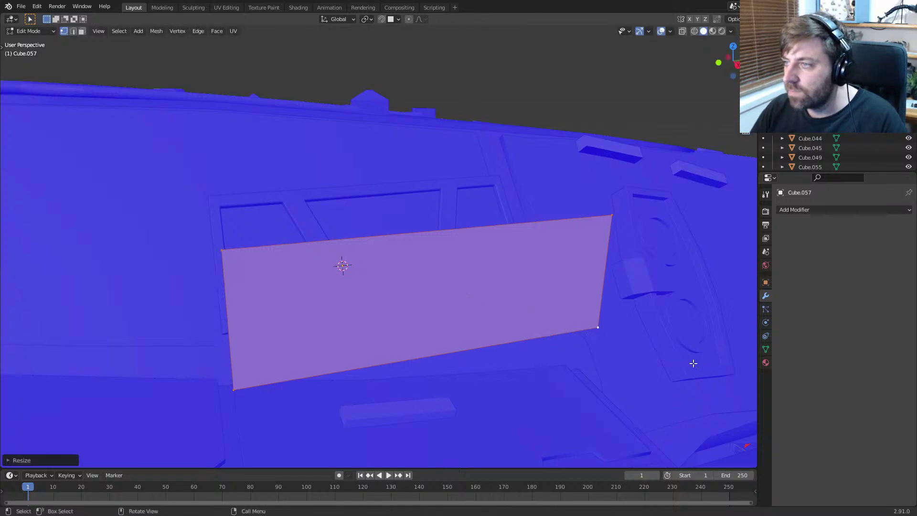
scroll(514, 369, "down", 1)
middle_click_drag(504, 368, 559, 371)
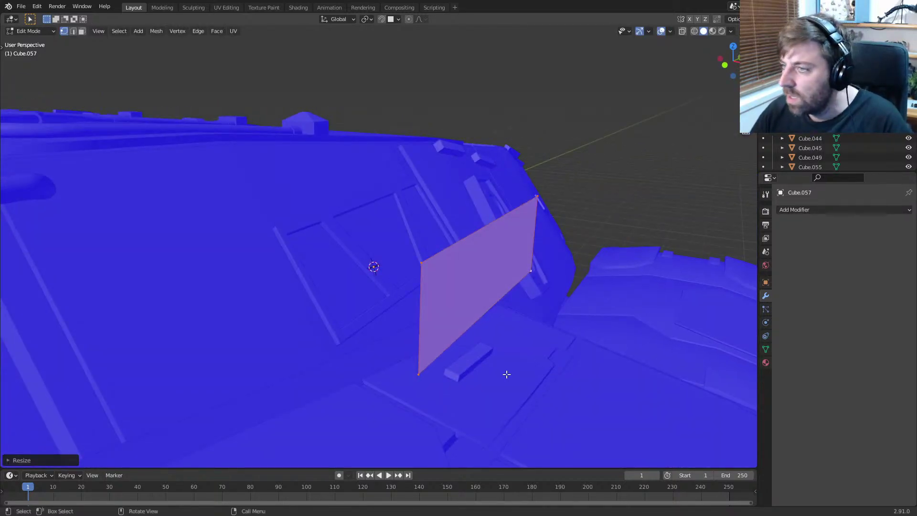
key("e")
key("x")
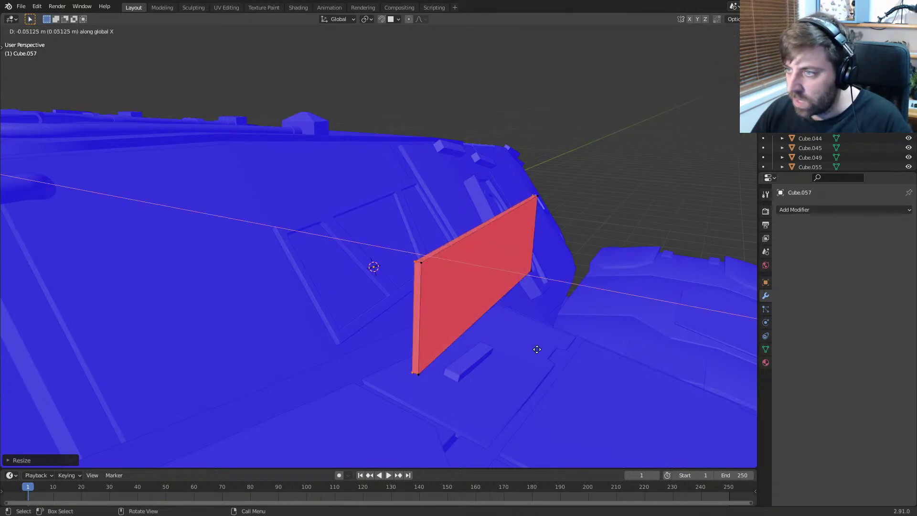
left_click(474, 351)
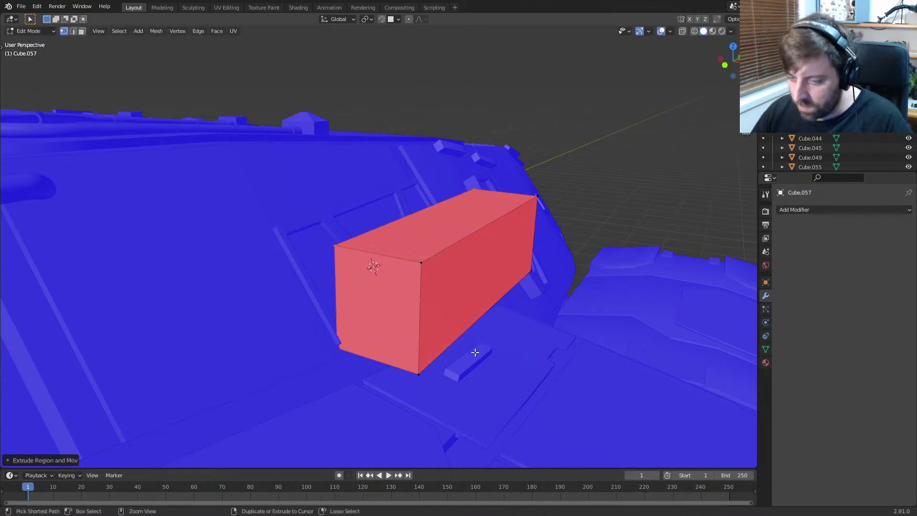
Step: Select all of the box's linked geometry, recalculate its normals, and leave mesh editing
key("ctrl+l")
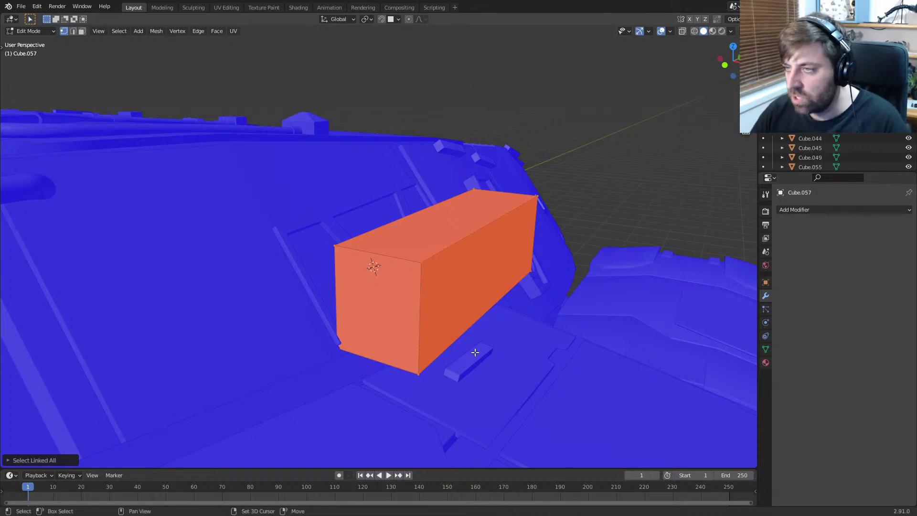
key("shift+n")
key("Tab")
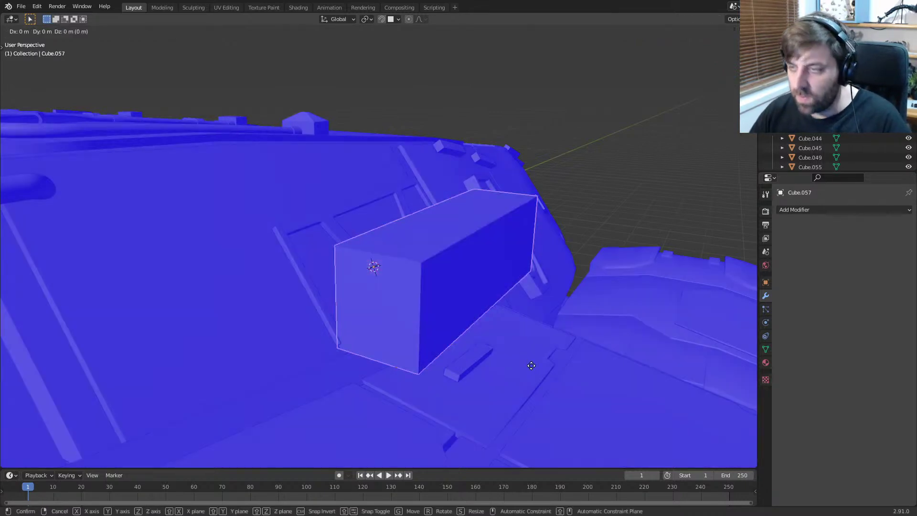
Step: Move the box along X into the hull and stretch its mesh wider along X
key("g")
key("x")
key("Escape")
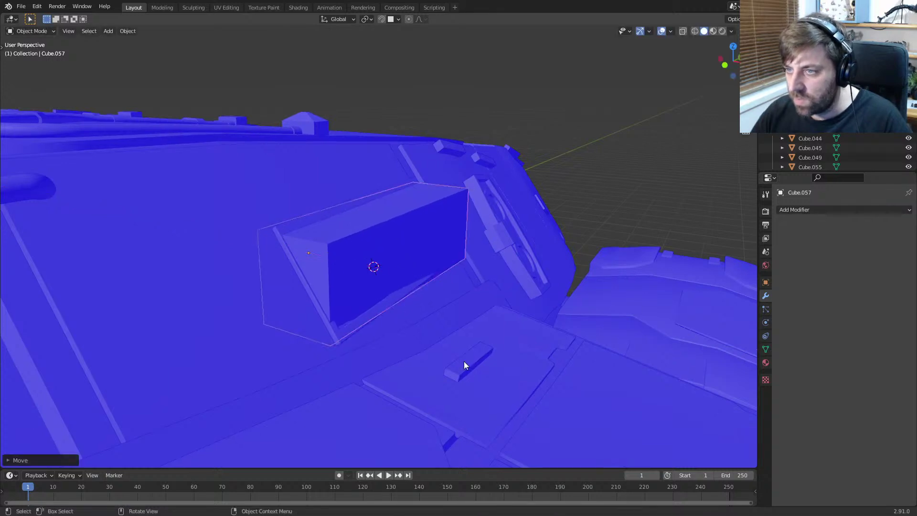
key("Tab")
key("s")
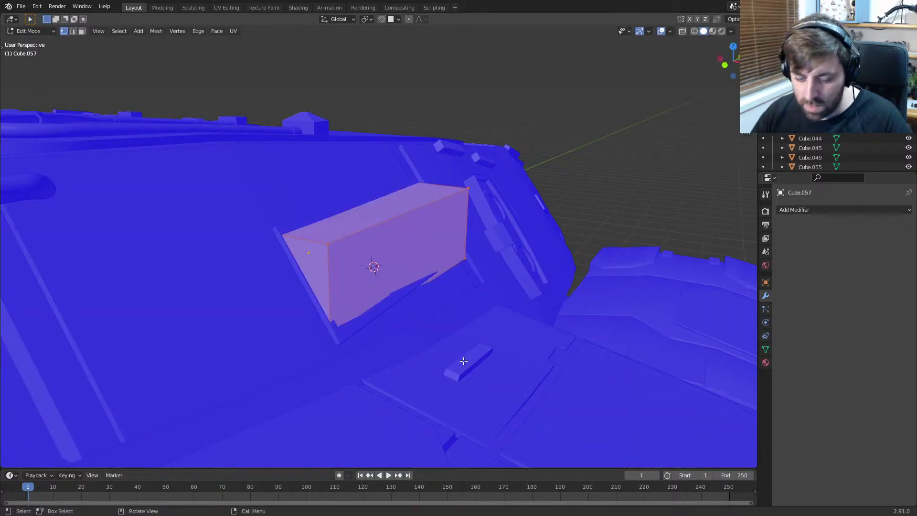
key("x")
left_click(686, 438)
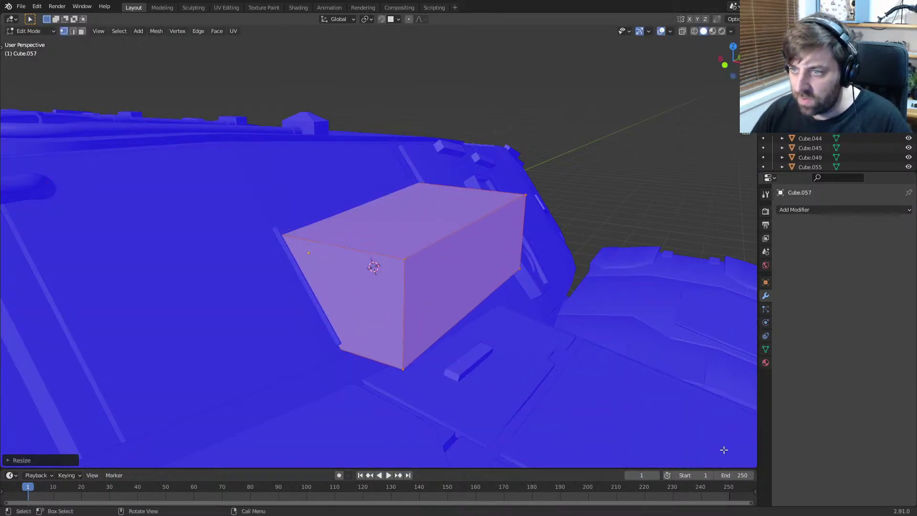
Step: In the right orthographic view, raise the box's mesh along Z to line up with the window frame
key("KP_3")
scroll(498, 393, "up", 3)
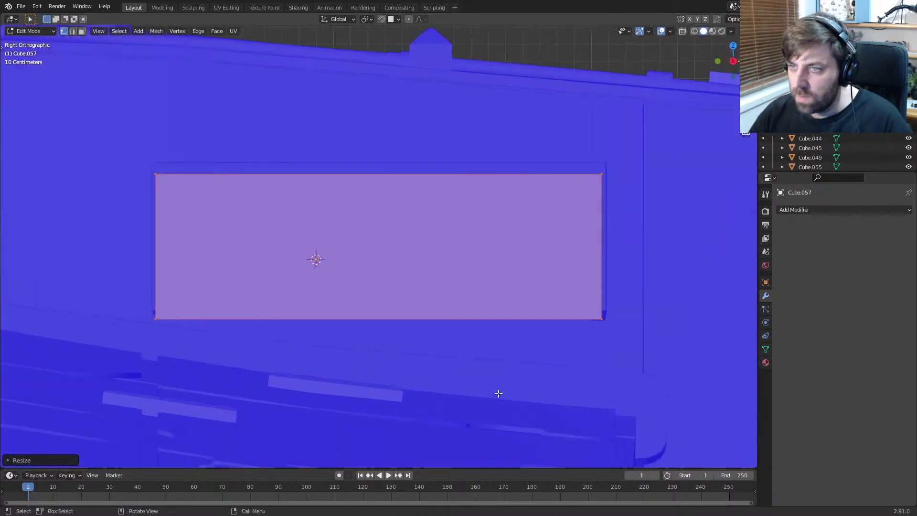
key("g")
key("z")
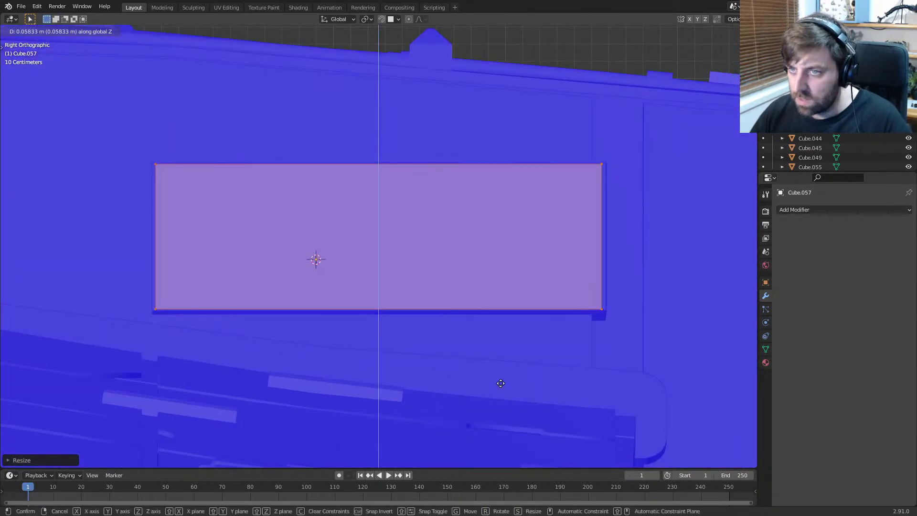
left_click(500, 388)
key("Tab")
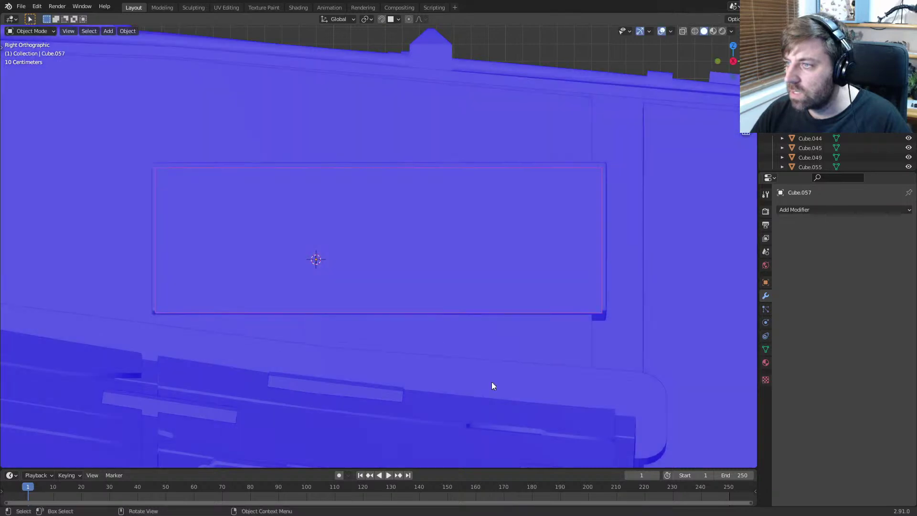
Step: Select the hull and turn off the Face Orientation overlay
middle_click_drag(451, 351, 530, 350)
middle_click_drag(228, 220, 323, 248)
left_click(504, 107)
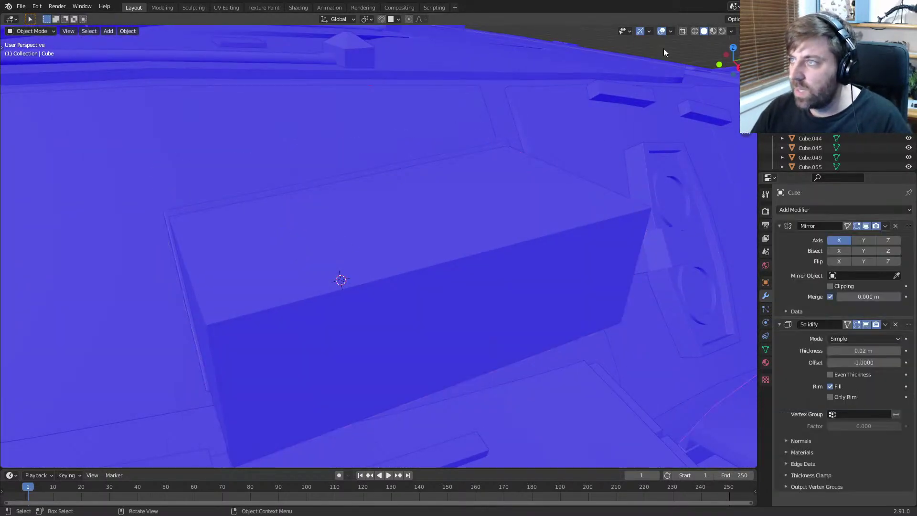
left_click(671, 30)
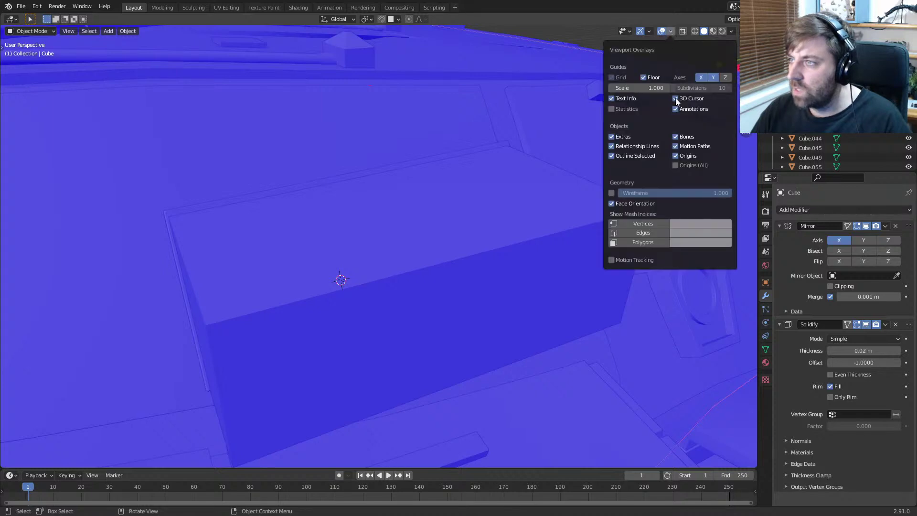
left_click(611, 222)
middle_click_drag(563, 237, 557, 231)
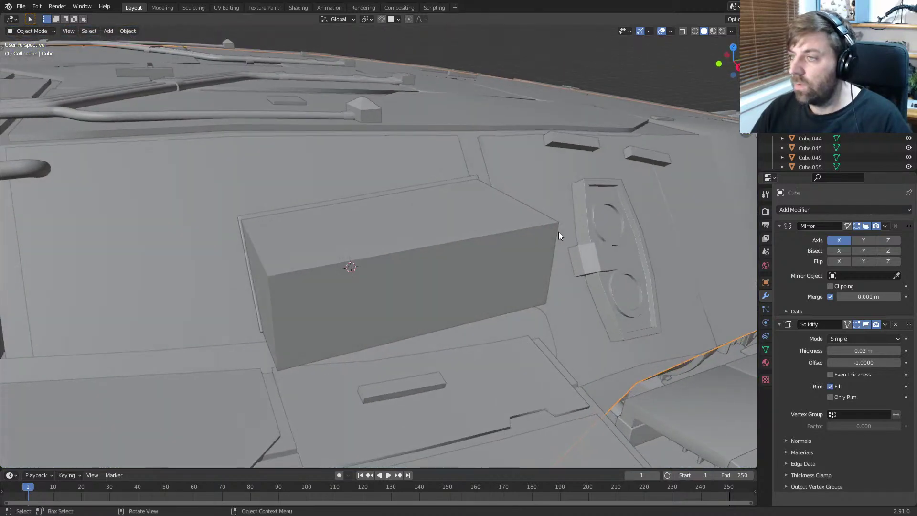
Step: Try the Shadow and X-Ray shading options, leave both off, and turn on Cavity for the viewport
left_click(734, 32)
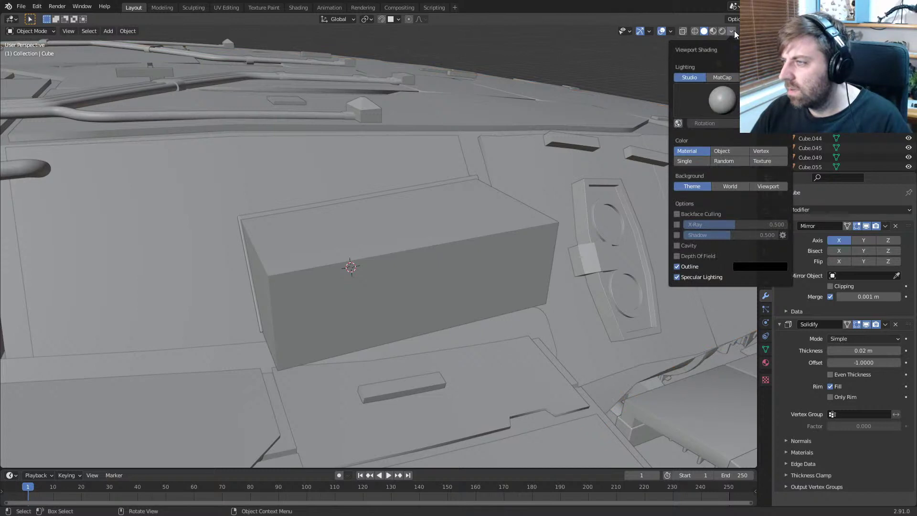
left_click(677, 235)
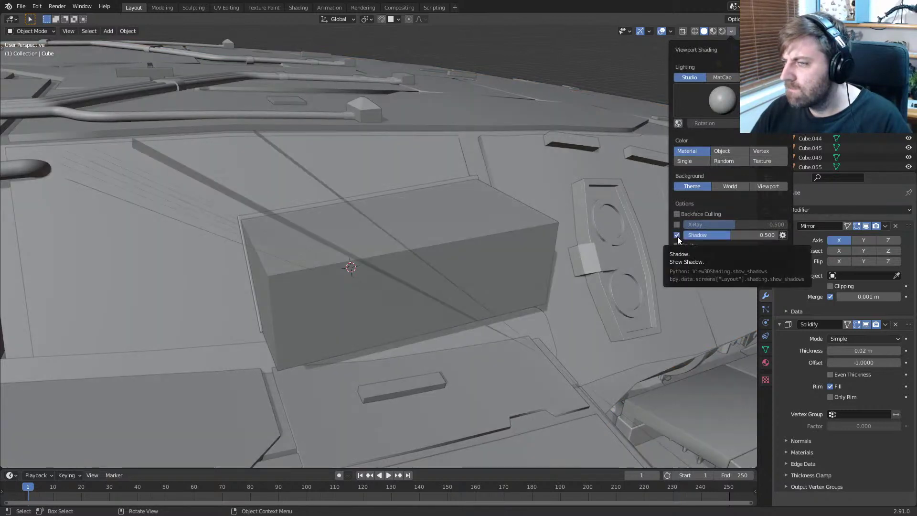
left_click(677, 236)
left_click(675, 232)
left_click(675, 225)
left_click(676, 226)
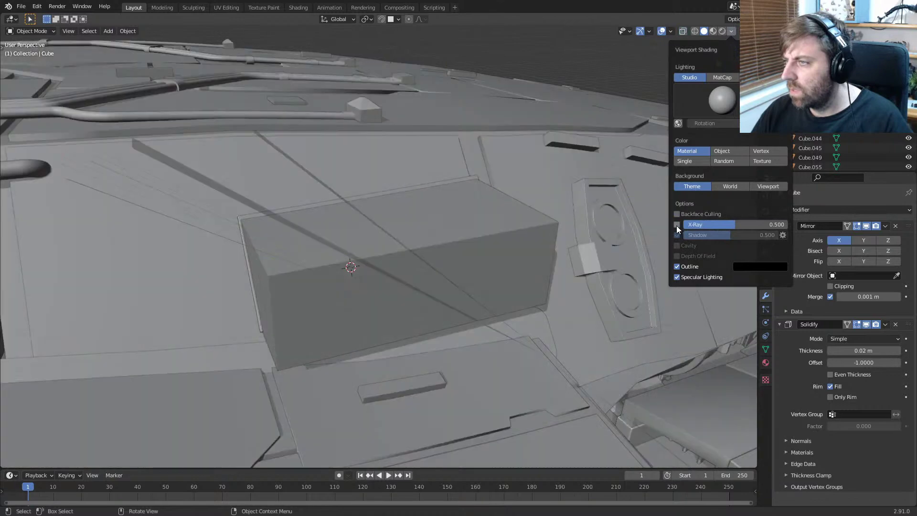
left_click(676, 226)
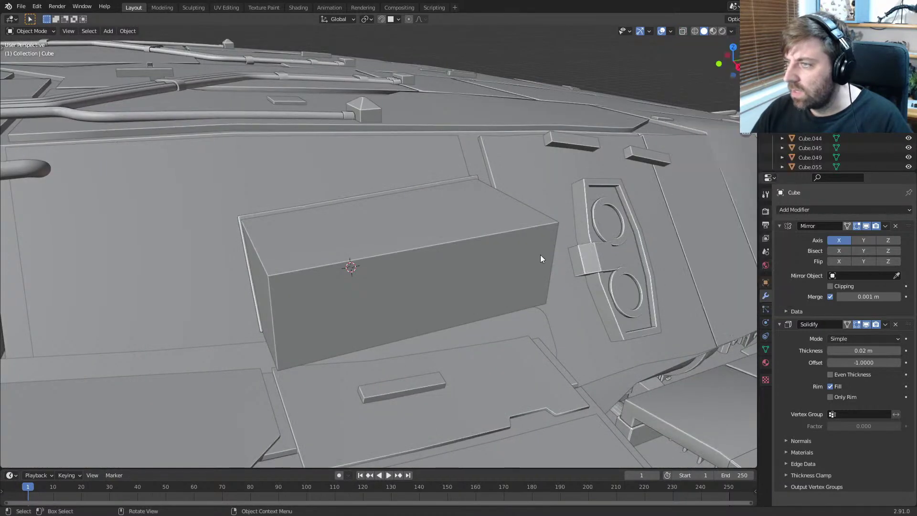
middle_click_drag(439, 288, 454, 282)
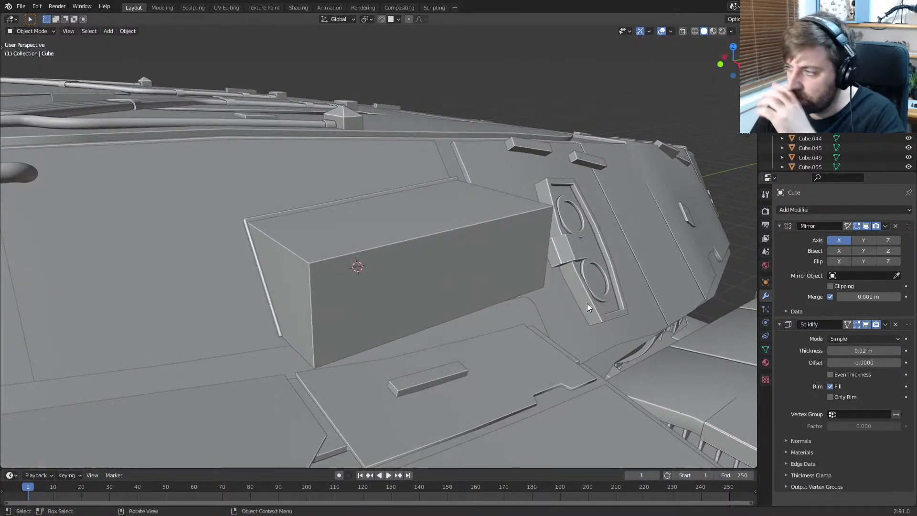
Step: Try cutting the hull with the box through a Boolean Difference modifier, and remove that modifier
left_click(468, 196)
left_click(450, 153)
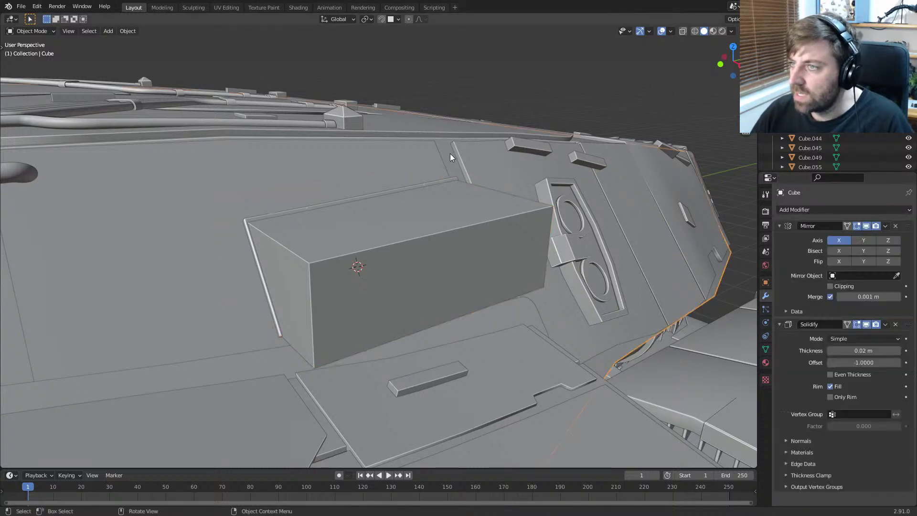
left_click(850, 211)
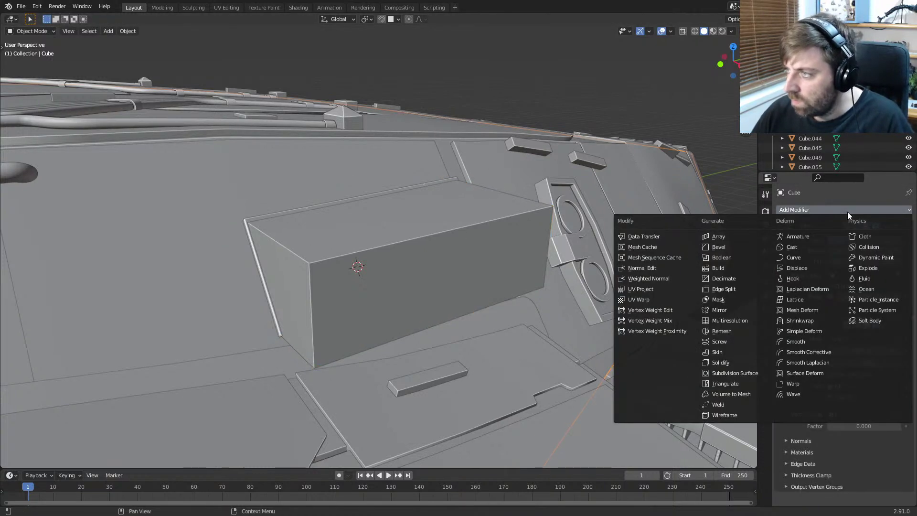
left_click(732, 258)
middle_click_drag(616, 255, 571, 258)
scroll(573, 258, "down", 1)
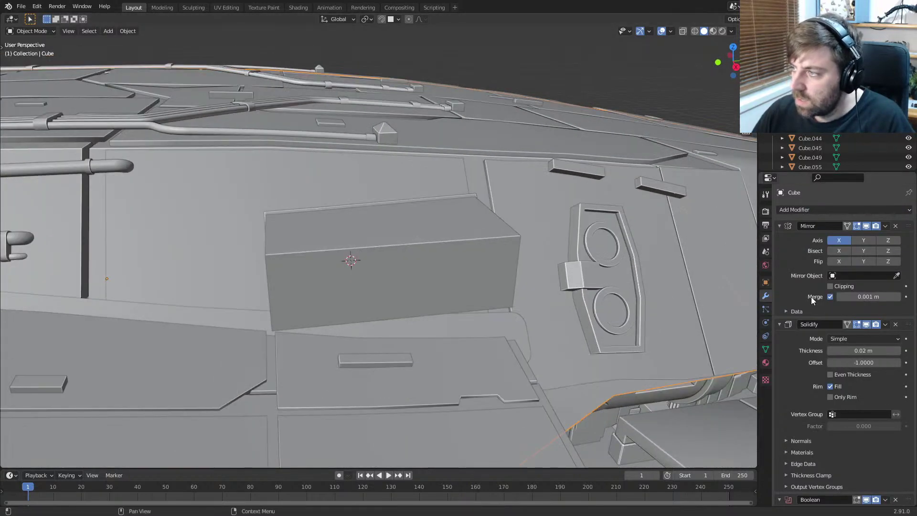
scroll(859, 428, "down", 3)
left_click(896, 474)
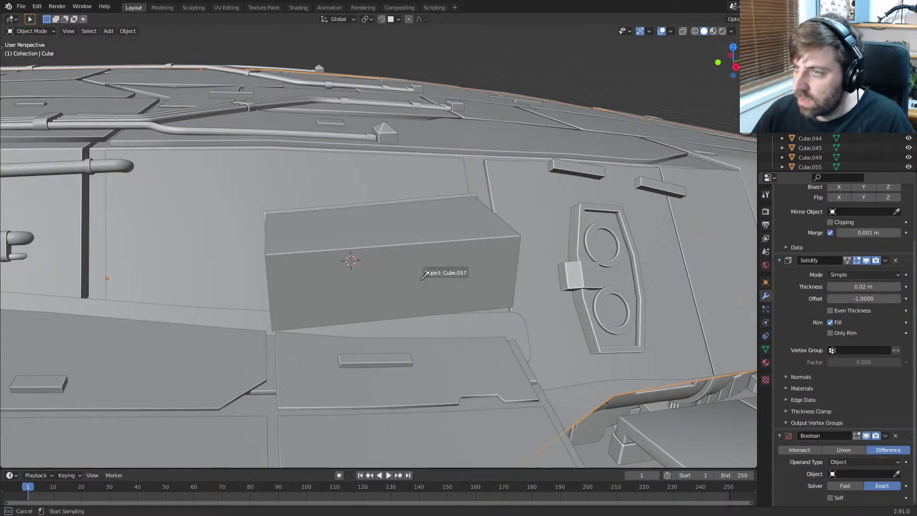
left_click(412, 260)
middle_click_drag(412, 260, 471, 250)
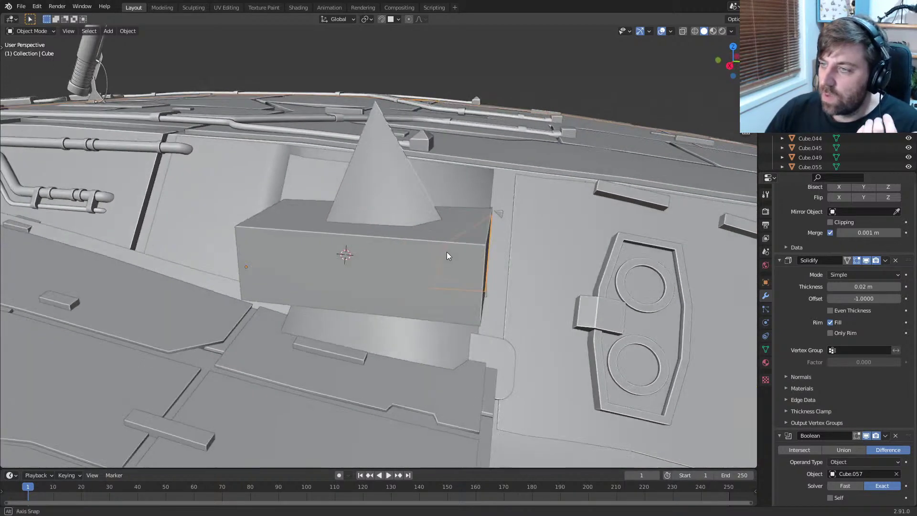
middle_click_drag(446, 251, 468, 242)
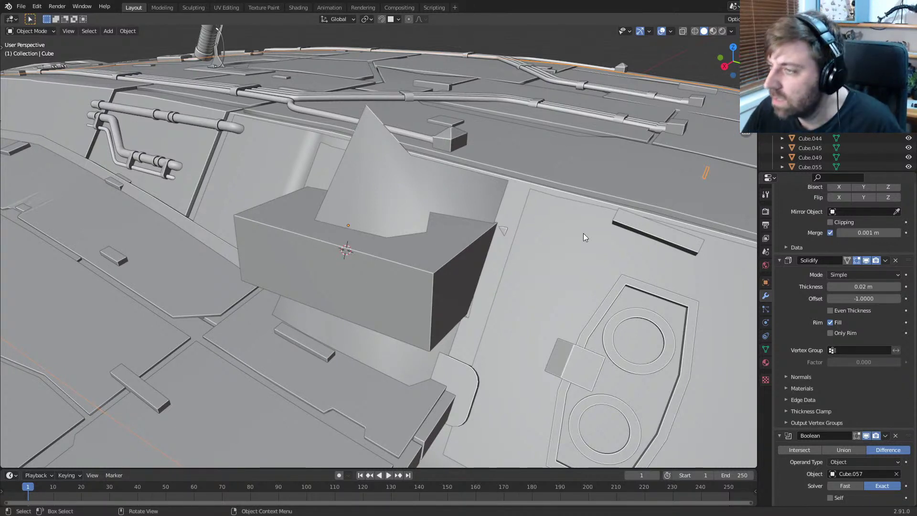
left_click(894, 435)
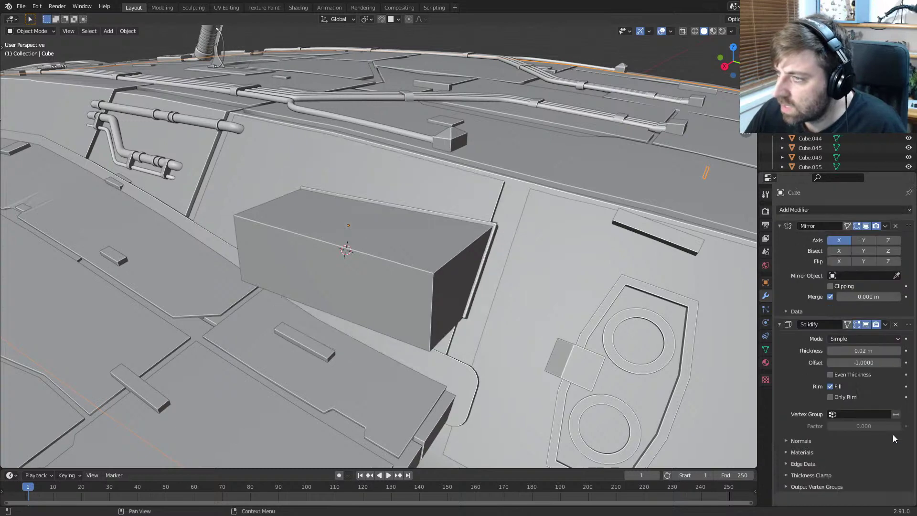
Step: Apply all modifiers on the window frame object, from Subdivision and Shrinkwrap through Bevel
left_click(493, 231)
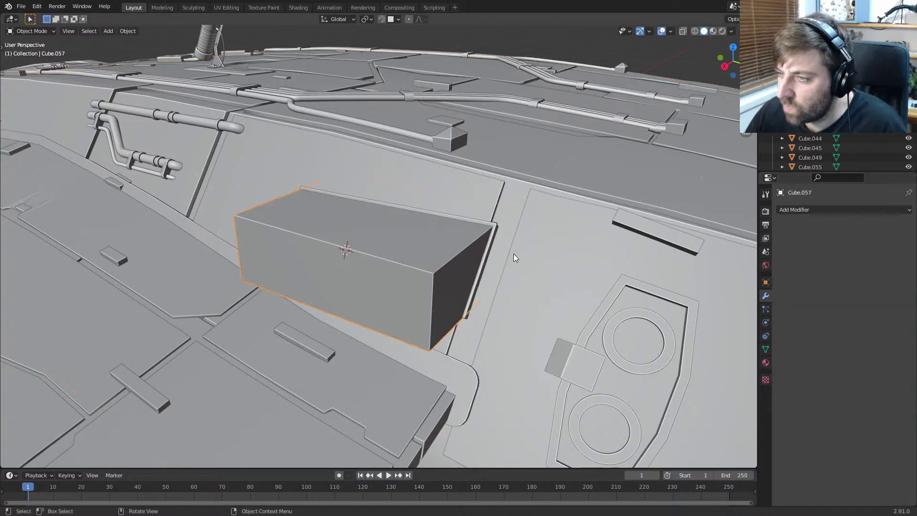
left_click(486, 259)
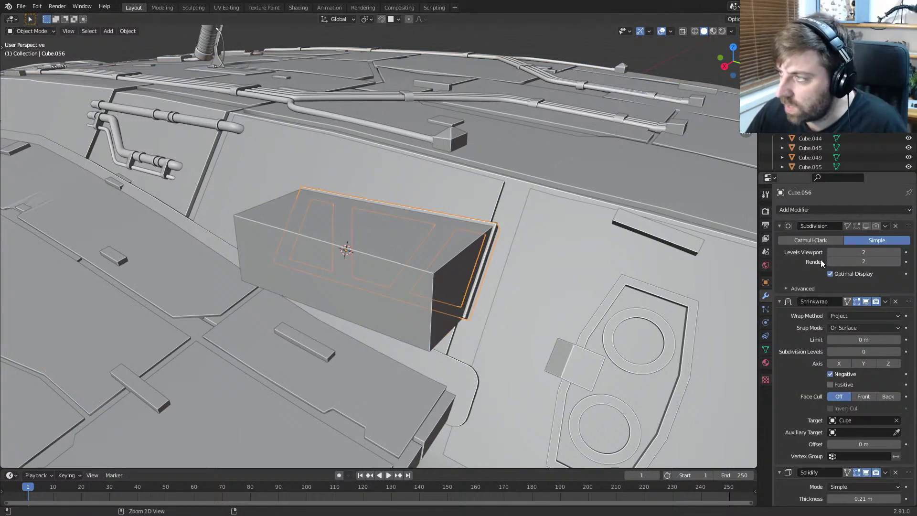
key("ctrl+a")
key("ctrl+a")
key("ctrl+a")
key("ctrl+a")
Step: Select the box with the window frame and make the hull the active object, and run a Boolean Difference
left_click(415, 325)
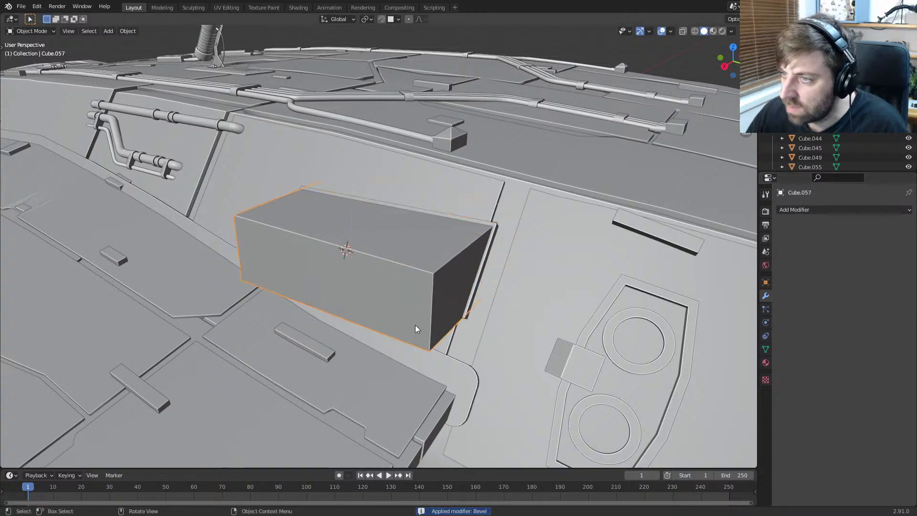
left_click(832, 211)
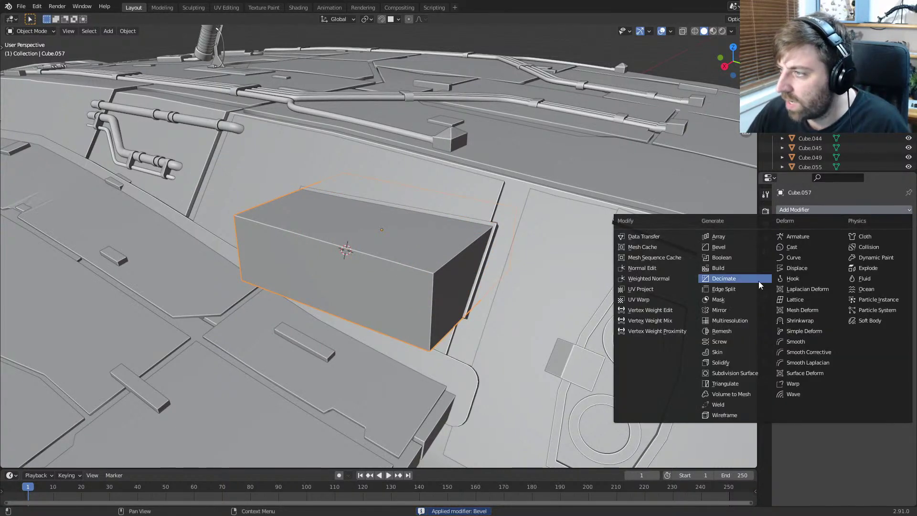
left_click(518, 190)
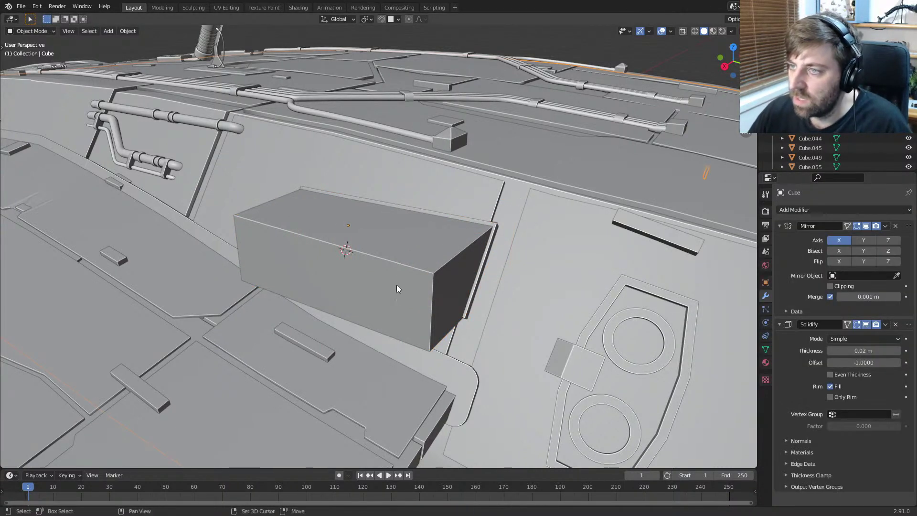
left_click(403, 289)
left_click(514, 197, "shift")
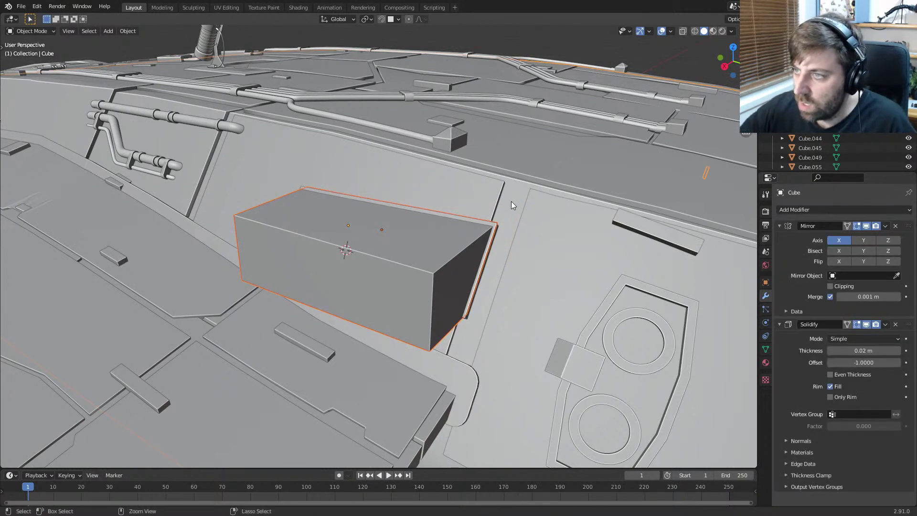
key("ctrl+KP_Subtract")
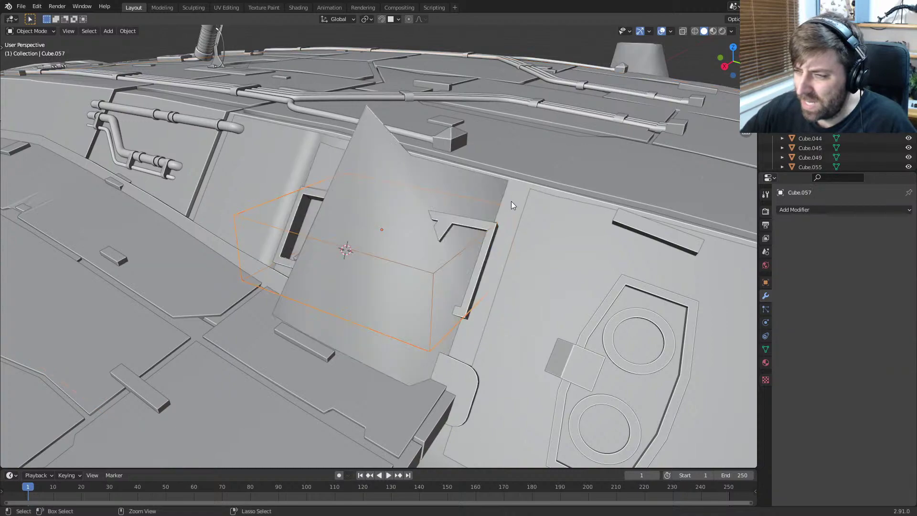
Step: Inspect the Boolean cut around the window frame in wireframe and solid shading, and undo the Boolean
mouse_move(511, 201)
middle_mouse_down()
mouse_move(487, 220)
mouse_move(561, 225)
middle_mouse_up()
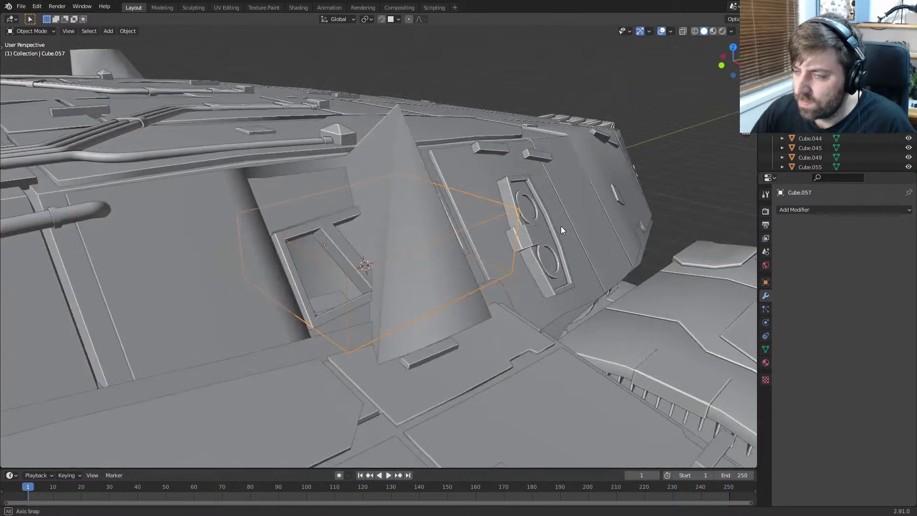
key("z")
left_click(503, 234)
middle_click_drag(490, 228, 422, 245)
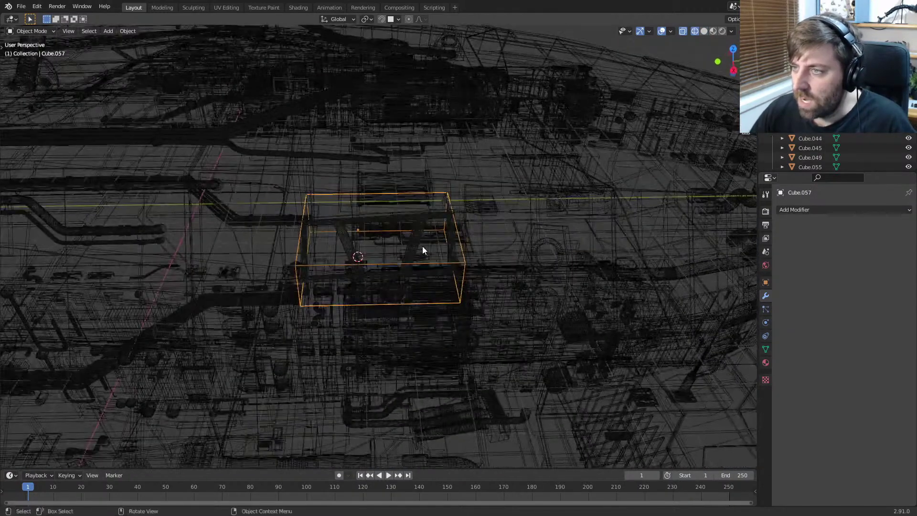
key("z")
left_click(499, 246)
middle_click_drag(498, 245, 365, 225)
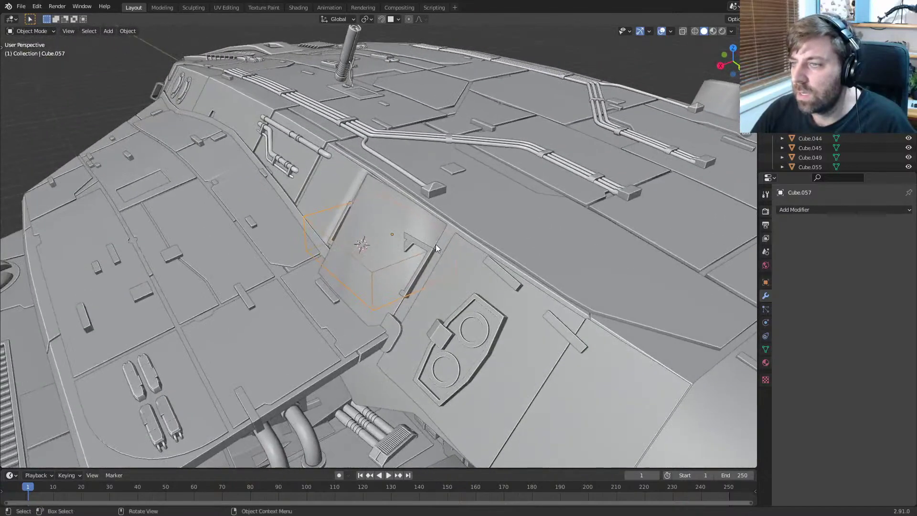
key("ctrl+z")
middle_click_drag(437, 244, 471, 242)
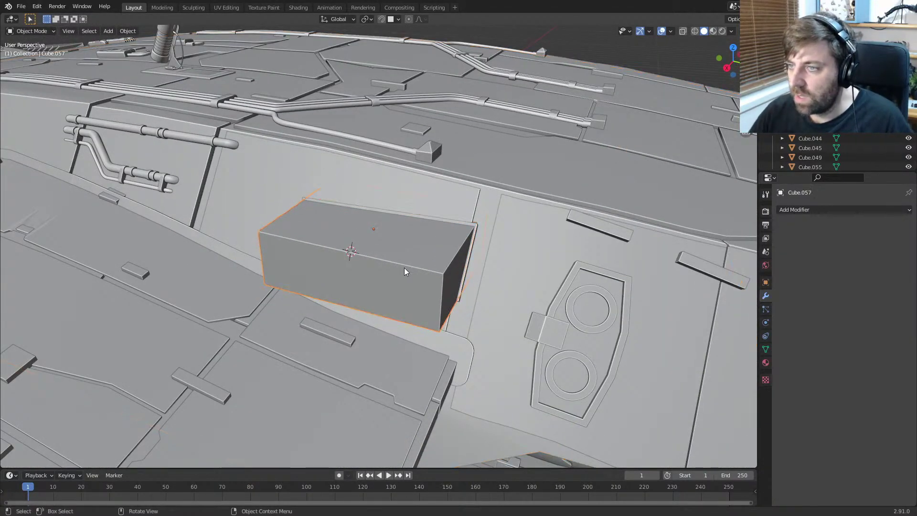
Step: Add the hull panel to the selection as the active object and run a Boolean Difference with the box
left_click(425, 190, "shift")
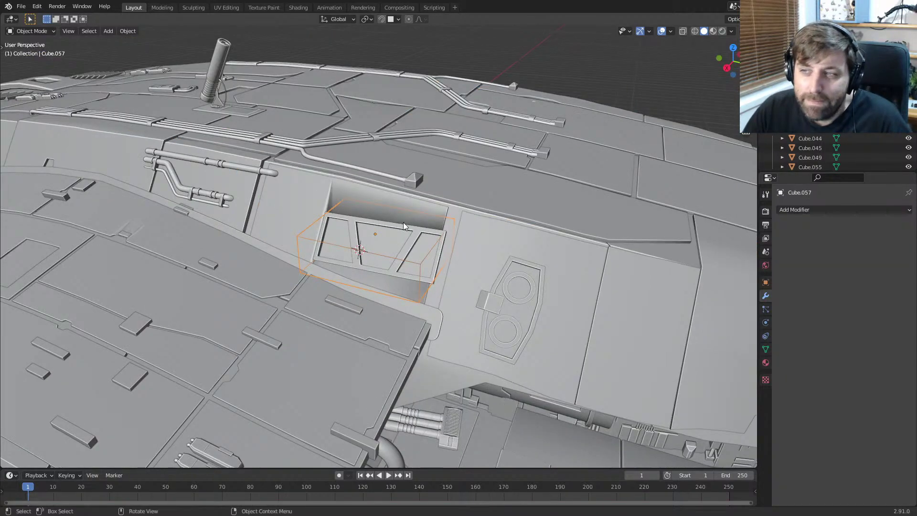
middle_click_drag(403, 222, 474, 285)
scroll(462, 238, "up", 3)
Step: Check the hull panel's mesh around the window frame from above, and remove the Boolean modifier from that panel
left_click(467, 214)
key("Tab")
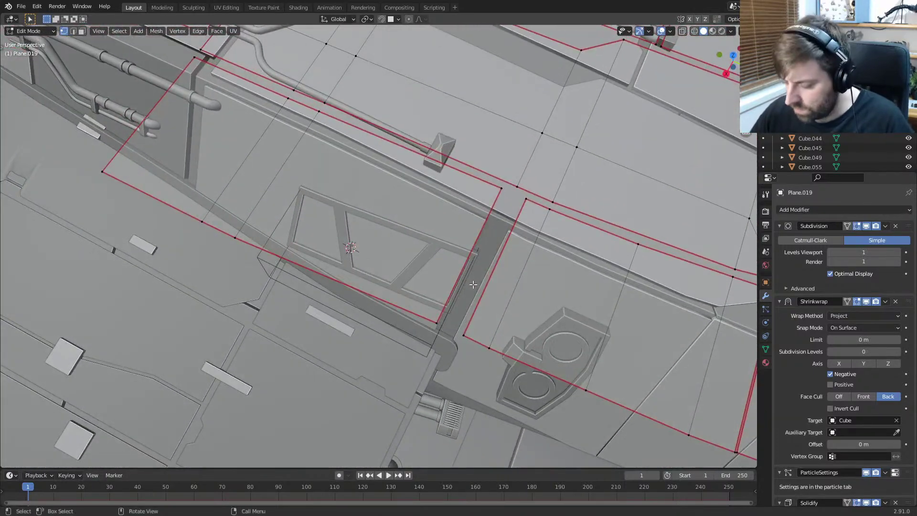
key("KP_7")
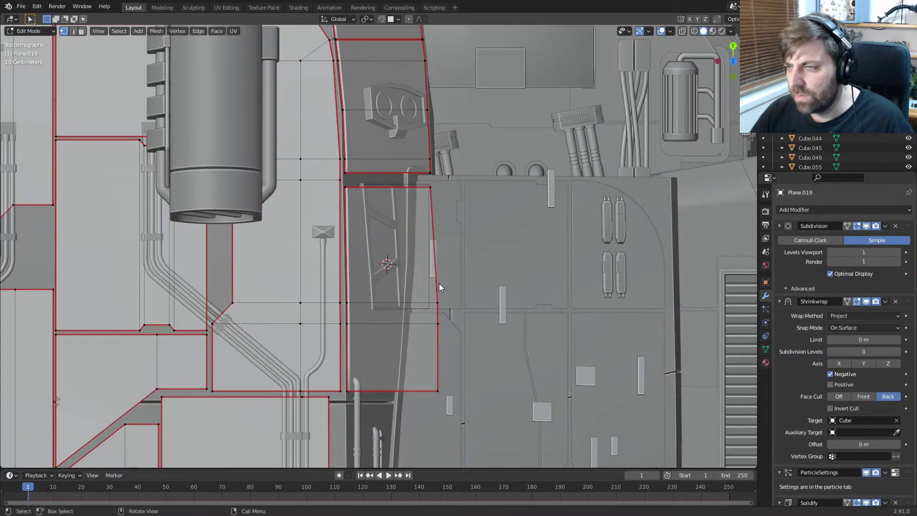
key("Tab")
scroll(435, 282, "down", 4)
middle_click_drag(435, 282, 356, 225)
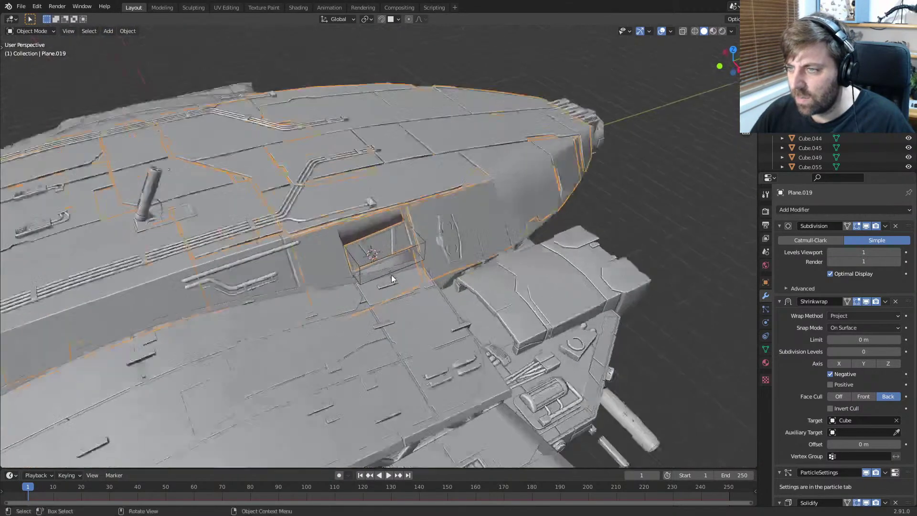
scroll(392, 276, "up", 3)
middle_click_drag(393, 272, 403, 248)
scroll(403, 247, "up", 1)
scroll(830, 411, "down", 9)
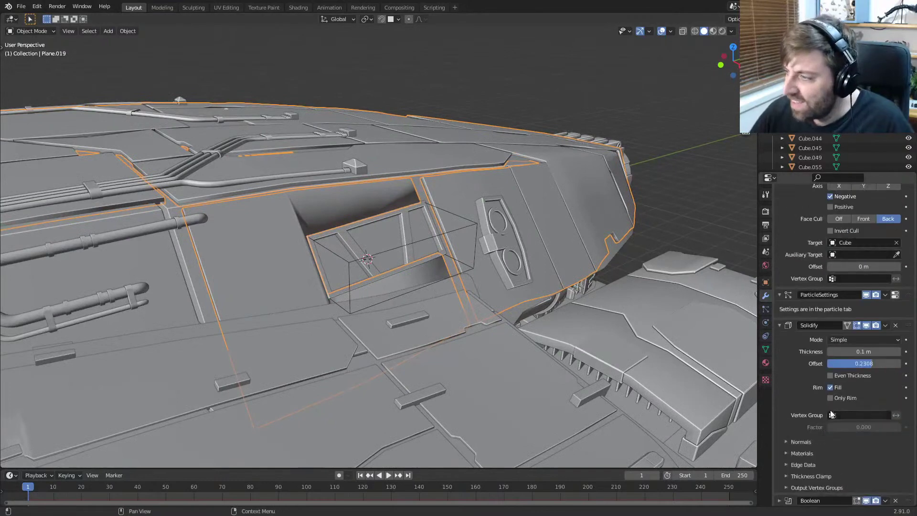
left_click(896, 501)
Step: Add a lengthwise loop cut to the hull panel's mesh, slid to the window frame's upper edge in top view
middle_click_drag(501, 311, 417, 327)
left_click(432, 210)
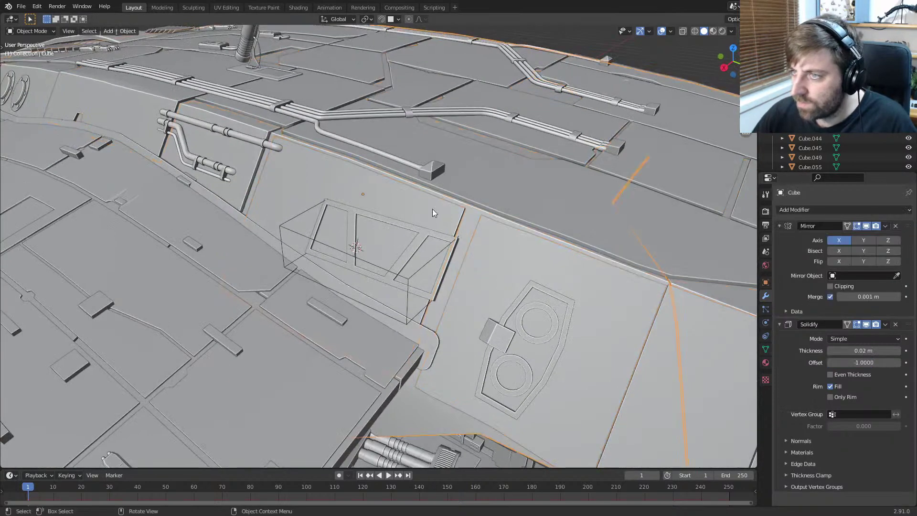
middle_click_drag(432, 213, 439, 259)
left_click(452, 260)
key("KP_7")
key("Tab")
scroll(439, 258, "up", 2)
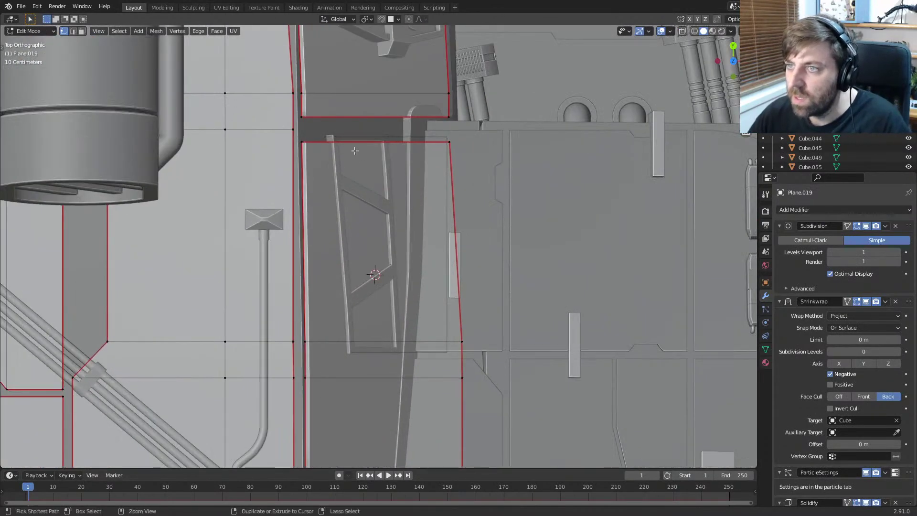
key("ctrl+r")
left_click(353, 149)
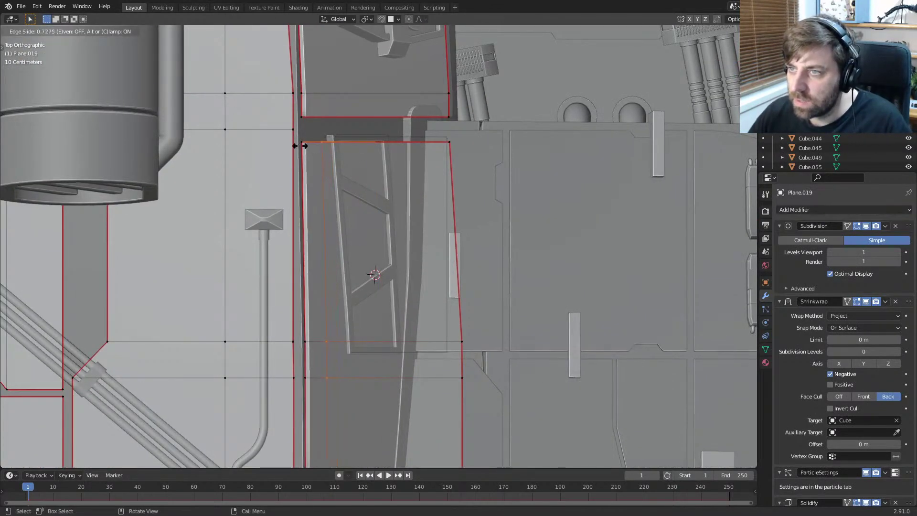
left_click(299, 145)
Step: In wireframe, slide the lower vertices of the new loop so that it follows the slanted edge of the window frame
key("z")
middle_click_drag(325, 338, 330, 268, "shift")
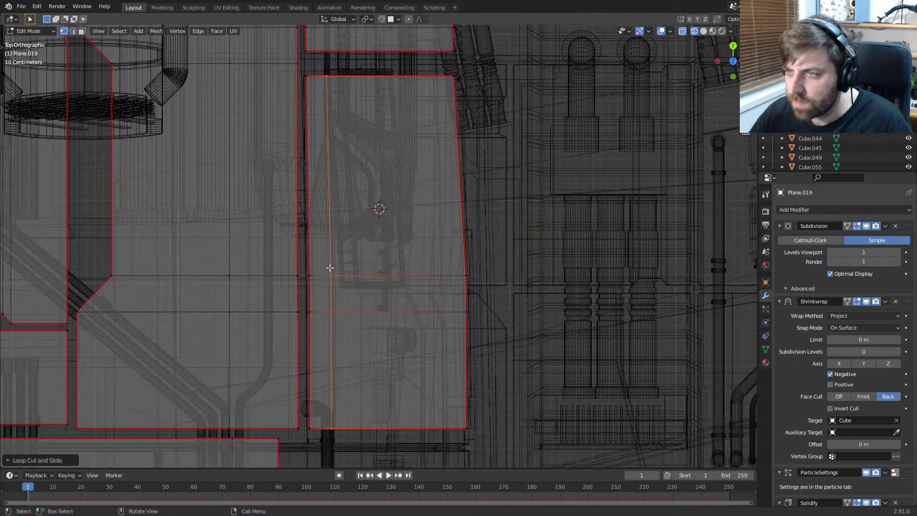
left_click(329, 424)
left_click(331, 312, "shift")
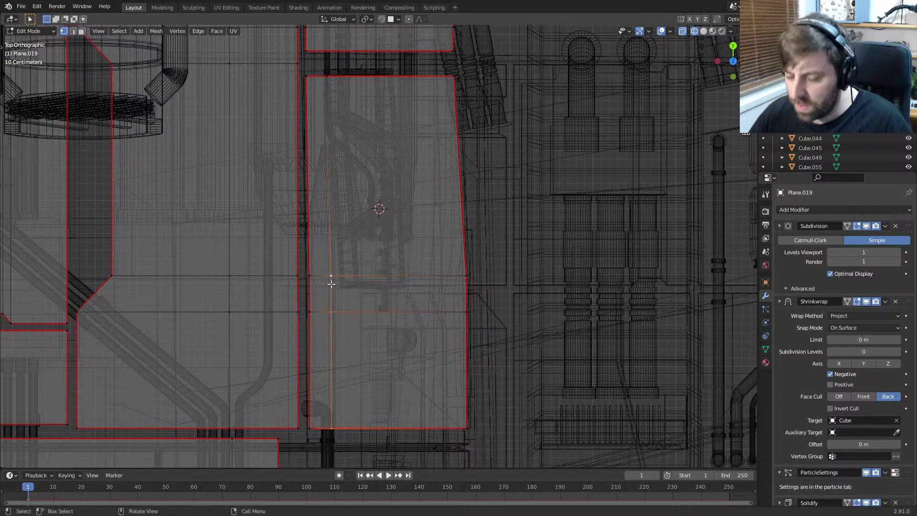
key("g")
key("g")
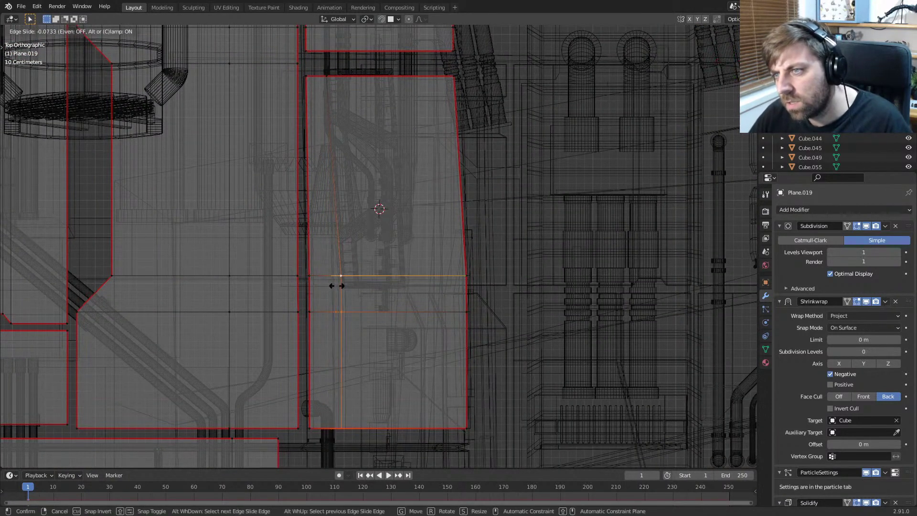
left_click(336, 286)
Step: Add a second lengthwise loop cut along the frame's other long edge, and slide the crosswise loop to the frame's end
key("ctrl+r")
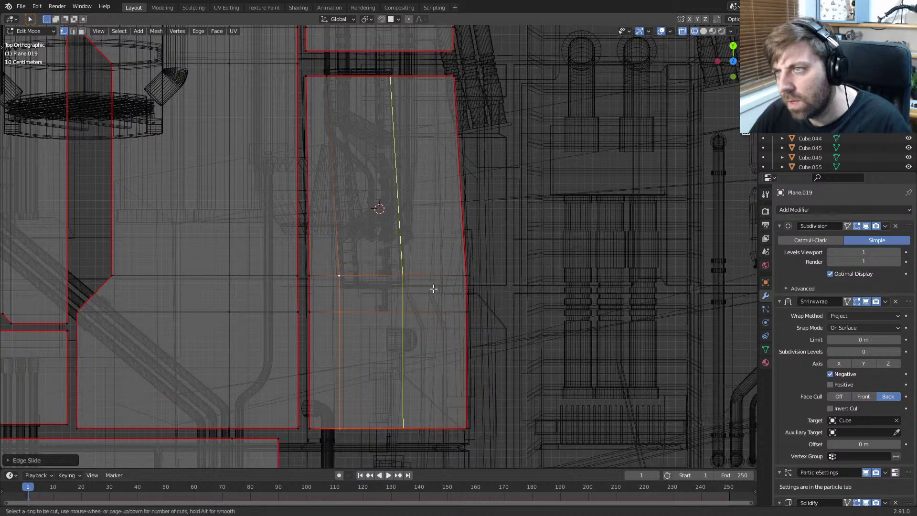
left_click(433, 288)
left_click(436, 289)
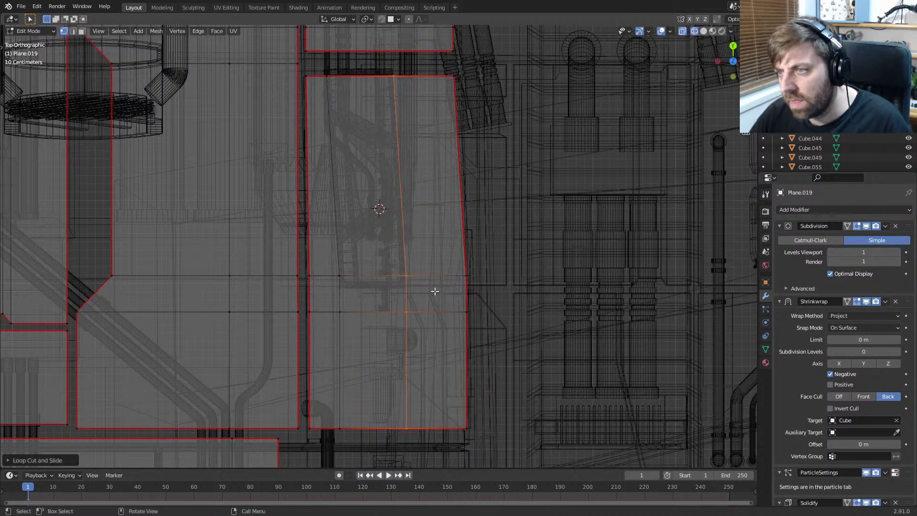
left_click(389, 275, "alt")
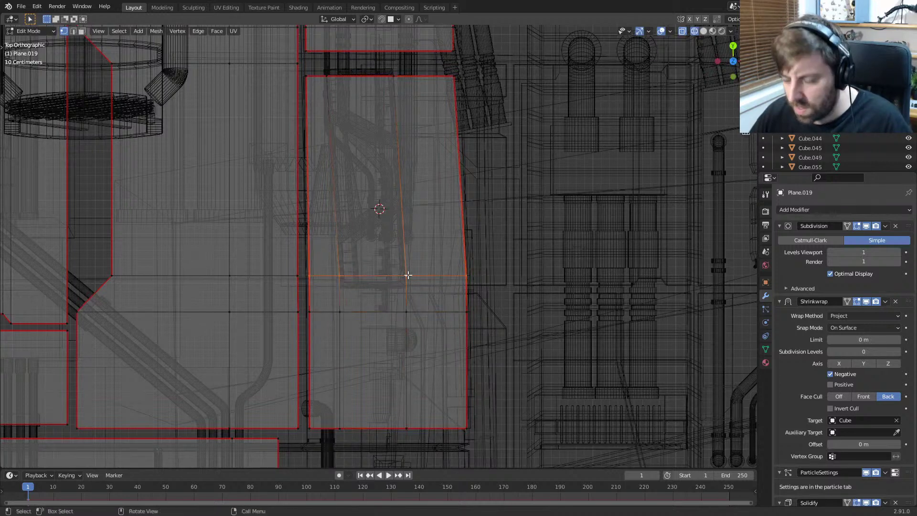
key("g")
key("g")
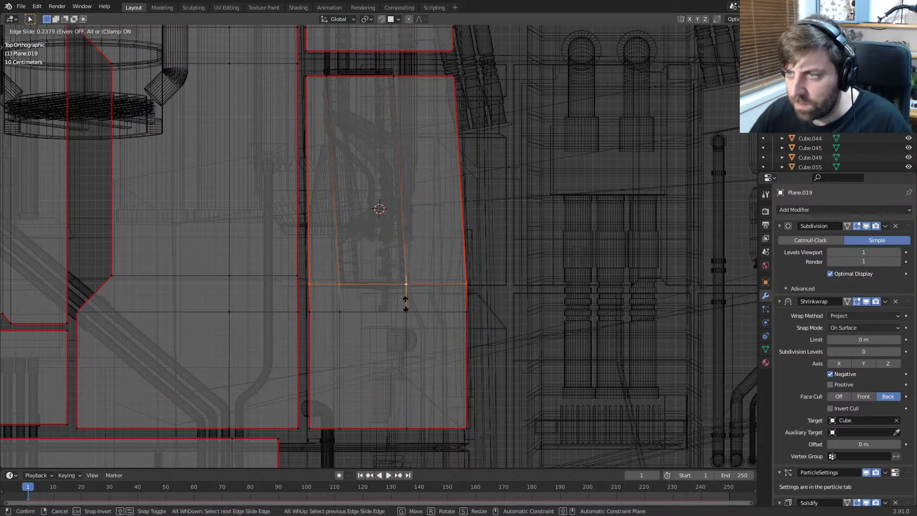
left_click(404, 305)
Step: Delete the panel face covering the window frame and check the opening in solid shading
key("3")
left_click(363, 188)
key("x")
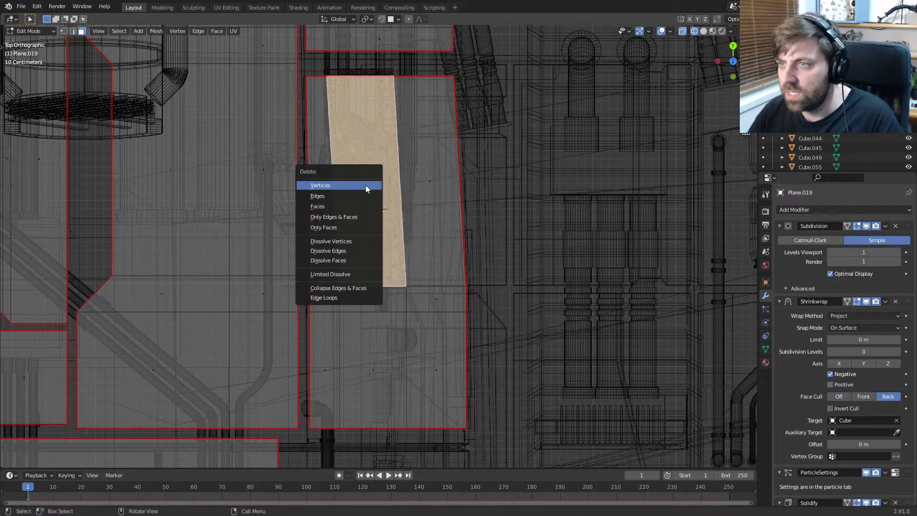
left_click(368, 206)
left_click(425, 208)
middle_click_drag(425, 208, 335, 160)
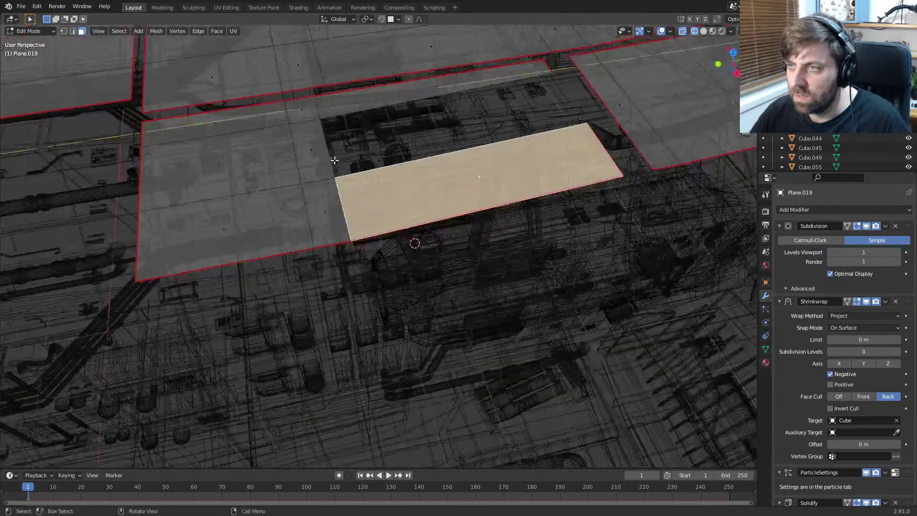
key("Tab")
middle_click_drag(500, 179, 415, 163)
key("shift+z")
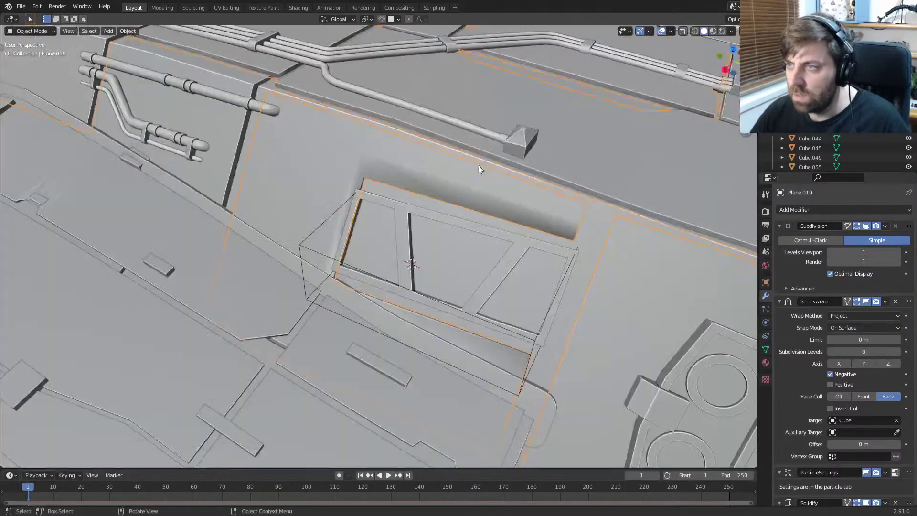
Step: Slide the crosswise edge loop at the end of the opening slightly away from the window frame
mouse_move(485, 168)
middle_mouse_down()
mouse_move(382, 153)
mouse_move(460, 151)
middle_mouse_up()
key("Tab")
middle_click_drag(303, 117, 259, 170)
key("alt+a")
key("2")
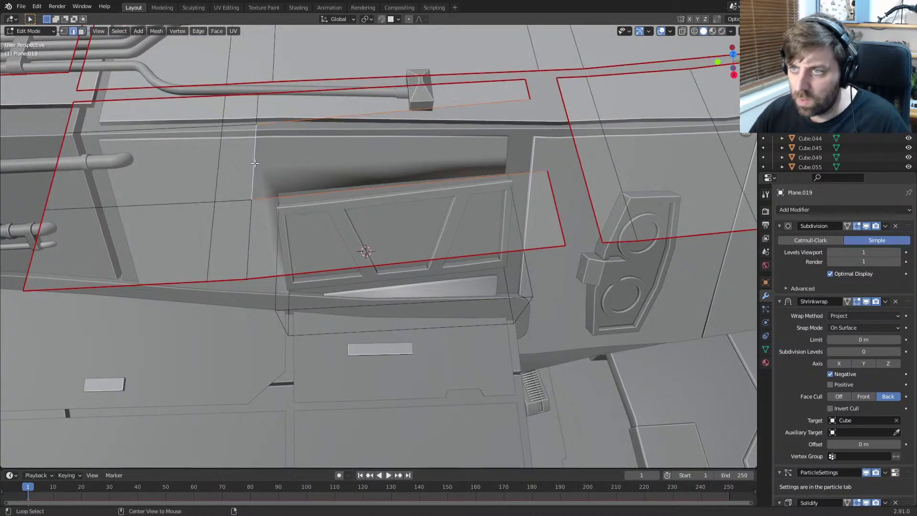
left_click(256, 192)
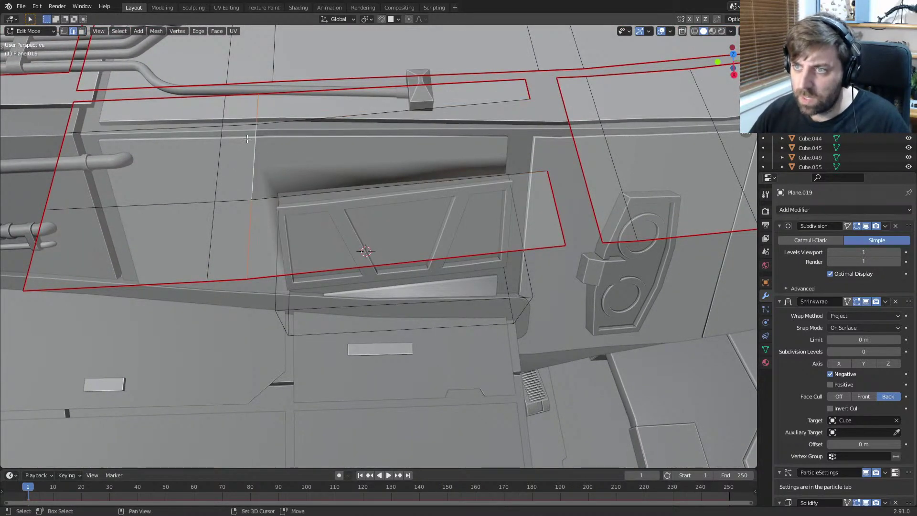
key("g")
key("g")
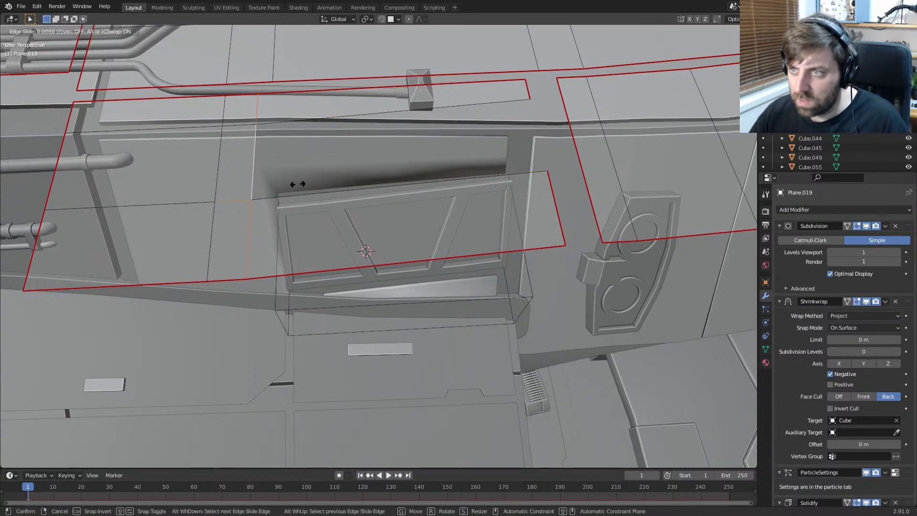
left_click(254, 185)
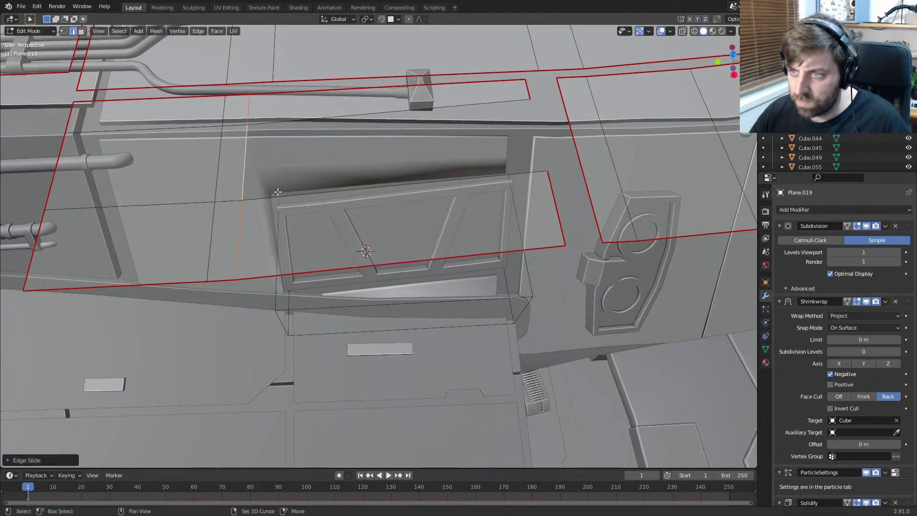
mouse_move(254, 185)
middle_mouse_down()
mouse_move(227, 75)
mouse_move(315, 170)
middle_mouse_up()
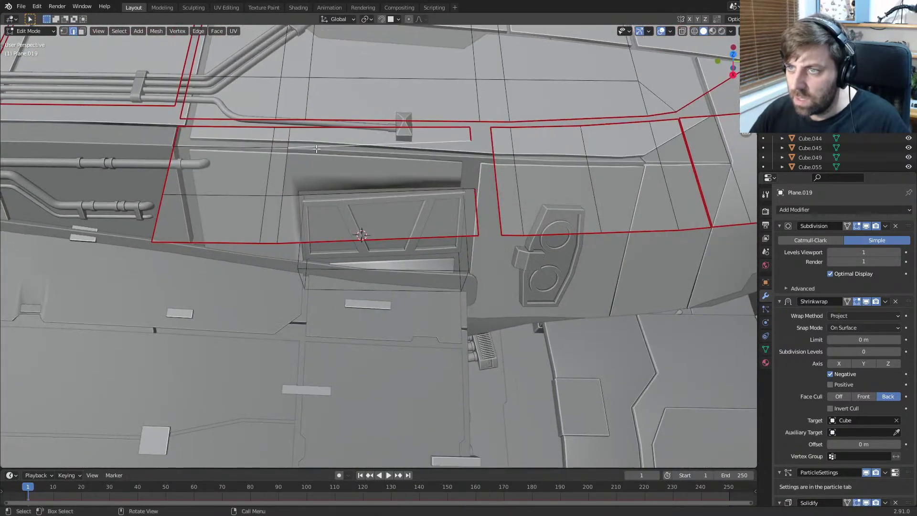
Step: Mark the edges around the panel's window opening as sharp and as seams
key("KP_7")
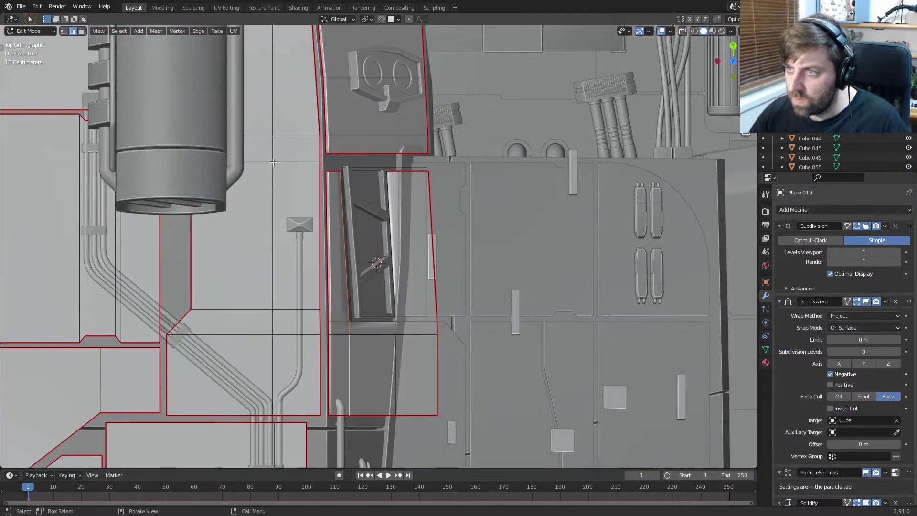
mouse_move(535, 183)
middle_mouse_down()
mouse_move(448, 200)
mouse_move(444, 187)
mouse_move(428, 217)
middle_mouse_up()
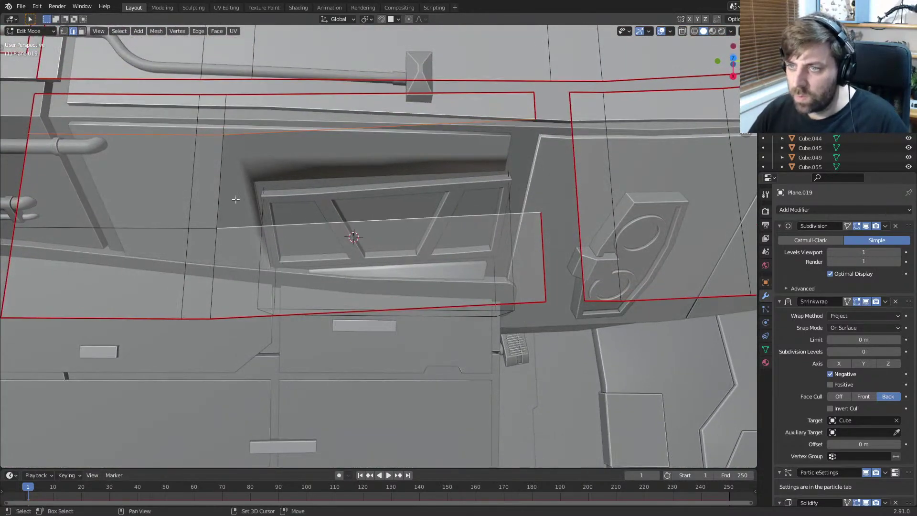
right_click(208, 145)
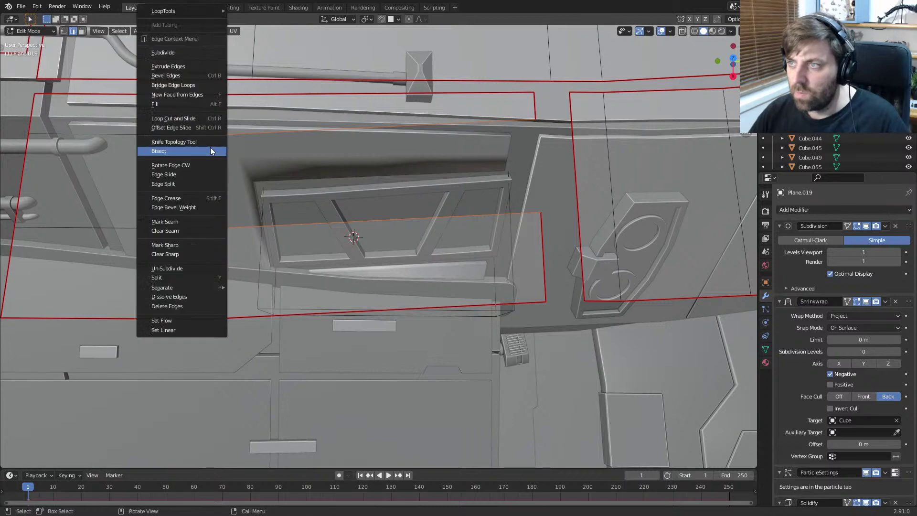
left_click(198, 245)
right_click(199, 243)
left_click(200, 222)
scroll(372, 250, "down", 1)
key("Tab")
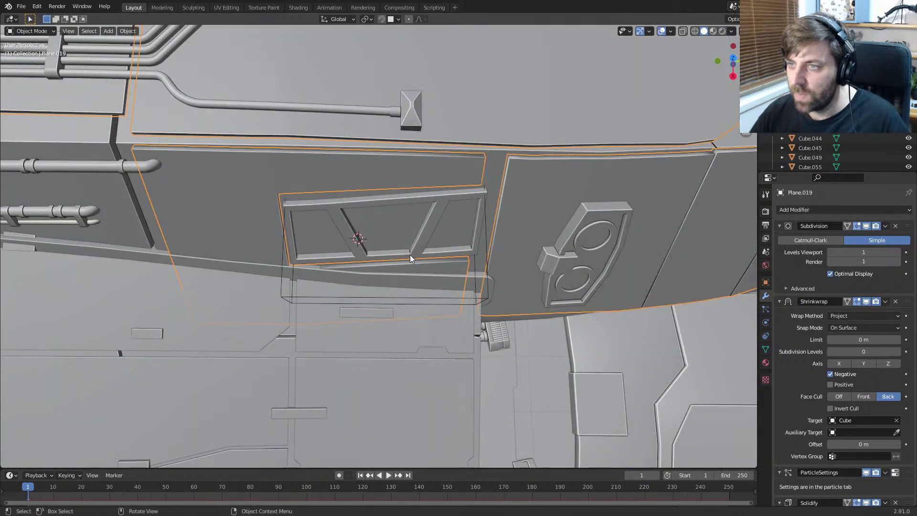
Step: Select the box with the hull as the active object, run a Boolean Difference, and view the cut from inside
mouse_move(410, 254)
middle_mouse_down()
mouse_move(337, 193)
mouse_move(401, 250)
mouse_move(487, 269)
mouse_move(517, 254)
mouse_move(466, 256)
mouse_move(580, 206)
middle_mouse_up()
left_click(380, 242)
left_click(563, 168)
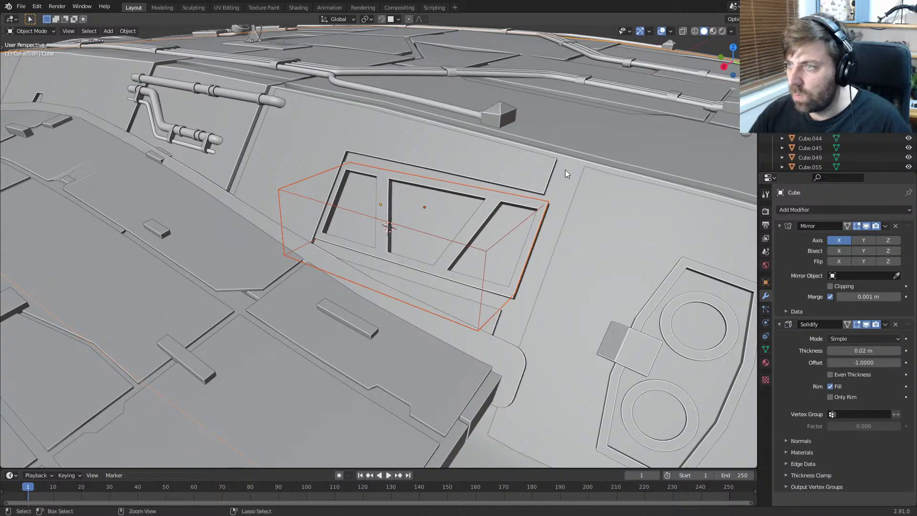
left_click(565, 170)
middle_click_drag(565, 170, 512, 349)
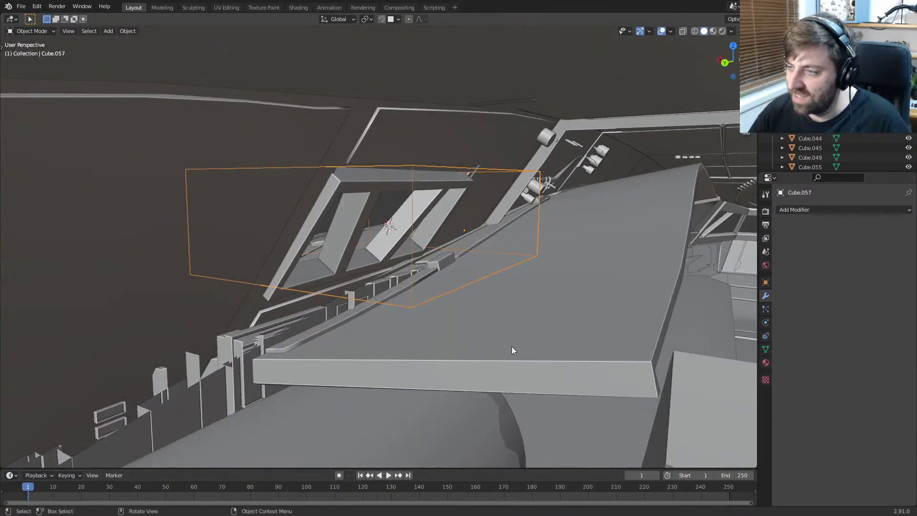
Step: Cut a lengthwise edge loop into the wing panel mesh, slid to just inboard of the window frame
left_click(511, 346)
key("Tab")
key("KP_7")
key("z")
left_click(438, 336)
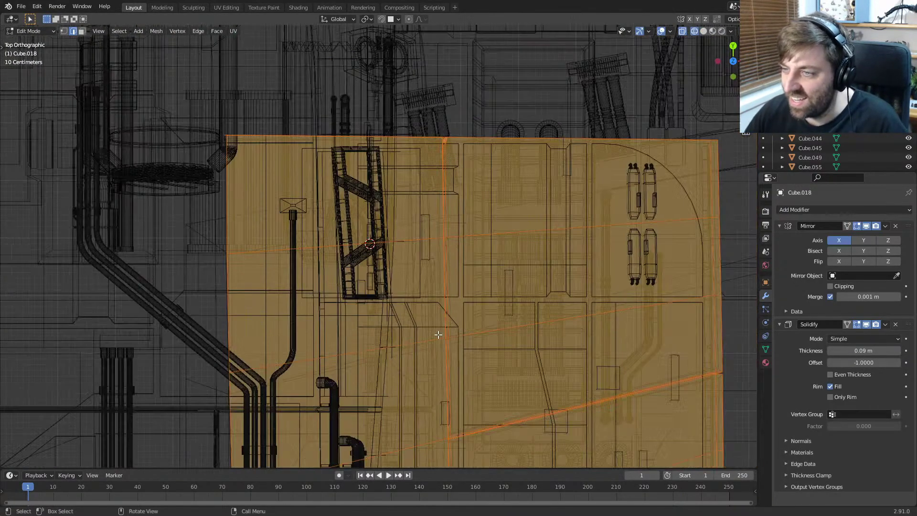
middle_click_drag(438, 334, 489, 188, "shift")
scroll(462, 219, "down", 1)
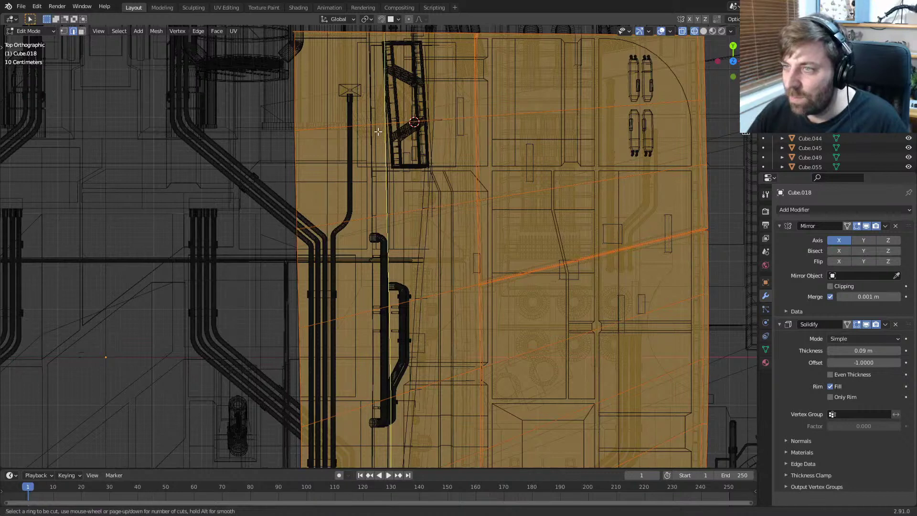
left_click(378, 131)
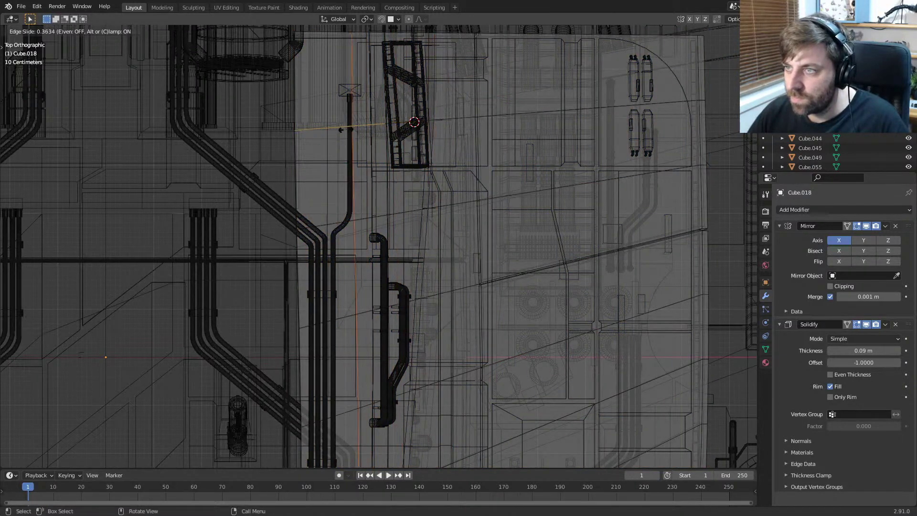
left_click(374, 131)
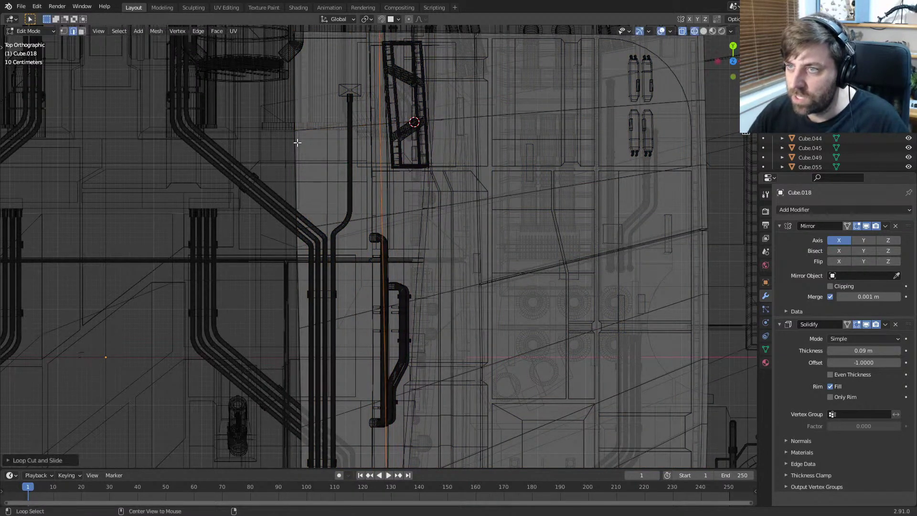
Step: Delete the wing panel geometry inboard of the new edge loop and check the window opening from outside in solid shading
scroll(297, 142, "down", 2)
key("x")
left_click(400, 150)
middle_click_drag(536, 188, 379, 150)
key("z")
left_click(443, 150)
middle_click_drag(459, 178, 395, 151)
scroll(405, 215, "up", 5)
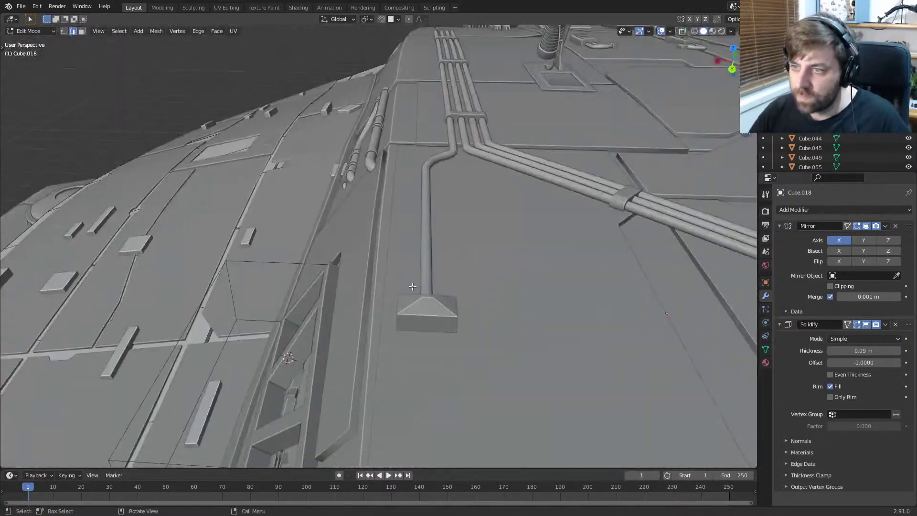
middle_click_drag(413, 286, 428, 224)
key("Tab")
scroll(496, 233, "down", 2)
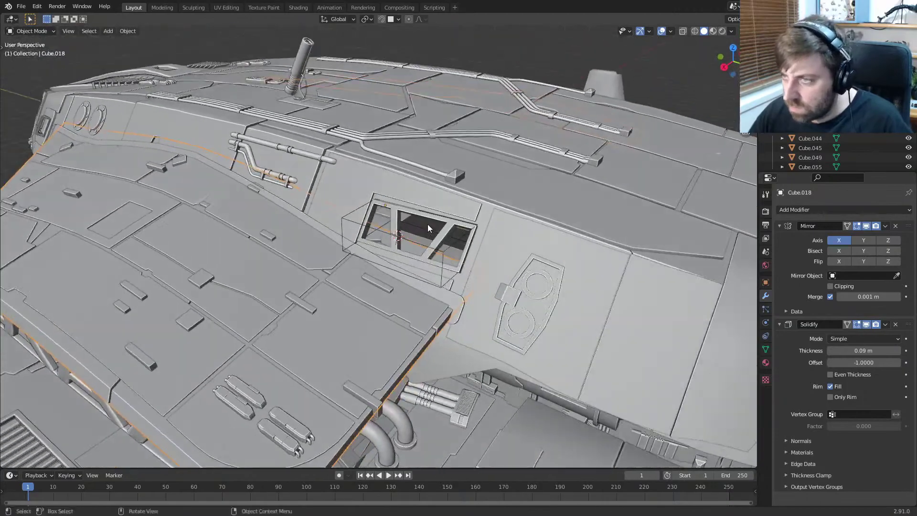
Step: Place the 3D cursor at the lower part of the window frame and add an area light there
scroll(428, 224, "up", 4)
middle_click_drag(485, 260, 253, 323, "shift")
scroll(436, 283, "down", 2)
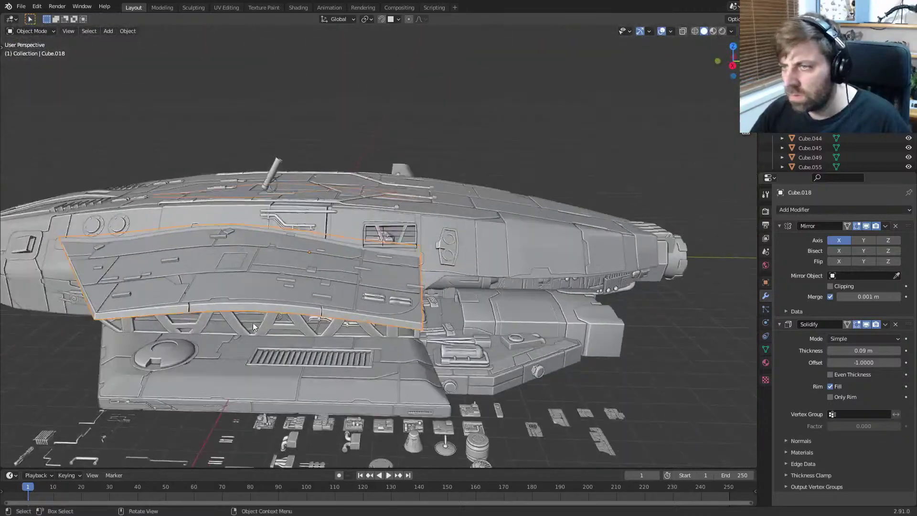
scroll(425, 238, "up", 6)
middle_click_drag(356, 320, 358, 261)
scroll(370, 275, "down", 1)
scroll(411, 270, "down", 5)
key("shift+a")
mouse_move(358, 263)
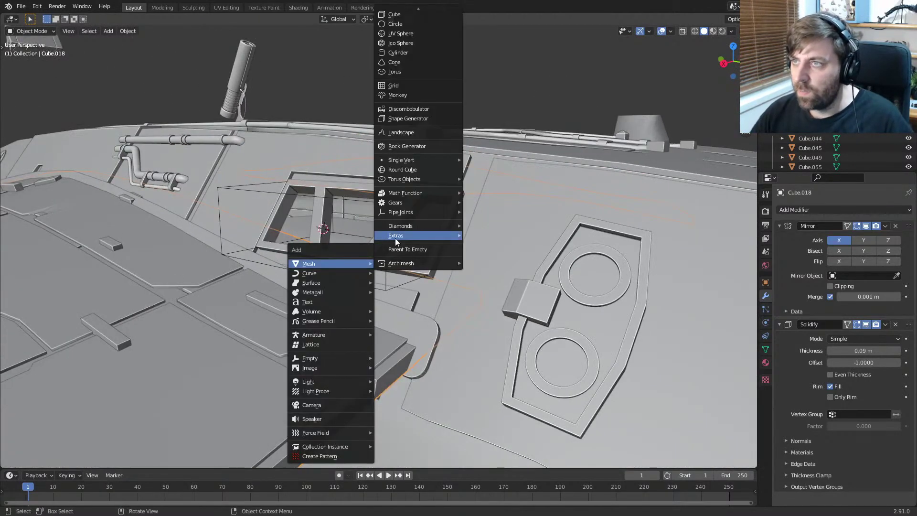
middle_click_drag(333, 245, 335, 274)
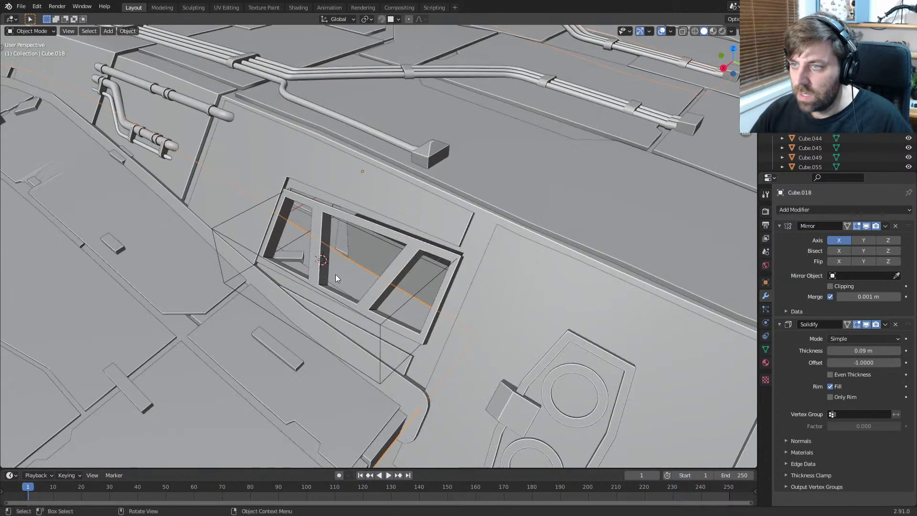
right_click(344, 297, "shift")
key("shift+a")
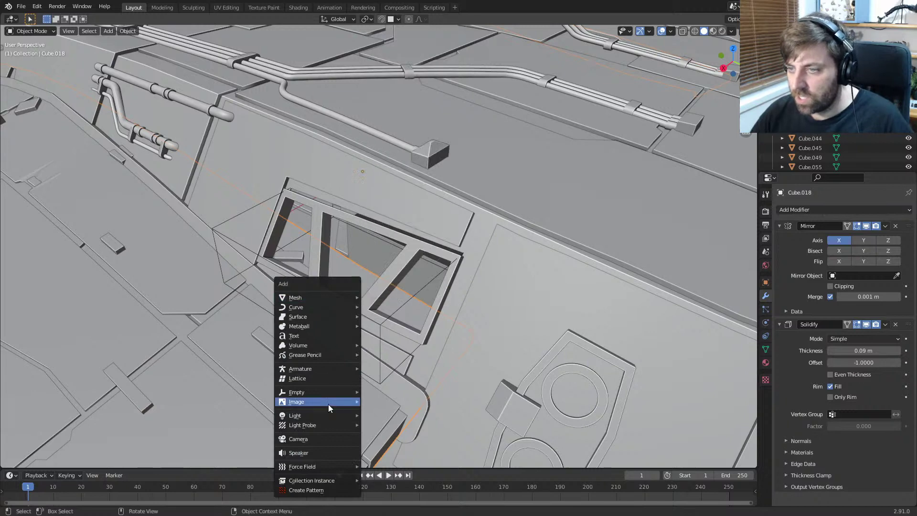
mouse_move(328, 415)
left_click(394, 446)
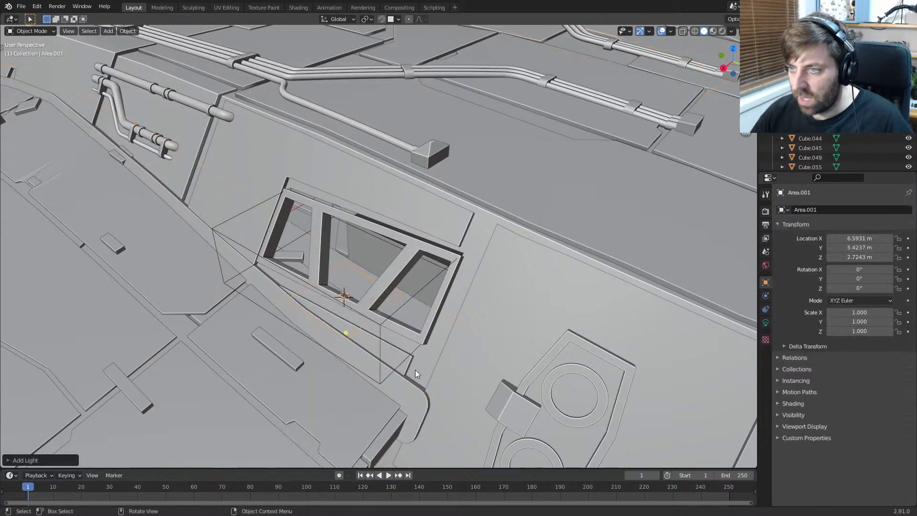
Step: Rotate the area light 90° and a further 180° about the Y axis so that it shines outward through the window
middle_click_drag(415, 370, 379, 343)
type("rx90")
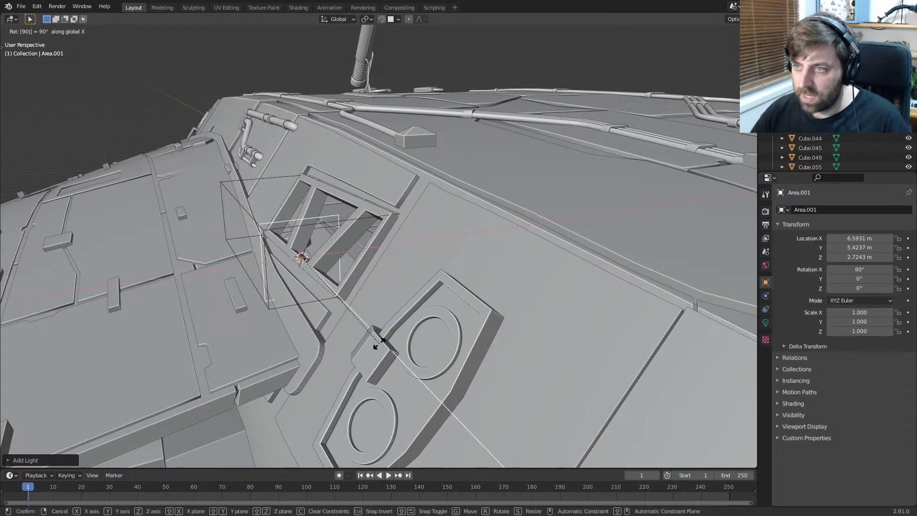
key("Return")
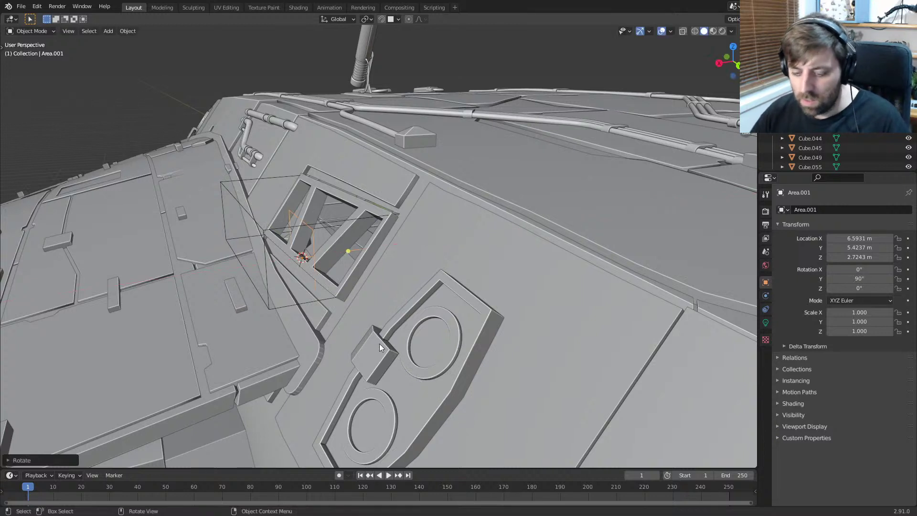
key("t")
left_click(300, 293)
key("x")
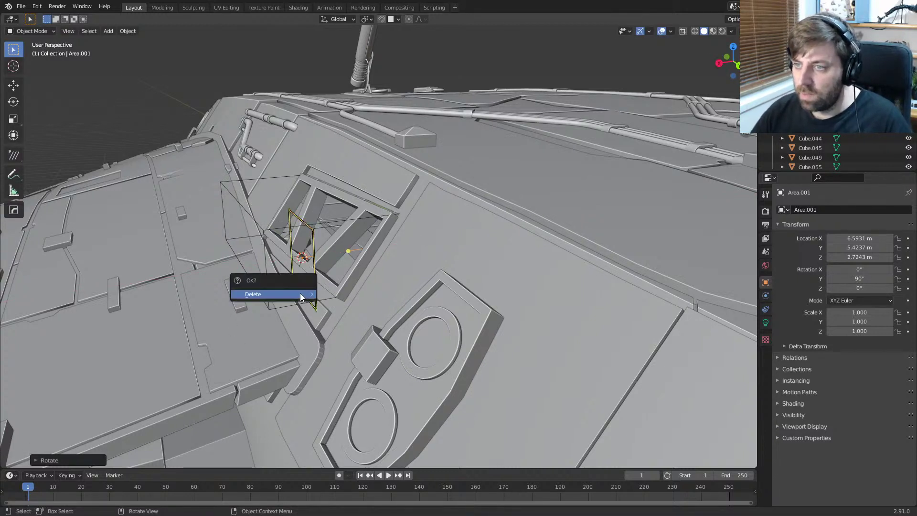
right_click(445, 210)
left_click(315, 251)
left_click(313, 252)
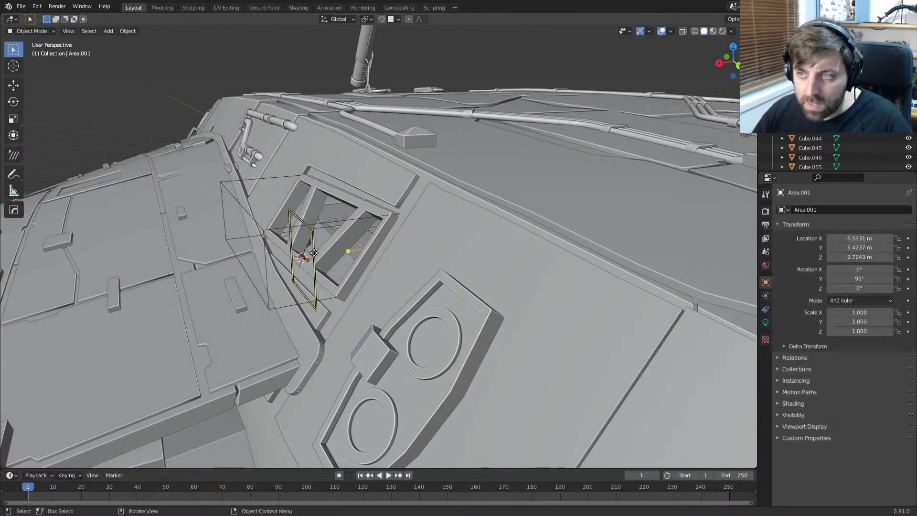
type("r")
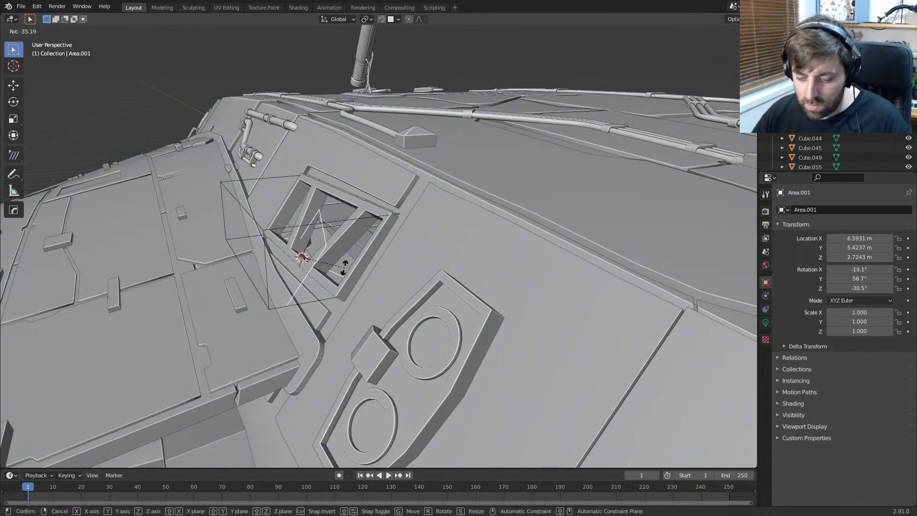
type("y180")
key("Return")
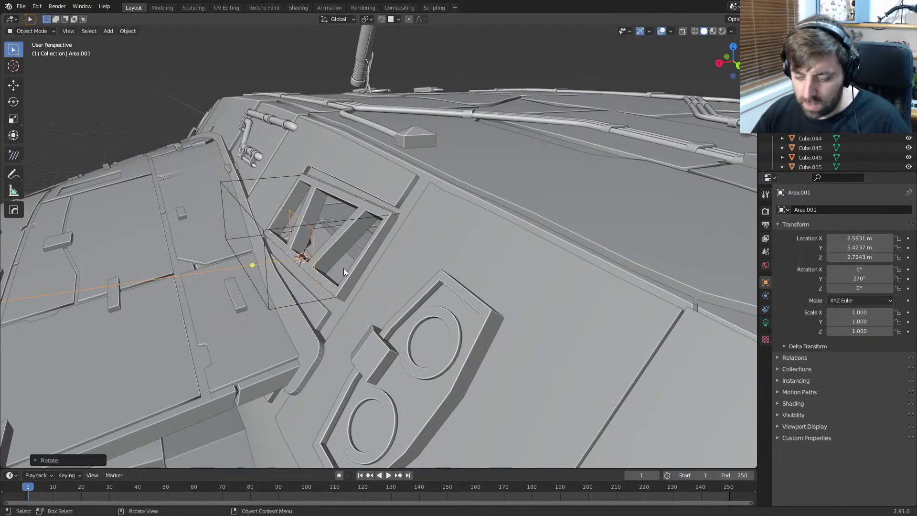
Step: Move the area light inside the hull to about X 5.59 m and scale it to about 2.04, with Y about 4.57
key("g")
key("x")
left_click(417, 256)
key("s")
left_click(464, 272)
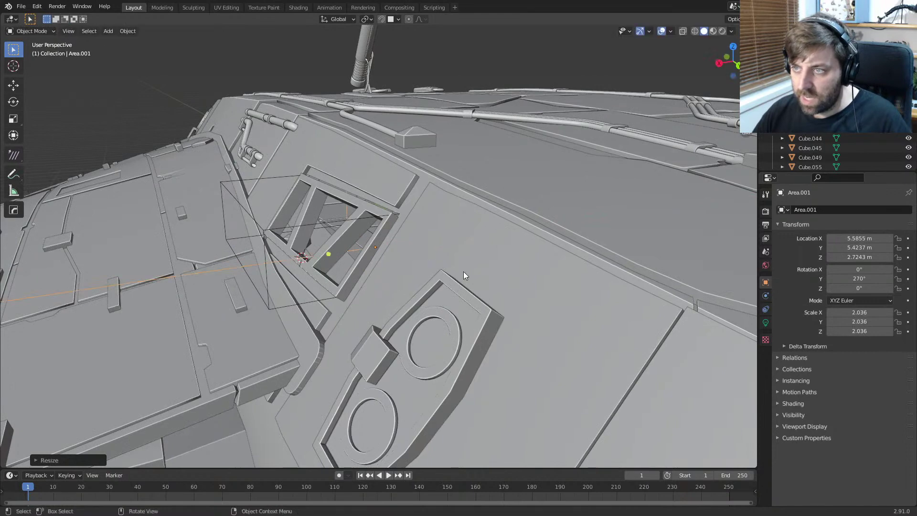
key("s")
key("x")
right_click(407, 266)
middle_click_drag(407, 267, 459, 282)
key("s")
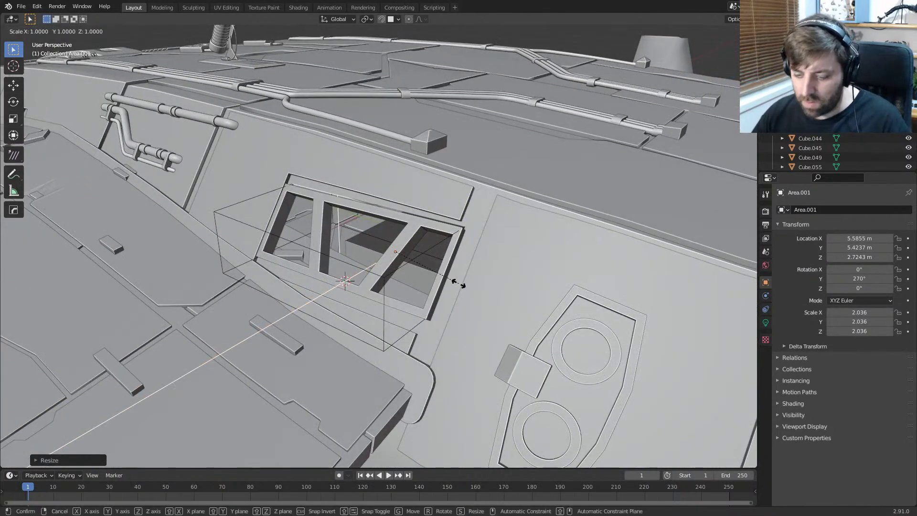
key("y")
left_click(539, 315)
Step: Lower the top face of the cutting box by about 0.04 m along Z to close the gap above the window frame
middle_click_drag(539, 316, 430, 272)
scroll(430, 272, "up", 2)
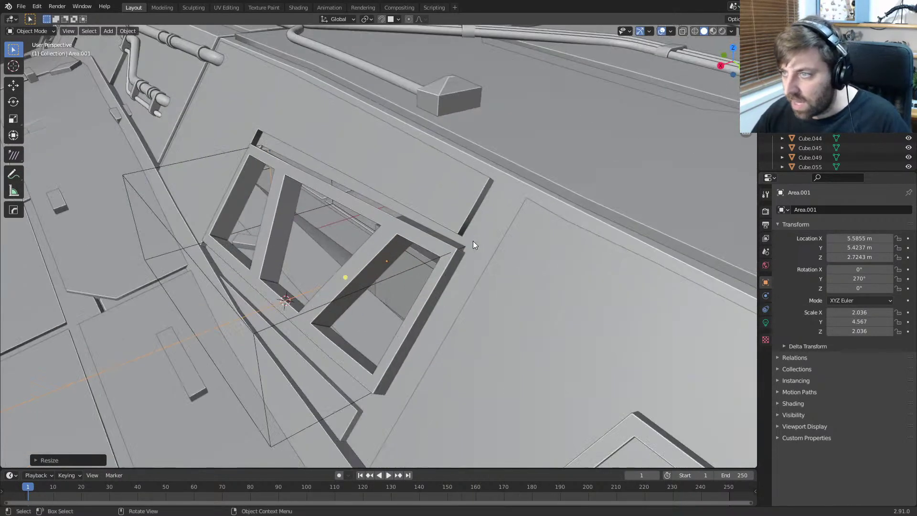
scroll(475, 253, "up", 1)
left_click(463, 263)
key("Tab")
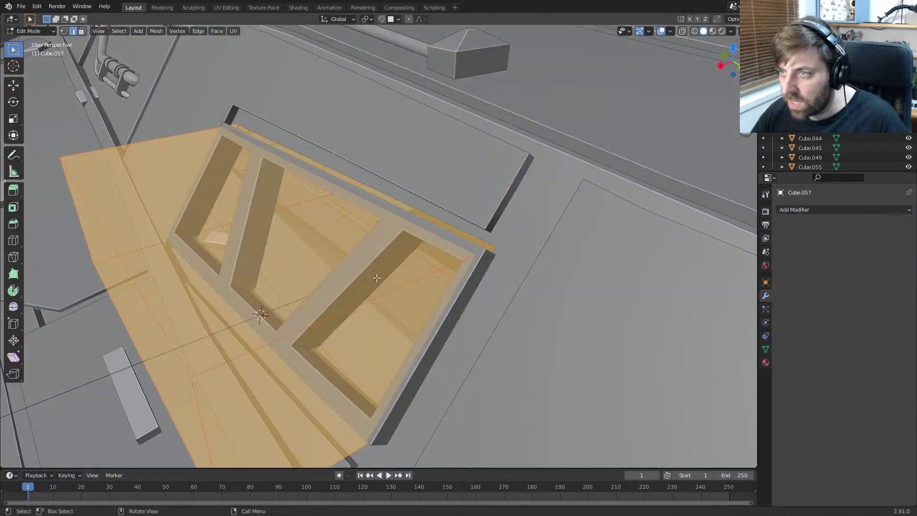
scroll(376, 278, "down", 1)
key("3")
left_click(323, 217)
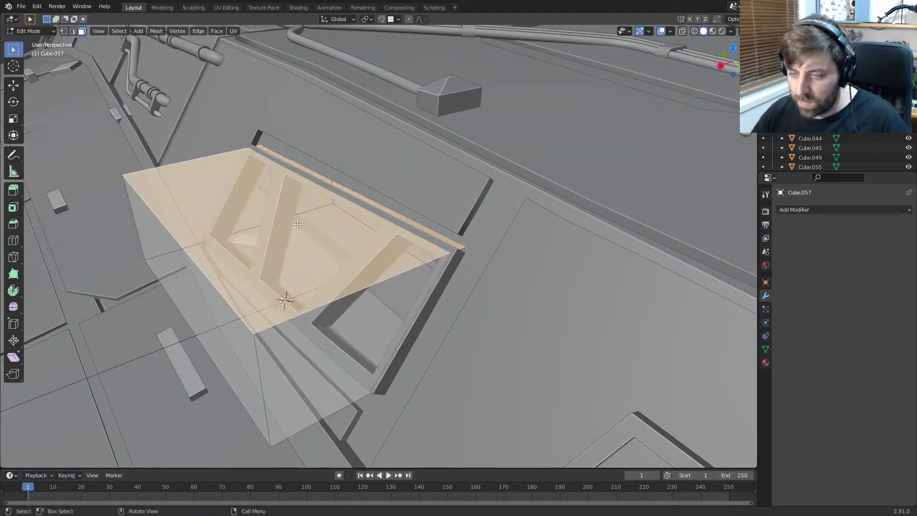
key("g")
key("z")
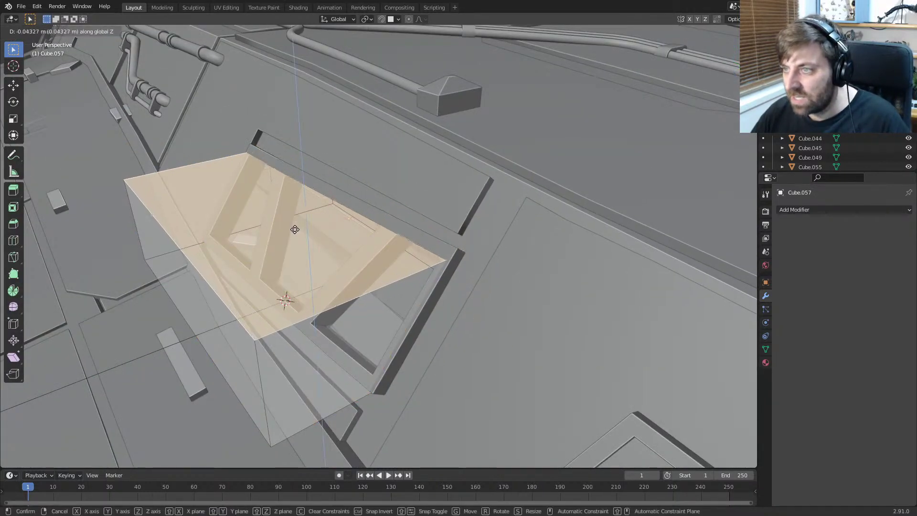
left_click(295, 231)
middle_click_drag(295, 231, 437, 245)
scroll(321, 236, "down", 1)
key("Tab")
Step: Set the area light's power to 200 W and its color to a very pale cyan
left_click(424, 235)
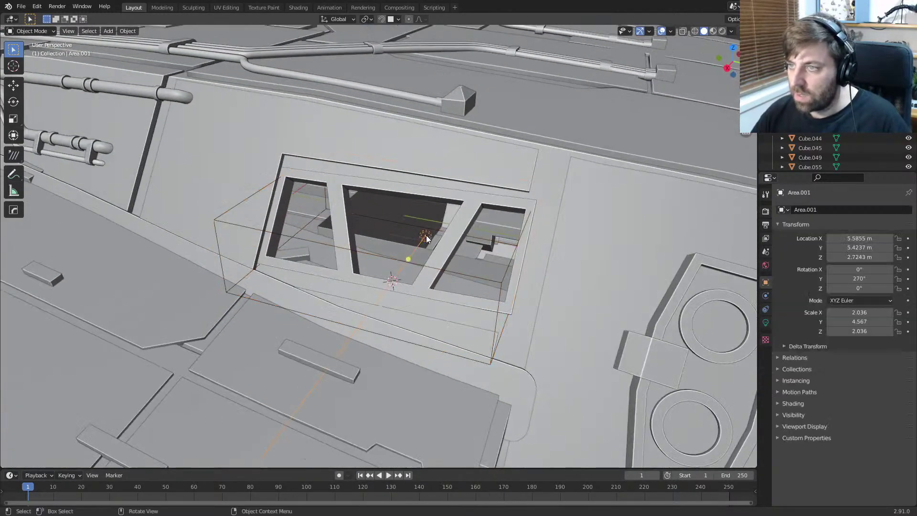
left_click(765, 322)
left_click(870, 273)
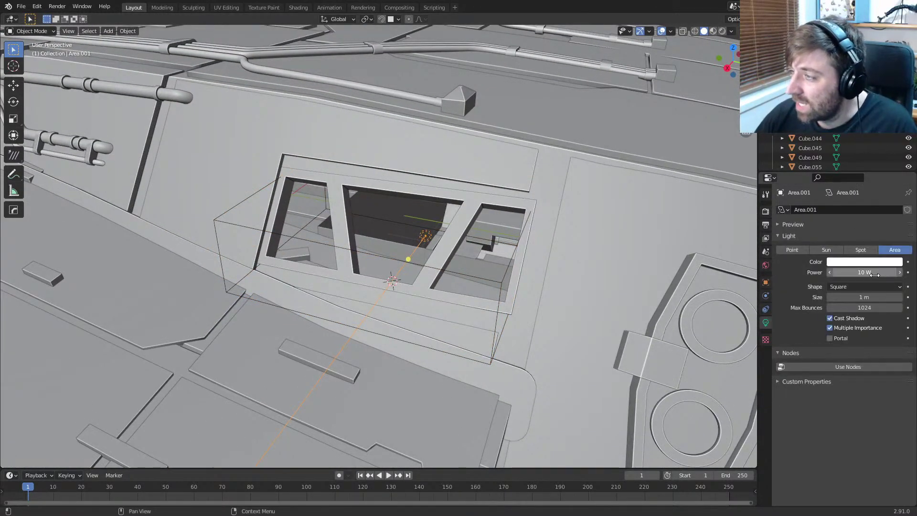
key("Return")
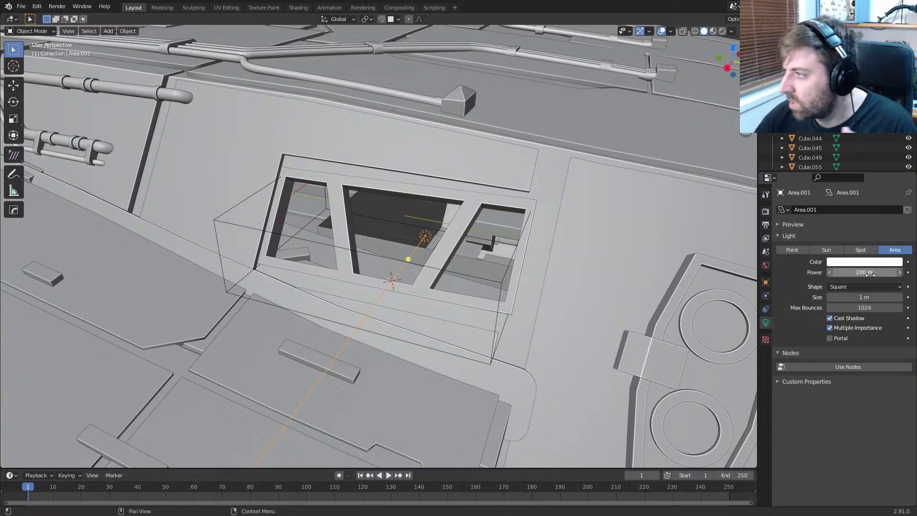
left_click(853, 261)
left_click(851, 164)
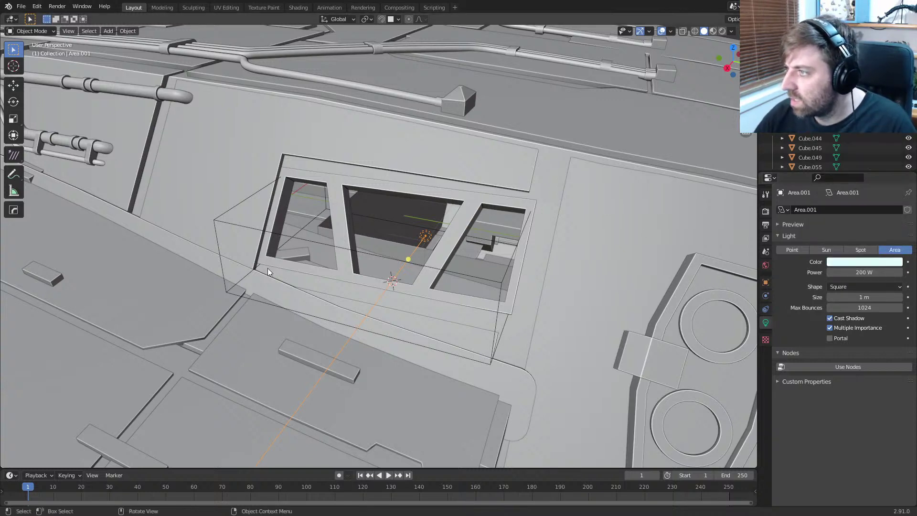
Step: Show the ship in rendered shading through the camera and set the world background color to black
scroll(487, 290, "down", 4)
key("KP_0")
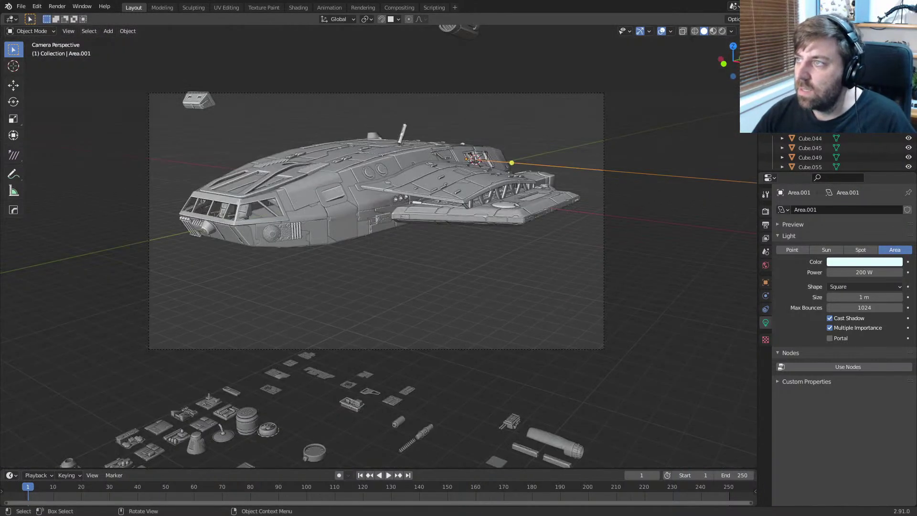
left_click(722, 31)
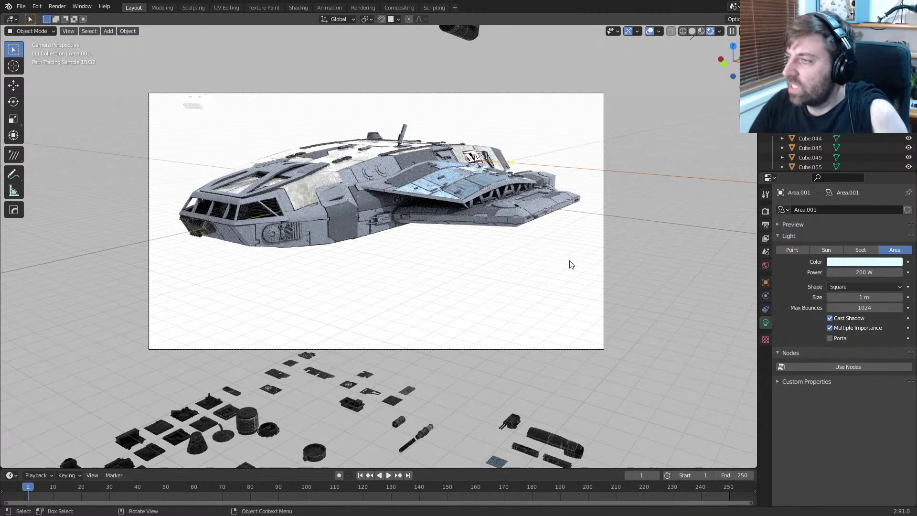
left_click(766, 265)
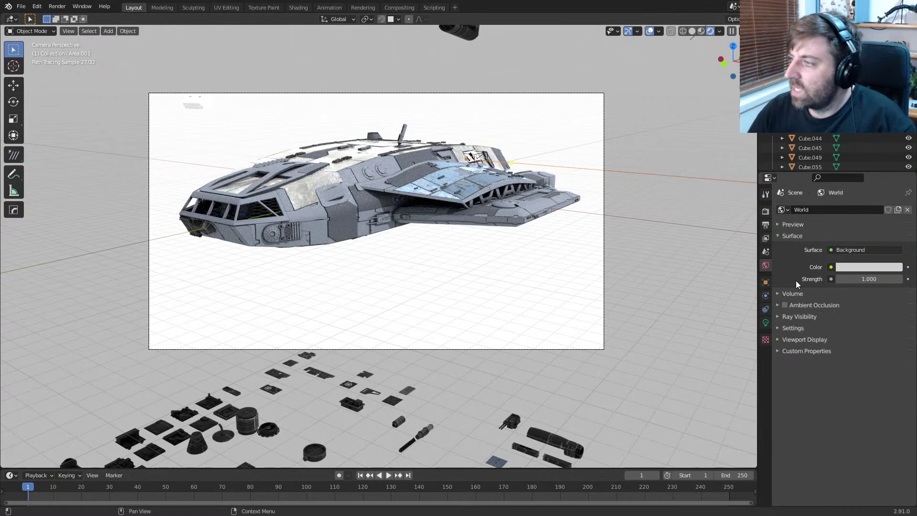
left_click(850, 267)
left_click_drag(891, 191, 891, 201)
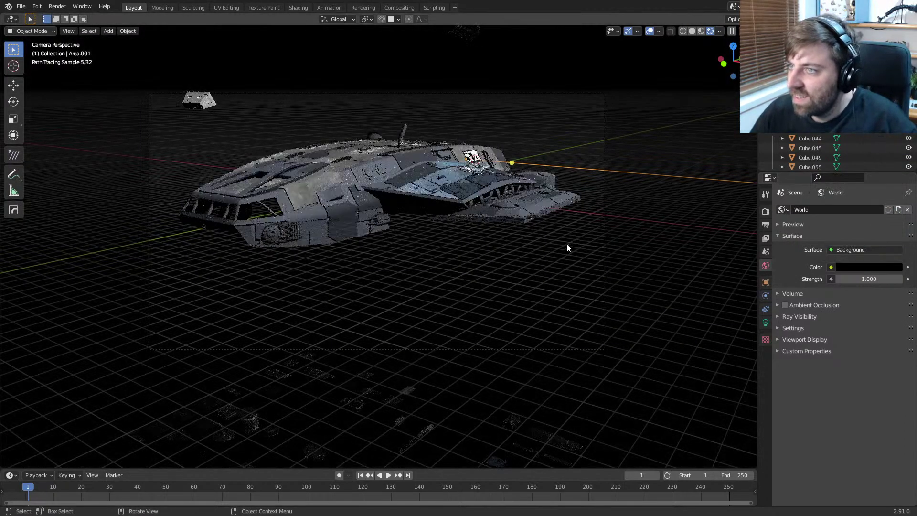
Step: Assign the existing MaterialDarker material to the window frame on the side of the hull
middle_click_drag(567, 246, 458, 272)
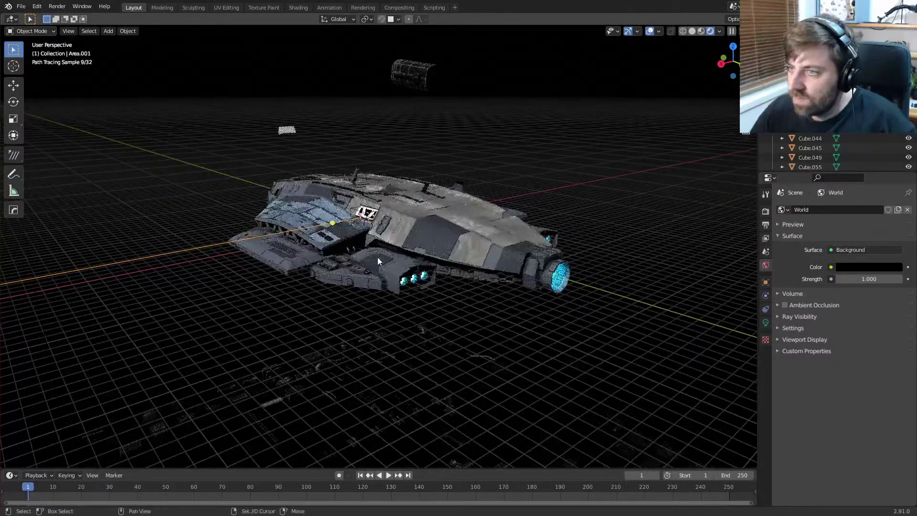
middle_click_drag(377, 257, 435, 300, "shift")
scroll(435, 300, "up", 8)
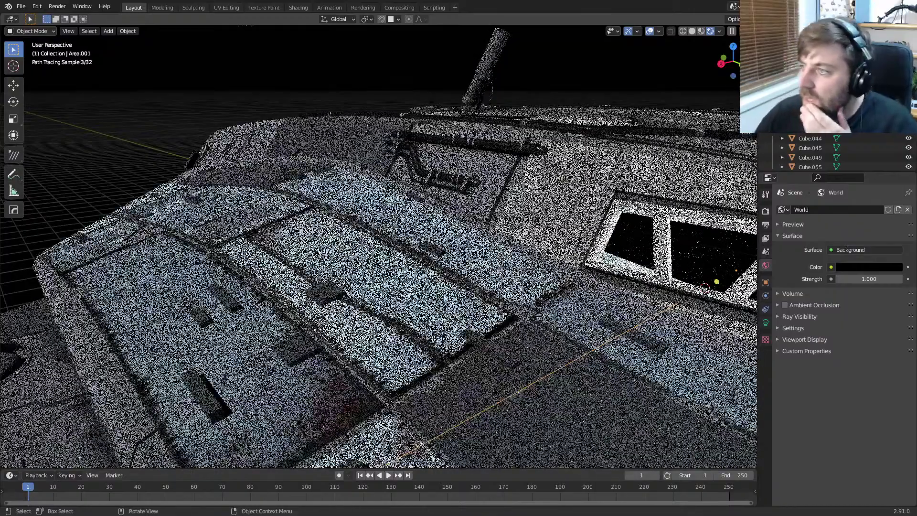
scroll(435, 299, "down", 3)
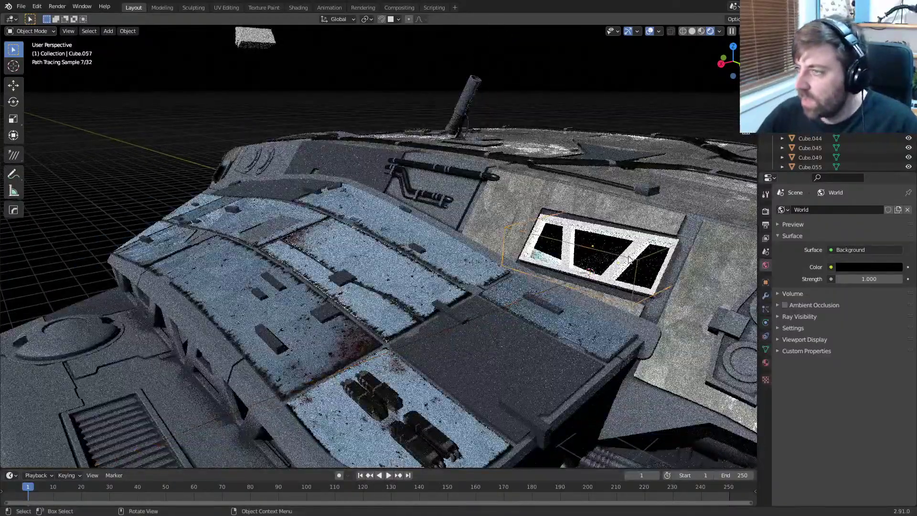
left_click(648, 250)
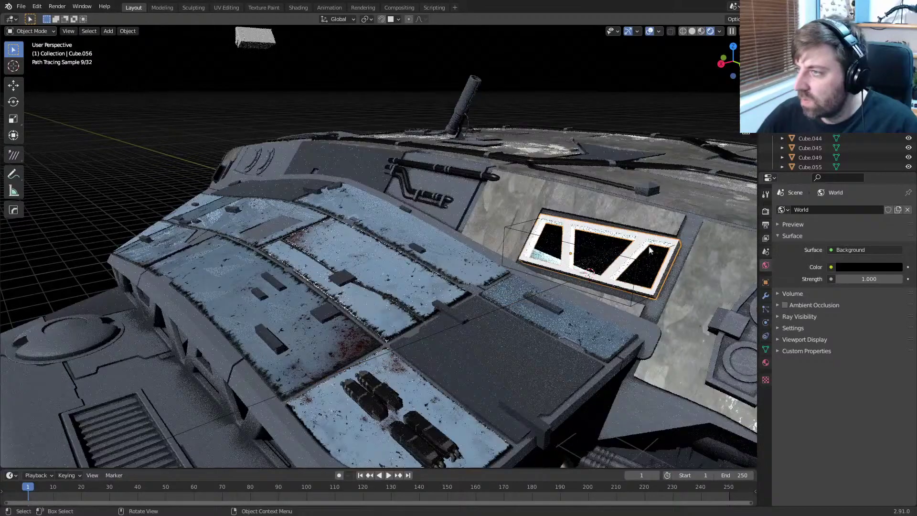
left_click(765, 362)
left_click(783, 241)
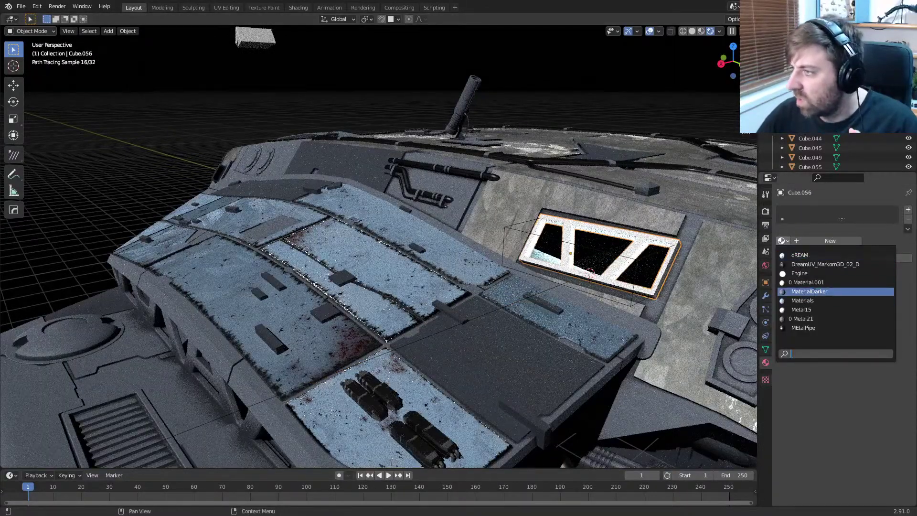
left_click(811, 292)
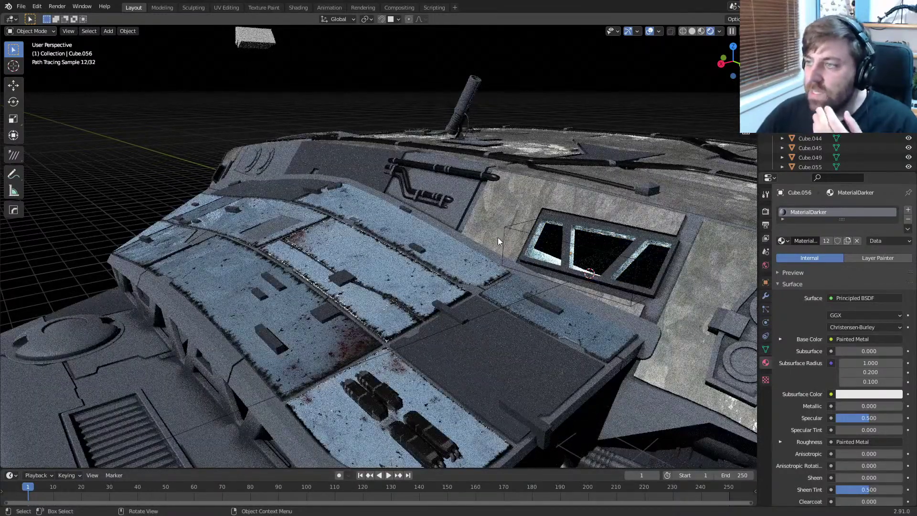
Step: Try to re-aim the area light behind the window by rotating it about its local Y axis, raising it about 0.29 m and shrinking it
left_click(561, 284)
key("r")
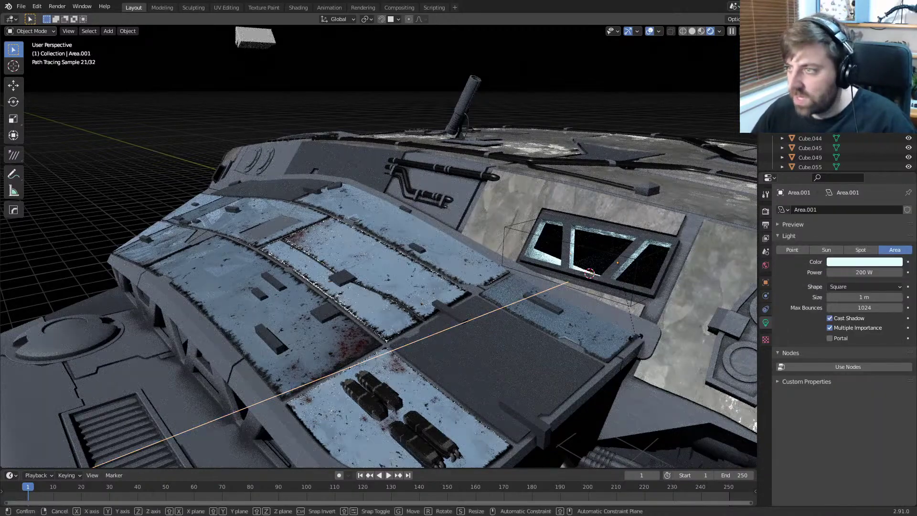
key("y")
key("y")
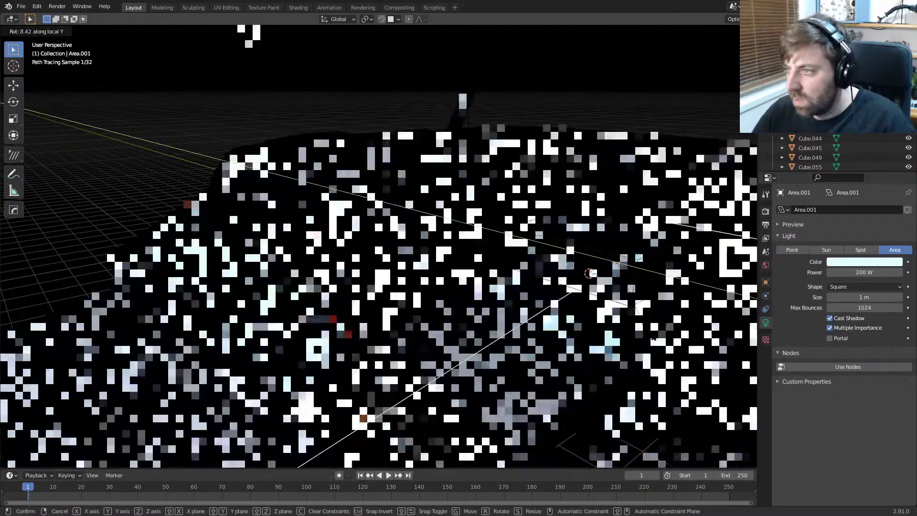
left_click(650, 345)
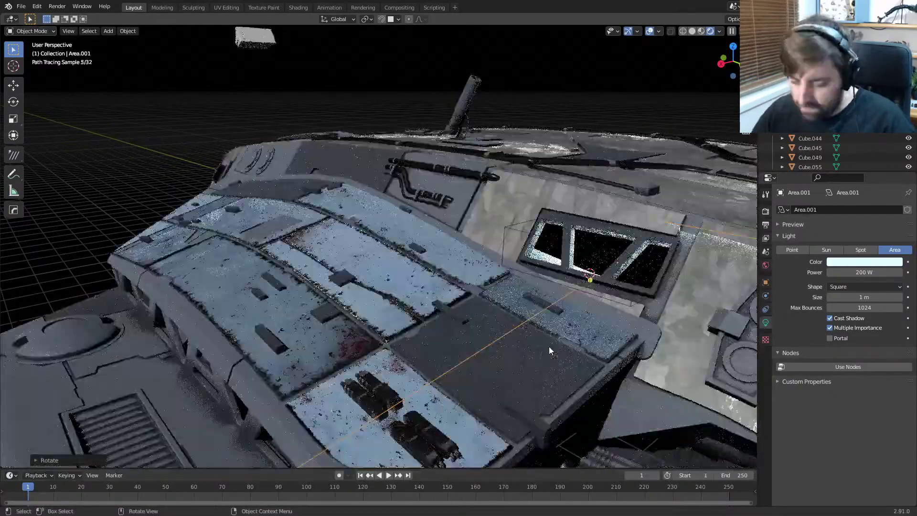
key("g")
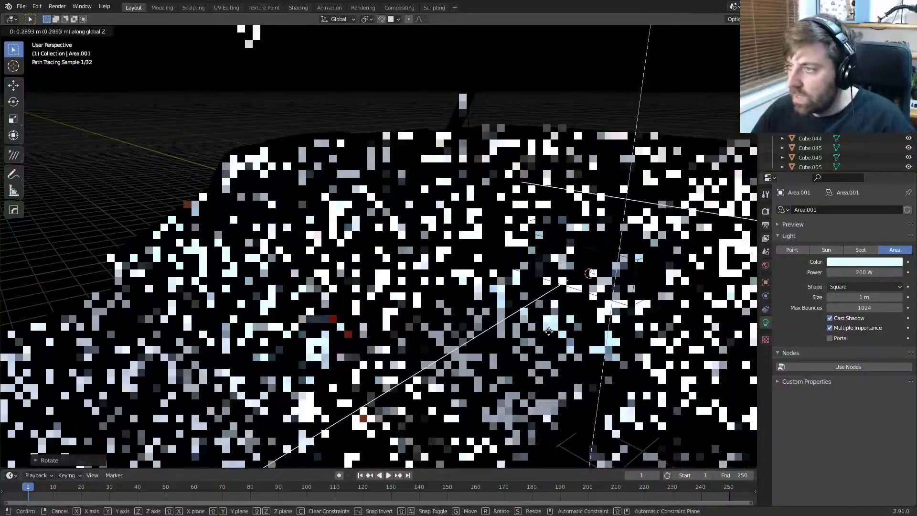
left_click(550, 333)
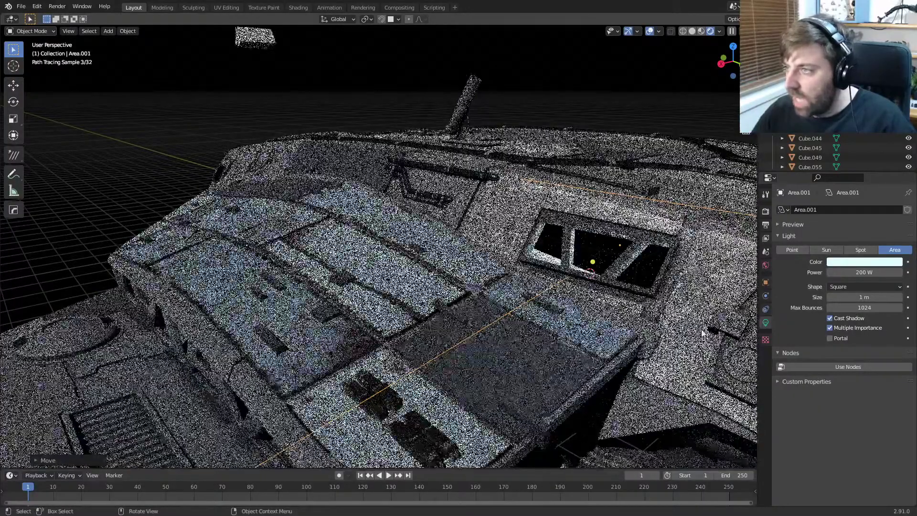
key("g")
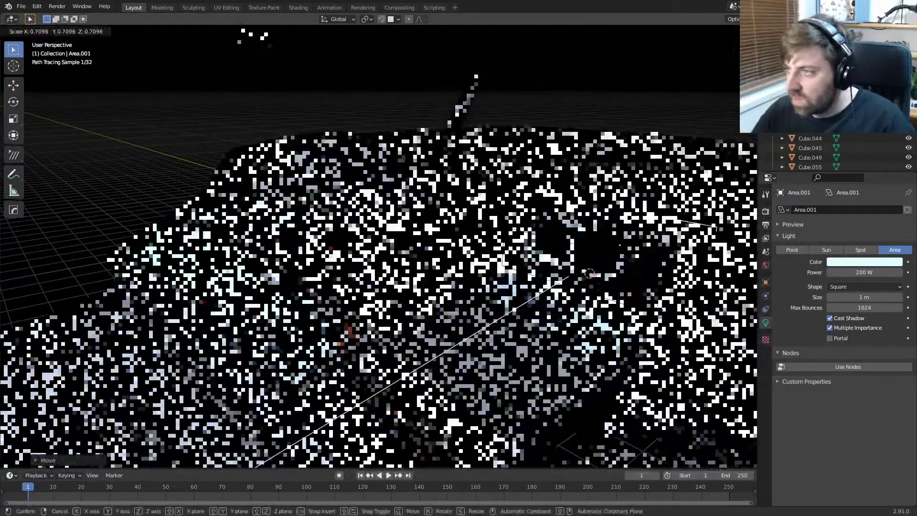
left_click(666, 331)
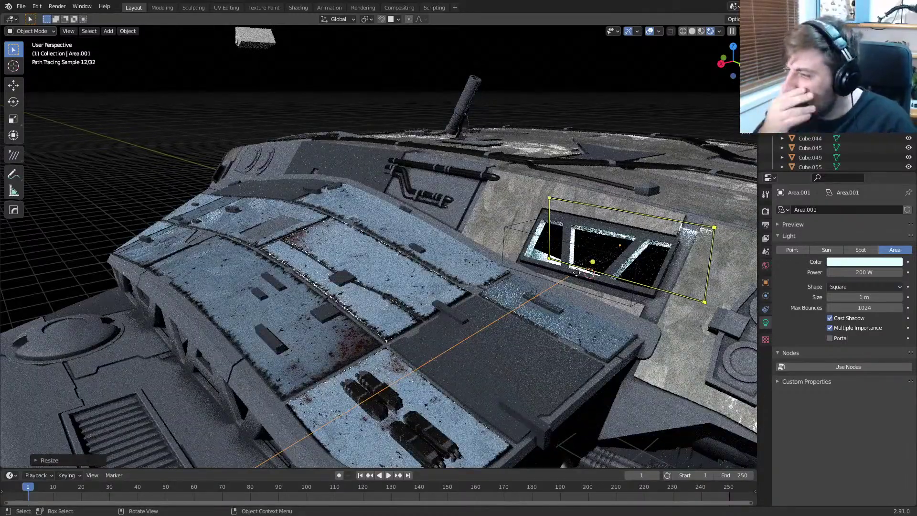
Step: Delete the area light behind the window and display the ship in solid shading
key("Delete")
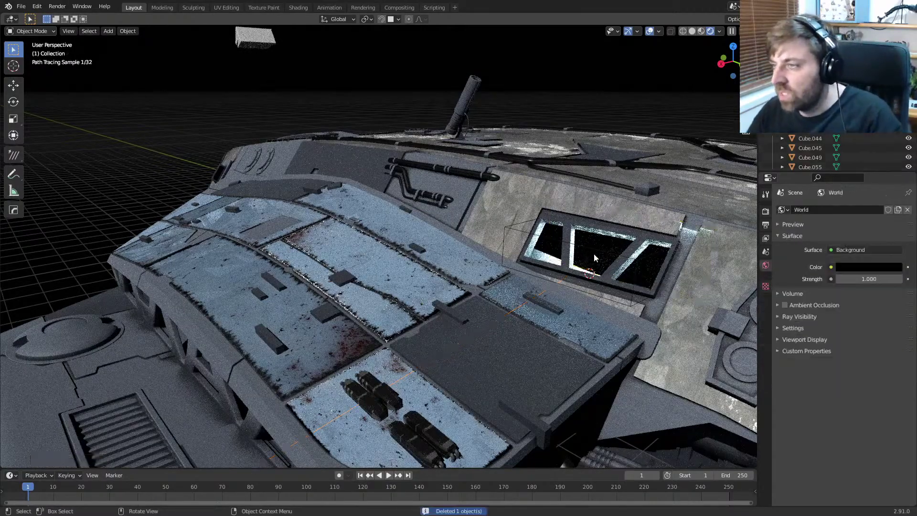
middle_click_drag(598, 266, 591, 274)
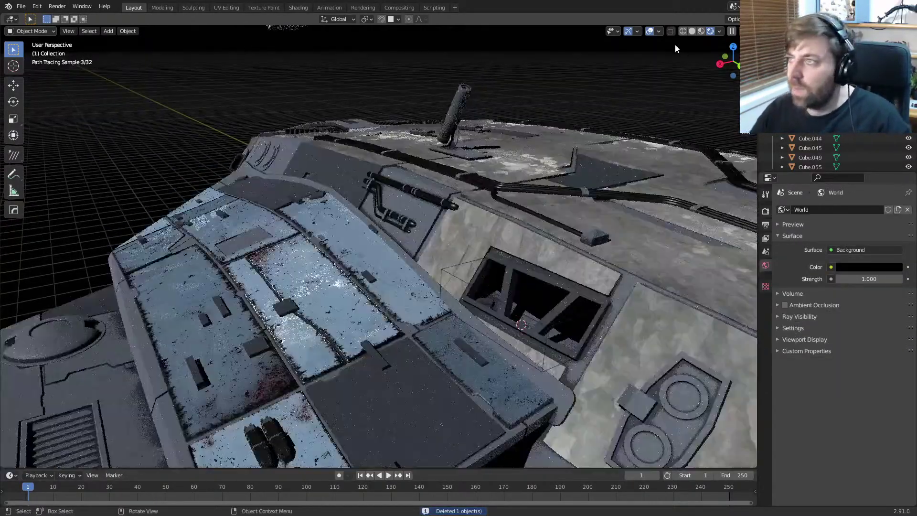
left_click(691, 32)
Step: Add a plane mesh at the window opening and rotate it 90° about the Y axis so it stands upright
mouse_move(506, 313)
middle_mouse_down()
mouse_move(519, 322)
mouse_move(500, 305)
middle_mouse_up()
key("shift+a")
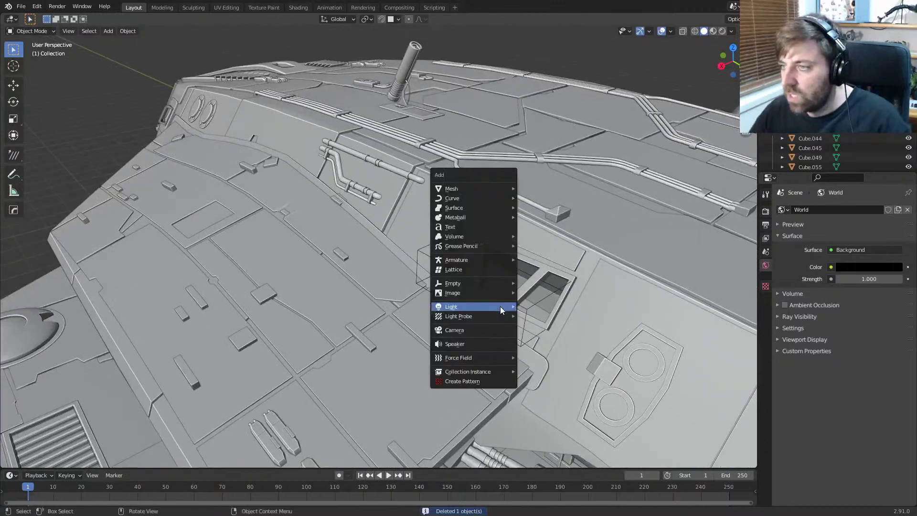
mouse_move(480, 192)
left_click(534, 191)
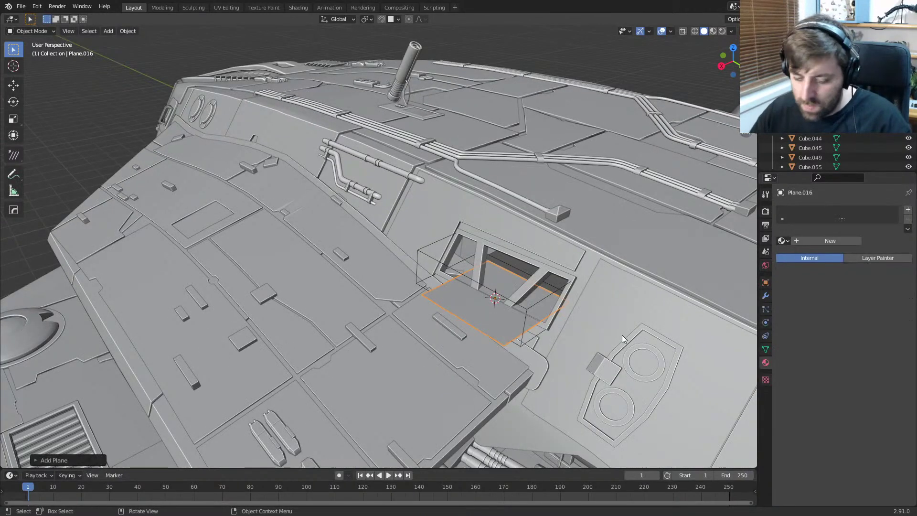
key("x")
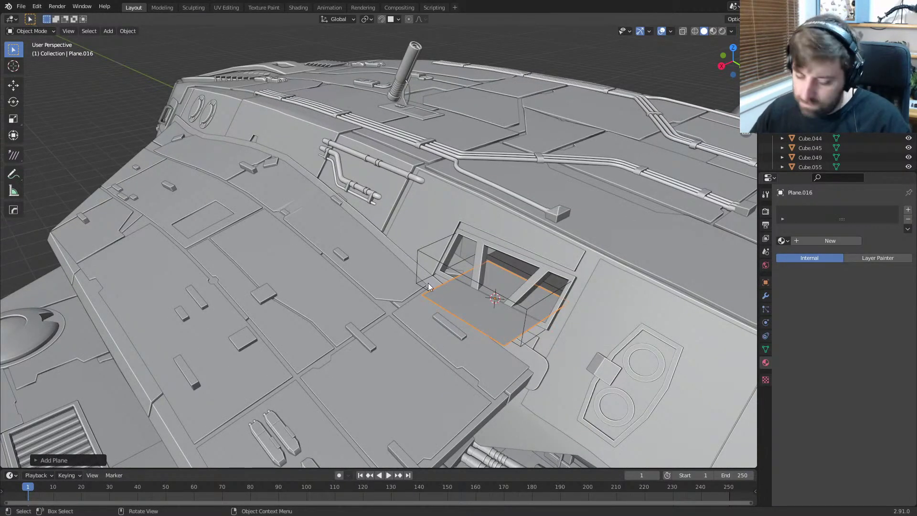
type("rx90")
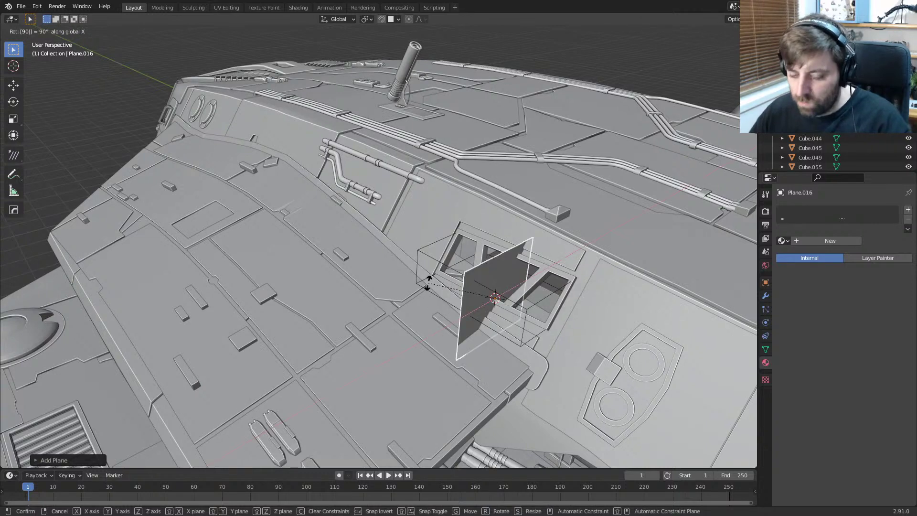
type("y")
key("Return")
Step: Resize the plane's face, set it back behind the window frame and stretch it along Y to fill the opening
key("Tab")
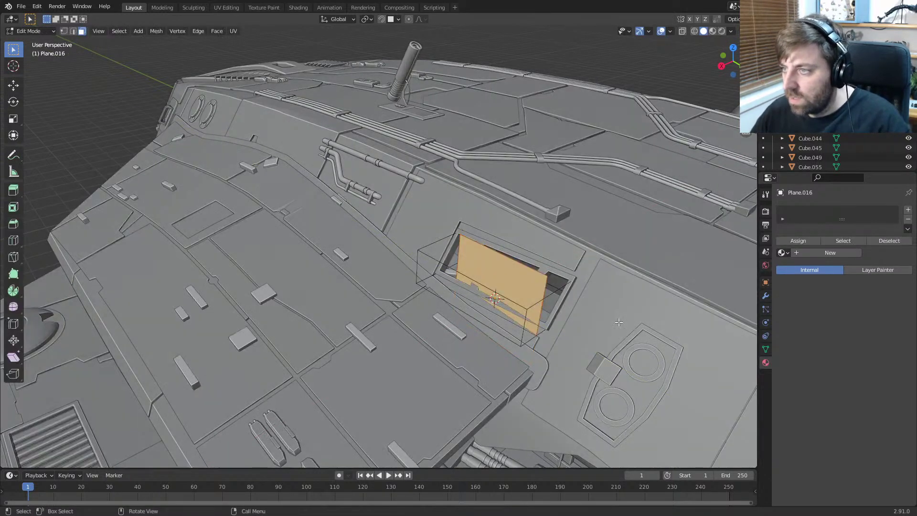
key("s")
left_click(590, 314)
key("g")
key("x")
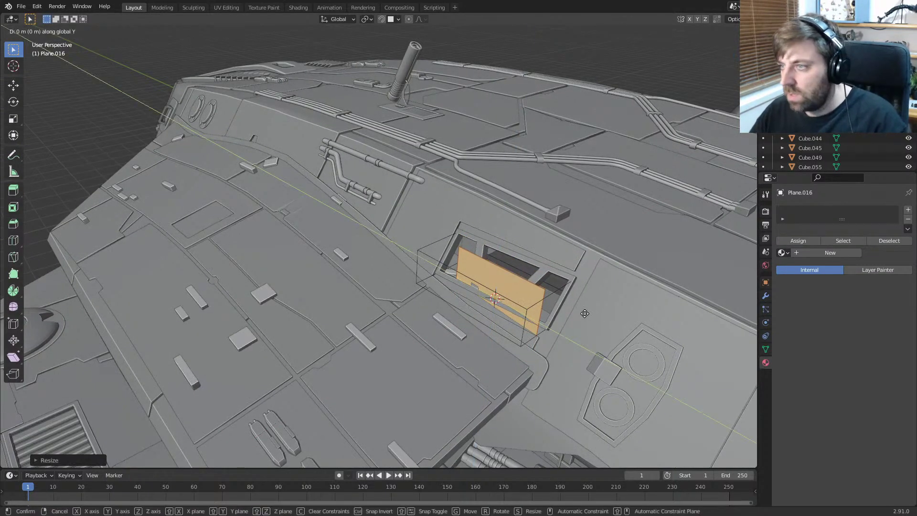
left_click(597, 303)
middle_click_drag(588, 299, 614, 288)
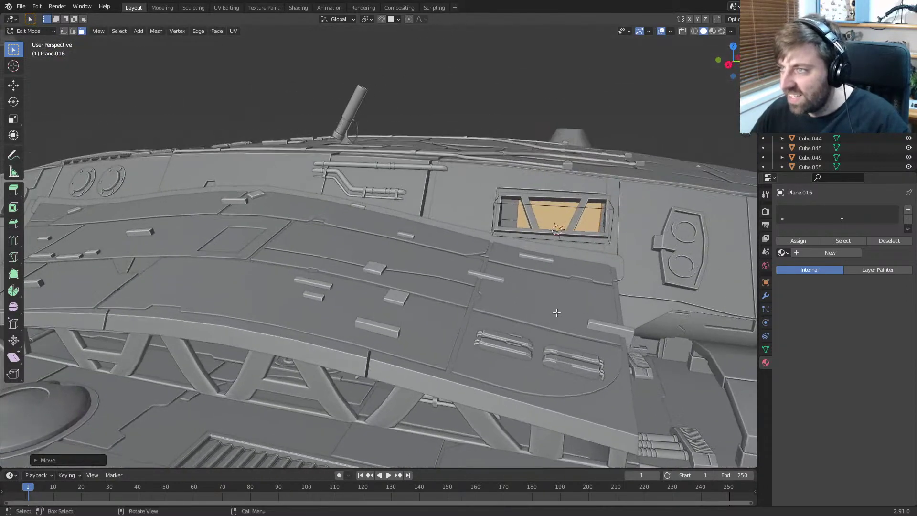
key("s")
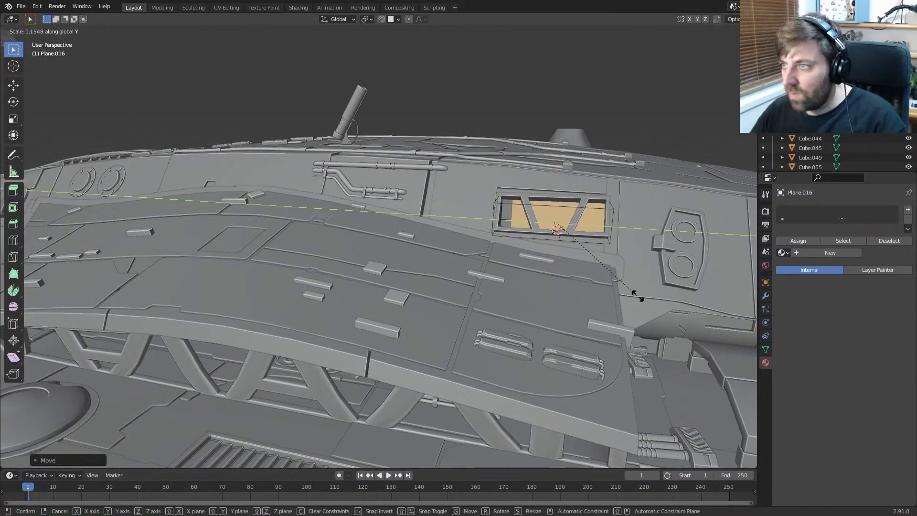
left_click(673, 305)
Step: Give the plane a new material with an Emission surface in a very pale cyan
left_click(829, 253)
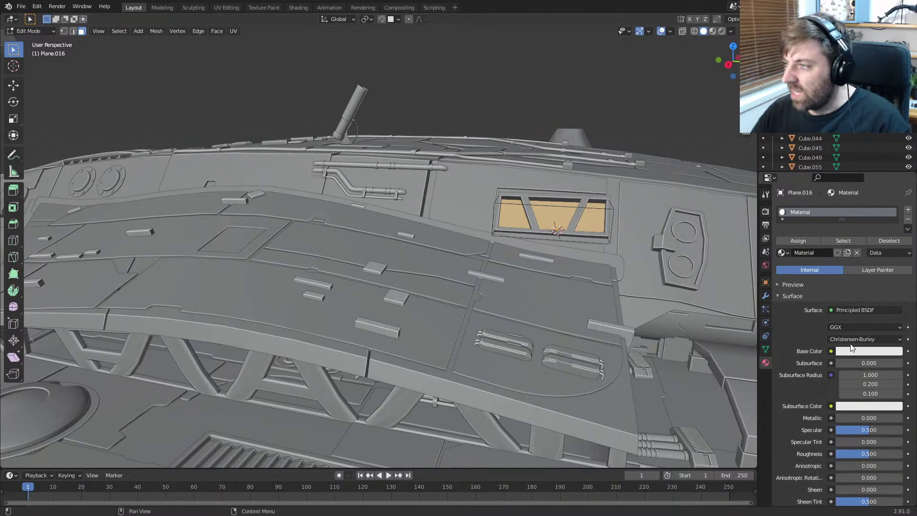
left_click(858, 314)
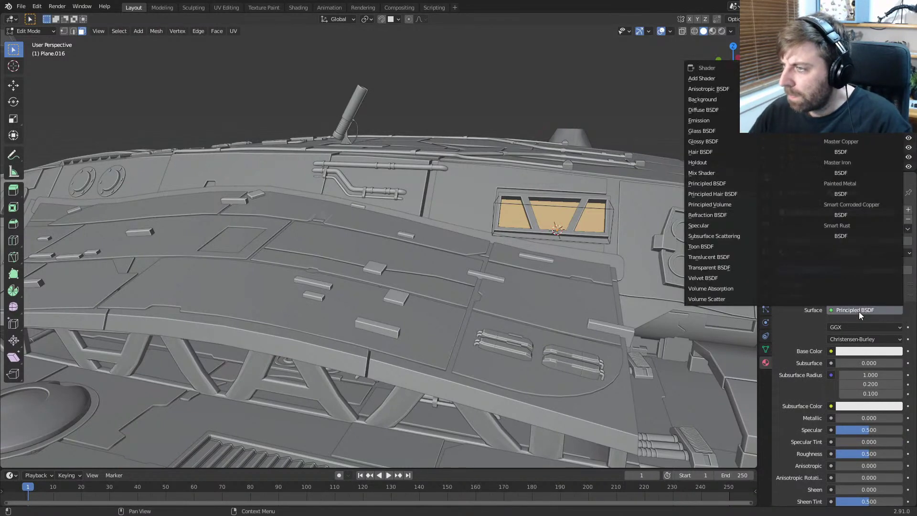
left_click(707, 121)
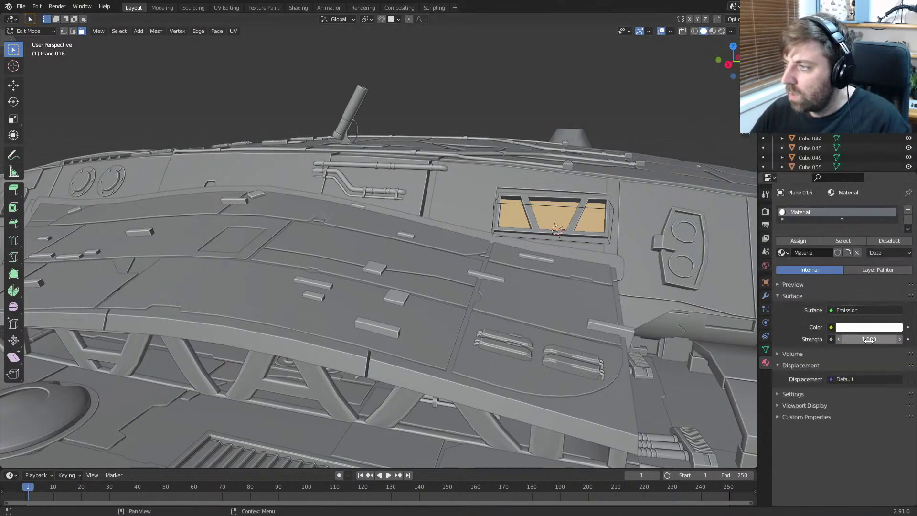
left_click(854, 327)
left_click(852, 222)
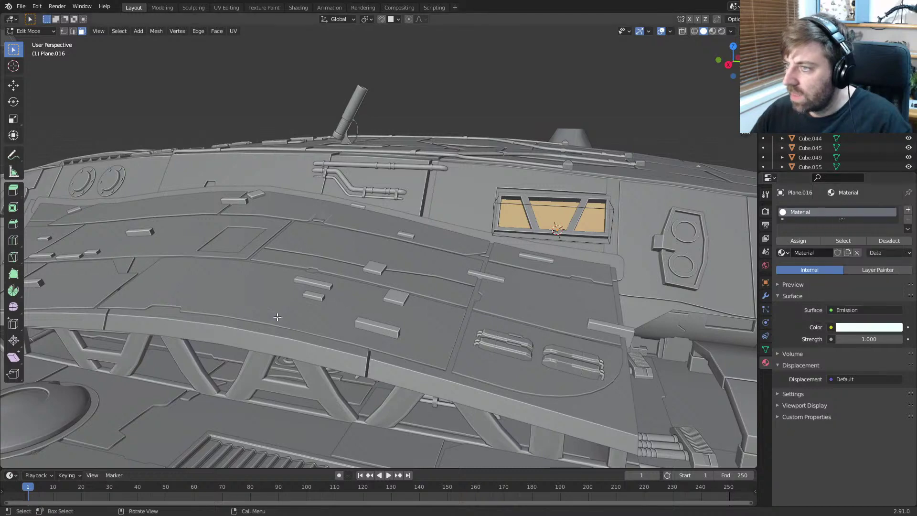
key("Tab")
Step: Show the ship in rendered shading and check the glowing window from the side
left_click(722, 31)
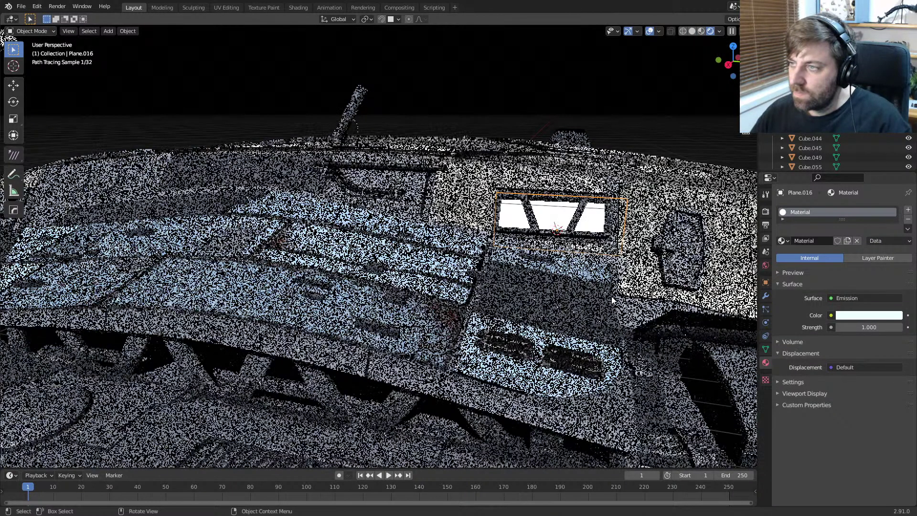
scroll(600, 281, "down", 2)
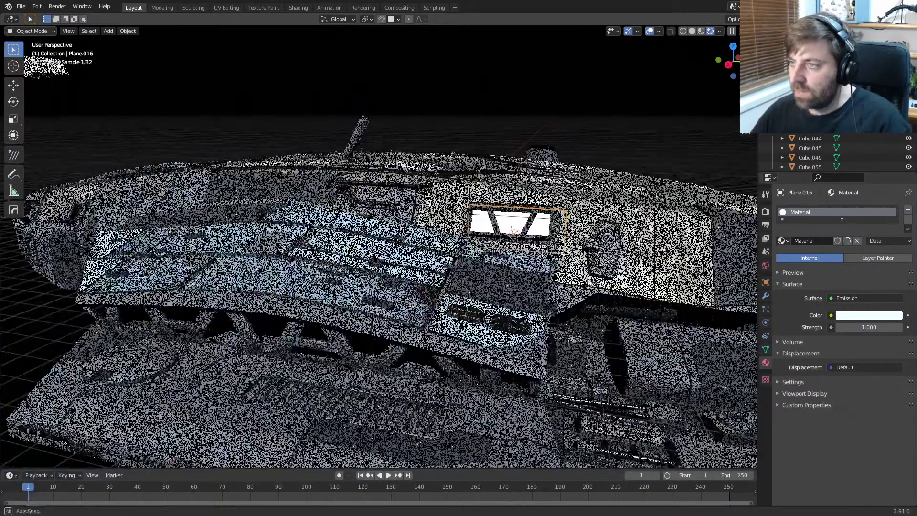
middle_click_drag(599, 281, 564, 277)
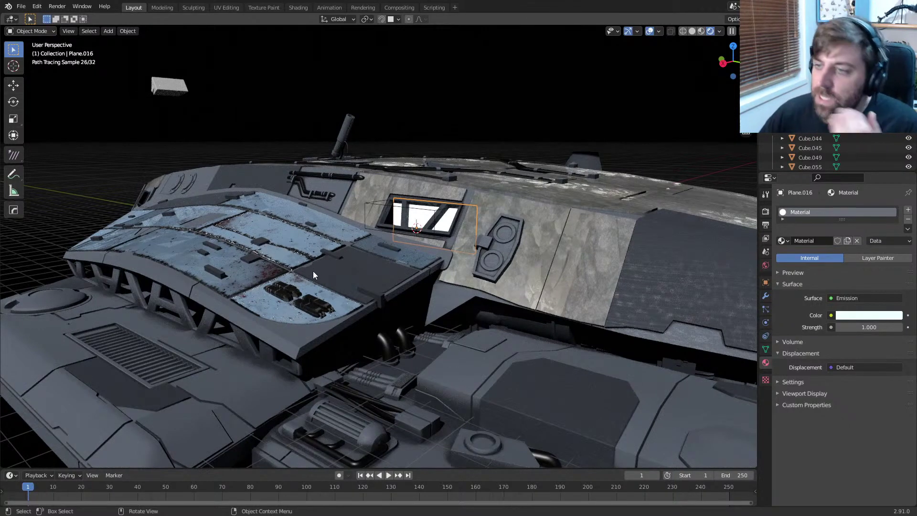
Step: Inspect the materials on the wing panels, side hull plating, main hull and pipe machinery
left_click(243, 273)
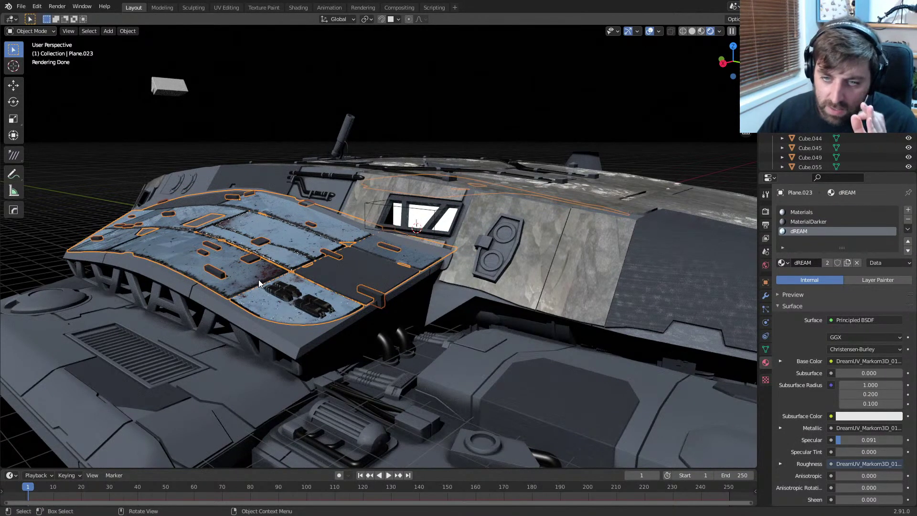
left_click(595, 259)
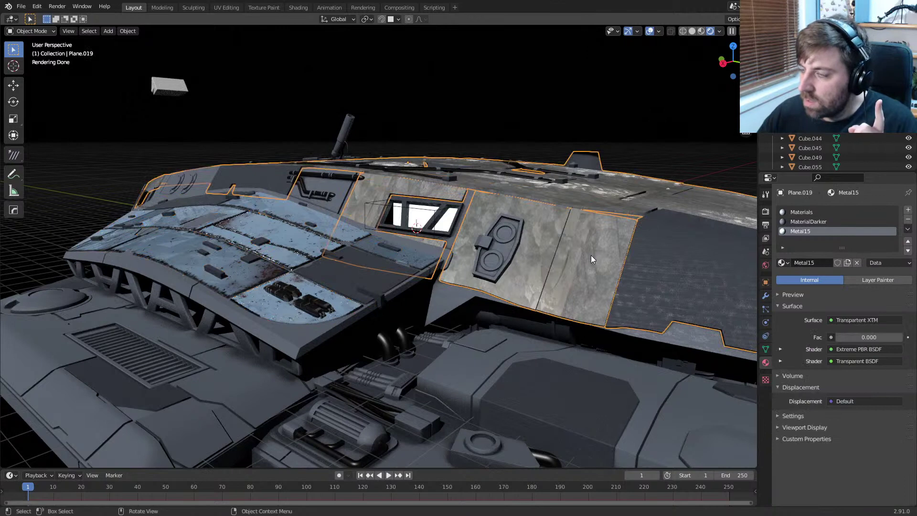
left_click(640, 336)
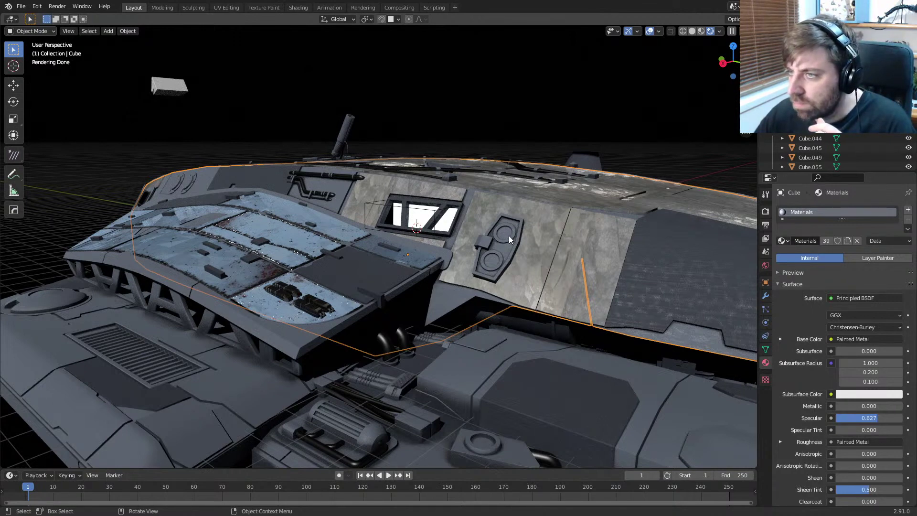
left_click(501, 248)
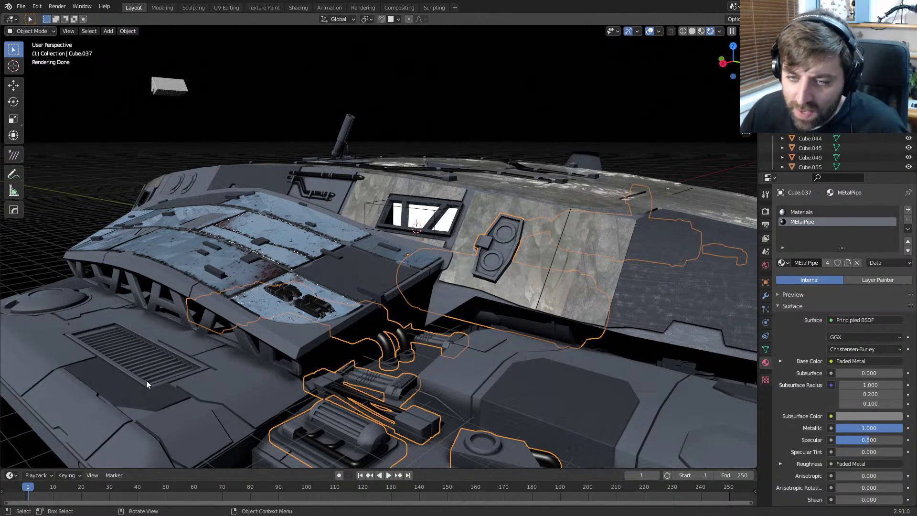
scroll(372, 268, "down", 1)
middle_click_drag(371, 268, 379, 281)
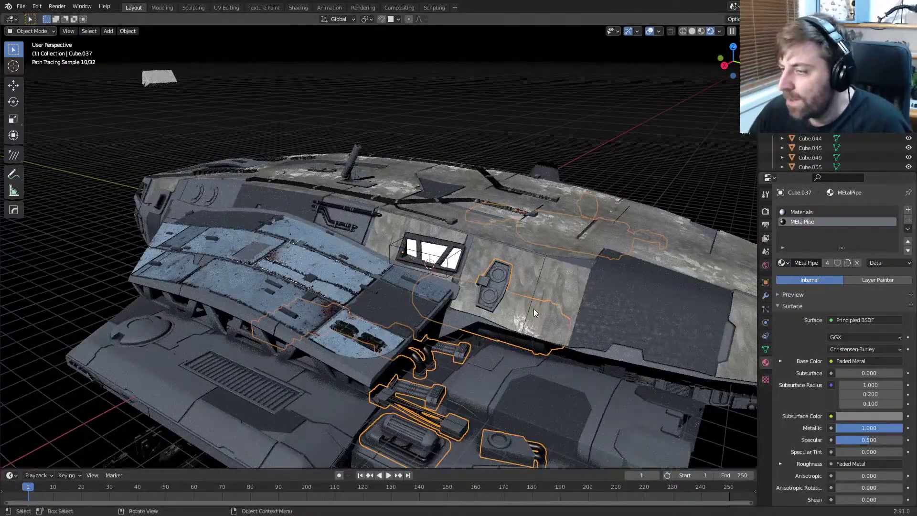
Step: Replace the Metal15 material on the main hull plating with dREAM
left_click(550, 277)
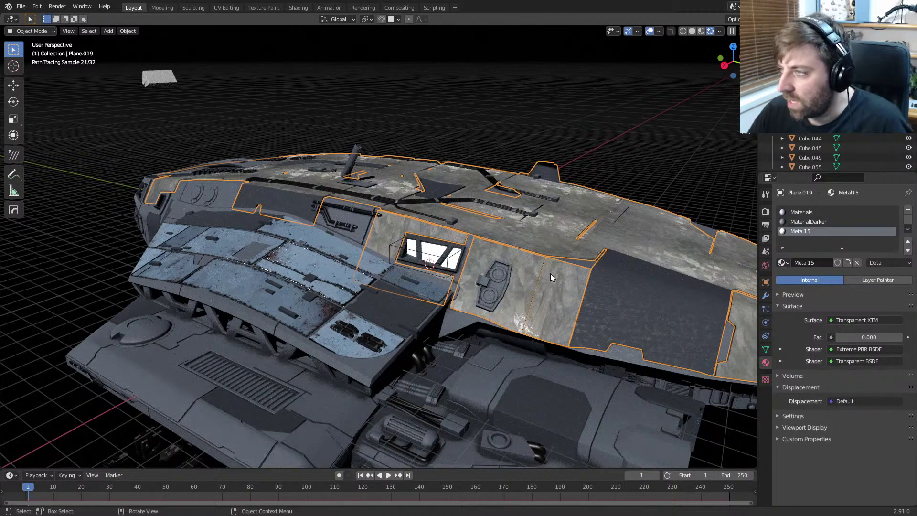
left_click(783, 262)
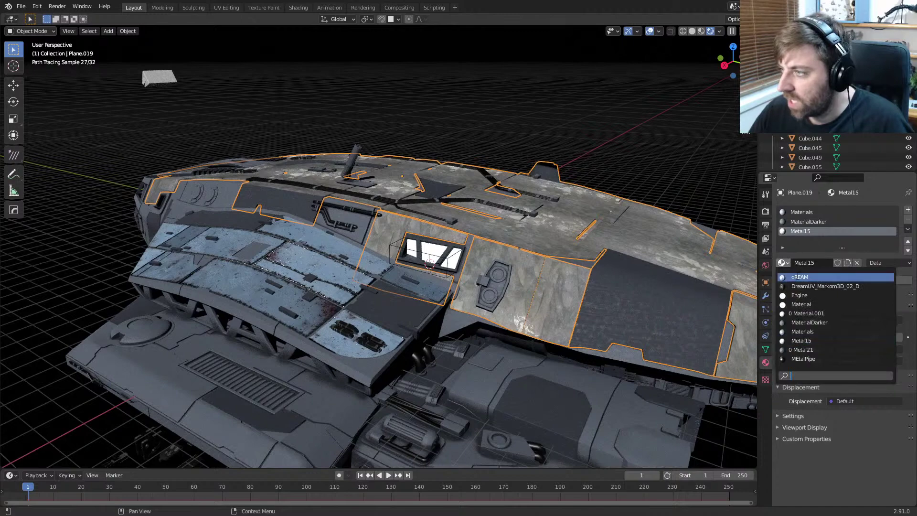
left_click(797, 277)
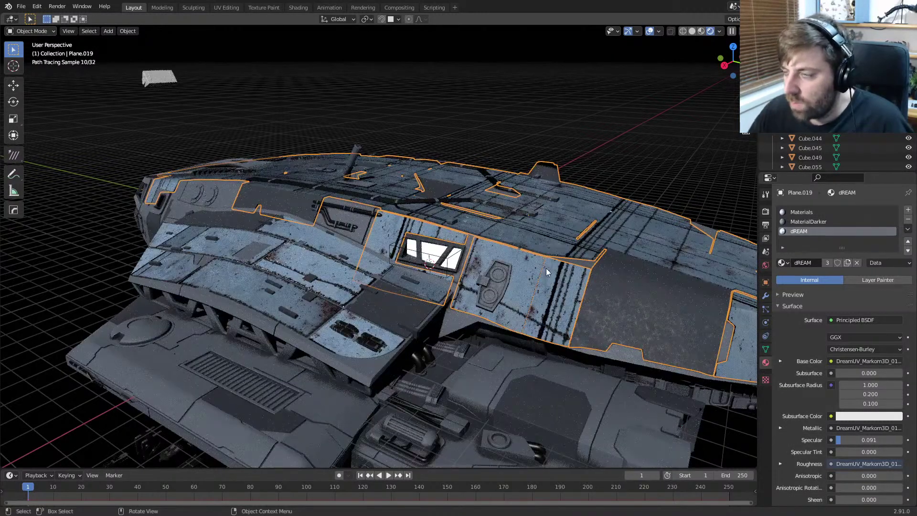
Step: Unwrap all faces of the main hull plating with the DreamUV HotSpot tool
key("Tab")
key("a")
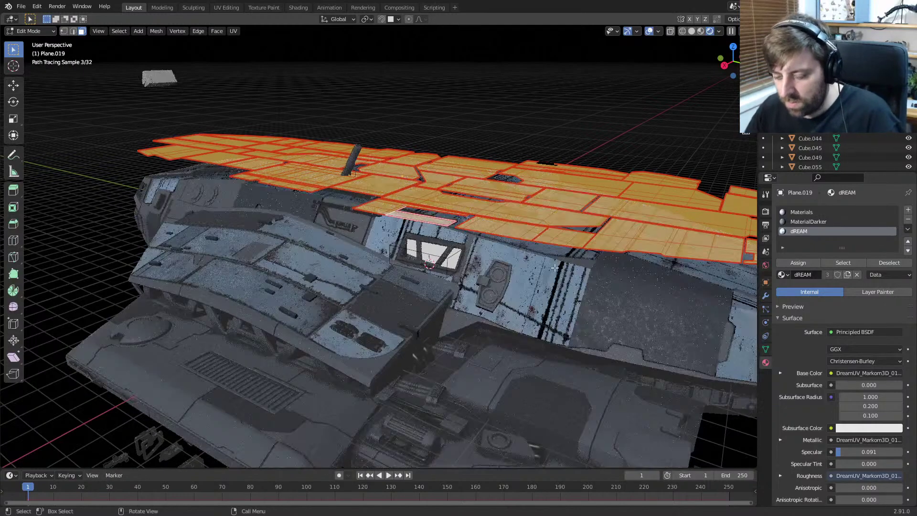
key("n")
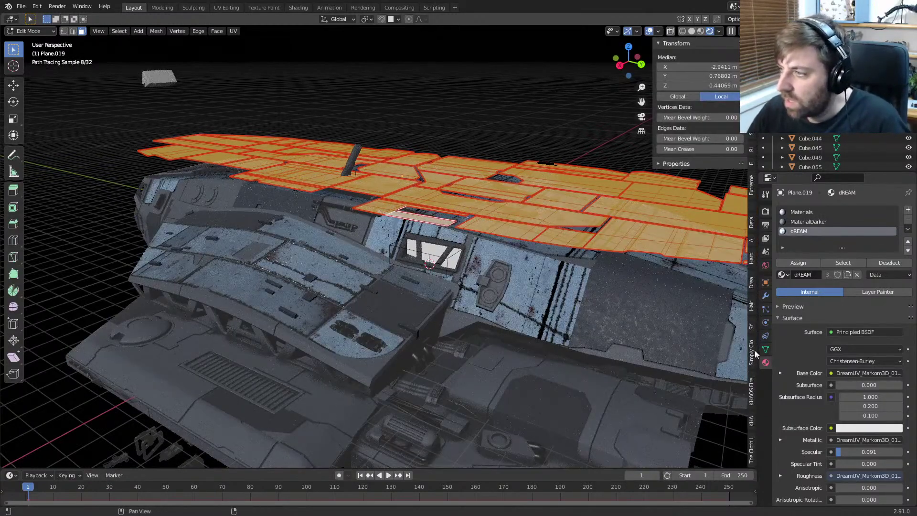
left_click(752, 286)
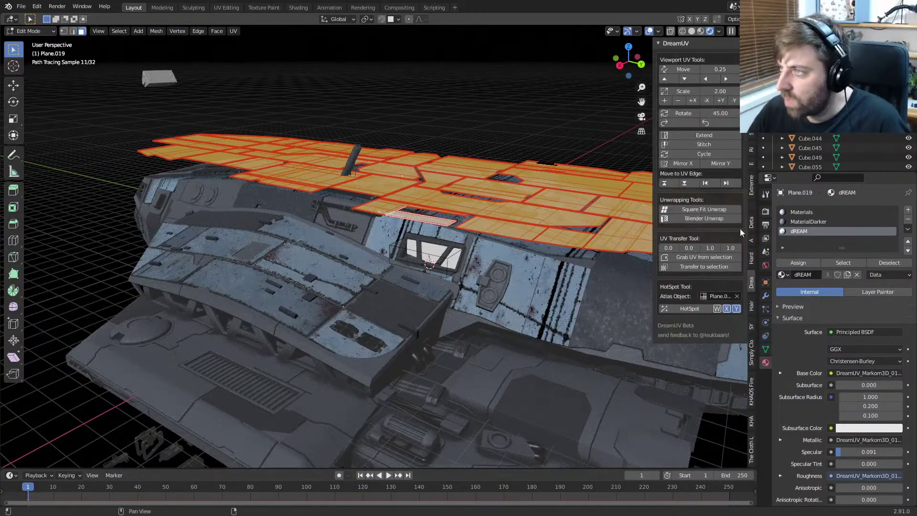
left_click(687, 308)
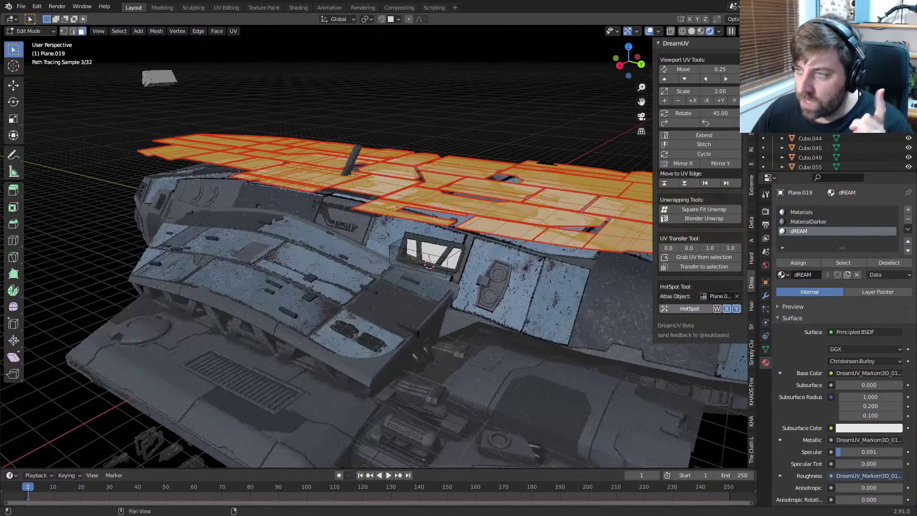
key("Tab")
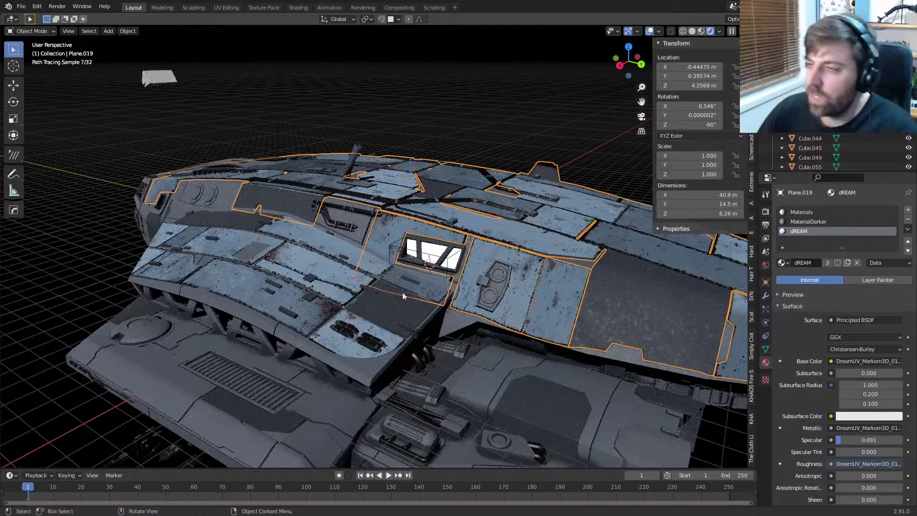
Step: Select the side engine housing's faces that use Materials, leaving out those assigned to Engine and MaterialDarker
middle_click_drag(402, 291, 362, 268)
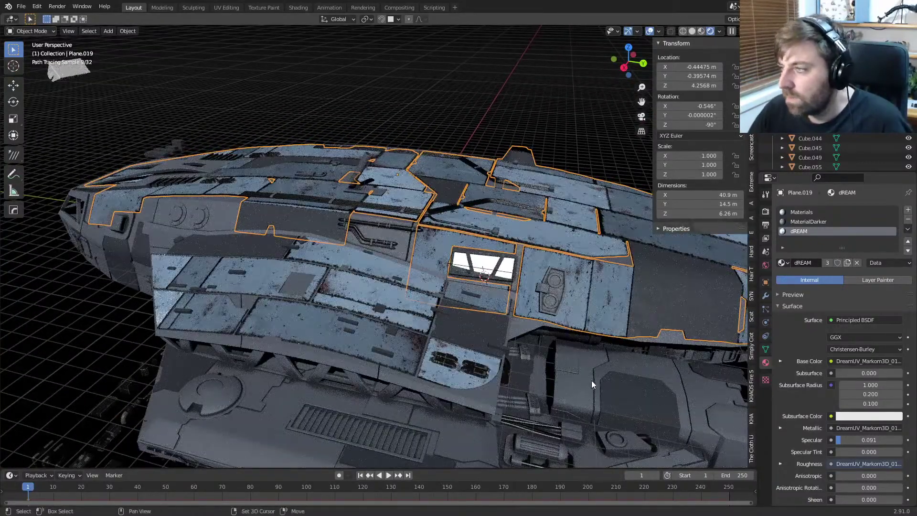
middle_click_drag(591, 380, 499, 341, "shift")
left_click(471, 339)
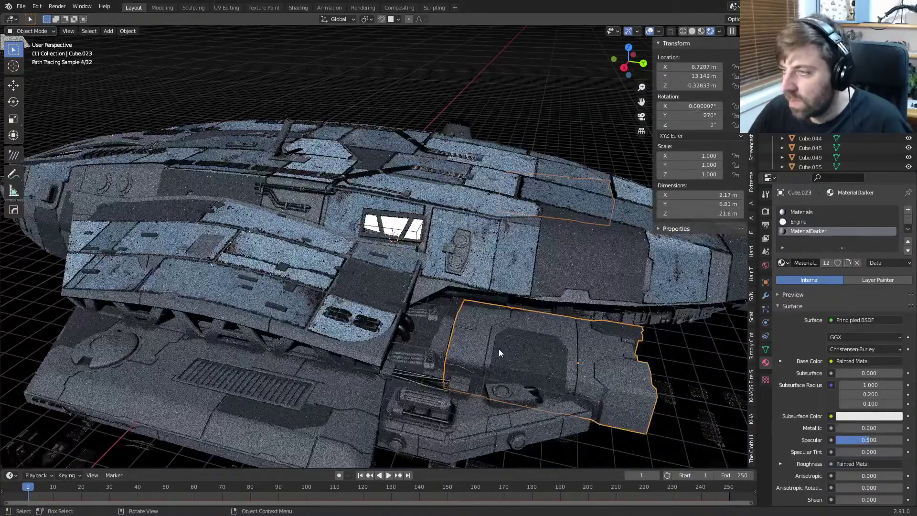
key("Tab")
key("Tab")
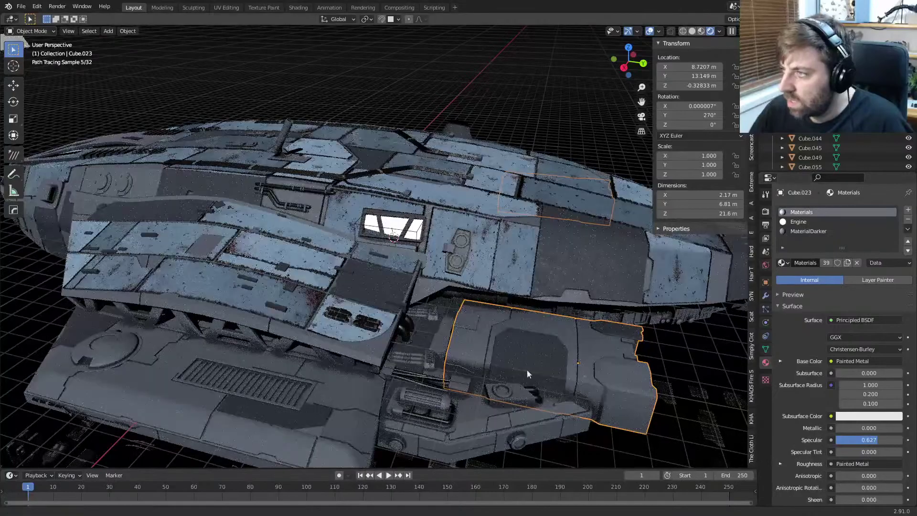
middle_click_drag(527, 374, 461, 362, "shift")
key("Tab")
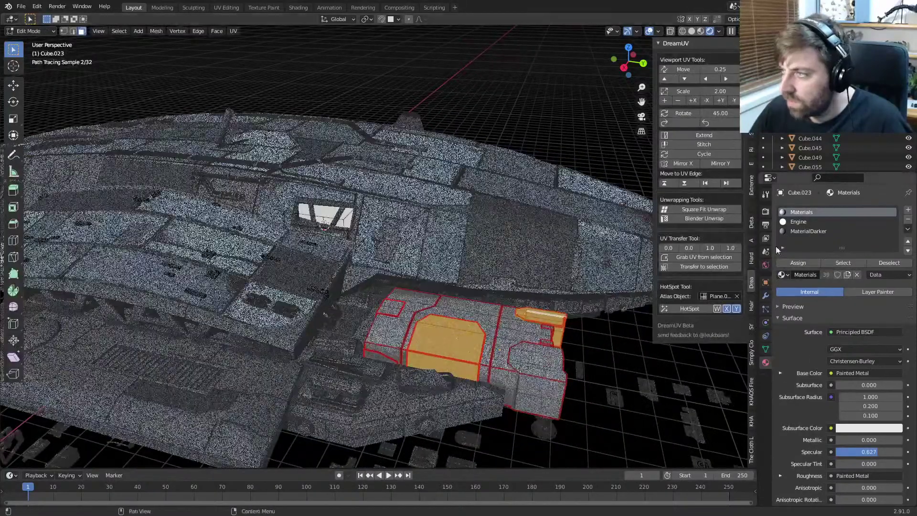
left_click(839, 262)
left_click(818, 222)
left_click(881, 263)
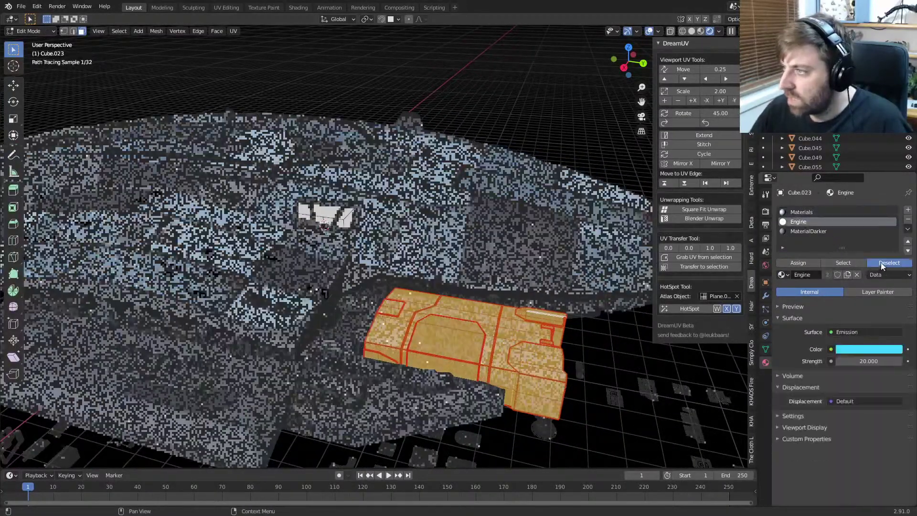
left_click(812, 231)
left_click(887, 266)
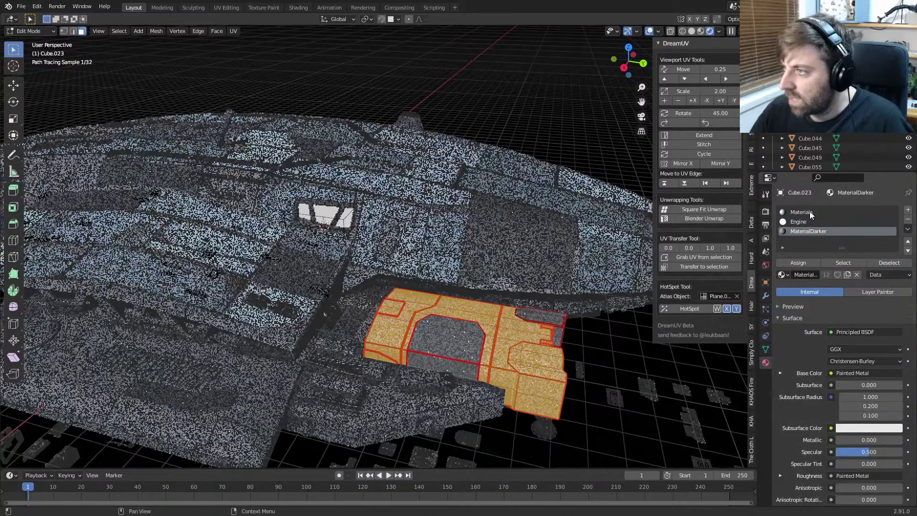
Step: Swap the engine housing's Materials slot to dREAM and try a HotSpot unwrap on the selected faces
left_click(809, 211)
left_click(783, 275)
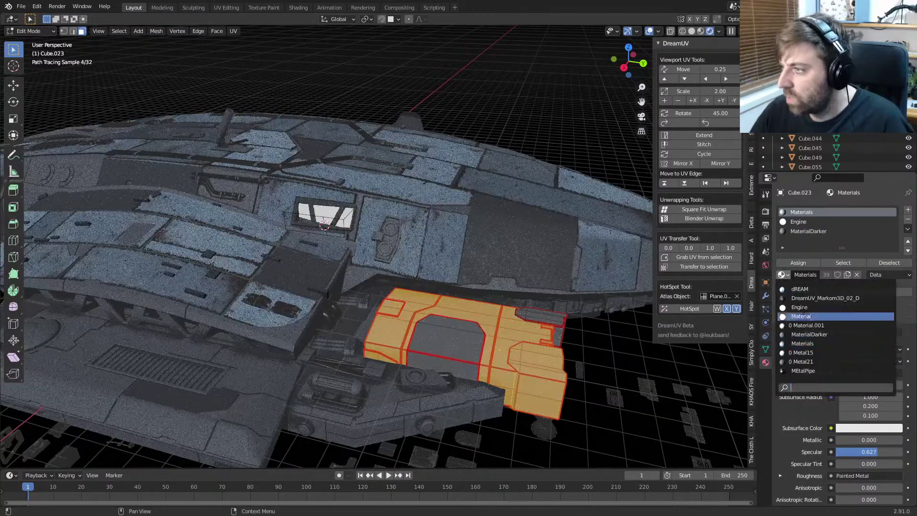
left_click(799, 289)
left_click(688, 308)
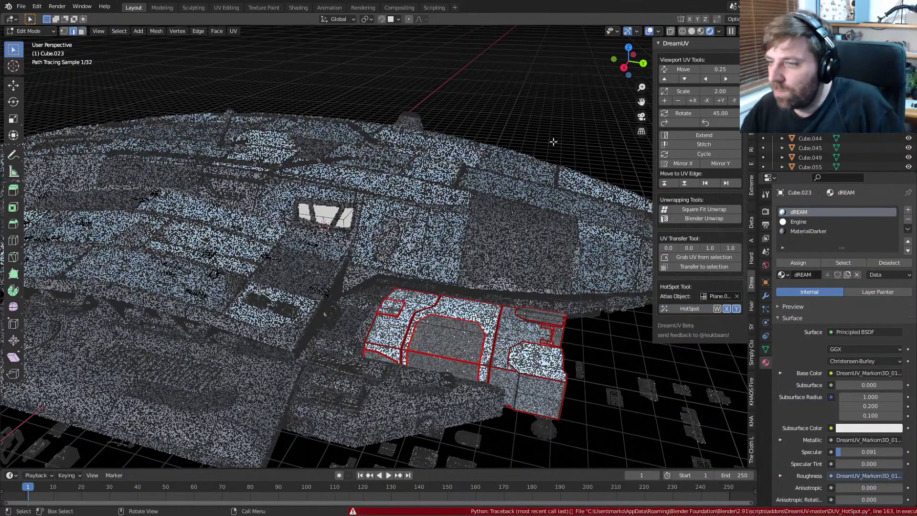
Step: Save the ship file and redo the HotSpot unwrap on the engine housing's dREAM faces
key("Tab")
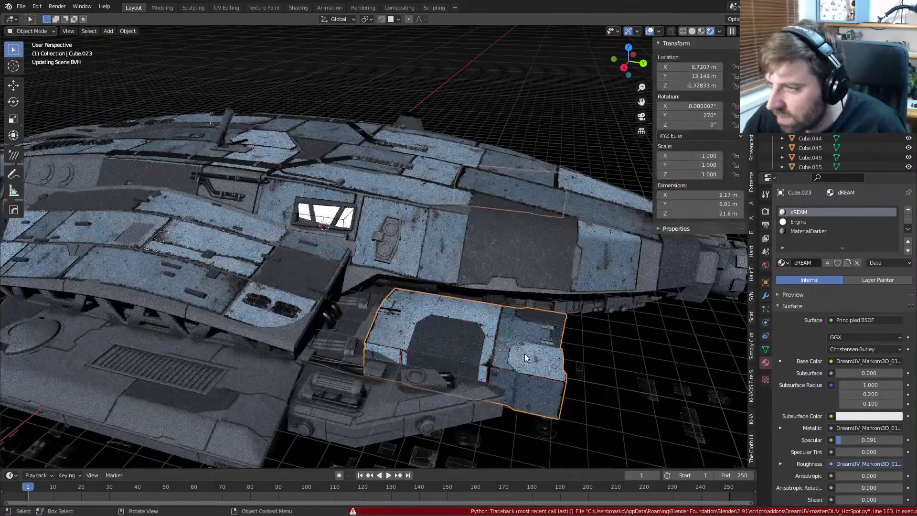
key("Tab")
key("ctrl+s")
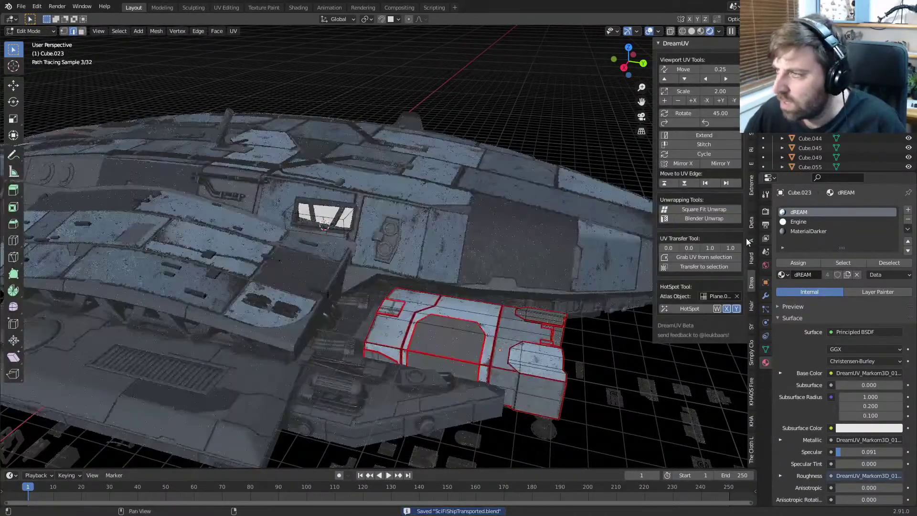
left_click(839, 265)
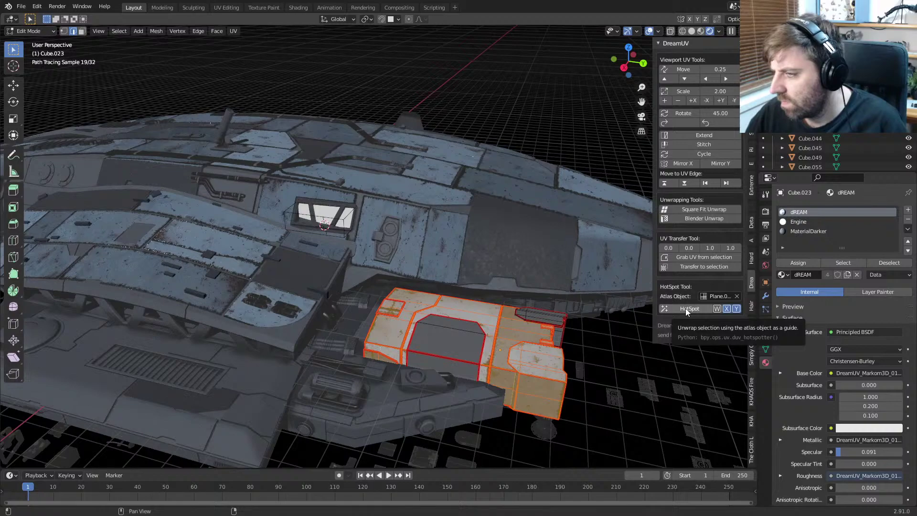
key("Tab")
middle_click_drag(445, 336, 403, 335)
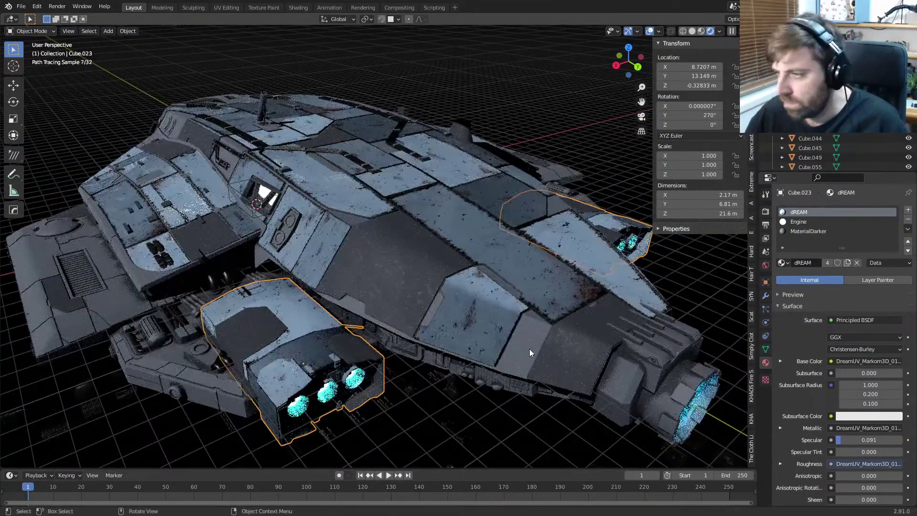
Step: Unwrap the faces of the lower wing plating beside the engine with the DreamUV HotSpot tool
middle_click_drag(239, 344, 159, 310)
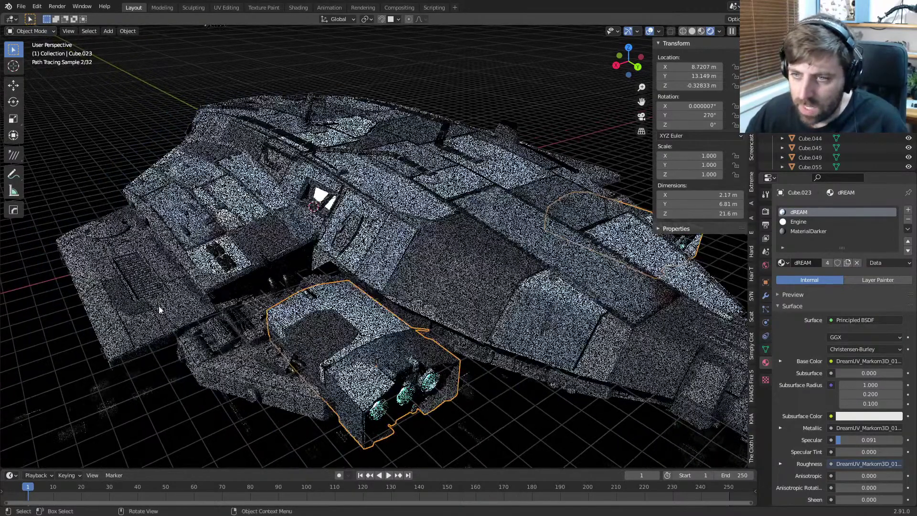
left_click(165, 304)
key("Tab")
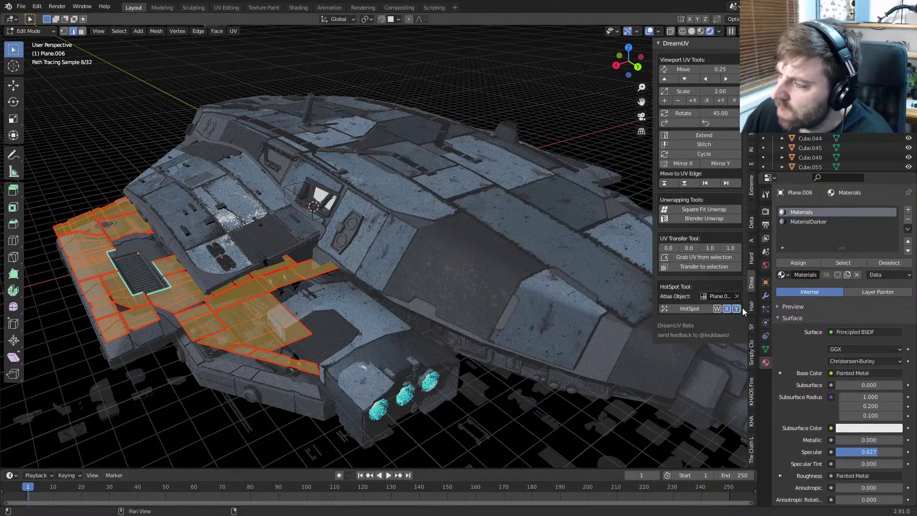
left_click(662, 310)
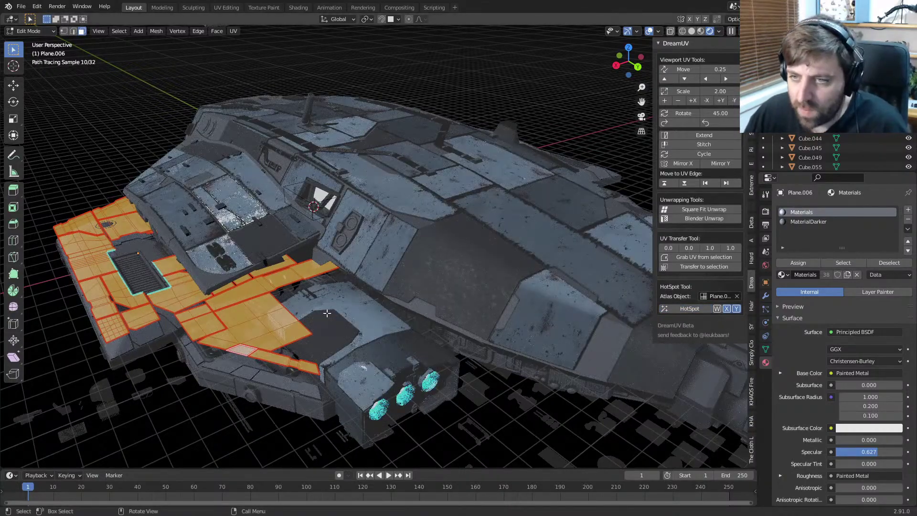
key("Tab")
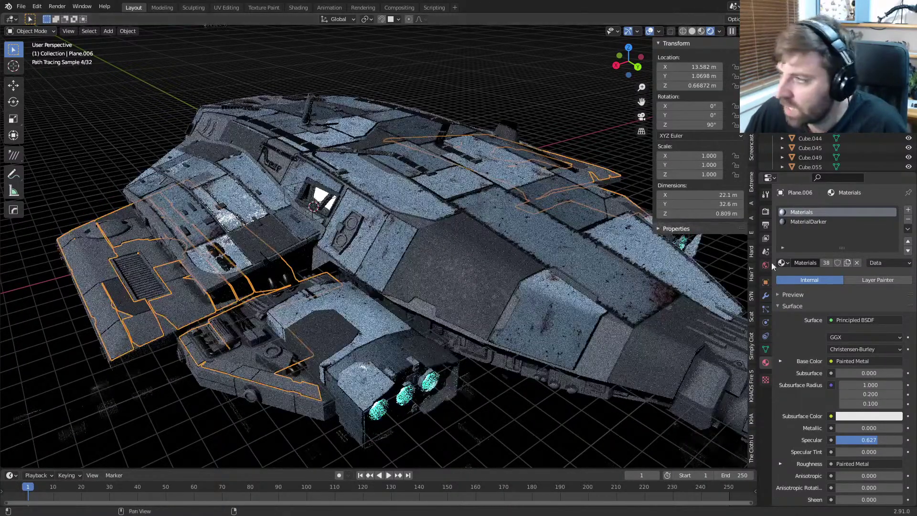
Step: Replace the lower wing plating's Materials slot with the dREAM material
left_click(781, 263)
left_click(793, 279)
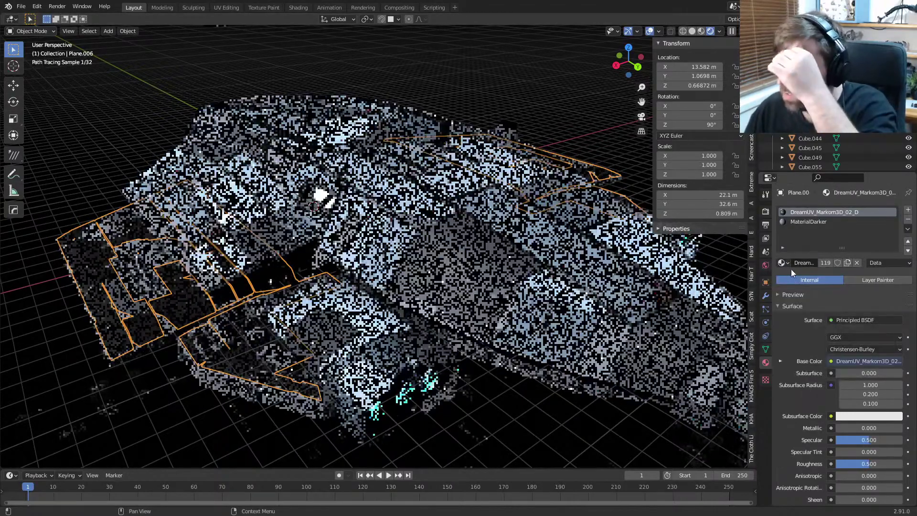
left_click(784, 263)
left_click(800, 277)
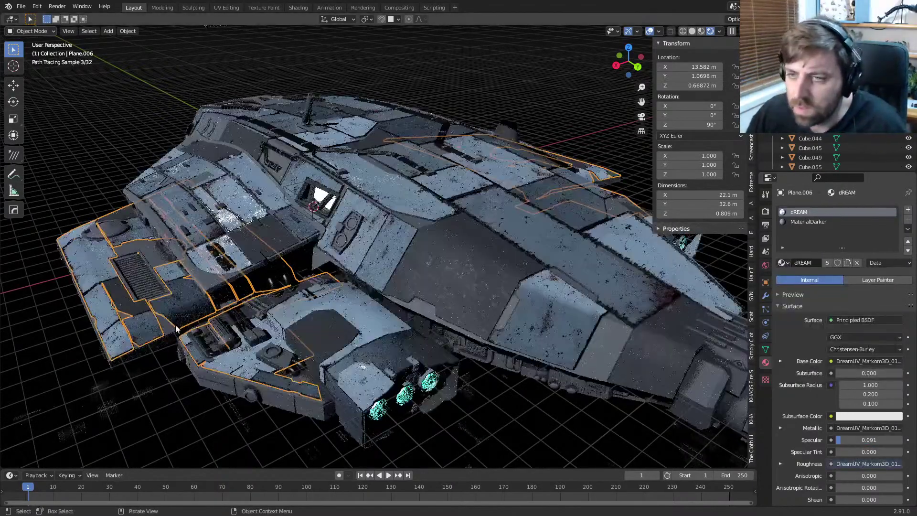
middle_click_drag(181, 337, 243, 330)
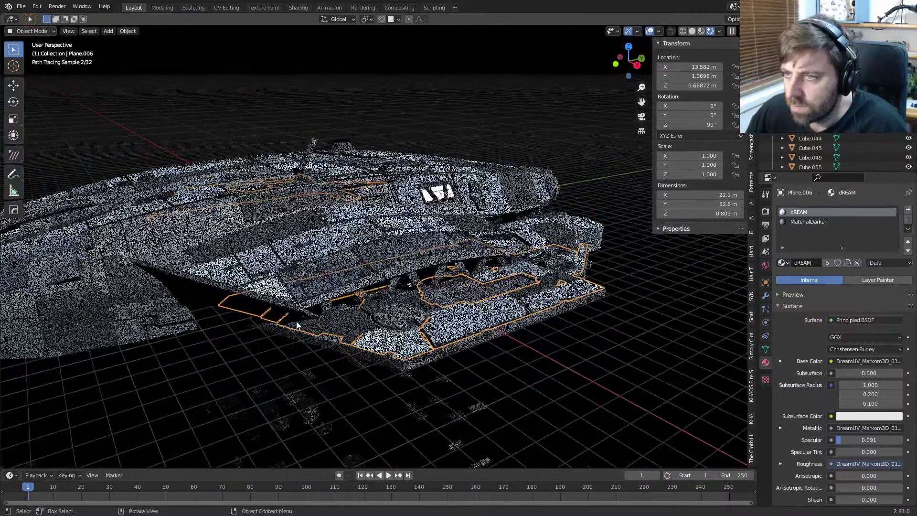
Step: Swap the Materials slot of the lower hull side plating to dREAM
left_click(90, 327)
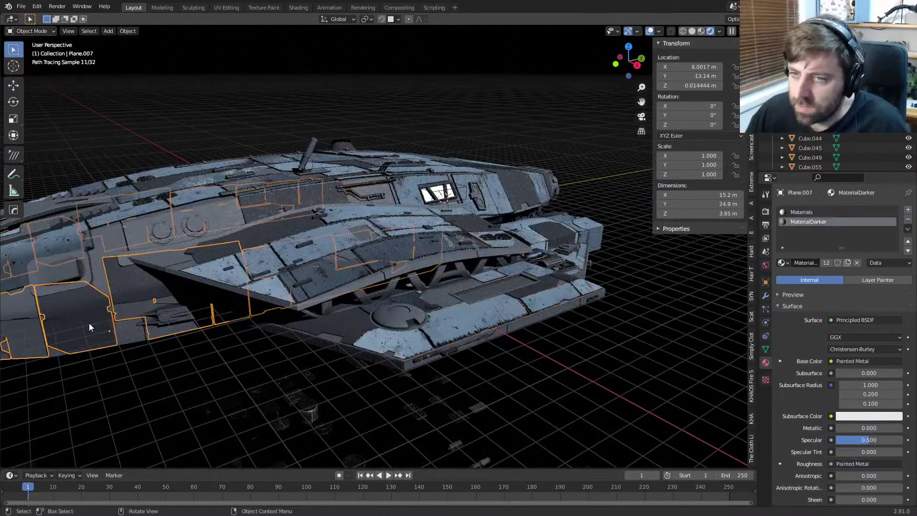
left_click(797, 212)
left_click(783, 262)
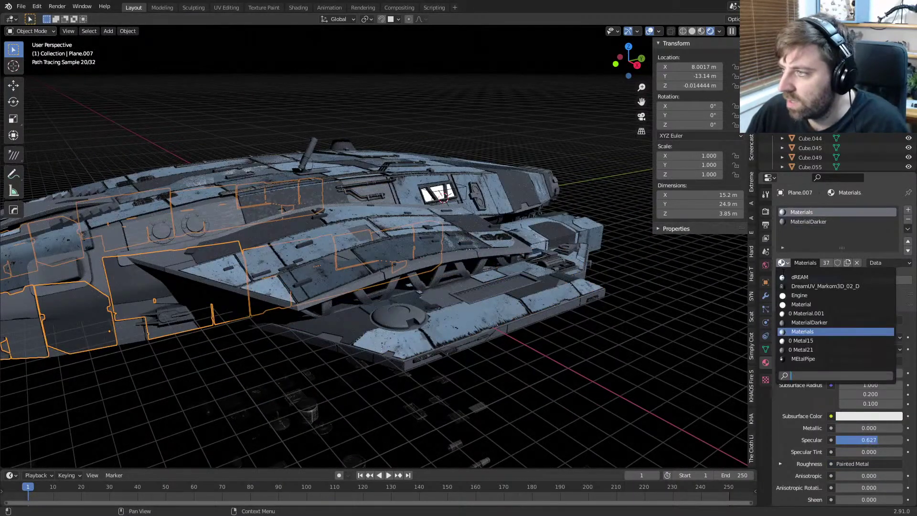
left_click(794, 277)
Step: Unwrap all faces of the lower hull side plating with the DreamUV HotSpot tool
key("Tab")
key("a")
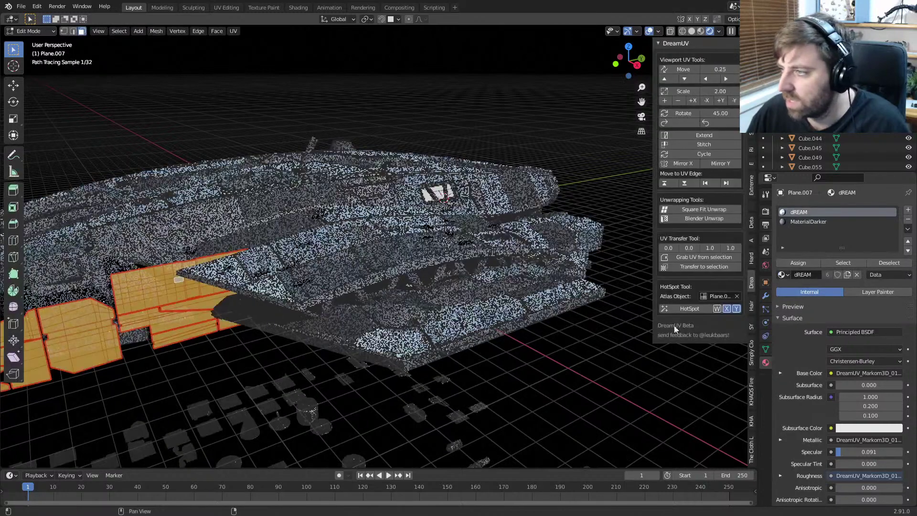
left_click(686, 312)
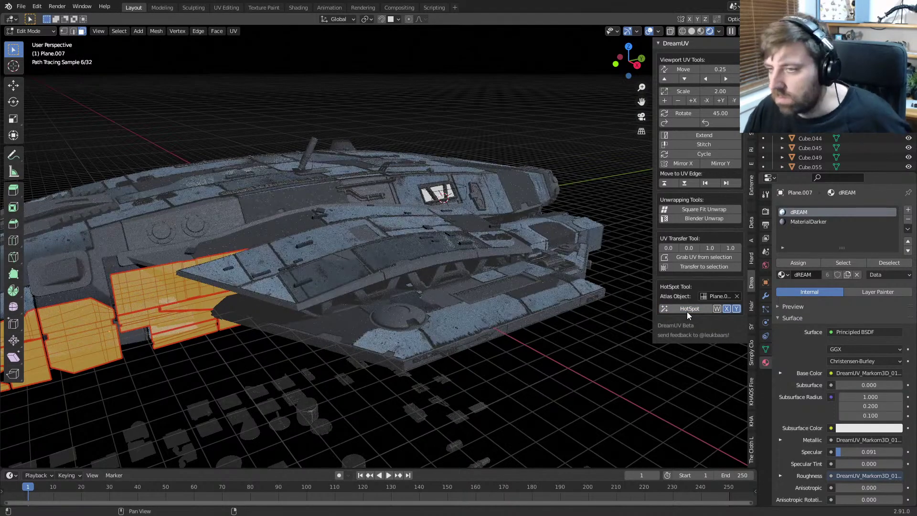
key("Tab")
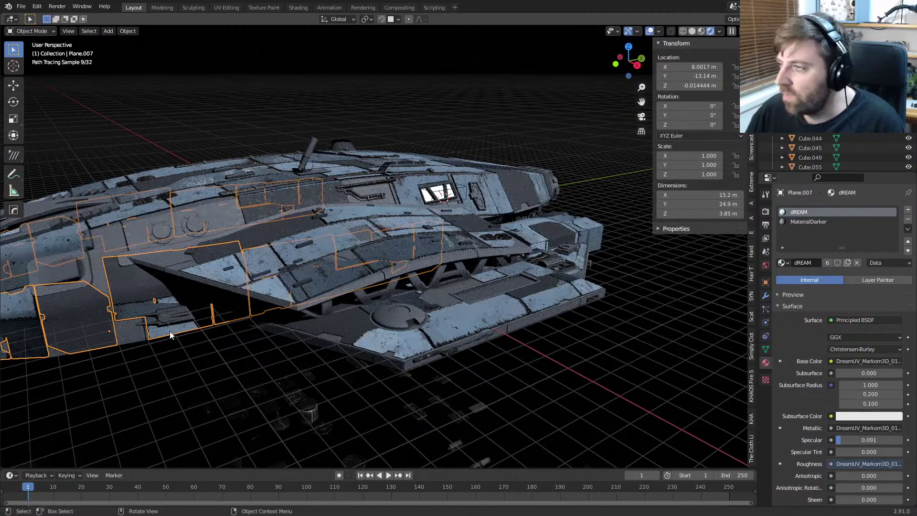
Step: Select the lower nose plating below the cockpit windows and brighten the world background color from black to grey
mouse_move(176, 322)
middle_mouse_down()
mouse_move(270, 318)
mouse_move(171, 350)
middle_mouse_up()
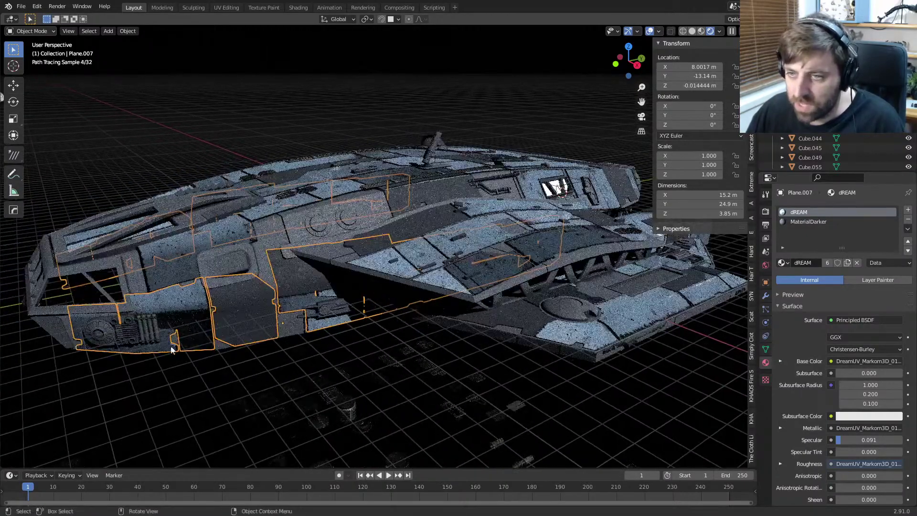
scroll(231, 336, "up", 4)
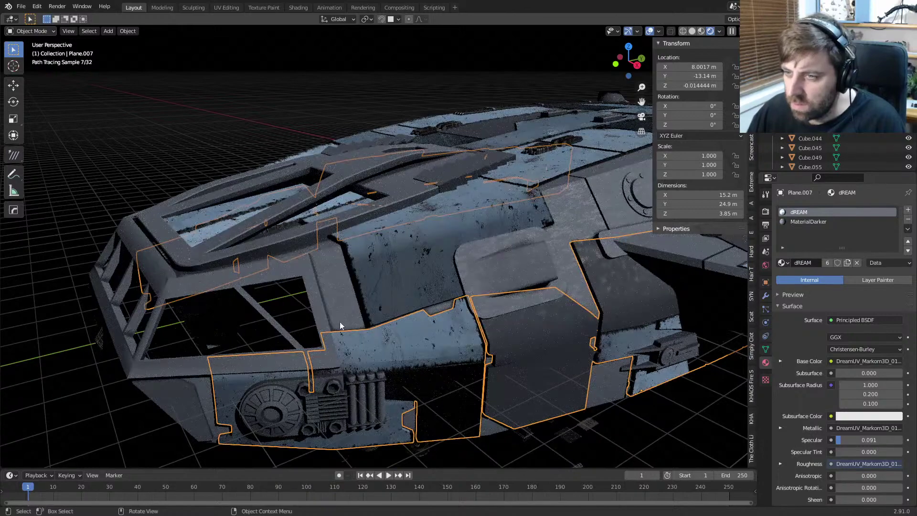
middle_click_drag(340, 321, 346, 214)
left_click(349, 213)
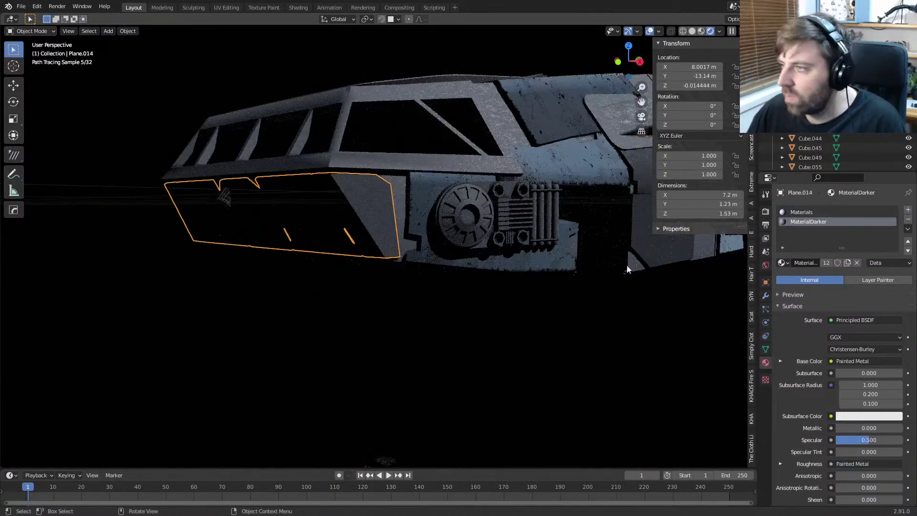
left_click(765, 265)
left_click(861, 267)
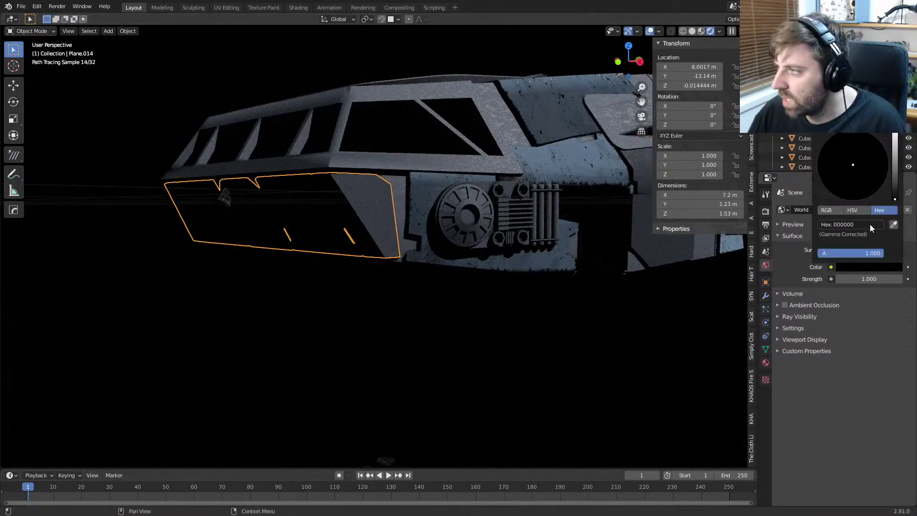
left_click(895, 164)
Step: Unwrap all faces of the lower nose plating with the DreamUV HotSpot tool and replace its Materials slot with dREAM
key("Tab")
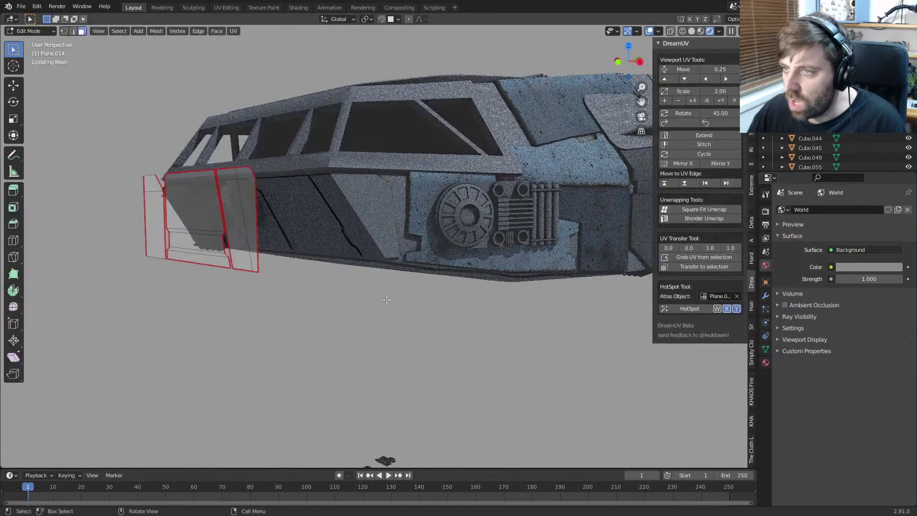
key("a")
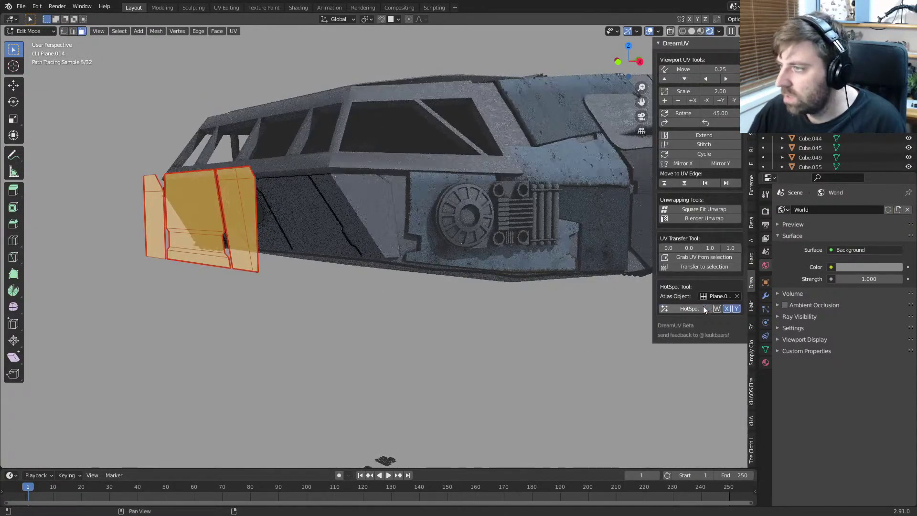
left_click(703, 306)
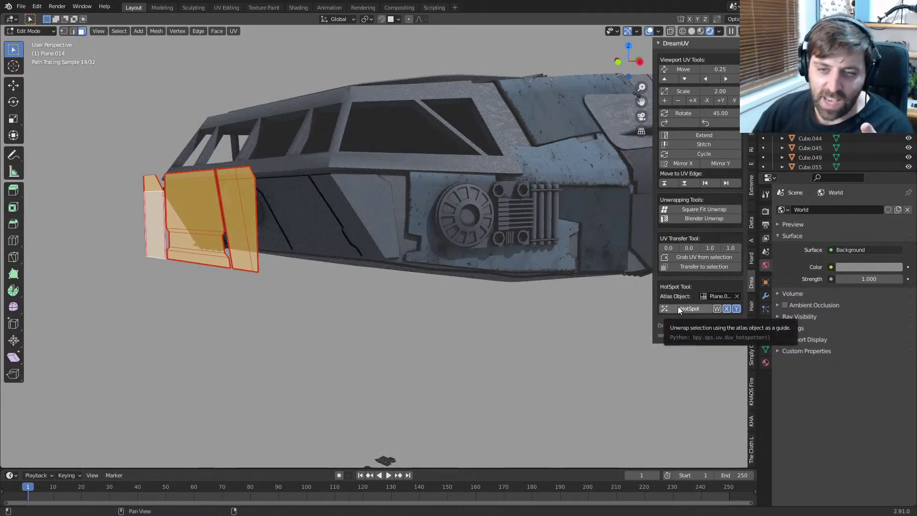
key("Tab")
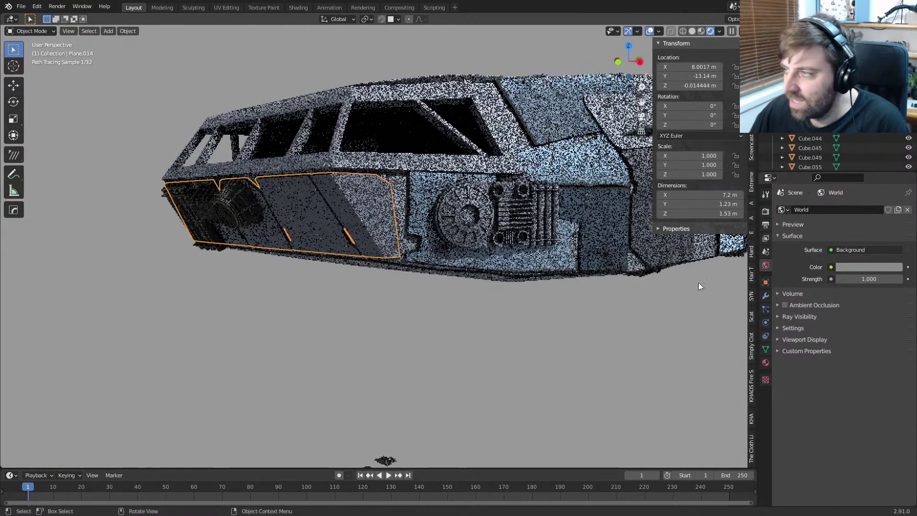
left_click(766, 362)
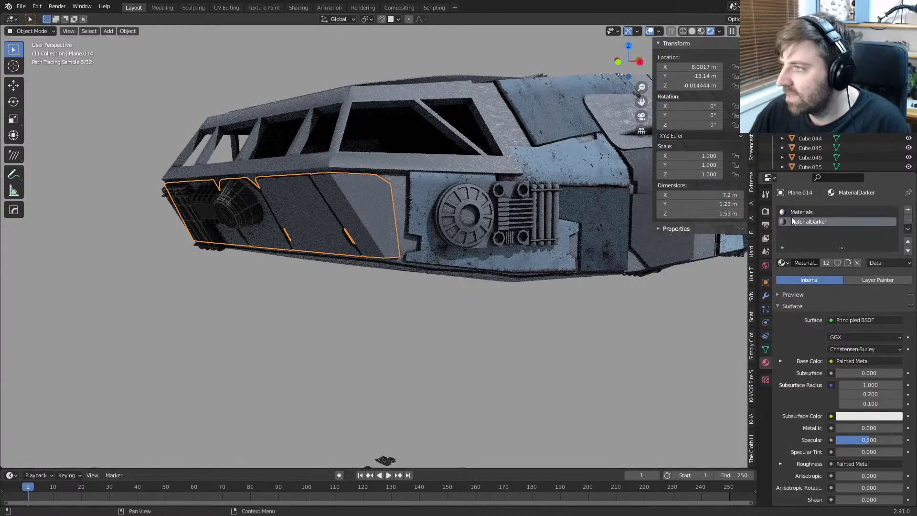
left_click(783, 262)
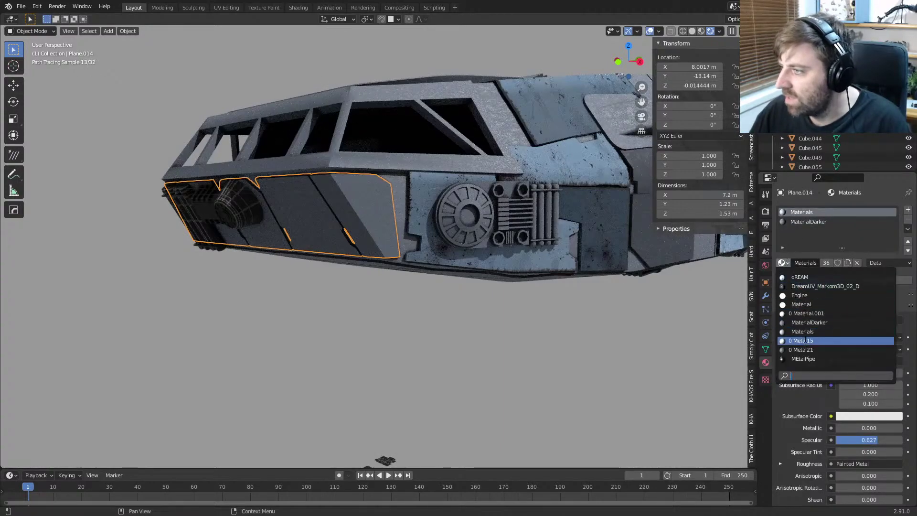
left_click(812, 277)
Step: Rerun the HotSpot unwrap on the lower nose plating with the dREAM material applied
scroll(334, 244, "up", 3)
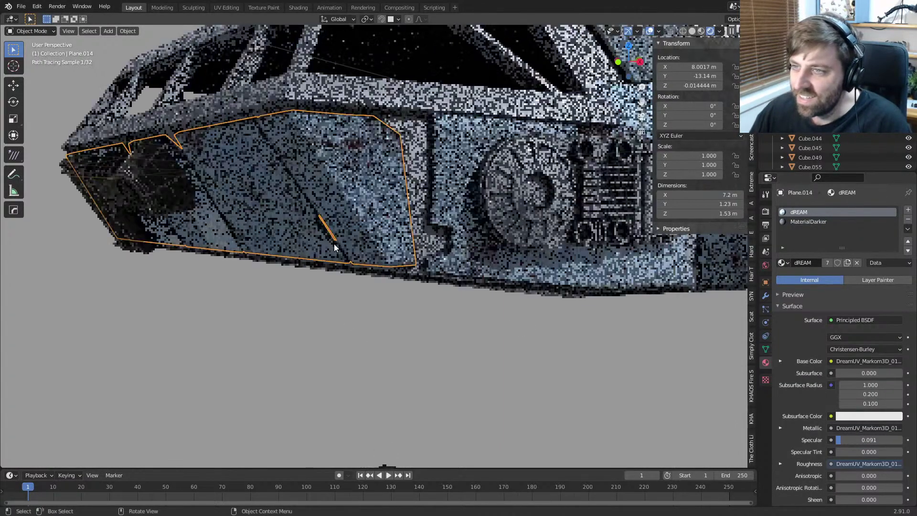
key("Tab")
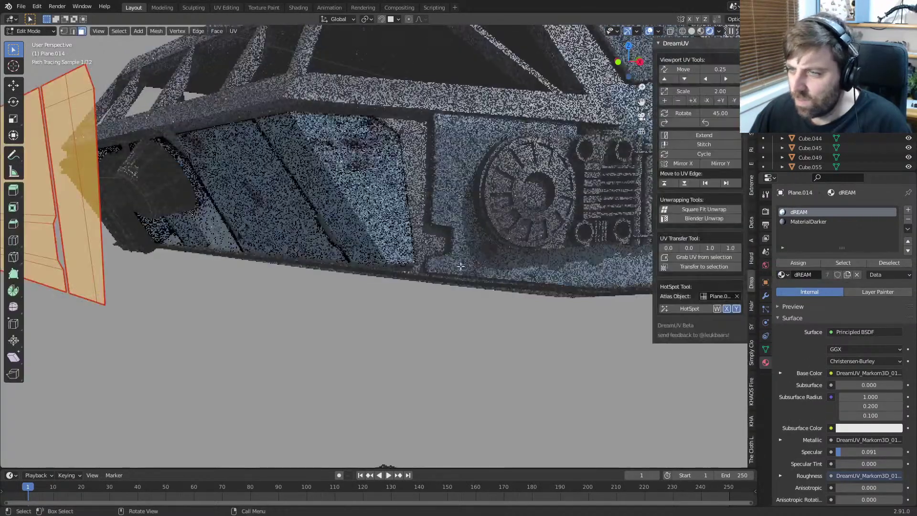
left_click(689, 308)
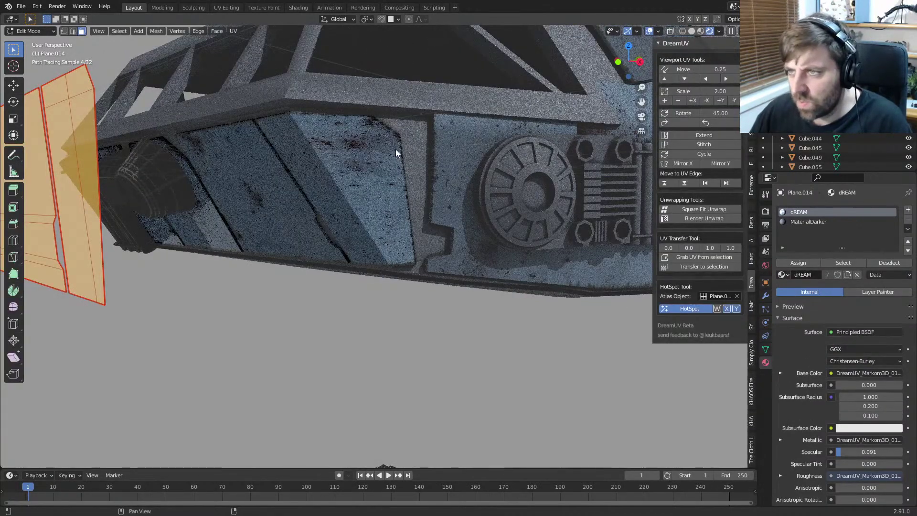
scroll(392, 313, "down", 4)
key("Tab")
Step: Swap the material of the large plating on the ship's belly to dREAM
middle_click_drag(392, 313, 497, 125)
left_click(497, 126)
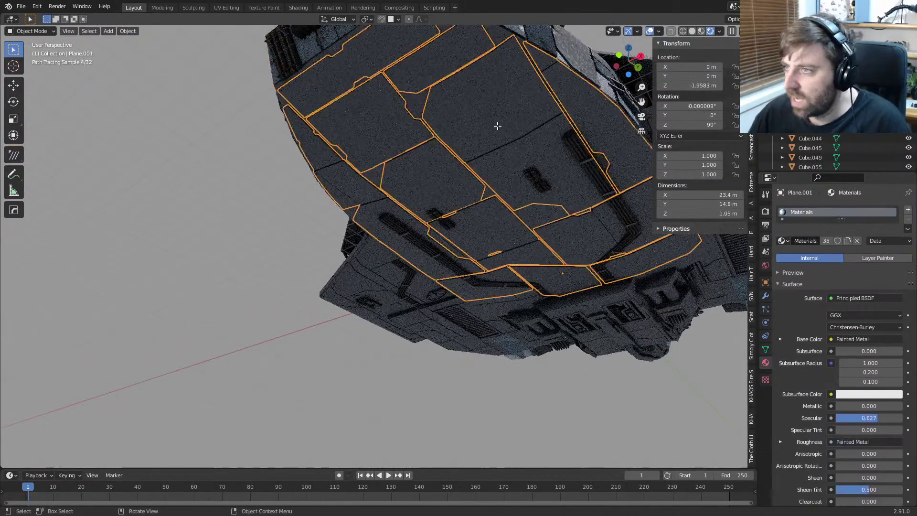
key("Tab")
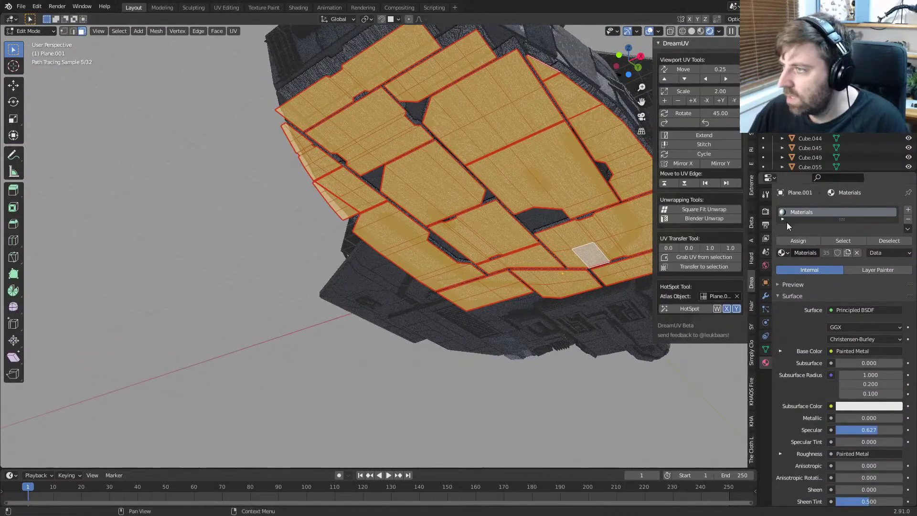
left_click(783, 252)
left_click(789, 268)
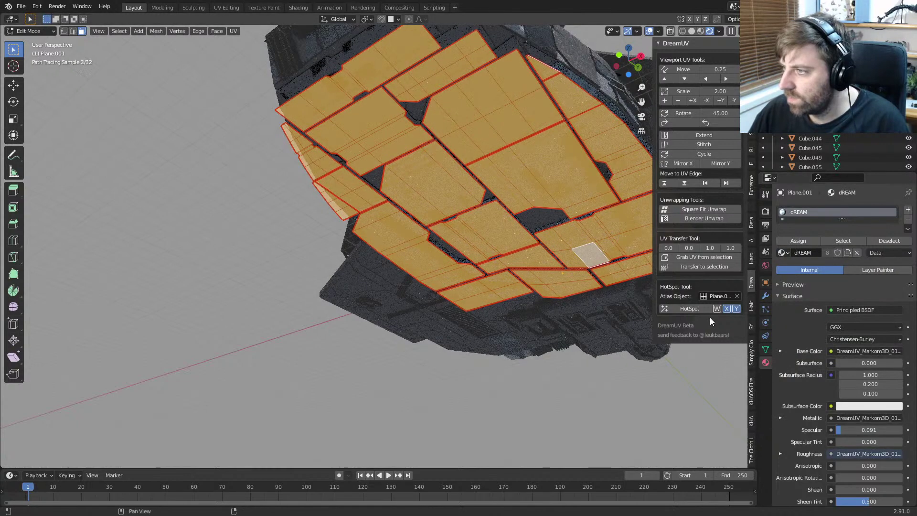
Step: Unwrap the belly plating's faces with the DreamUV HotSpot tool and save the file
left_click(692, 308)
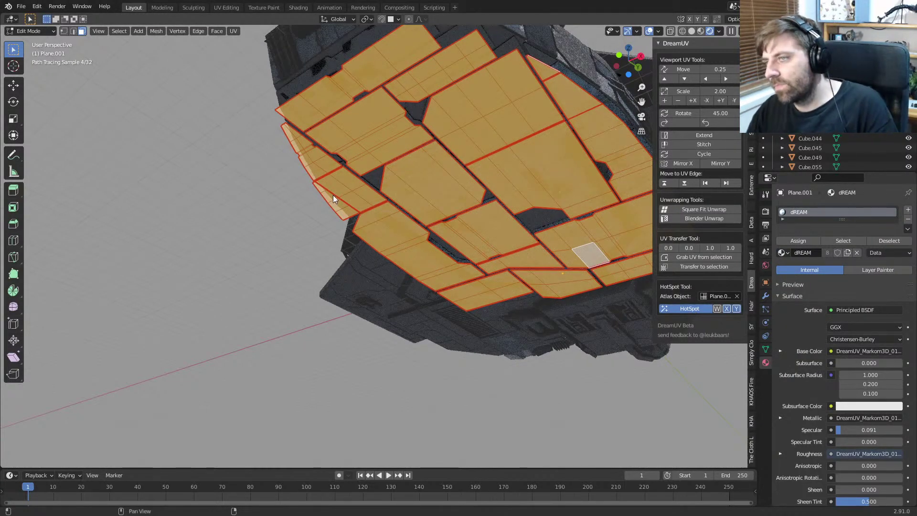
key("Tab")
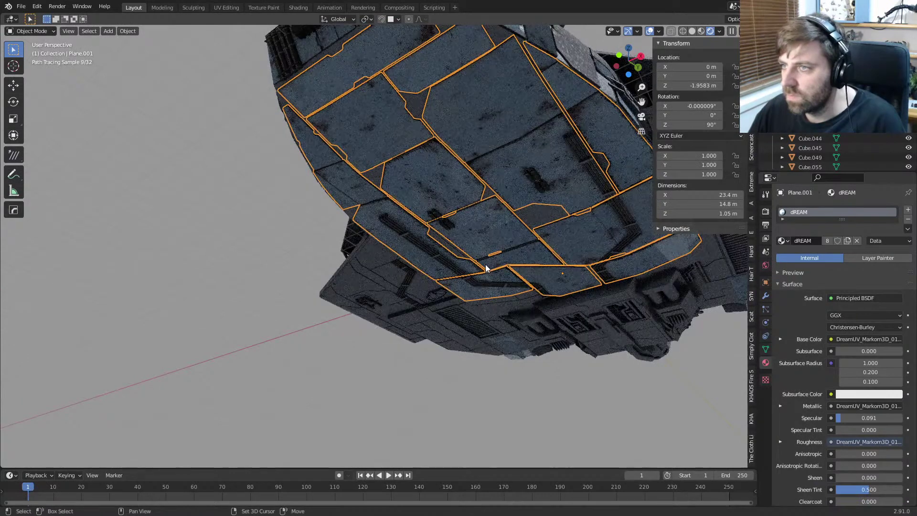
left_click(205, 302)
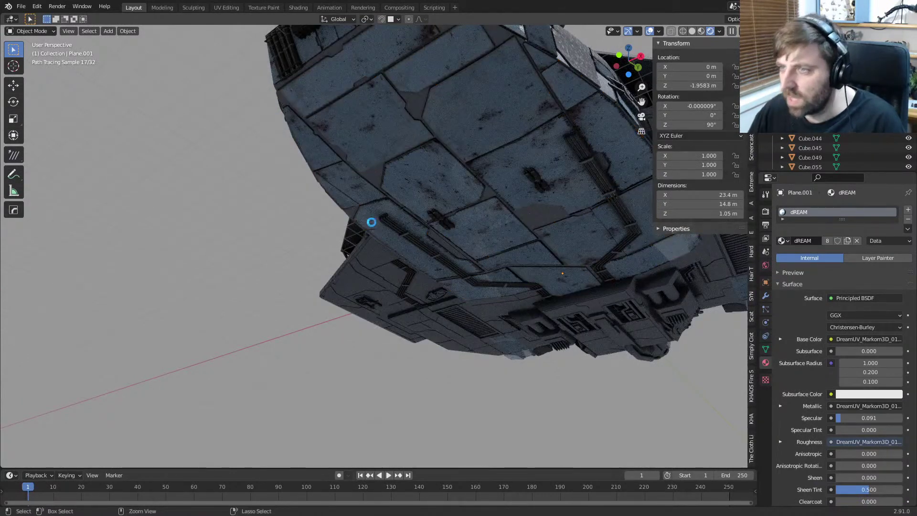
key("ctrl+s")
Step: Replace the wing underside plating's Materials slot with dREAM and unwrap its faces with the HotSpot tool
left_click(377, 281)
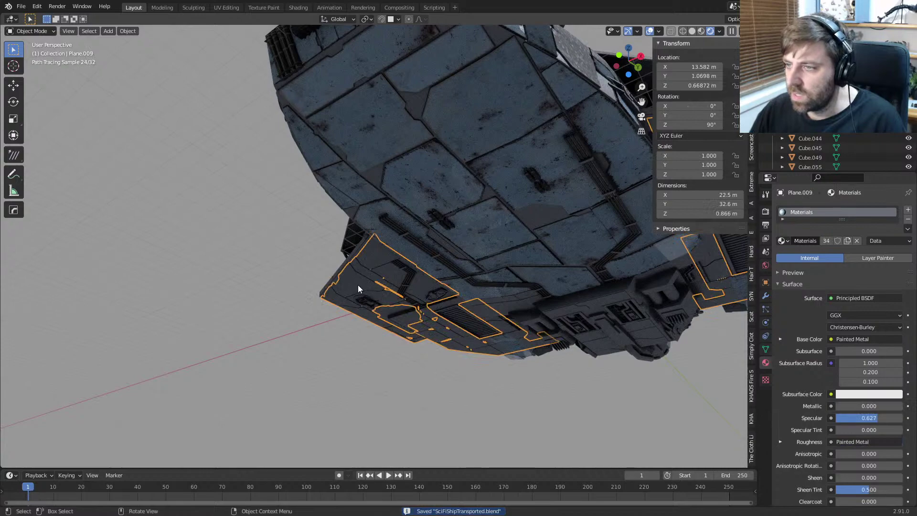
key("Tab")
scroll(509, 298, "down", 3)
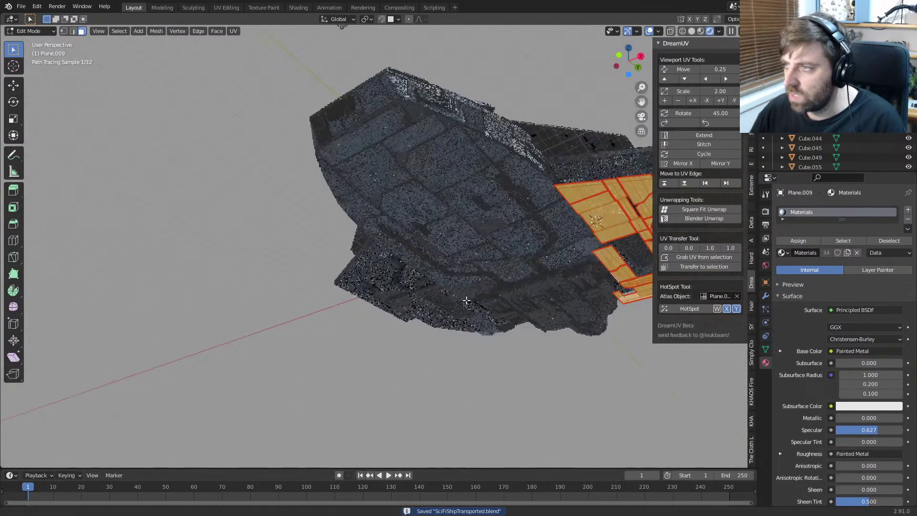
middle_click_drag(510, 299, 365, 277, "shift")
left_click(784, 253)
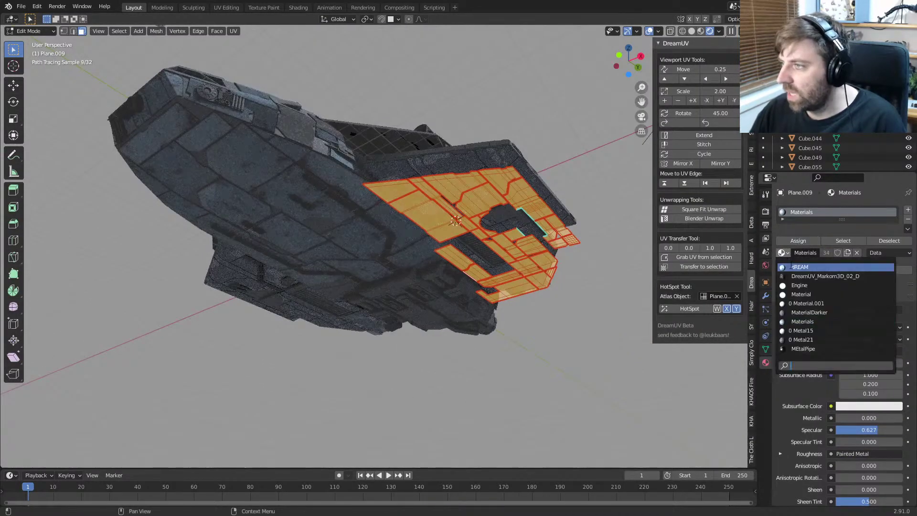
left_click(788, 265)
left_click(693, 309)
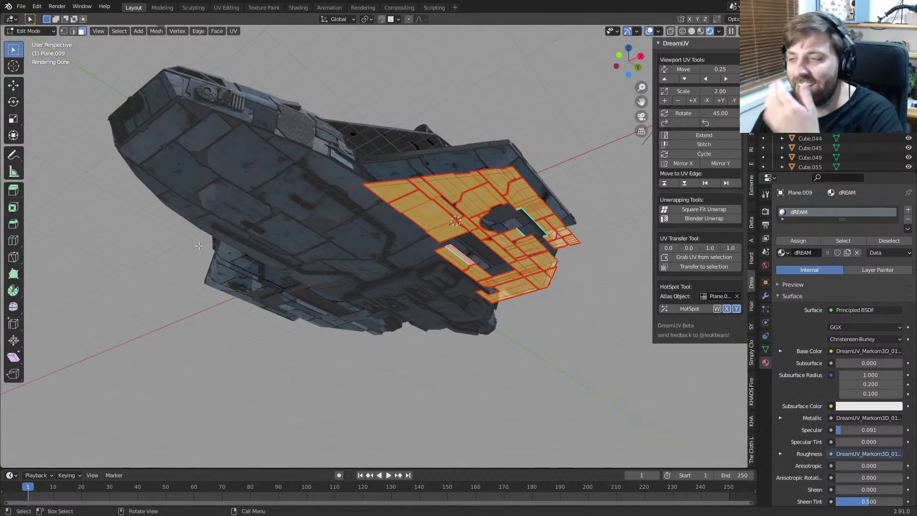
key("Tab")
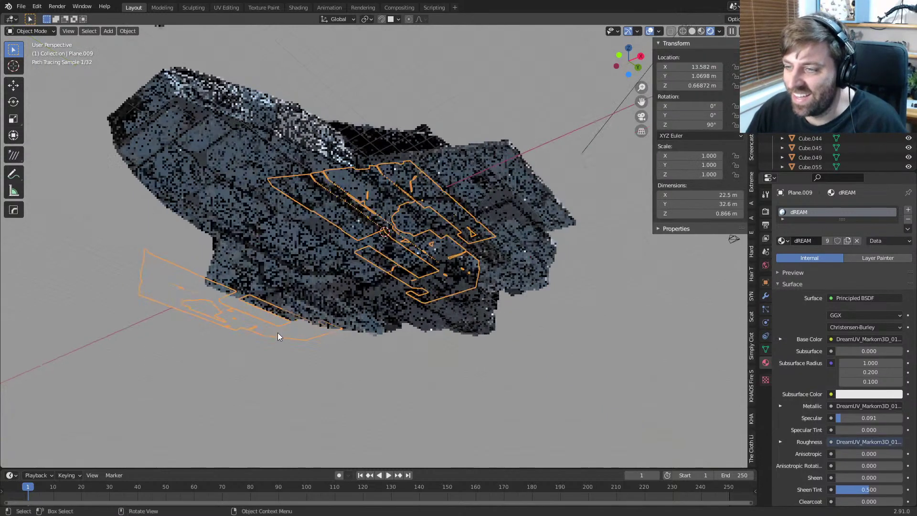
Step: Give the small rear underside plating between the wings the dREAM material and unwrap its faces with HotSpot
mouse_move(278, 337)
middle_mouse_down()
mouse_move(334, 362)
mouse_move(328, 351)
mouse_move(373, 333)
mouse_move(348, 229)
middle_mouse_up()
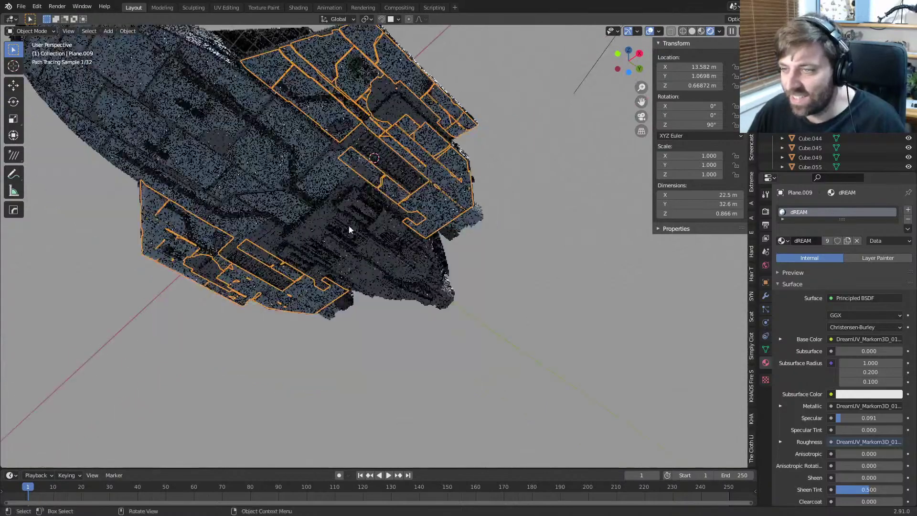
scroll(351, 238, "up", 3)
left_click(364, 257)
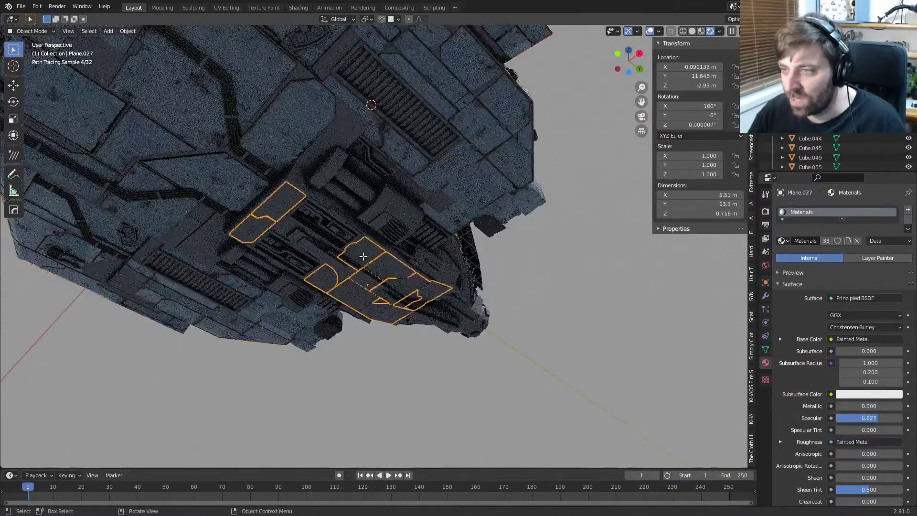
key("Tab")
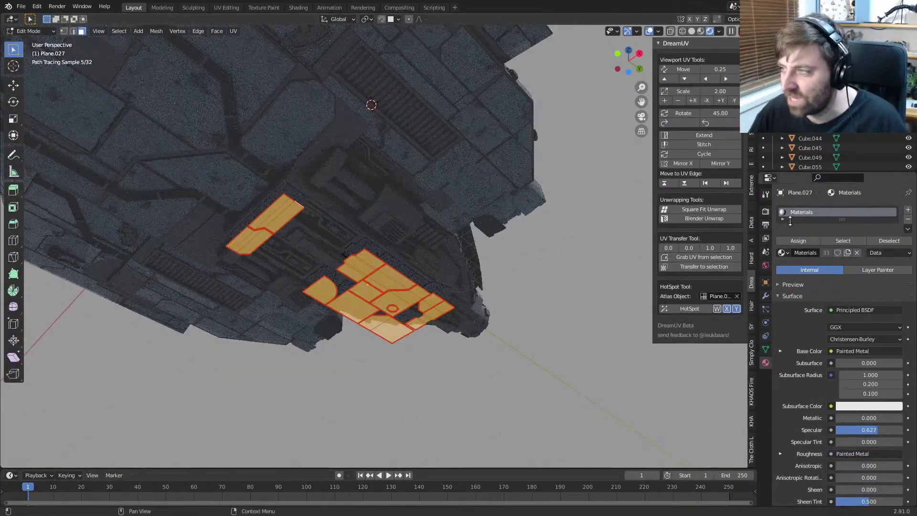
left_click(781, 252)
left_click(784, 268)
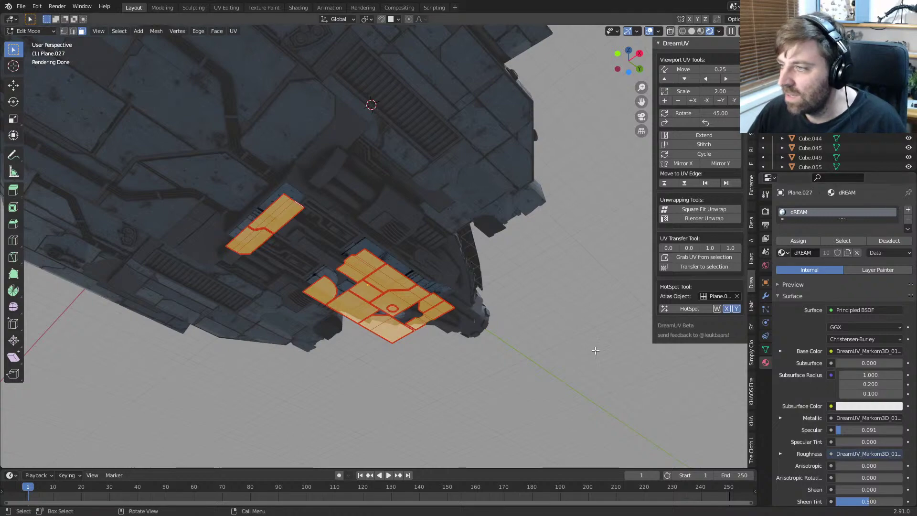
key("Tab")
key("Tab")
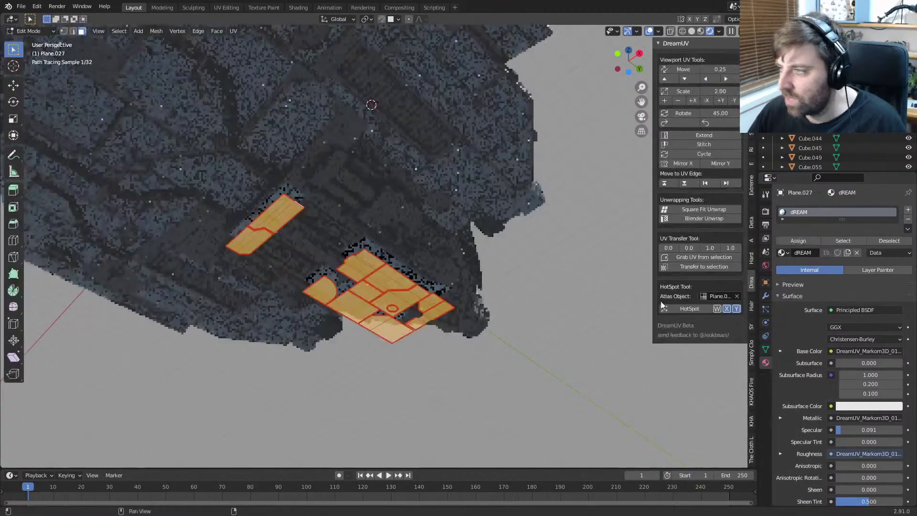
left_click(679, 309)
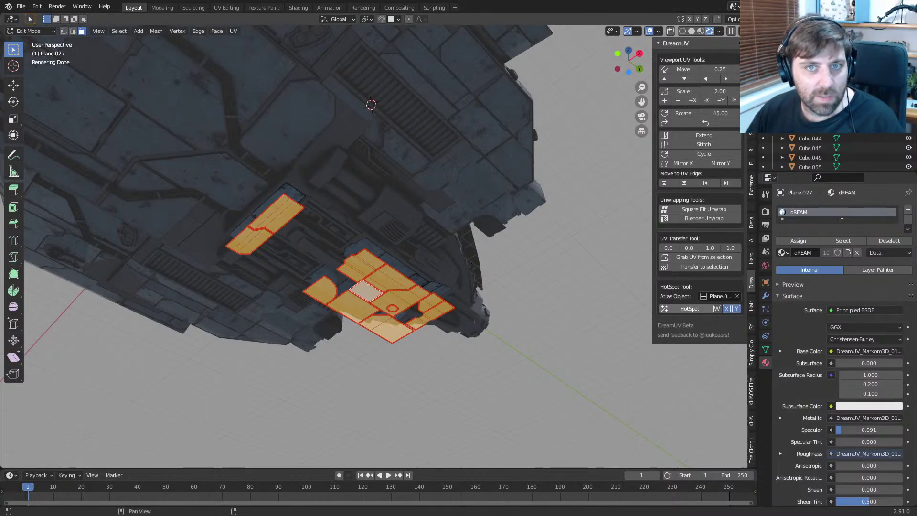
Step: Switch to the browser's Google results for "12th man" and open The Twelfth Man Wikipedia article
left_click_drag(0, 197, 430, 1)
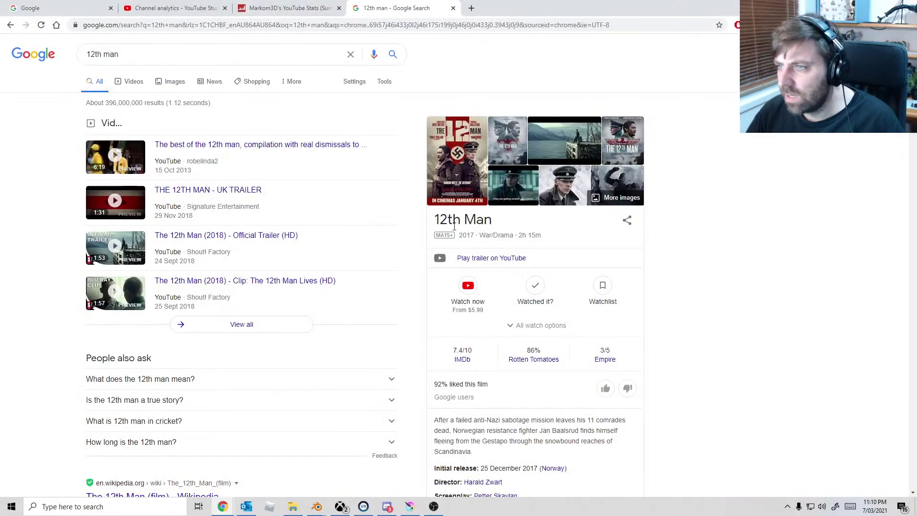
scroll(124, 296, "down", 5)
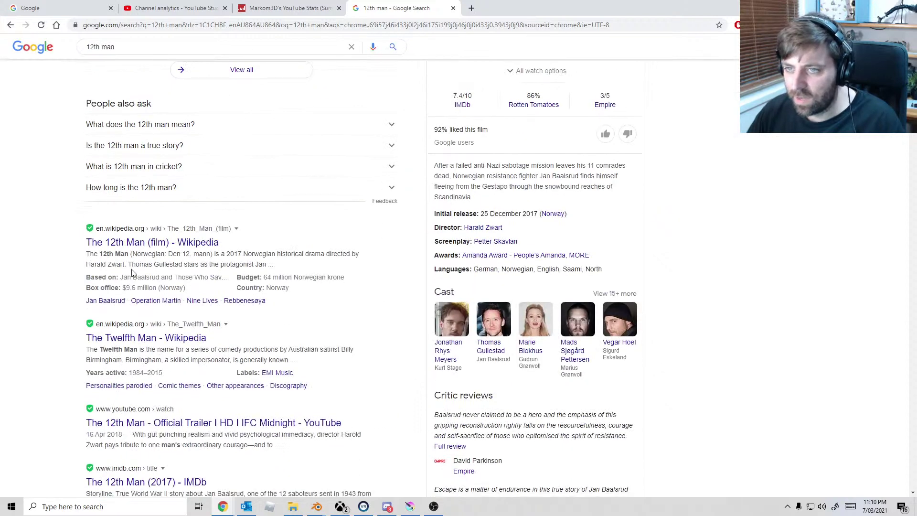
left_click(172, 337)
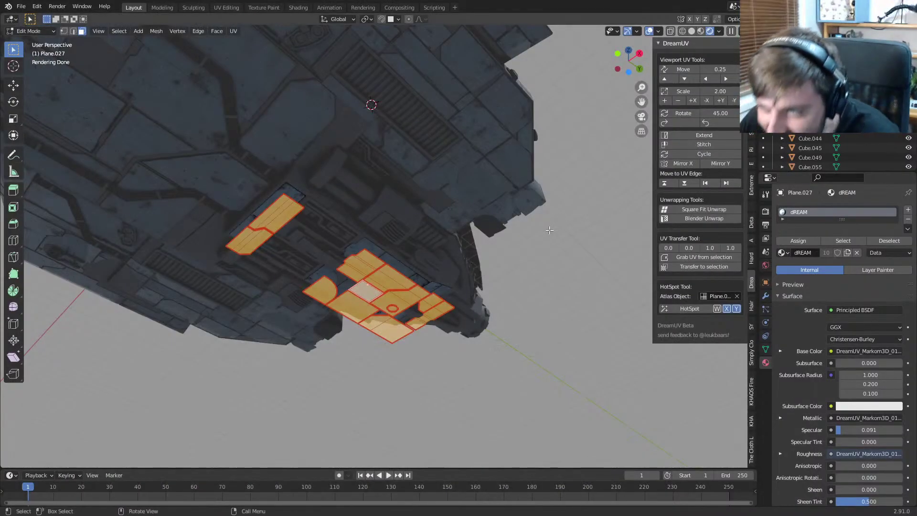
Step: Switch back to Blender and return the rear underside plating to Object Mode
middle_click_drag(451, 227, 406, 227)
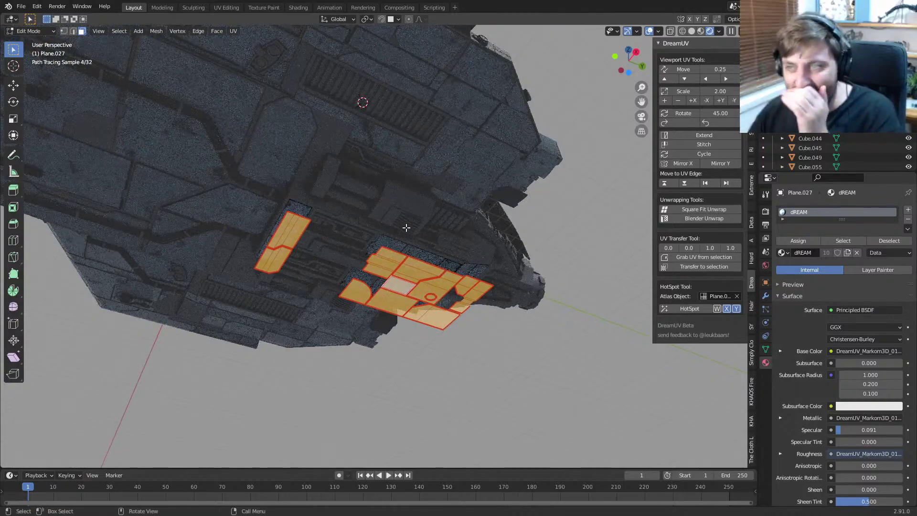
key("Tab")
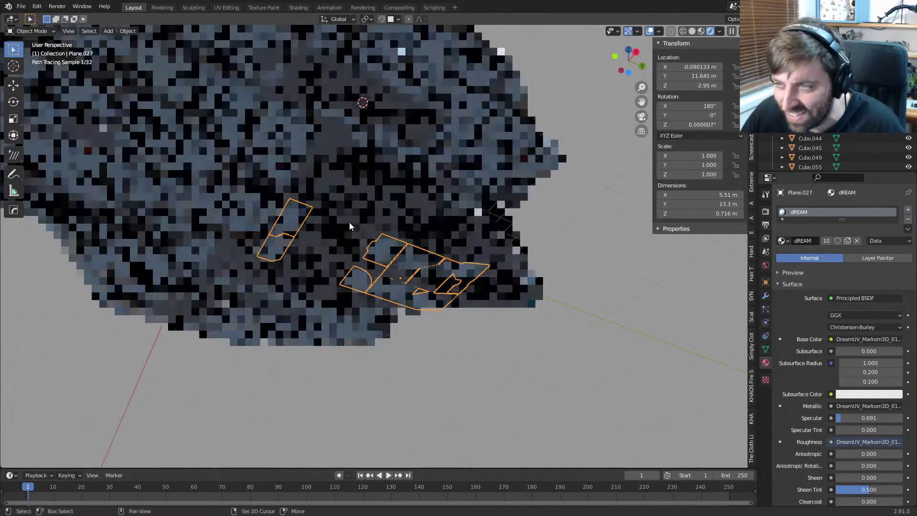
Step: Try to give the engine-like machinery on the ship's underside the dREAM material and unwrap its faces with HotSpot
middle_click_drag(349, 221, 376, 264)
scroll(380, 262, "up", 2)
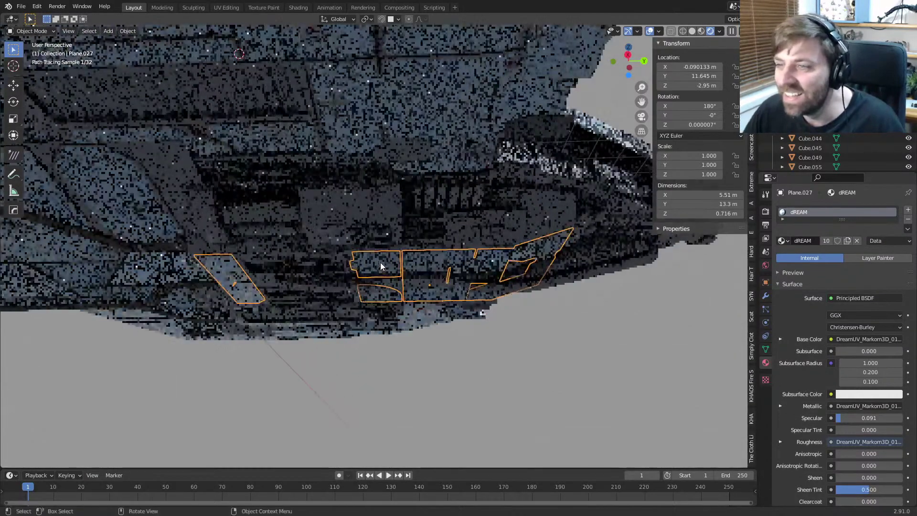
left_click(370, 204)
key("Tab")
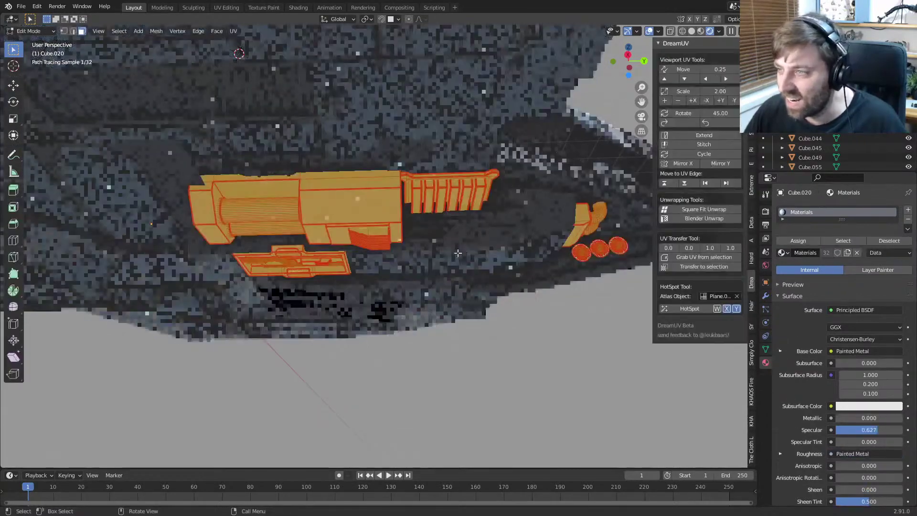
middle_click_drag(416, 231, 372, 215)
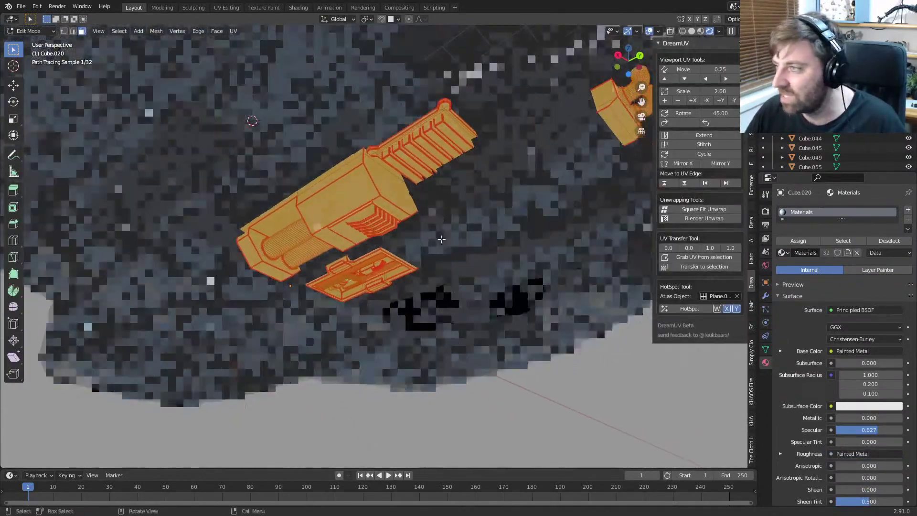
left_click(782, 253)
left_click(807, 267)
left_click(687, 309)
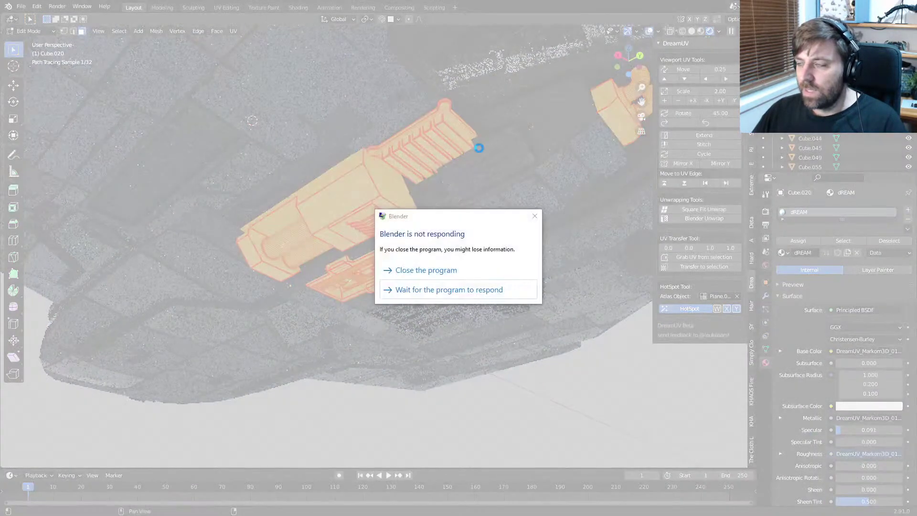
Step: Close the unresponsive Blender session, relaunch Blender from the desktop and dismiss the splash screen
left_click(431, 269)
left_click(516, 285)
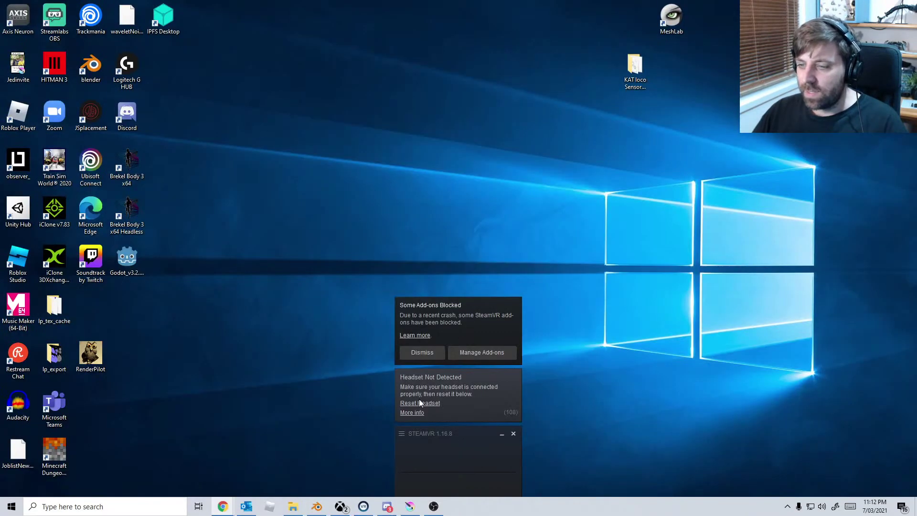
left_click(320, 504)
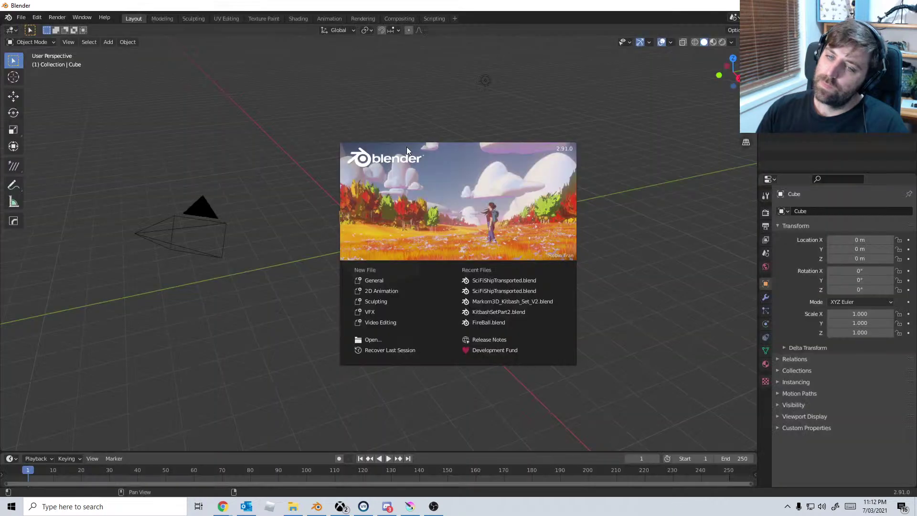
left_click(412, 128)
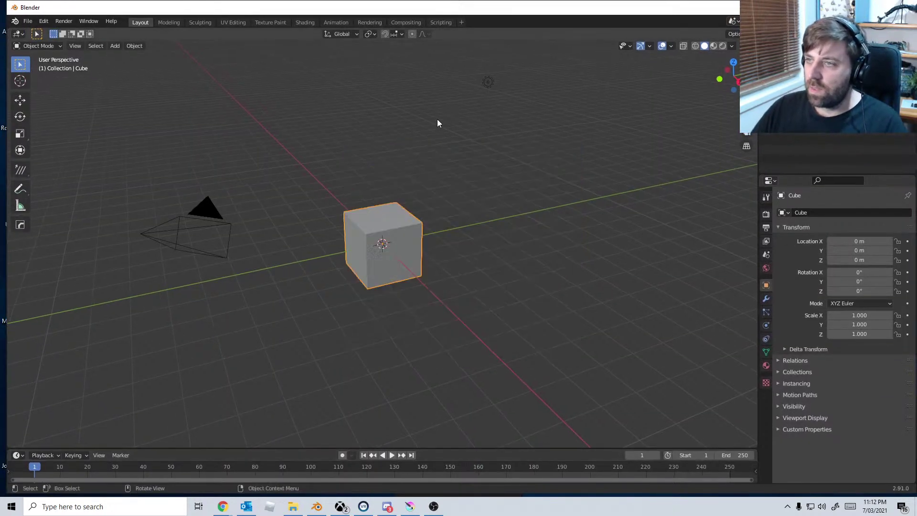
Step: Find the Toggle Window Fullscreen command by searching for "full" and run it
key("F3")
type("full")
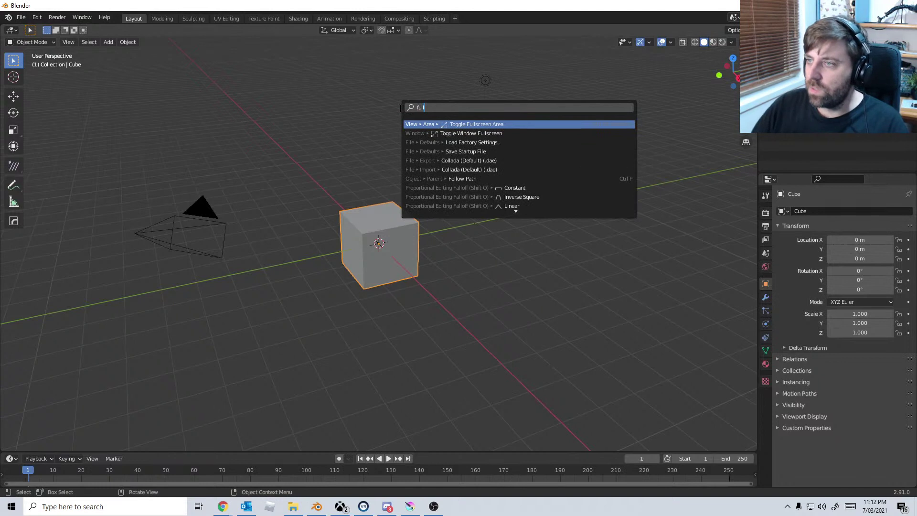
key("Down")
key("Return")
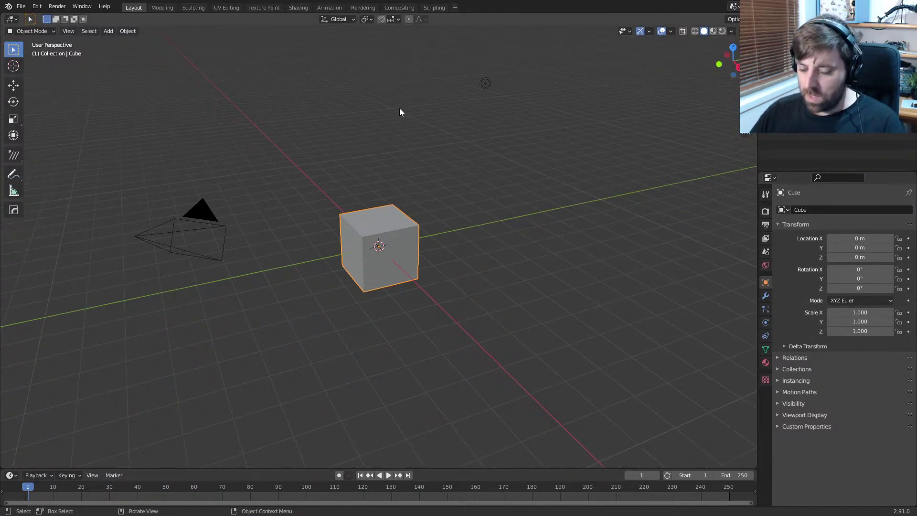
Step: Reopen the recent file SciFiShipTransported.blend and show the ship in Rendered viewport shading
left_click(24, 7)
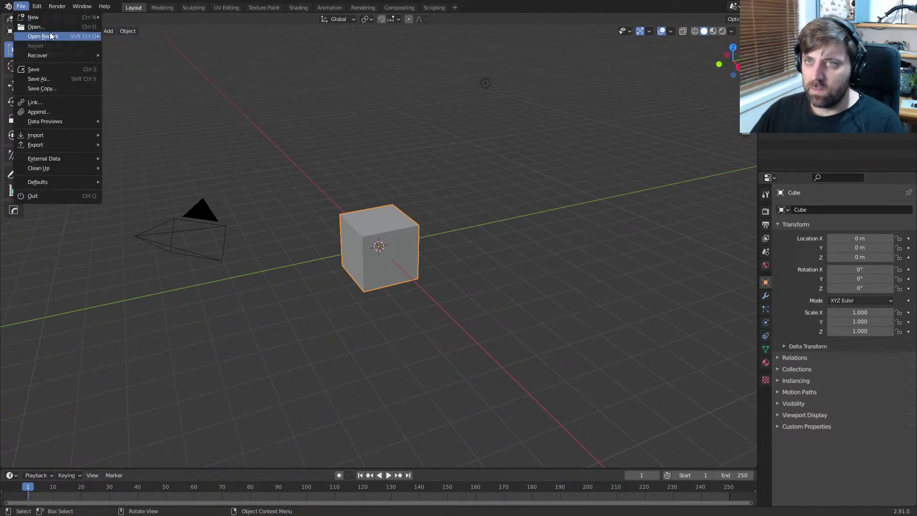
mouse_move(53, 37)
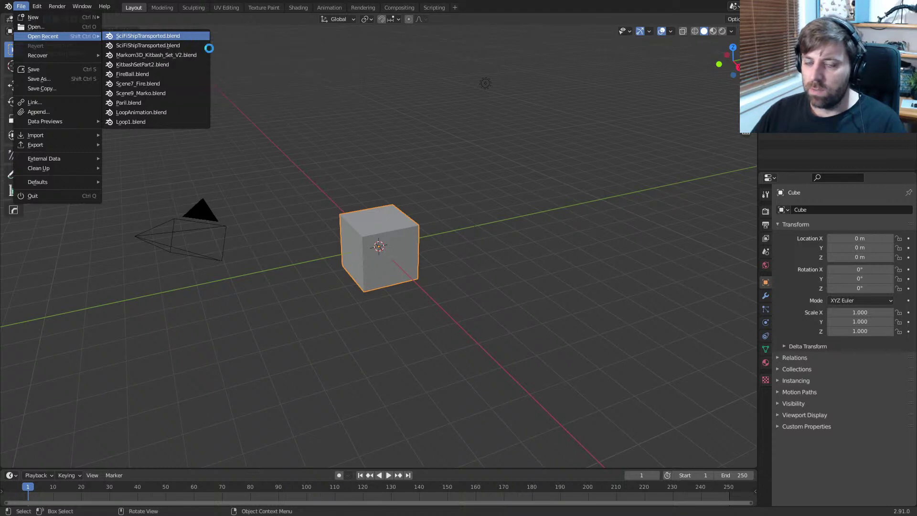
scroll(309, 317, "down", 6)
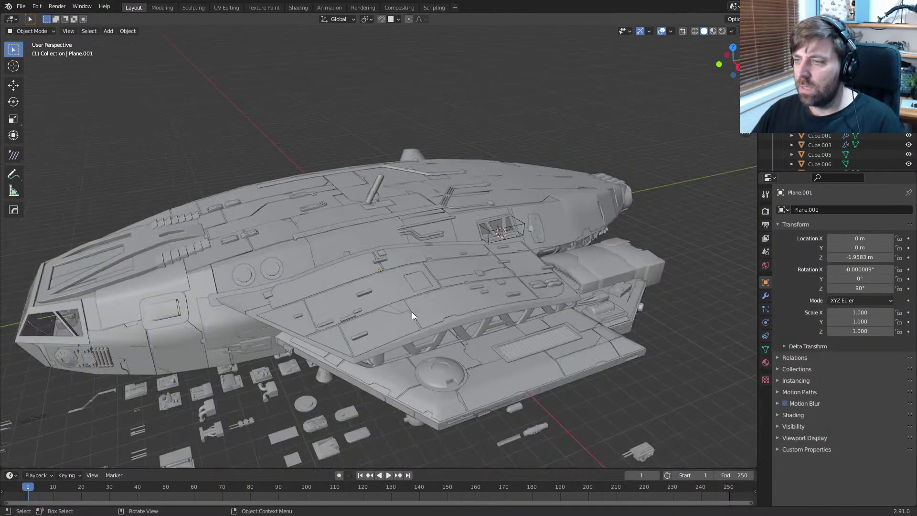
left_click(721, 31)
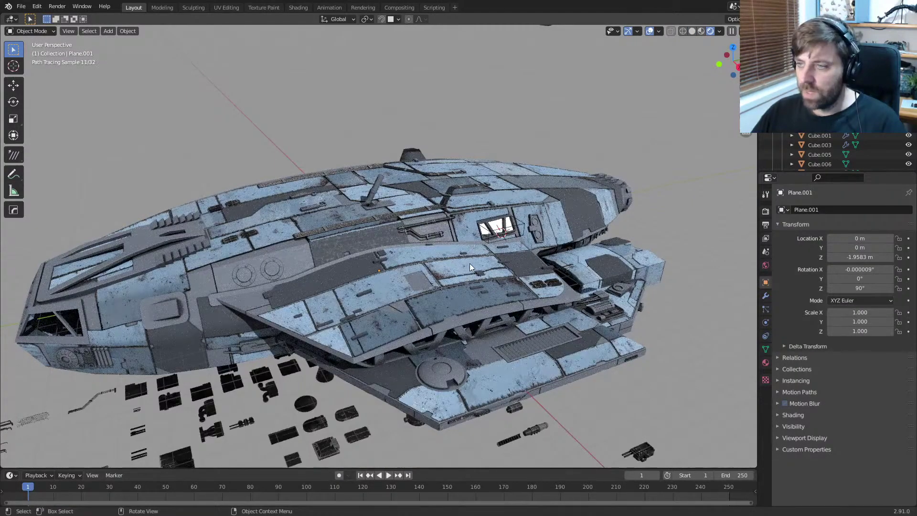
Step: Replace the wing underside plating's Materials slot with dREAM again and unwrap its faces with the DreamUV HotSpot tool
mouse_move(469, 262)
middle_mouse_down()
mouse_move(492, 258)
mouse_move(485, 267)
middle_mouse_up()
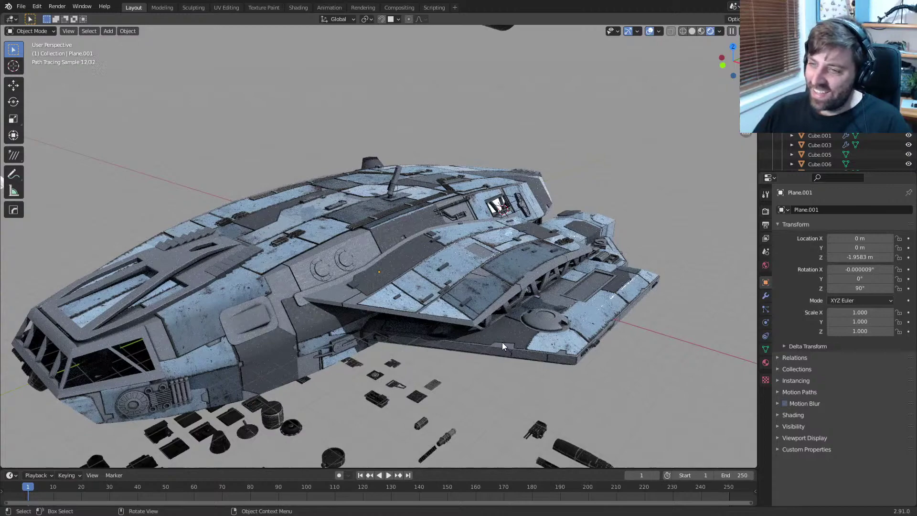
mouse_move(503, 342)
middle_mouse_down()
mouse_move(479, 302)
mouse_move(410, 262)
middle_mouse_up()
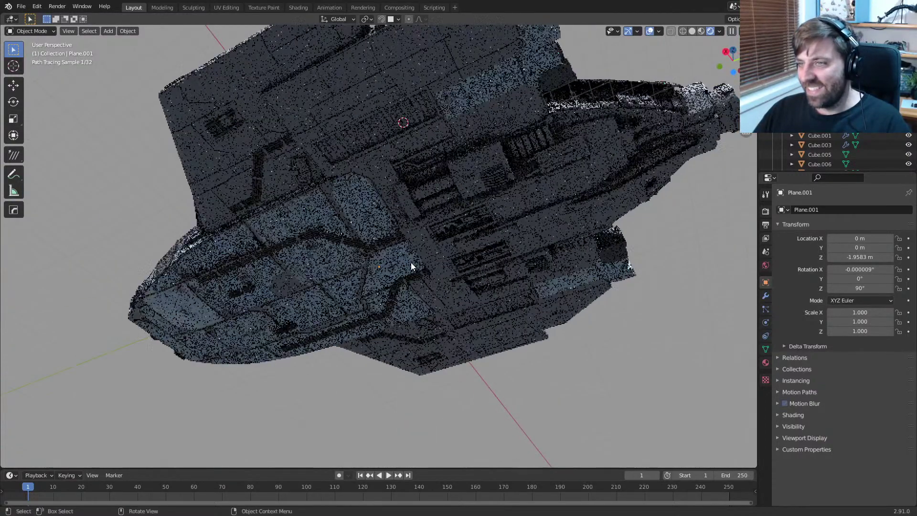
left_click(336, 88)
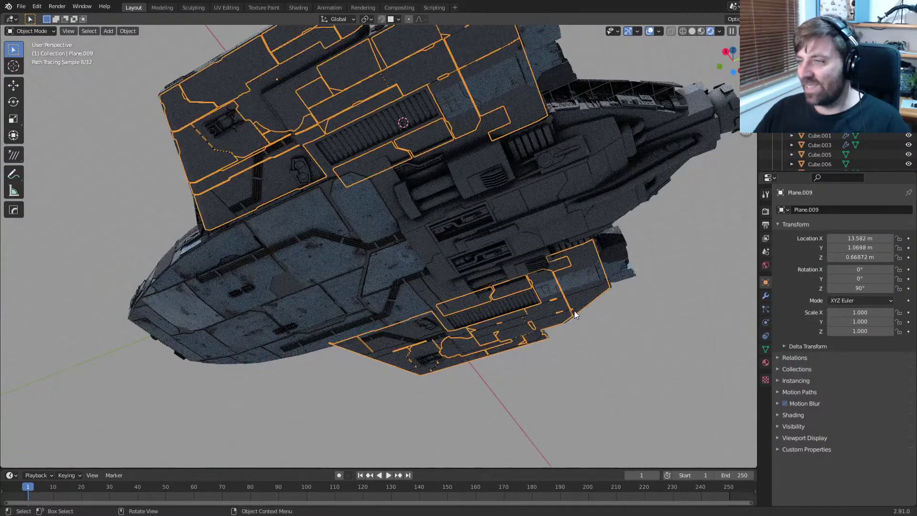
key("Tab")
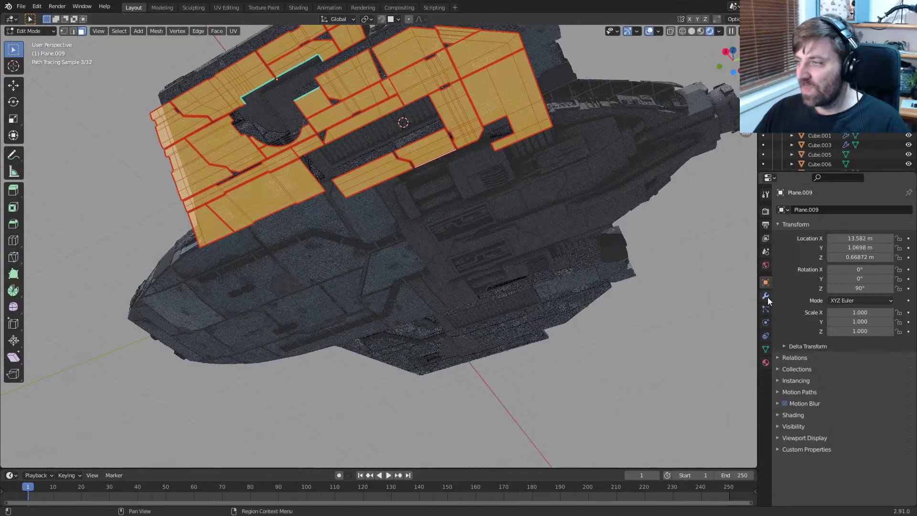
left_click(765, 362)
left_click(782, 254)
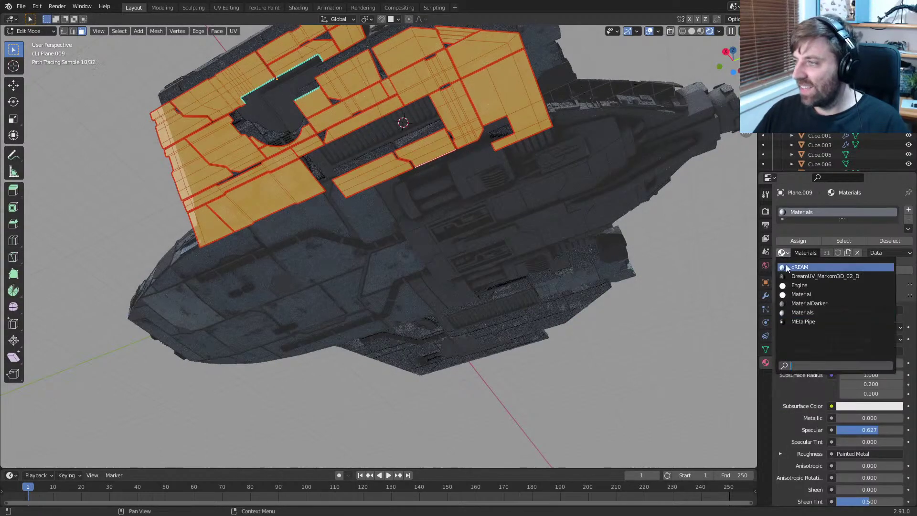
left_click(790, 266)
middle_click_drag(575, 184, 582, 242, "shift")
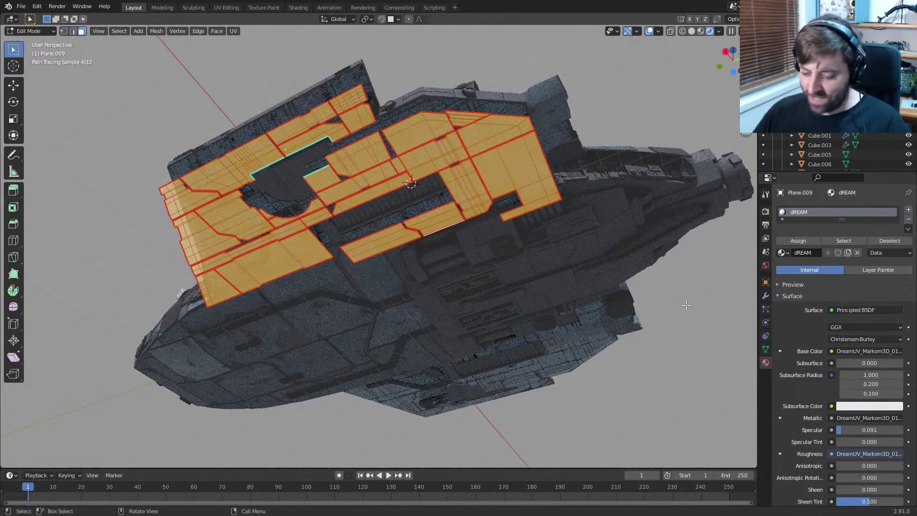
key("n")
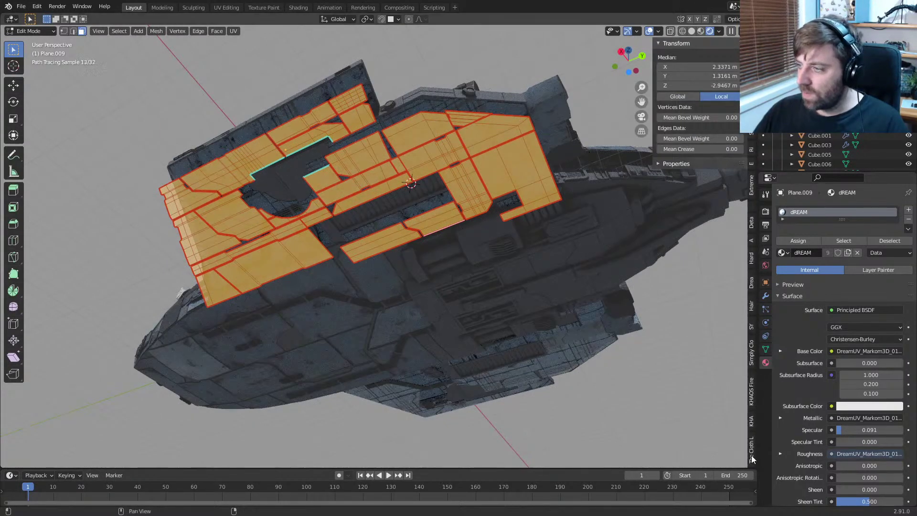
left_click(752, 283)
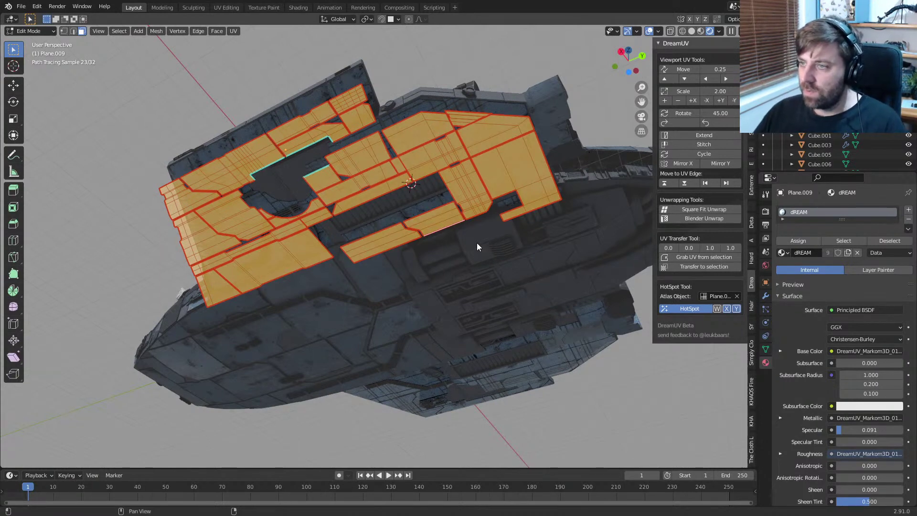
key("Tab")
Step: Unwrap the rear underside plating between the wings with HotSpot and assign it the dREAM material
left_click(504, 230)
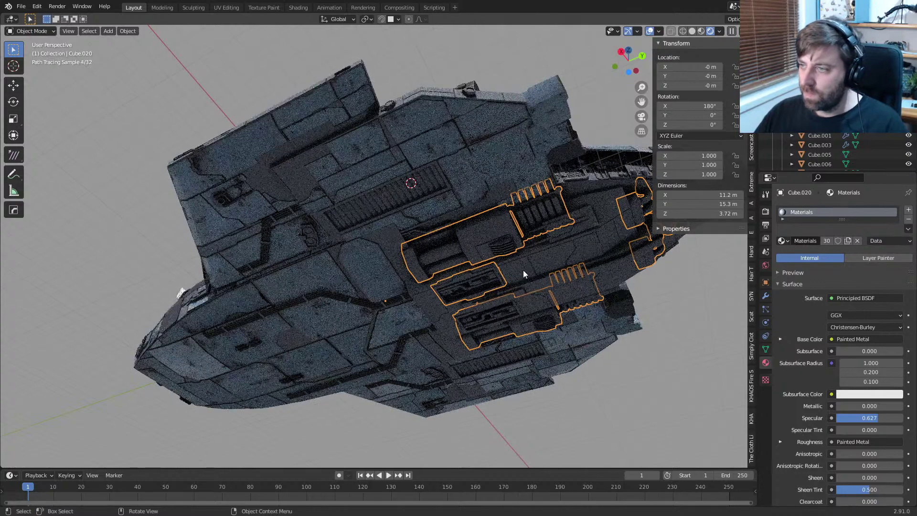
left_click(523, 270)
key("Tab")
left_click(700, 310)
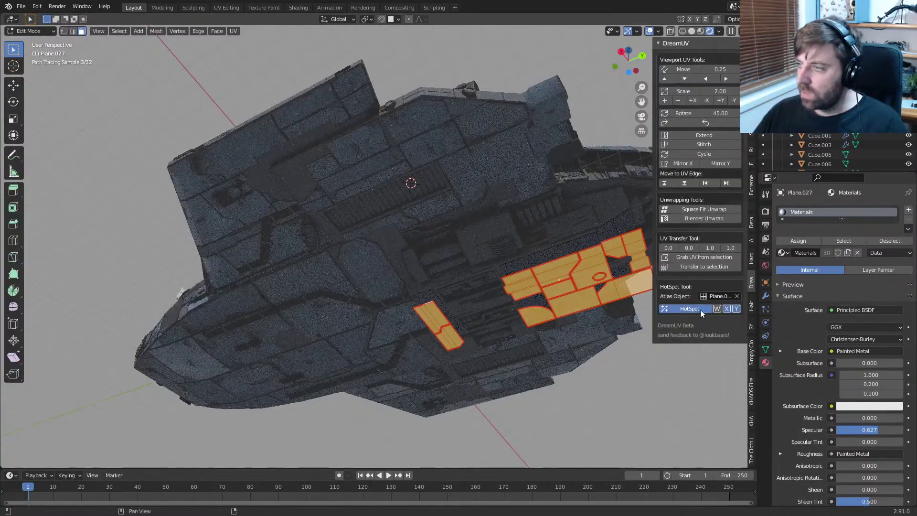
left_click(782, 253)
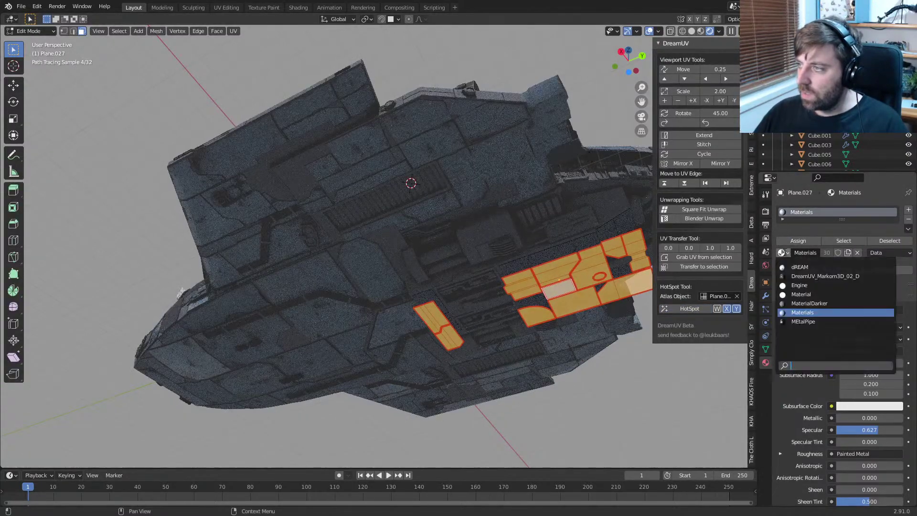
left_click(796, 267)
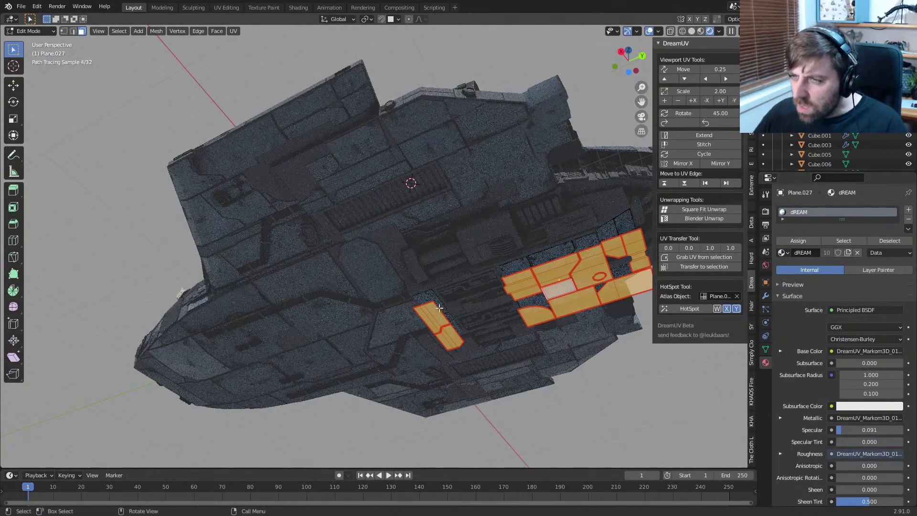
key("Tab")
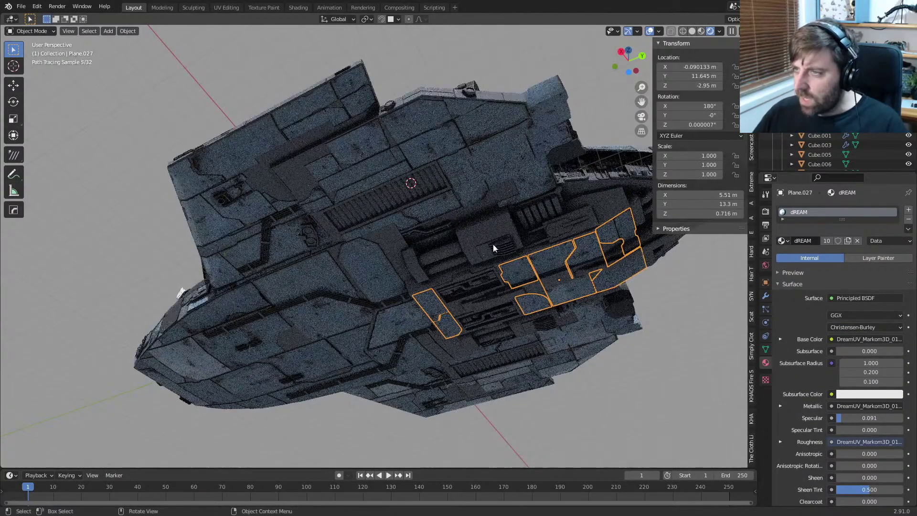
Step: Select the underside machinery object and save the ship file
left_click(483, 235)
middle_click_drag(482, 236, 482, 145)
key("ctrl+s")
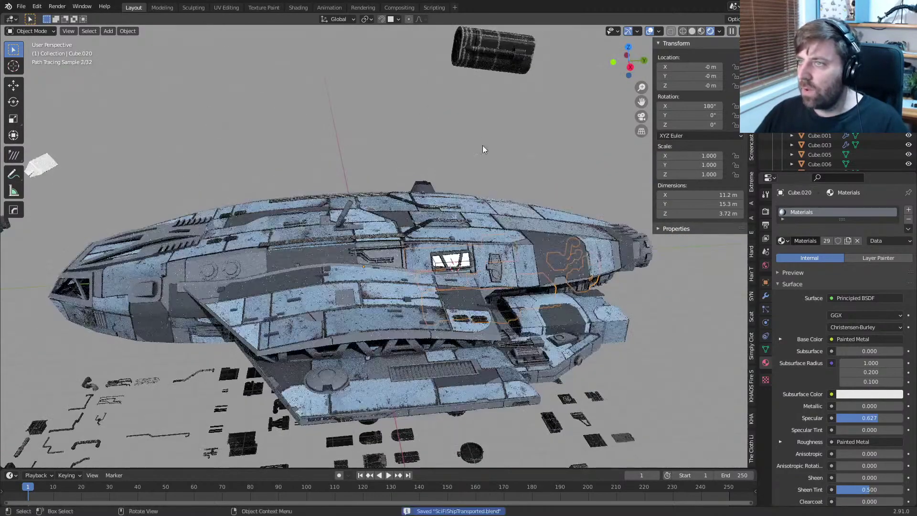
Step: Change the viewport to Solid shading and render the current frame from the scene camera
left_click(692, 31)
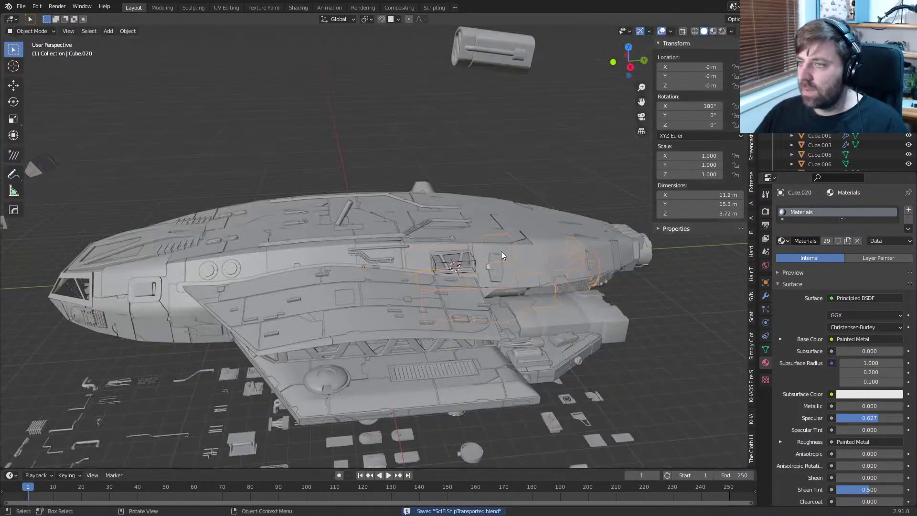
middle_click_drag(500, 251, 472, 273)
scroll(472, 273, "up", 5)
key("KP_0")
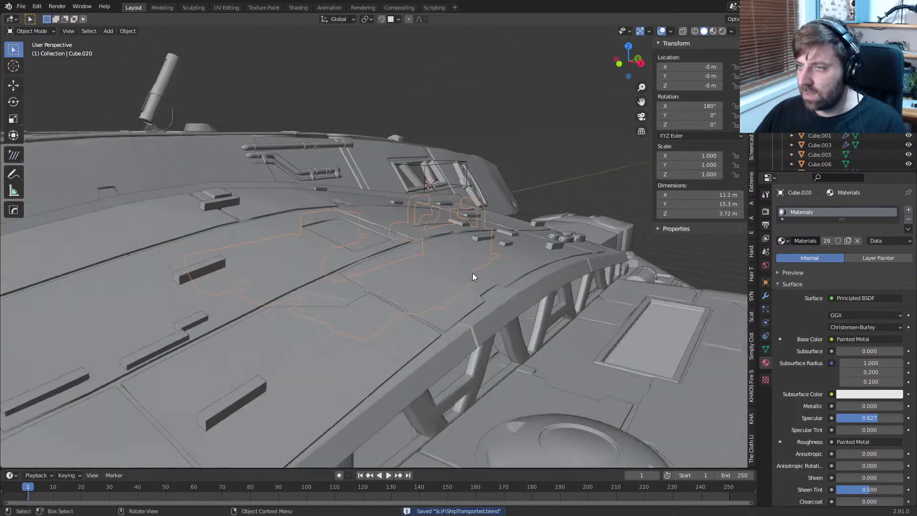
key("F12")
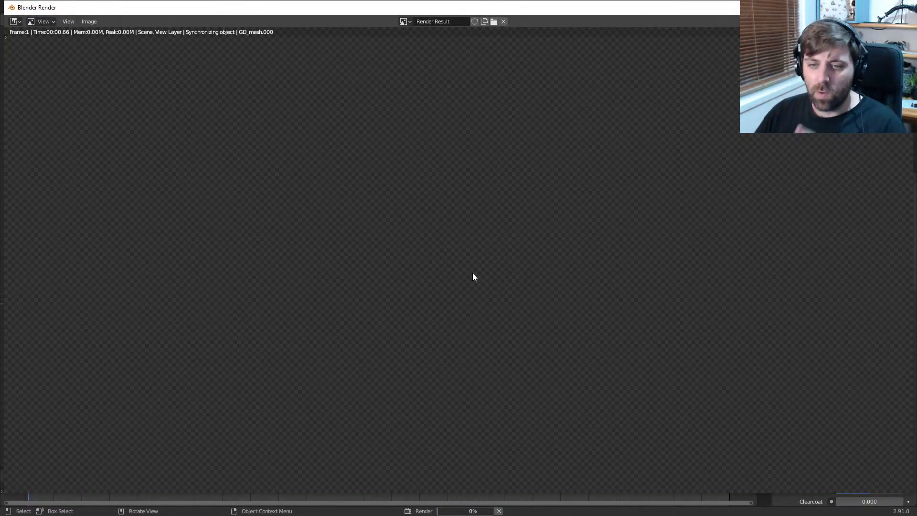
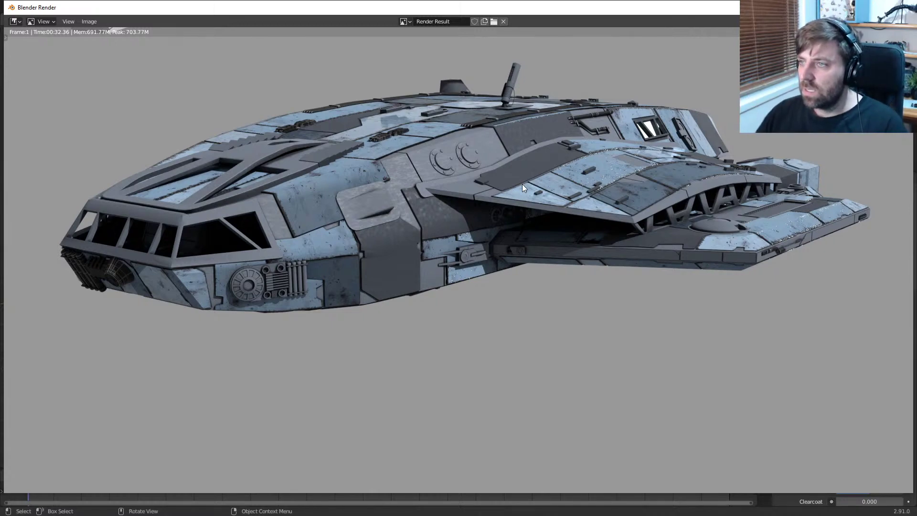
Step: Close the render result window and select the camera object in the scene
left_click(902, 7)
middle_click_drag(554, 187, 375, 241)
left_click(573, 117)
key("ctrl+KP_0")
Step: Select the four loose detail blocks lying in a row apart from the other kit parts
middle_click_drag(506, 237, 132, 224, "shift")
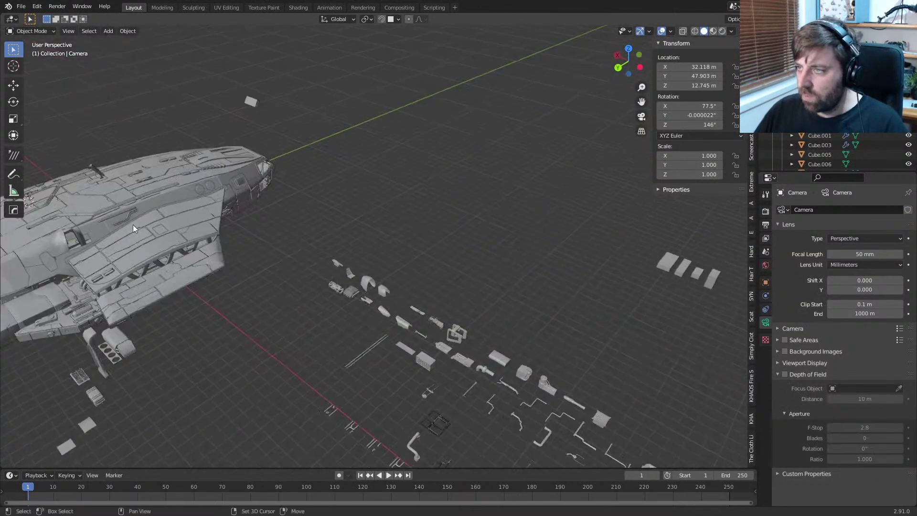
middle_click_drag(650, 297, 501, 224, "shift")
left_click(554, 200)
middle_click_drag(563, 224, 452, 257, "shift")
scroll(480, 268, "up", 4)
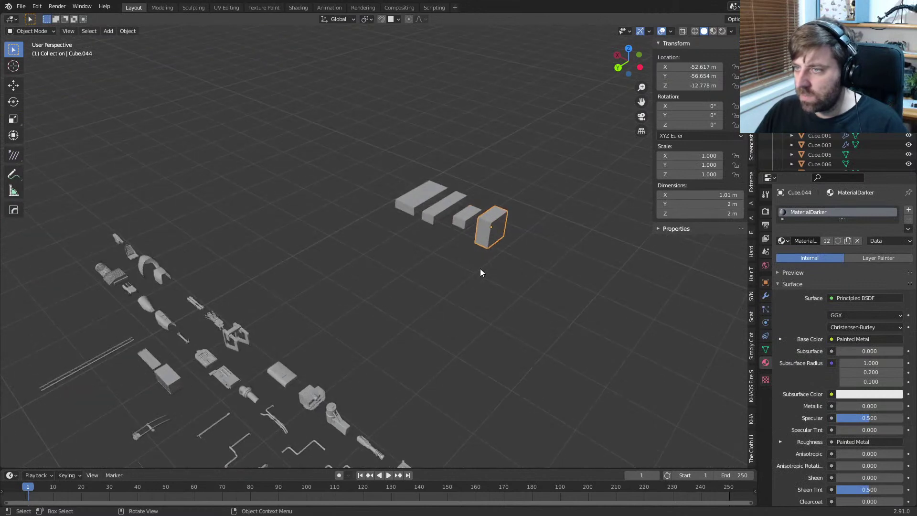
left_click(416, 199, "shift")
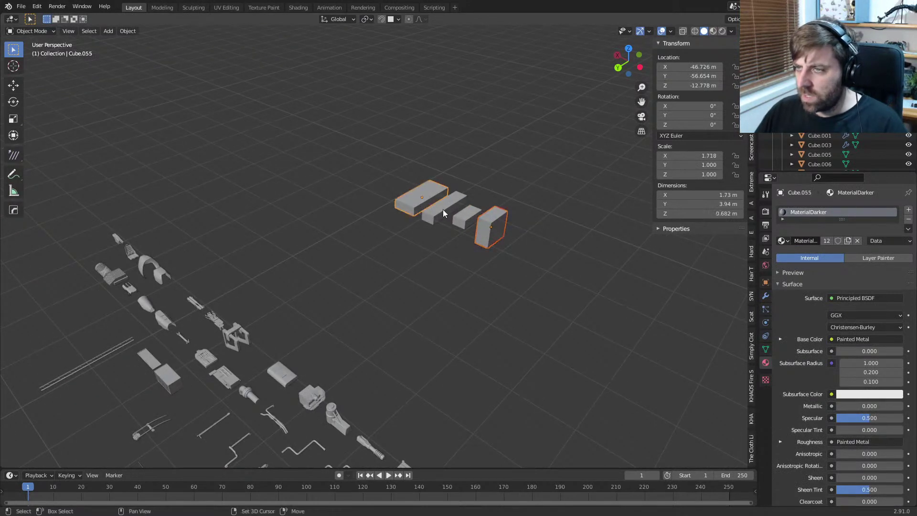
left_click(442, 209, "shift")
left_click(472, 221, "shift")
Step: Try scaling the four selected blocks uniformly by 0.5
key("s")
key("x")
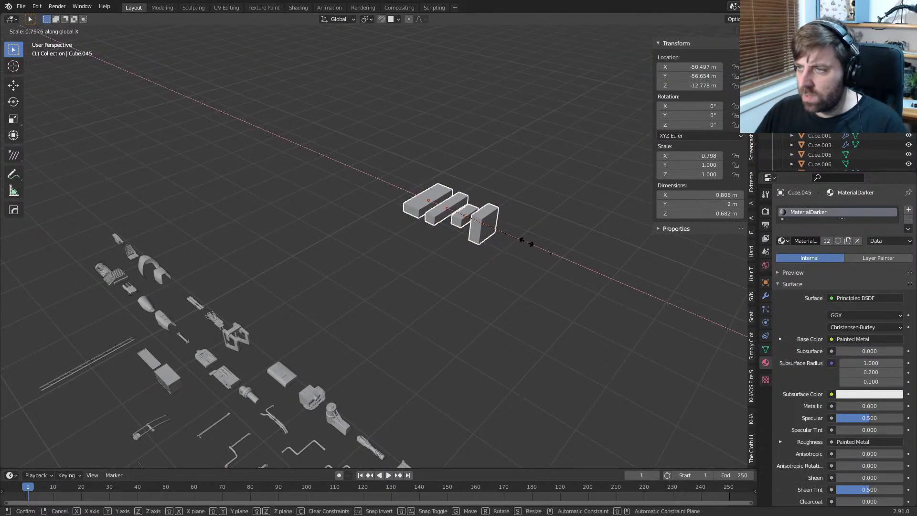
key("Escape")
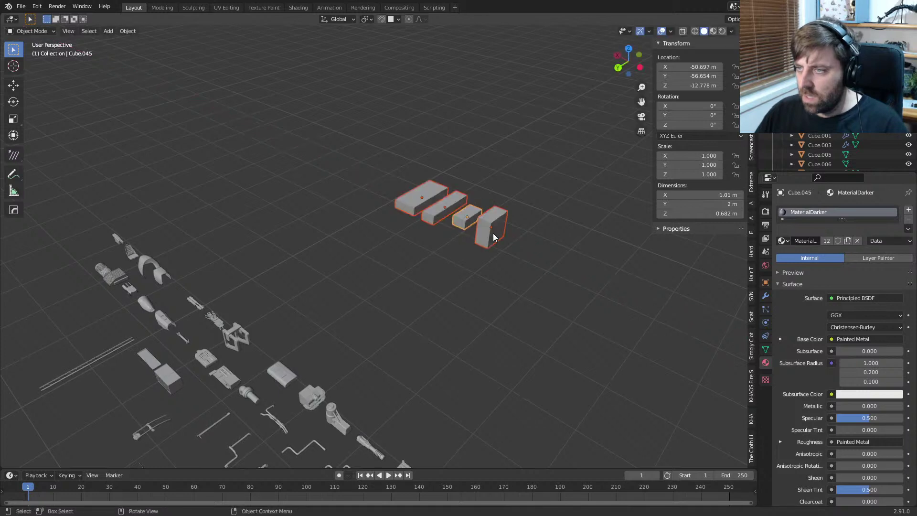
type("s.5")
key("Return")
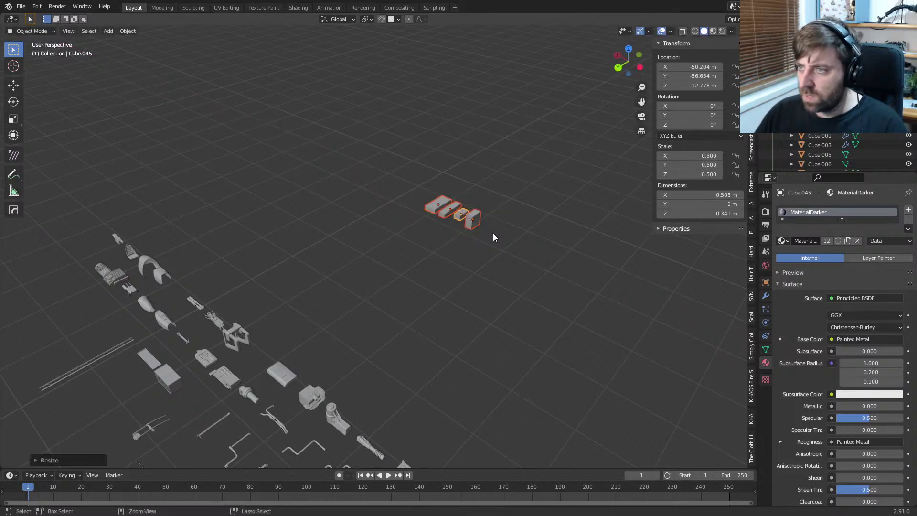
key("ctrl+z")
Step: Scale the four selected blocks by 0.5 along X and apply their scale
type("sx.5")
key("Return")
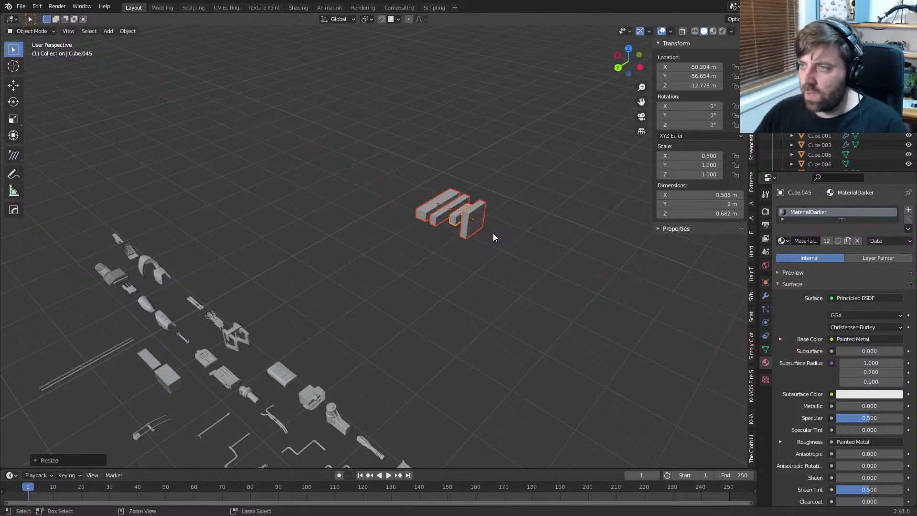
key("ctrl+a")
left_click(486, 251)
Step: Use the scene camera to frame the ship's rear hull and engines from a three-quarter angle
key("KP_0")
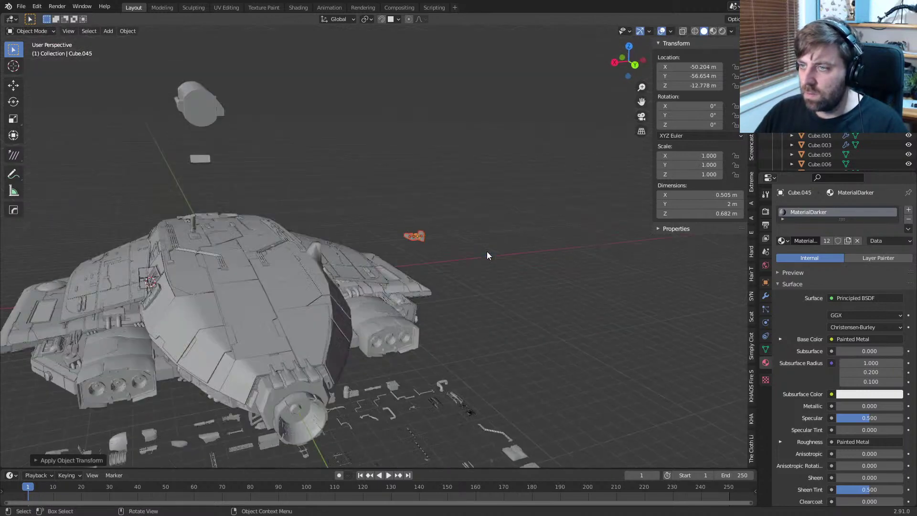
scroll(334, 270, "up", 3)
scroll(308, 281, "up", 2)
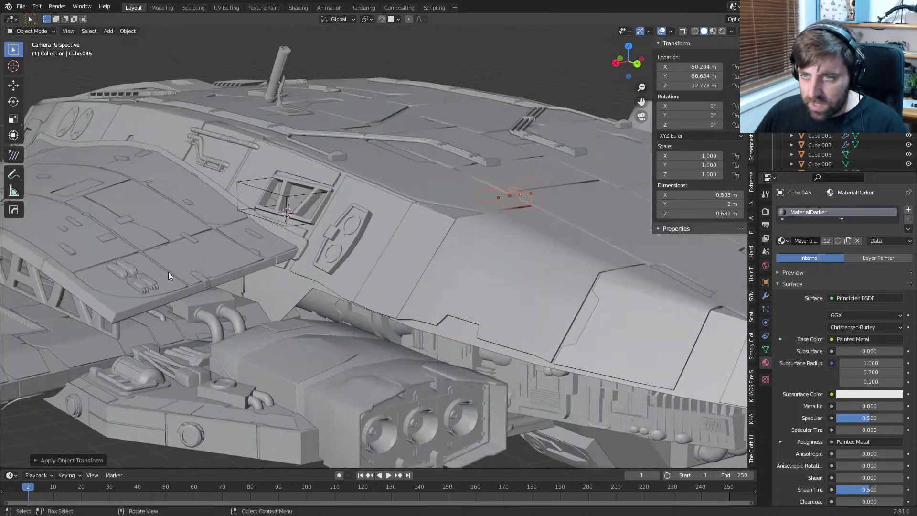
middle_click_drag(502, 253, 320, 228)
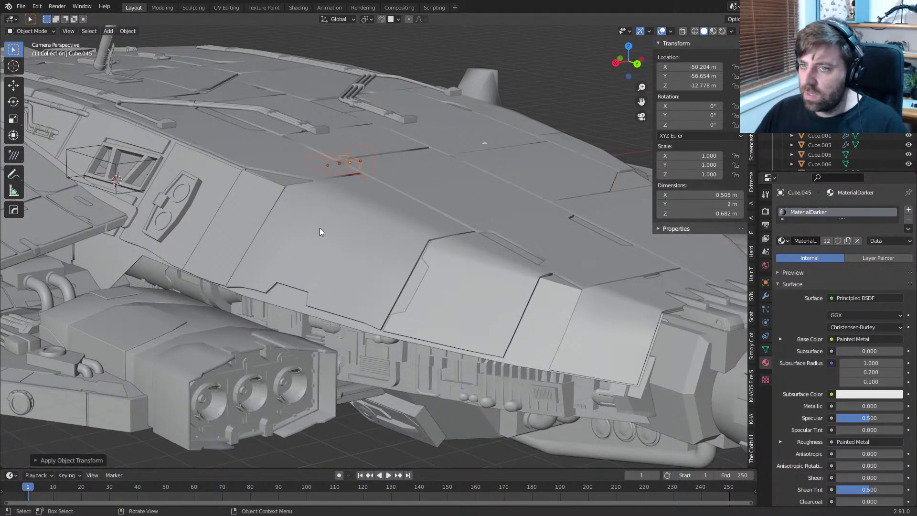
Step: Try a Solidify thickness of 0.05 m on the main hull plating and set it back to 0.1 m
left_click(319, 228)
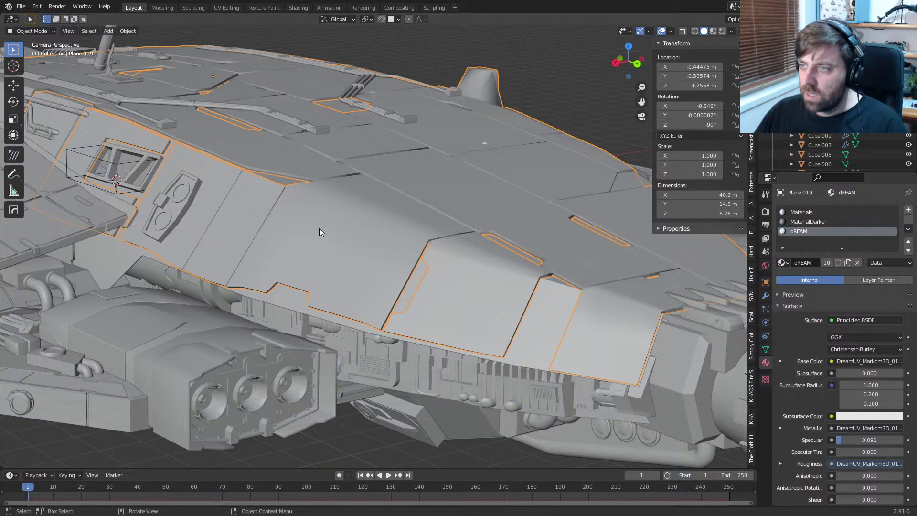
left_click(764, 297)
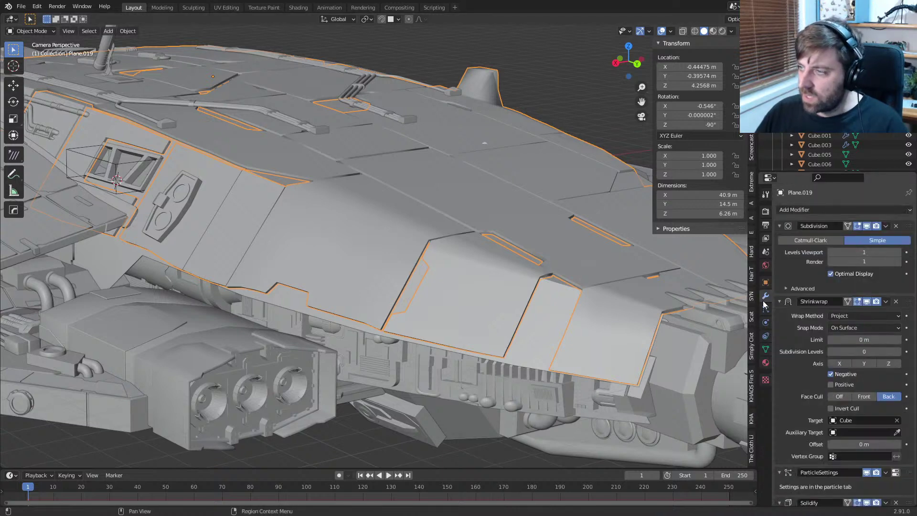
scroll(836, 430, "down", 5)
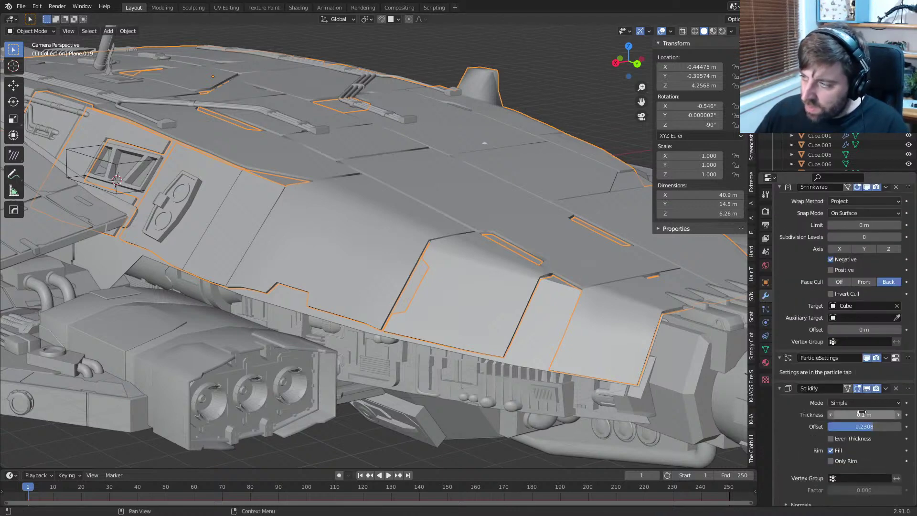
scroll(861, 413, "down", 2)
left_click(862, 365)
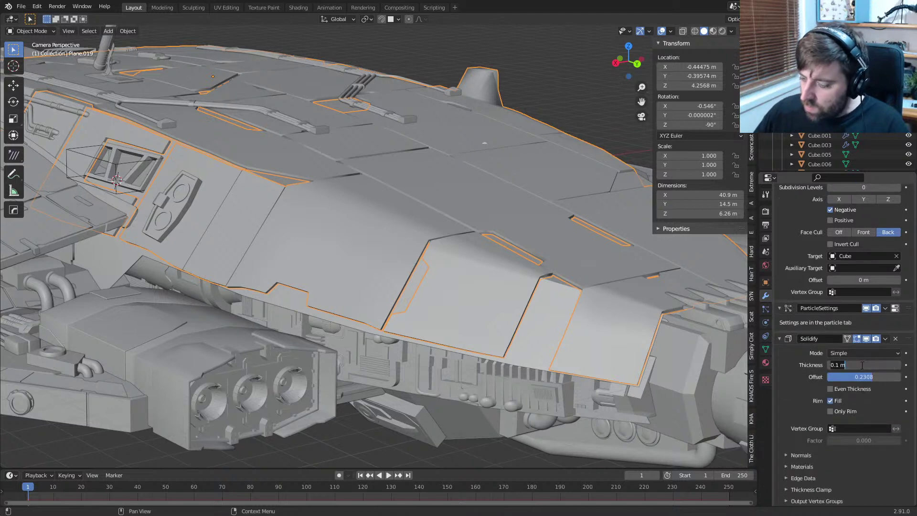
type(".05")
key("Return")
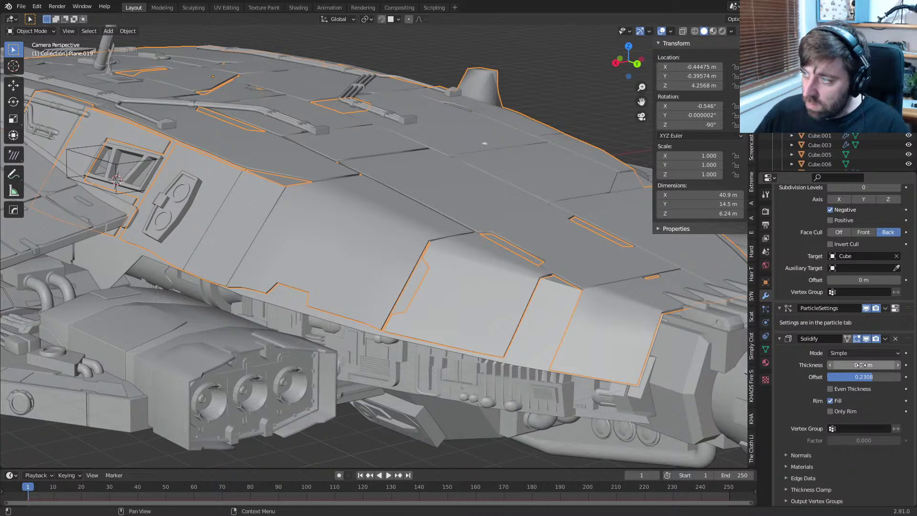
left_click(861, 365)
type("0.1")
key("Return")
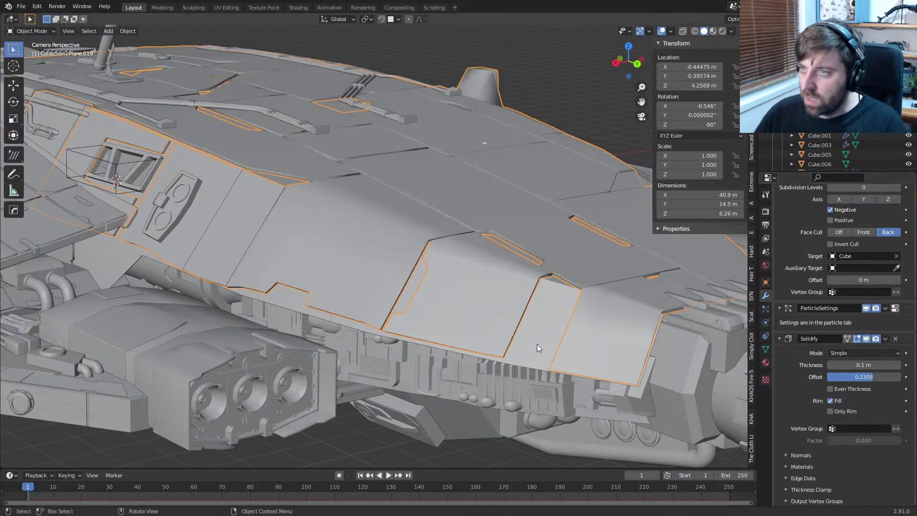
Step: Reframe the camera on the whole ship from the rear, render the frame and close the render window
scroll(537, 344, "down", 4)
middle_click_drag(322, 304, 416, 339, "shift")
key("F12")
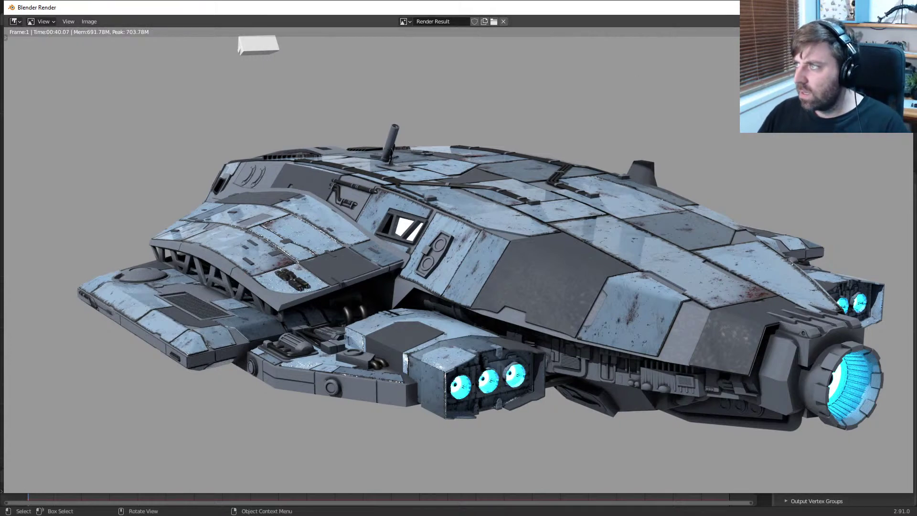
left_click(902, 7)
Step: Open the hull plating mesh for editing in top view at the bulging panel corner beside the wing
scroll(617, 186, "down", 5)
middle_click_drag(617, 186, 497, 282)
scroll(495, 306, "up", 7)
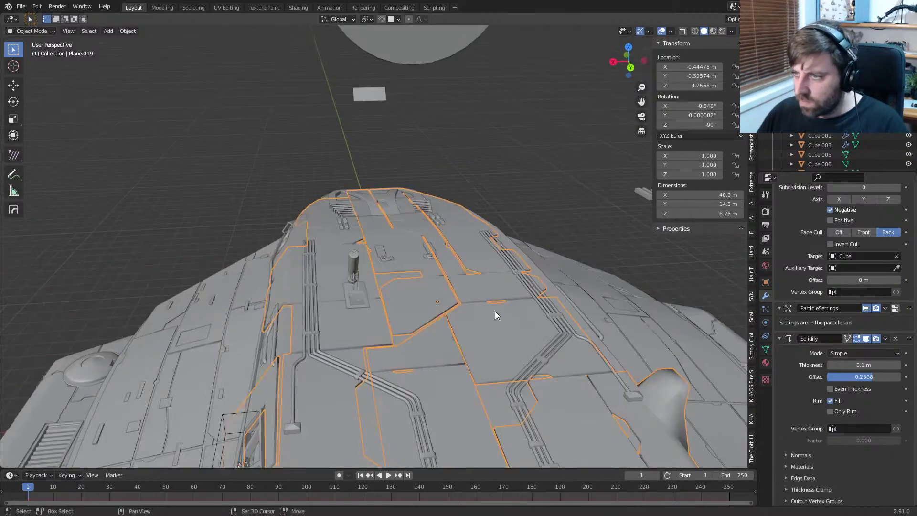
middle_click_drag(626, 388, 393, 184, "shift")
key("Tab")
key("Tab")
scroll(557, 334, "down", 9)
key("KP_7")
middle_click_drag(415, 37, 417, 332, "shift")
scroll(425, 325, "up", 9)
middle_click_drag(491, 310, 422, 268, "shift")
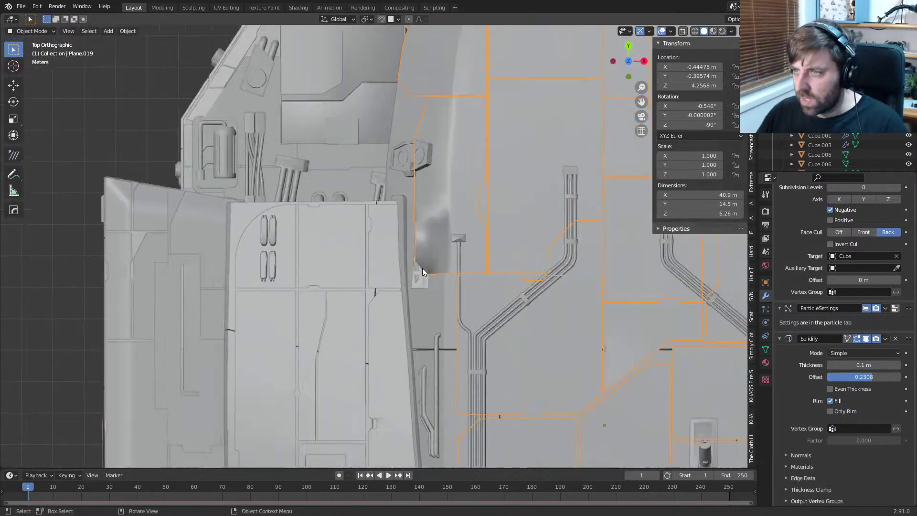
scroll(429, 265, "up", 3)
key("Tab")
scroll(499, 257, "up", 3)
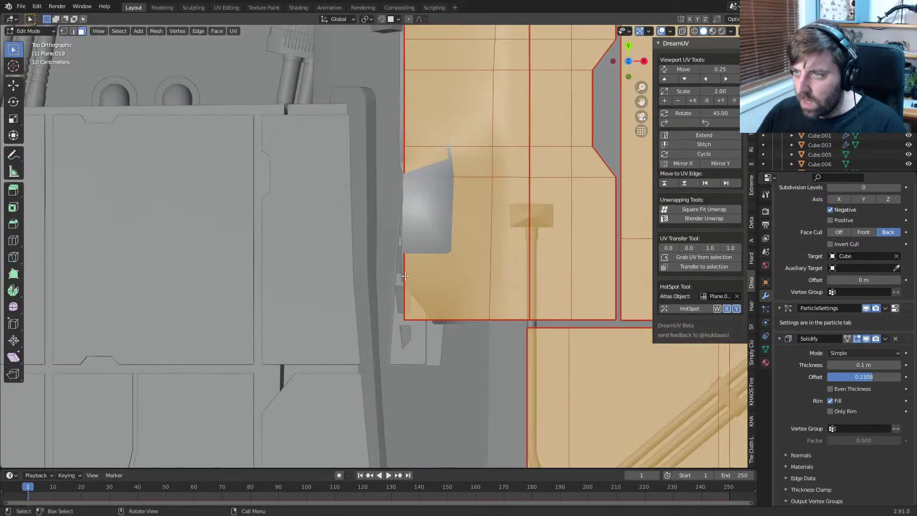
key("Tab")
key("Tab")
Step: Delete the two distorted faces at the bulging outer corner of the hull panel
left_click(432, 132)
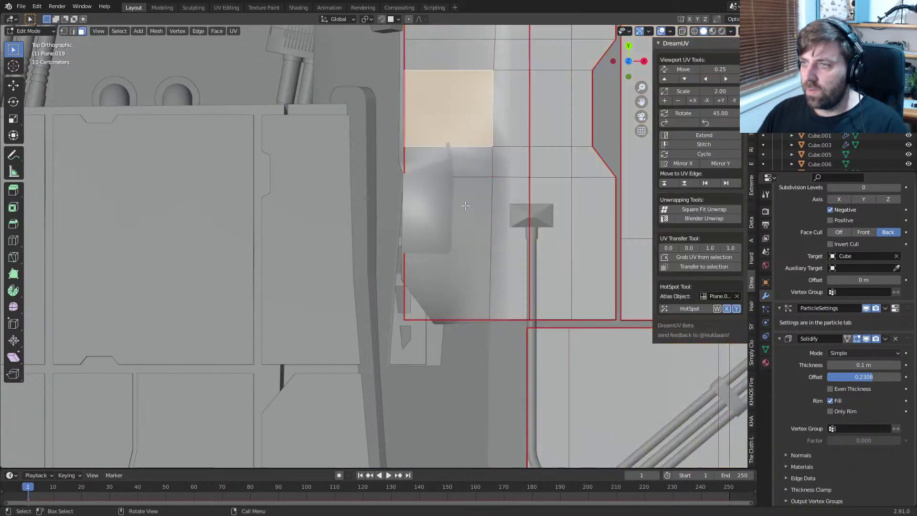
left_click(467, 166)
left_click(457, 276, "shift")
key("x")
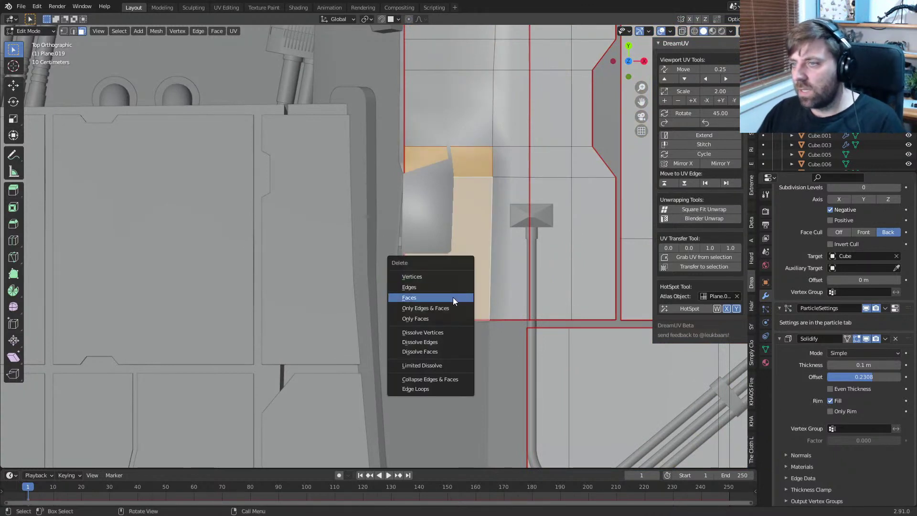
left_click(453, 297)
key("alt+z")
key("alt+z")
Step: Move the panel edge exposed by the deleted faces back along Y, away from the gap
key("2")
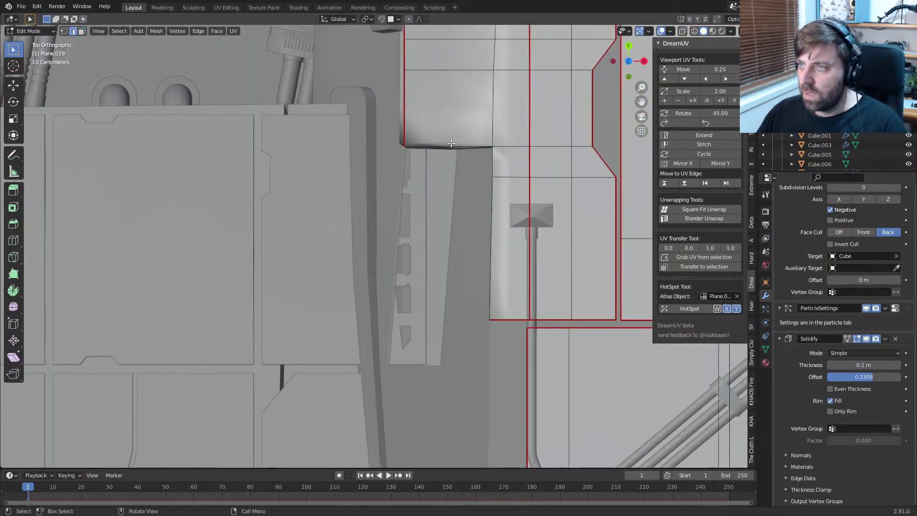
left_click(451, 148)
key("g")
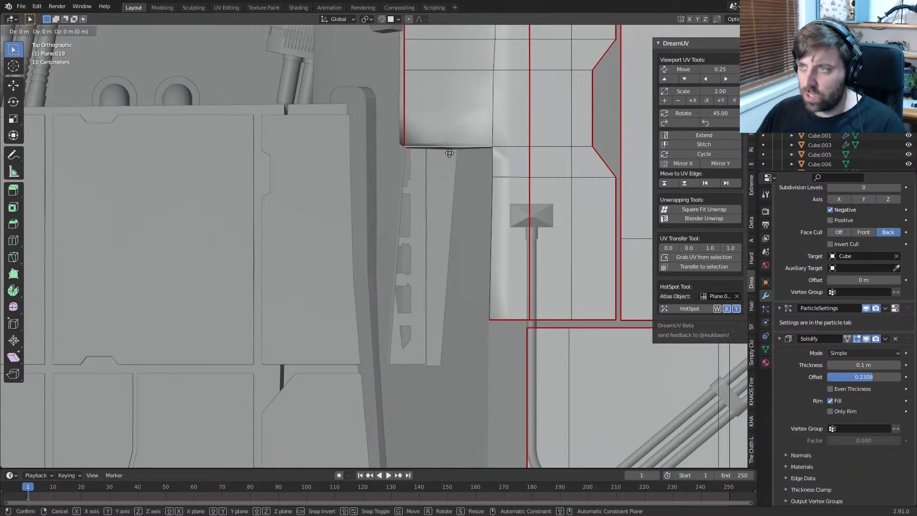
key("y")
key("y")
right_click(449, 139)
key("g")
key("y")
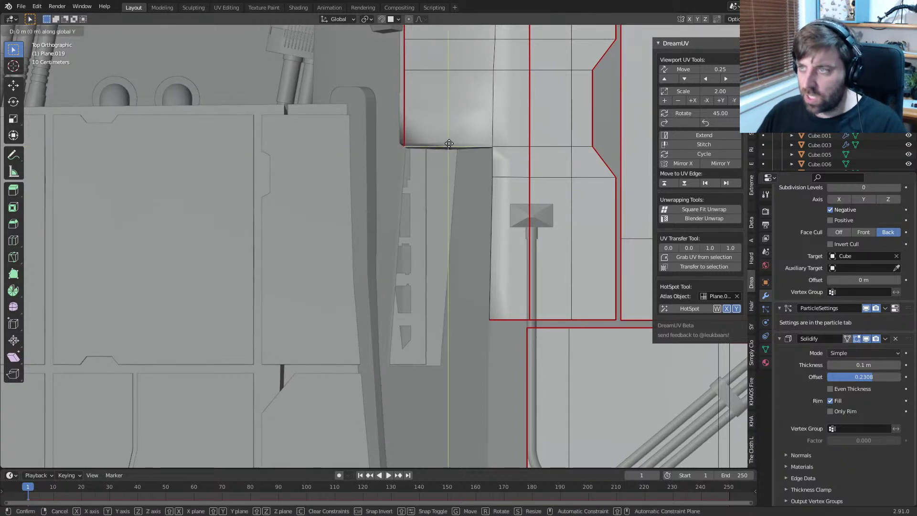
left_click(449, 113)
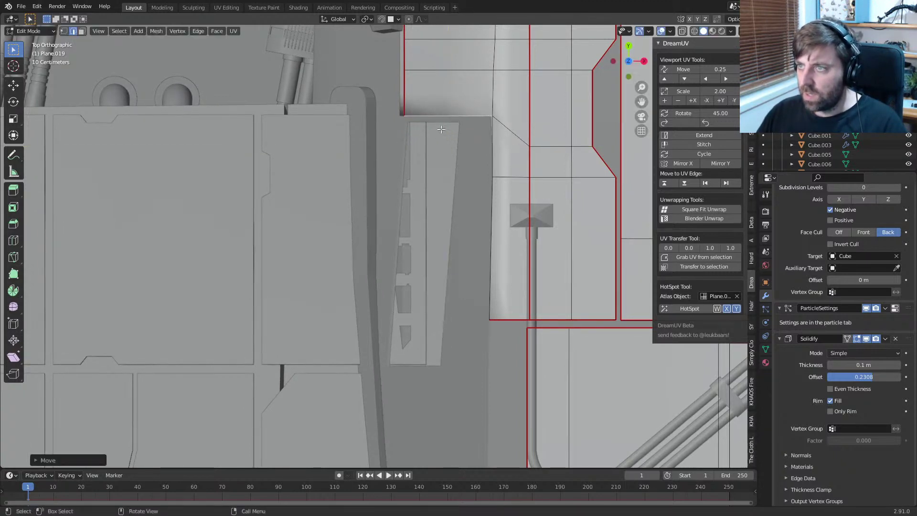
Step: Mark the moved edge and the adjoining gap border edges as sharp and as seams, and finish mesh editing
left_click(492, 153, "shift")
right_click(489, 225)
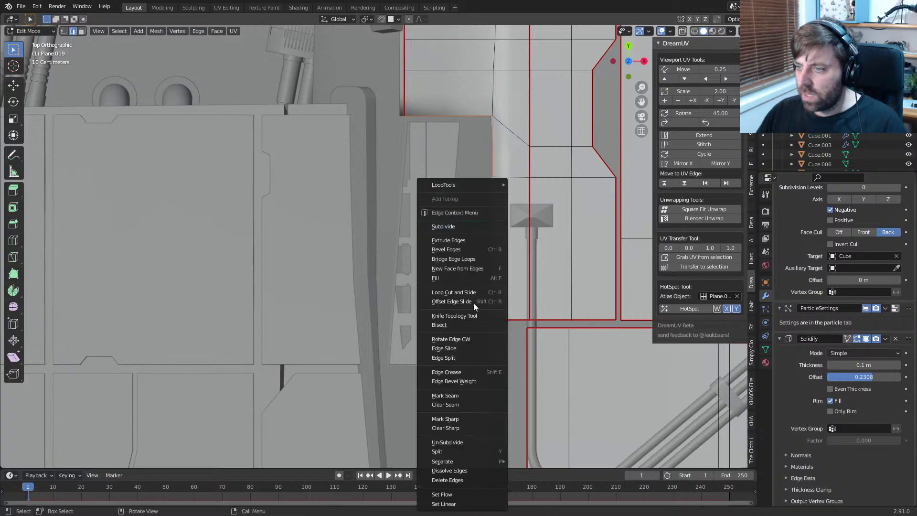
left_click(471, 419)
right_click(469, 416)
left_click(468, 398)
key("Tab")
Step: Add a Mirror modifier to the three-pane side window frame near the rear of the hull
middle_click_drag(440, 366, 379, 310)
scroll(480, 270, "down", 3)
scroll(302, 261, "up", 2)
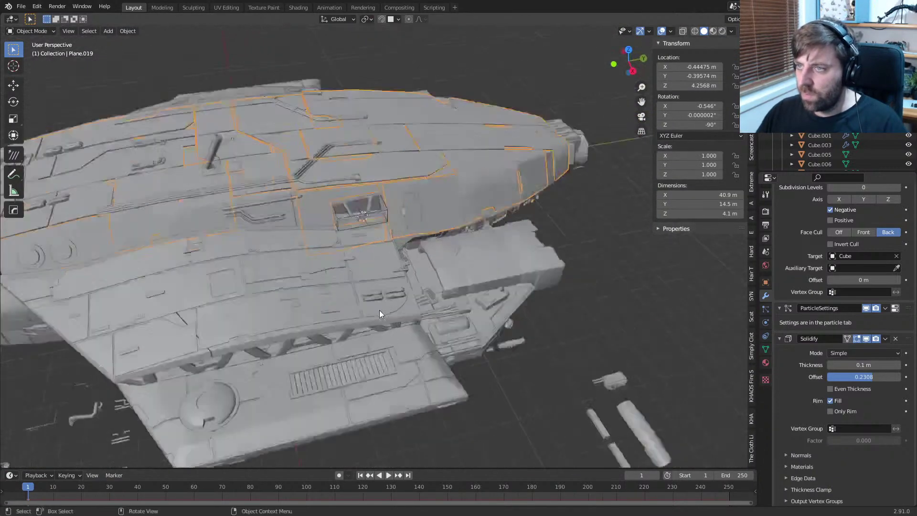
scroll(350, 170, "up", 4)
scroll(354, 172, "down", 5)
left_click(386, 256)
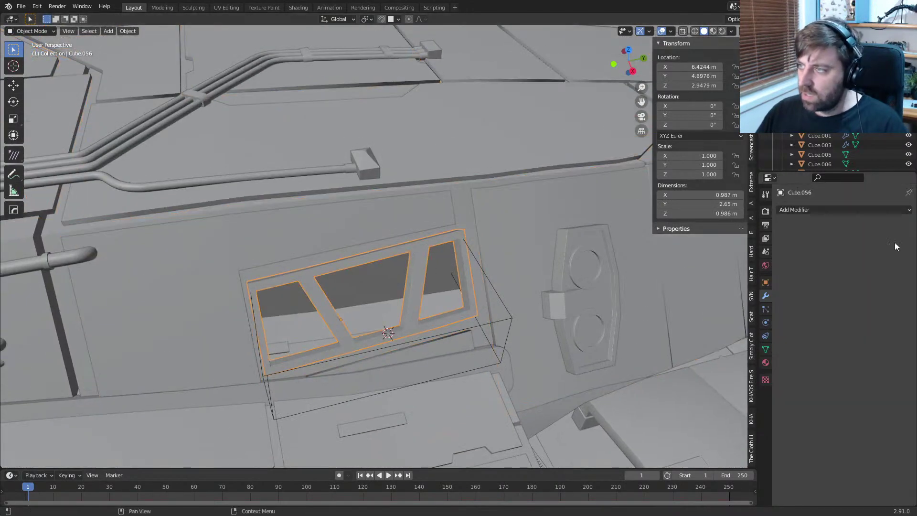
left_click(878, 209)
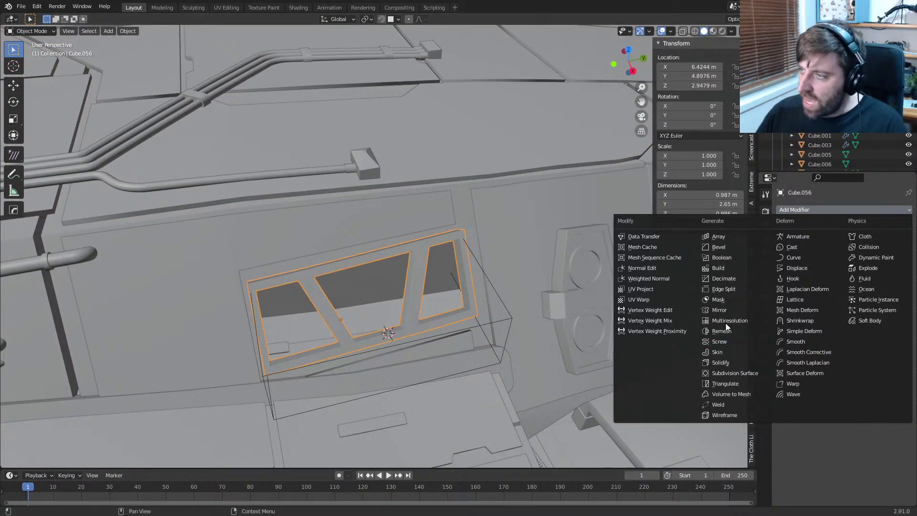
left_click(719, 309)
Step: Set the ship's main body, Cube, as the mirror object for the window frame's X-axis mirror
scroll(618, 355, "down", 6)
middle_click_drag(363, 355, 449, 360)
scroll(474, 360, "up", 3)
middle_click_drag(640, 338, 681, 334)
left_click(896, 275)
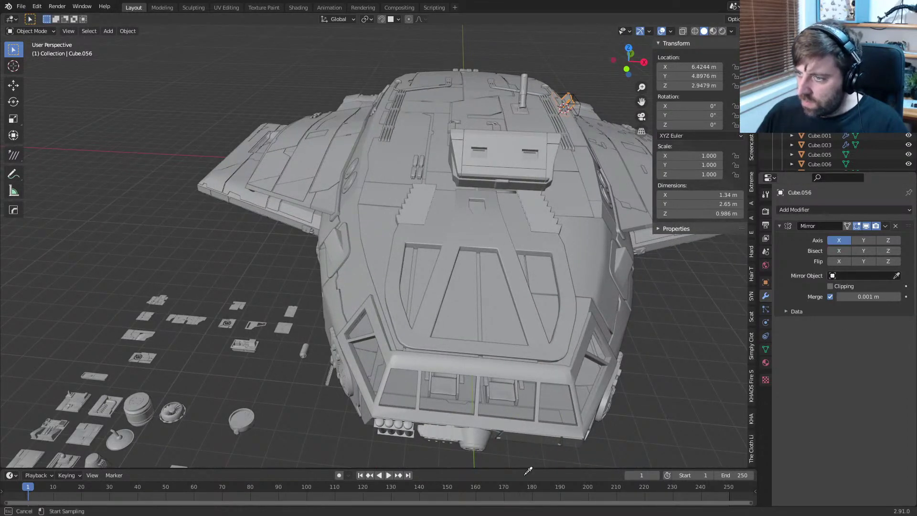
left_click(594, 334)
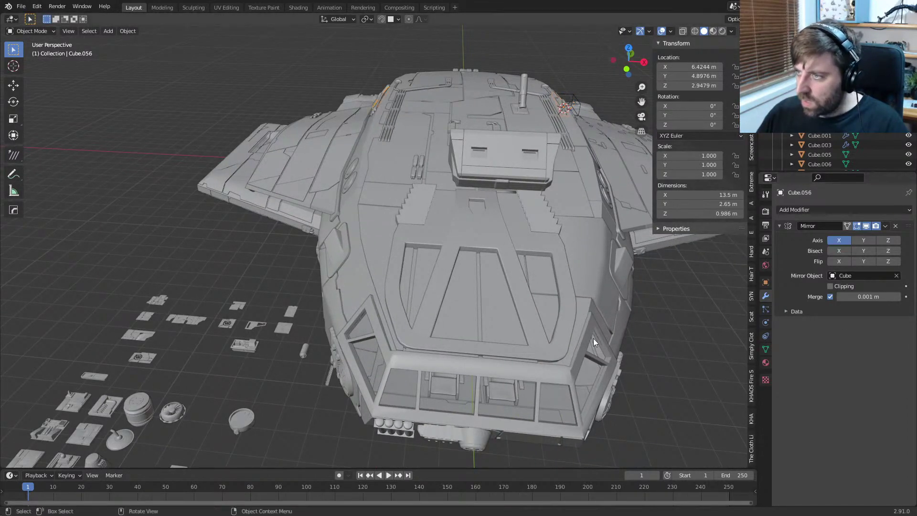
Step: Select the plating on the ship's wing and move its Mirror modifier above both the Solidify and ParticleSettings modifiers
middle_click_drag(593, 338, 392, 372)
scroll(392, 373, "up", 5)
mouse_move(470, 365)
middle_mouse_down()
mouse_move(488, 394)
mouse_move(309, 402)
mouse_move(282, 368)
mouse_move(370, 251)
mouse_move(432, 343)
mouse_move(297, 317)
mouse_move(471, 331)
mouse_move(481, 362)
middle_mouse_up()
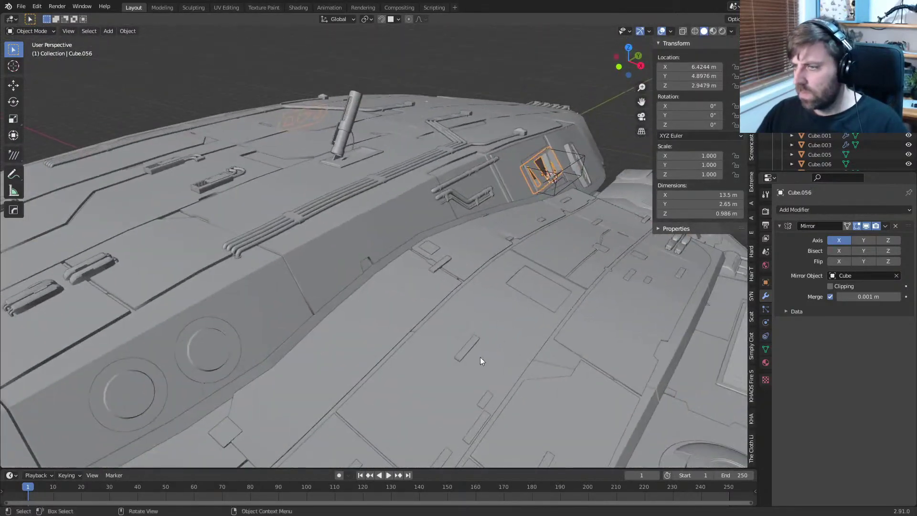
left_click(463, 350)
scroll(873, 399, "down", 5)
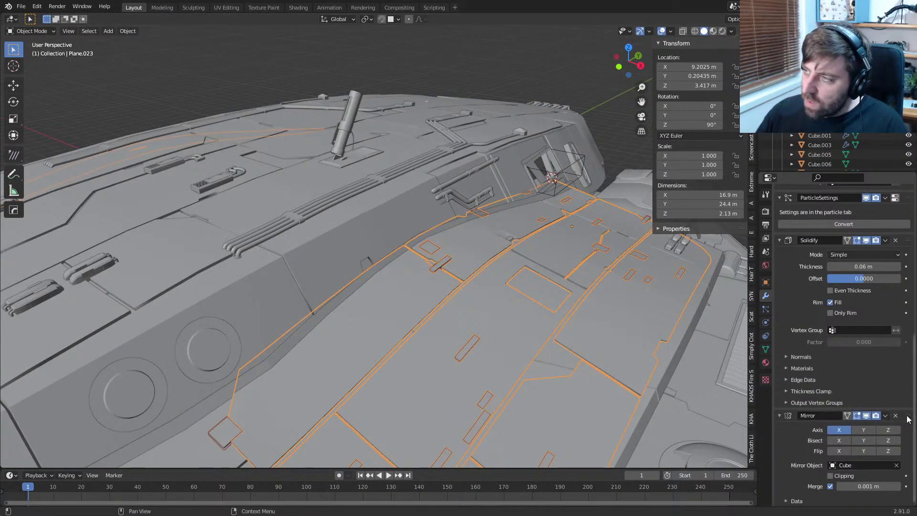
scroll(888, 408, "up", 3)
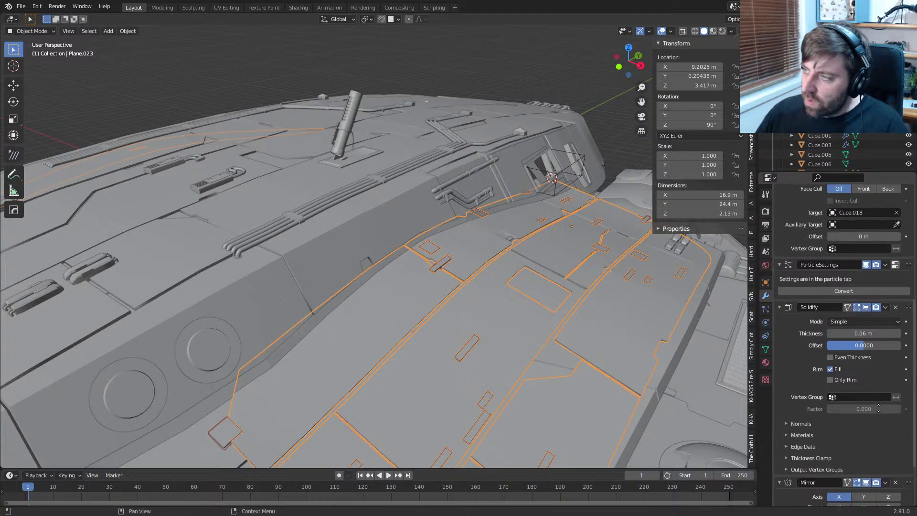
middle_click_drag(878, 409, 876, 358)
left_click_drag(908, 432, 909, 234)
middle_click_drag(905, 240, 905, 271)
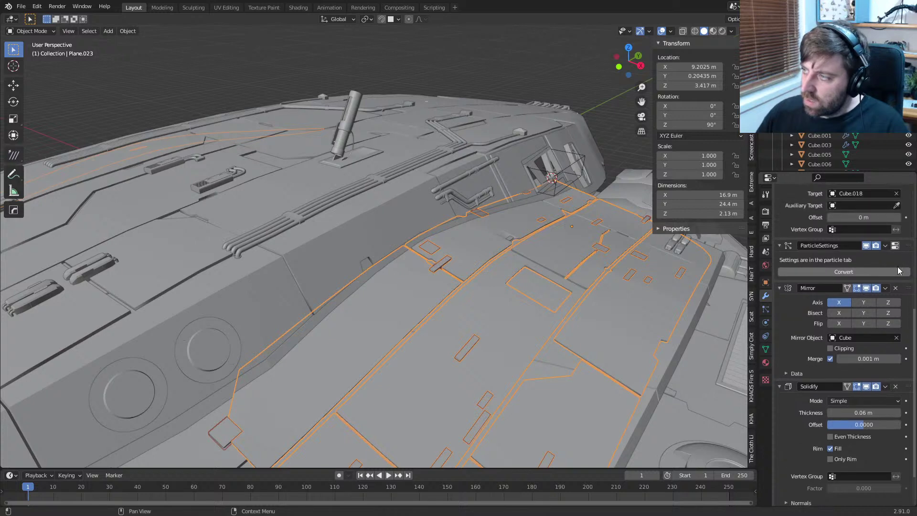
left_click_drag(907, 246, 894, 351)
Step: Examine the wing plating on both sides of the ship and review its modifier stack from Subdivision to Solidify
middle_click_drag(267, 296, 408, 374)
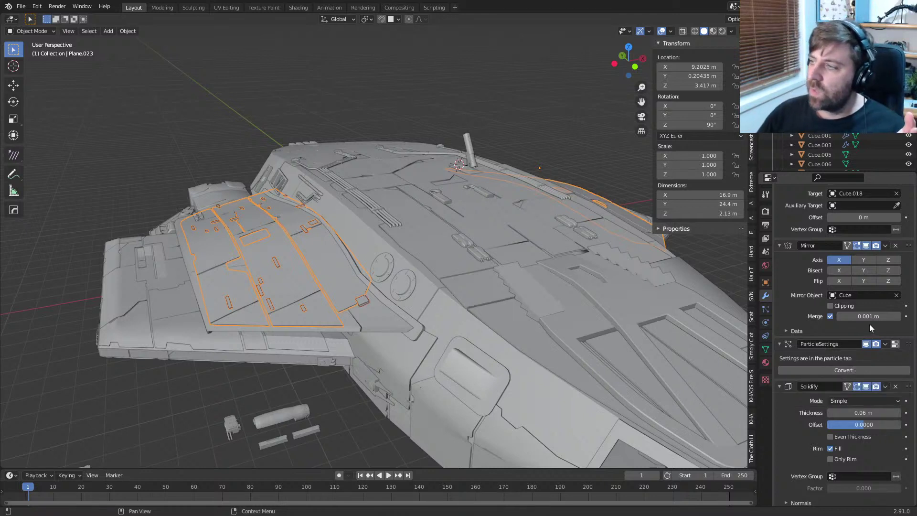
scroll(867, 325, "up", 5)
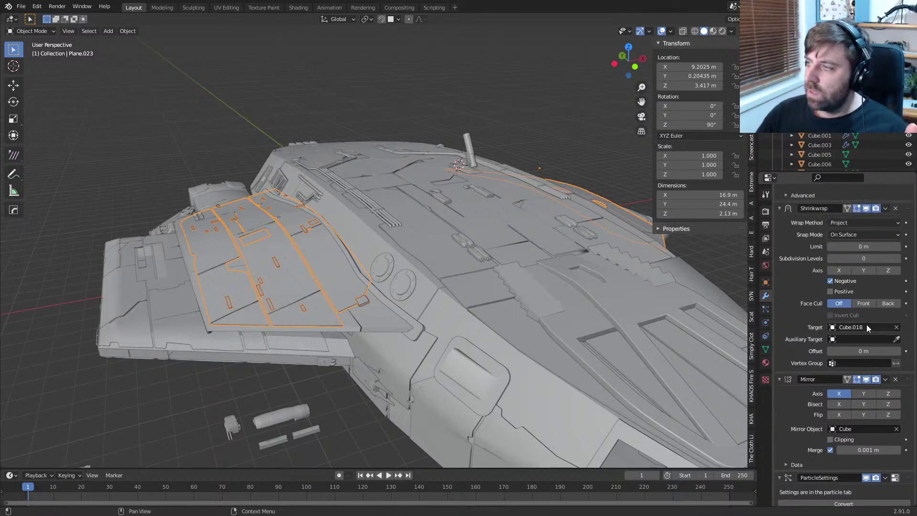
scroll(866, 325, "up", 4)
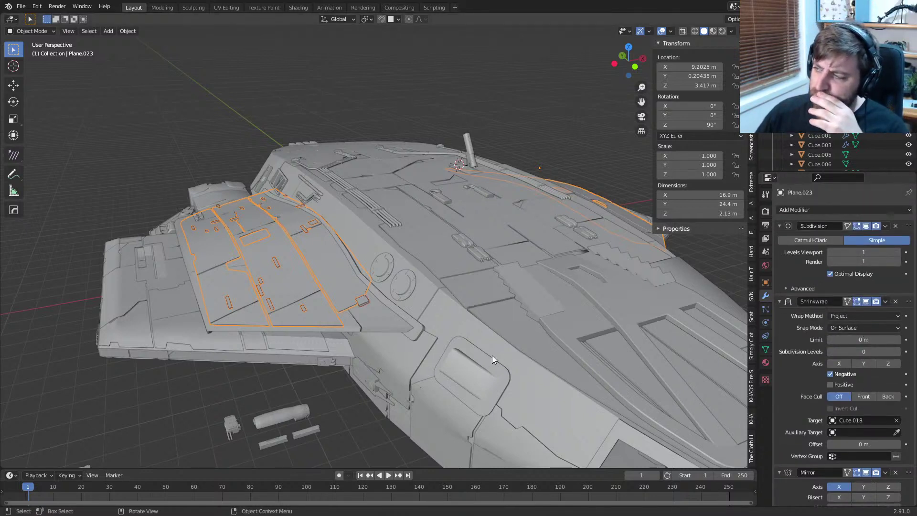
middle_click_drag(494, 355, 617, 386)
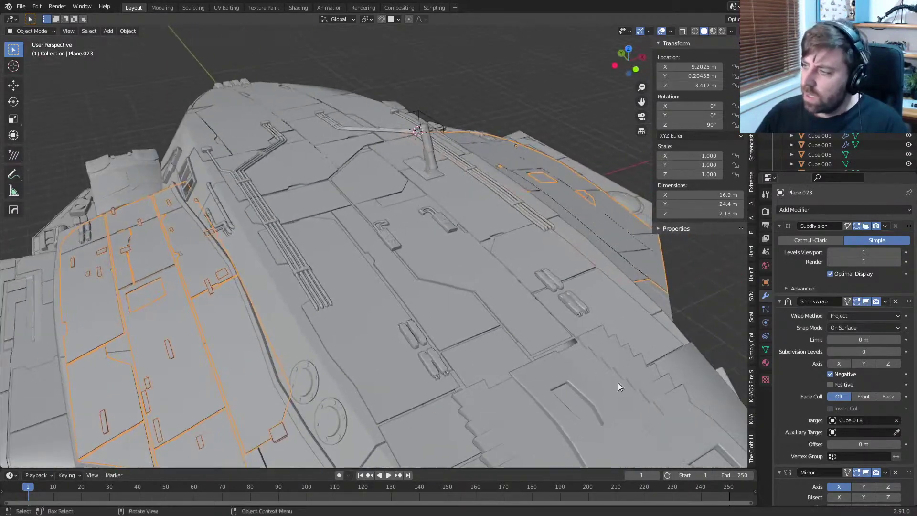
scroll(339, 379, "down", 3)
middle_click_drag(279, 313, 549, 343)
scroll(864, 416, "down", 12)
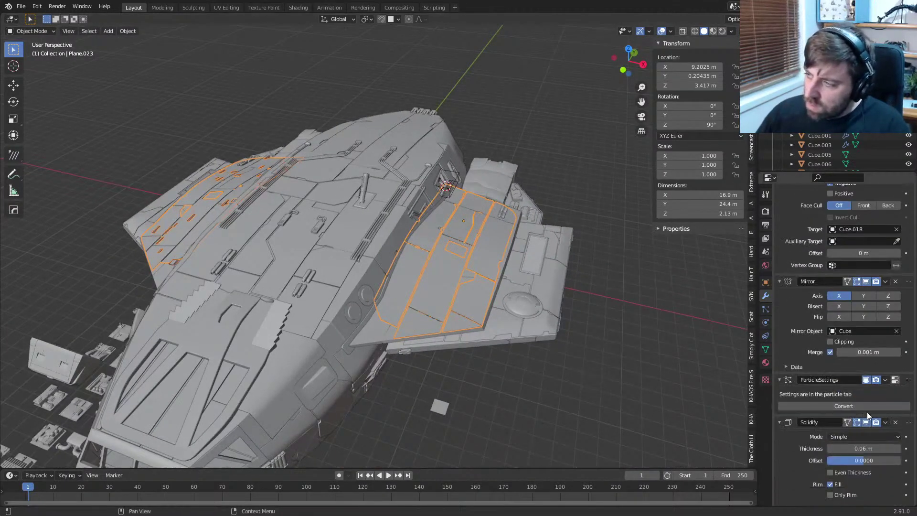
scroll(860, 389, "up", 4)
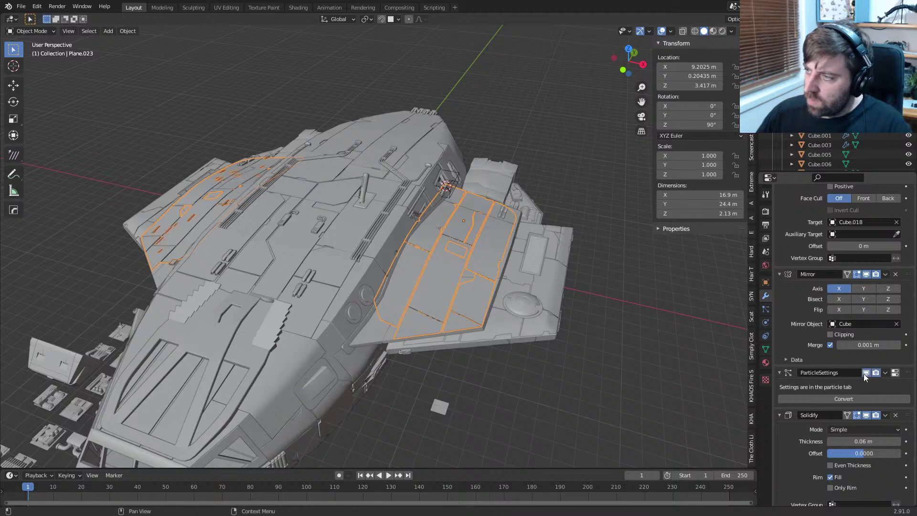
Step: Try a different hair count and seed on the wing plating's particle system, then restore 20 and 0 and recheck its modifiers
left_click(766, 308)
scroll(849, 254, "up", 11)
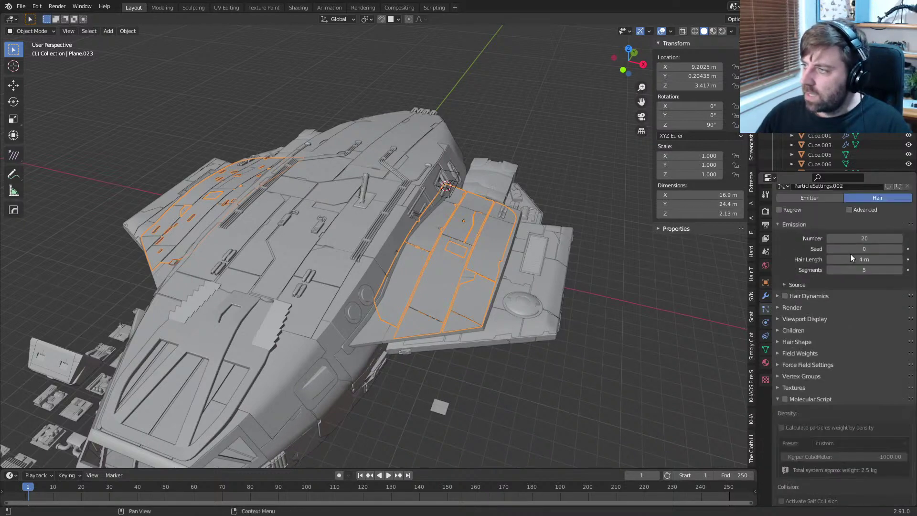
left_click(899, 303)
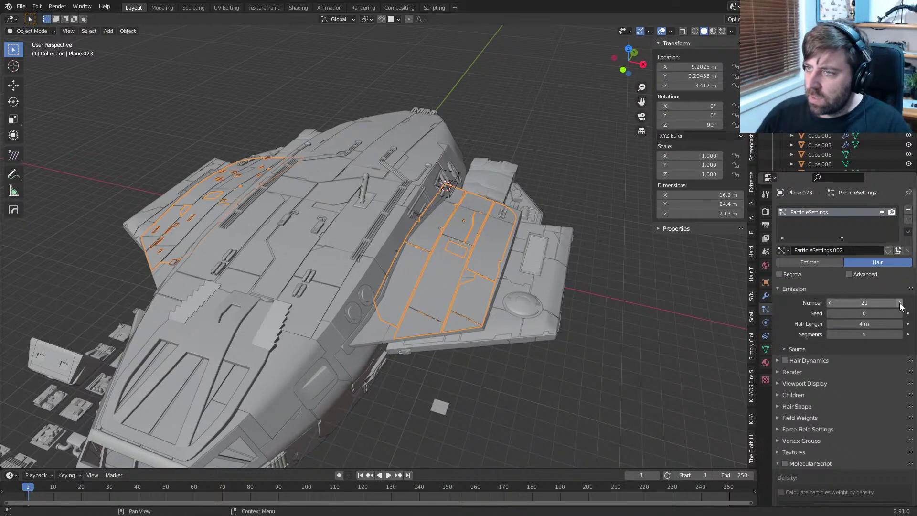
left_click(829, 303)
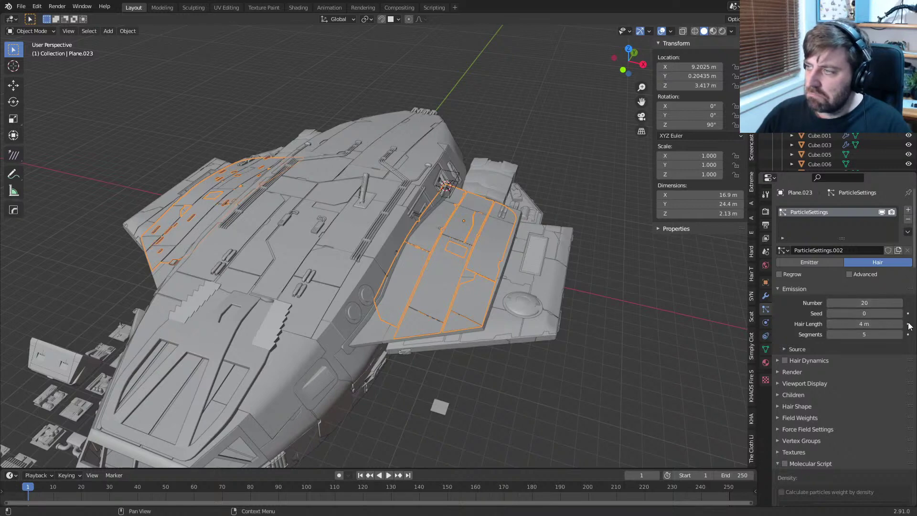
left_click(900, 314)
left_click(829, 314)
middle_click_drag(515, 296, 468, 287)
scroll(608, 287, "down", 3)
scroll(468, 288, "up", 6)
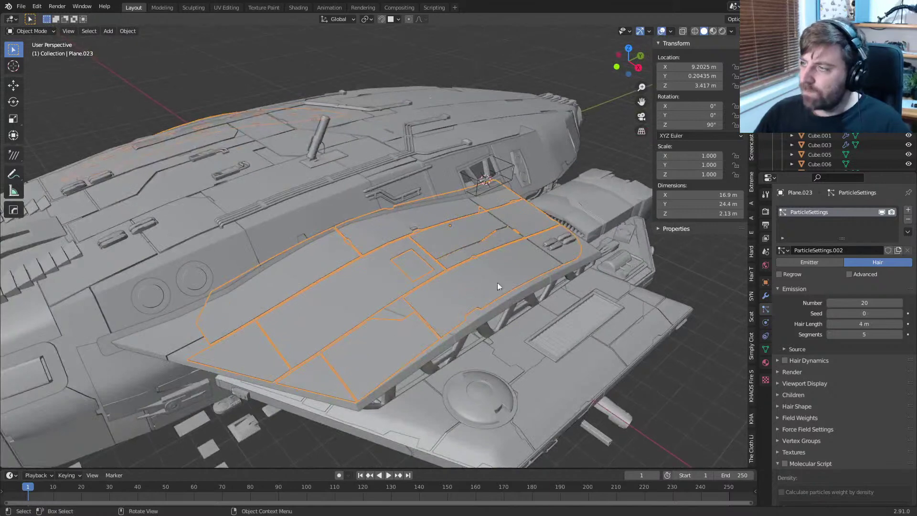
left_click(766, 296)
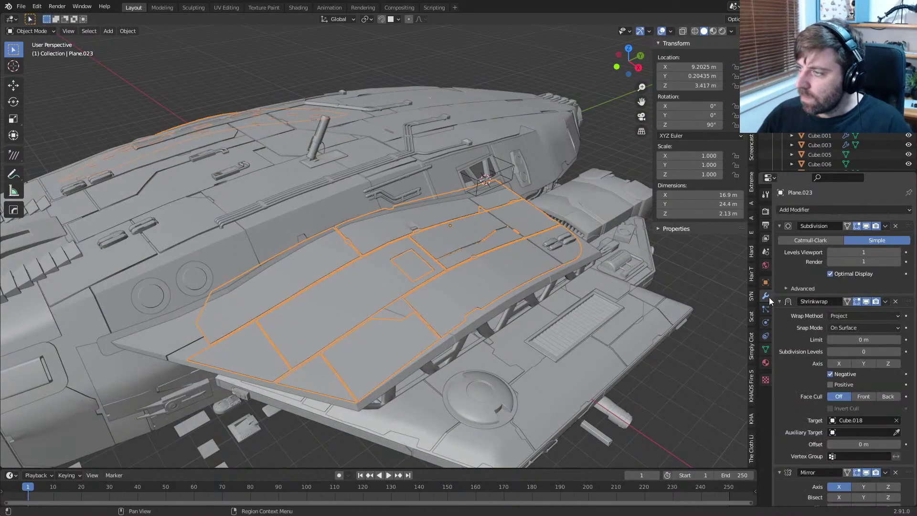
scroll(881, 409, "down", 3)
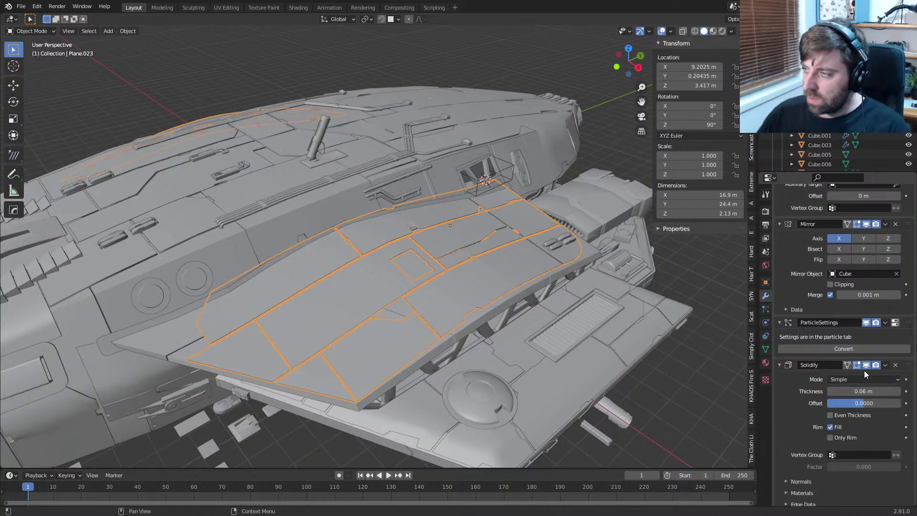
left_click(764, 310)
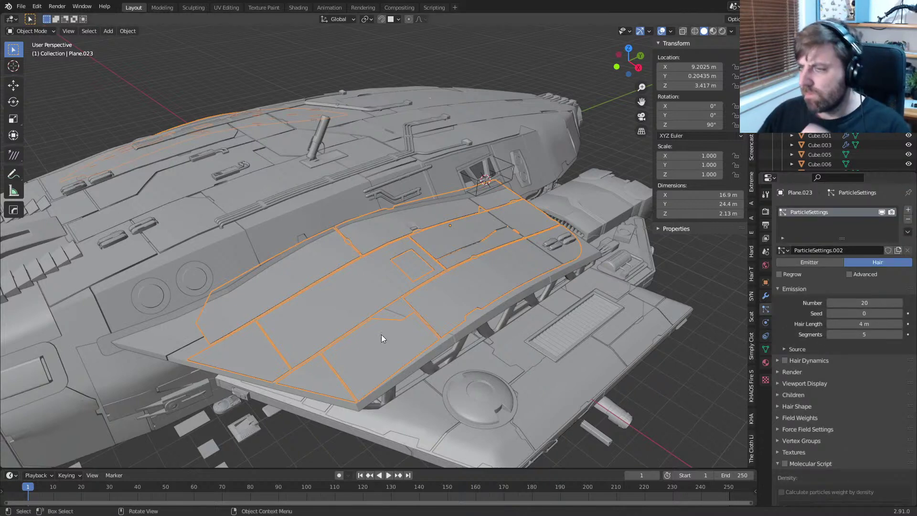
Step: Select the underside hull section at the rear that carries the long exhaust pipe and three round ports
middle_click_drag(382, 337, 447, 298)
scroll(506, 346, "down", 5)
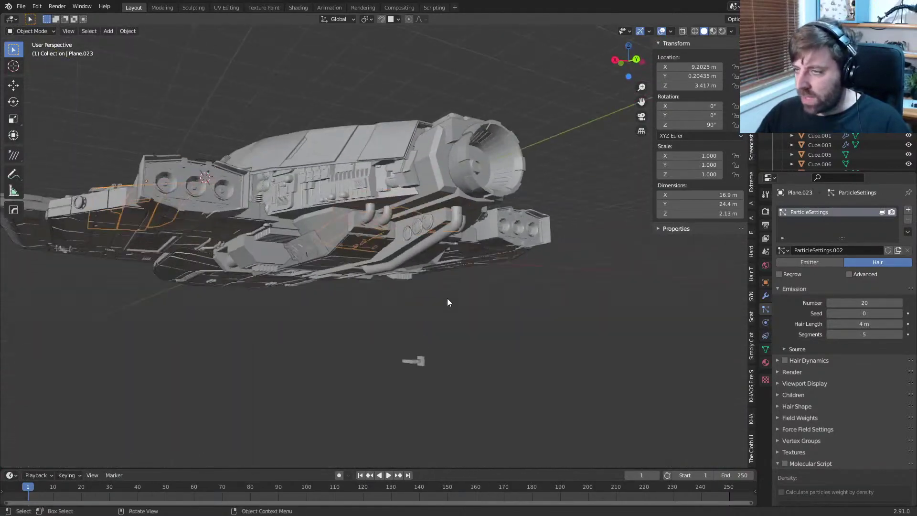
scroll(447, 298, "up", 2)
left_click(439, 234)
scroll(437, 234, "up", 3)
middle_click_drag(438, 234, 546, 293)
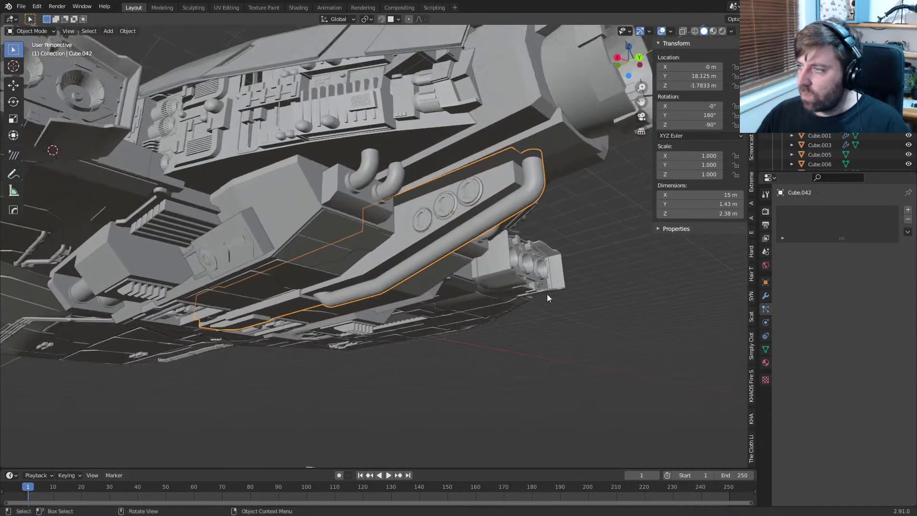
left_click(781, 236)
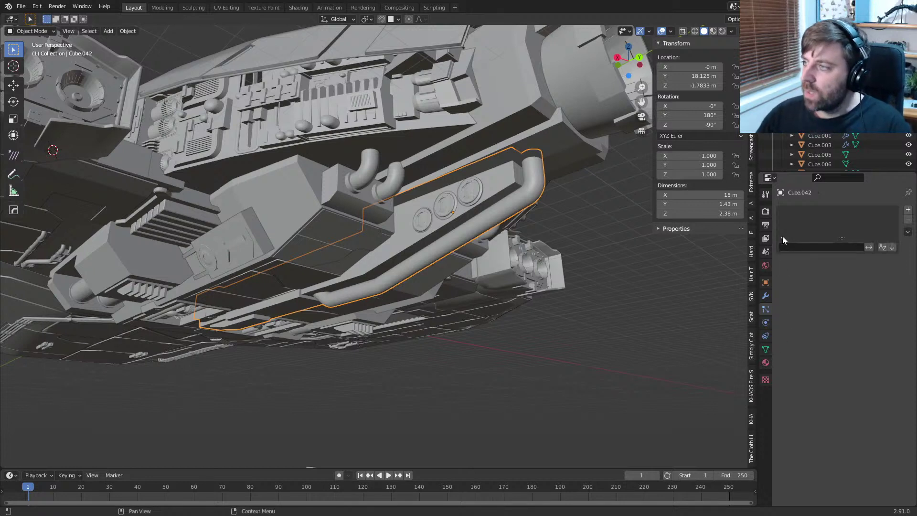
left_click(782, 236)
left_click(905, 211)
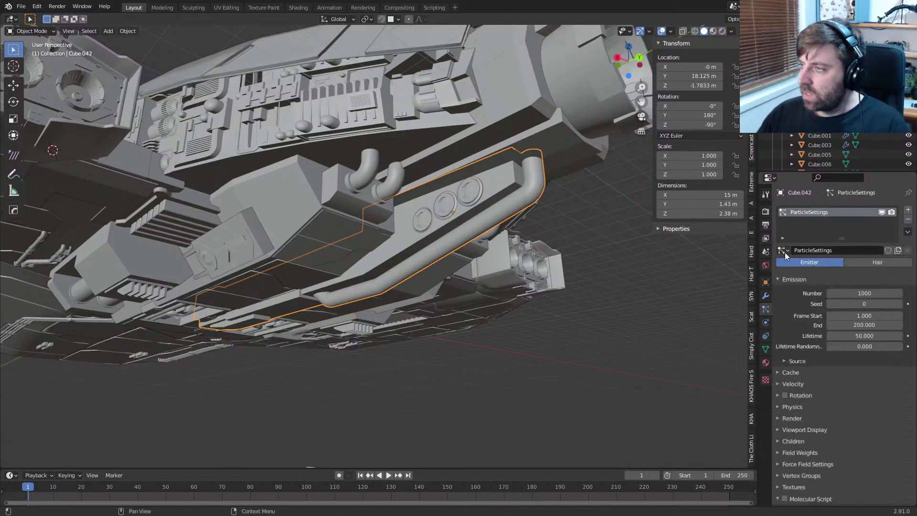
left_click(782, 237)
left_click(908, 219)
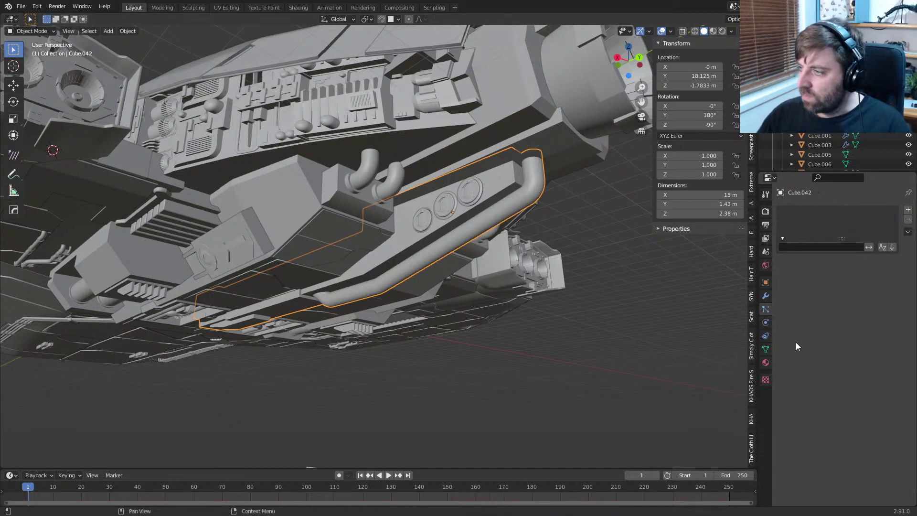
Step: Add a second material slot to the exhaust section and fill it with the existing MEtalPipe material
left_click(765, 363)
left_click(908, 210)
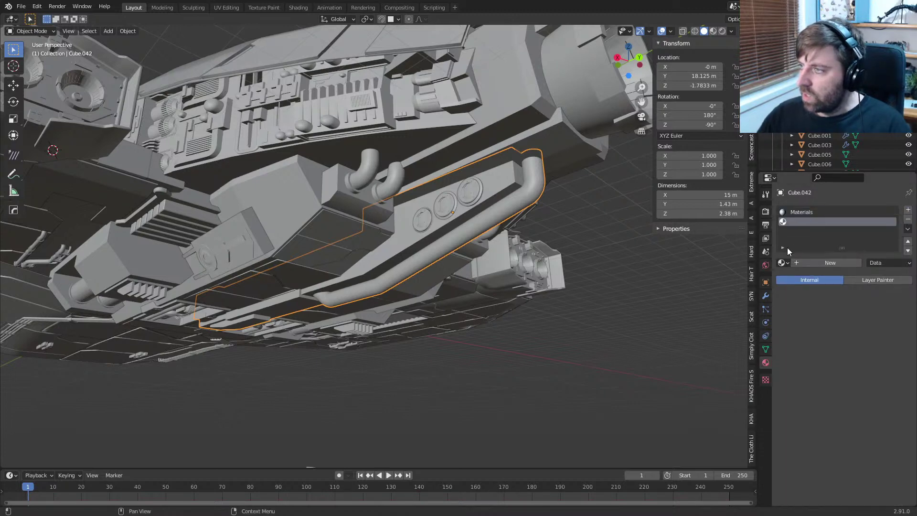
middle_click_drag(539, 213, 535, 252, "shift")
left_click(531, 241)
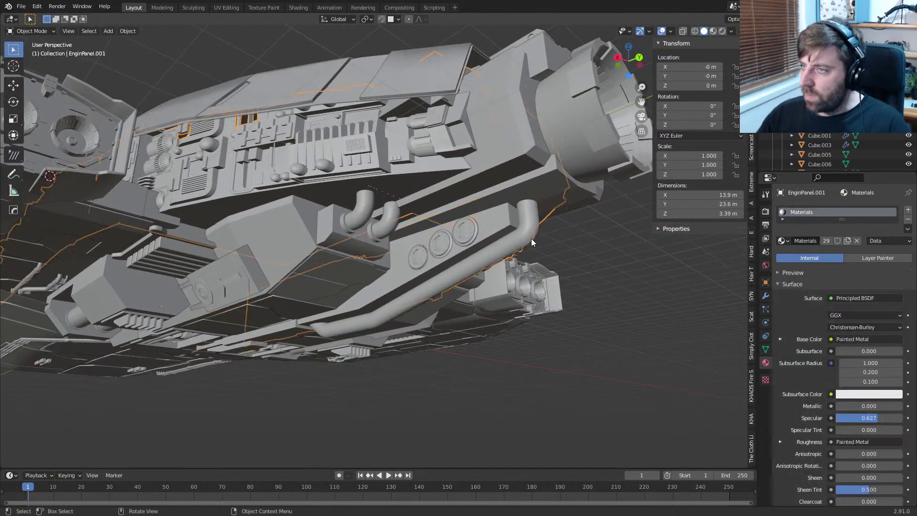
left_click(528, 227)
left_click(783, 262)
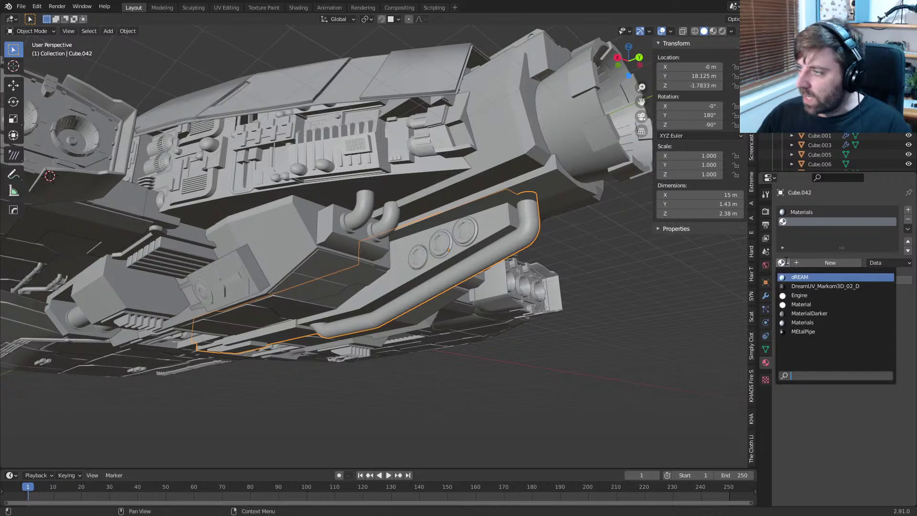
left_click(806, 332)
Step: Select all the linked geometry of the long exhaust pipe in the mesh and assign MEtalPipe to it
scroll(577, 283, "up", 2)
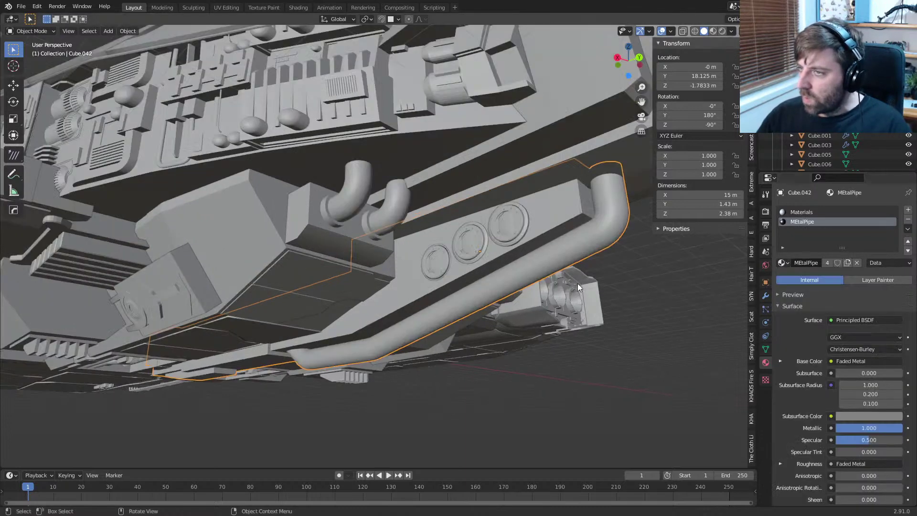
key("Tab")
left_click(592, 242)
key("ctrl+l")
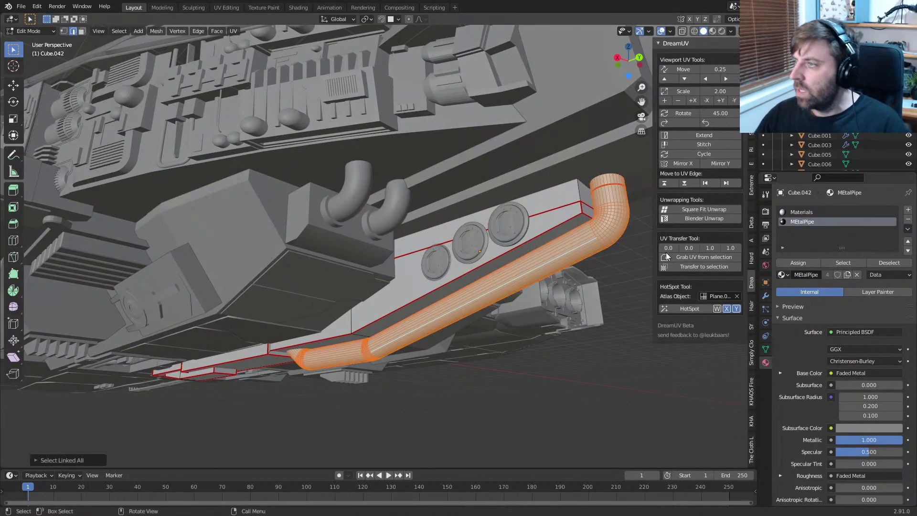
left_click(807, 264)
scroll(480, 274, "down", 4)
key("Tab")
Step: Inspect the round ports, nearby pipes and underside panels around the exhaust section
middle_click_drag(480, 274, 462, 296)
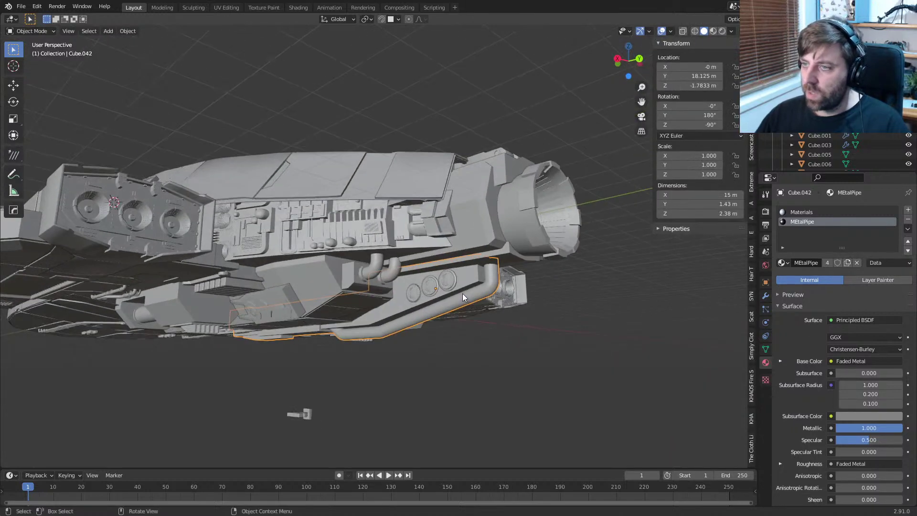
scroll(463, 297, "up", 2)
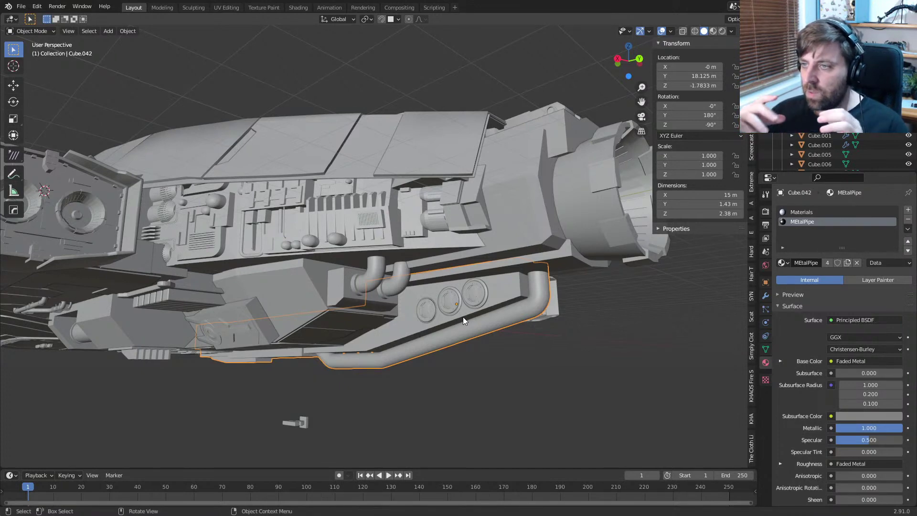
scroll(523, 283, "up", 5)
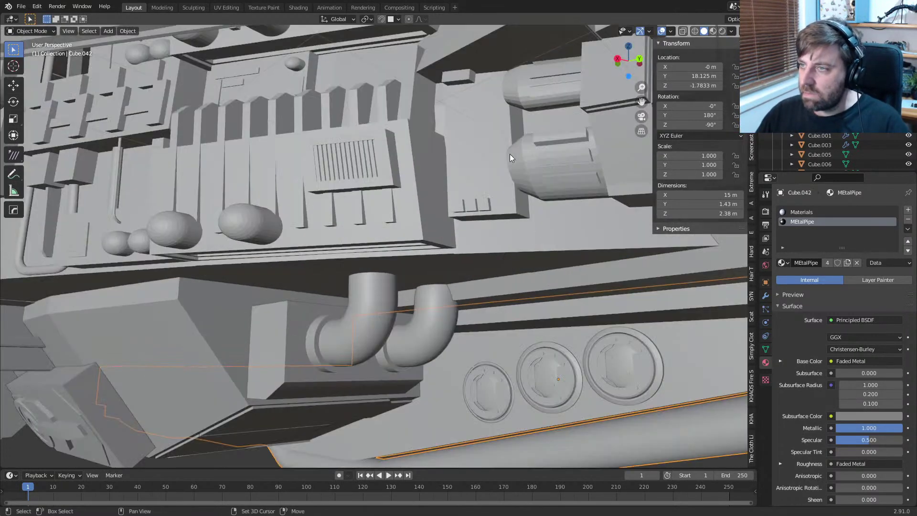
middle_click_drag(558, 253, 506, 241, "shift")
scroll(506, 241, "down", 1)
scroll(478, 296, "up", 3)
key("Tab")
middle_click_drag(460, 331, 370, 273, "shift")
scroll(425, 295, "down", 2)
key("Tab")
scroll(365, 310, "down", 4)
middle_click_drag(366, 309, 478, 314)
scroll(478, 314, "up", 1)
Step: Make an independent copy of the exhaust section's Materials material and name it MAtteBlack
left_click(838, 214)
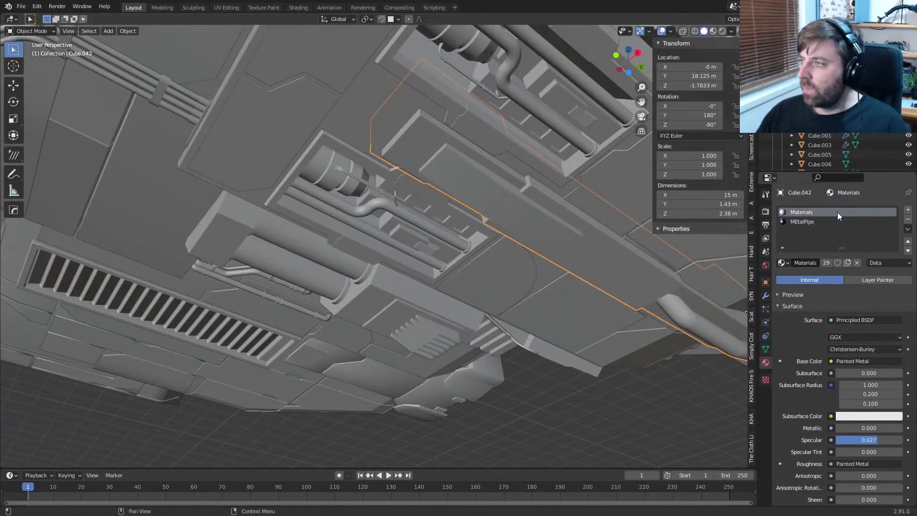
left_click(847, 264)
left_click(815, 263)
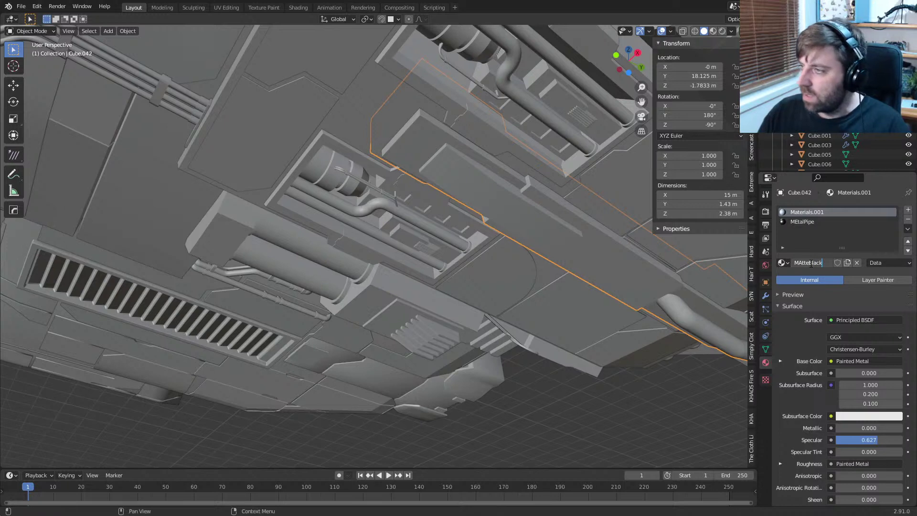
key("Return")
Step: Lower the MAtteBlack material's specular to 0.237
scroll(859, 406, "down", 4)
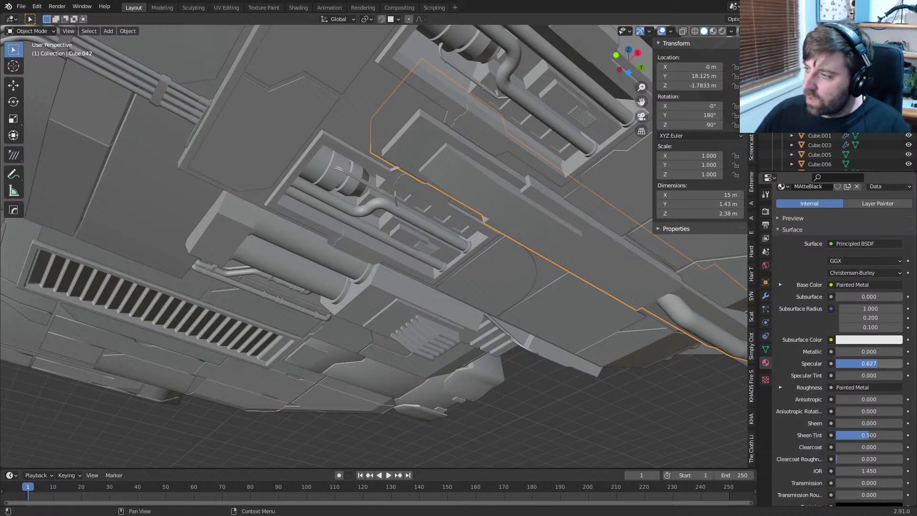
left_click_drag(869, 363, 857, 363)
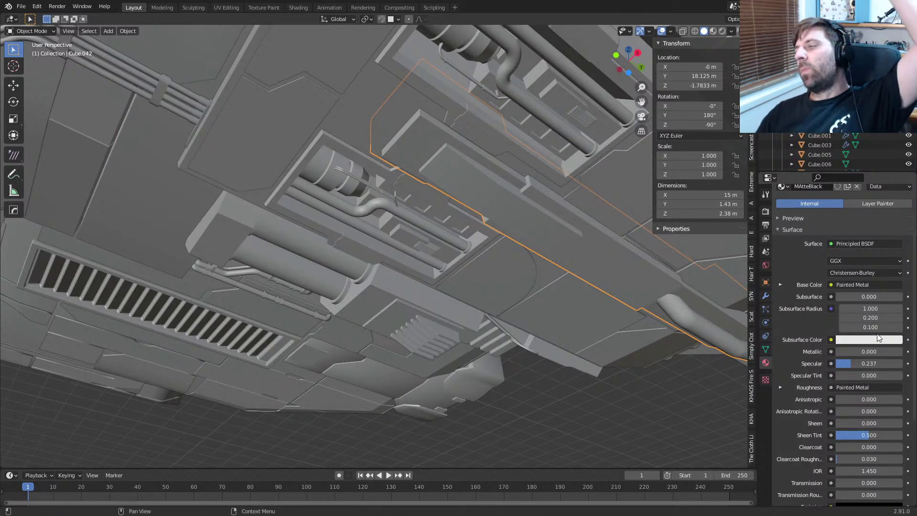
scroll(875, 333, "up", 2)
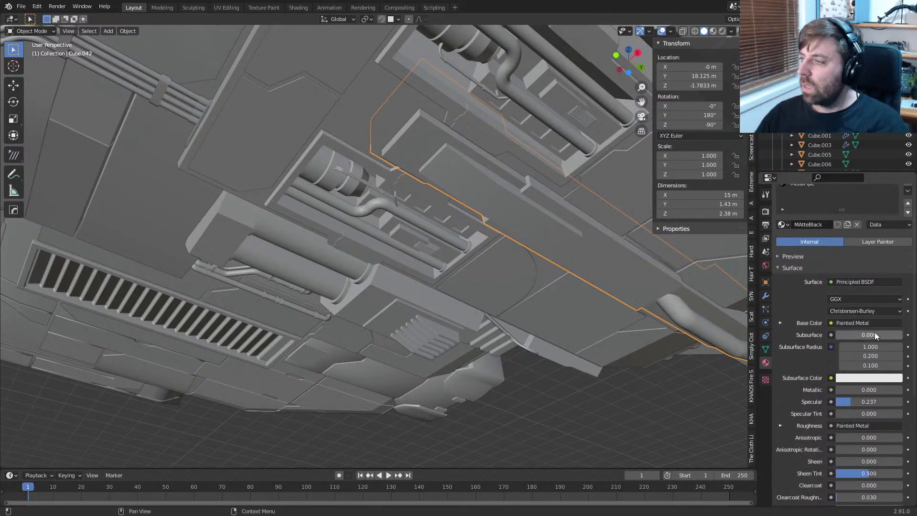
Step: Darken the MAtteBlack material's subsurface color to black
left_click(868, 378)
left_click_drag(894, 247, 893, 299)
middle_click_drag(635, 246, 695, 268)
scroll(845, 203, "up", 2)
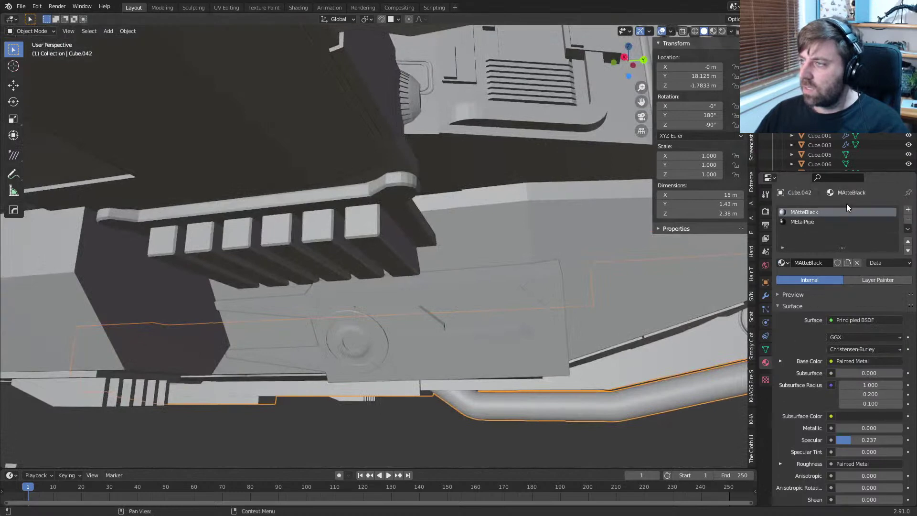
Step: In MAtteBlack's shader nodes, darken the Quick AO node's base color to a value of about 0.12
left_click(296, 7)
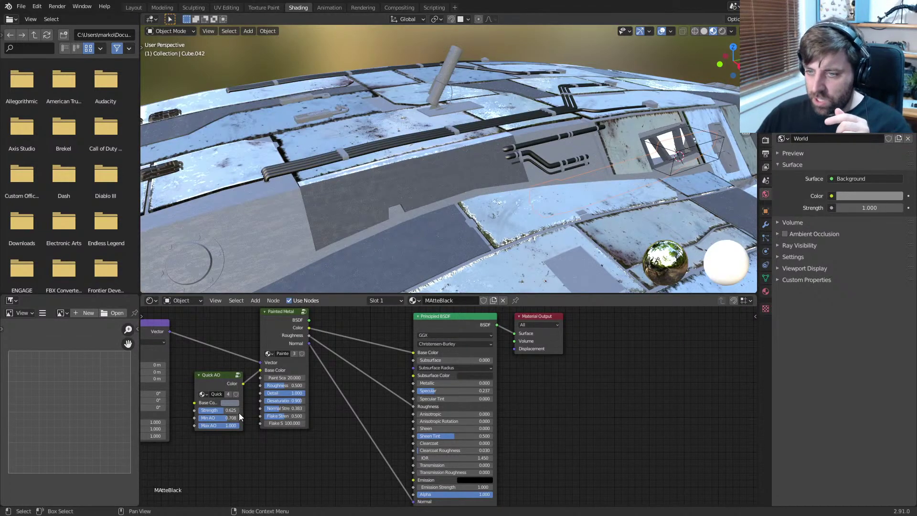
left_click(229, 403)
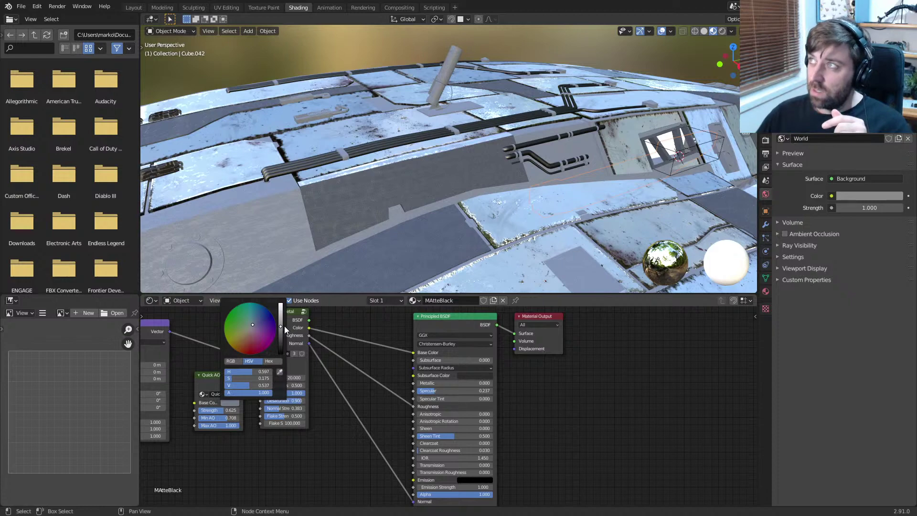
left_click_drag(283, 325, 281, 345)
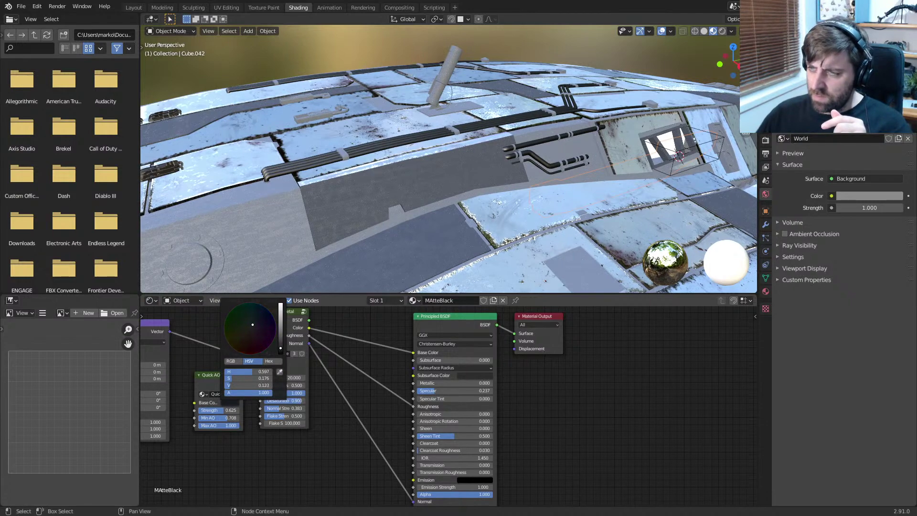
middle_click_drag(572, 254, 589, 177)
scroll(476, 229, "up", 3)
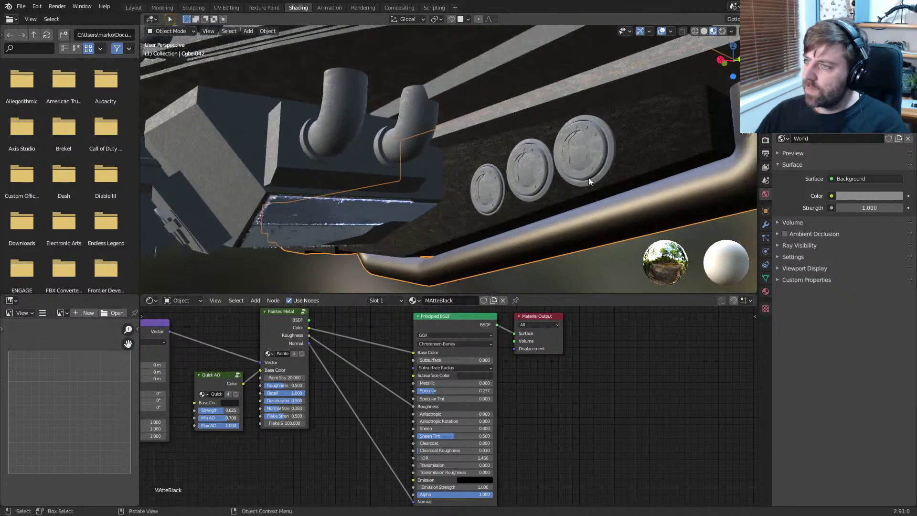
Step: Select the object with the underside vents and round ports, and add a second material slot holding MAtteBlack
left_click(583, 150)
scroll(569, 159, "down", 5)
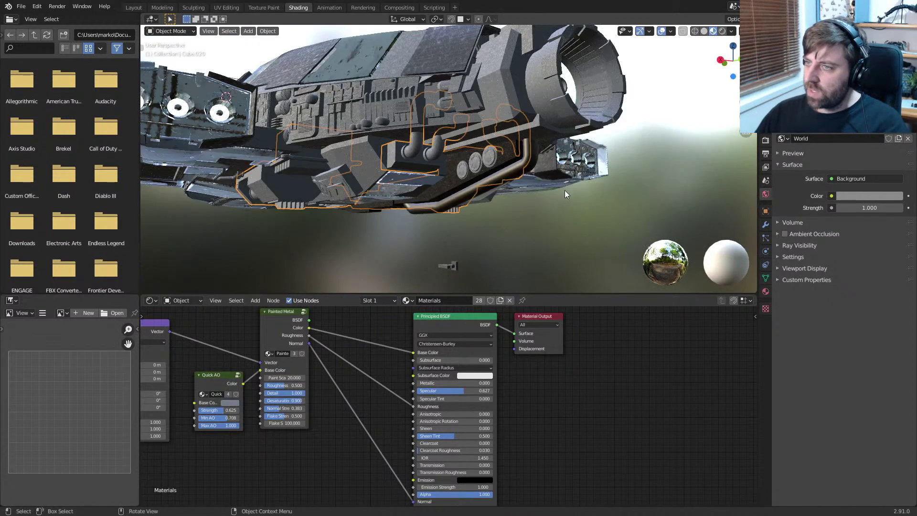
left_click(502, 205)
scroll(502, 204, "up", 3)
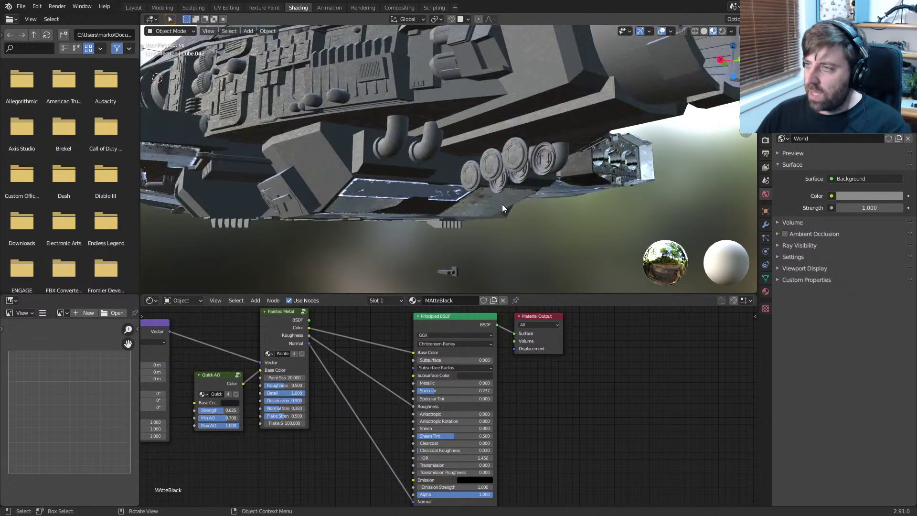
left_click(500, 160)
middle_click_drag(425, 177, 447, 194)
left_click(765, 291)
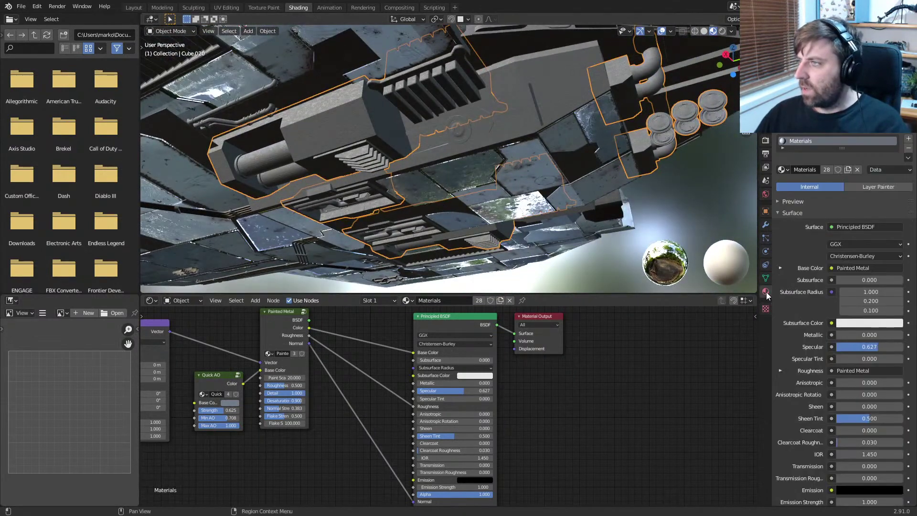
left_click(908, 138)
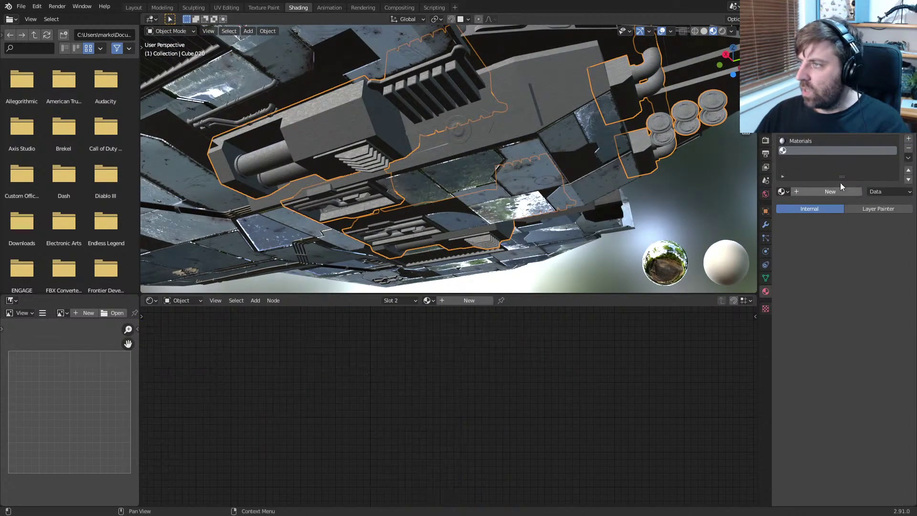
left_click(783, 191)
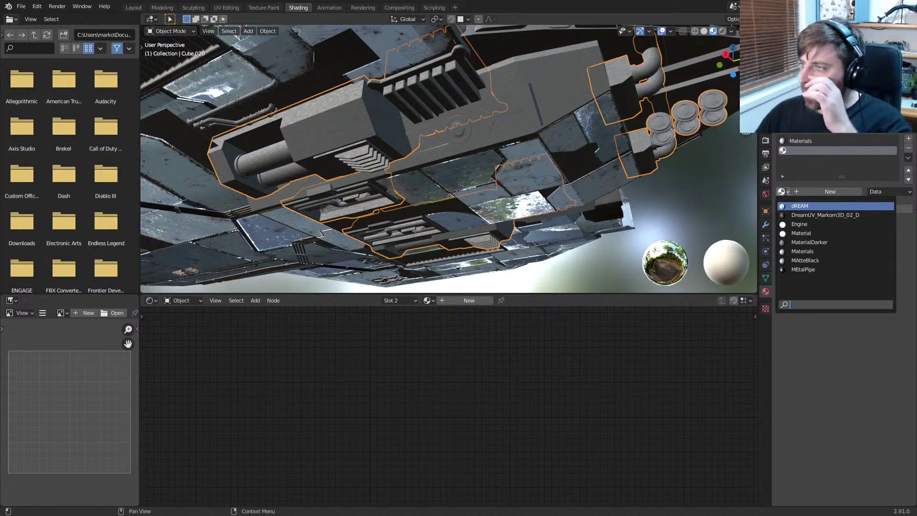
left_click(818, 260)
Step: Select the linked geometry of the angular housing, vent frames and inset bay in the mesh, and add a third slot with the dREAM material
middle_click_drag(506, 201, 399, 267)
scroll(492, 170, "up", 2)
key("Tab")
key("alt+a")
key("ctrl+l")
scroll(461, 157, "up", 2)
left_click(908, 139)
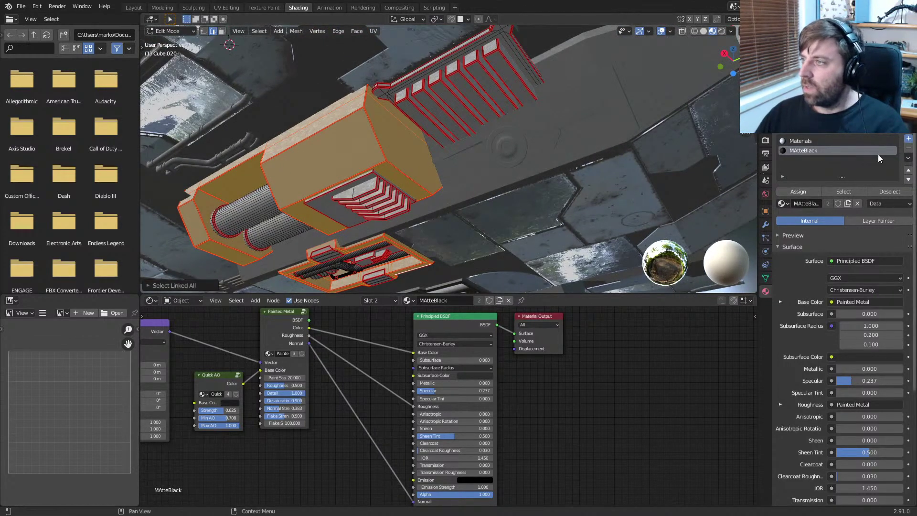
left_click(783, 203)
left_click(798, 218)
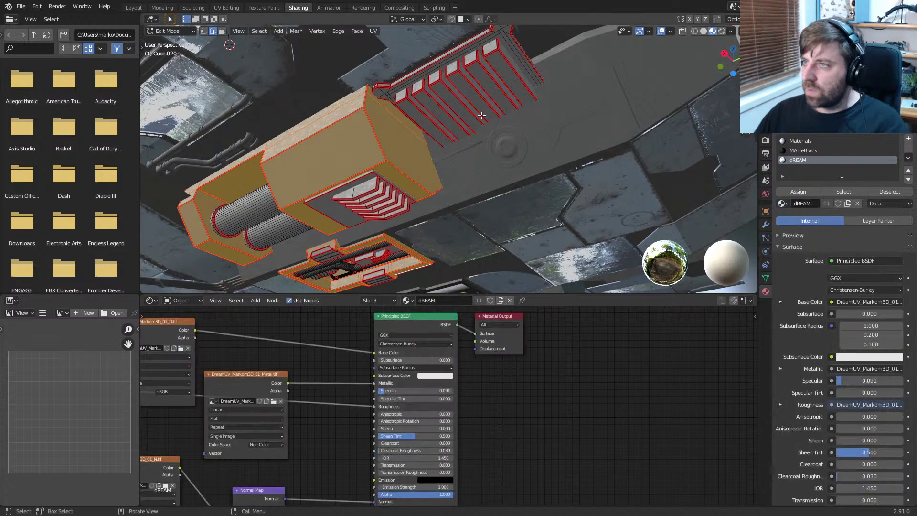
Step: Extend the selection to the linked geometry of the vent frame and the rear pipe block, and save the file
scroll(476, 112, "down", 2)
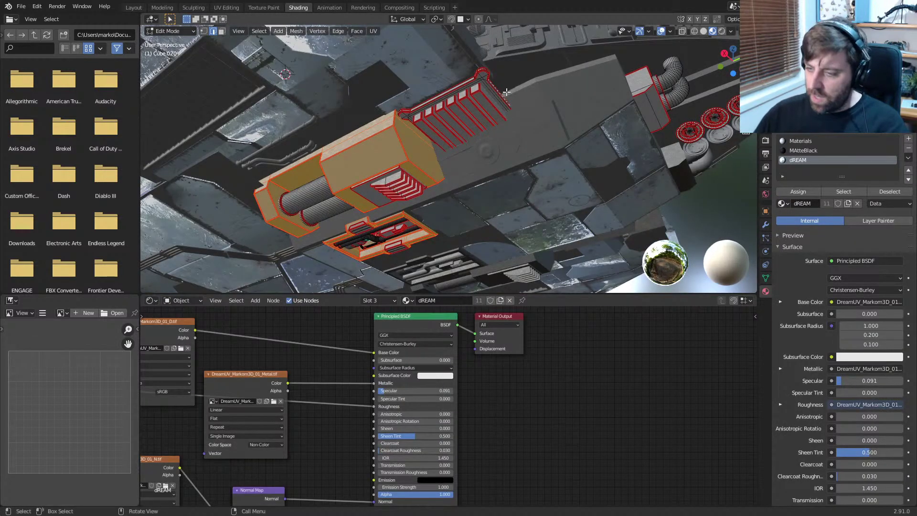
key("ctrl+l")
middle_click_drag(506, 92, 470, 111)
key("ctrl+l")
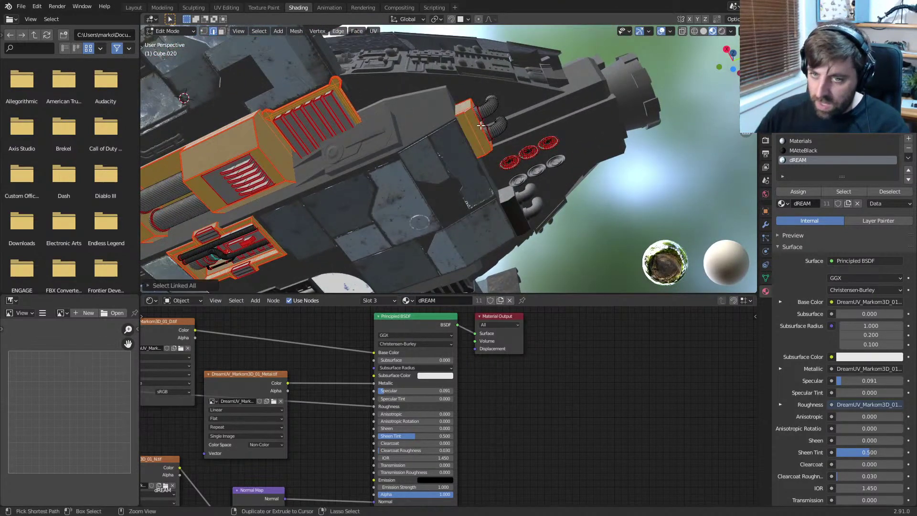
key("ctrl+s")
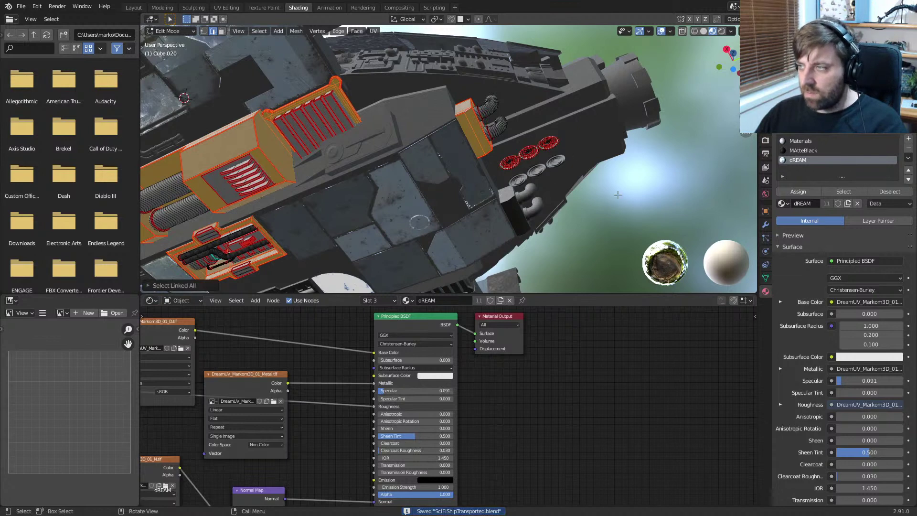
Step: Save the file and map the selected housing parts onto the texture atlas with DreamUV's HotSpot tool
key("n")
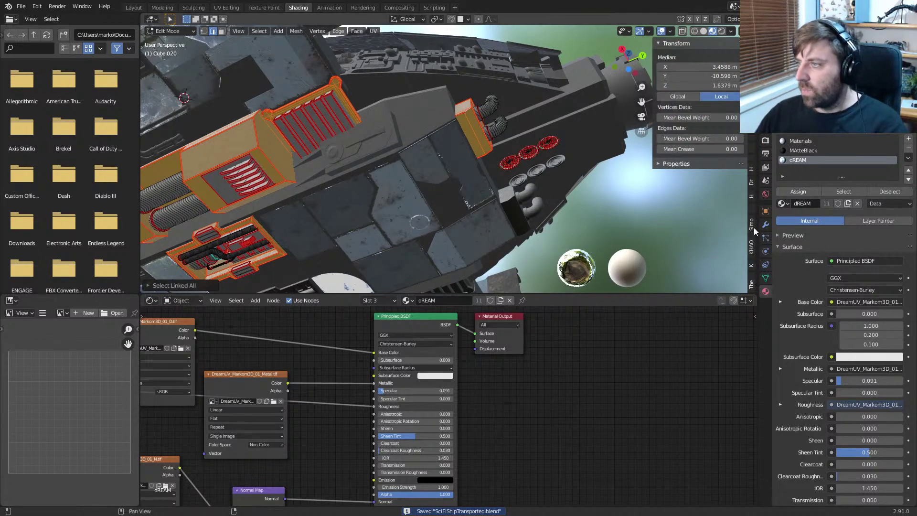
scroll(753, 227, "down", 6)
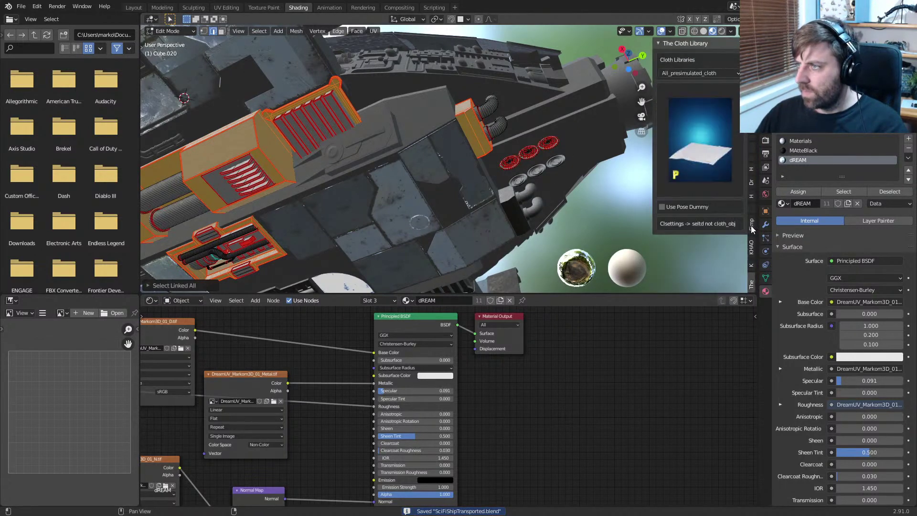
scroll(752, 225, "up", 3)
scroll(752, 224, "up", 3)
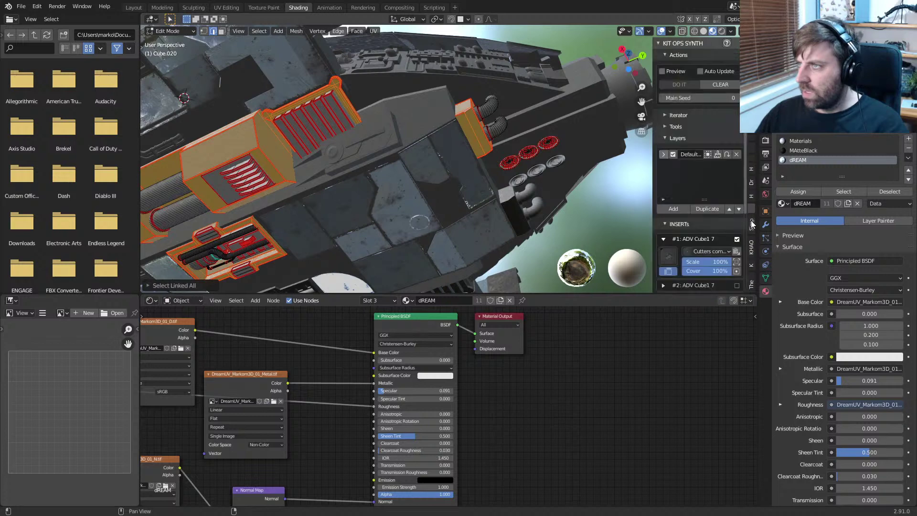
scroll(704, 283, "down", 3)
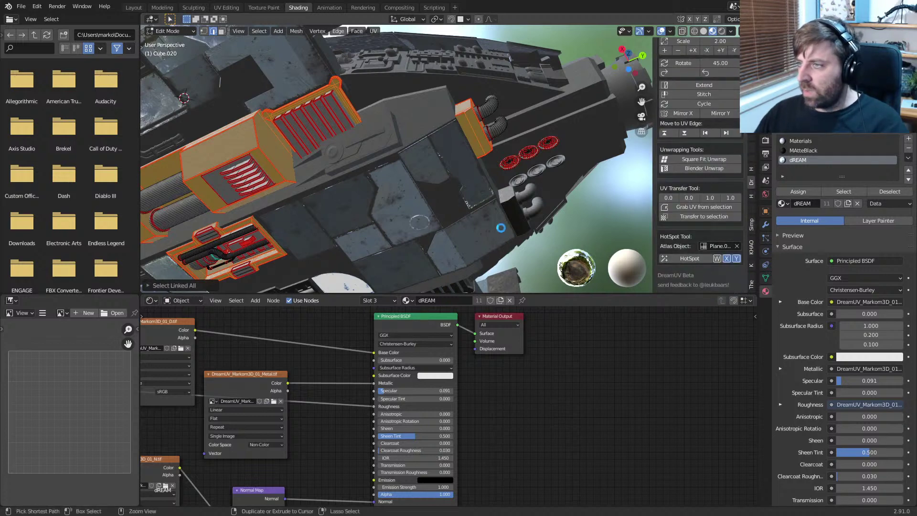
key("ctrl+s")
left_click(671, 257)
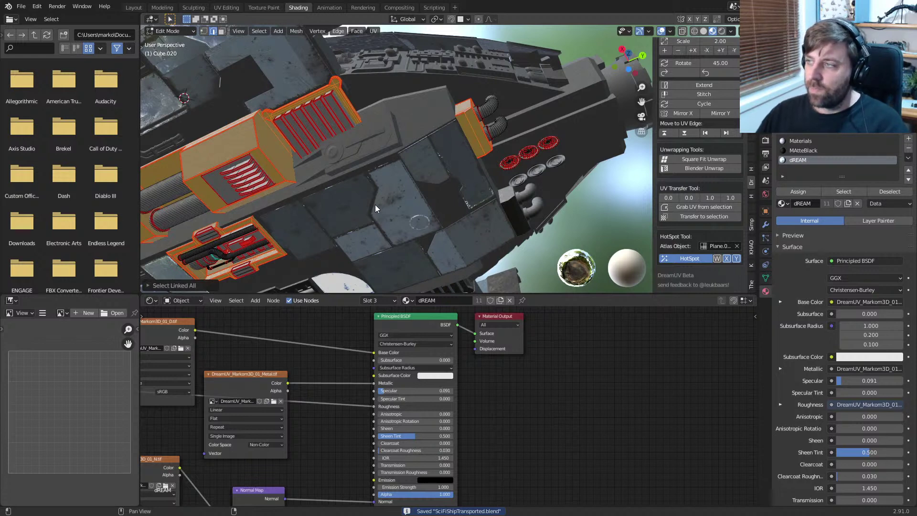
key("3")
scroll(476, 217, "up", 2)
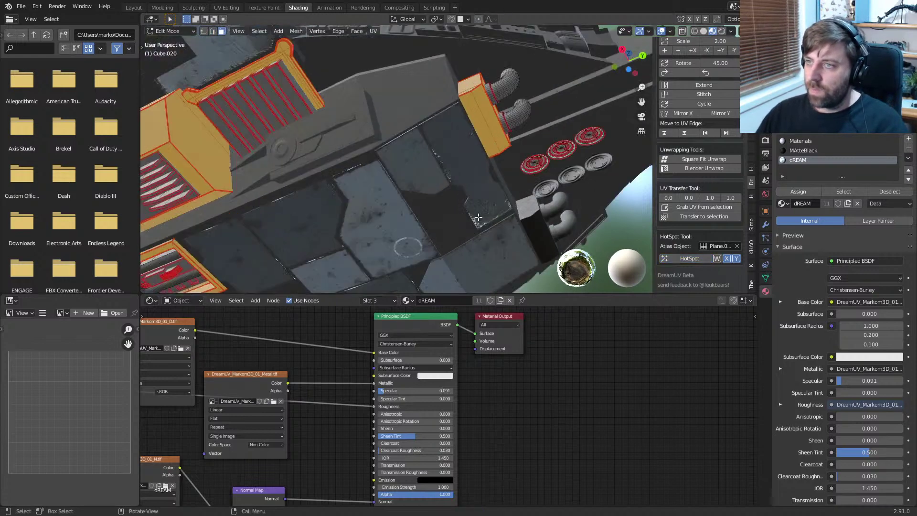
middle_click_drag(476, 217, 515, 199, "shift")
scroll(391, 201, "down", 2)
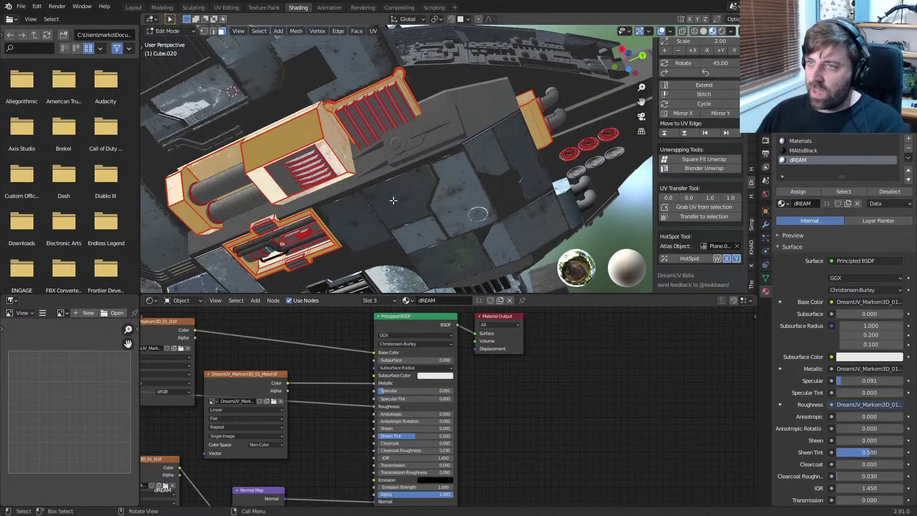
key("Tab")
middle_click_drag(391, 201, 451, 171)
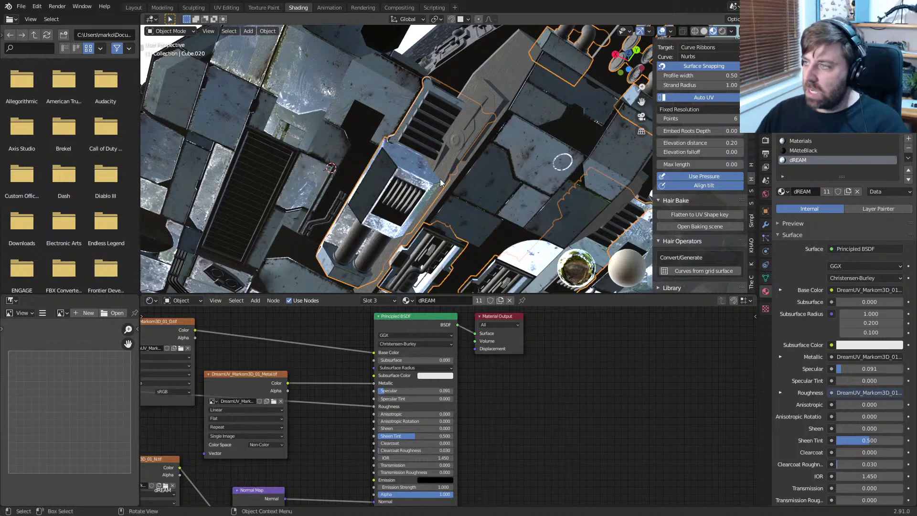
Step: Select the whole vent and housing mesh, and deselect the faces that use the dREAM material
left_click(798, 141)
scroll(510, 187, "down", 2)
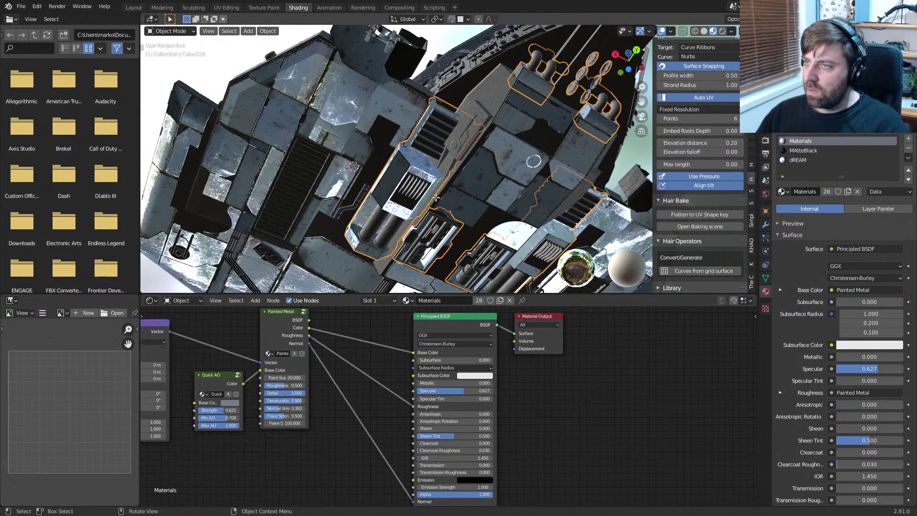
key("Tab")
middle_click_drag(534, 190, 571, 211)
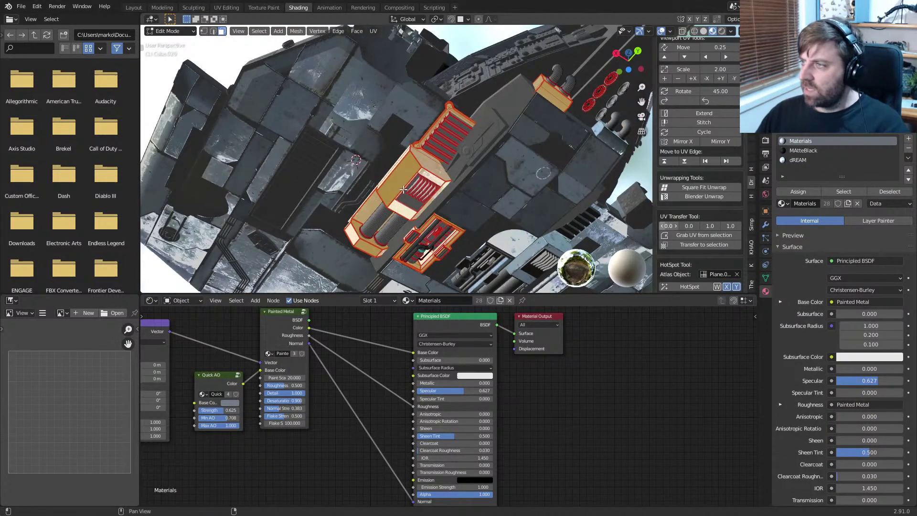
key("a")
key("a")
left_click(843, 191)
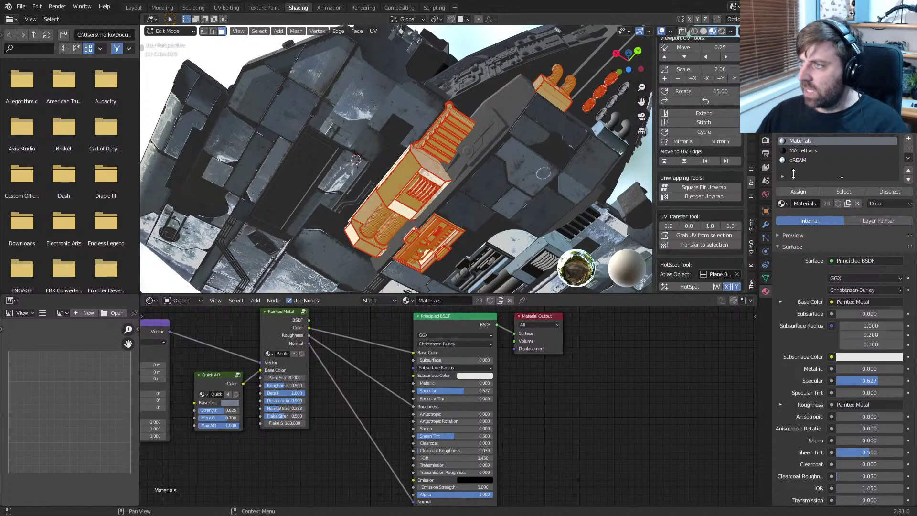
left_click(803, 159)
left_click(883, 191)
left_click(852, 150)
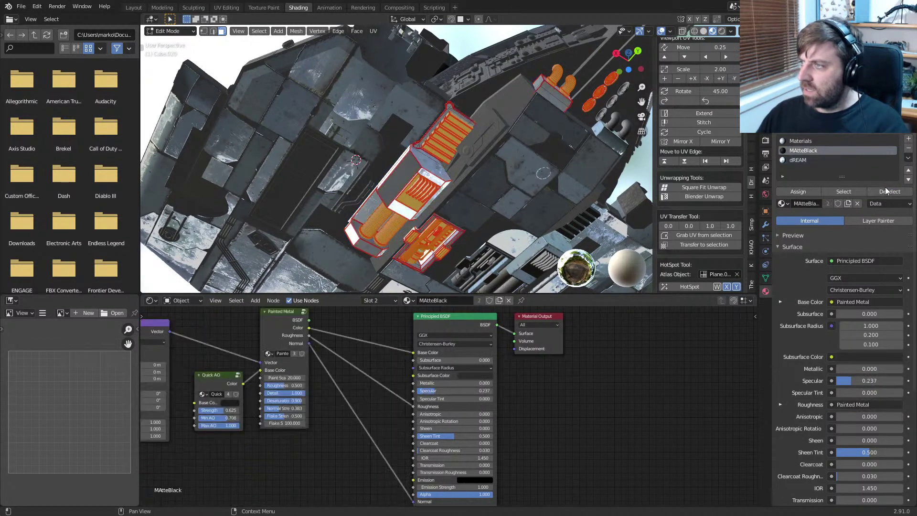
Step: Select only the geometry that uses the dREAM material and hide it in the mesh
middle_click_drag(574, 189, 437, 201)
scroll(464, 200, "up", 2)
scroll(410, 138, "up", 3)
scroll(436, 196, "down", 3)
left_click(469, 113)
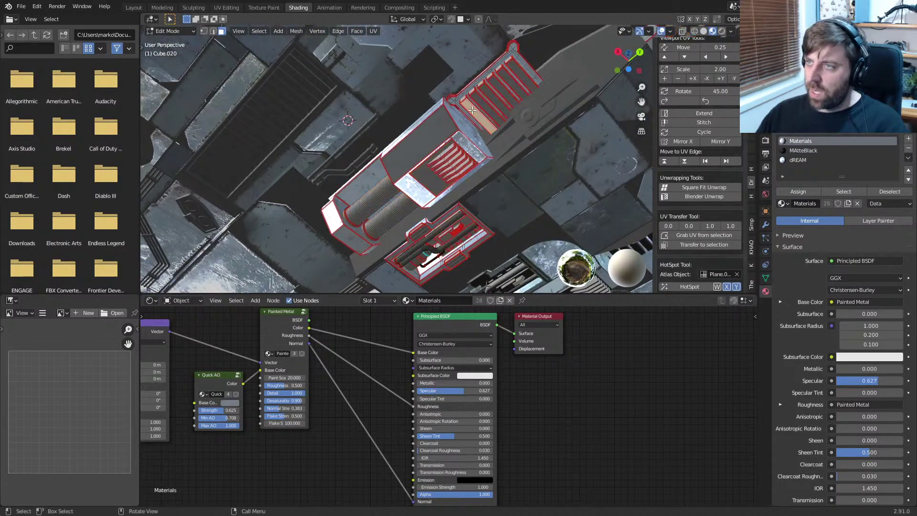
key("1")
left_click(469, 99)
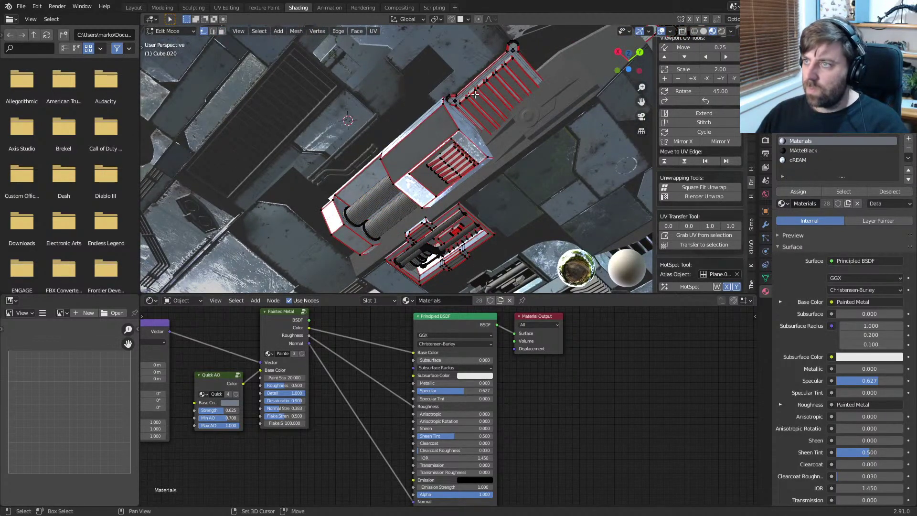
key("a")
key("a")
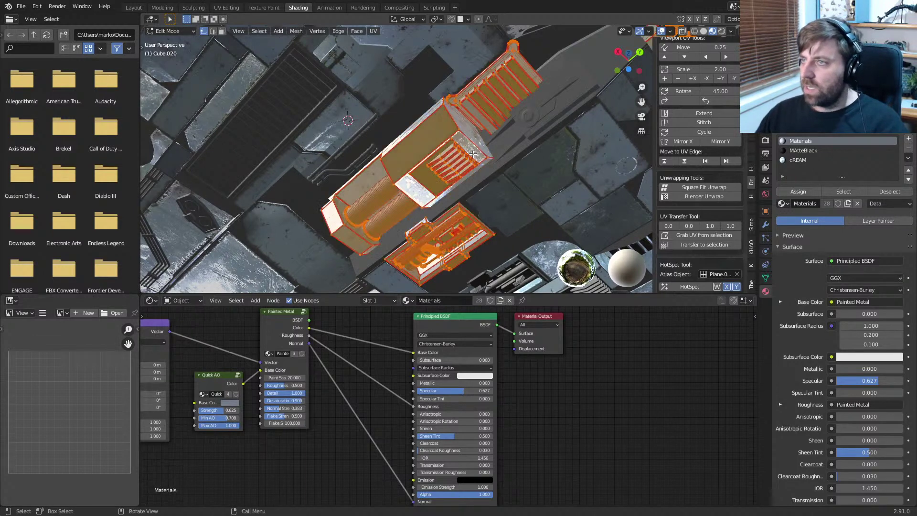
left_click(798, 159)
left_click(838, 191)
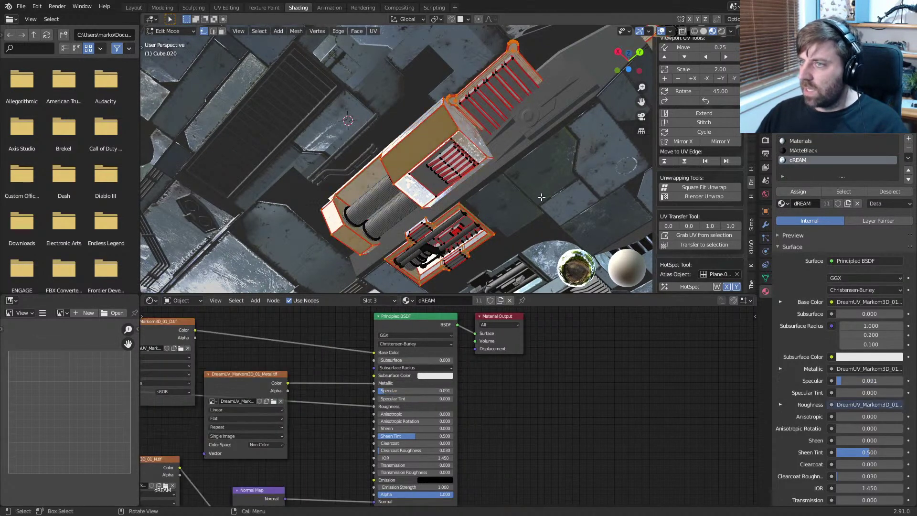
key("h")
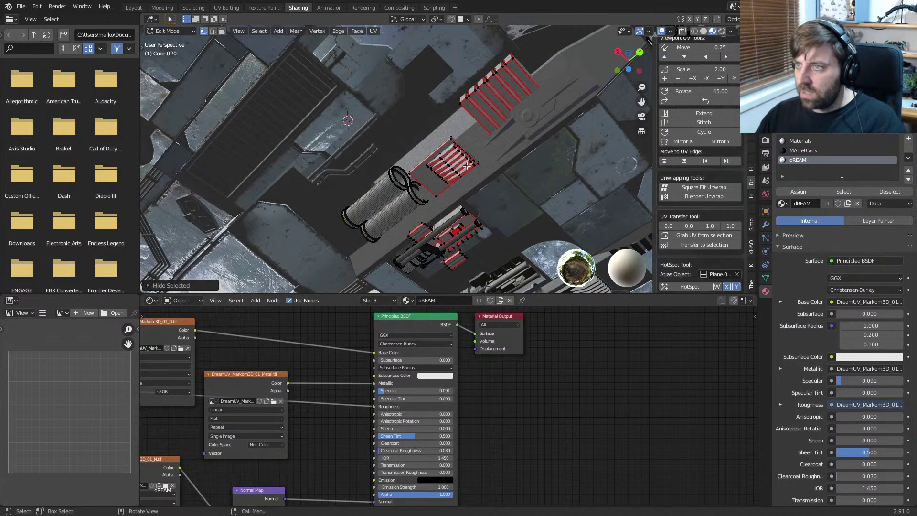
Step: Select the exhaust pipes, the small pipe block and the pair of round ports on the hull side with all their linked geometry
middle_click_drag(539, 198, 483, 210)
left_click(419, 113)
key("ctrl+l")
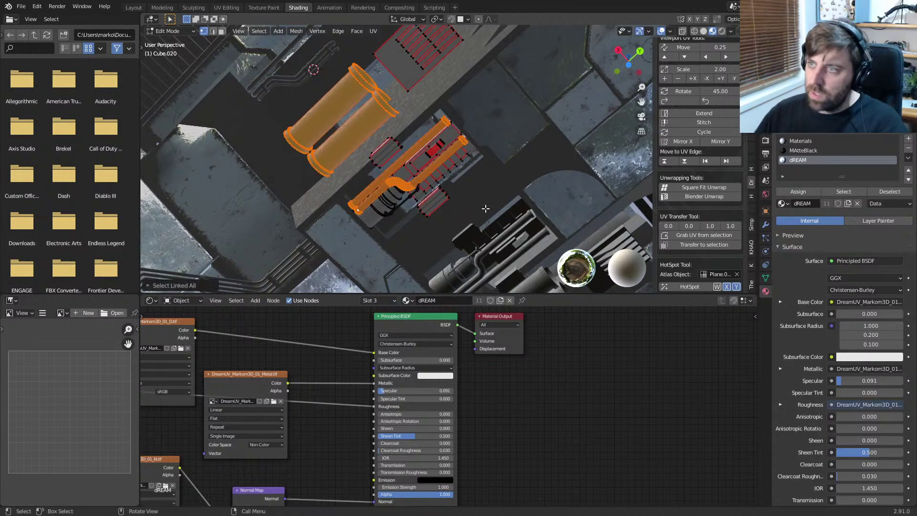
scroll(485, 208, "down", 3)
middle_click_drag(574, 99, 489, 221, "shift")
left_click(496, 163, "shift")
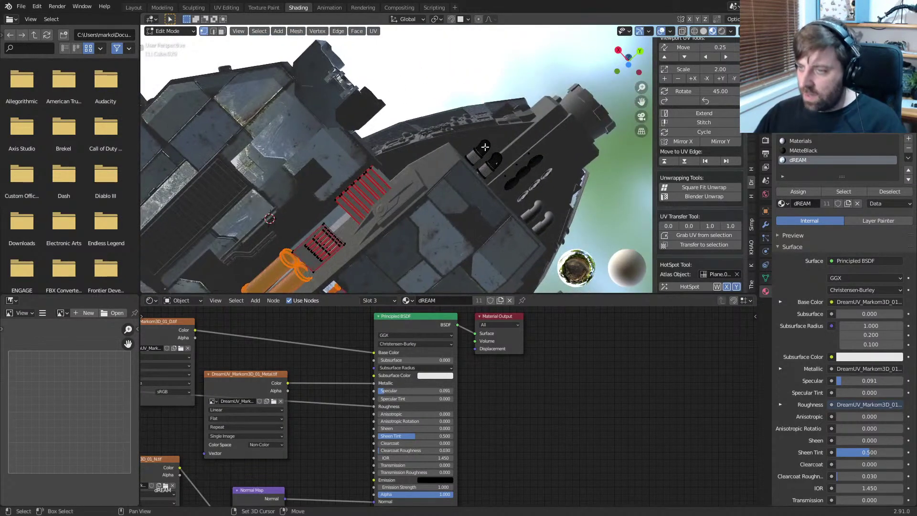
key("ctrl+l")
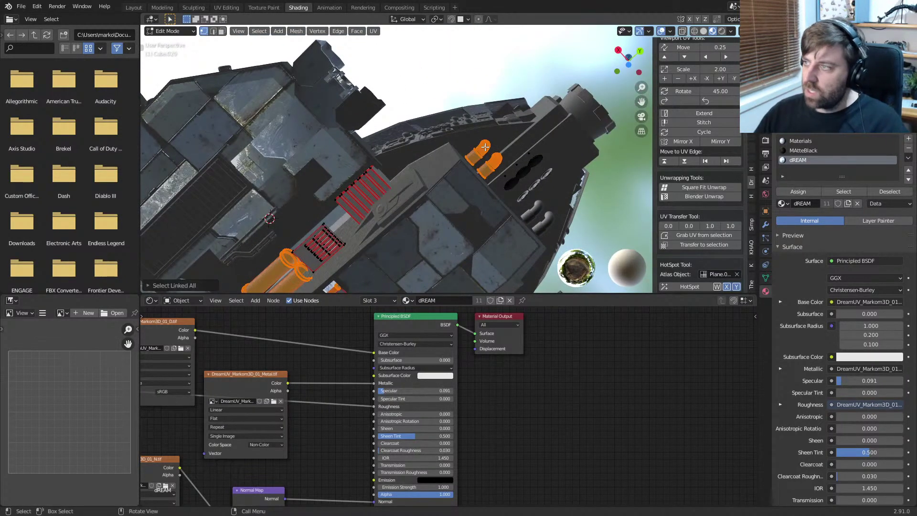
Step: Assign the MAtteBlack material to the selected pipes and ports, and reveal the hidden geometry of the mesh
left_click(812, 150)
left_click(801, 193)
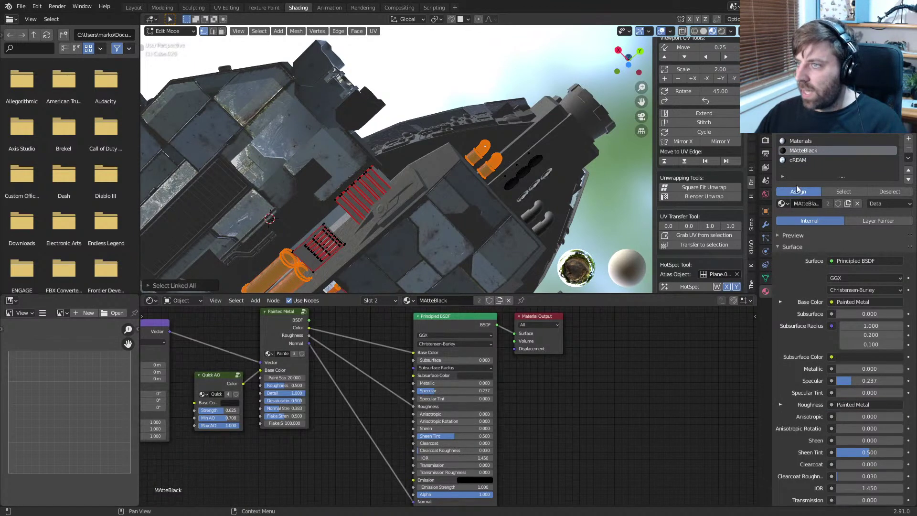
key("alt+h")
scroll(419, 242, "down", 2)
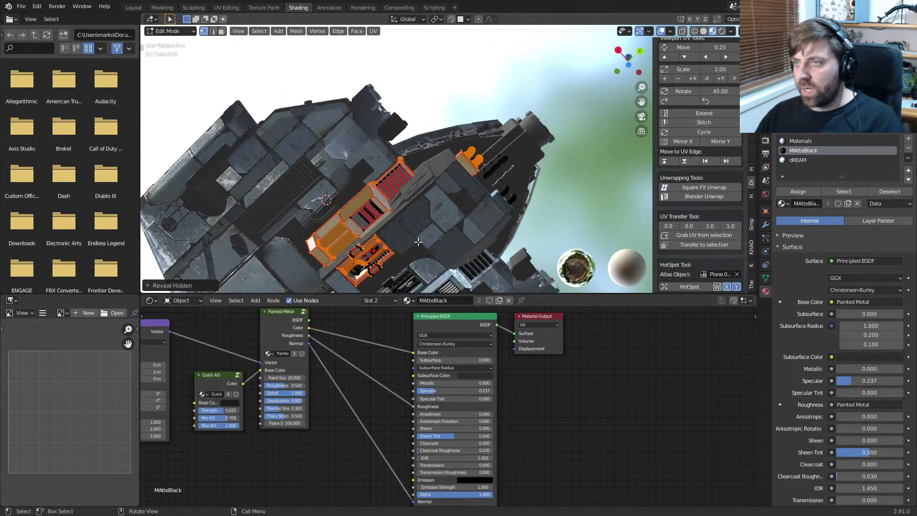
Step: Leave mesh editing and hide the finished vent and housing object
key("Tab")
middle_click_drag(418, 242, 449, 272)
scroll(458, 229, "up", 4)
middle_click_drag(470, 200, 458, 221)
key("h")
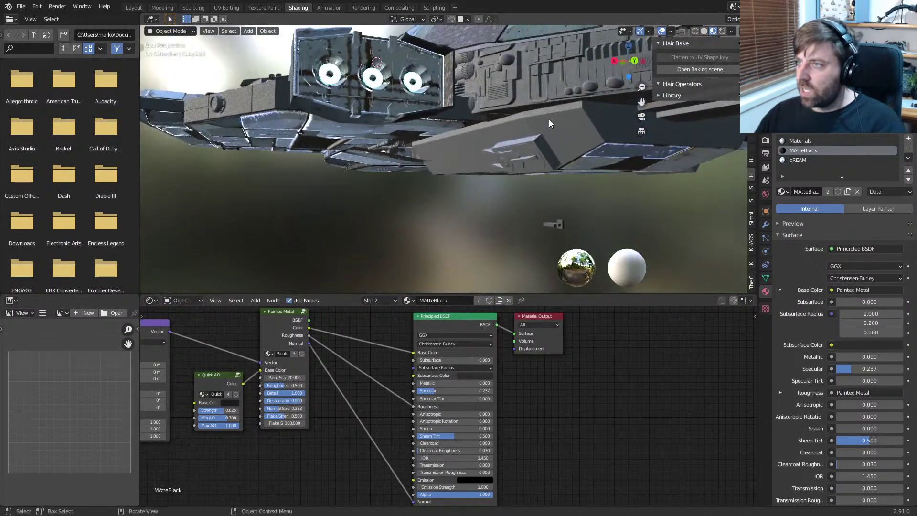
Step: Open the plain grey underside hull section around the gun mount for mesh editing and set its material to dREAM
left_click(549, 123)
key("Tab")
middle_click_drag(548, 123, 491, 174)
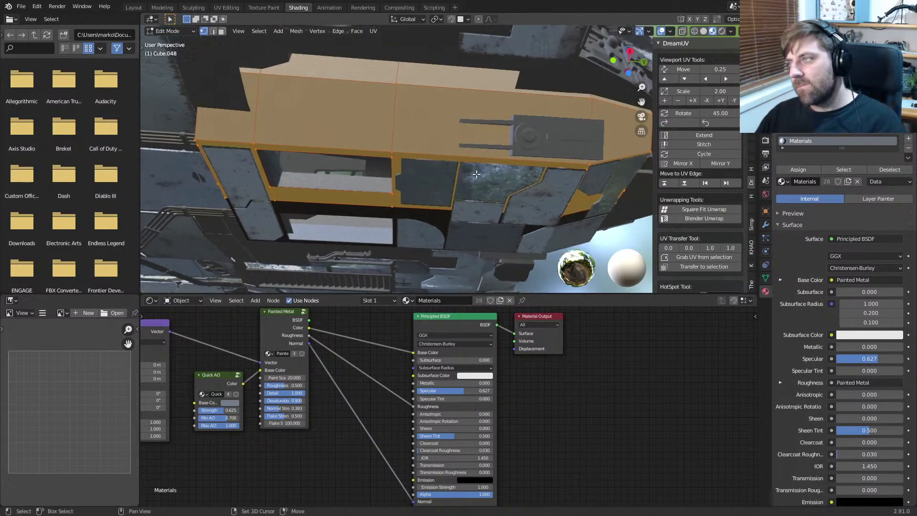
left_click(786, 182)
left_click(801, 196)
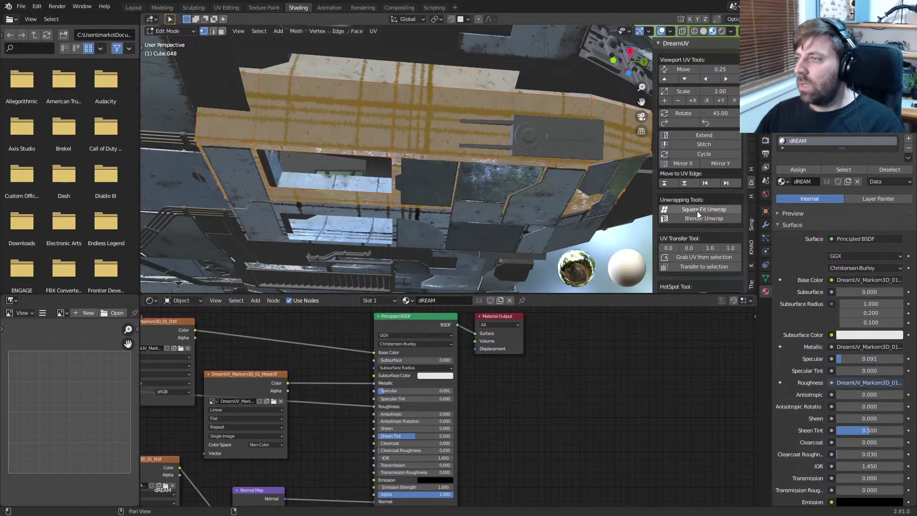
Step: Map the hull section's faces onto the texture atlas with DreamUV's HotSpot tool and leave mesh editing
scroll(695, 224, "down", 3)
left_click(684, 258)
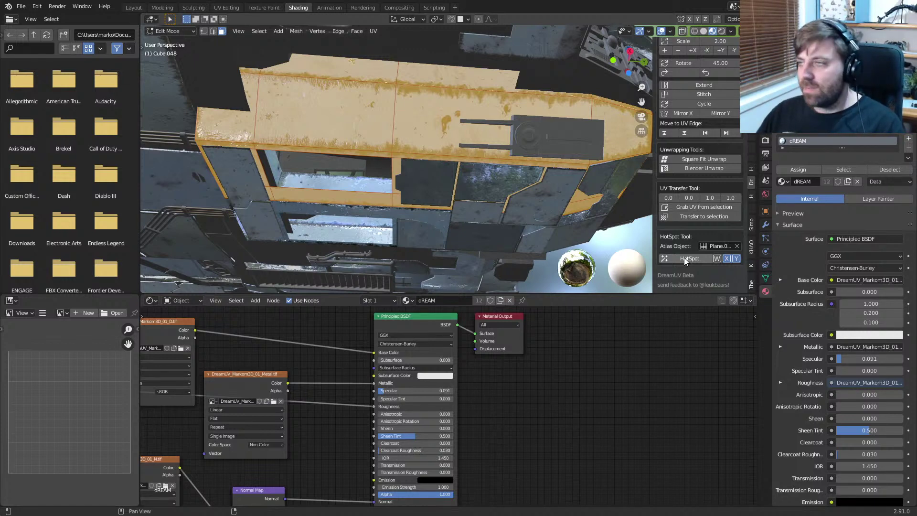
scroll(448, 163, "down", 3)
key("Tab")
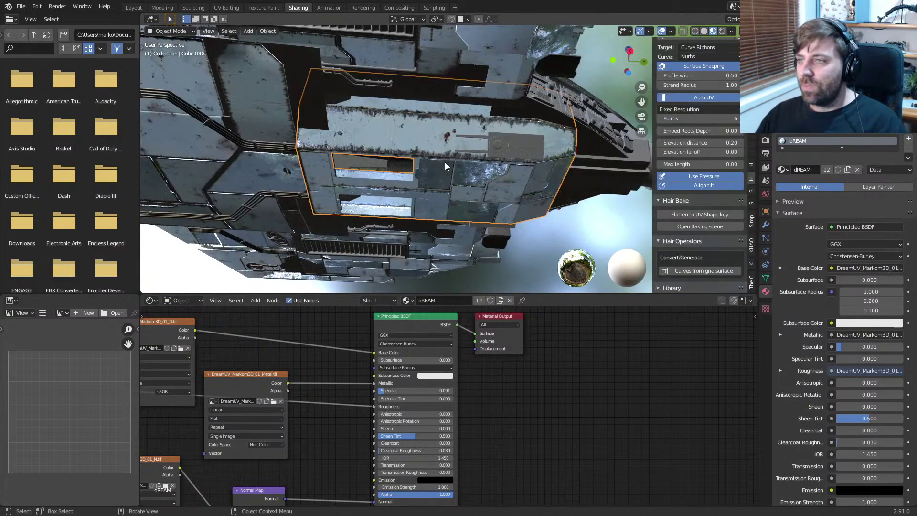
Step: Hide the textured plating over the hull and select the main hull body underneath
middle_click_drag(445, 162, 460, 204)
left_click(411, 179)
key("h")
left_click(543, 196)
mouse_move(543, 196)
middle_mouse_down()
mouse_move(504, 190)
mouse_move(449, 199)
mouse_move(471, 179)
mouse_move(417, 215)
mouse_move(374, 226)
mouse_move(508, 197)
mouse_move(366, 202)
middle_mouse_up()
key("Tab")
key("l")
key("Tab")
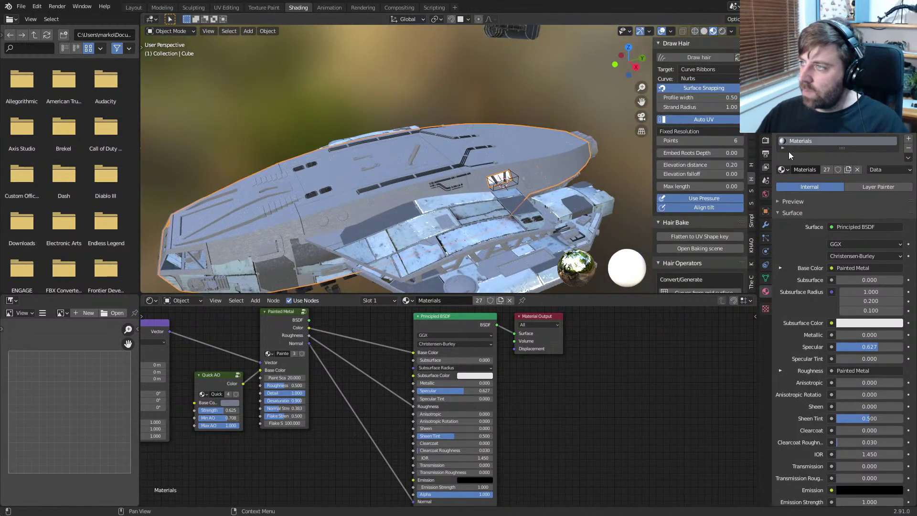
Step: Try the MAtteBlack material on the main hull and inspect how it looks in the gaps between the revealed plating
left_click(783, 169)
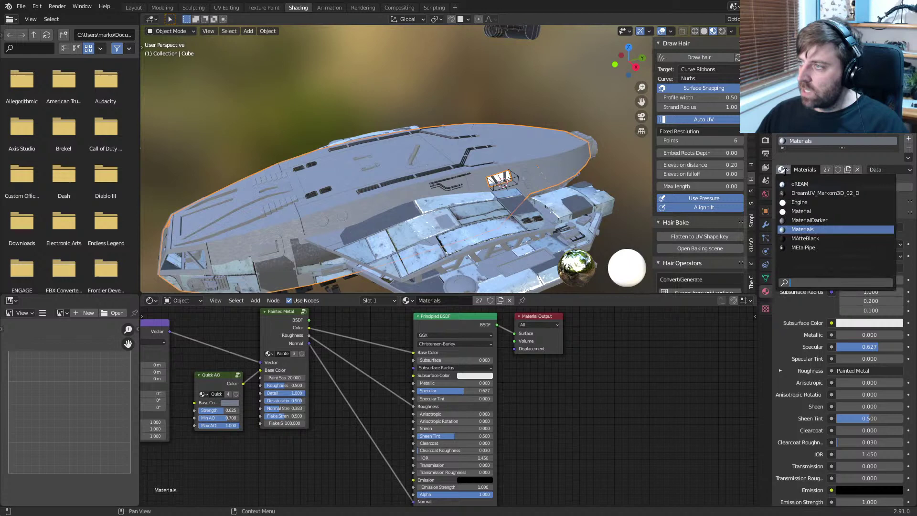
left_click(811, 238)
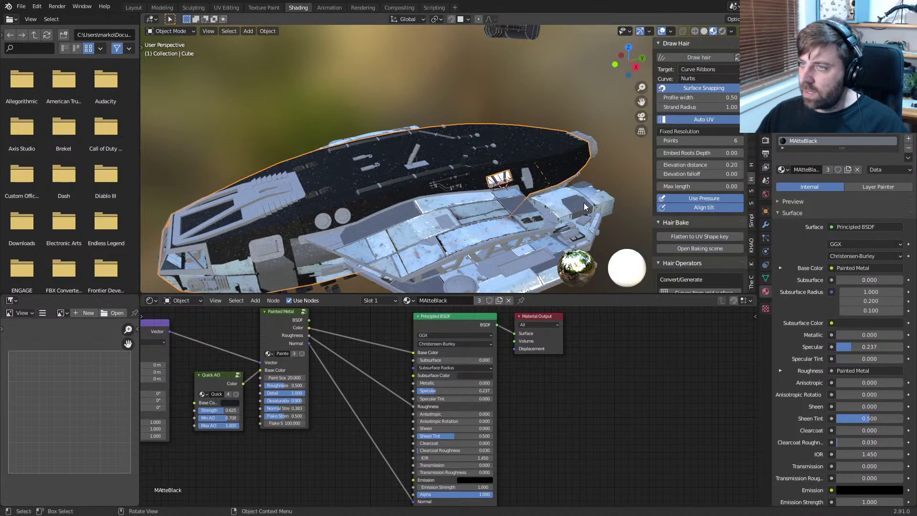
scroll(575, 208, "up", 3)
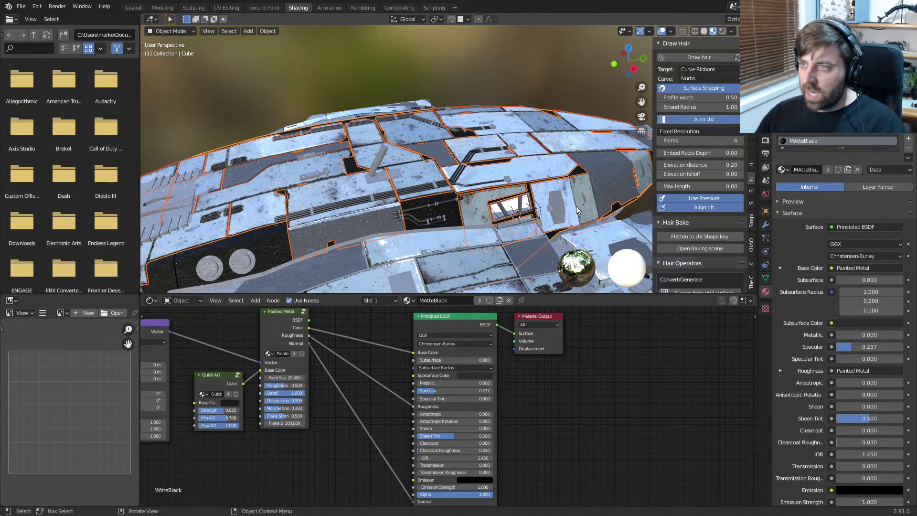
middle_click_drag(472, 210, 544, 151)
scroll(448, 174, "up", 4)
middle_click_drag(448, 174, 463, 196)
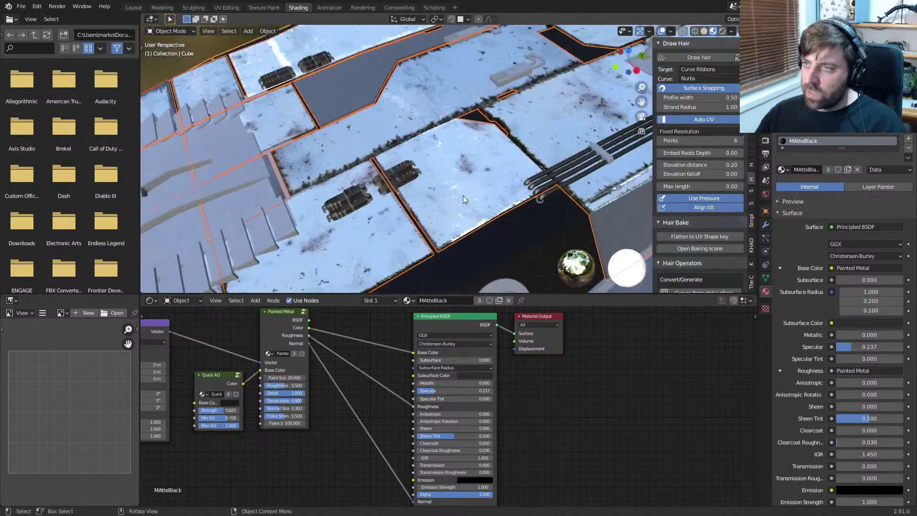
scroll(498, 109, "down", 3)
middle_click_drag(498, 109, 516, 158)
scroll(501, 160, "up", 6)
scroll(504, 161, "down", 6)
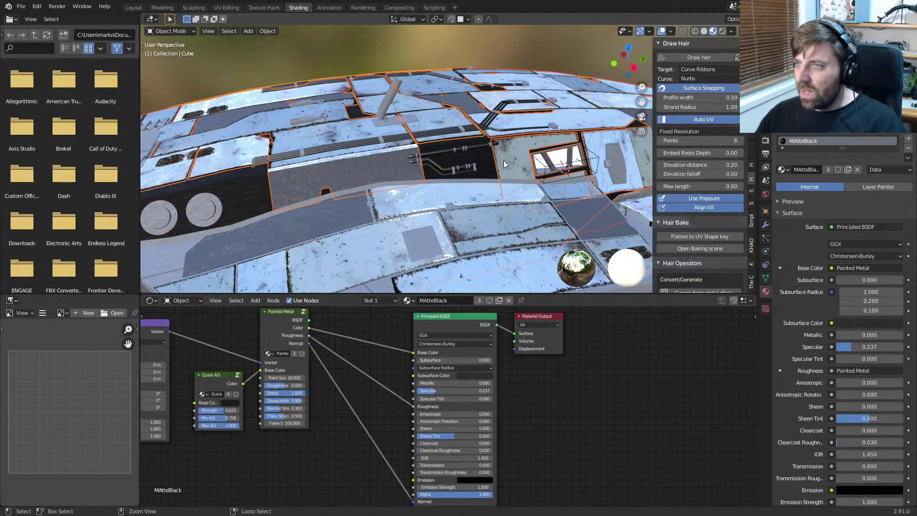
Step: Undo the reveal of the hull plating and set the main hull's material back to Materials
key("ctrl+z")
left_click(783, 170)
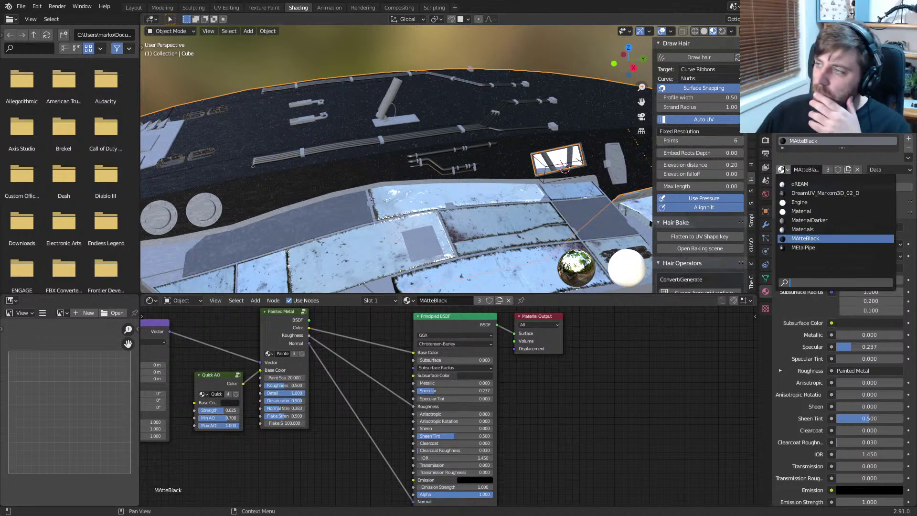
left_click(800, 230)
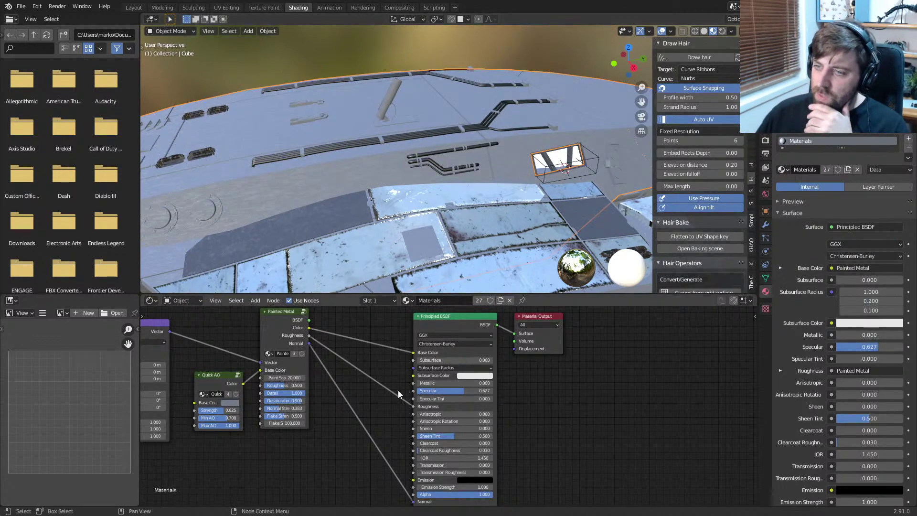
Step: Try the MAtteBlack and MaterialDarker materials on the raised frame panel over the ship's nose
middle_click_drag(335, 286, 328, 168)
left_click(363, 168)
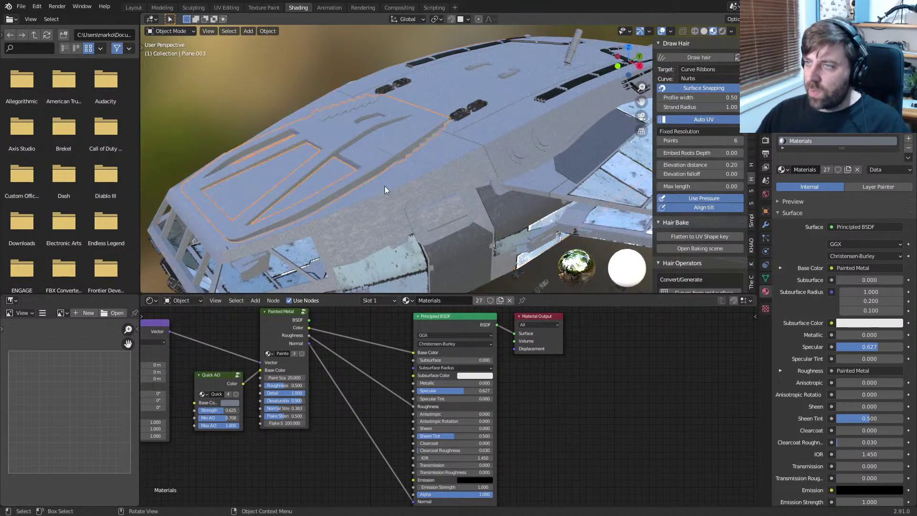
left_click(782, 170)
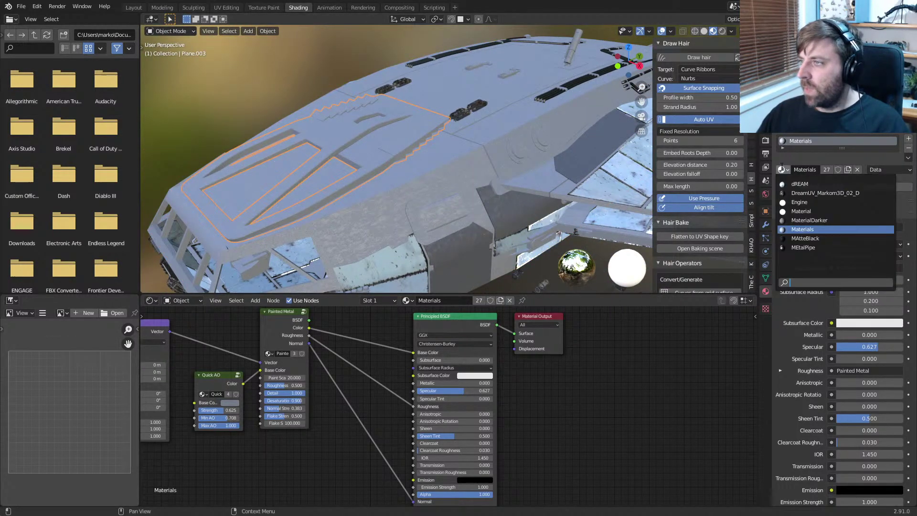
left_click(805, 238)
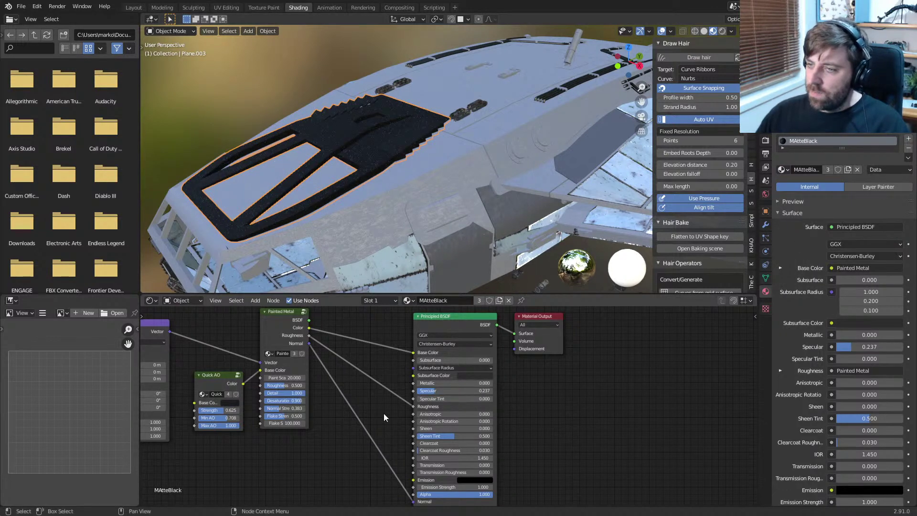
left_click(782, 169)
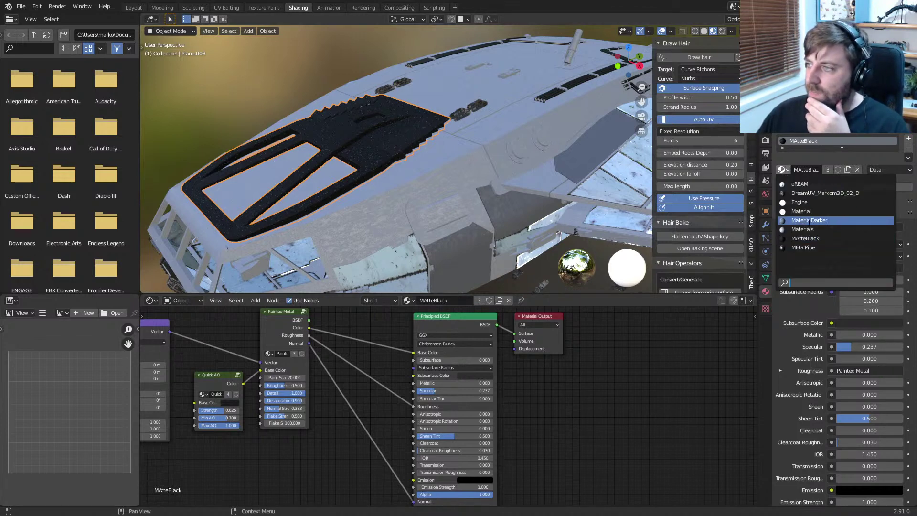
left_click(808, 222)
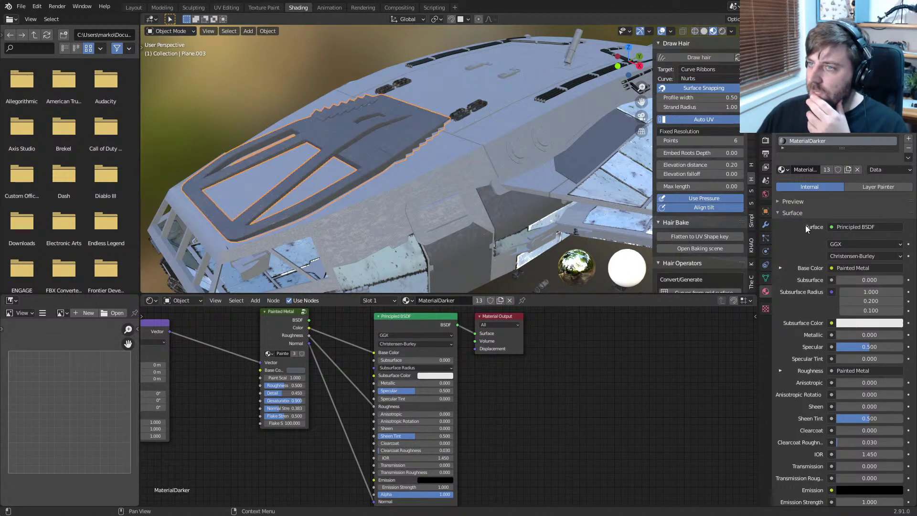
Step: Try the Material and DreamUV_Markom3D_02_D materials on the nose frame panel
left_click(783, 169)
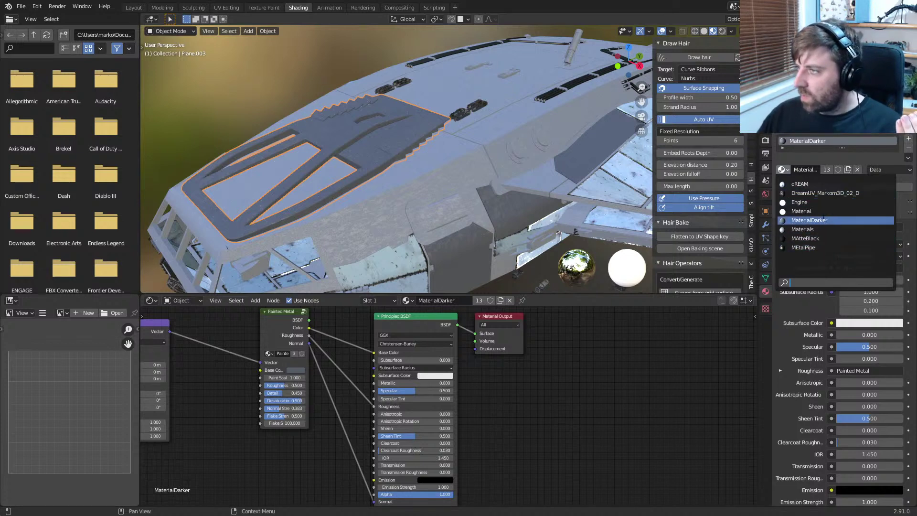
left_click(821, 213)
left_click(783, 170)
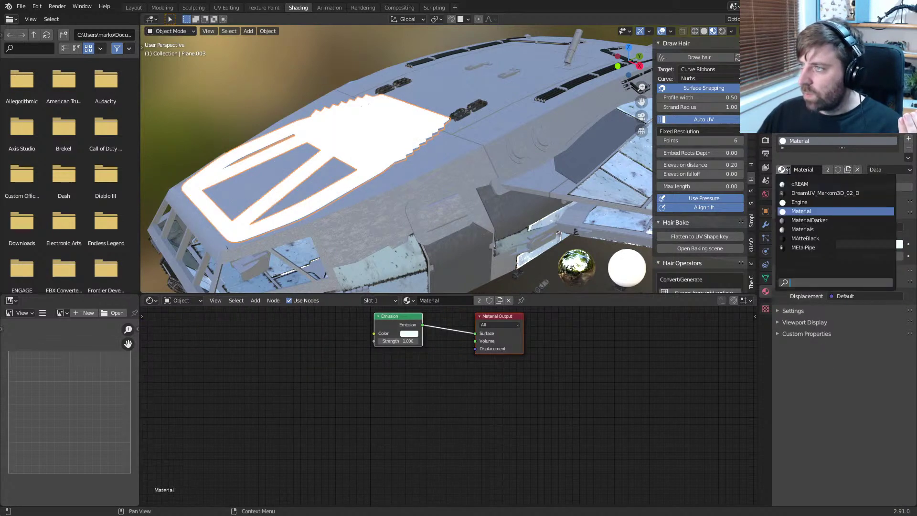
left_click(791, 190)
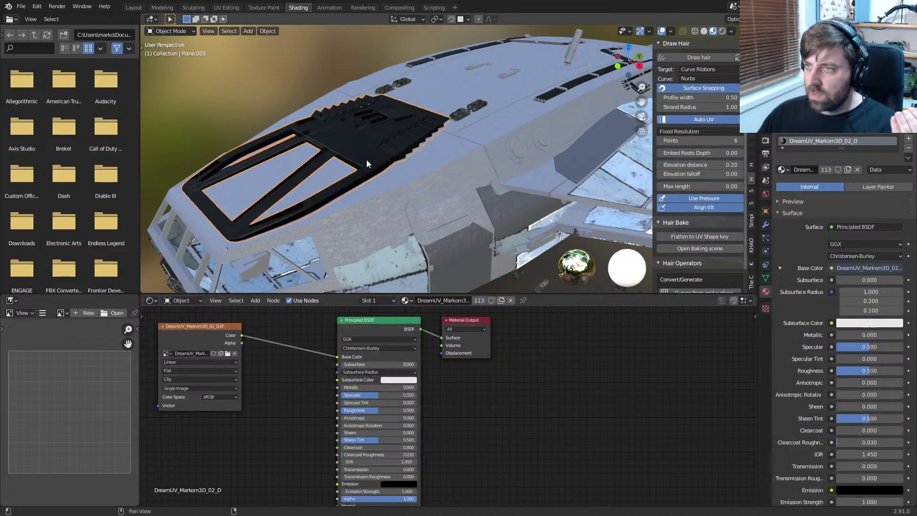
middle_click_drag(366, 159, 385, 161)
scroll(402, 167, "up", 8)
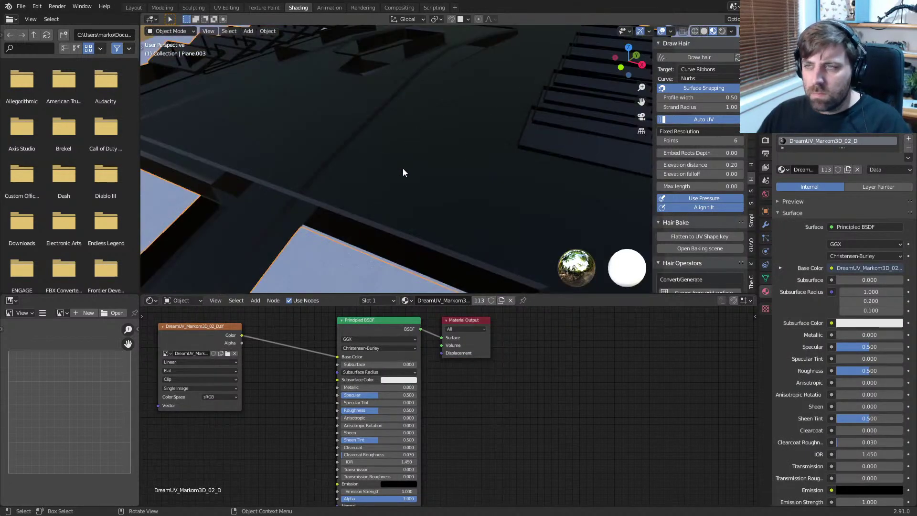
scroll(402, 170, "down", 8)
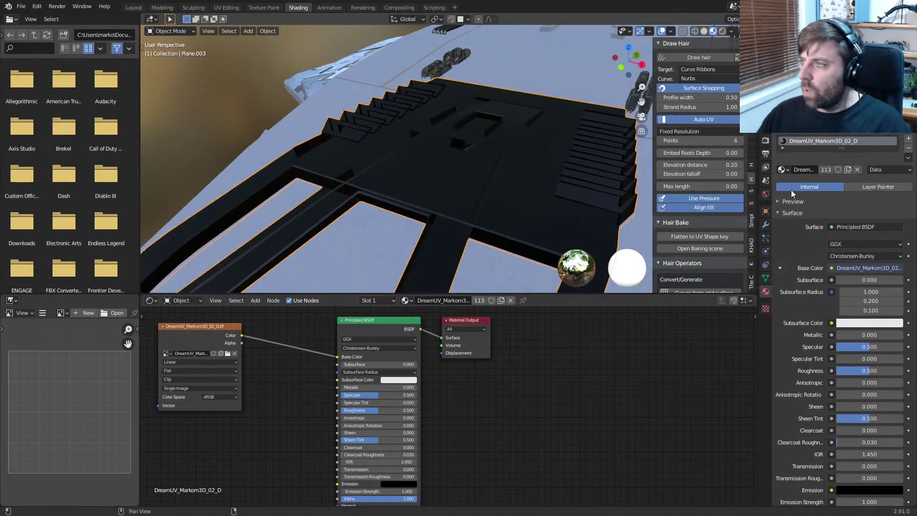
Step: Try the MEtalPipe material on the nose frame panel and briefly compare it with the hidden hull plates shown
left_click(783, 170)
left_click(812, 249)
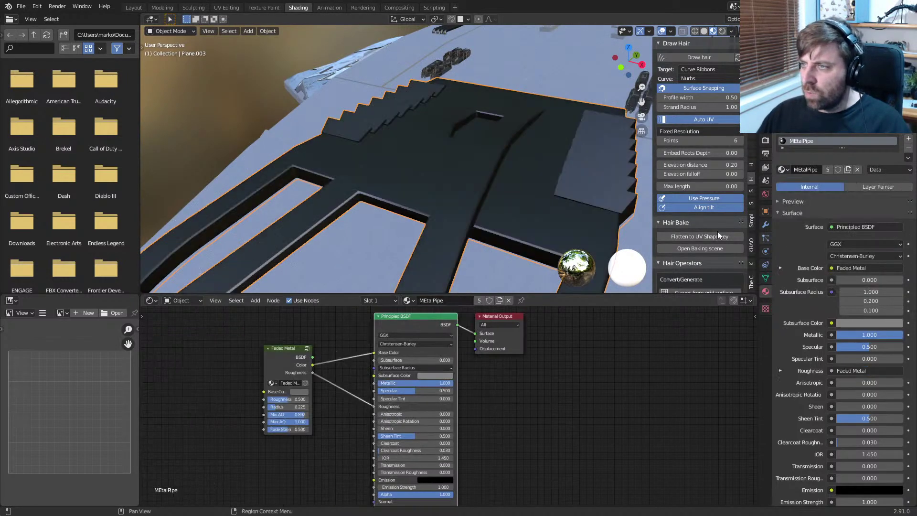
scroll(559, 193, "down", 5)
mouse_move(560, 194)
middle_mouse_down()
mouse_move(422, 177)
mouse_move(472, 159)
mouse_move(470, 187)
mouse_move(471, 174)
mouse_move(427, 168)
middle_mouse_up()
scroll(471, 159, "up", 5)
scroll(470, 173, "down", 3)
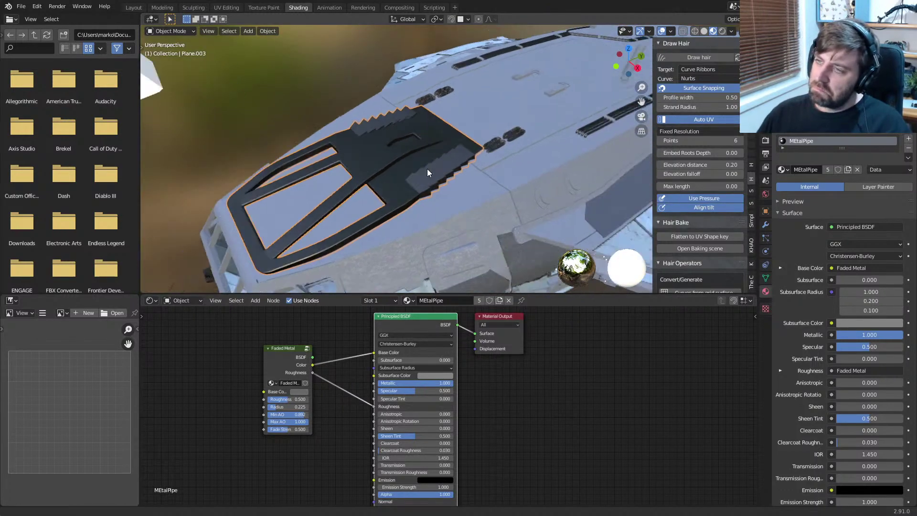
scroll(425, 168, "down", 1)
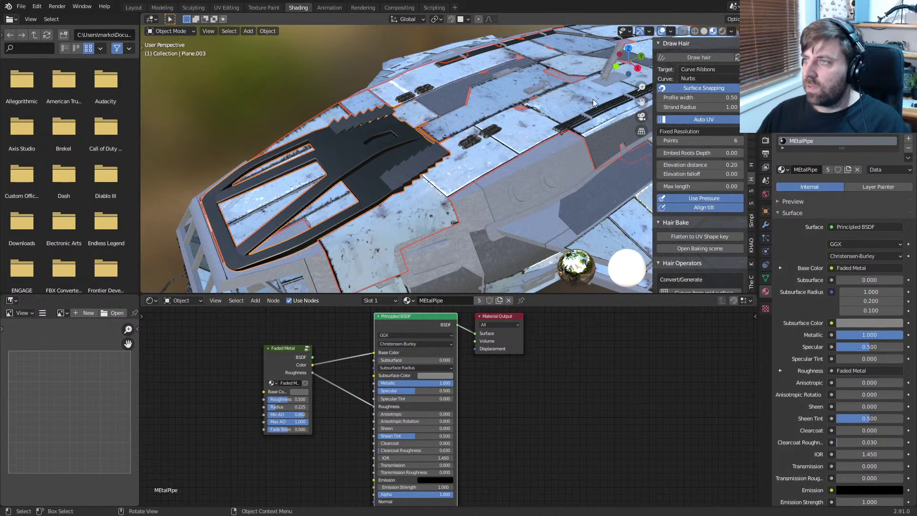
mouse_move(592, 99)
middle_mouse_down()
mouse_move(513, 133)
mouse_move(533, 124)
mouse_move(460, 141)
middle_mouse_up()
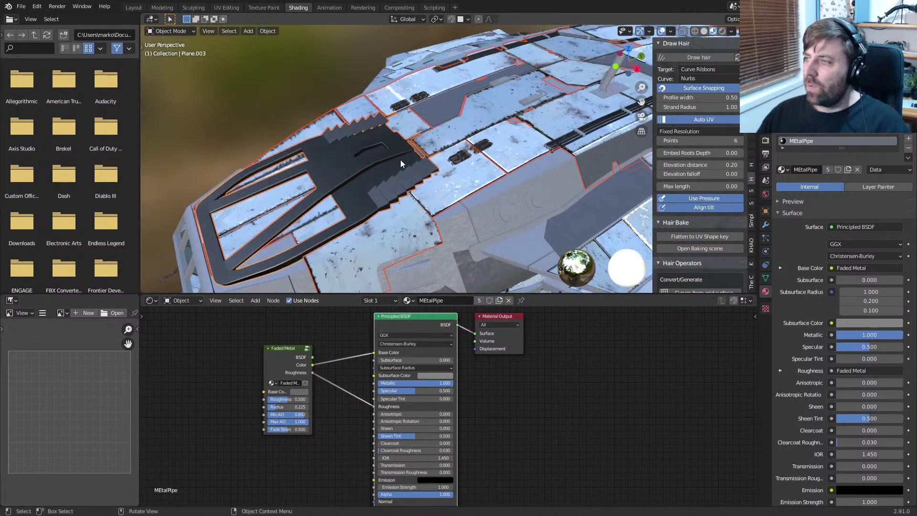
key("ctrl+z")
Step: Assign the dREAM material to the nose frame panel and hotspot-map the UVs of all its faces with DreamUV
left_click(377, 164)
left_click(377, 165)
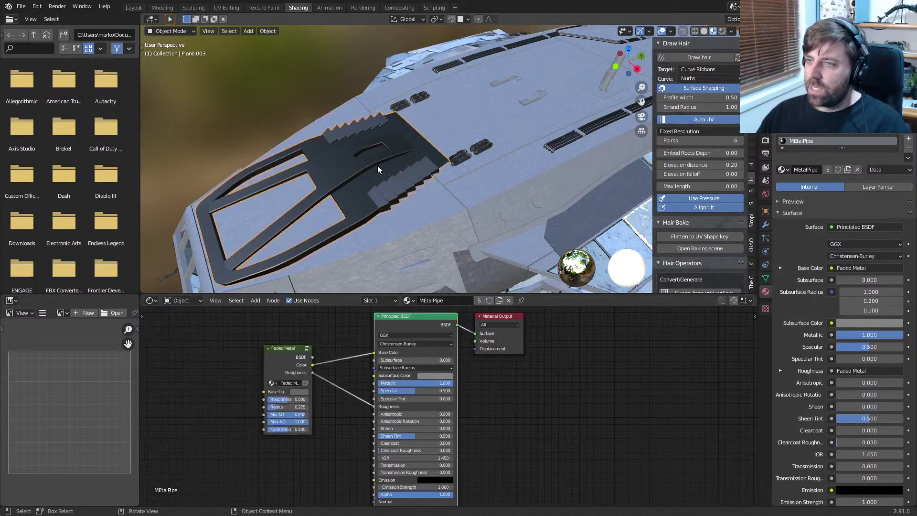
key("Tab")
left_click(782, 182)
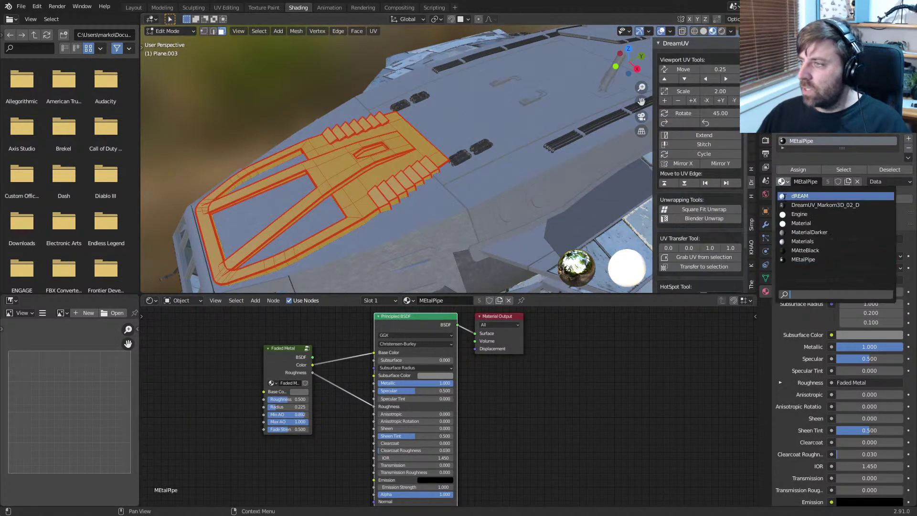
left_click(792, 197)
scroll(684, 273, "down", 3)
left_click(688, 260)
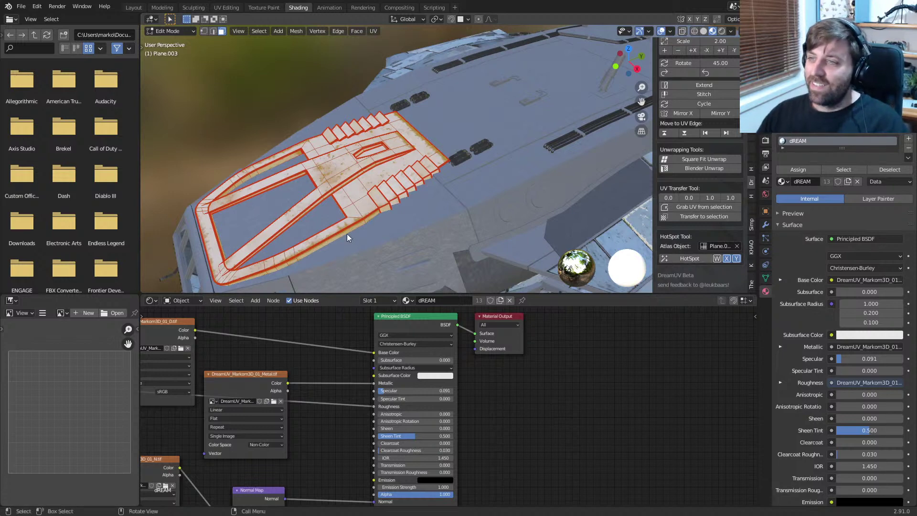
key("Tab")
Step: Unhide the surrounding hull plates and reselect only the nose frame panel
middle_click_drag(346, 233, 411, 207)
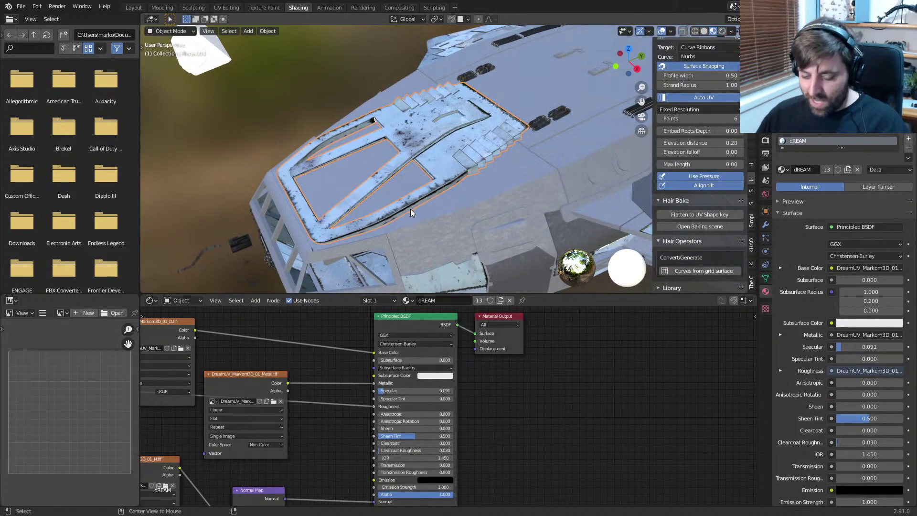
key("alt+h")
left_click(209, 168)
left_click(381, 183)
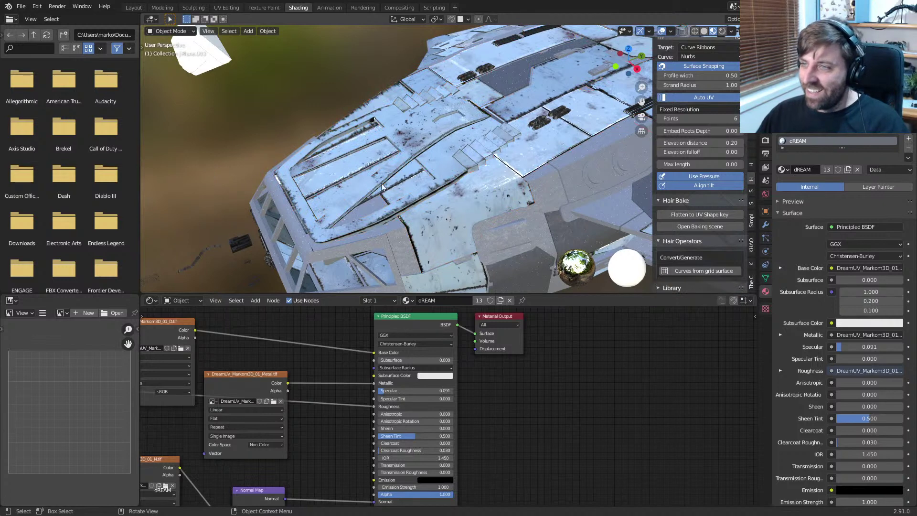
Step: Add a second material slot with MAtteBlack to the nose frame panel and assign it to the stepped slats on both sides
key("Tab")
middle_click_drag(446, 165, 419, 189, "shift")
scroll(419, 189, "up", 3)
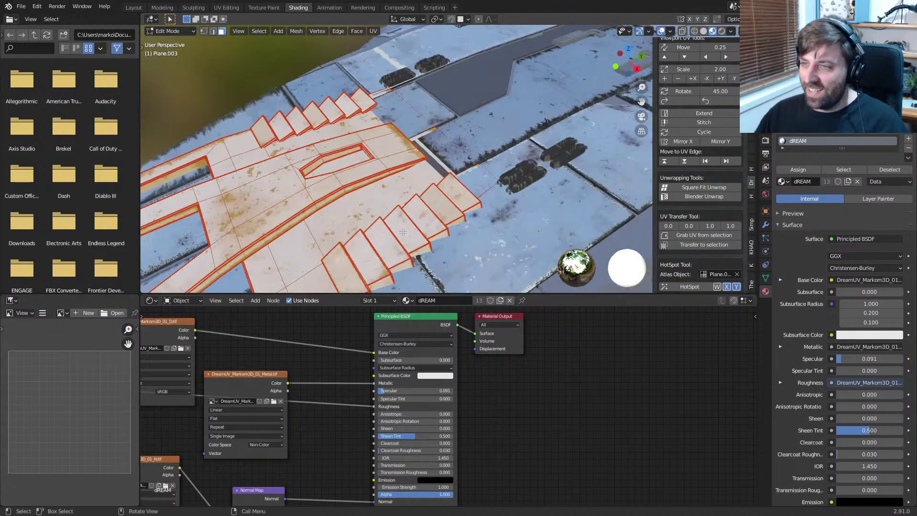
key("alt+a")
left_click(365, 259)
left_click(406, 230, "shift")
left_click(423, 216, "shift")
left_click(440, 204, "shift")
left_click(456, 193, "shift")
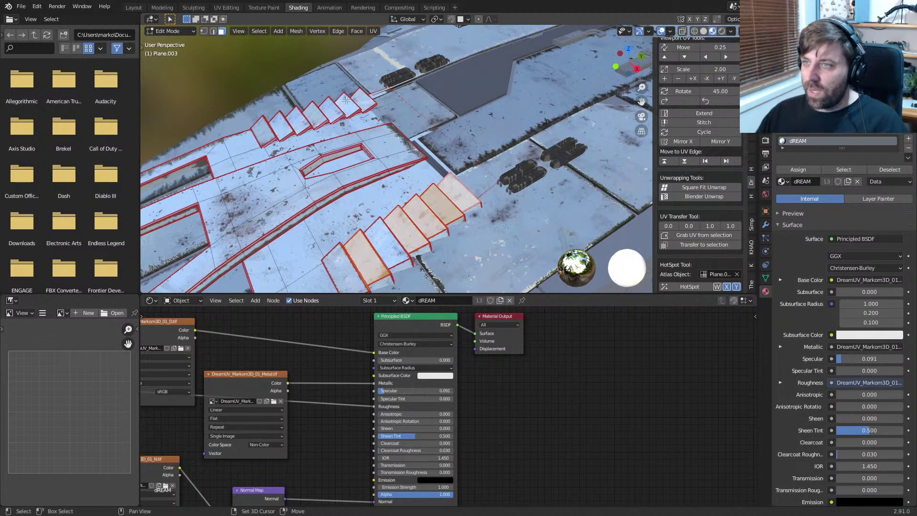
left_click(345, 104, "shift")
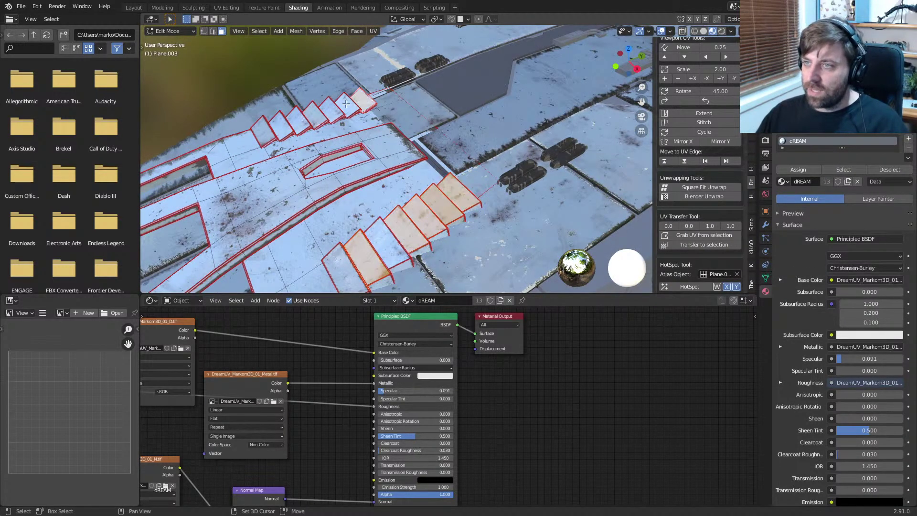
left_click(267, 130, "shift")
key("ctrl+l")
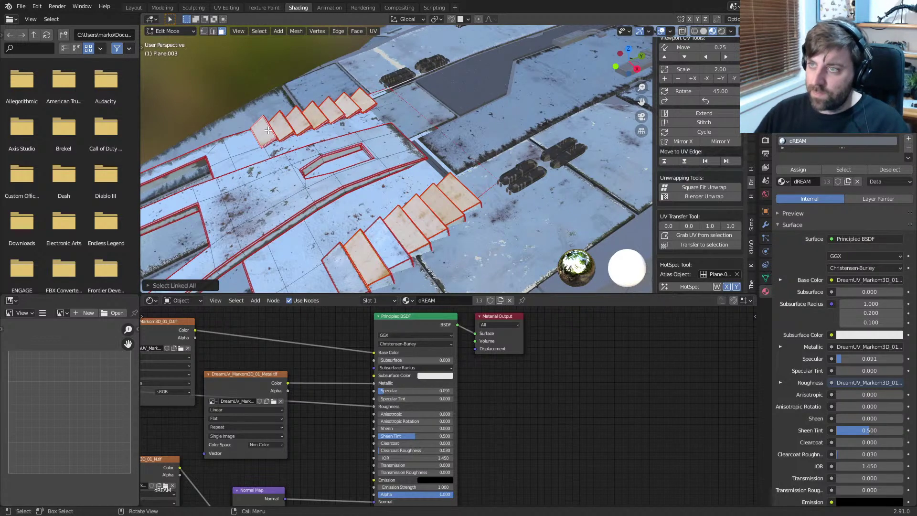
left_click(343, 268, "shift")
left_click(397, 247, "shift")
key("ctrl+l")
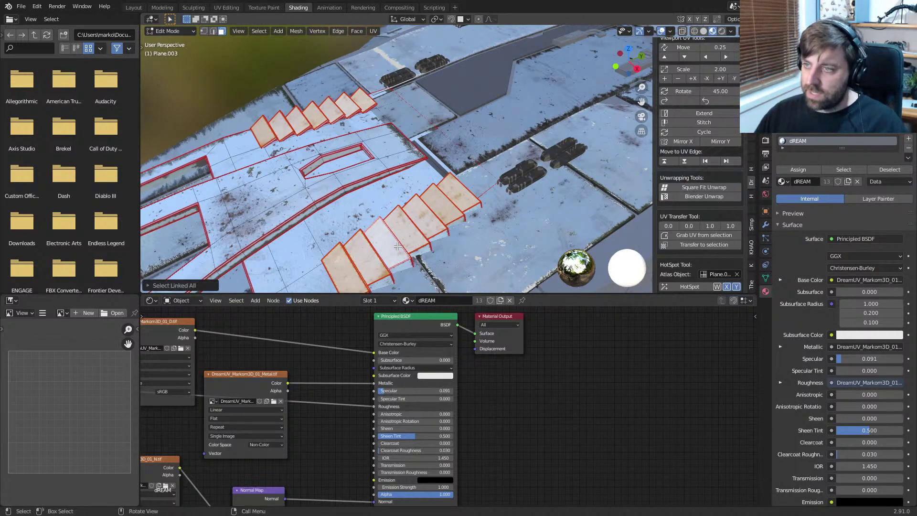
key("1")
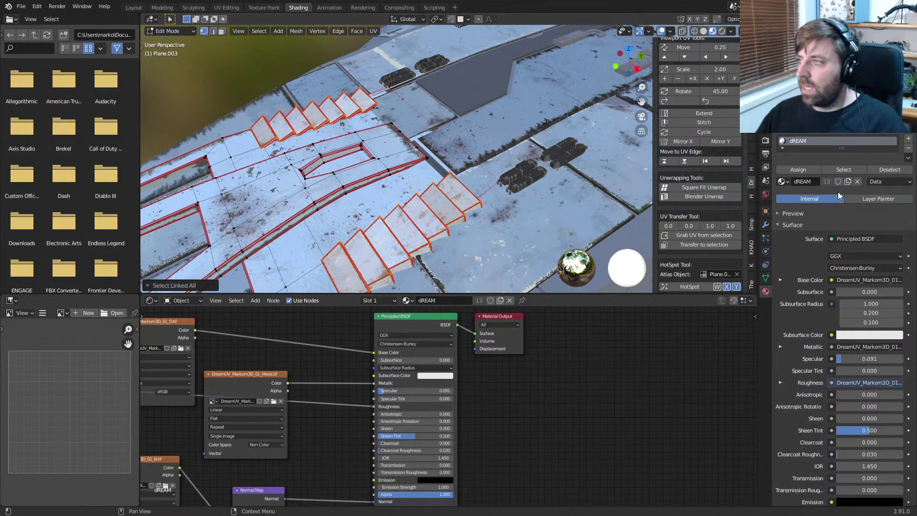
left_click(908, 139)
left_click(782, 204)
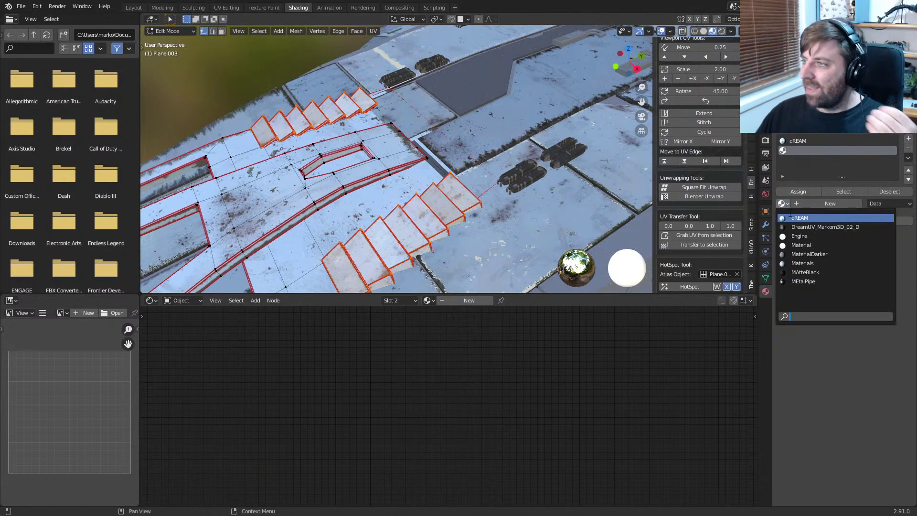
left_click(805, 272)
left_click(798, 191)
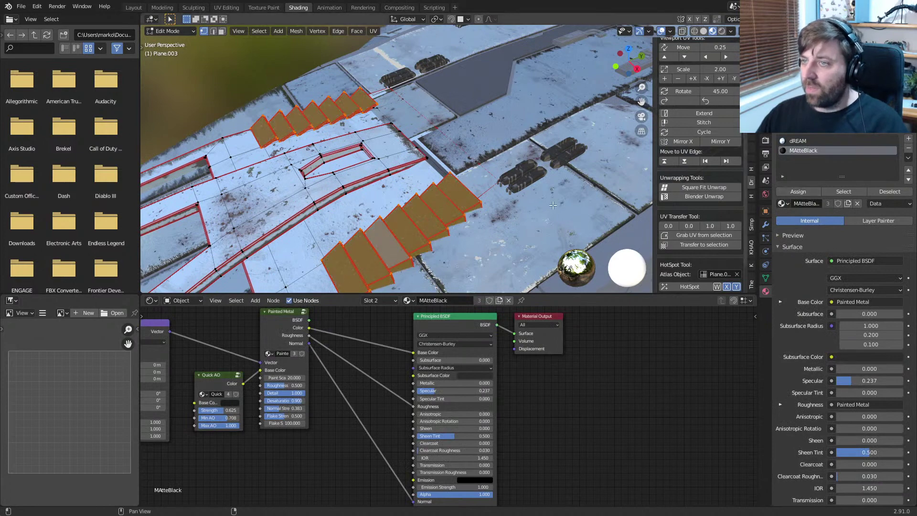
scroll(552, 205, "down", 5)
key("Tab")
middle_click_drag(422, 213, 485, 198)
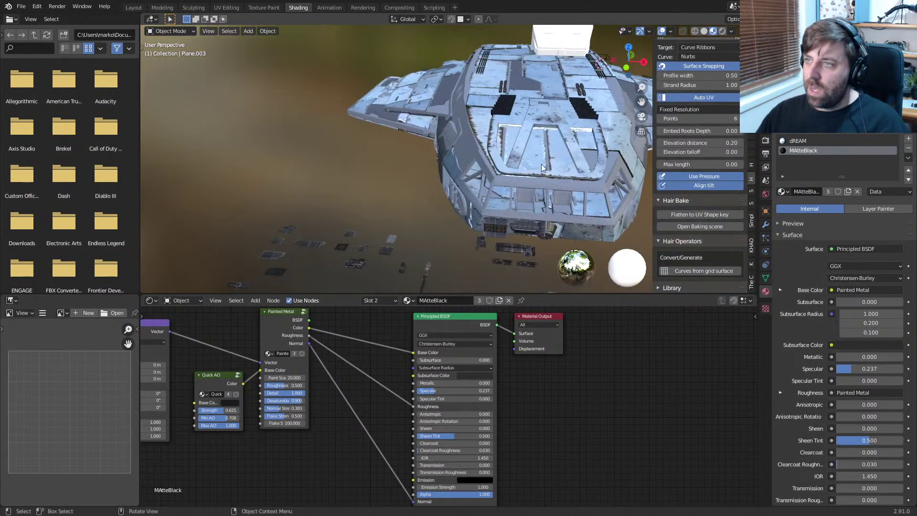
Step: Bevel the cross edge on the hull plate beside the nose frame panel and delete the resulting faces to open a gap
middle_click_drag(540, 165, 502, 187)
scroll(502, 187, "up", 5)
left_click(391, 132)
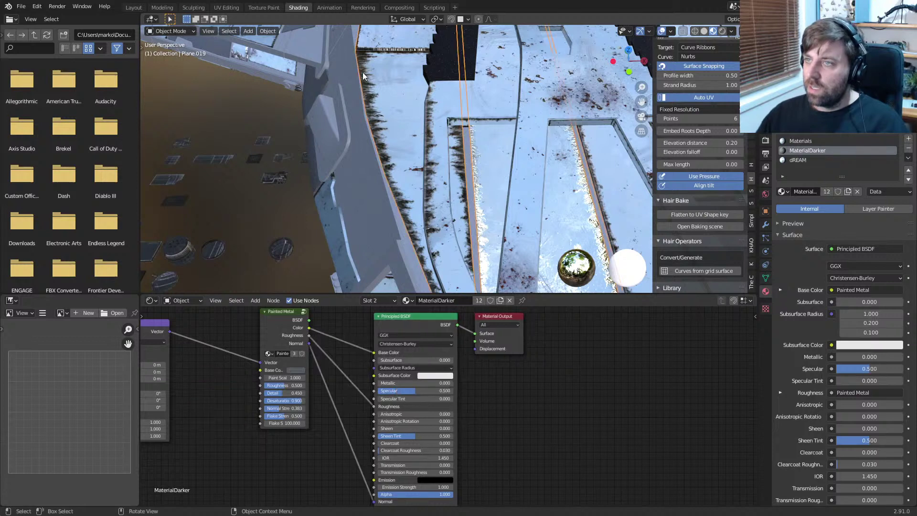
key("Tab")
scroll(364, 81, "down", 5)
middle_click_drag(393, 137, 423, 113)
scroll(371, 175, "up", 2)
scroll(423, 113, "up", 3)
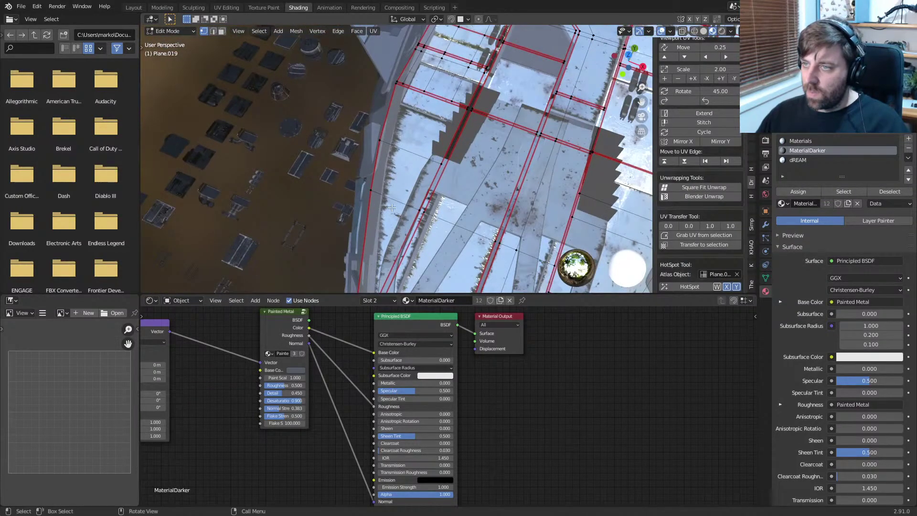
scroll(391, 208, "down", 5)
scroll(391, 207, "up", 4)
middle_click_drag(391, 207, 362, 159, "shift")
scroll(362, 159, "up", 1)
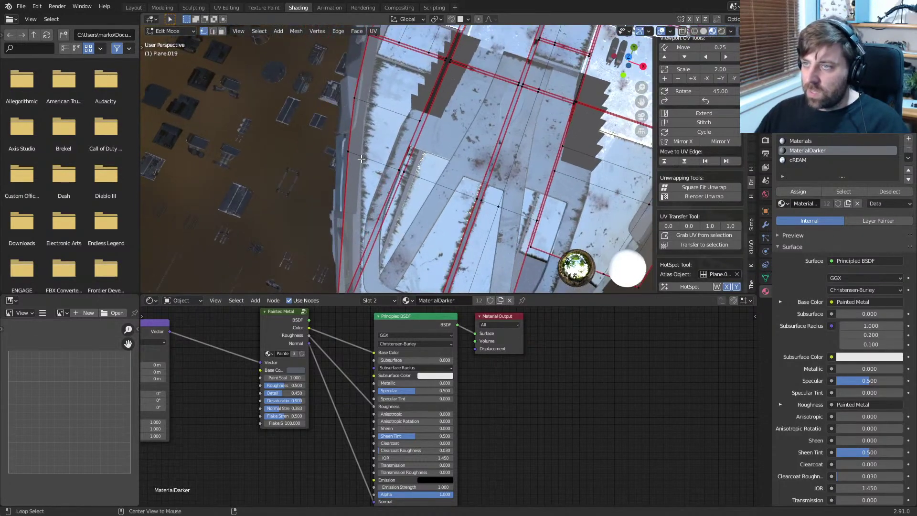
key("ctrl+b")
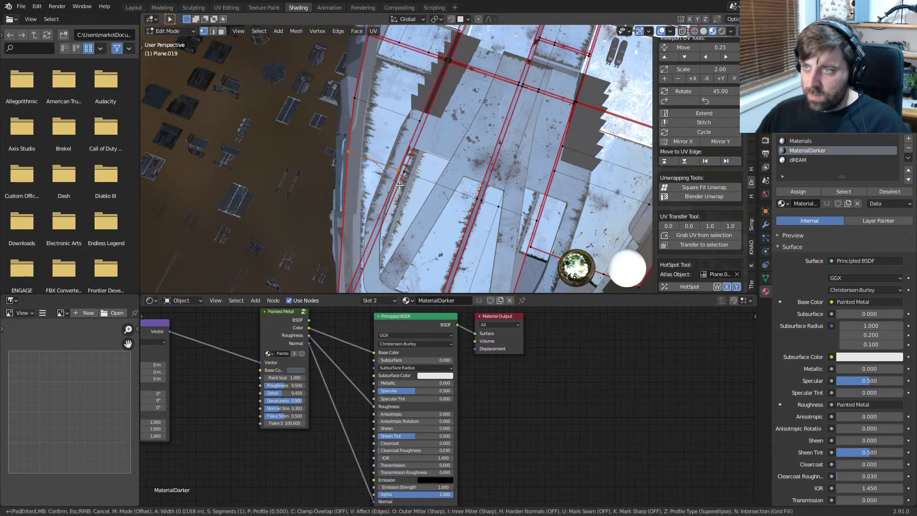
left_click(403, 189)
key("x")
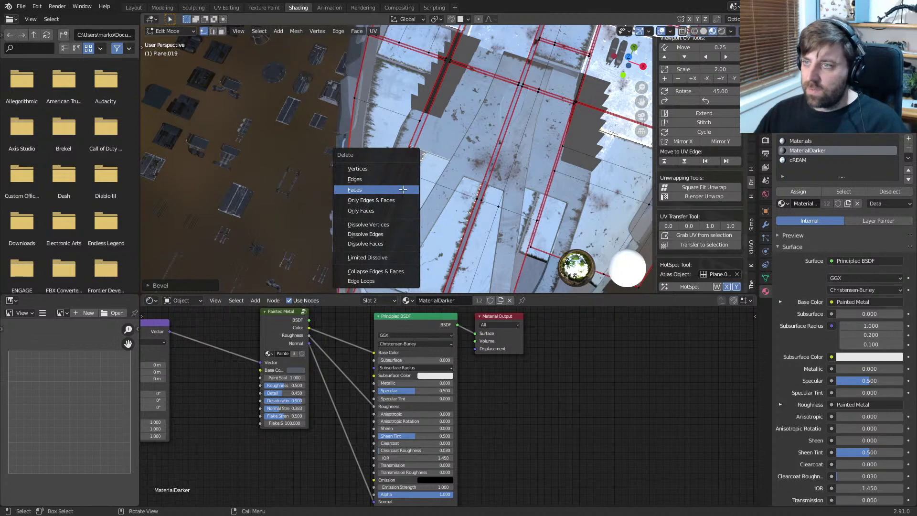
left_click(402, 190)
Step: Mark the edges bordering the new hull plate gap as seam and sharp
scroll(319, 157, "up", 5)
key("2")
left_click(266, 188)
right_click(264, 198)
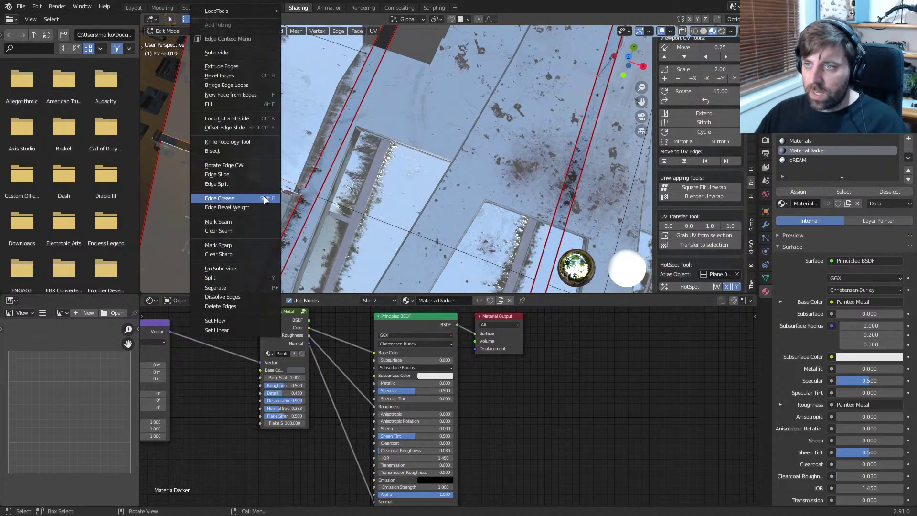
left_click(264, 222)
right_click(257, 225)
left_click(255, 249)
scroll(392, 231, "down", 9)
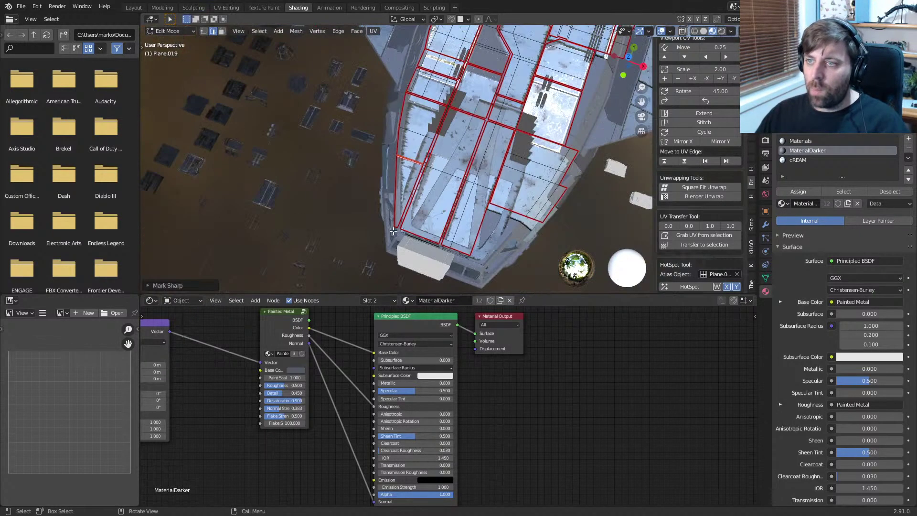
Step: Remap the UVs of all the nose hull plates with HotSpot to refresh the texture across the new gap
key("Tab")
middle_click_drag(483, 198, 415, 167)
scroll(403, 193, "up", 2)
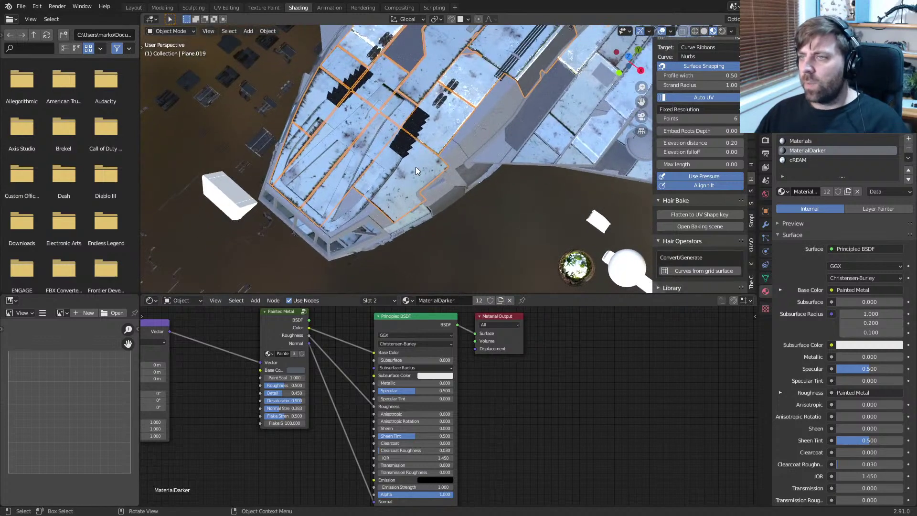
key("Tab")
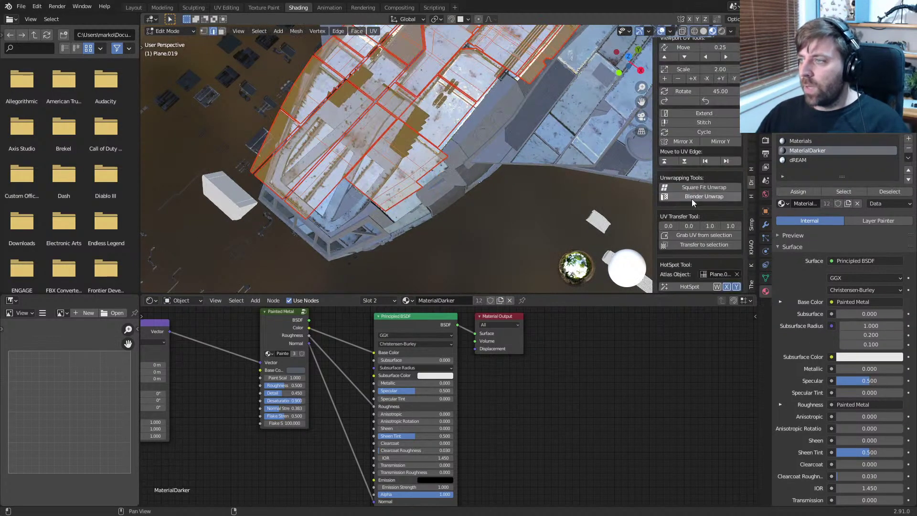
scroll(704, 256, "down", 2)
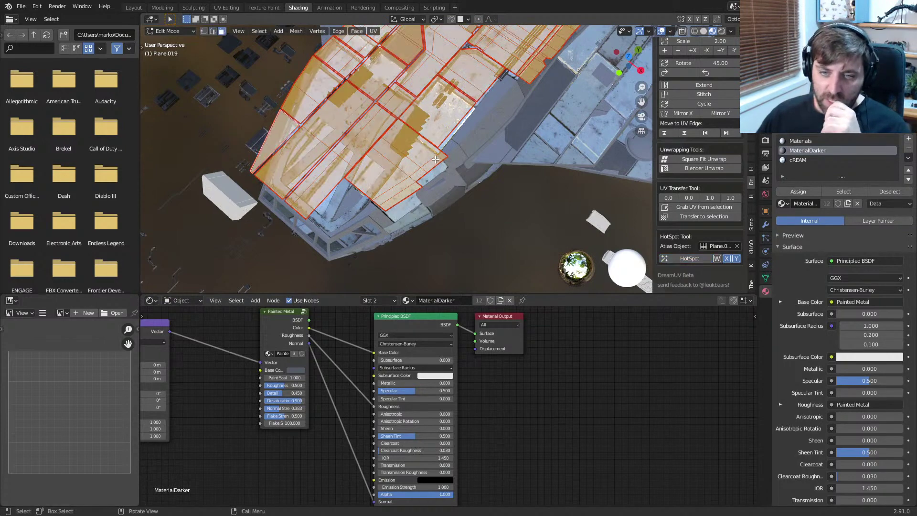
scroll(382, 144, "down", 3)
key("Tab")
Step: Select the slatted vent on the lower side wing and open its mesh for editing
middle_click_drag(353, 124, 438, 136)
scroll(438, 135, "up", 4)
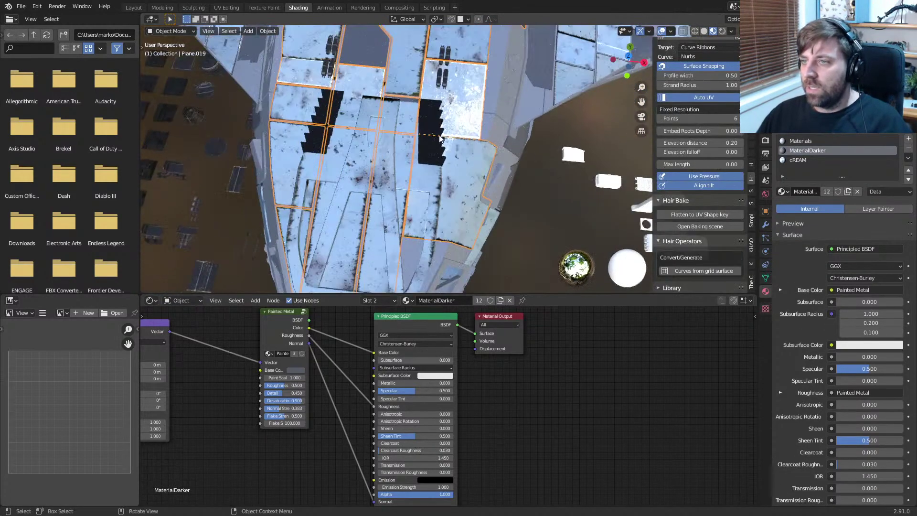
middle_click_drag(483, 155, 489, 199)
scroll(489, 199, "up", 4)
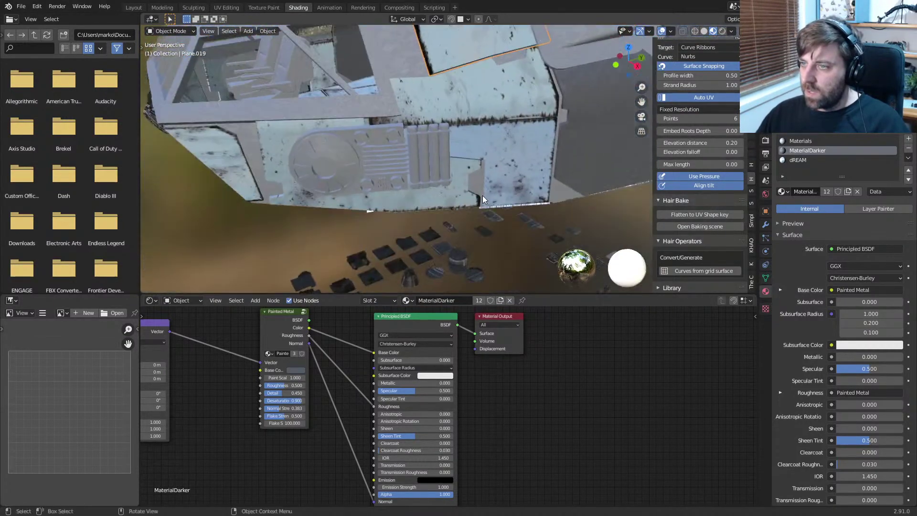
left_click(394, 151)
scroll(474, 177, "down", 5)
mouse_move(528, 158)
middle_mouse_down("shift")
mouse_move(350, 175)
mouse_move(398, 184)
mouse_move(532, 163)
mouse_move(497, 211)
mouse_move(439, 196)
middle_mouse_up("shift")
scroll(444, 164, "up", 5)
scroll(348, 184, "down", 2)
scroll(492, 176, "up", 2)
left_click(441, 196)
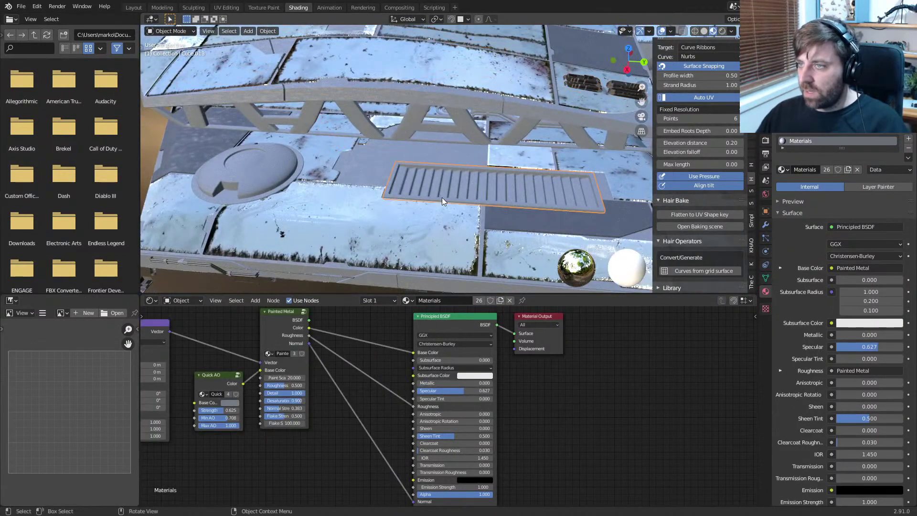
key("Tab")
scroll(439, 189, "up", 2)
left_click(440, 175)
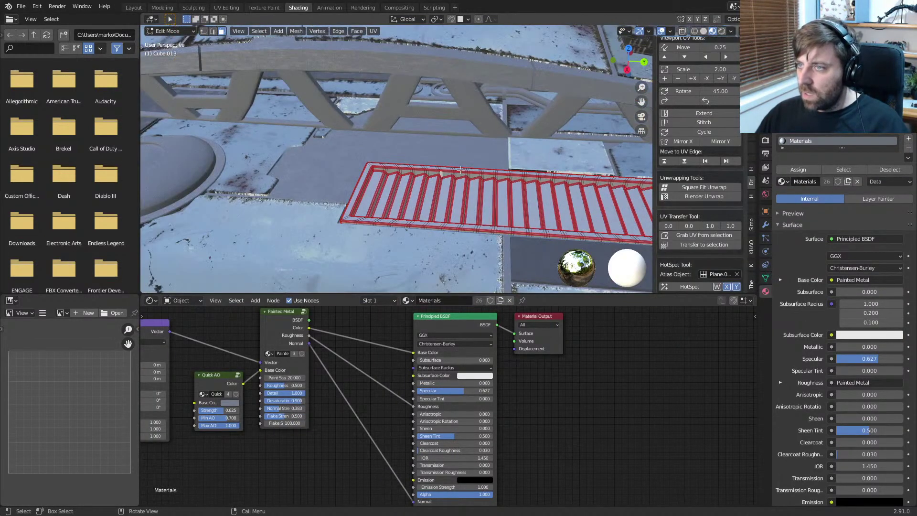
key("ctrl+l")
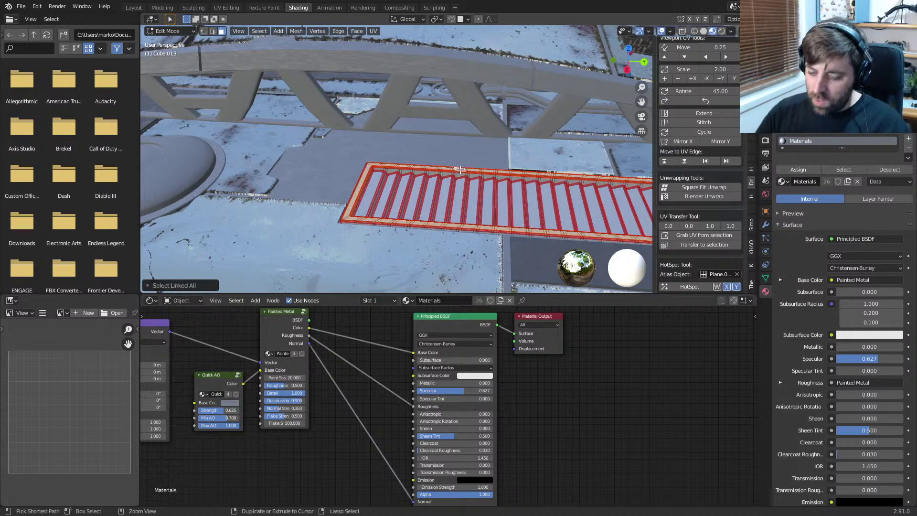
key("1")
key("ctrl+l")
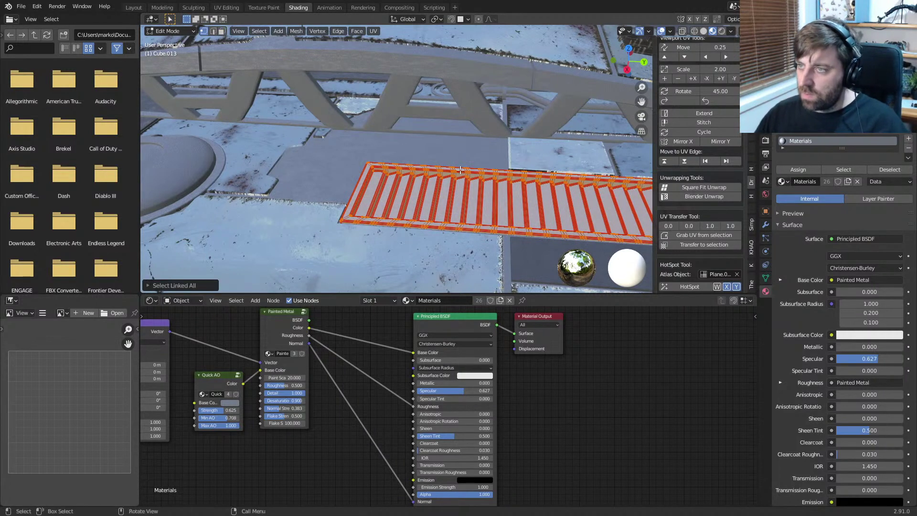
scroll(460, 170, "up", 2)
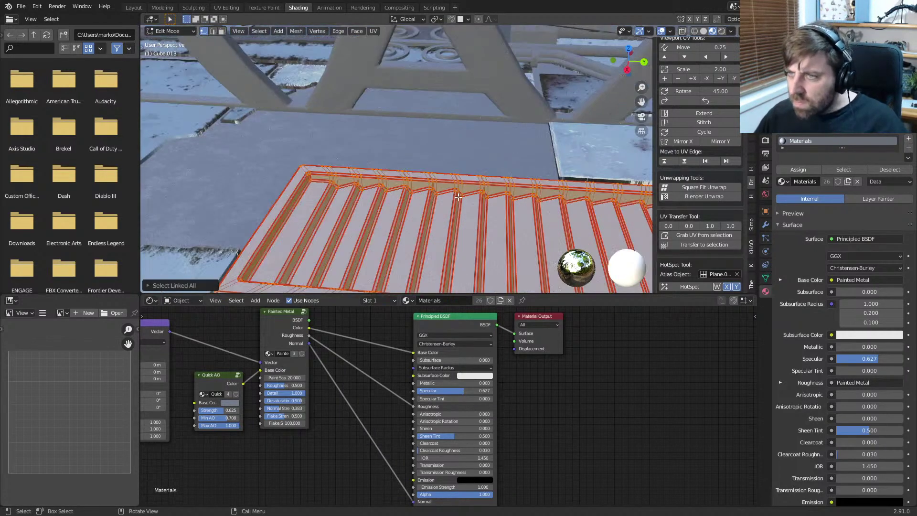
scroll(459, 196, "down", 3)
key("ctrl+z")
Step: Select the vent's outer frame only, starting from its edge loop and growing the selection outward to the whole border
middle_click_drag(458, 196, 200, 114, "shift")
scroll(335, 143, "up", 3)
middle_click_drag(287, 105, 446, 185, "shift")
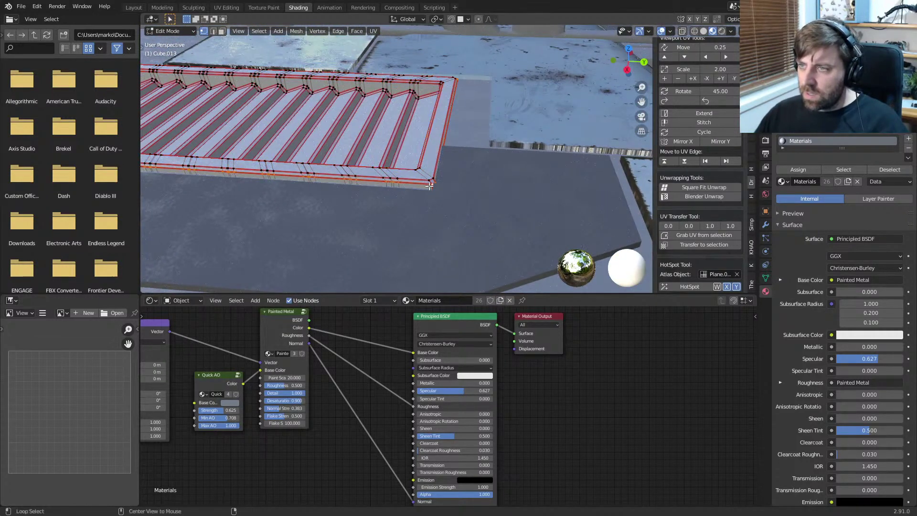
key("ctrl+KP_Add")
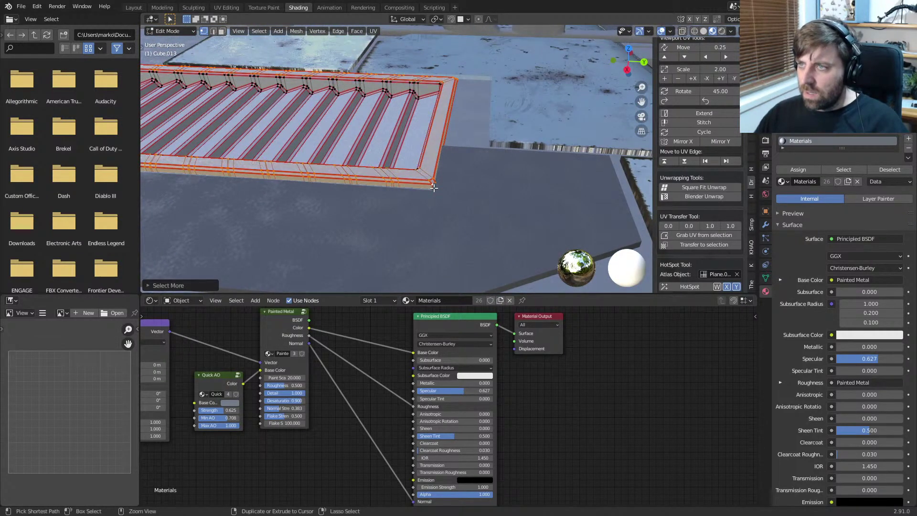
middle_click_drag(434, 188, 384, 177, "shift")
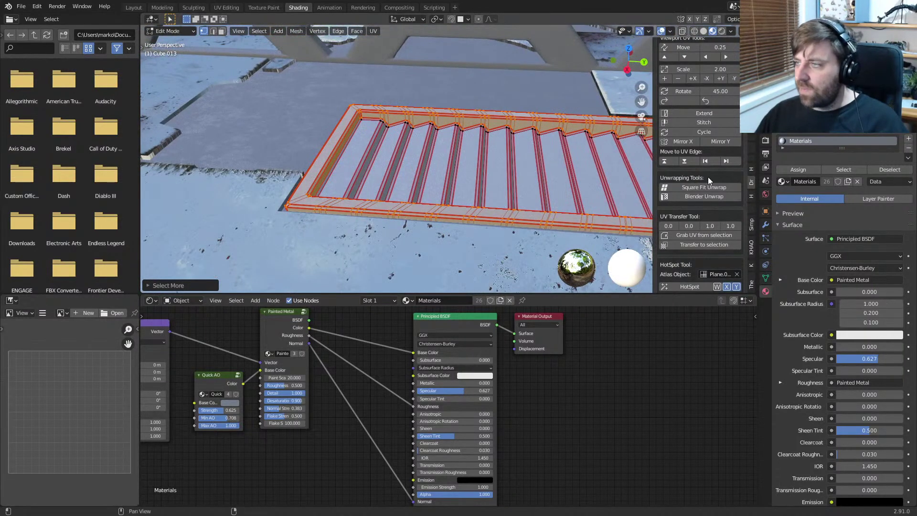
Step: Invert the selection to the vent's slats and assign them MAtteBlack in a second material slot
left_click(909, 139)
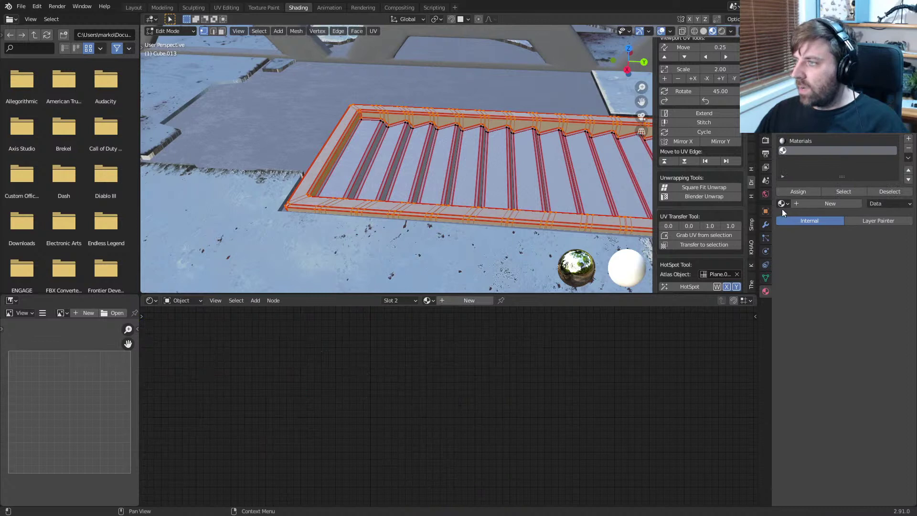
key("ctrl+i")
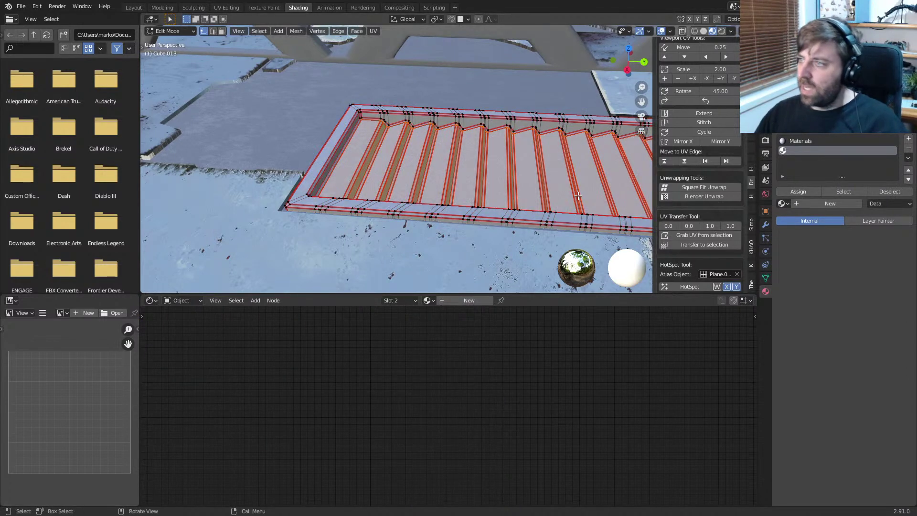
left_click(783, 204)
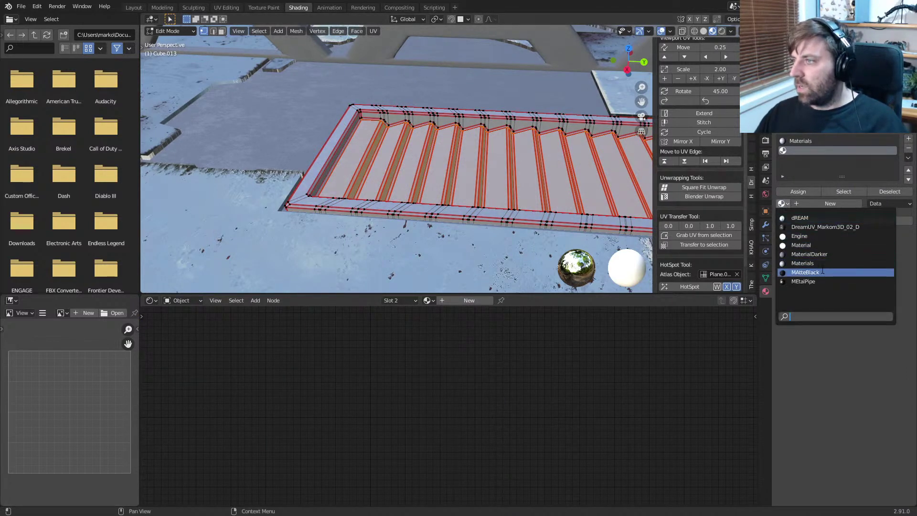
left_click(822, 272)
left_click(799, 192)
scroll(439, 194, "down", 9)
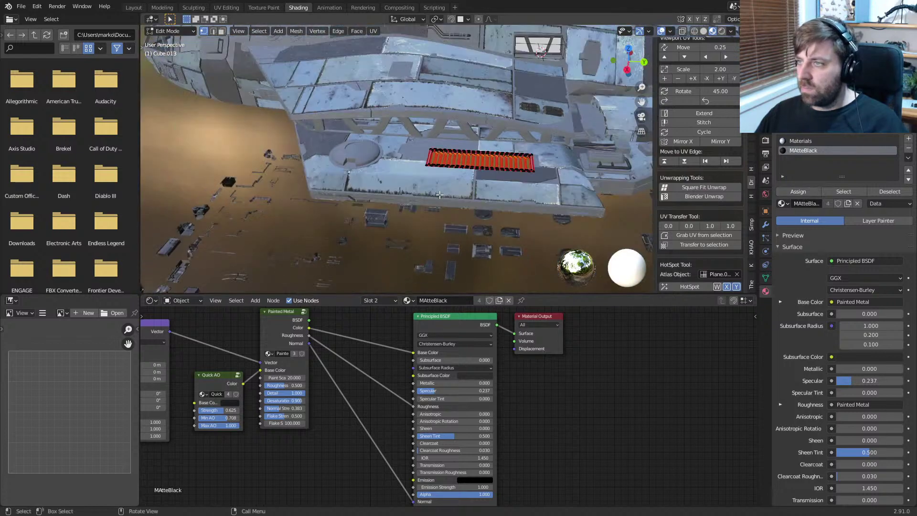
Step: Map the whole vent with HotSpot and set its first material slot to dREAM
middle_click_drag(439, 194, 506, 172)
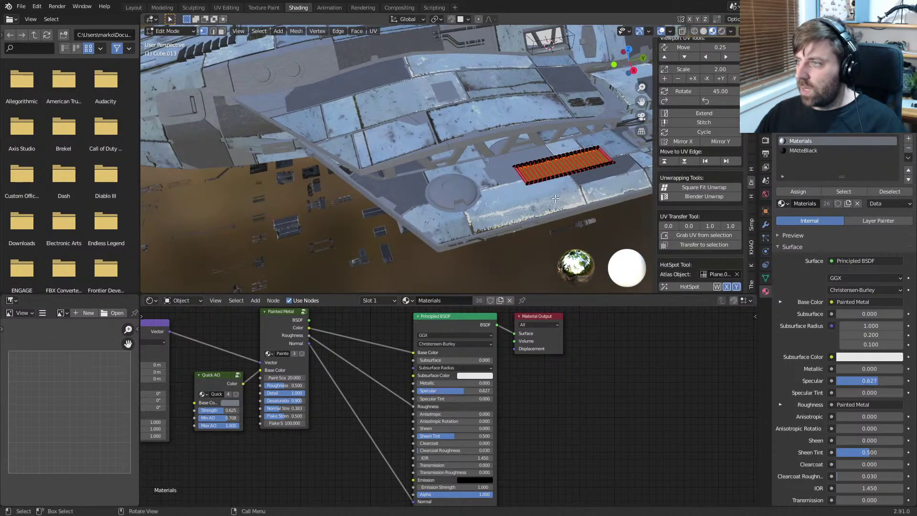
key("a")
left_click(678, 289)
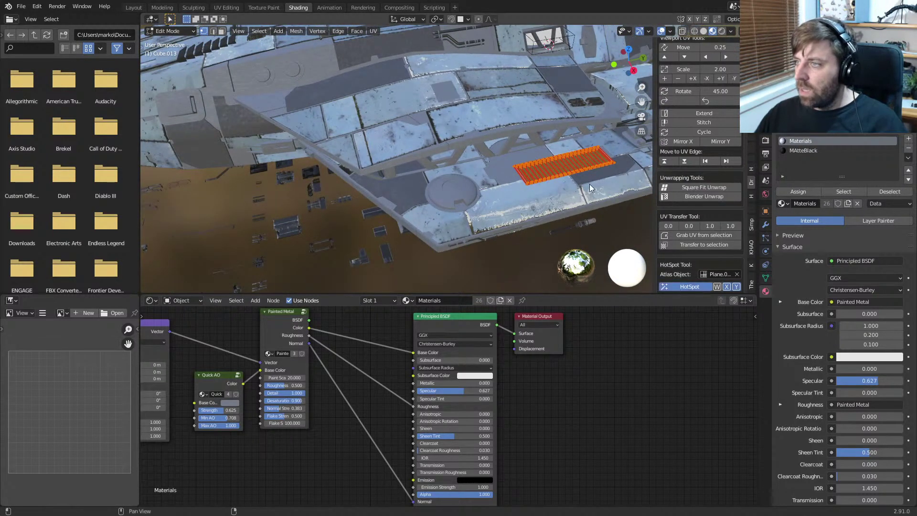
left_click(783, 204)
left_click(796, 217)
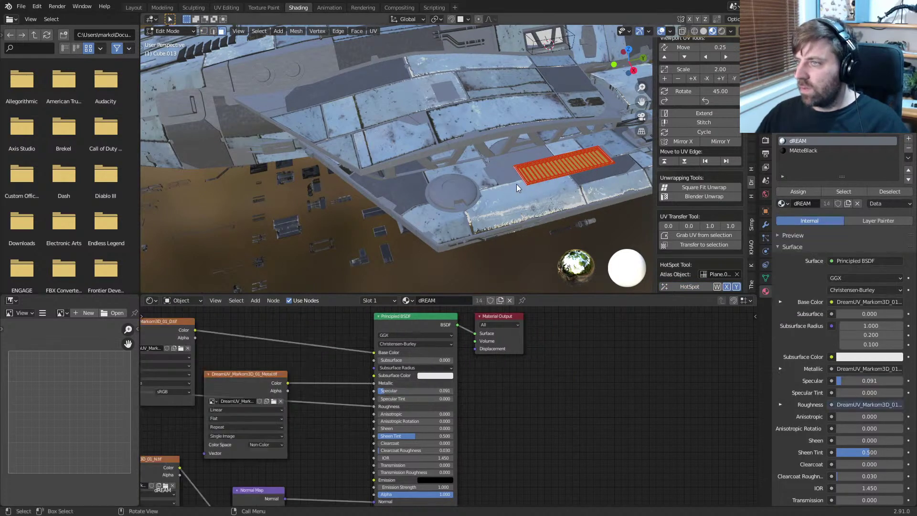
key("Tab")
Step: Map all faces of the frame around the upper wing plating with HotSpot and set its material to dREAM
scroll(486, 168, "up", 4)
middle_click_drag(592, 196, 564, 151, "shift")
left_click(441, 86)
scroll(449, 100, "down", 3)
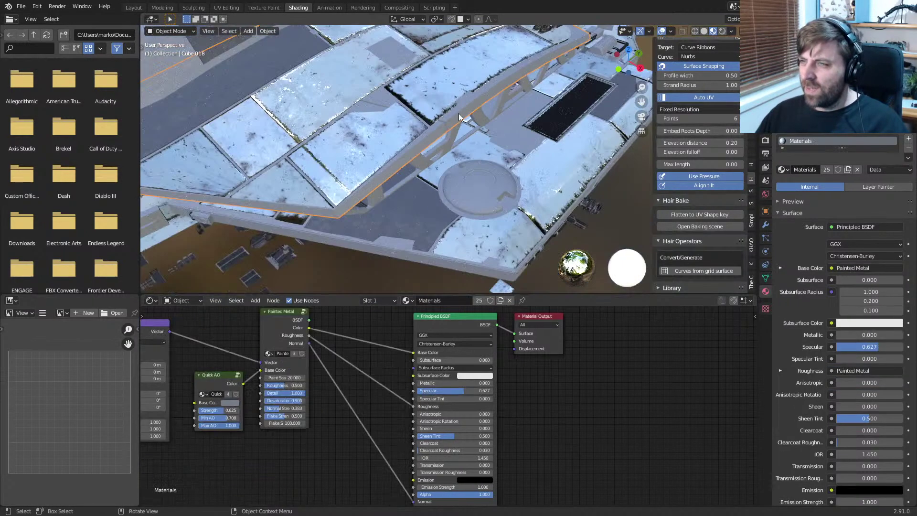
middle_click_drag(454, 135, 266, 130)
key("Tab")
key("a")
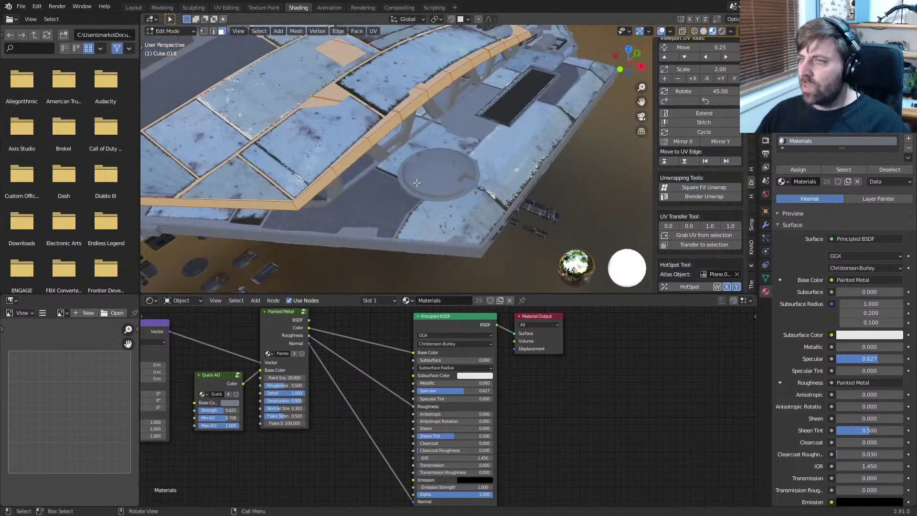
scroll(728, 265, "down", 2)
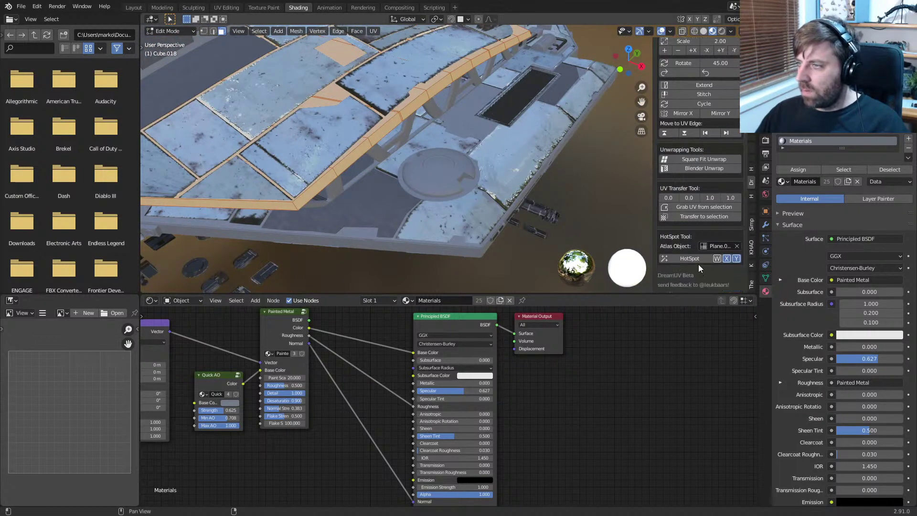
left_click(694, 258)
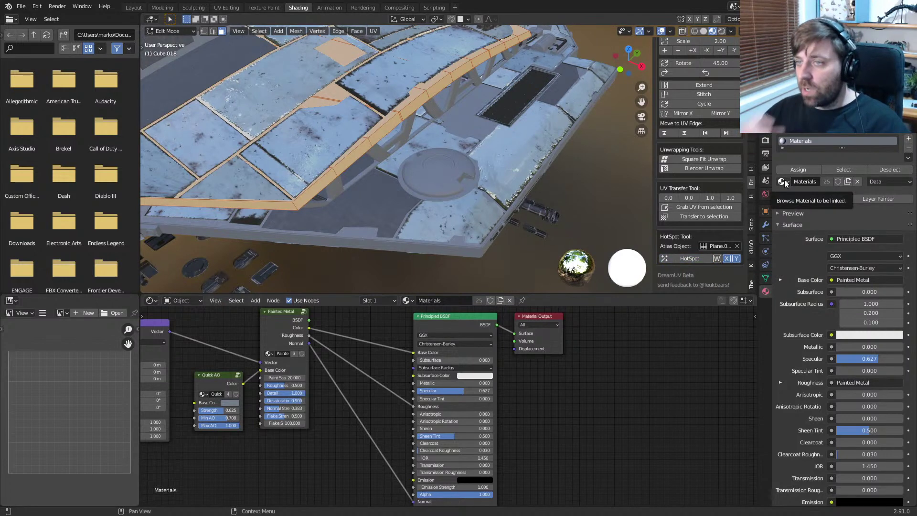
left_click(781, 182)
left_click(812, 241)
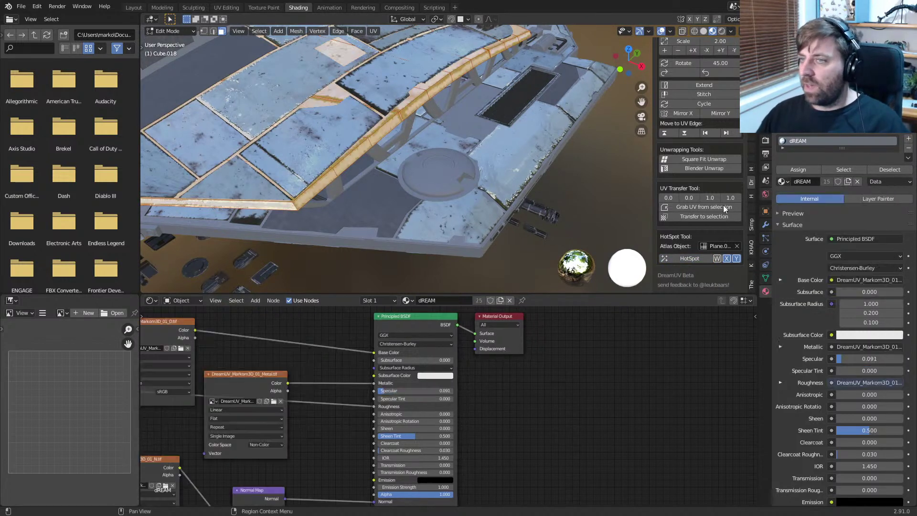
key("Tab")
Step: Select the truss beneath the upper wing and map its faces with HotSpot
scroll(485, 190, "down", 4)
middle_click_drag(485, 190, 350, 135)
left_click(449, 223)
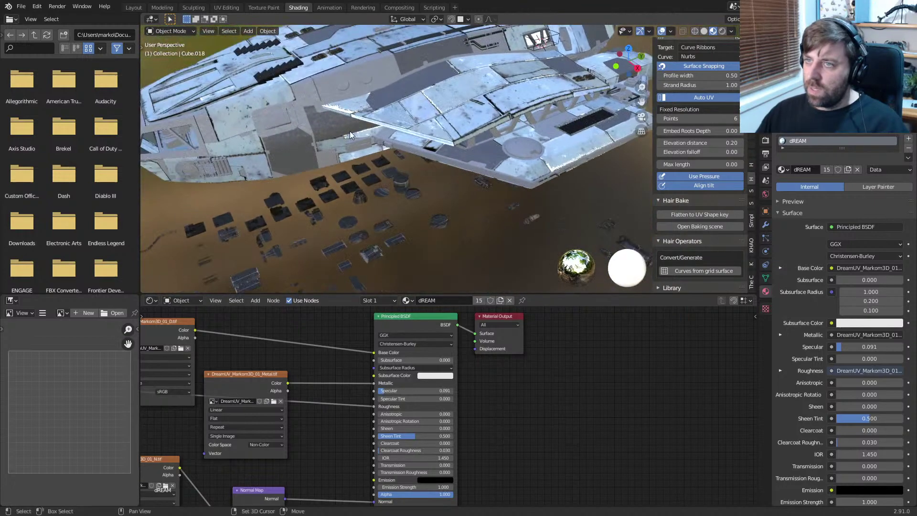
scroll(413, 191, "up", 4)
left_click(373, 166)
middle_click_drag(413, 165, 511, 129)
key("Tab")
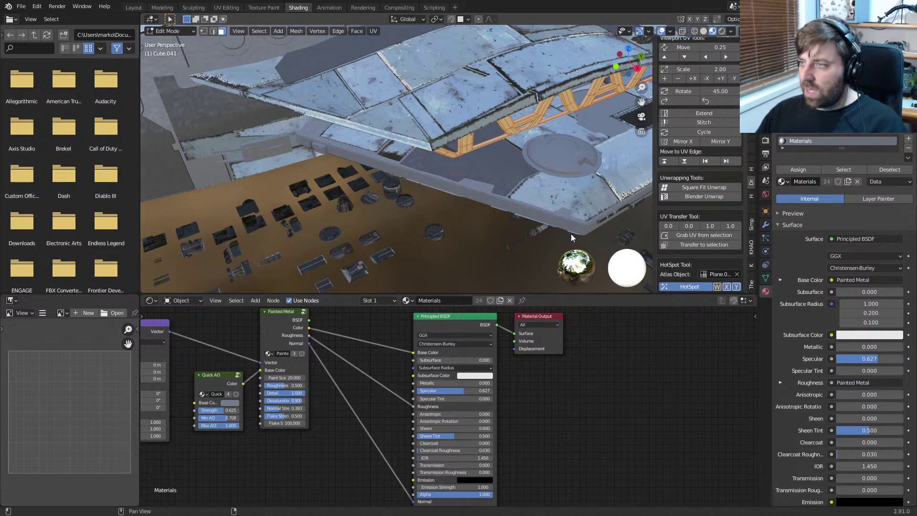
Step: Set the wing truss's material to dREAM
key("Tab")
middle_click_drag(566, 230, 517, 137)
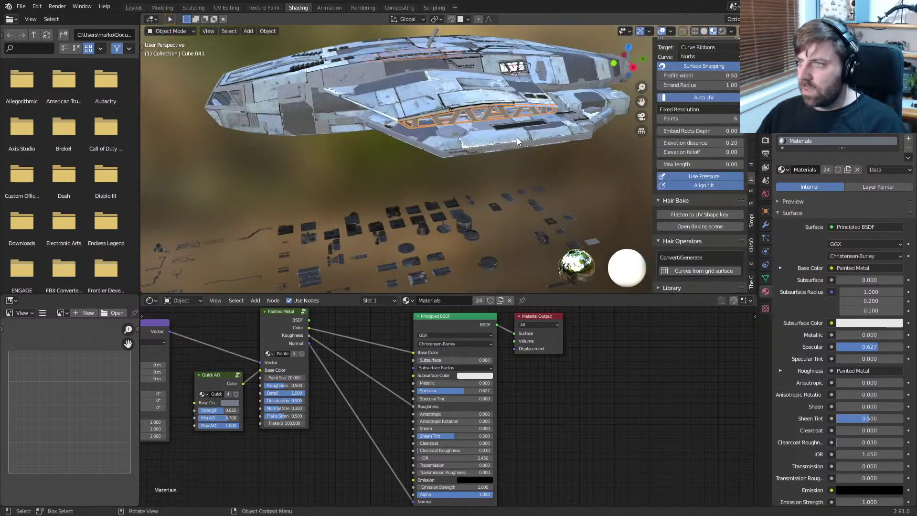
scroll(495, 181, "up", 4)
key("Tab")
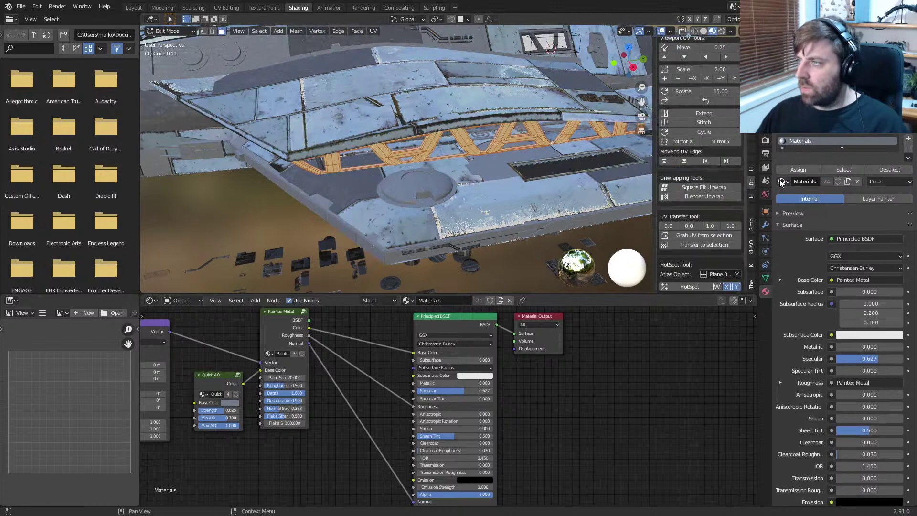
left_click(780, 181)
left_click(800, 195)
key("Tab")
scroll(455, 171, "up", 5)
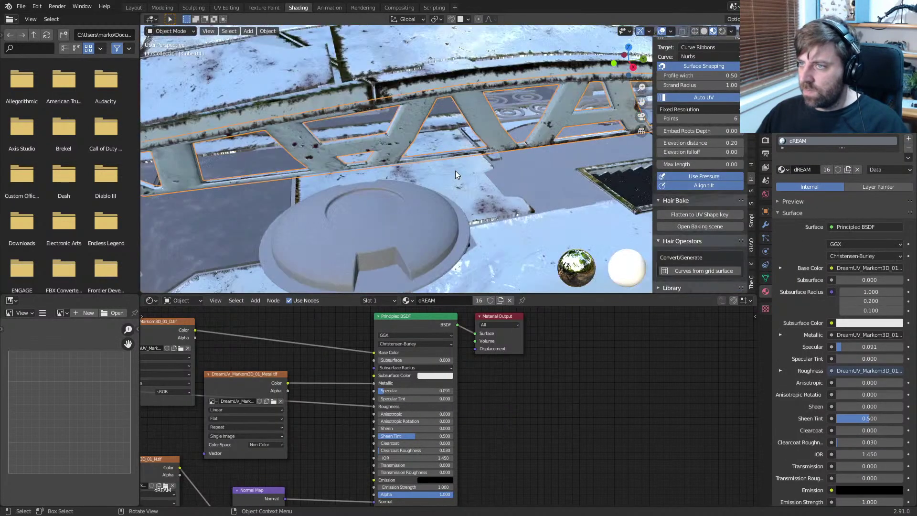
middle_click_drag(455, 170, 472, 173)
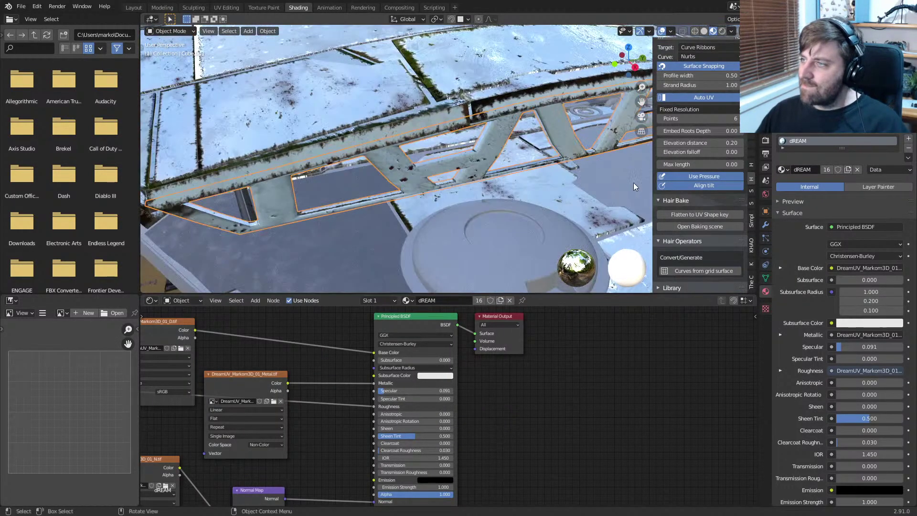
left_click(765, 222)
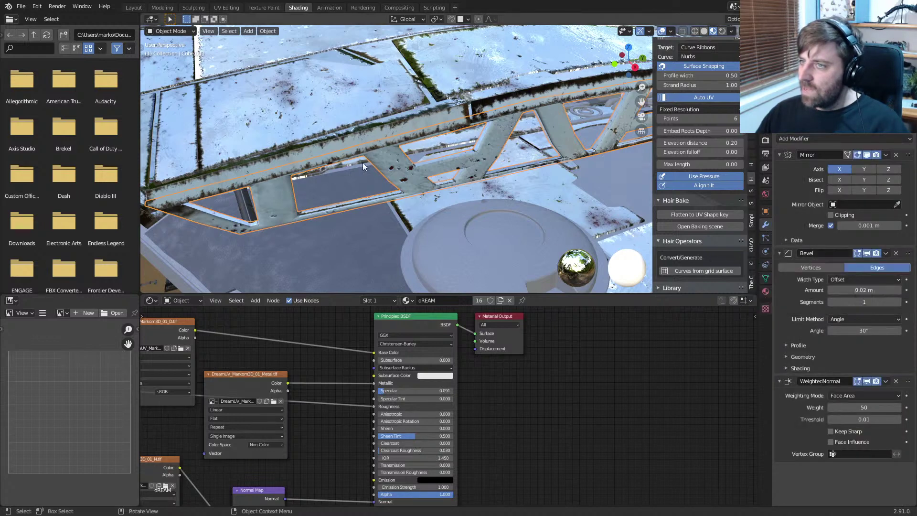
scroll(334, 187, "down", 5)
middle_click_drag(209, 237, 422, 188)
left_click(504, 164)
key("Tab")
key("Tab")
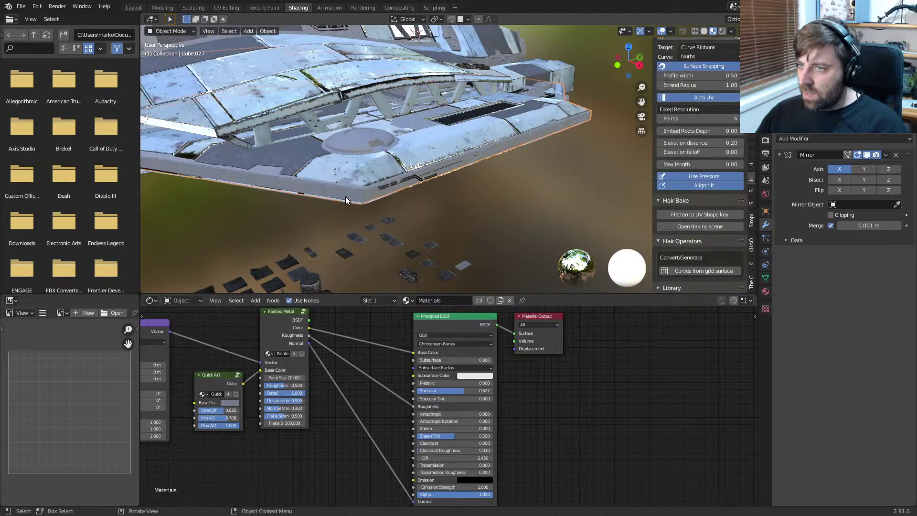
Step: Select the trim running along the lower wing's outer edge and set its material to dREAM
left_click(345, 196)
key("Tab")
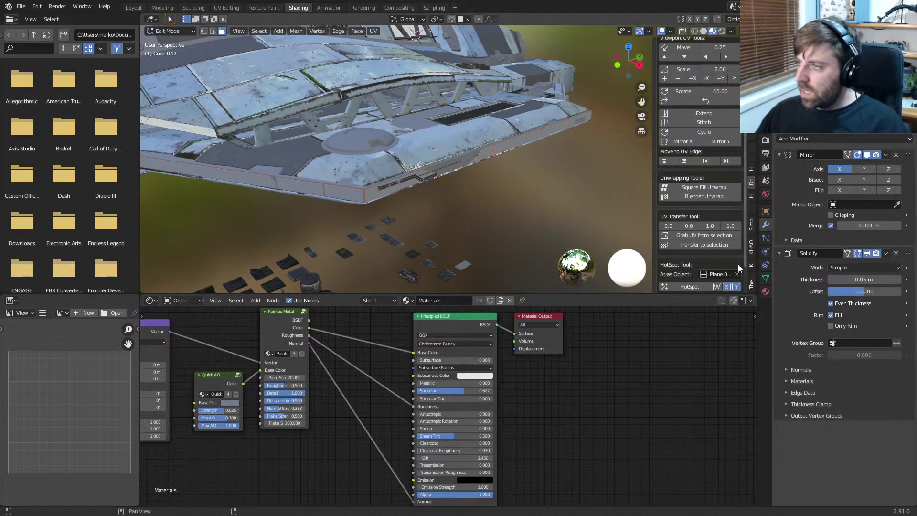
left_click(765, 291)
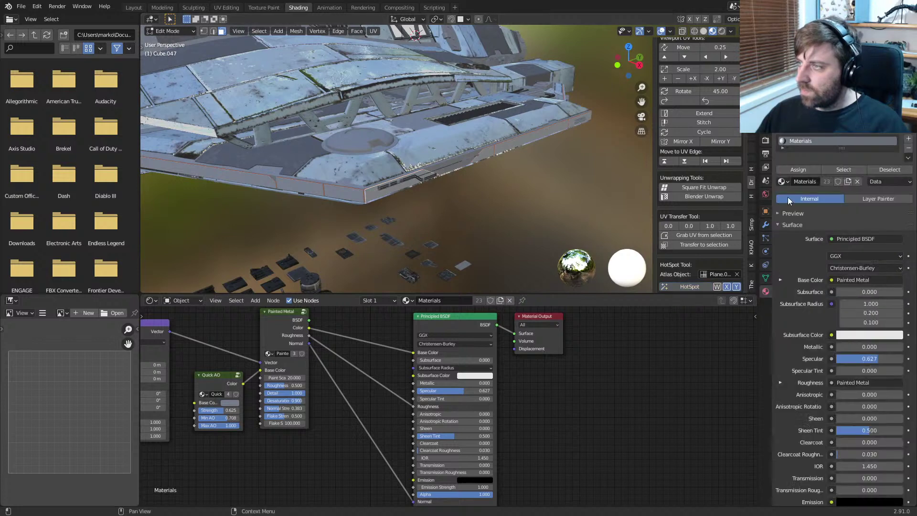
left_click(781, 182)
left_click(799, 196)
key("Tab")
Step: Inspect the ship's underside and front for parts that still lack the worn metal texture
middle_click_drag(482, 212, 377, 202)
left_click(378, 201)
scroll(430, 190, "down", 2)
middle_click_drag(482, 165, 509, 100)
scroll(498, 121, "up", 6)
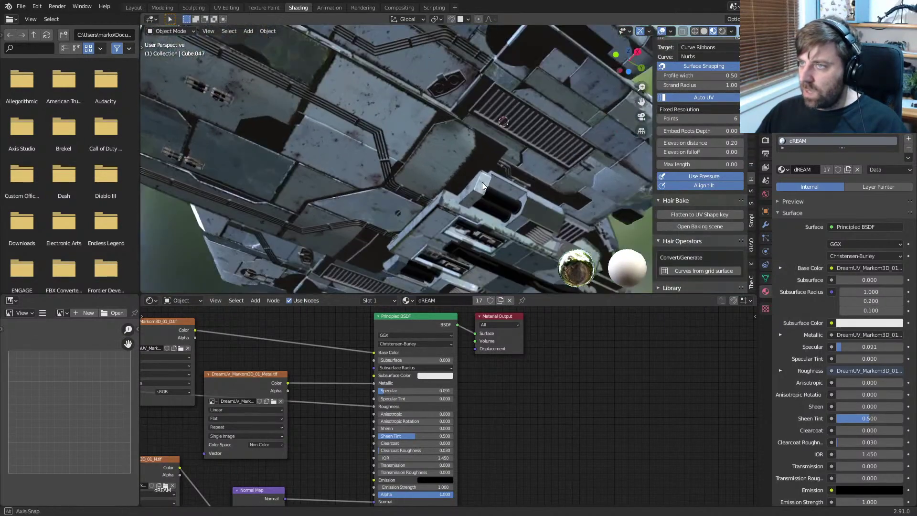
middle_click_drag(471, 167, 571, 228)
scroll(416, 182, "down", 6)
left_click(439, 174)
scroll(439, 174, "down", 2)
scroll(570, 228, "down", 4)
middle_click_drag(511, 208, 578, 169)
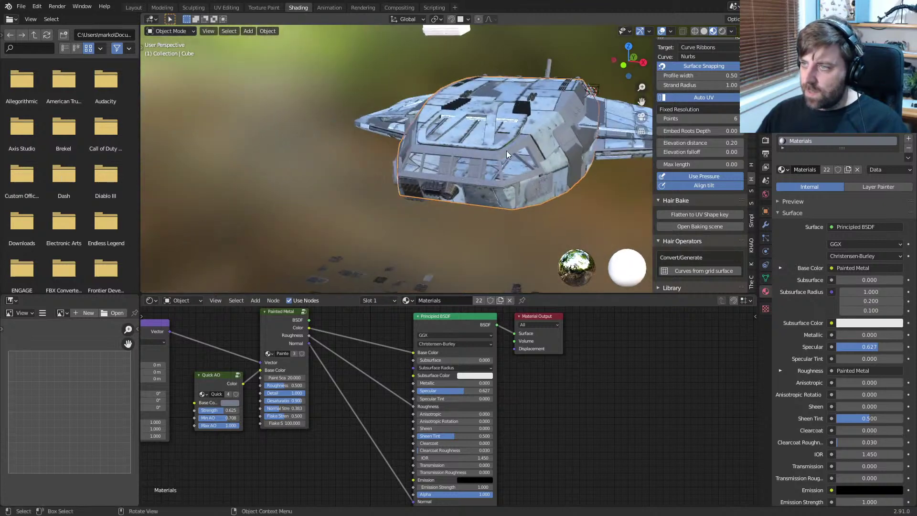
Step: Set the cockpit window frame's material to dREAM and map its faces with HotSpot
left_click(495, 156)
scroll(497, 157, "up", 5)
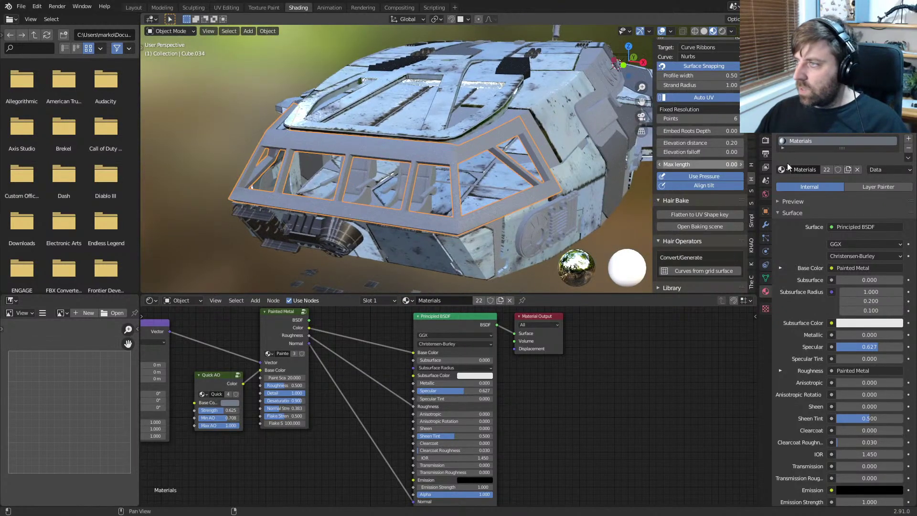
left_click(785, 170)
key("Return")
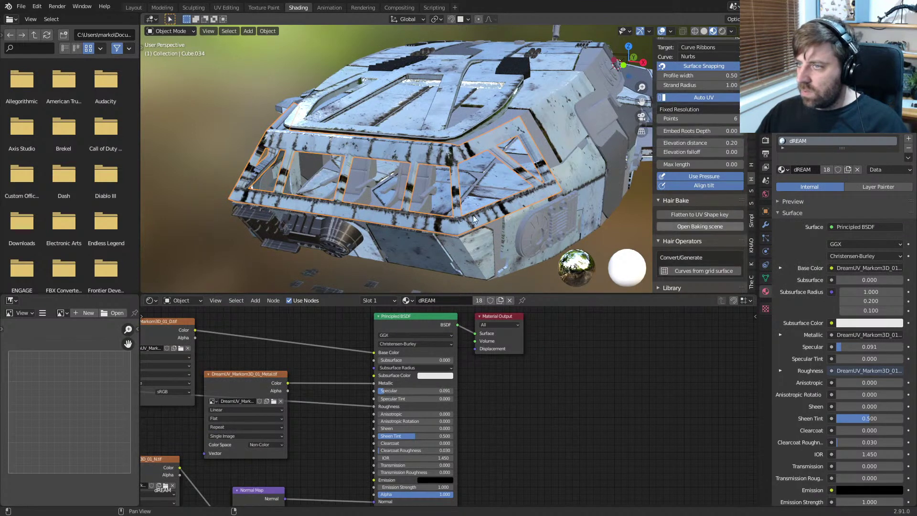
key("Tab")
scroll(706, 228, "down", 2)
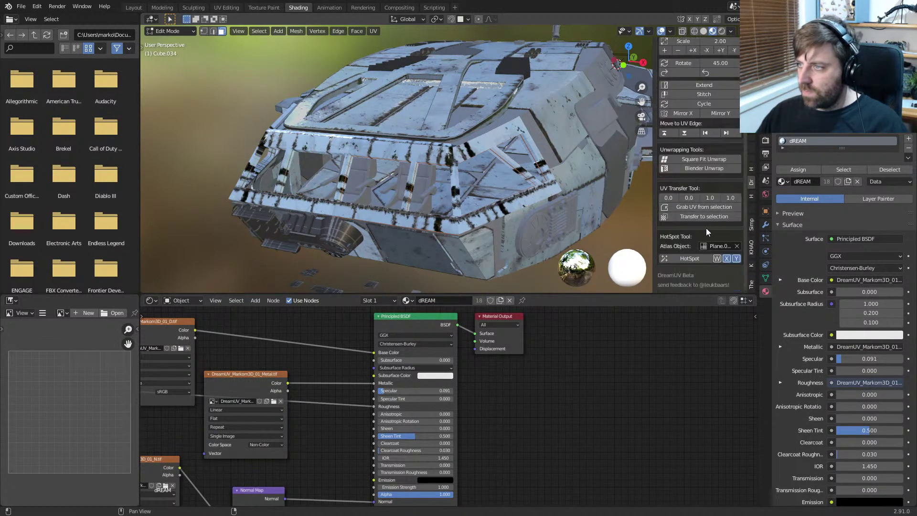
left_click(692, 258)
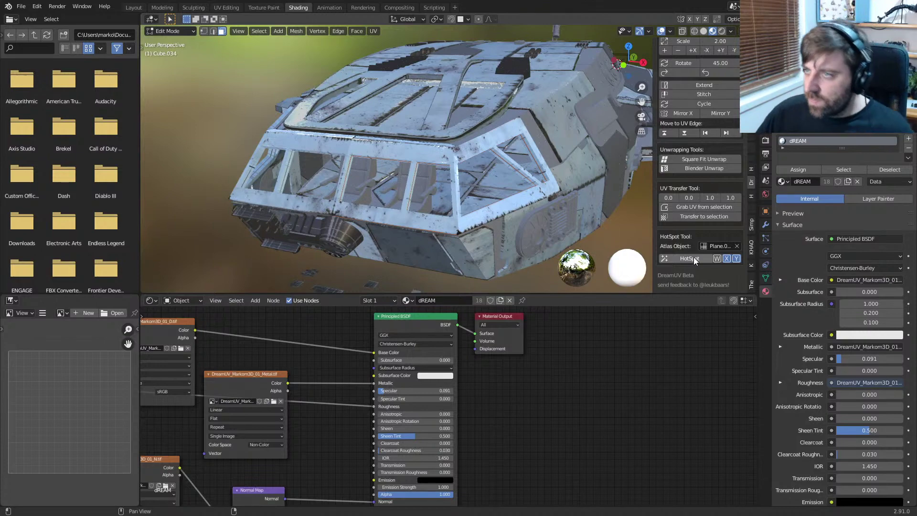
key("Tab")
Step: Select the hull's pipe and hatch detail object, limiting its face selection to those not using the MEtalPipe material
middle_click_drag(563, 228, 474, 238)
scroll(496, 233, "down", 6)
scroll(491, 239, "up", 5)
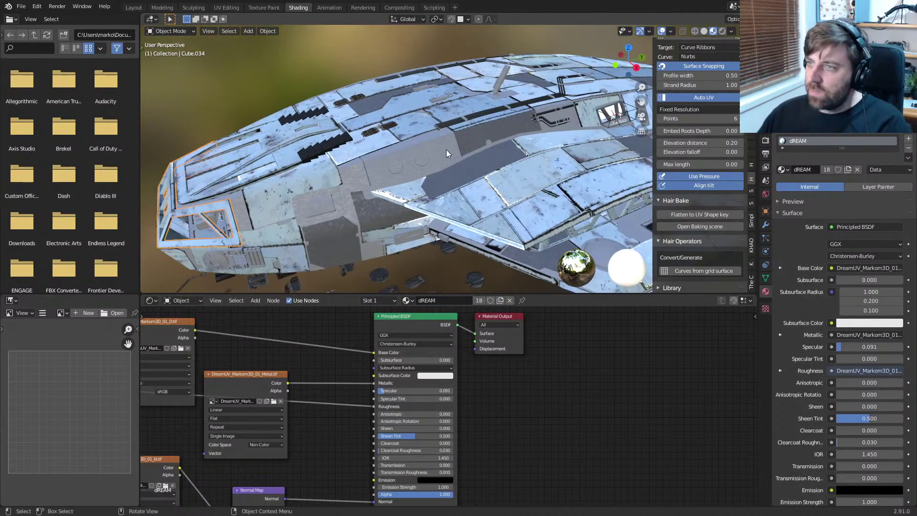
left_click(445, 150)
left_click(418, 161)
scroll(497, 169, "up", 2)
middle_click_drag(417, 164, 465, 193, "shift")
key("Tab")
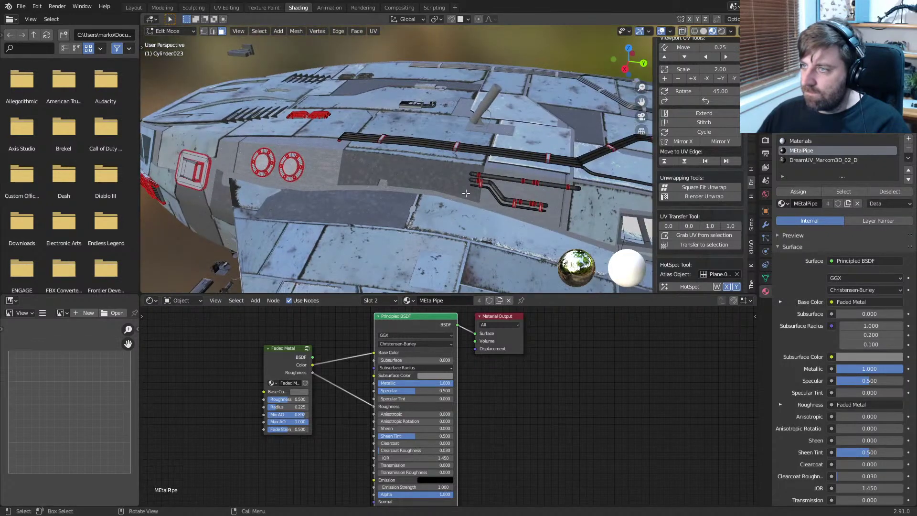
key("a")
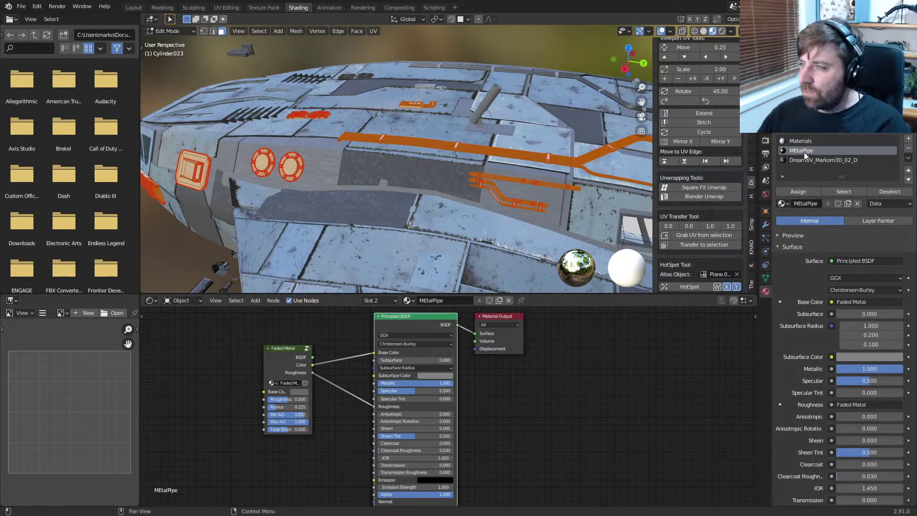
left_click(906, 193)
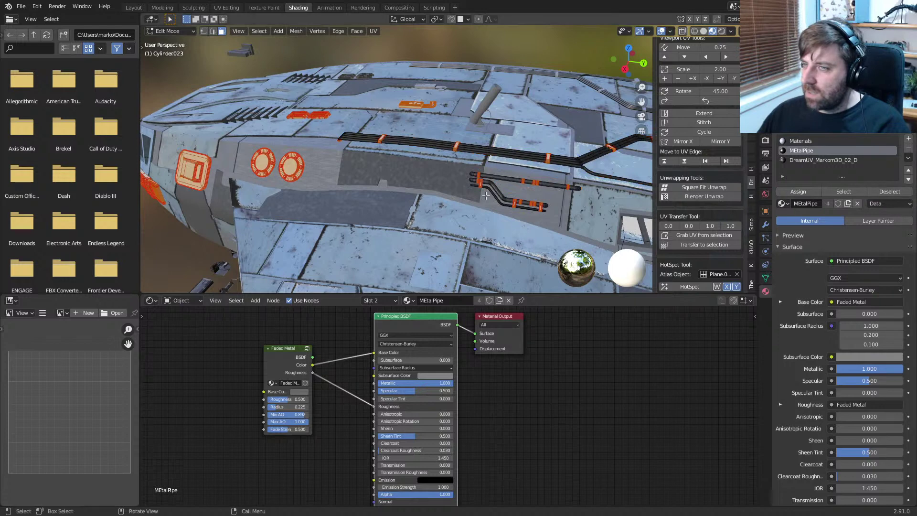
Step: Assign the DreamUV_Markom3D_02_D material to the selected hatch, ring and bracket faces
middle_click_drag(530, 191, 558, 192)
left_click(836, 160)
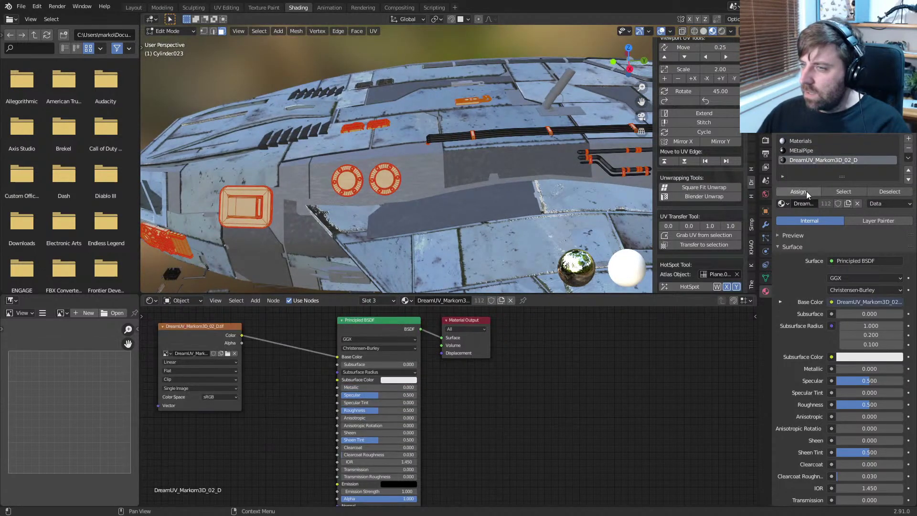
left_click(806, 191)
key("Tab")
Step: Unwrap the selected detail faces with Smart UV Project at a 66° angle limit and zero island margin
key("Tab")
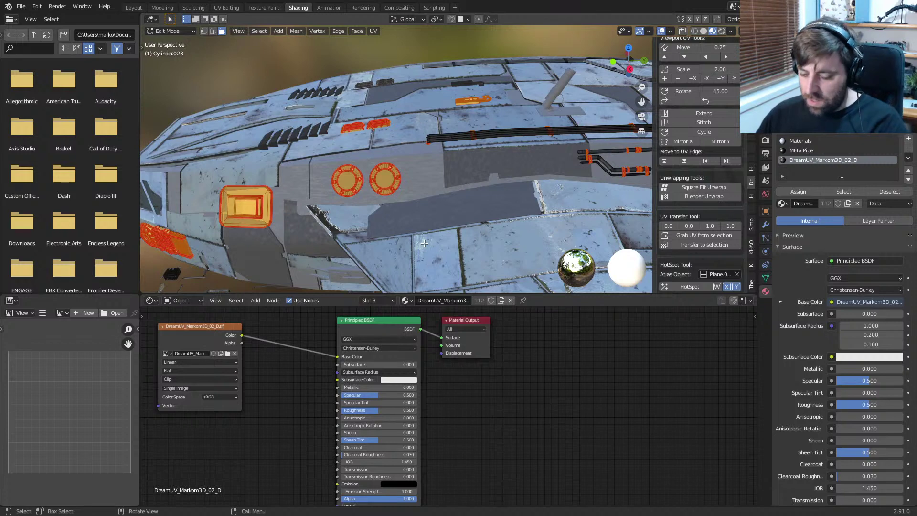
key("u")
left_click(421, 258)
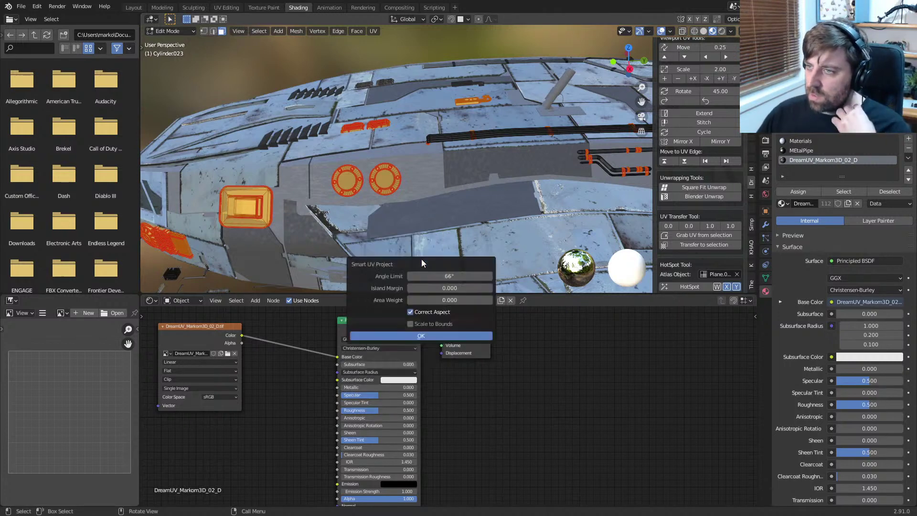
left_click(423, 336)
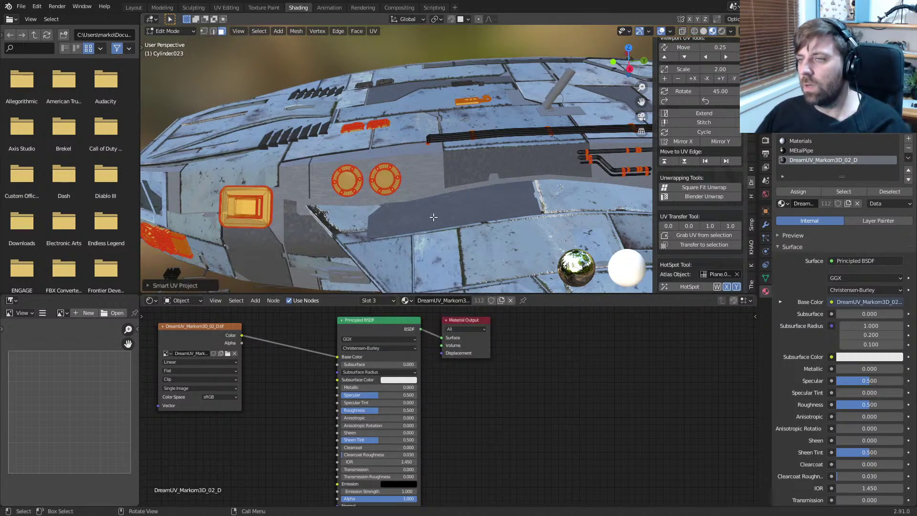
key("Tab")
Step: Replace the DreamUV_Markom3D_02_D material's base color image with texture basic color.jpg from D:\3D Assets\Models\Ship
middle_click_drag(440, 217, 500, 218)
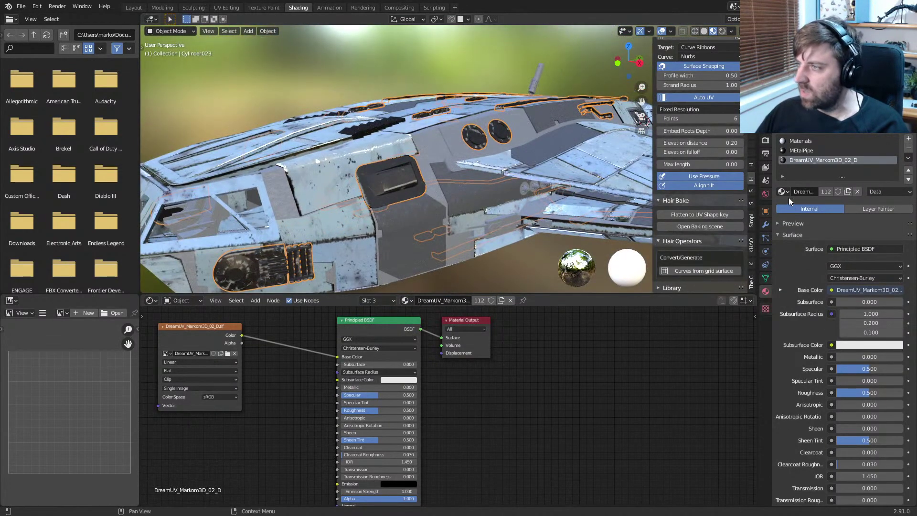
left_click(228, 353)
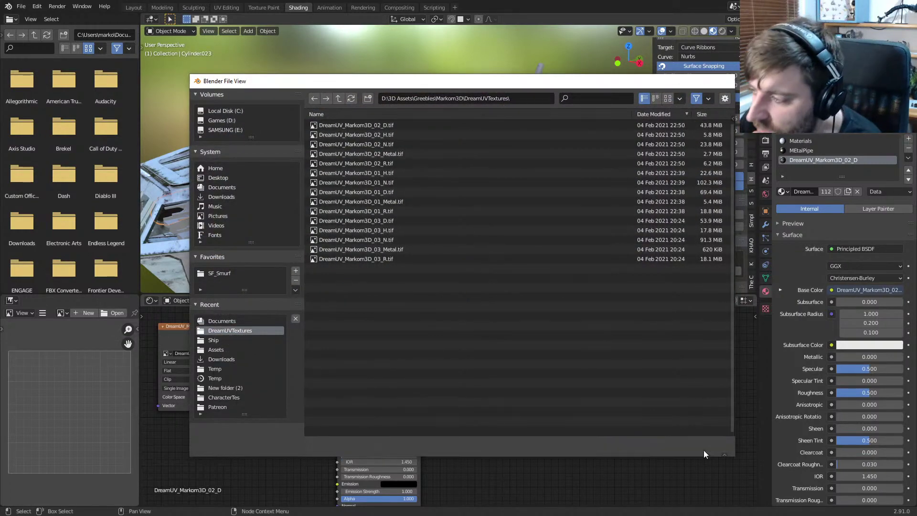
left_click(703, 449)
left_click(227, 354)
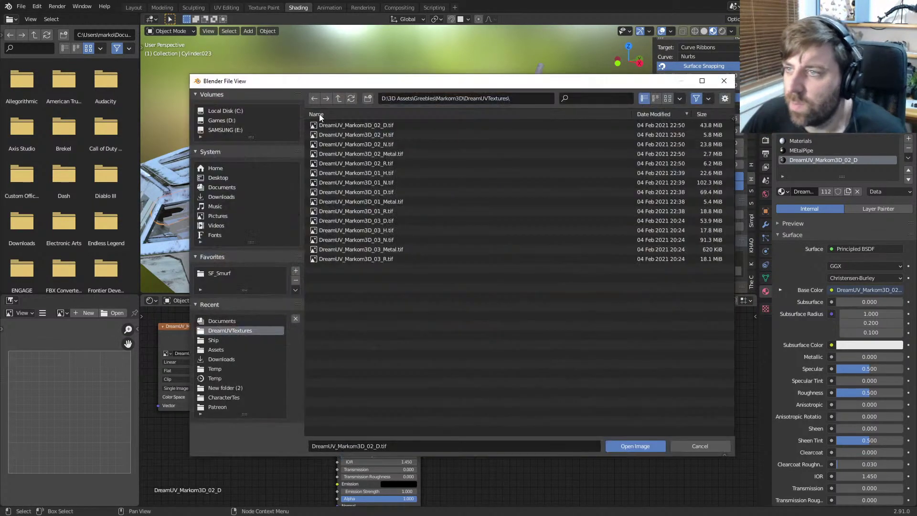
left_click(225, 320)
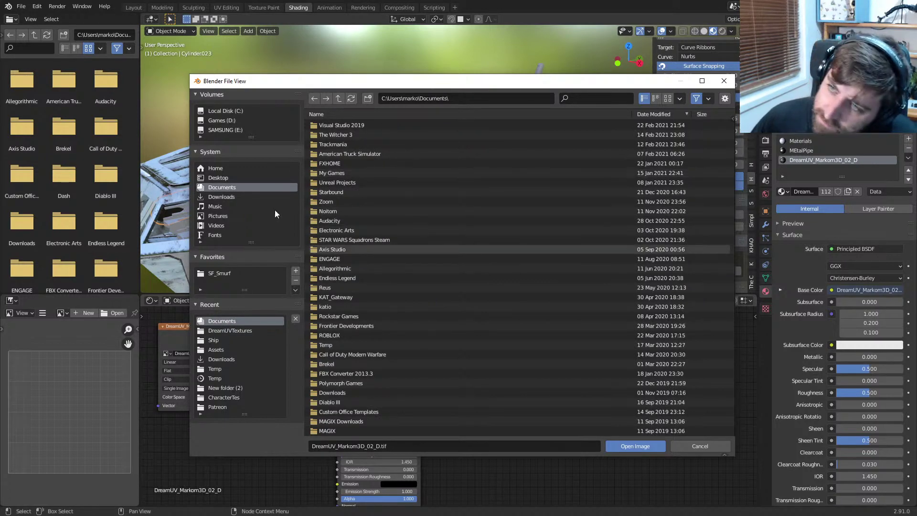
left_click(238, 120)
left_click(340, 125)
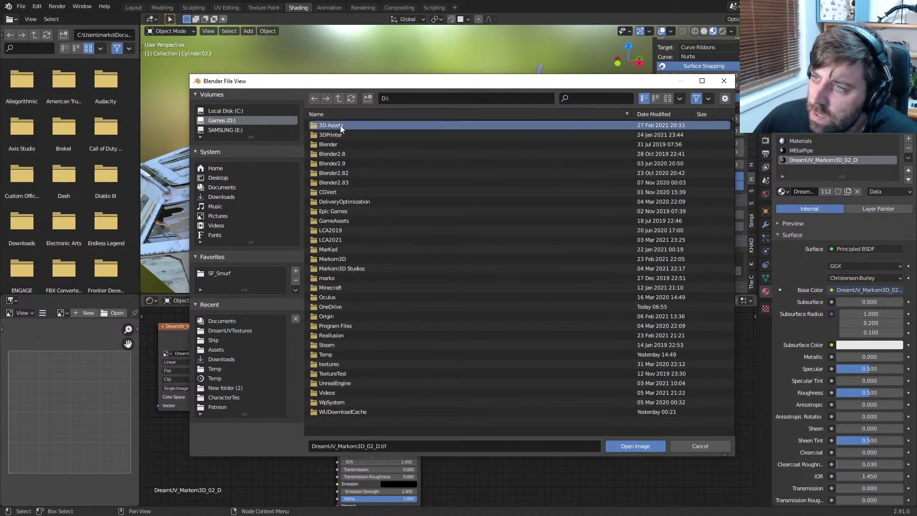
left_click(340, 125)
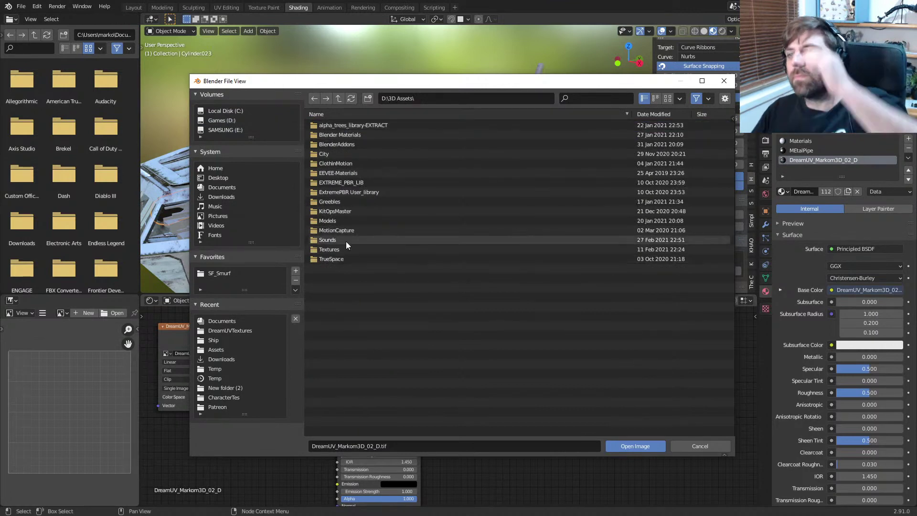
left_click(342, 220)
left_click(348, 163)
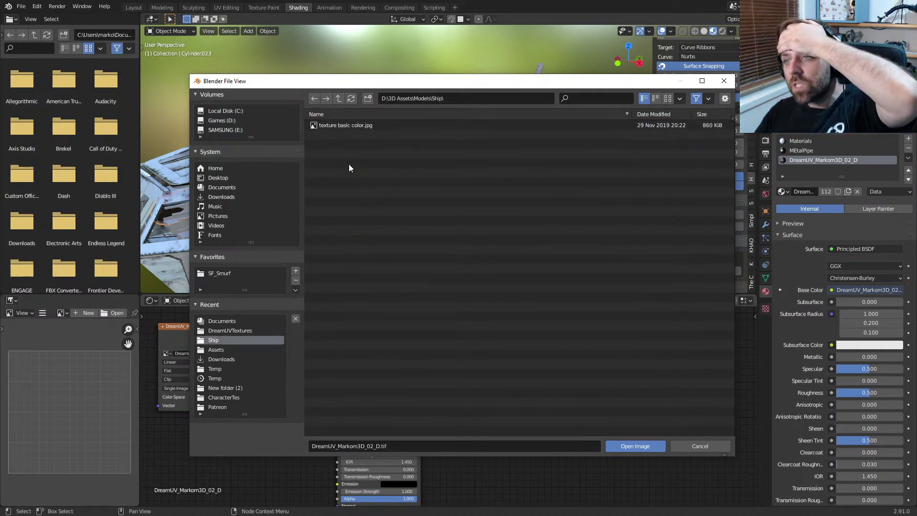
double_click(350, 124)
Step: Connect the image texture's color to Roughness as well and set Specular to 0.136
middle_click_drag(334, 238, 368, 244)
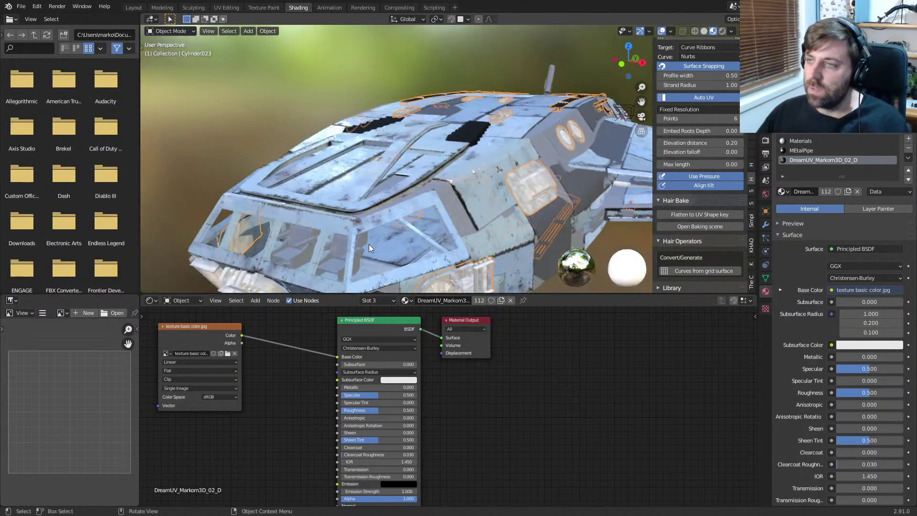
middle_click_drag(276, 320, 291, 385)
scroll(265, 351, "up", 2)
scroll(434, 234, "down", 3)
middle_click_drag(421, 243, 370, 232)
scroll(381, 242, "up", 5)
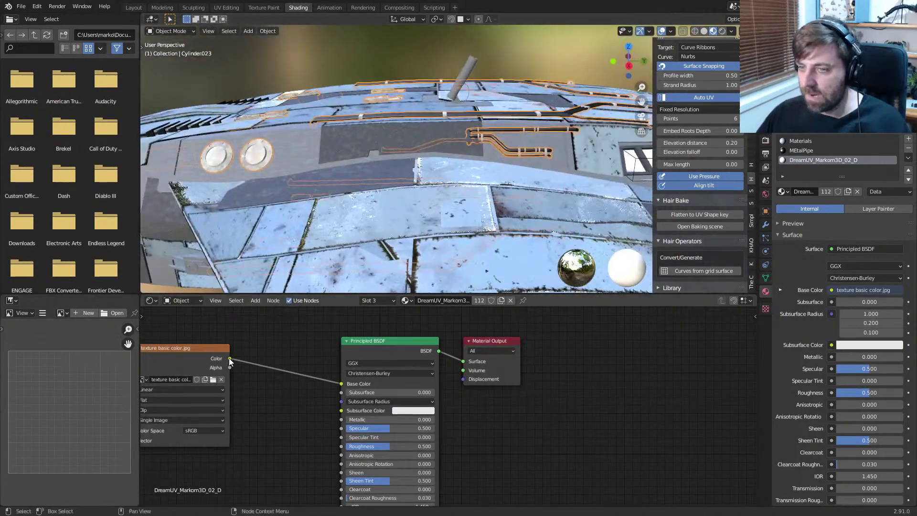
mouse_move(229, 358)
left_mouse_down()
mouse_move(344, 445)
mouse_move(359, 429)
left_mouse_up()
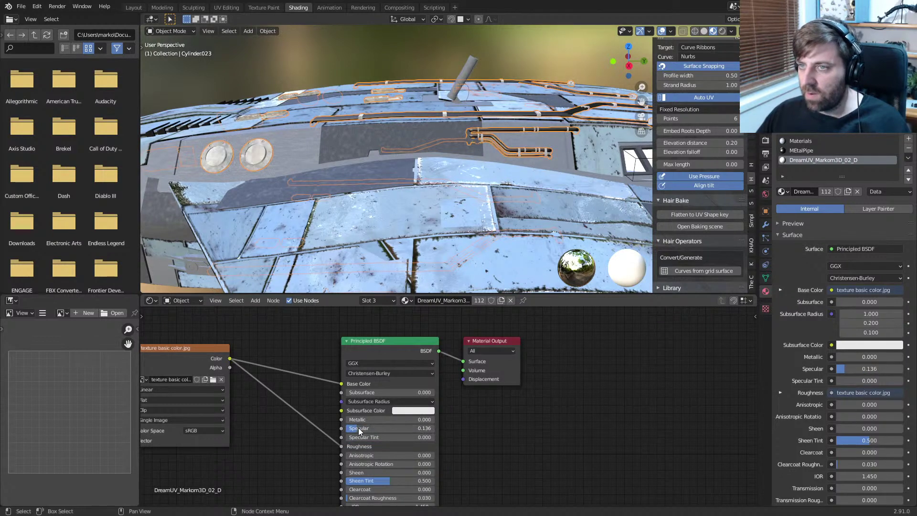
Step: Select the bank of four tubes on the ship's nose beneath the cockpit windows
scroll(281, 234, "down", 6)
middle_click_drag(281, 234, 353, 240)
scroll(354, 239, "down", 2)
middle_click_drag(520, 258, 431, 206)
left_click(500, 227)
scroll(496, 230, "up", 4)
scroll(562, 215, "down", 2)
scroll(563, 216, "down", 4)
scroll(522, 237, "up", 4)
scroll(426, 196, "up", 3)
left_click(451, 216)
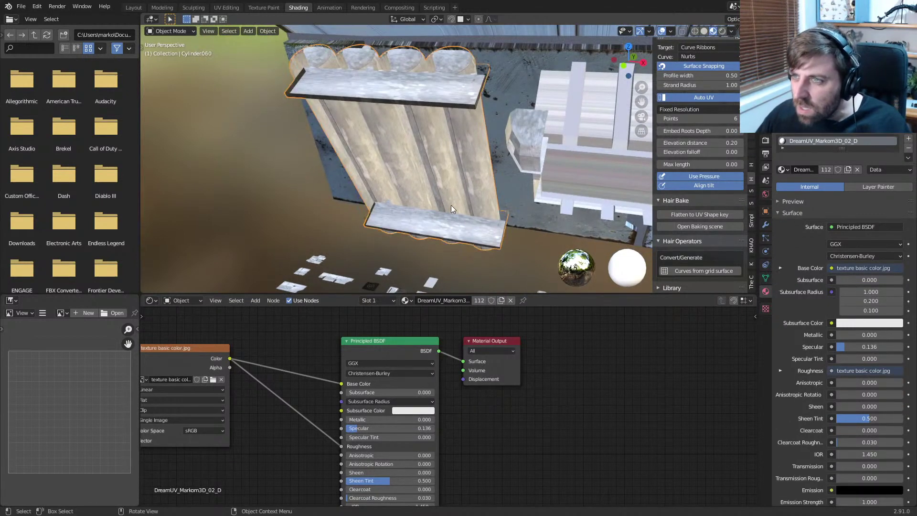
key("Tab")
key("a")
scroll(456, 192, "down", 4)
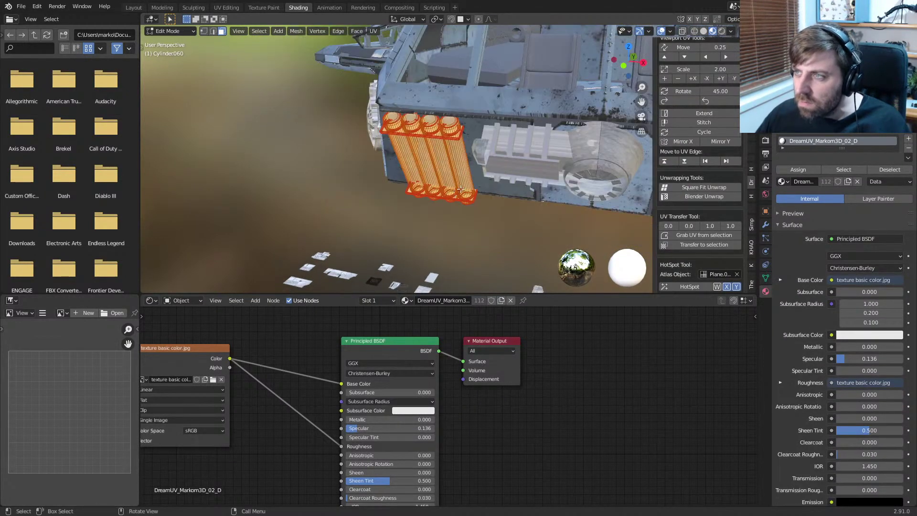
key("Tab")
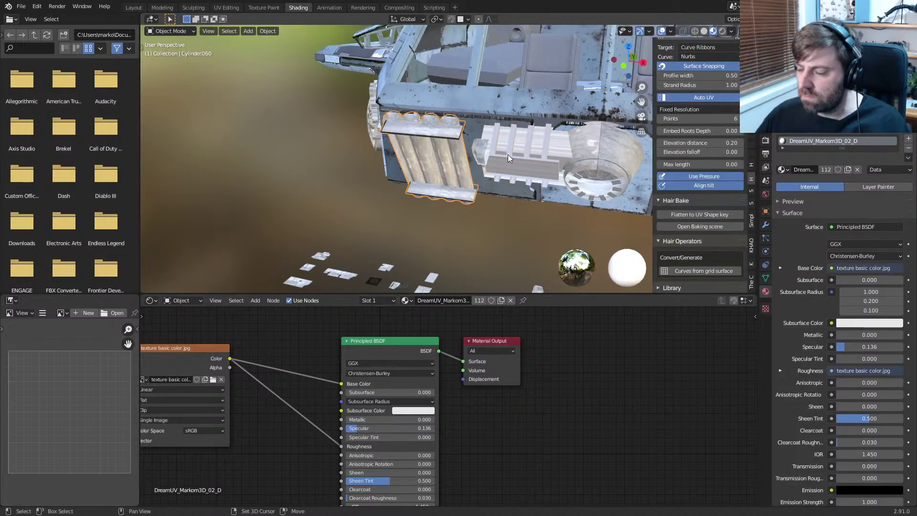
Step: Join the neighbouring mechanical parts beneath the cockpit and on the nose's side into the four-tube object
middle_click_drag(508, 153, 483, 154, "shift")
left_click(483, 154, "shift")
key("ctrl+j")
scroll(511, 168, "down", 3)
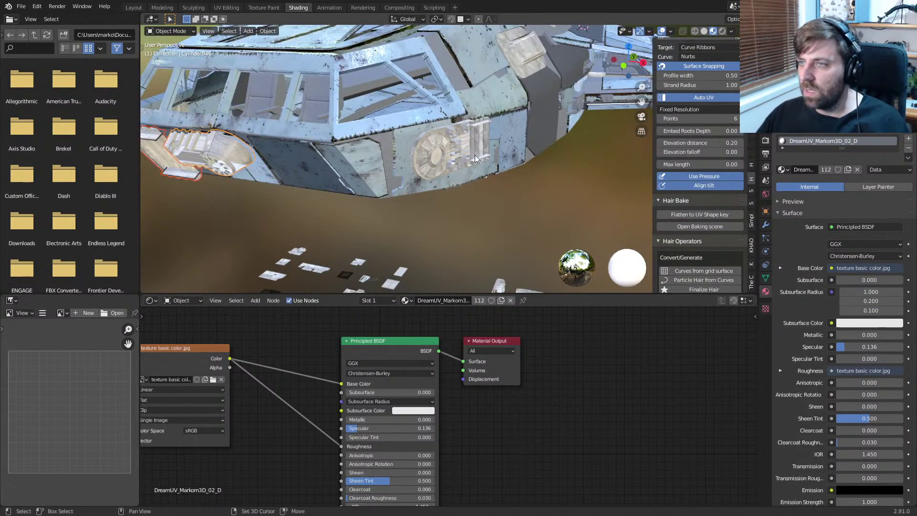
left_click(443, 149, "shift")
middle_click_drag(299, 163, 426, 150, "shift")
scroll(426, 150, "up", 2)
left_click(302, 148, "shift")
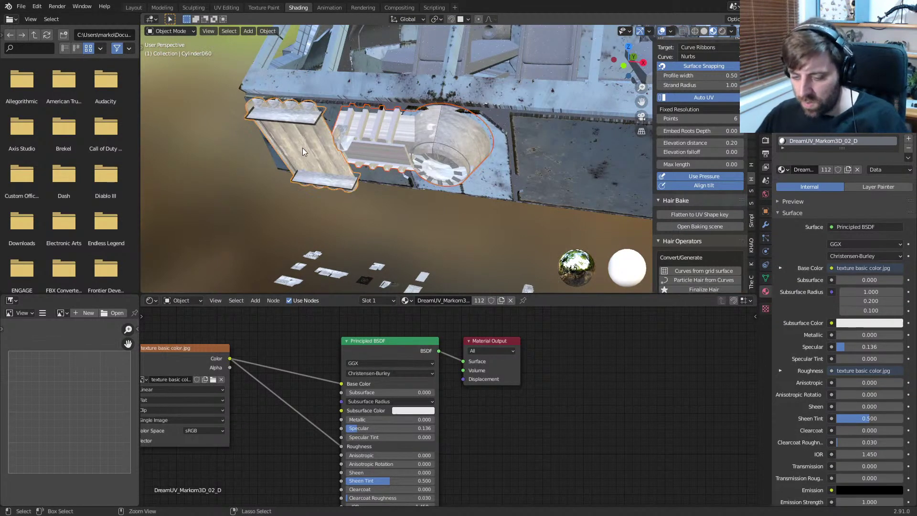
key("ctrl+j")
Step: Unwrap the whole joined nose parts mesh with Smart UV Project at a 66° angle limit
key("Tab")
key("a")
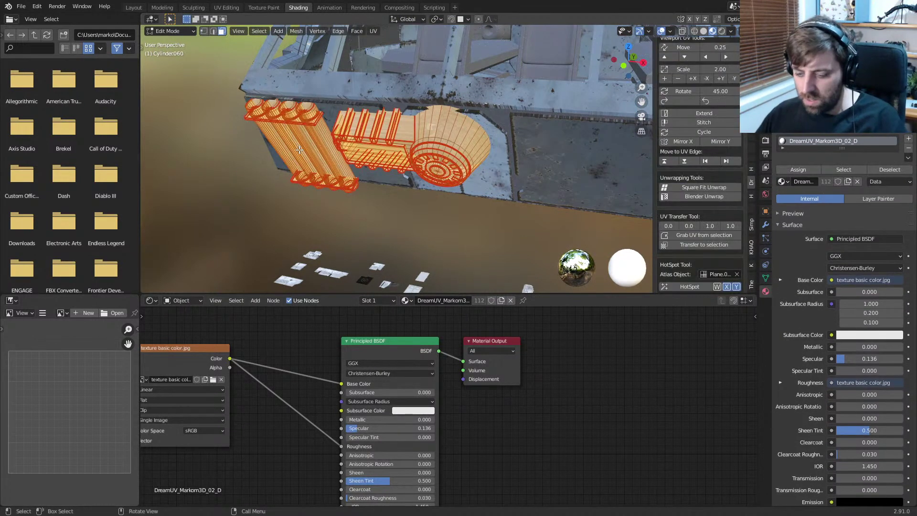
key("u")
left_click(298, 150)
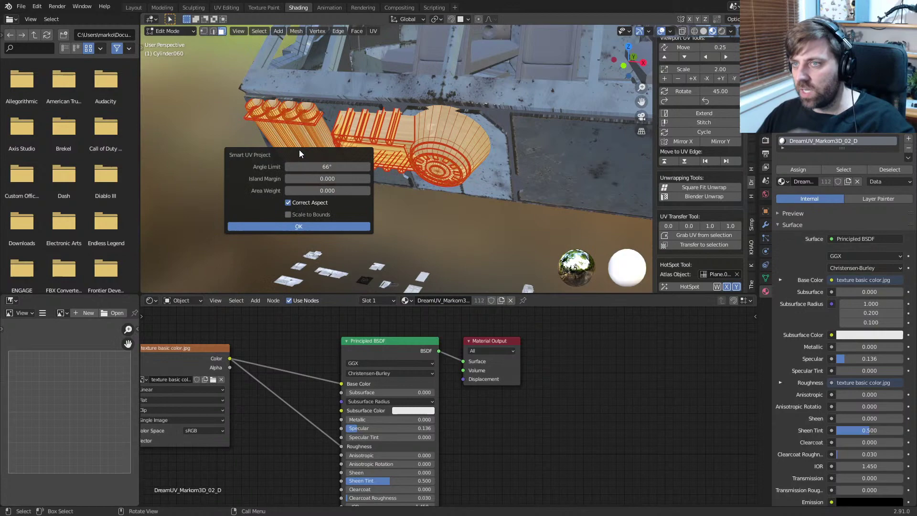
left_click(295, 228)
key("Tab")
scroll(342, 220, "down", 4)
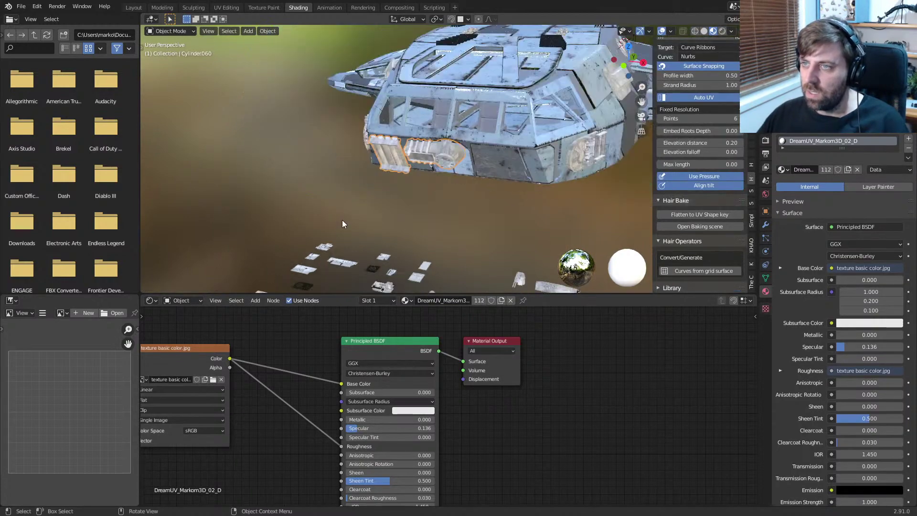
left_click(342, 219)
middle_click_drag(341, 219, 312, 210)
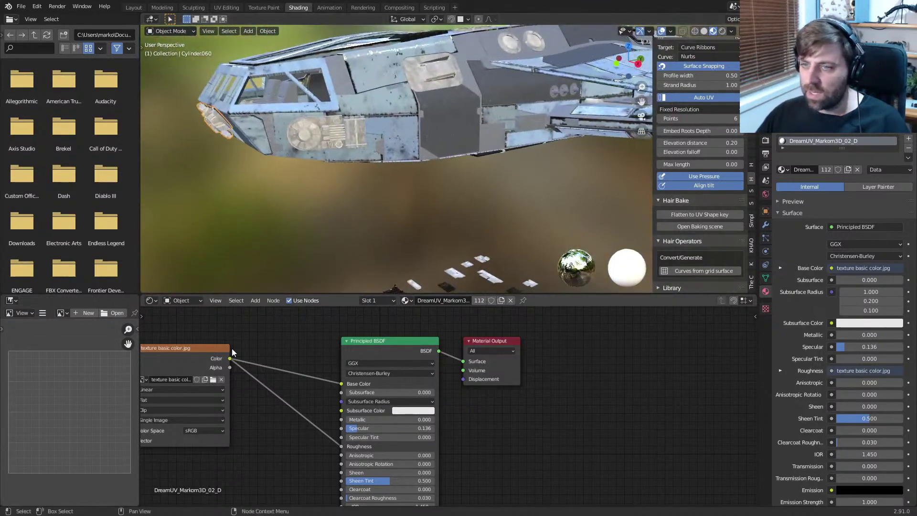
Step: Insert a MixRGB node between the texture basic color.jpg image and the Principled BSDF's Base Color
middle_click_drag(295, 345, 399, 342)
left_click(304, 344)
left_click_drag(304, 343, 248, 352)
key("shift+a")
left_click(274, 341)
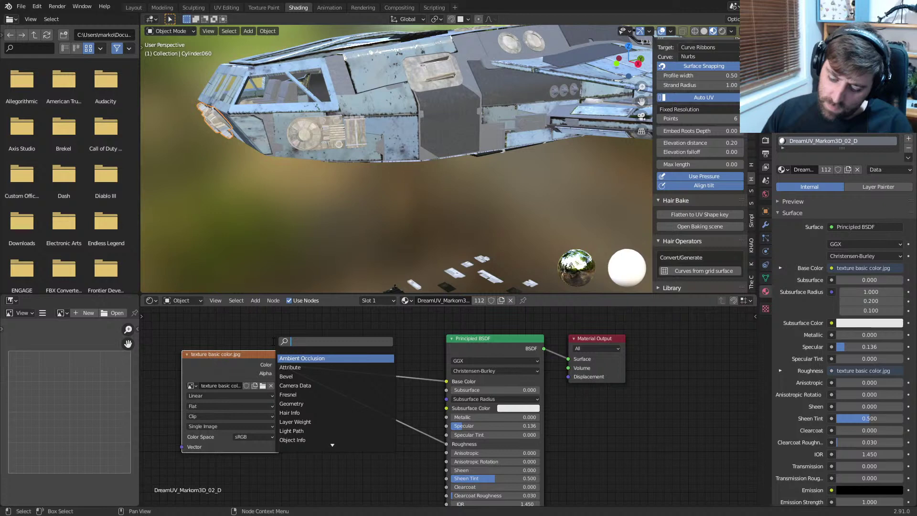
type("mix")
key("Down")
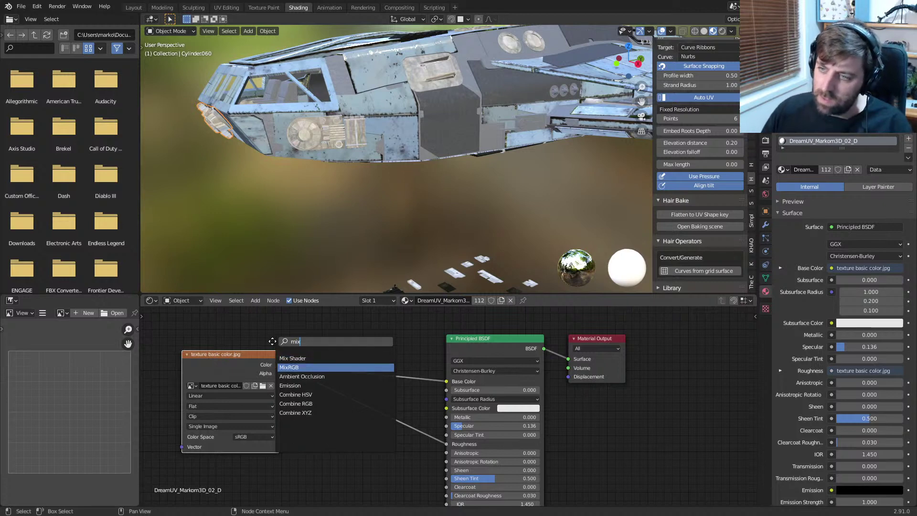
key("Return")
left_click(339, 331)
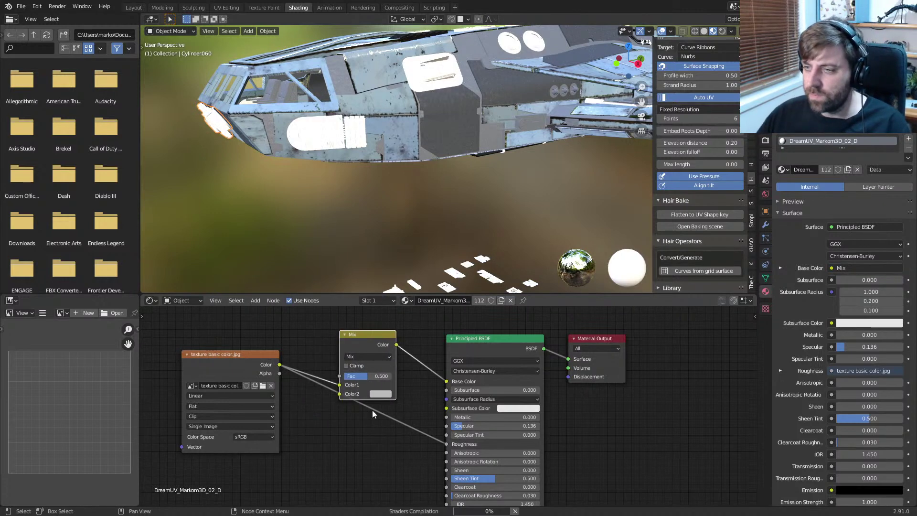
Step: Darken the Mix node's second color to a dark grey
left_click(386, 394)
left_click_drag(439, 296, 439, 326)
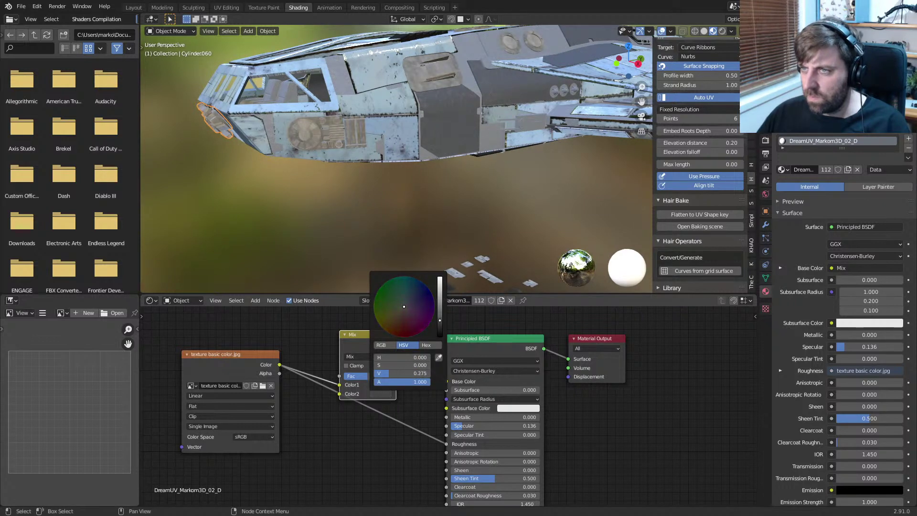
scroll(385, 208, "up", 5)
scroll(386, 208, "down", 3)
Step: Delete the white pane object behind the three-part window frame on the ship's side
middle_click_drag(386, 208, 288, 273)
scroll(383, 230, "down", 5)
scroll(414, 228, "up", 4)
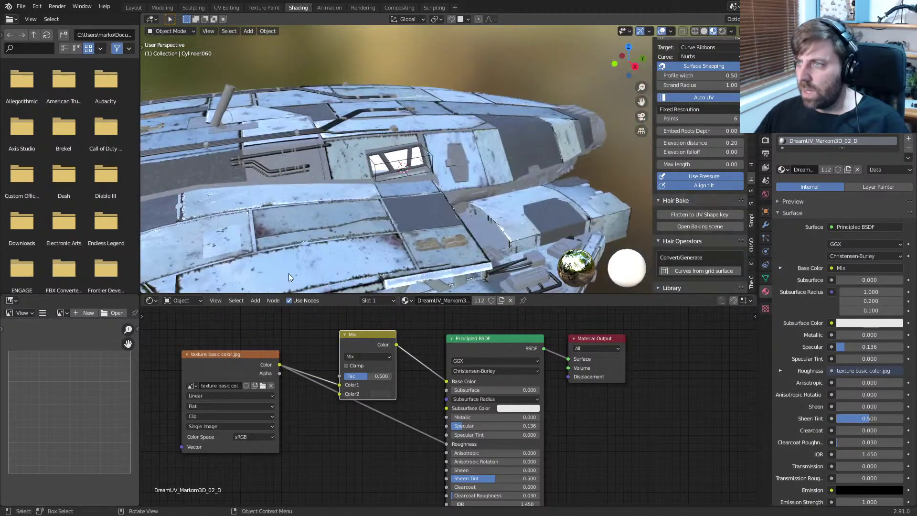
scroll(288, 273, "up", 5)
middle_click_drag(337, 213, 368, 205)
left_click(388, 199)
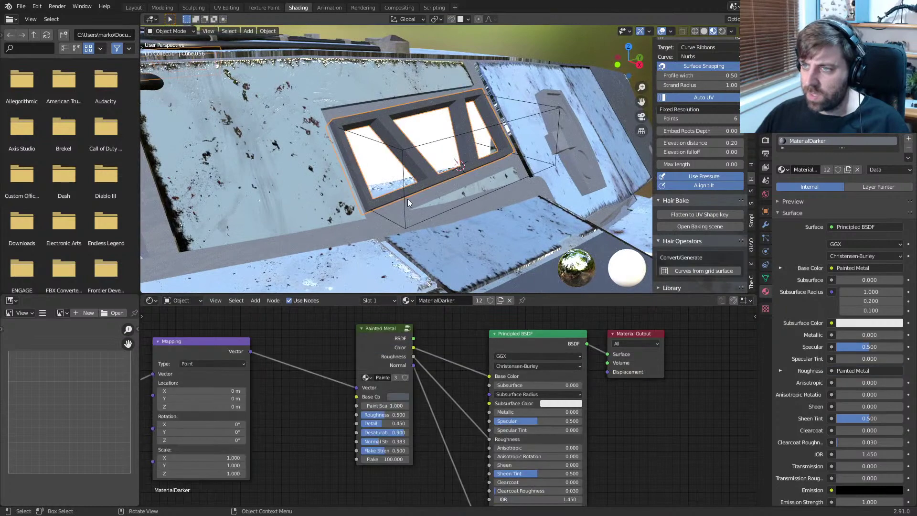
key("Tab")
key("Tab")
left_click(378, 170)
middle_click_drag(414, 182, 399, 195)
key("Delete")
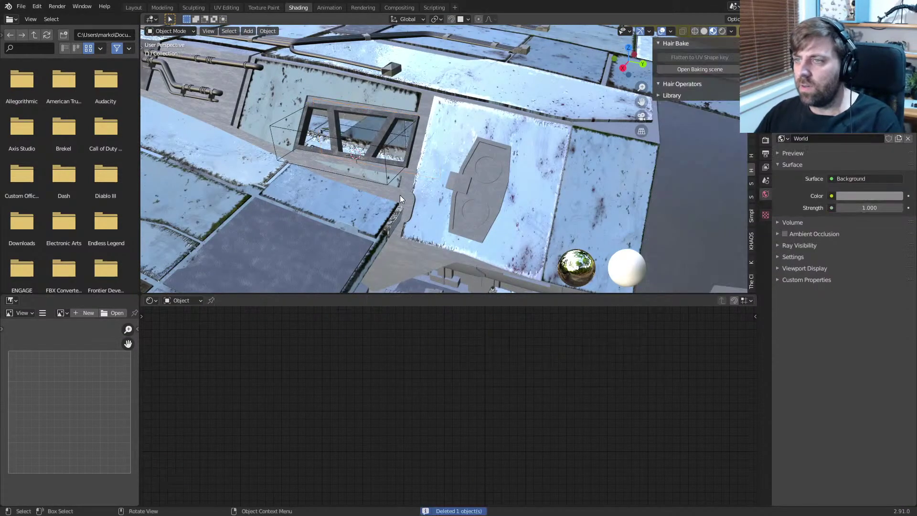
Step: Duplicate the inner edge loops of the side window frame's three openings and separate them into their own object
middle_click_drag(354, 171, 425, 195, "shift")
scroll(394, 202, "up", 2)
left_click(367, 168)
key("Tab")
scroll(353, 151, "up", 5)
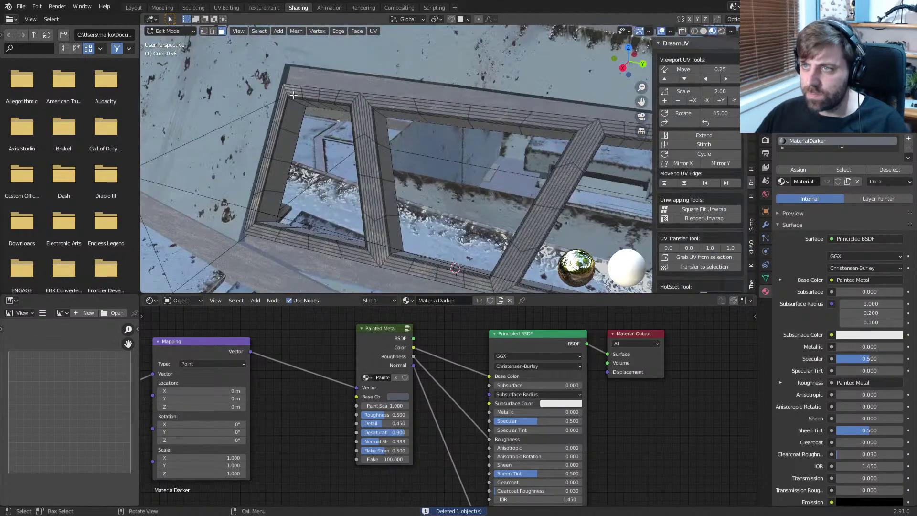
key("2")
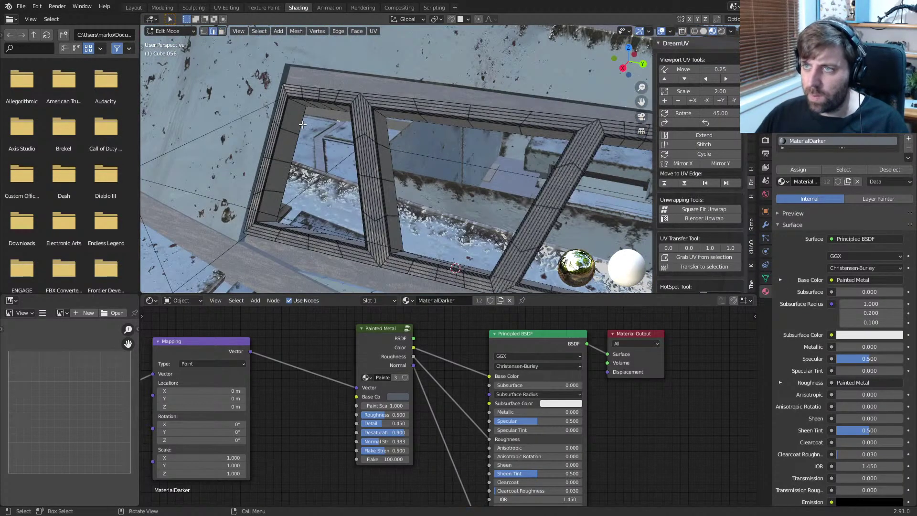
left_click(442, 126, "alt+shift")
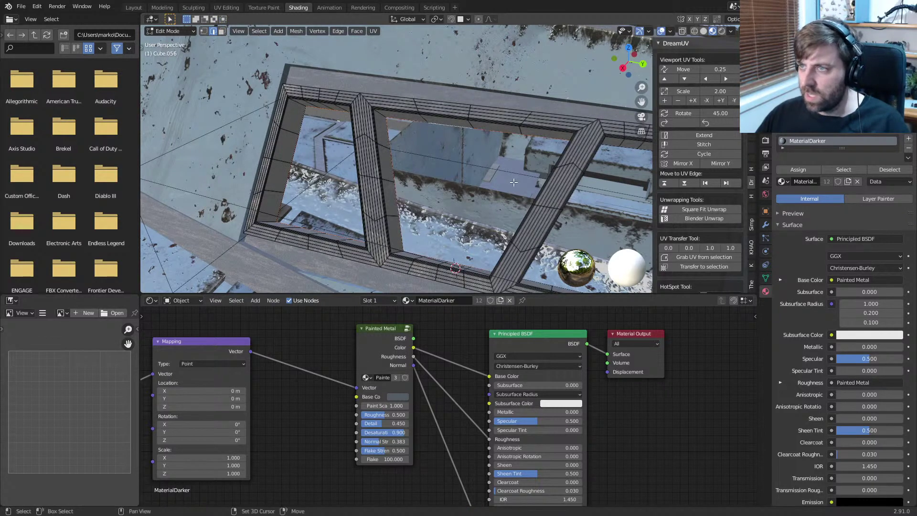
middle_click_drag(525, 177, 438, 167, "shift")
left_click(537, 140, "alt+shift")
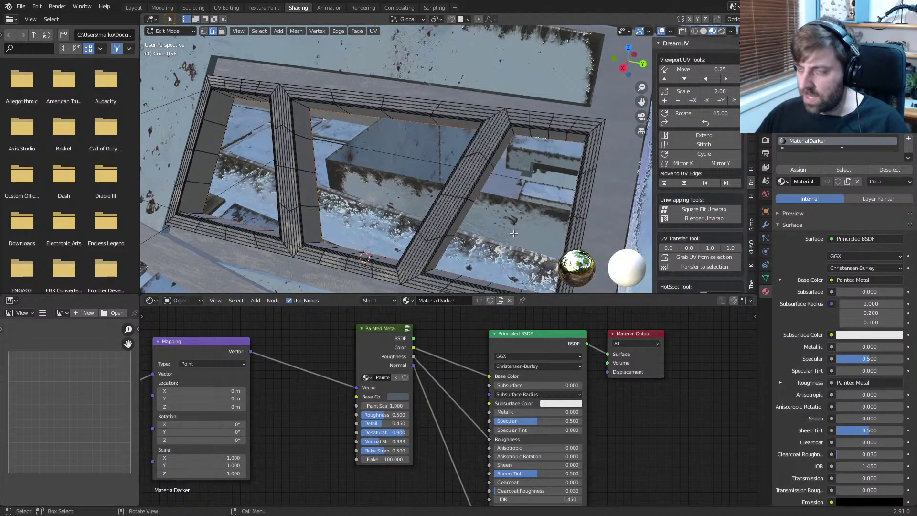
key("shift+d")
right_click(486, 231)
key("p")
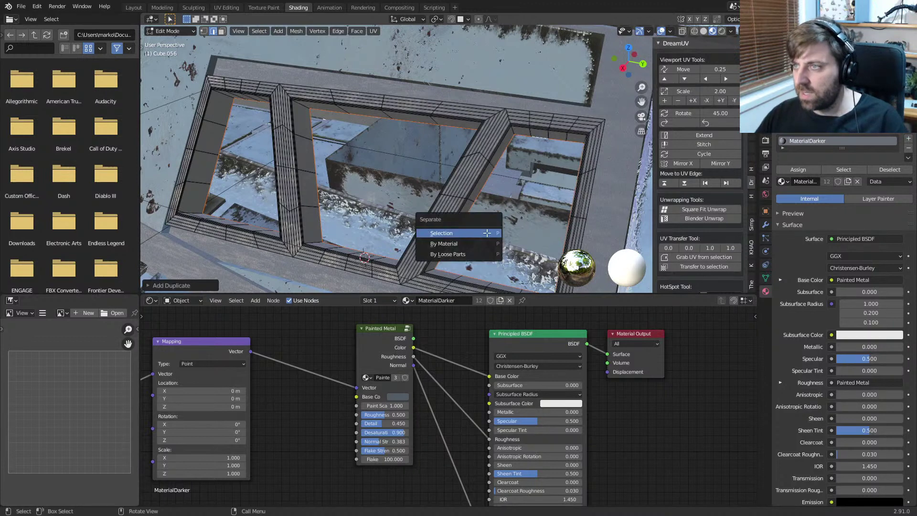
left_click(485, 232)
key("Tab")
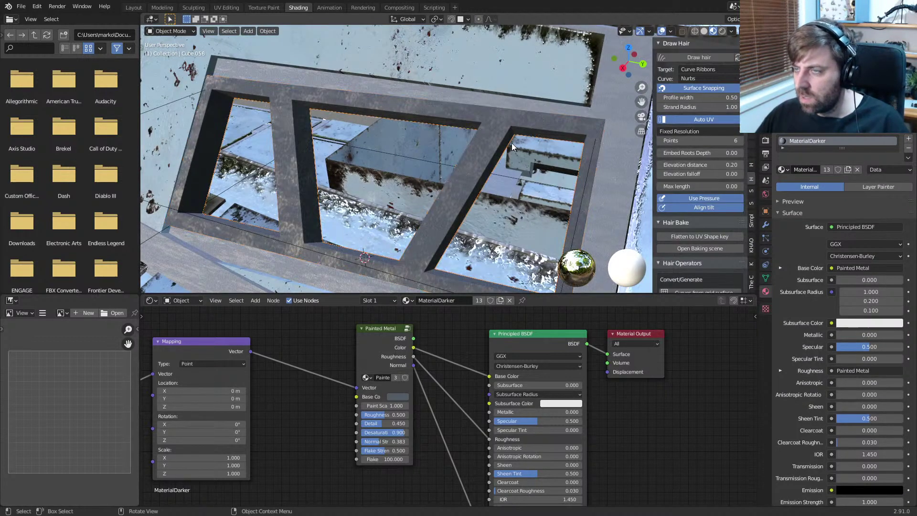
Step: Fill the three separated window outlines with faces to make new panes
left_click(511, 147)
key("Tab")
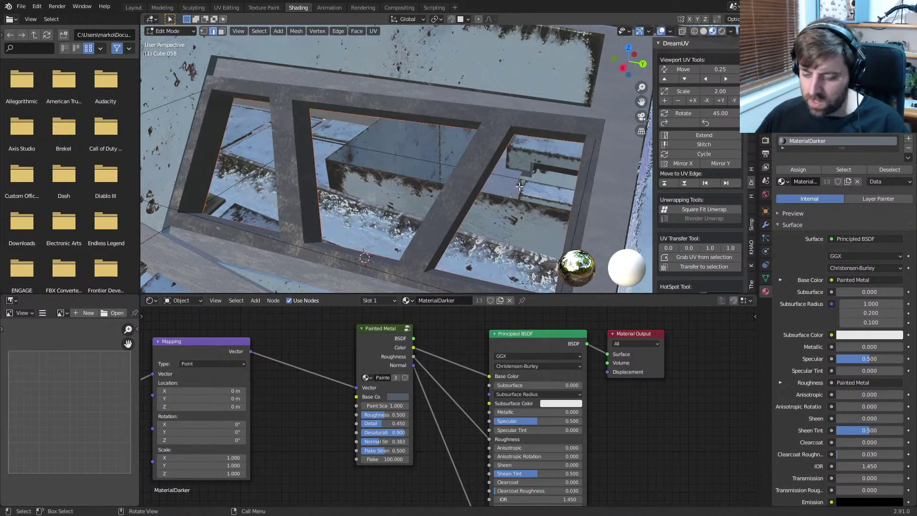
scroll(519, 187, "down", 6)
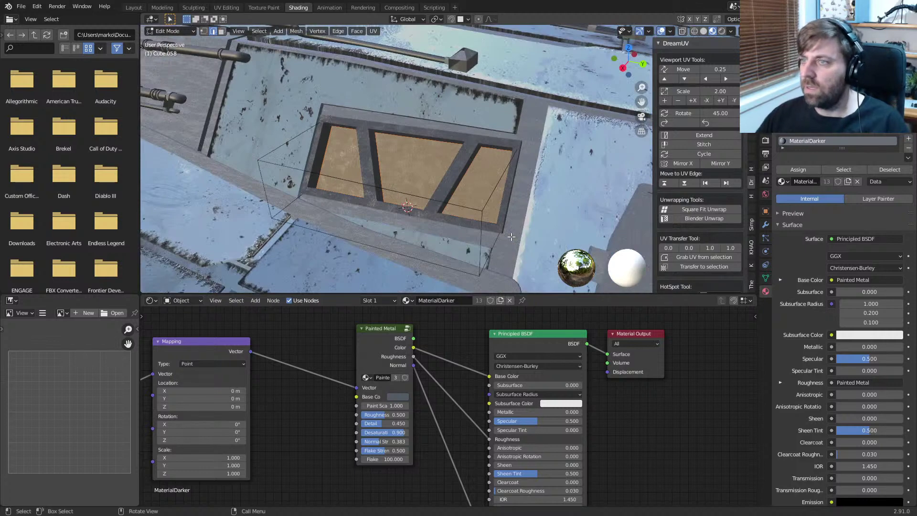
scroll(446, 175, "up", 3)
key("ctrl+r")
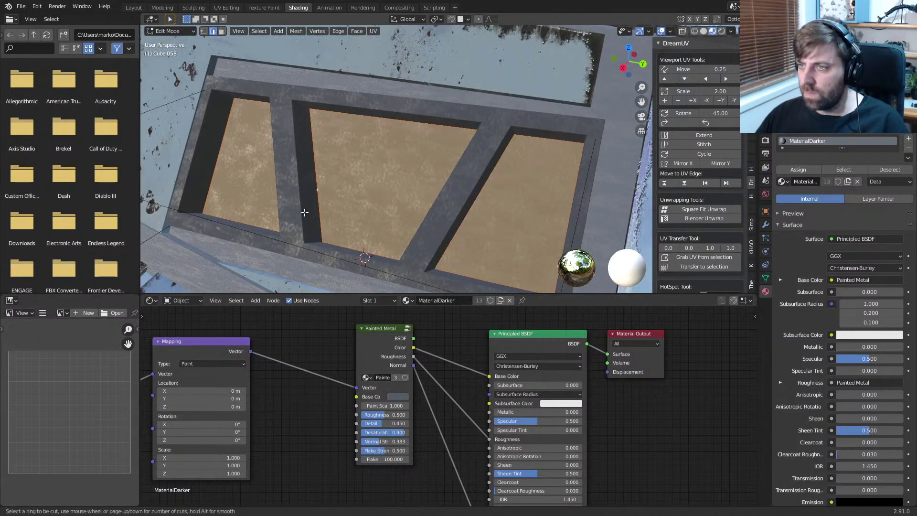
key("Escape")
scroll(419, 228, "down", 4)
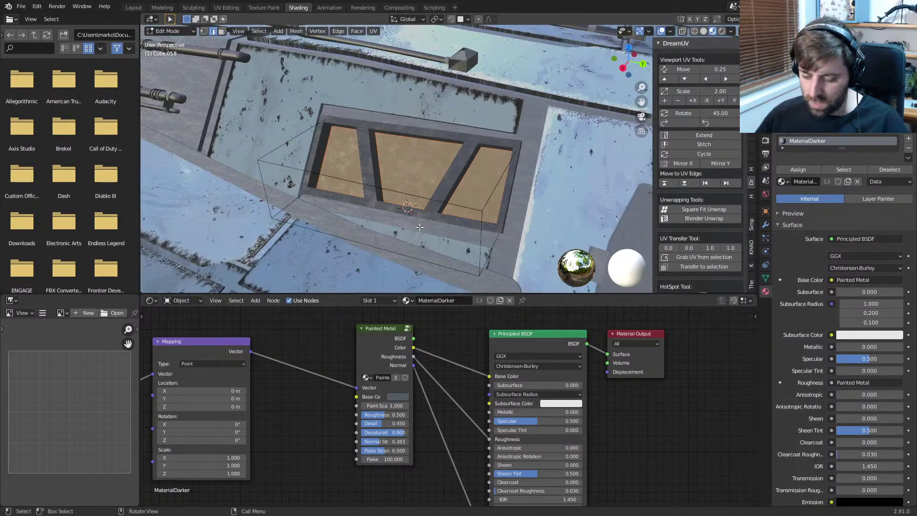
Step: Move the new window panes 10 m along the global X axis, clear of the ship
middle_click_drag(420, 227, 361, 209)
key("Tab")
scroll(373, 219, "down", 8)
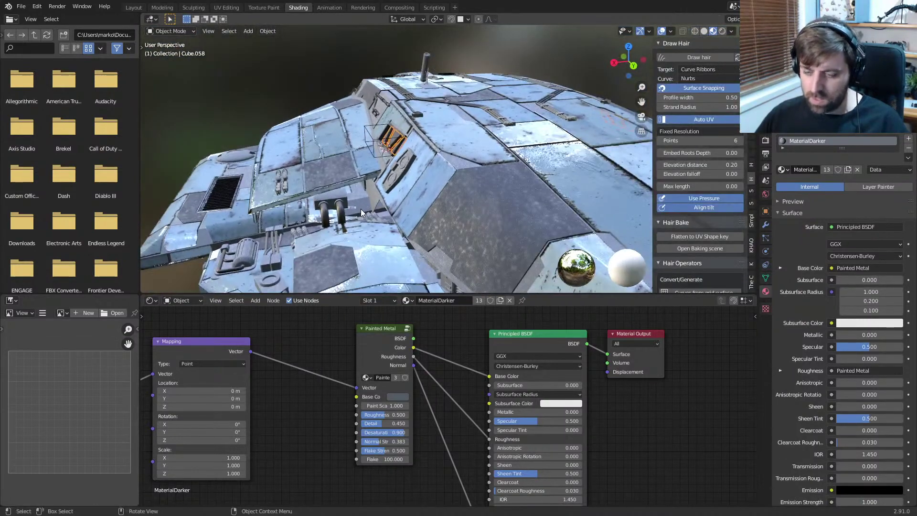
key("g")
key("y")
key("x")
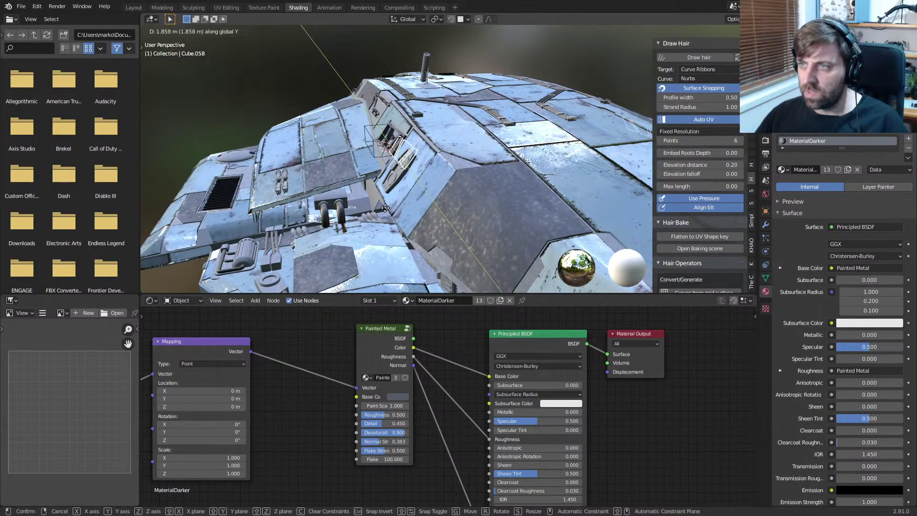
type("10")
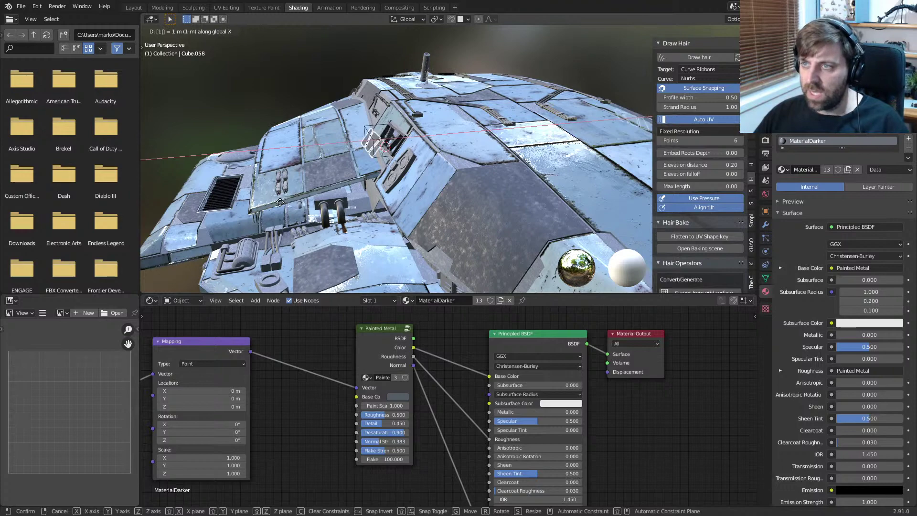
left_click(282, 203)
middle_click_drag(285, 205, 381, 197)
right_click(381, 197)
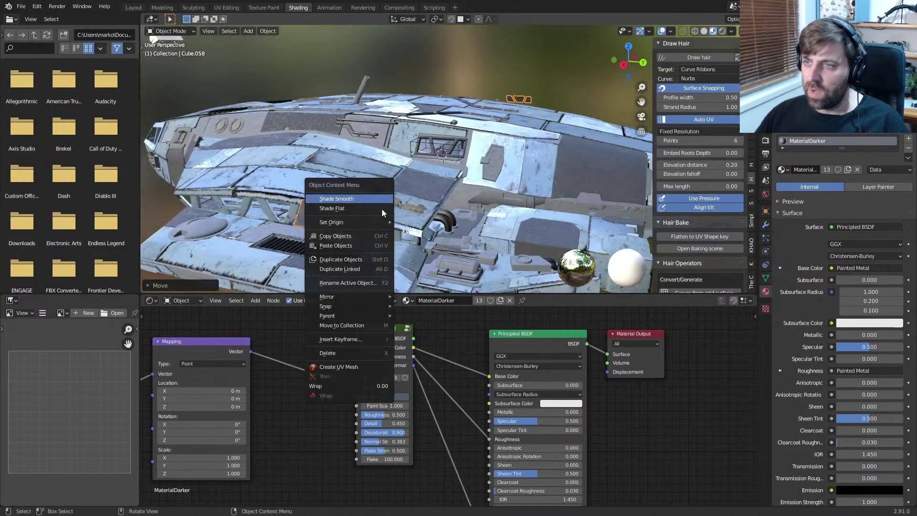
Step: Merge the vertices along the panes' upper edges into the upper corner vertex at the far end
key("Tab")
scroll(358, 237, "up", 3)
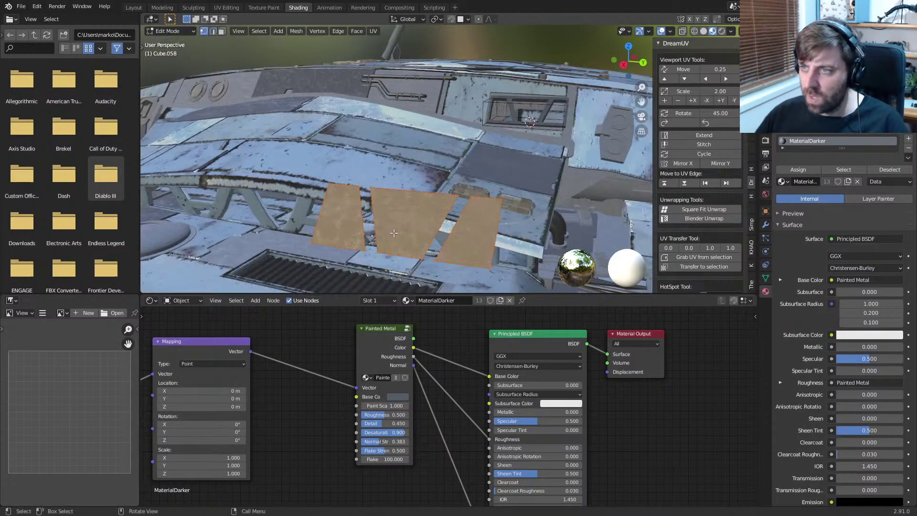
key("Tab")
middle_click_drag(394, 230, 411, 224)
key("Tab")
left_click(390, 166)
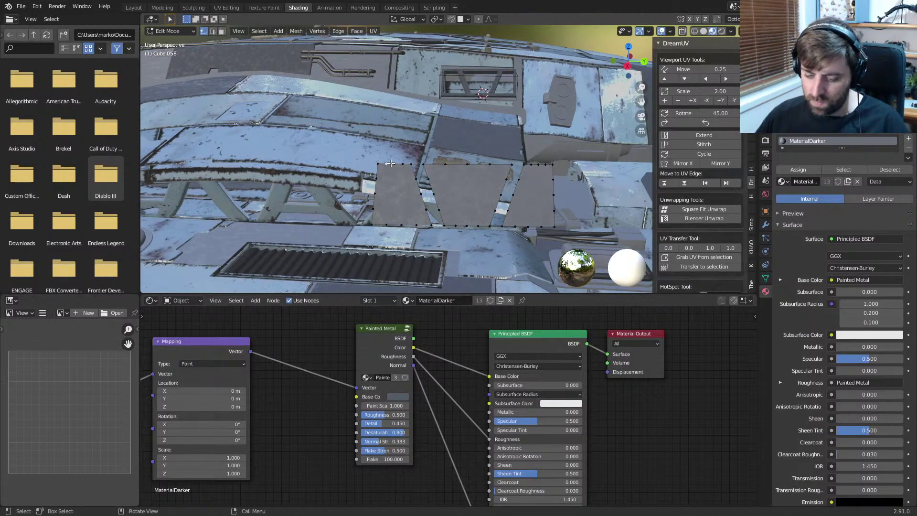
key("c")
left_click_drag(396, 162, 529, 169)
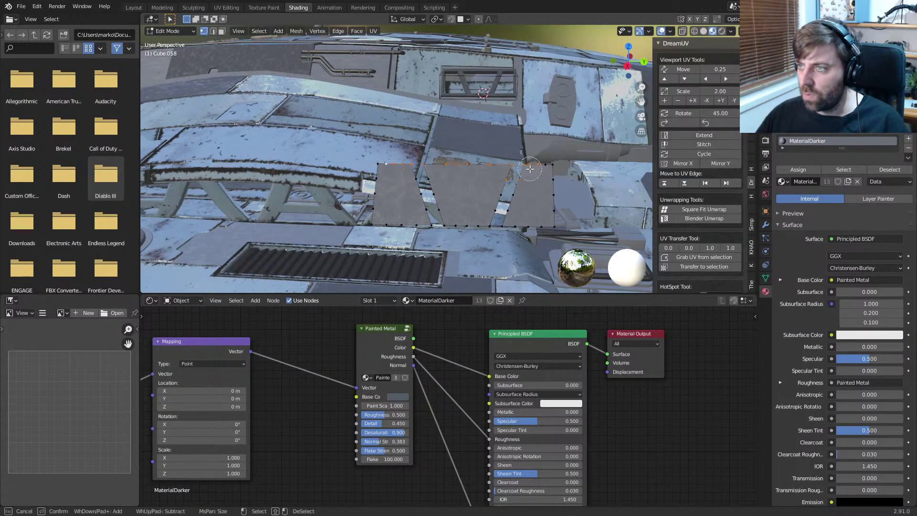
key("Escape")
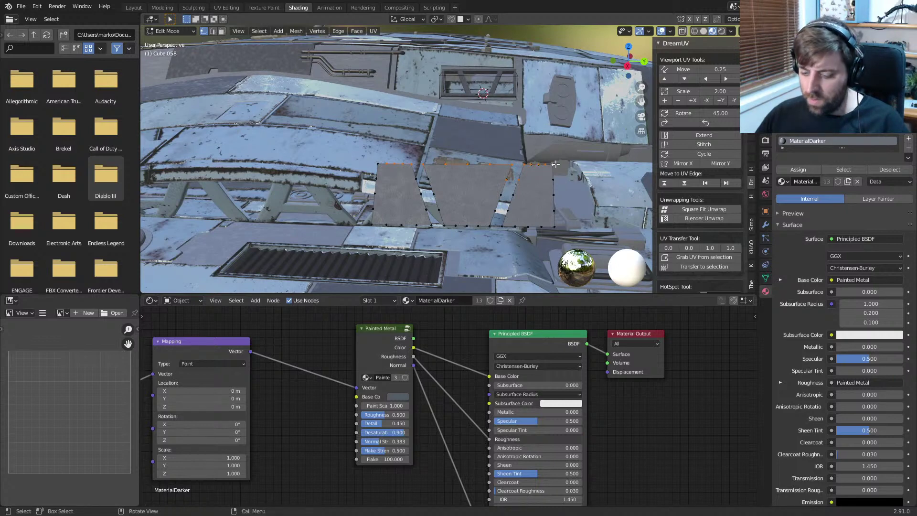
key("m")
left_click(555, 175)
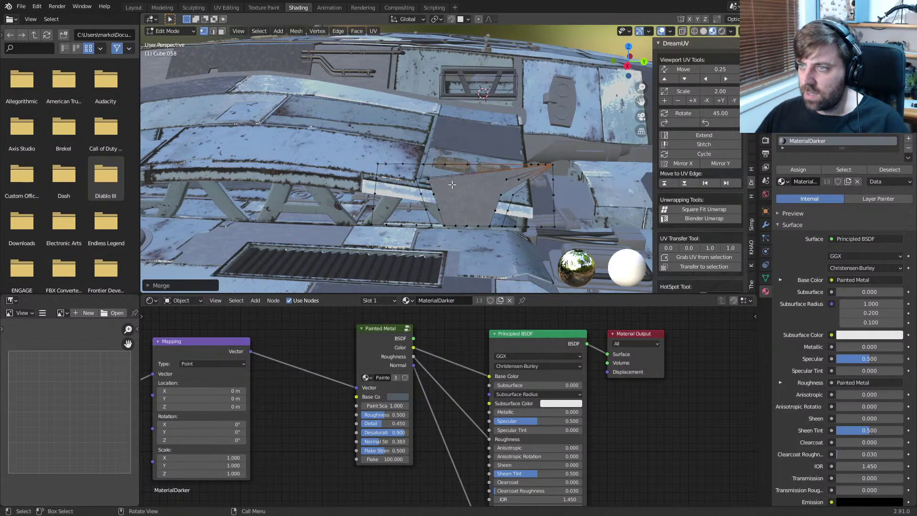
Step: Merge the remaining upper-edge and inner divider vertices of the window panes into the same upper corner, keeping the opposite upper corner separate
left_click(403, 166)
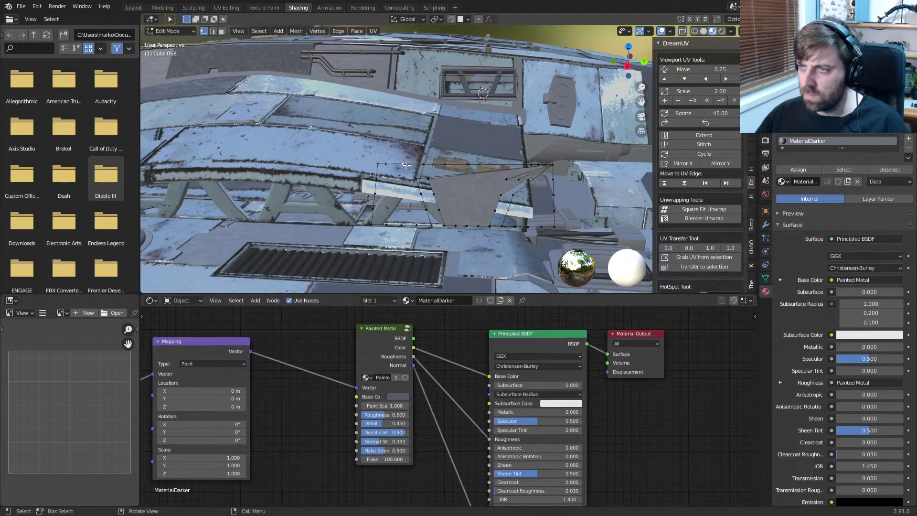
key("z")
left_click(388, 163)
middle_click_drag(400, 163, 491, 186)
scroll(587, 206, "down", 4)
scroll(497, 227, "up", 3)
scroll(431, 222, "up", 3)
middle_click_drag(432, 223, 517, 160, "shift")
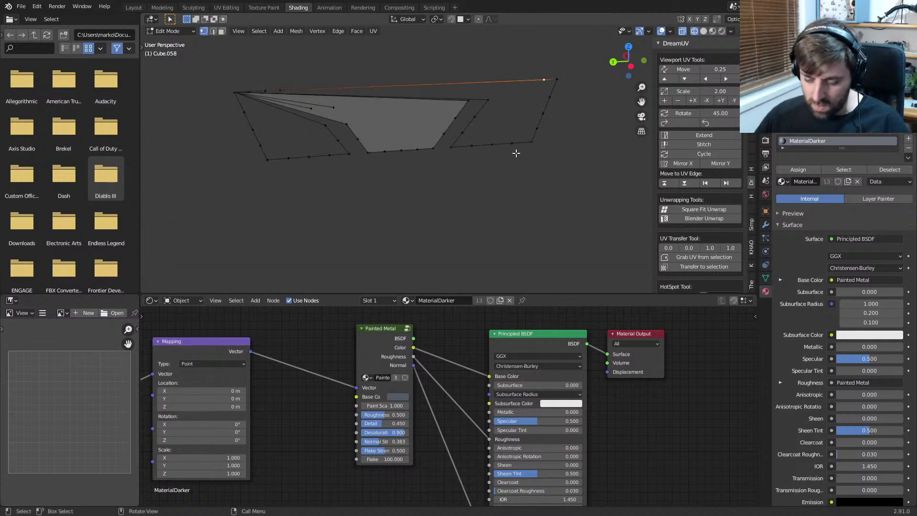
key("c")
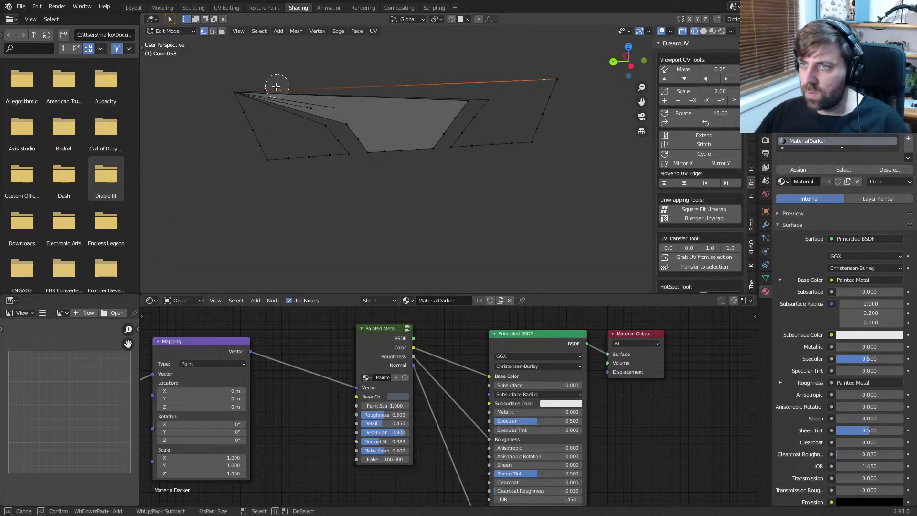
mouse_move(276, 86)
left_mouse_down()
mouse_move(253, 90)
mouse_move(491, 109)
mouse_move(454, 123)
mouse_move(339, 129)
mouse_move(330, 108)
mouse_move(253, 87)
mouse_move(235, 91)
left_mouse_up()
right_click(235, 93)
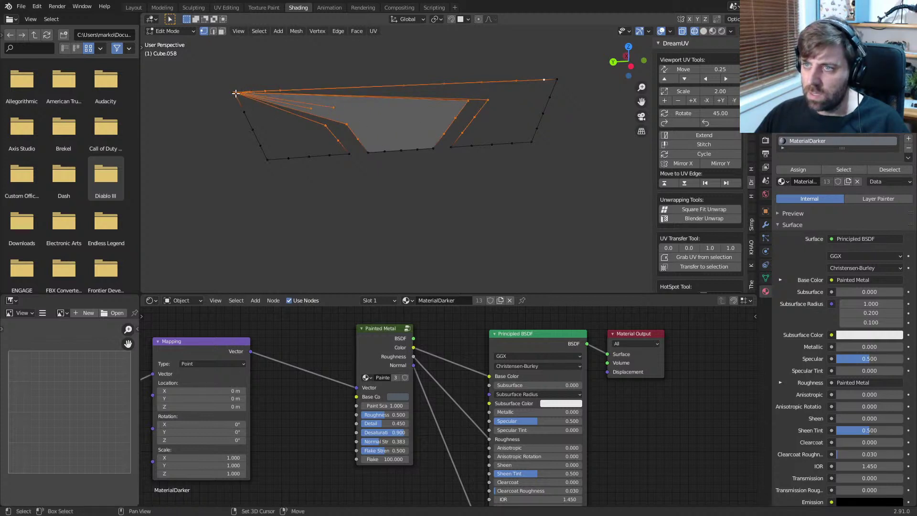
key("m")
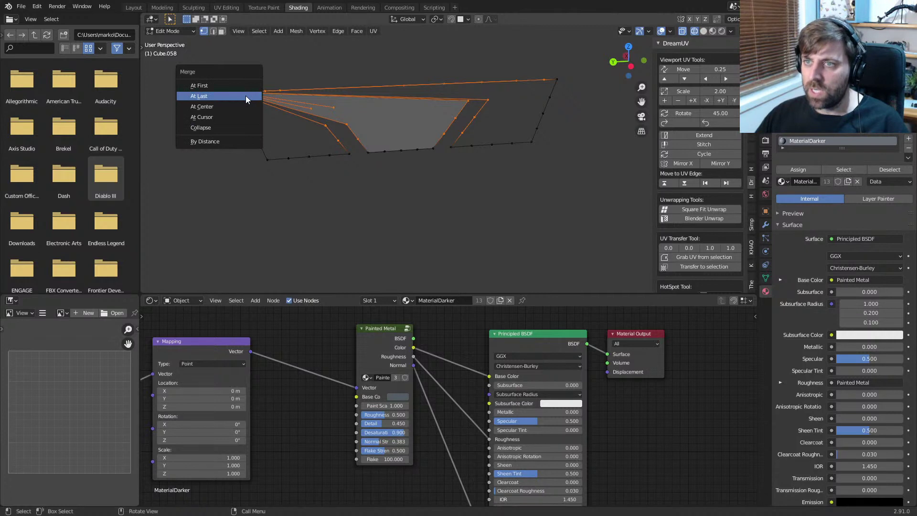
left_click(246, 97)
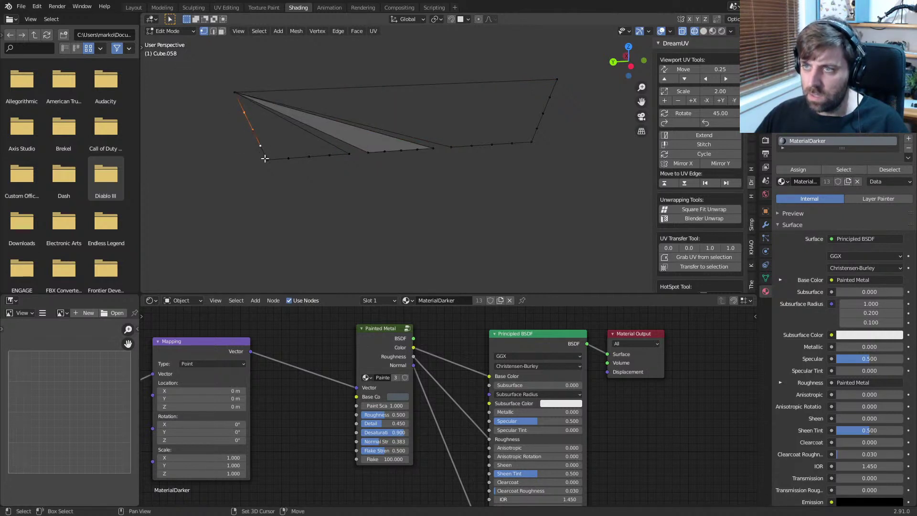
Step: Merge the intermediate vertices of the outline's side edge below that upper corner into its lower corner
key("c")
left_click_drag(246, 115, 262, 165)
right_click(266, 182)
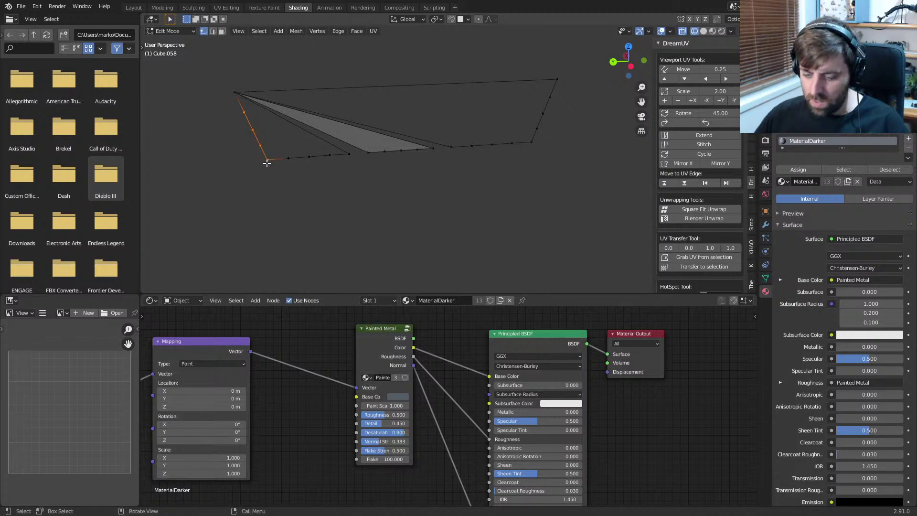
key("m")
left_click(266, 163)
Step: Merge all vertices along the panes' lower edges into that same lower corner, leaving the opposite lower corner separate
left_click(521, 147)
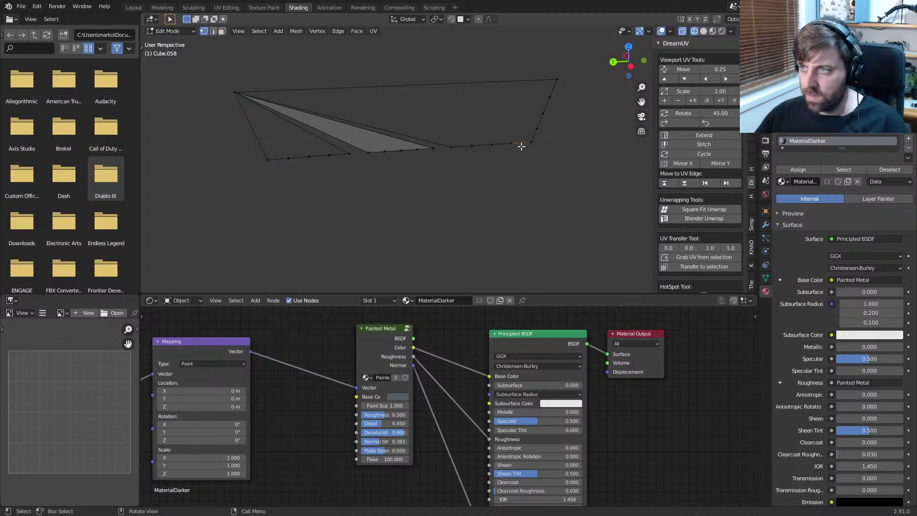
key("c")
mouse_move(505, 147)
left_mouse_down()
mouse_move(284, 147)
mouse_move(256, 157)
left_mouse_up()
right_click(253, 158)
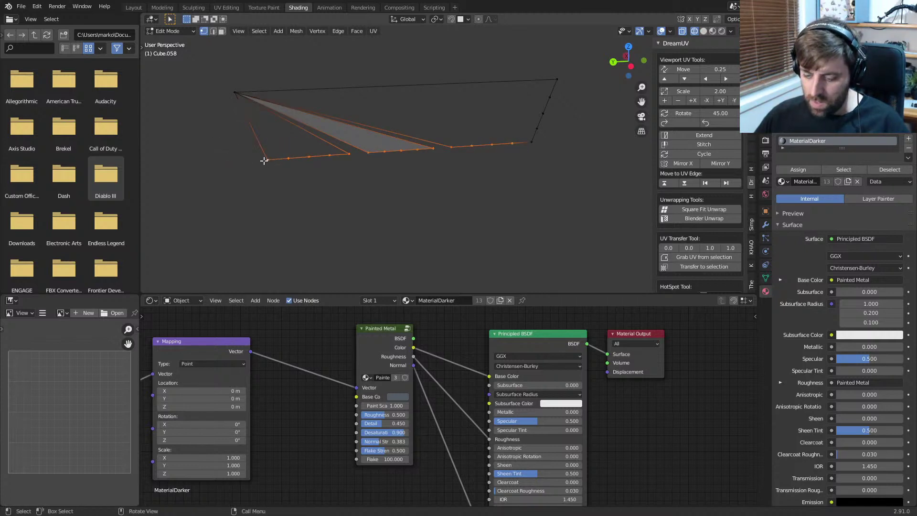
key("m")
left_click(264, 160)
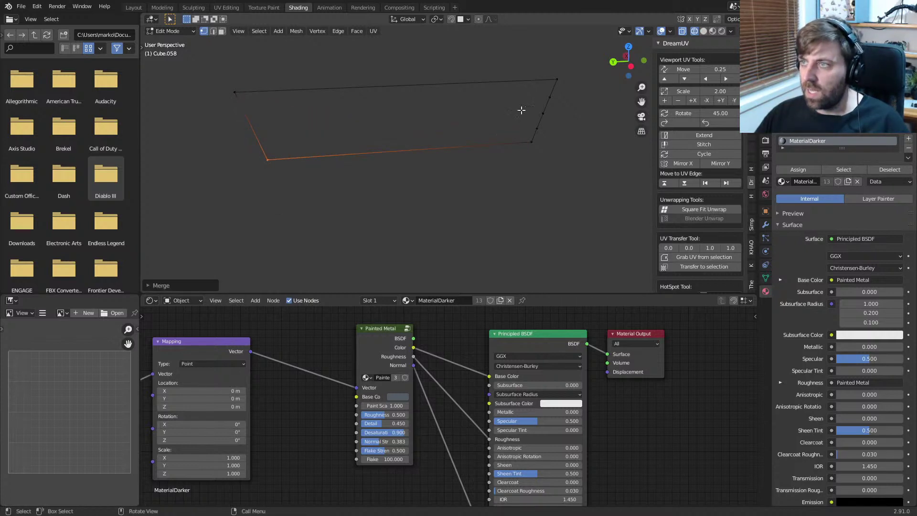
Step: Merge the intermediate vertices of the outline's opposite side edge into the other lower corner
left_click(532, 143, "shift")
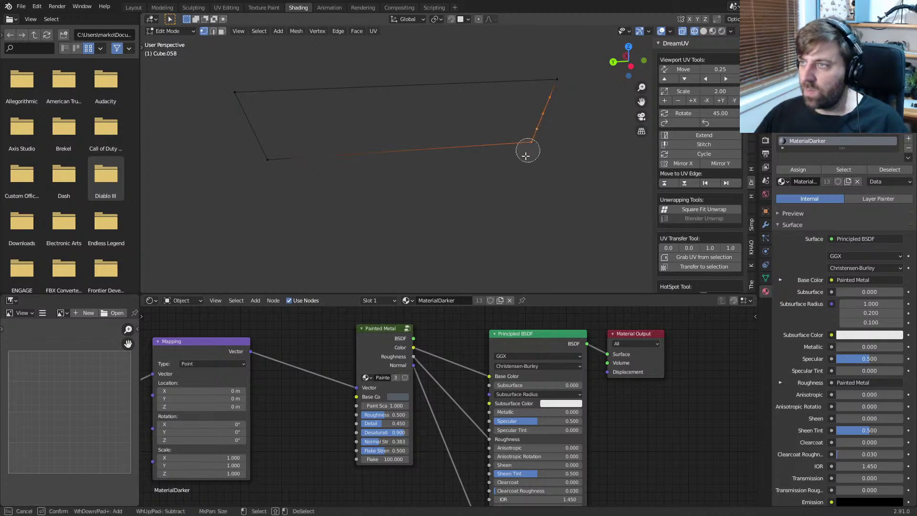
key("m")
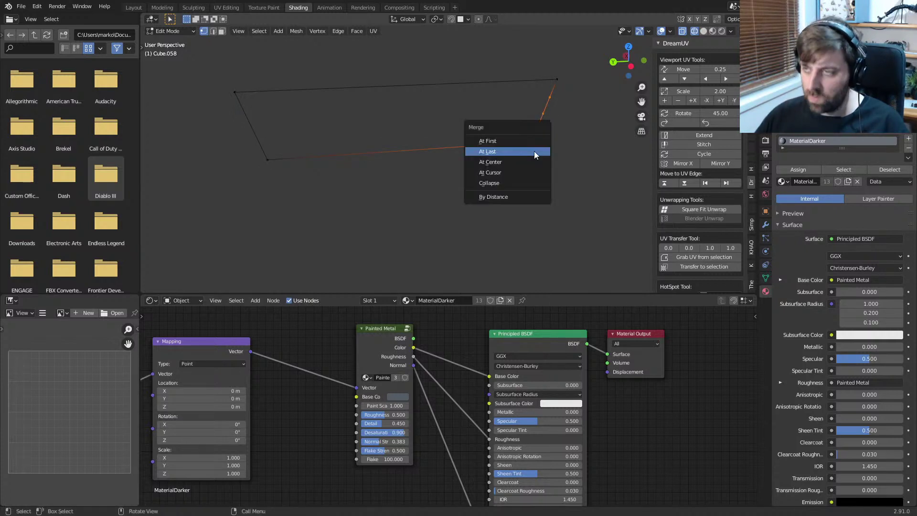
left_click(534, 152)
Step: Fill the simplified four-cornered window outline with a single face
scroll(433, 156, "down", 4)
middle_click_drag(433, 156, 556, 162)
scroll(525, 162, "down", 3)
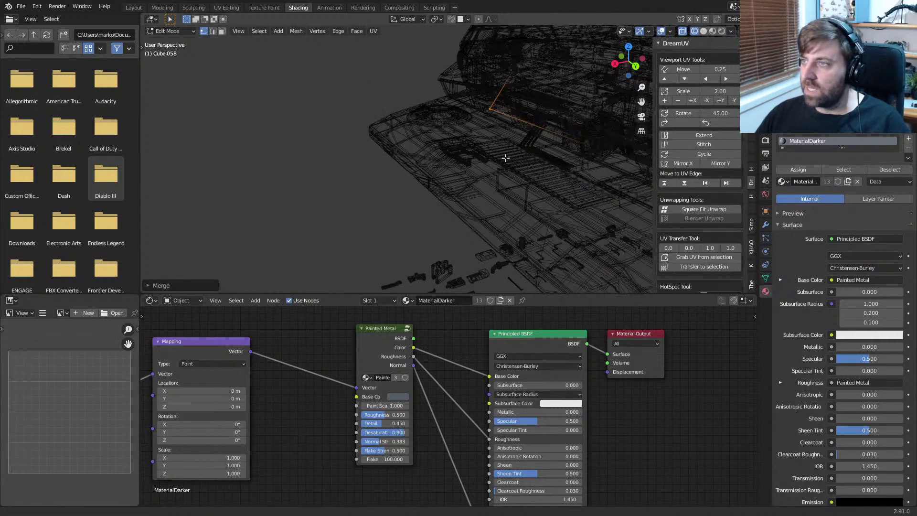
key("a")
middle_click_drag(483, 169, 462, 181, "shift")
key("f")
scroll(513, 165, "up", 2)
middle_click_drag(518, 158, 485, 194, "shift")
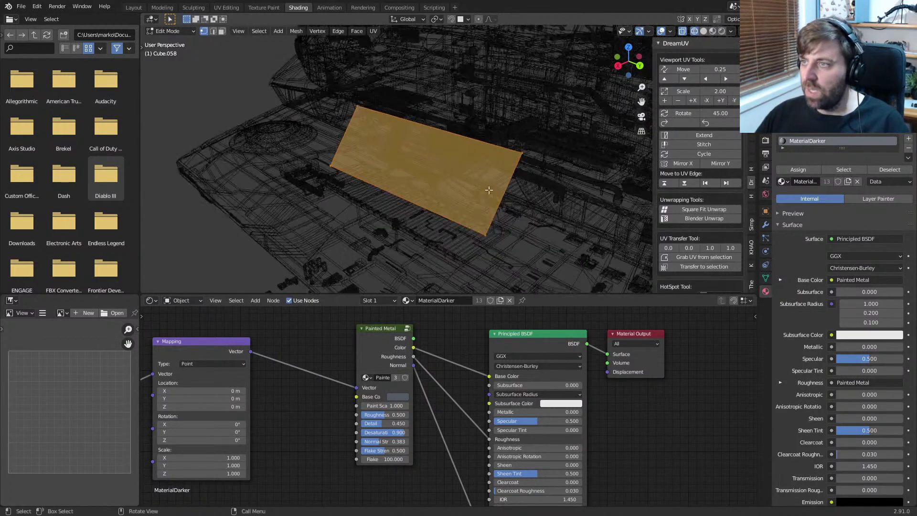
key("ctrl+r")
scroll(485, 207, "up", 4)
right_click(485, 206)
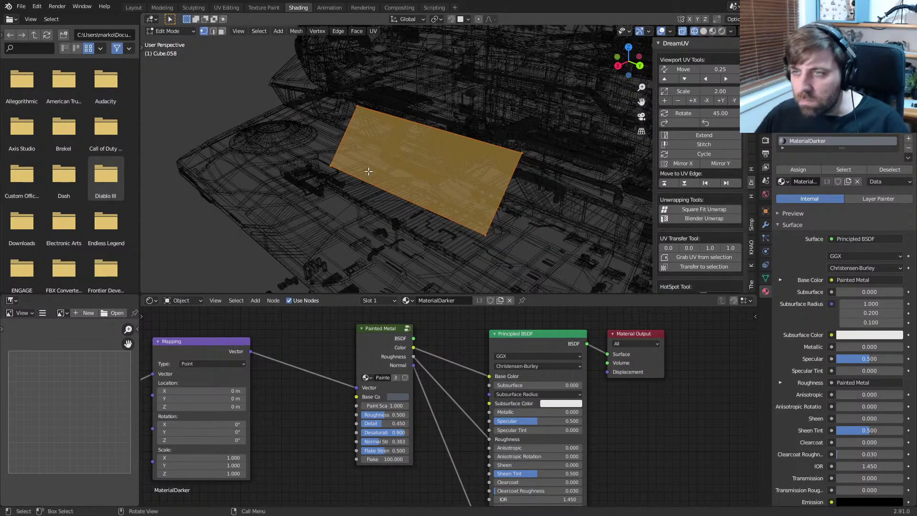
Step: Merge the overlapping vertices at the window pane's upper corner into one vertex
left_click(339, 178)
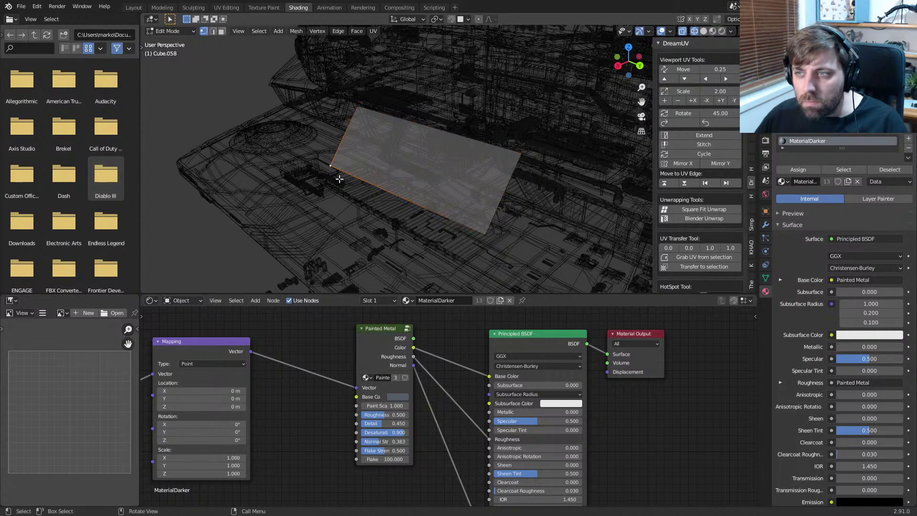
left_click(349, 104)
scroll(350, 105, "up", 1)
key("c")
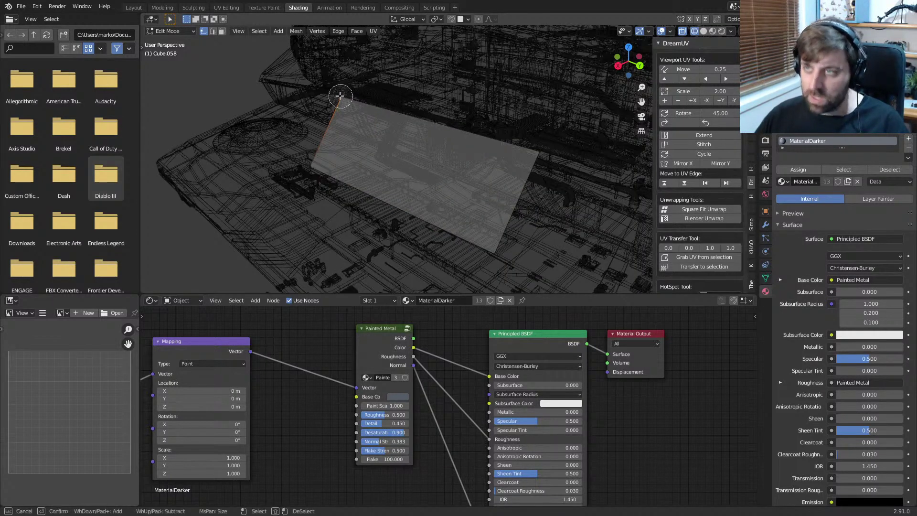
left_click(342, 97)
right_click(343, 97)
key("m")
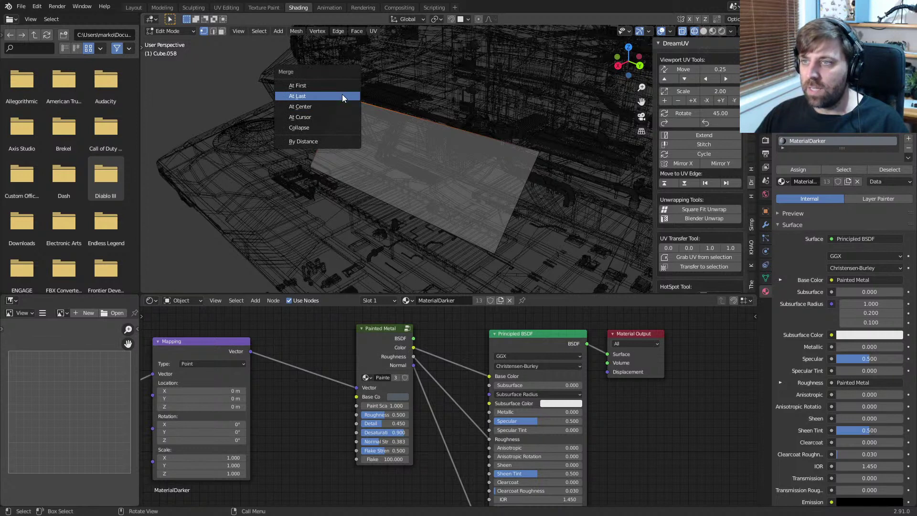
left_click(348, 94)
Step: Try splitting the window pane lengthwise with four even loop cuts beveled into narrow strips
key("ctrl+r")
scroll(333, 139, "up", 2)
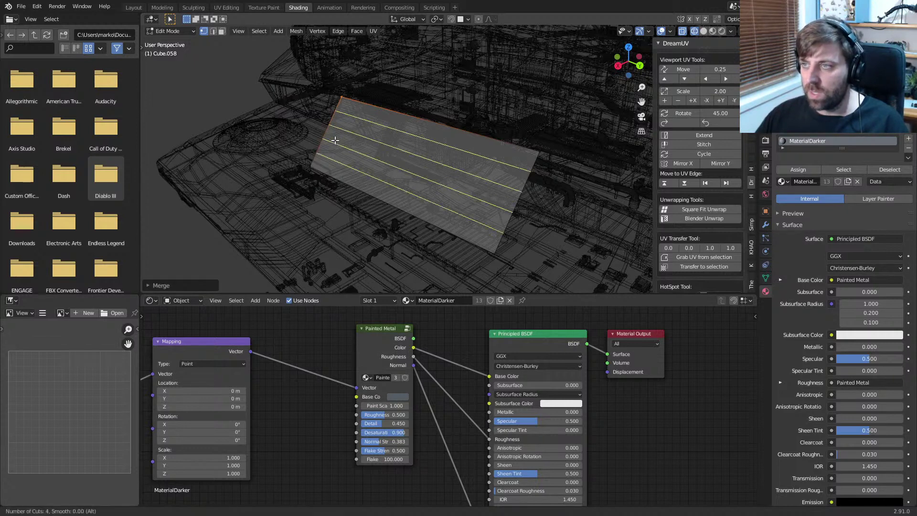
left_click(336, 140)
right_click(336, 140)
key("2")
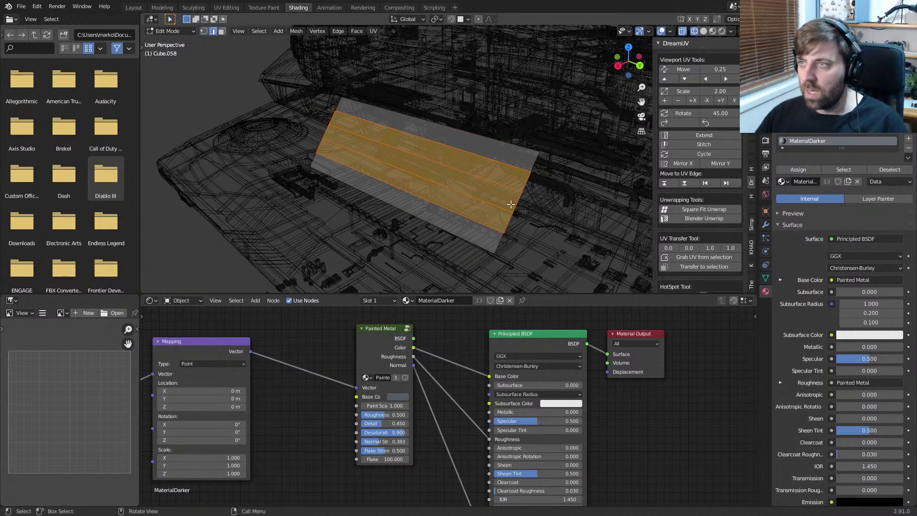
key("ctrl+b")
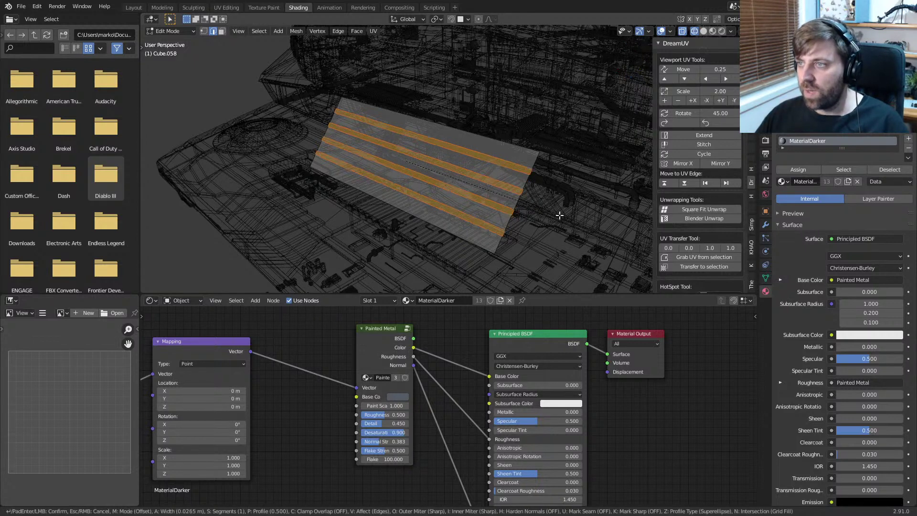
left_click(540, 205)
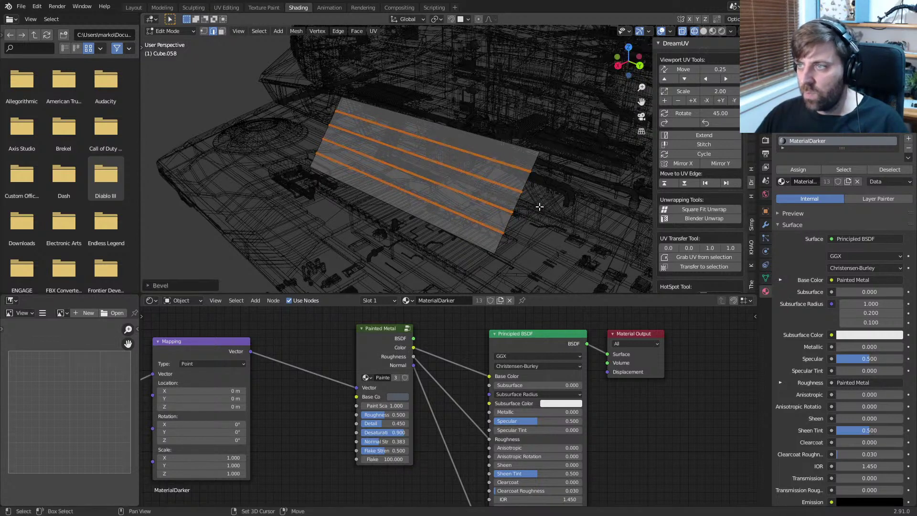
Step: Remove the four beveled loop cuts from the window pane
key("ctrl+KP_Subtract")
scroll(539, 207, "up", 1)
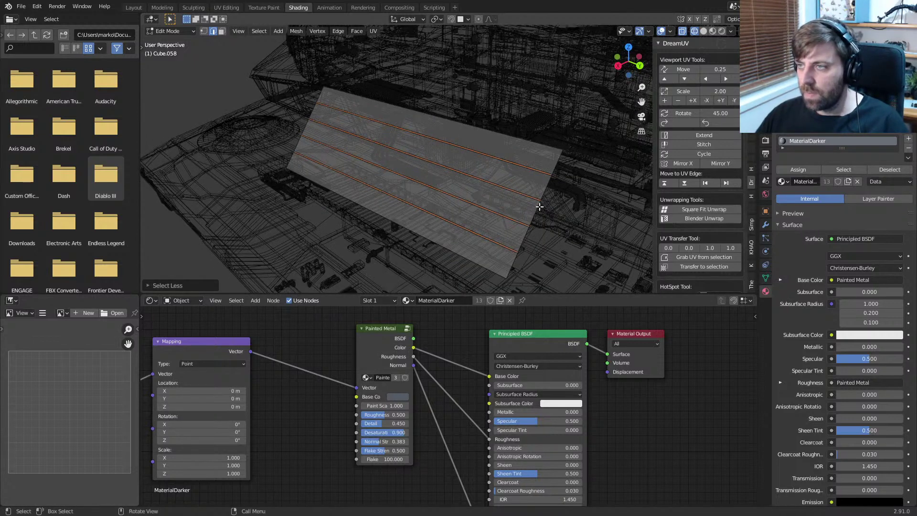
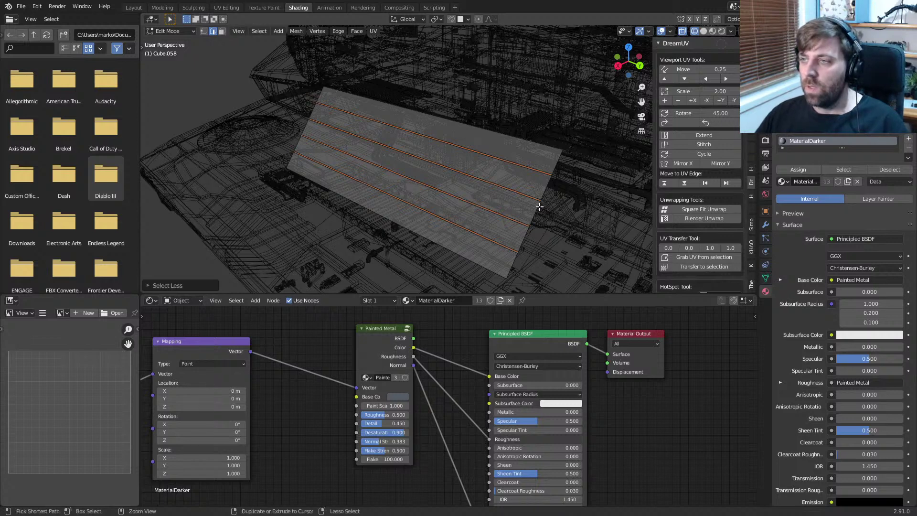
key("ctrl+KP_Add")
key("ctrl+x")
Step: Move the whole window pane about -0.02 m along the global X axis
middle_click_drag(518, 207, 494, 210)
key("a")
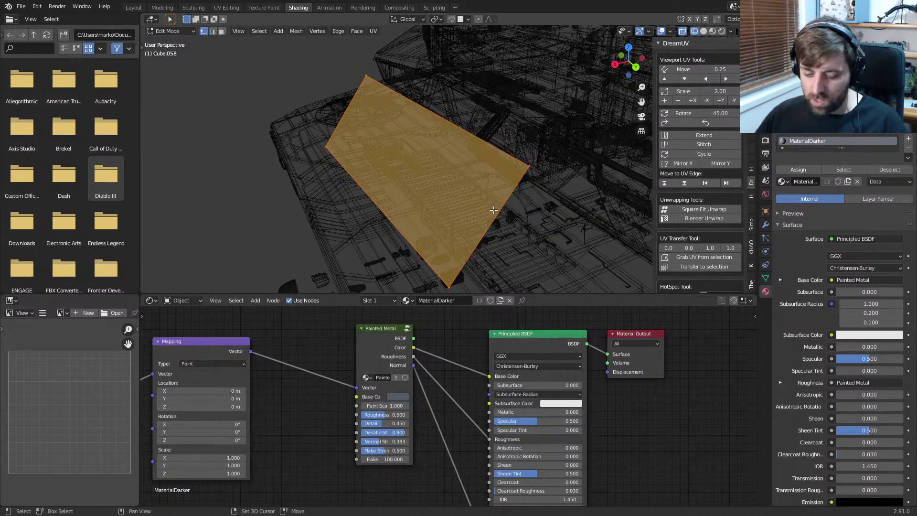
key("g")
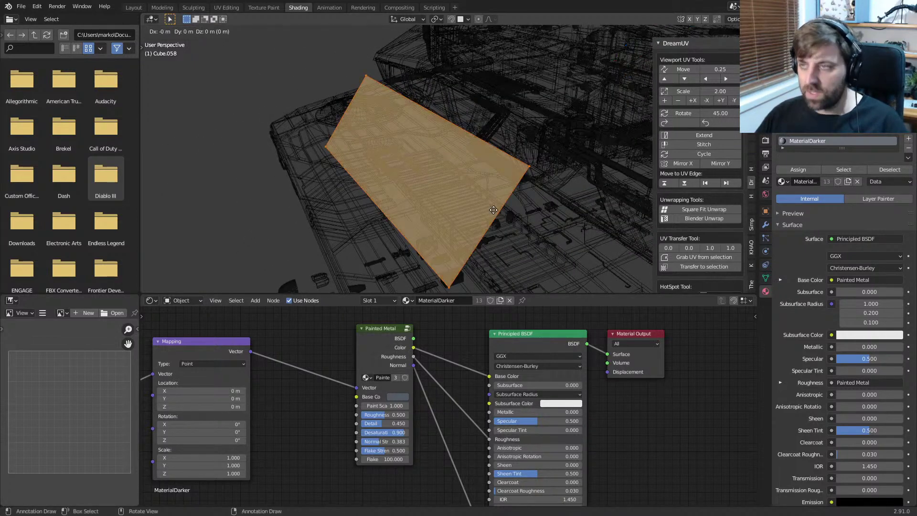
key("x")
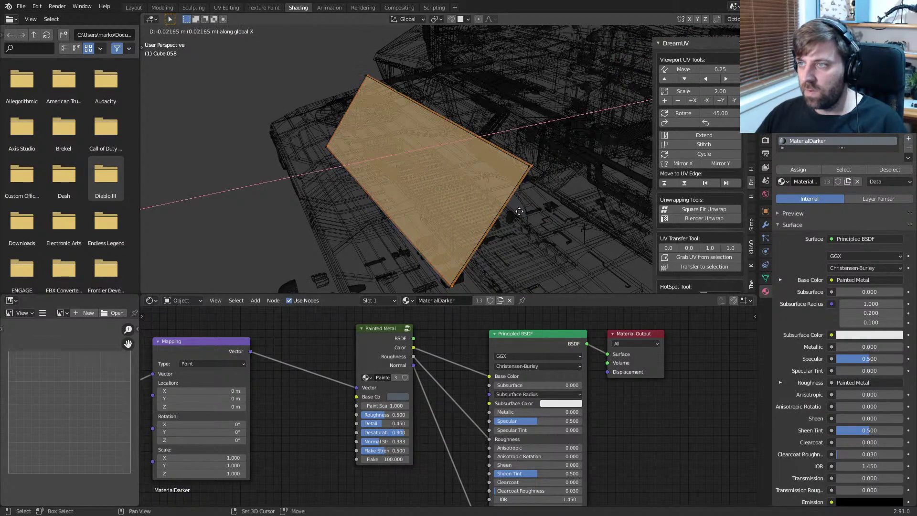
left_click(518, 210)
Step: Add four evenly spaced lengthwise loop cuts to the window pane and bevel them by about 0.006 m
left_click(528, 166)
key("ctrl+r")
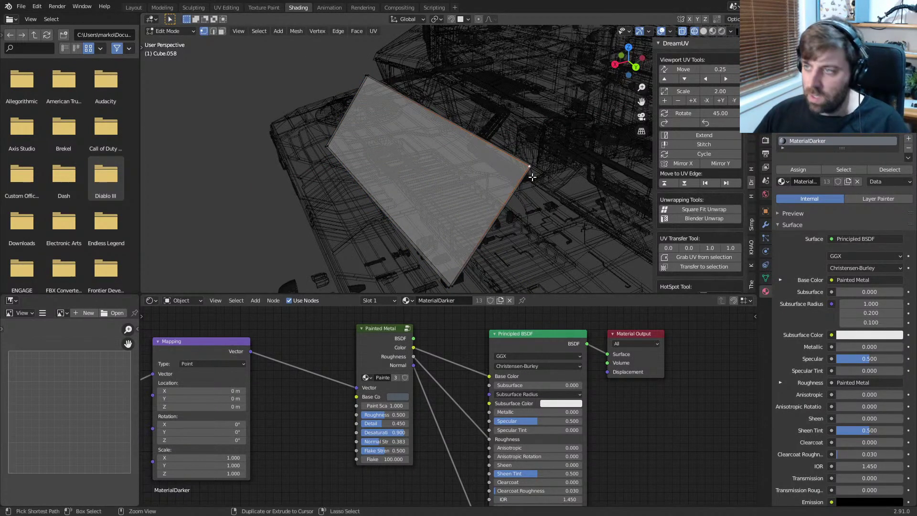
scroll(492, 217, "up", 3)
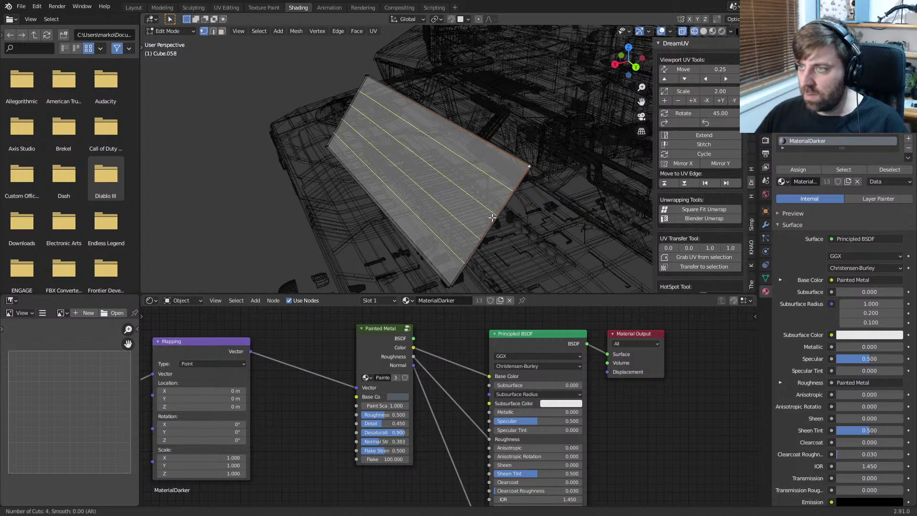
left_click(492, 218)
key("ctrl+b")
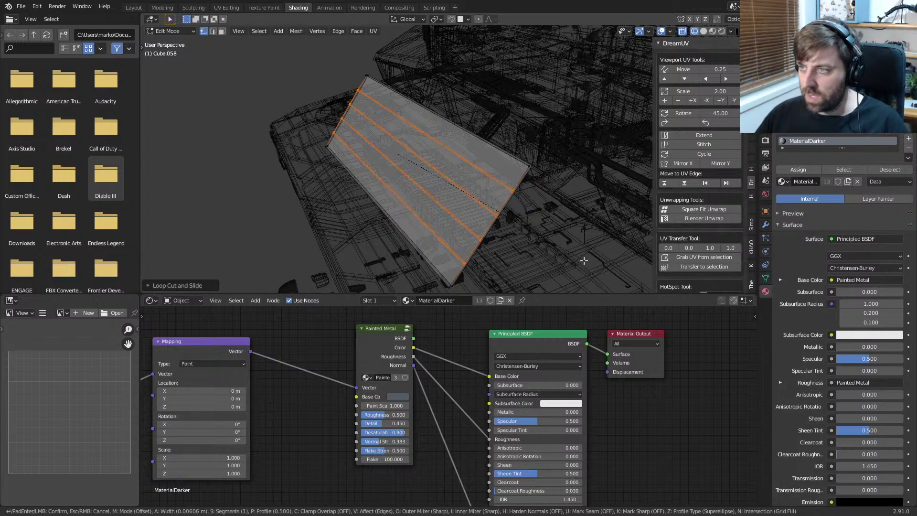
left_click(579, 259)
Step: Delete the four narrow beveled strip faces to split the window pane into five separate lengthwise slats
key("x")
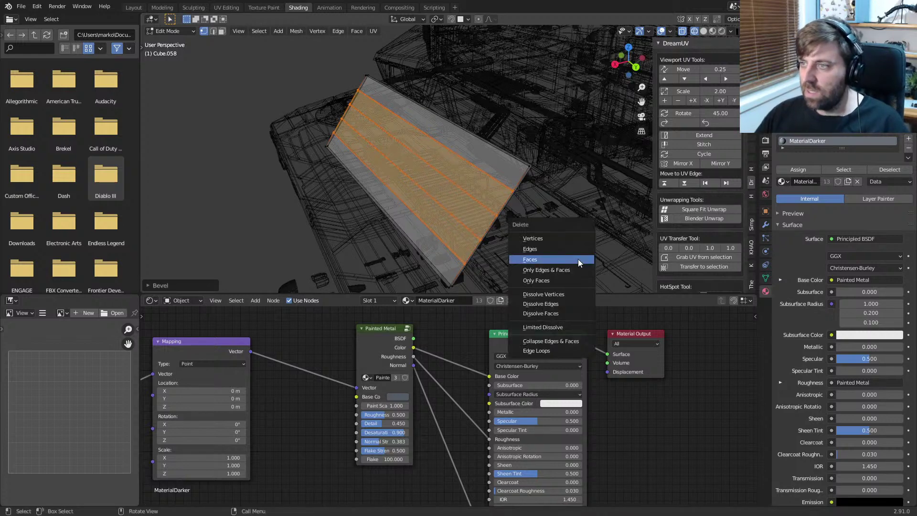
scroll(483, 245, "up", 2)
middle_click_drag(483, 245, 497, 148, "shift")
scroll(497, 153, "up", 3)
key("3")
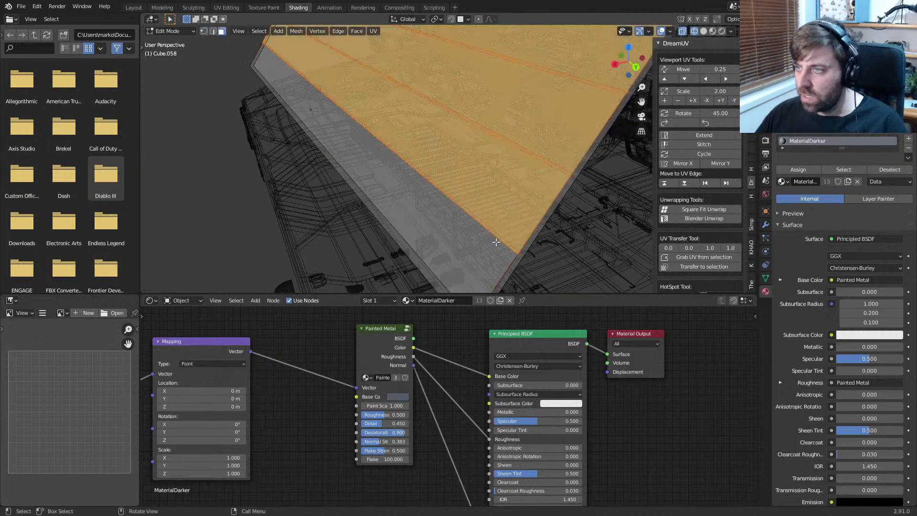
key("alt+a")
key("2")
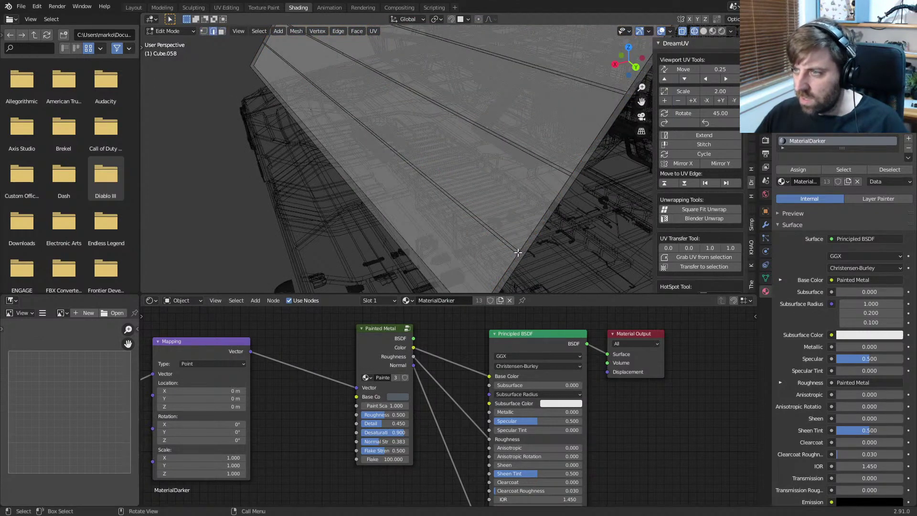
key("3")
left_click(322, 90)
middle_click_drag(323, 91, 352, 125, "shift")
left_click(348, 91, "shift")
left_click(354, 103, "shift")
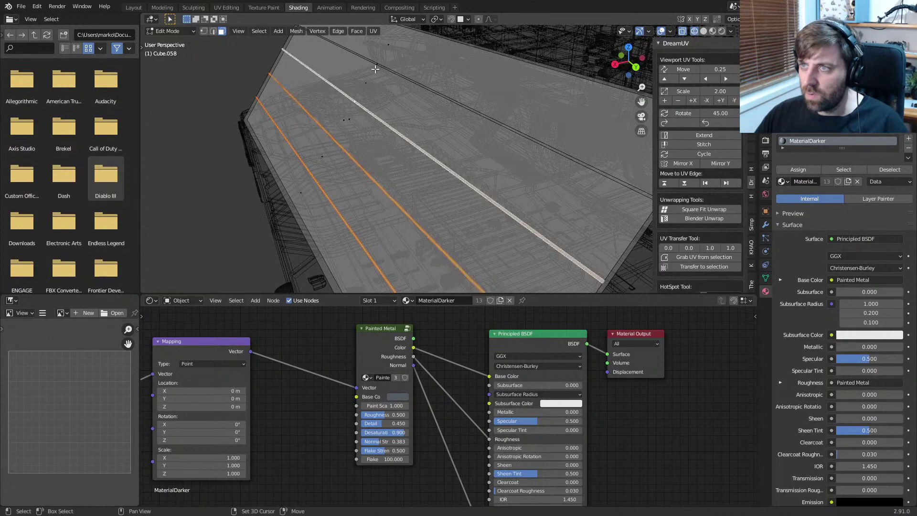
left_click(376, 64, "shift")
key("x")
left_click(376, 64)
scroll(482, 198, "down", 5)
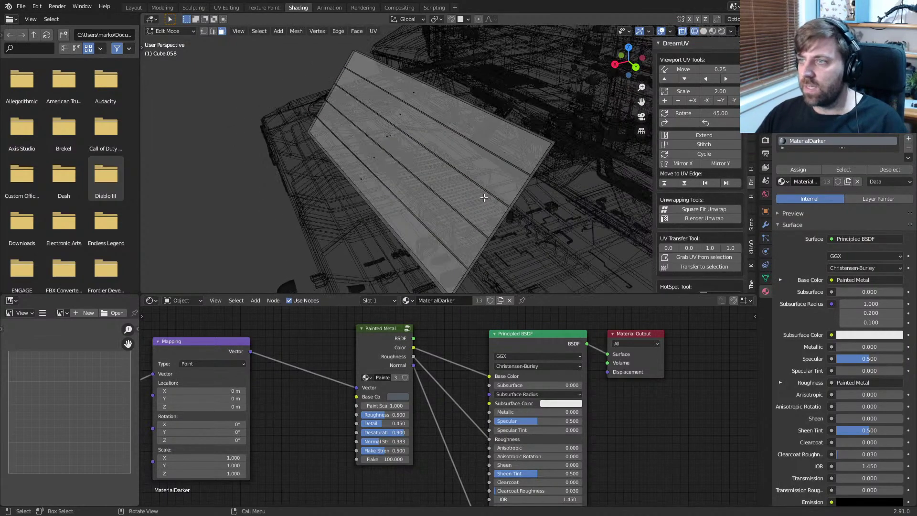
key("Tab")
left_click(476, 163)
key("Tab")
key("Tab")
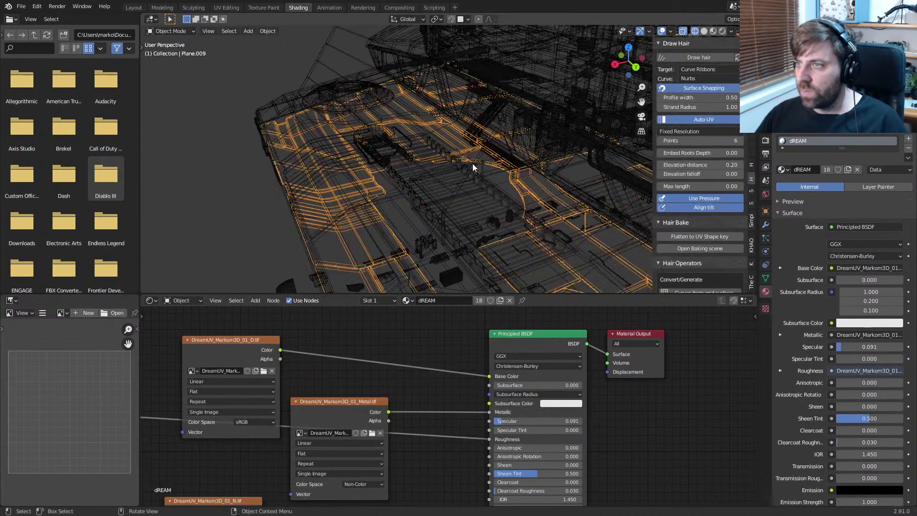
left_click(471, 163)
key("Tab")
key("Tab")
middle_click_drag(471, 174, 399, 96)
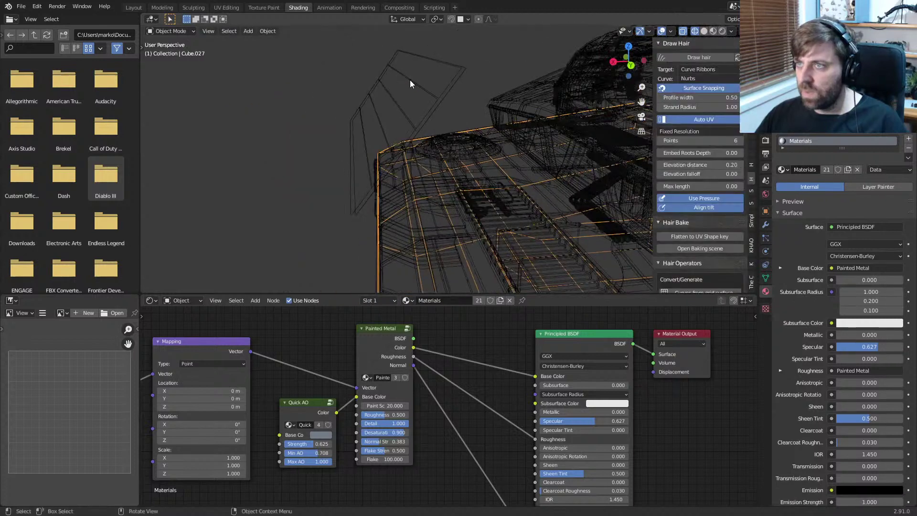
key("Tab")
key("Tab")
left_click(409, 81)
key("Tab")
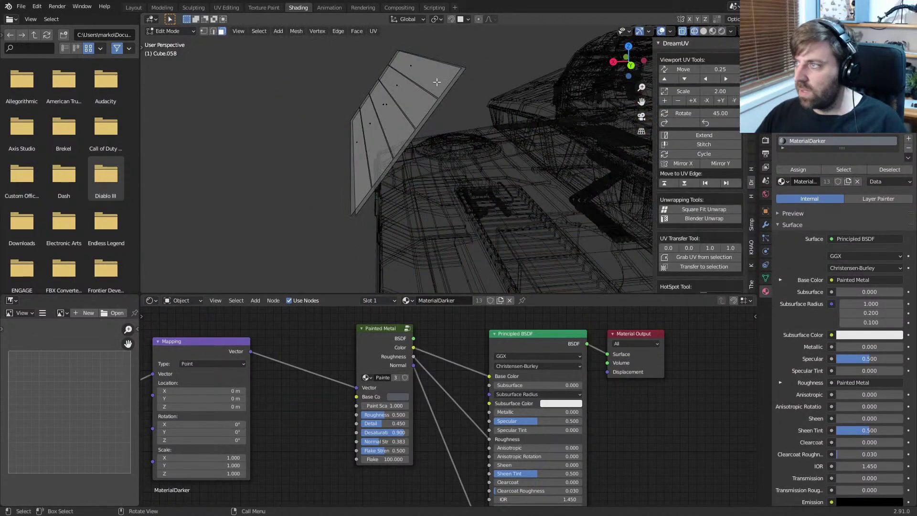
Step: Add the emission material named Material in a second slot and assign it to the outer sheet linked behind the window slats
left_click(908, 139)
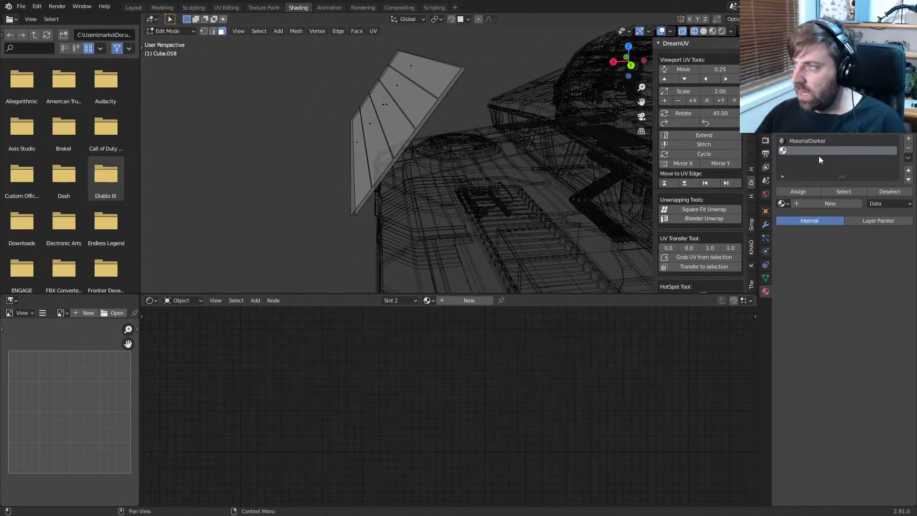
left_click(782, 204)
left_click(804, 245)
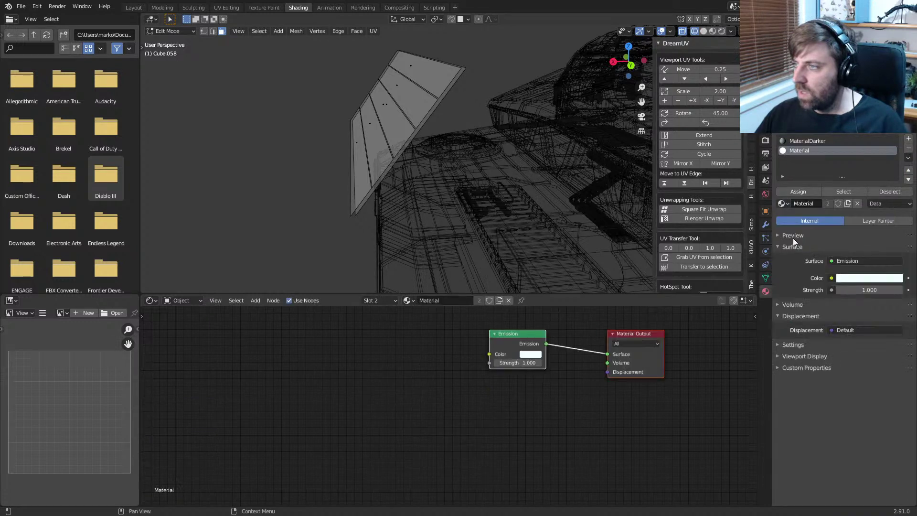
key("1")
left_click(467, 68)
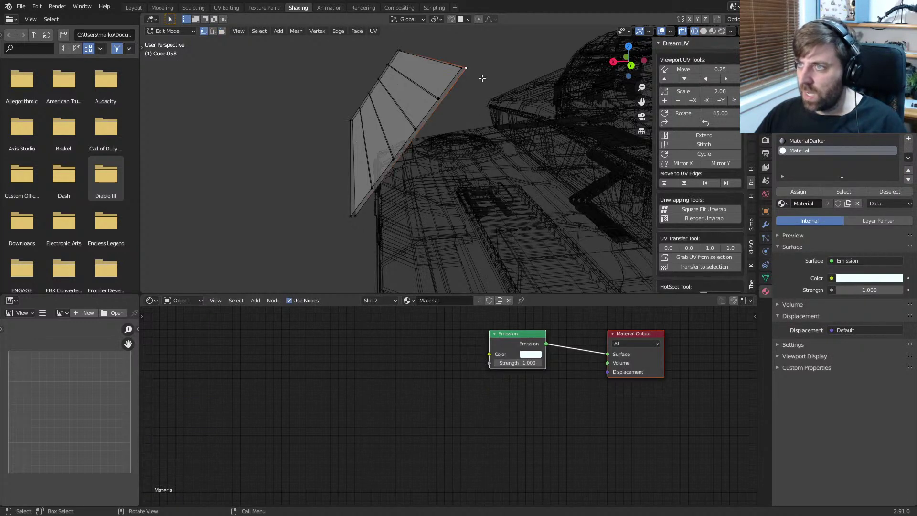
key("ctrl+l")
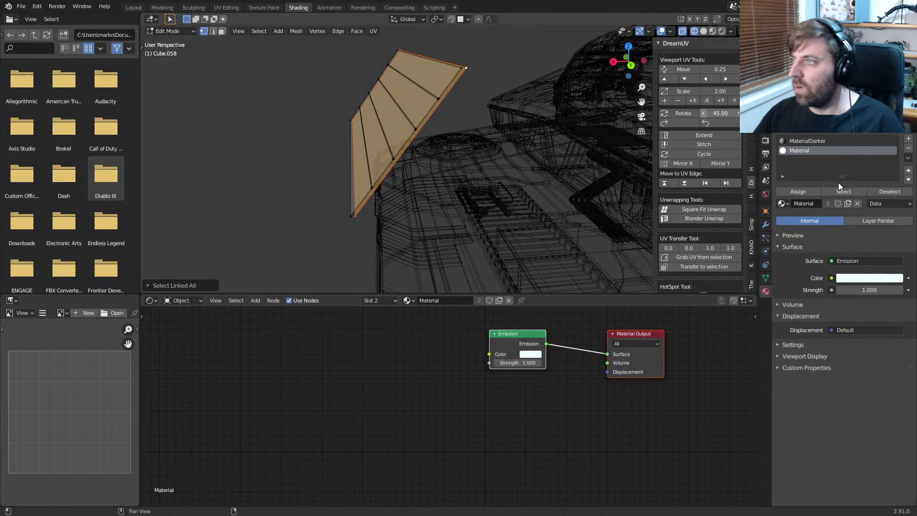
left_click(807, 189)
Step: Move the whole slatted window object -10 m along the global X axis
key("Tab")
scroll(320, 185, "down", 6)
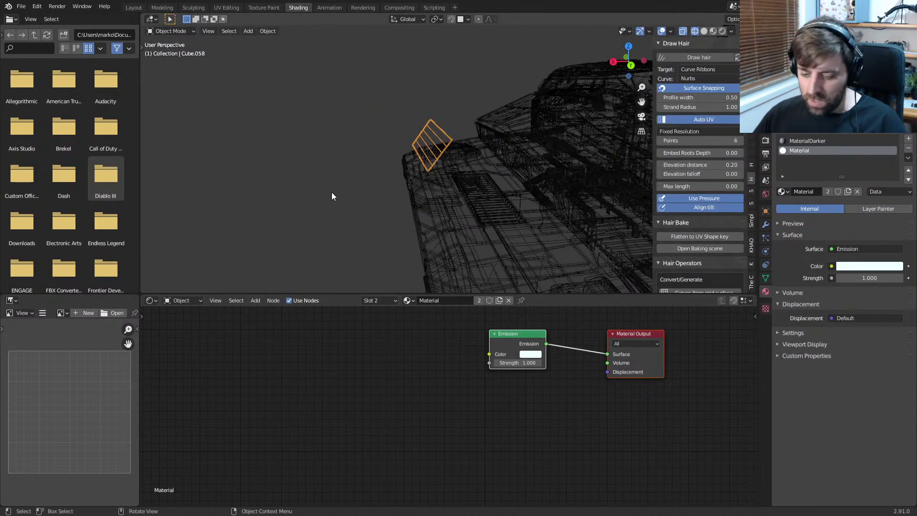
type("gx")
type("-10")
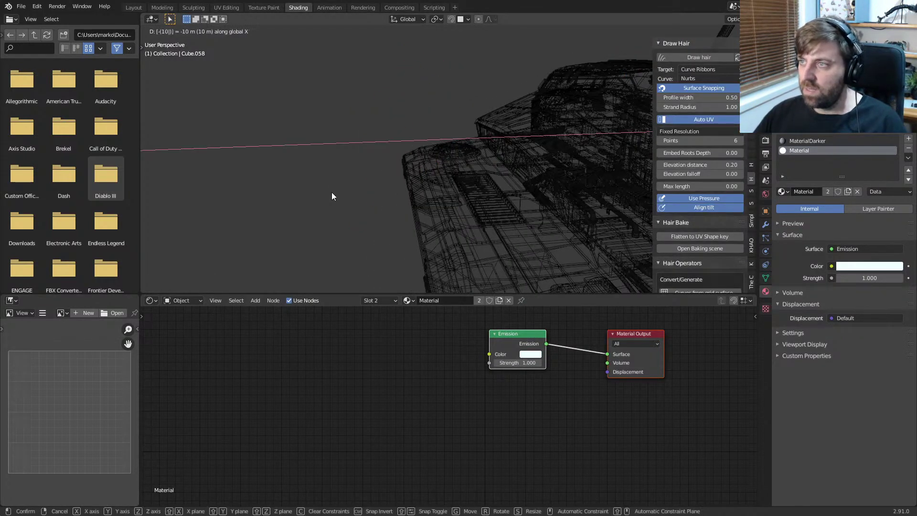
key("Return")
Step: Examine the relocated side window and the whole ship with rendered shading in the Layout workspace
middle_click_drag(412, 128, 454, 49)
left_click(135, 8)
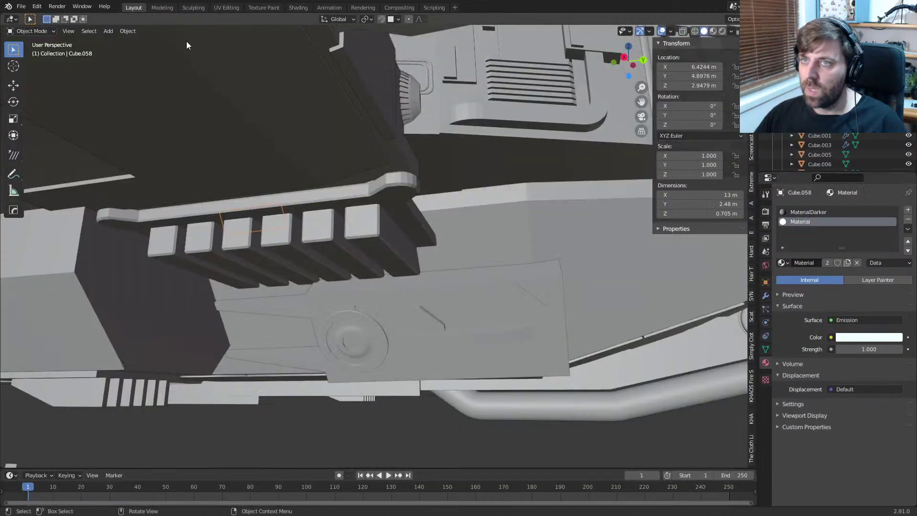
scroll(285, 158, "down", 8)
mouse_move(284, 205)
middle_mouse_down("shift")
mouse_move(381, 128)
mouse_move(348, 165)
mouse_move(390, 136)
middle_mouse_up("shift")
scroll(389, 136, "up", 5)
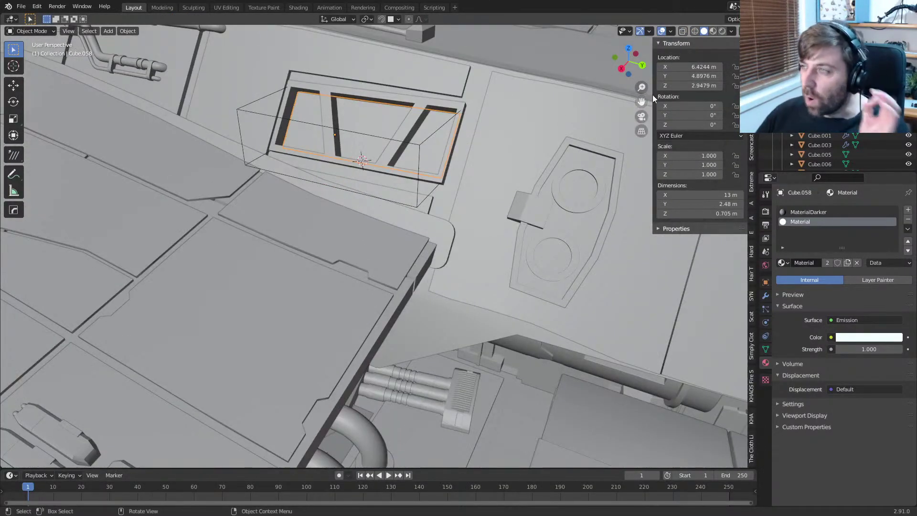
left_click(721, 31)
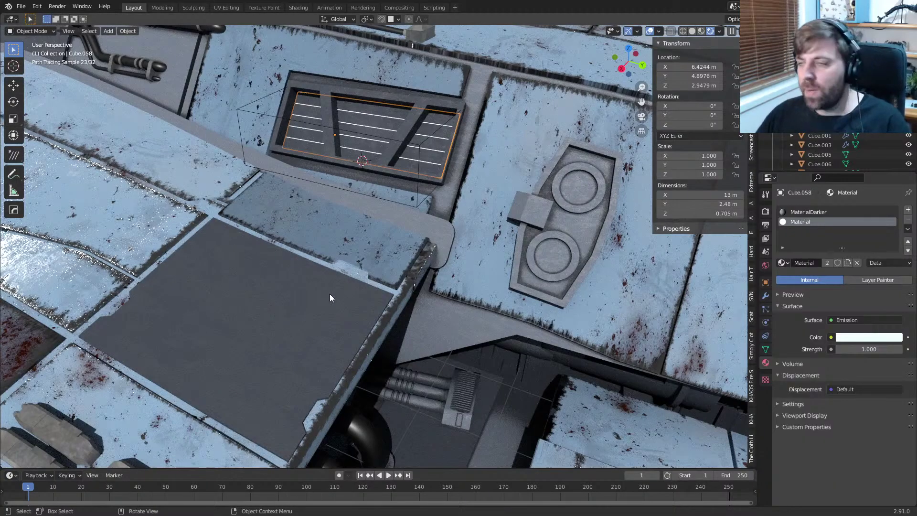
mouse_move(329, 293)
middle_mouse_down()
mouse_move(291, 278)
mouse_move(449, 276)
mouse_move(434, 261)
middle_mouse_up()
scroll(377, 277, "down", 5)
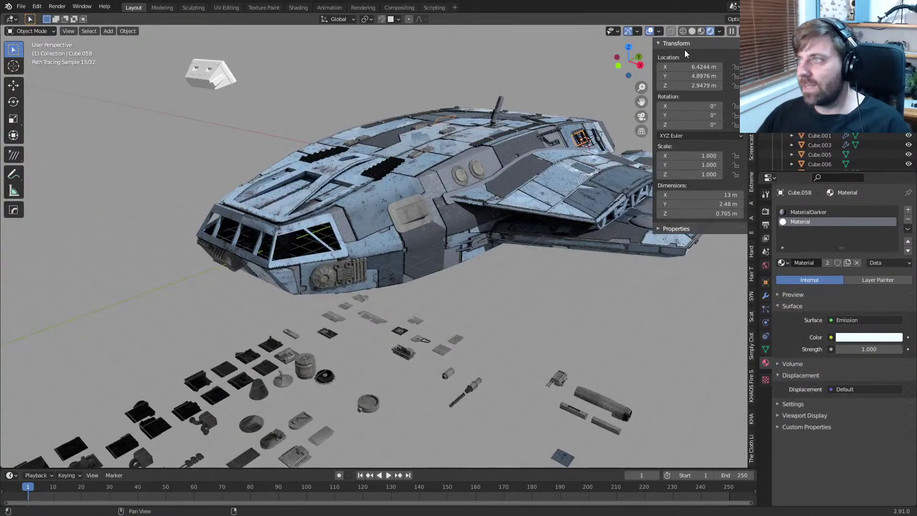
Step: Return the viewport to solid shading and save the file
left_click(692, 32)
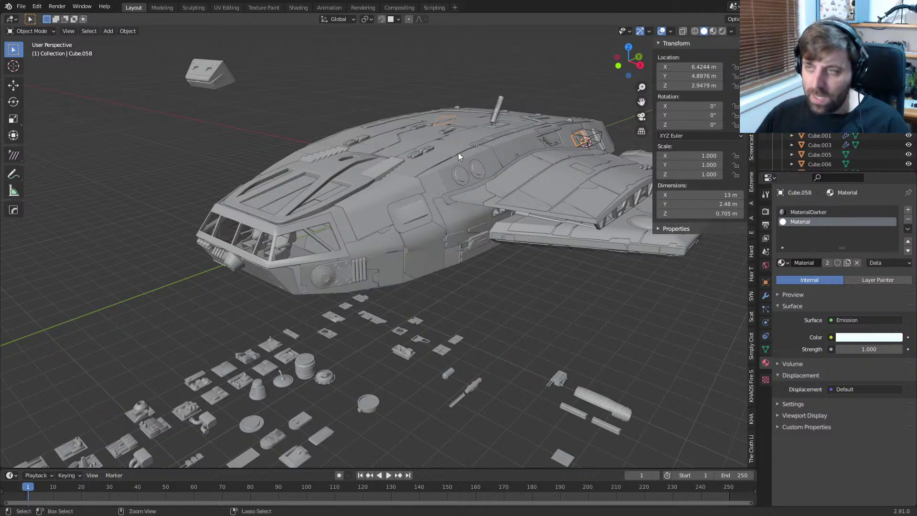
key("ctrl+s")
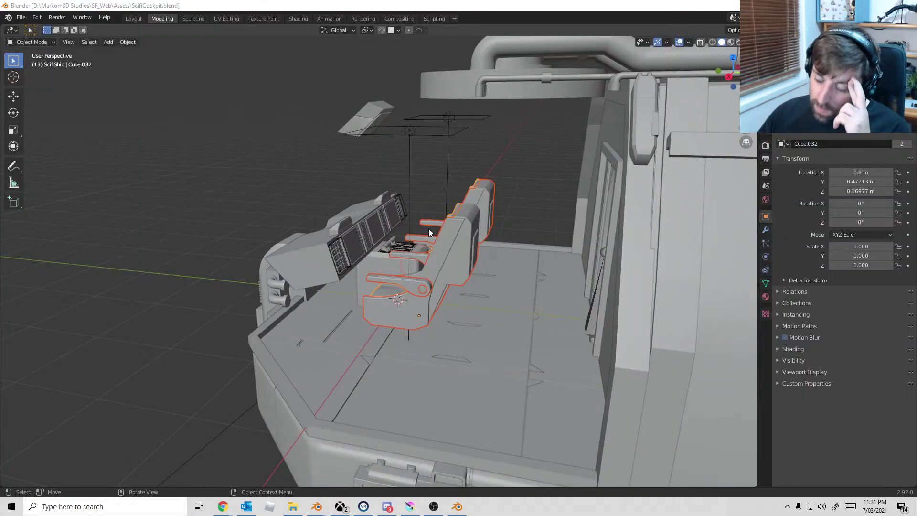
Step: Examine the seats and dashboard in the separate ScifiCockpit.blend window and compare them with the ship's front windows
middle_click_drag(428, 229, 442, 280)
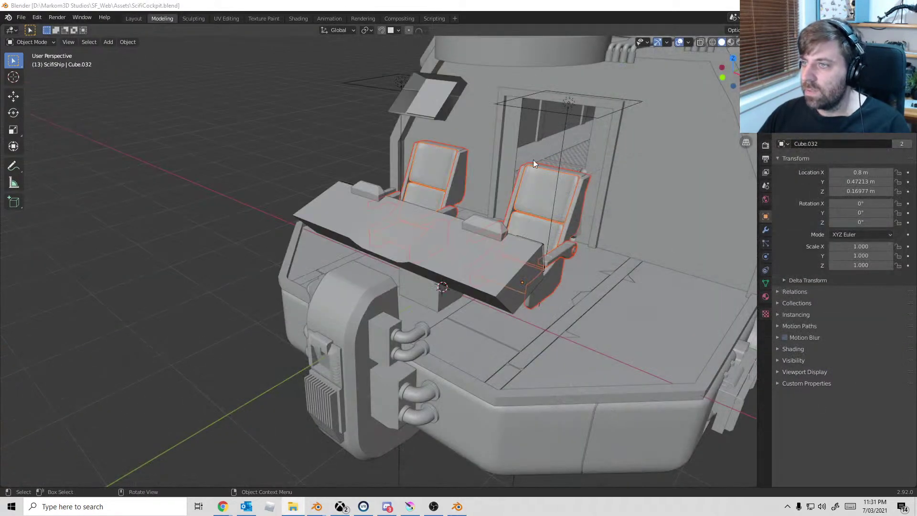
middle_click_drag(500, 182, 60, 159)
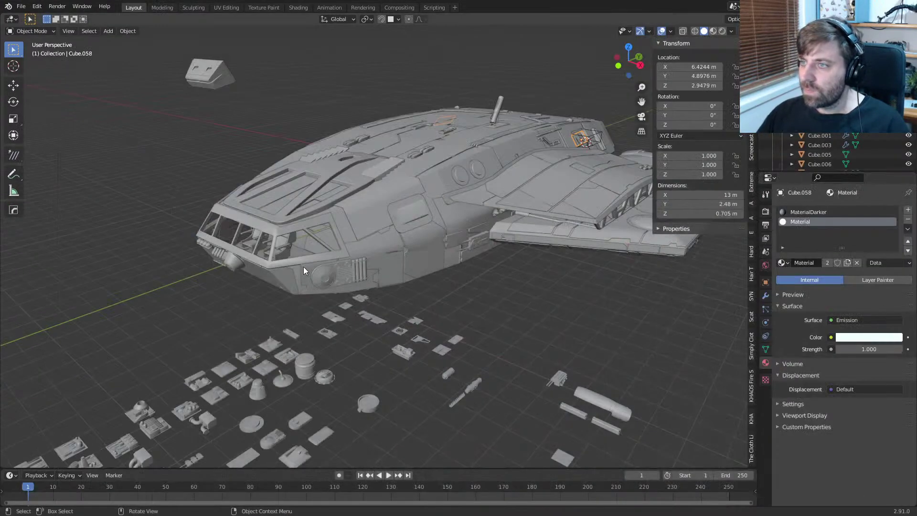
middle_click_drag(302, 267, 440, 275)
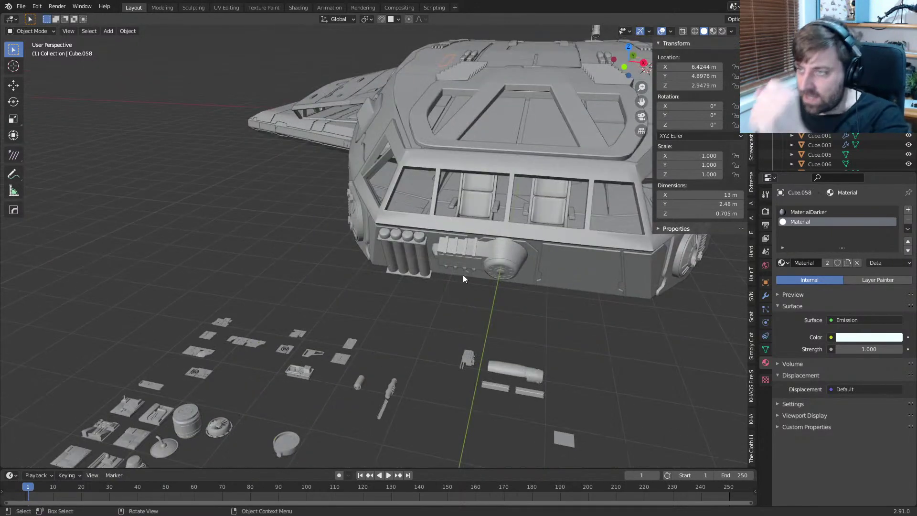
Step: Select all parts of the two cockpit seats, including armrests and cushions, and move them about 0.54 m along the global X axis
scroll(462, 274, "up", 6)
middle_click_drag(539, 270, 396, 274)
left_click(420, 251)
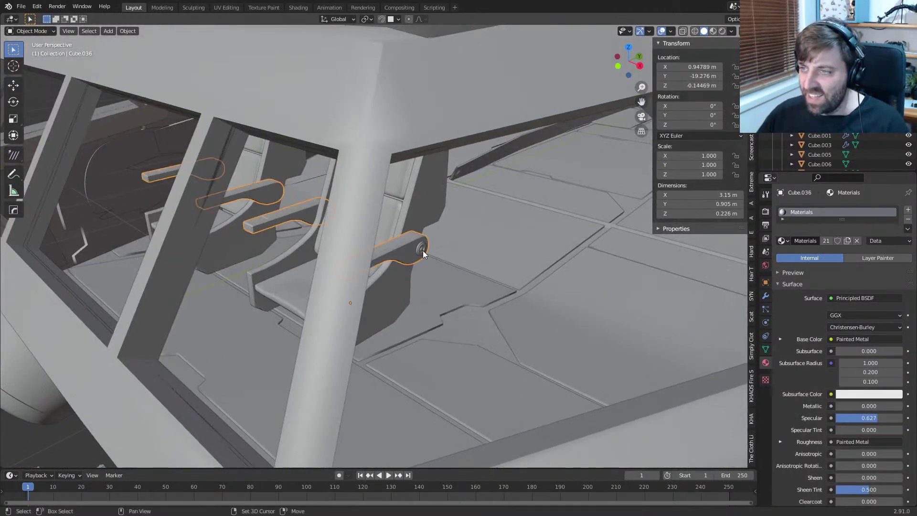
left_click(423, 247, "shift")
left_click(422, 219, "shift")
middle_click_drag(397, 235, 516, 302)
scroll(412, 241, "down", 2)
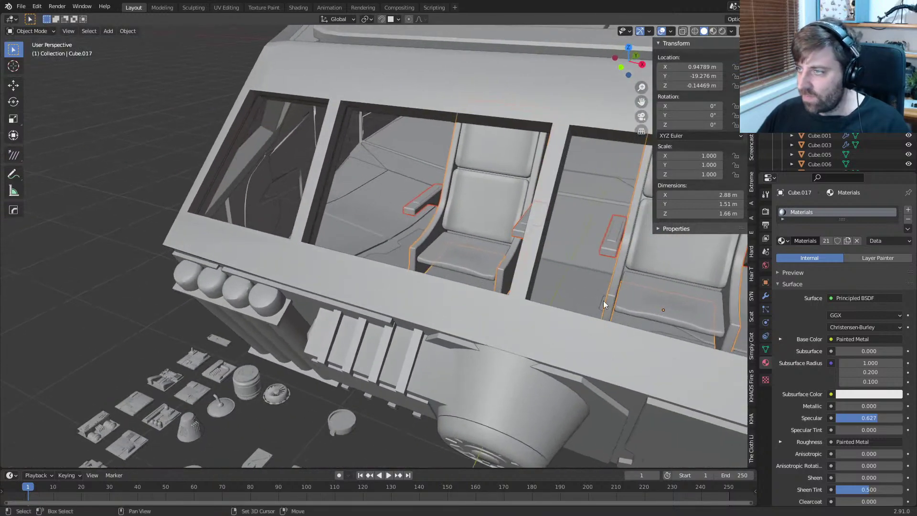
middle_click_drag(692, 299, 607, 296, "shift")
left_click(600, 271, "shift")
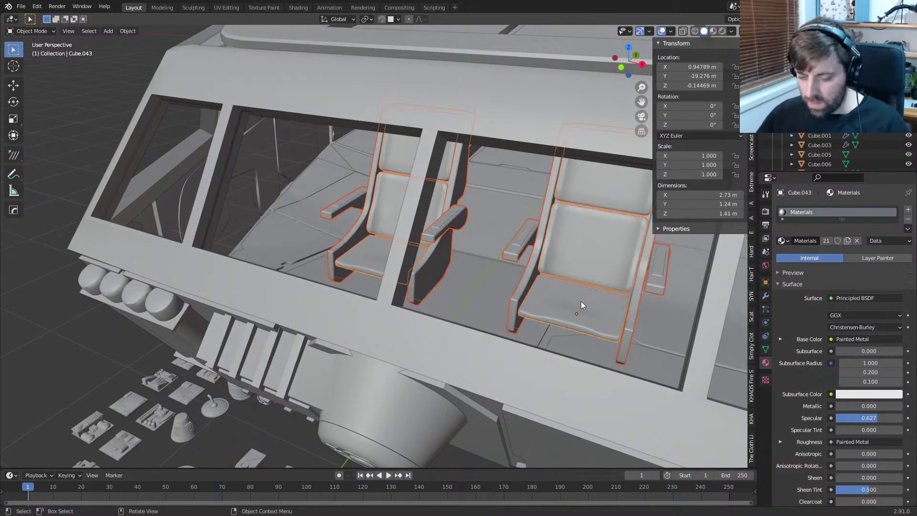
key("g")
key("x")
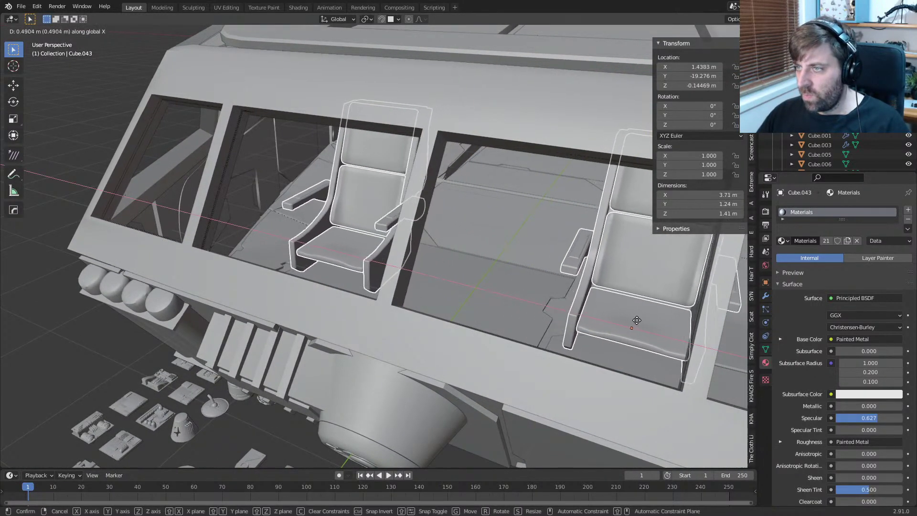
left_click(600, 308)
middle_click_drag(601, 308, 485, 289)
Step: Snap the 3D cursor to the world origin
scroll(485, 286, "down", 8)
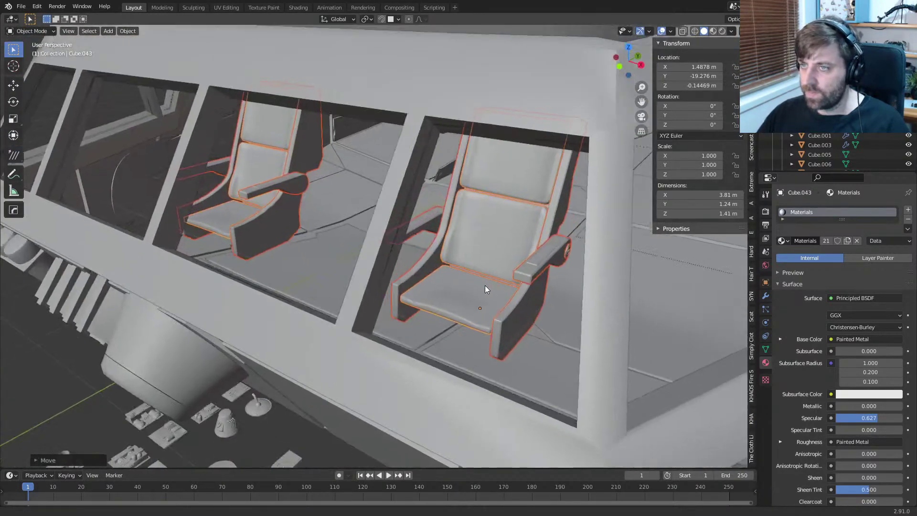
scroll(389, 293, "up", 6)
key("shift+s")
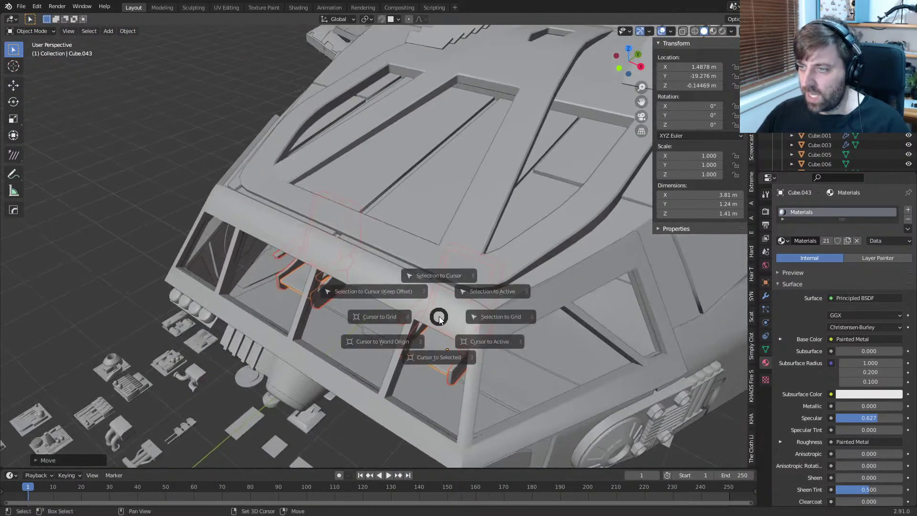
left_click(435, 374)
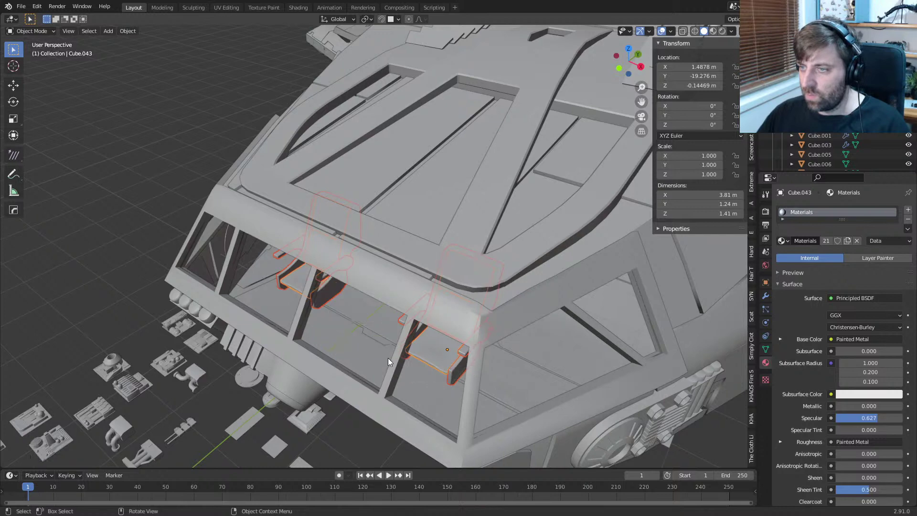
scroll(384, 341, "down", 3)
key("shift+a")
mouse_move(373, 310)
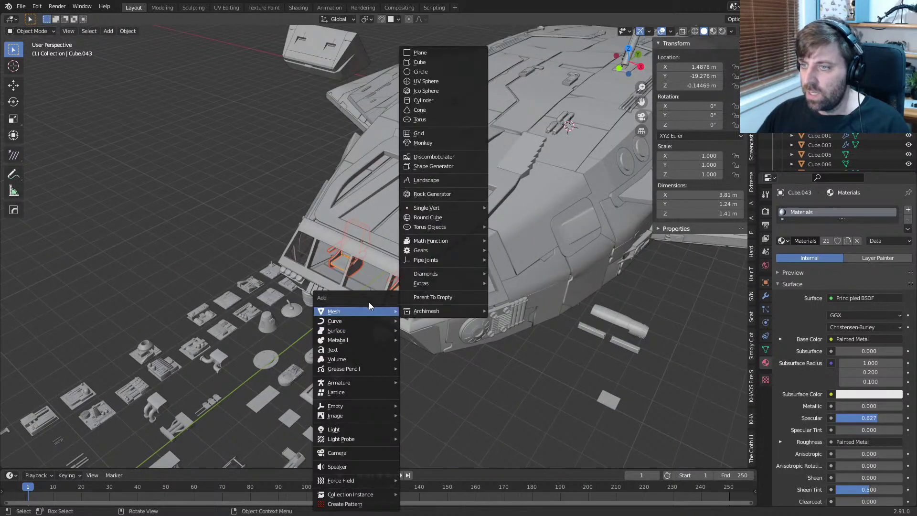
left_click(433, 63)
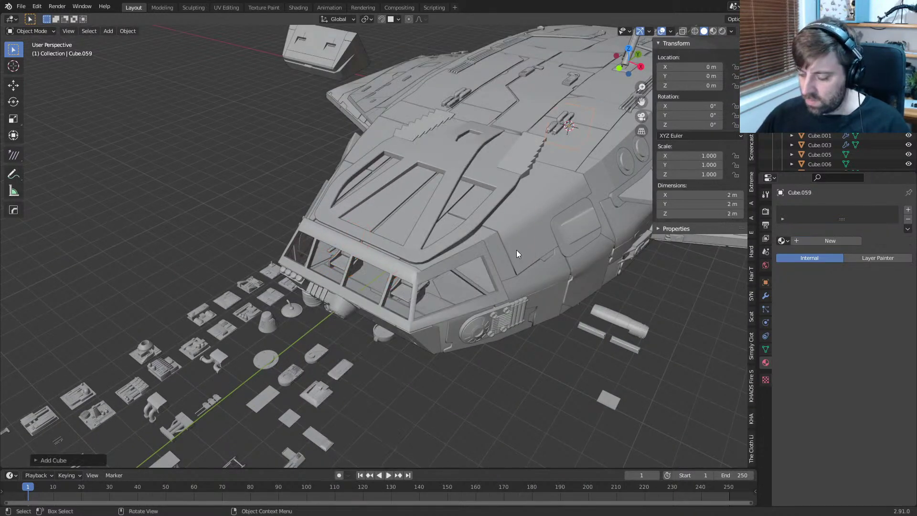
key("Delete")
Step: Add a plane at the 3D cursor and move it about -18.92 m along the global Y axis to the ship's cockpit
key("shift+a")
mouse_move(517, 250)
left_click(552, 249)
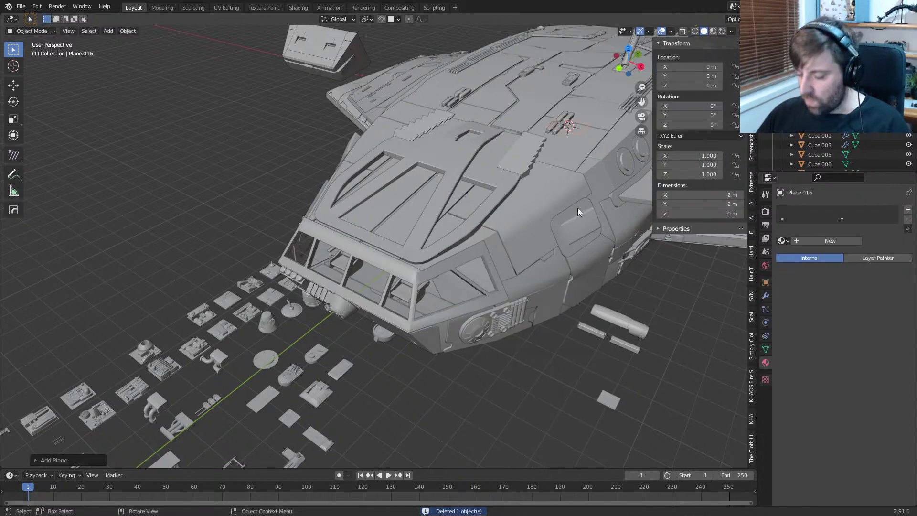
key("KP_7")
key("g")
key("y")
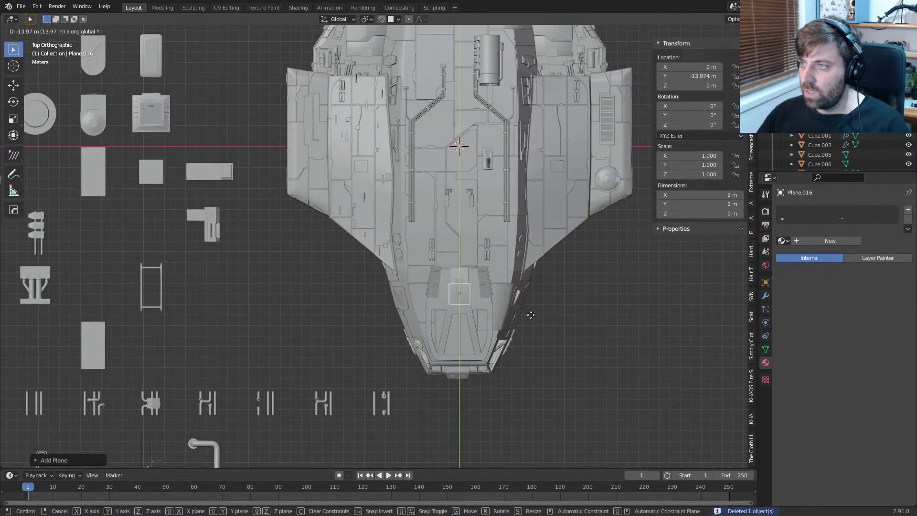
left_click(529, 355)
Step: Widen the plane's mesh along the global X axis across the cockpit in top view
scroll(516, 251, "up", 8)
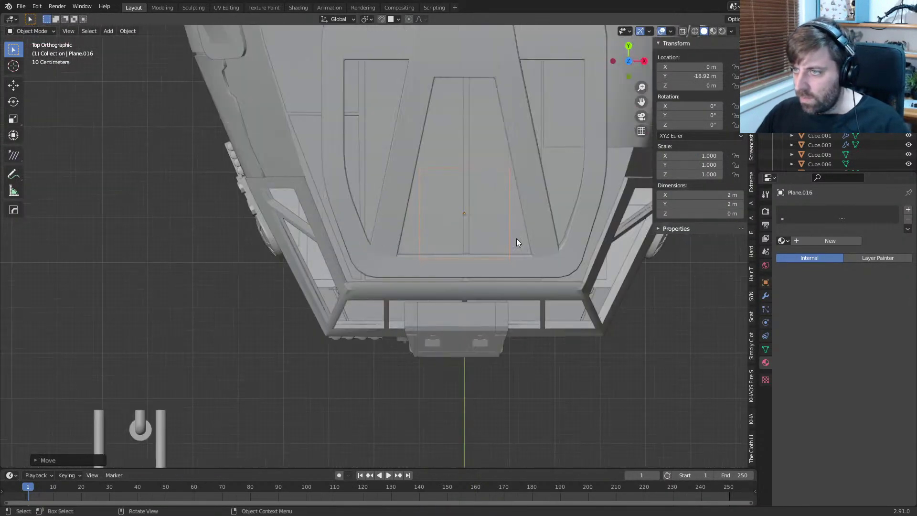
key("Tab")
key("s")
key("x")
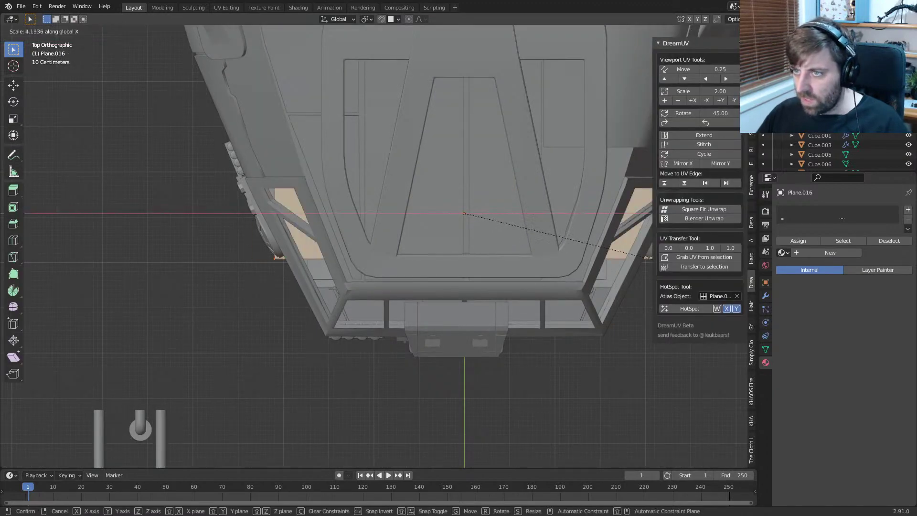
left_click(635, 261)
Step: Shift the plane's mesh along the global Y axis so its front edge sits just inside the front windows
middle_click_drag(561, 291, 541, 220, "shift")
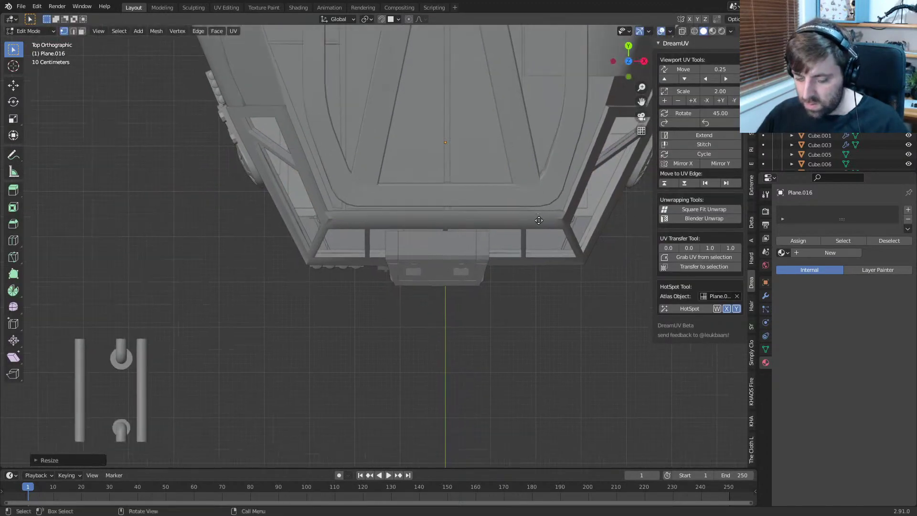
key("g")
key("y")
left_click(532, 295)
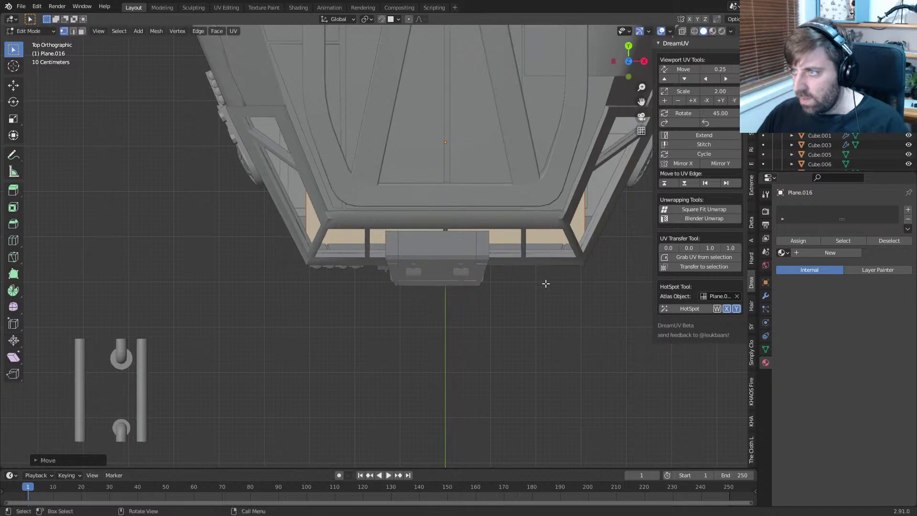
middle_click_drag(601, 252, 426, 194)
key("g")
key("y")
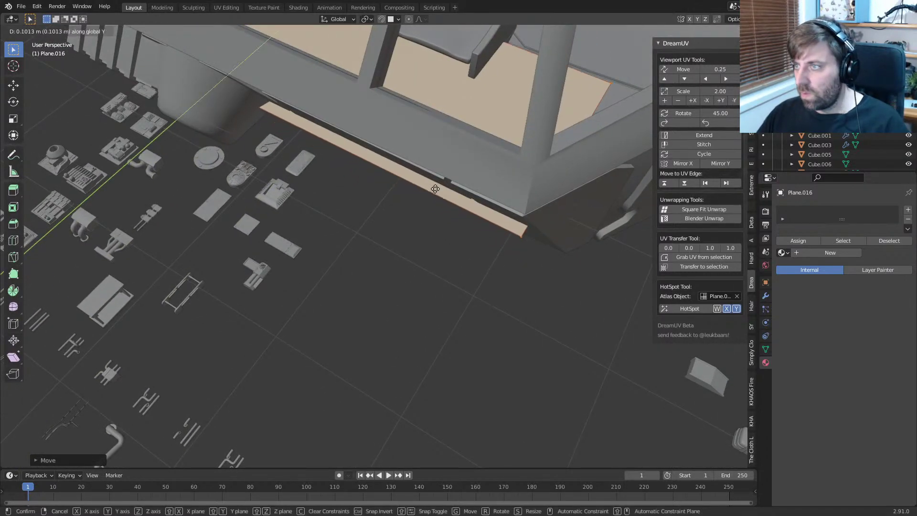
left_click(454, 173)
middle_click_drag(496, 118, 546, 91)
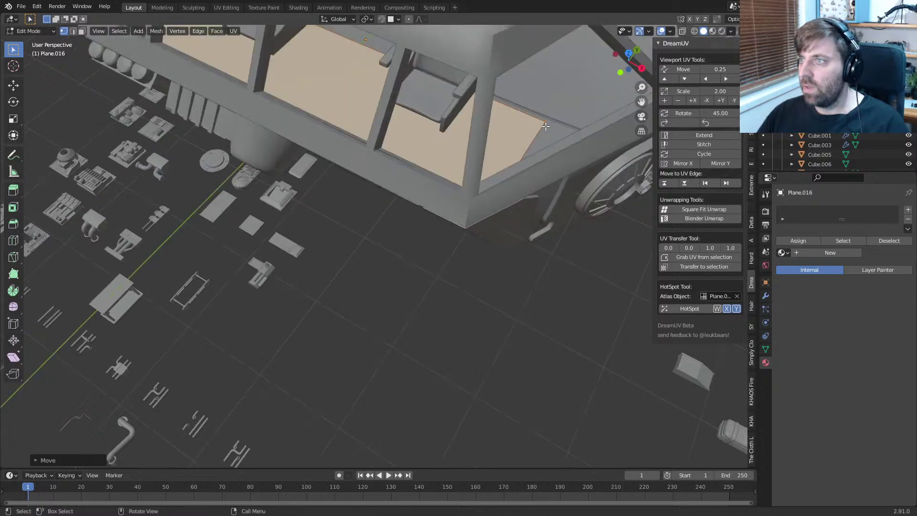
Step: Switch the viewport to wireframe shading while checking the plane inside the cockpit
scroll(545, 126, "down", 4)
middle_click_drag(545, 126, 420, 139)
key("z")
left_click(331, 130)
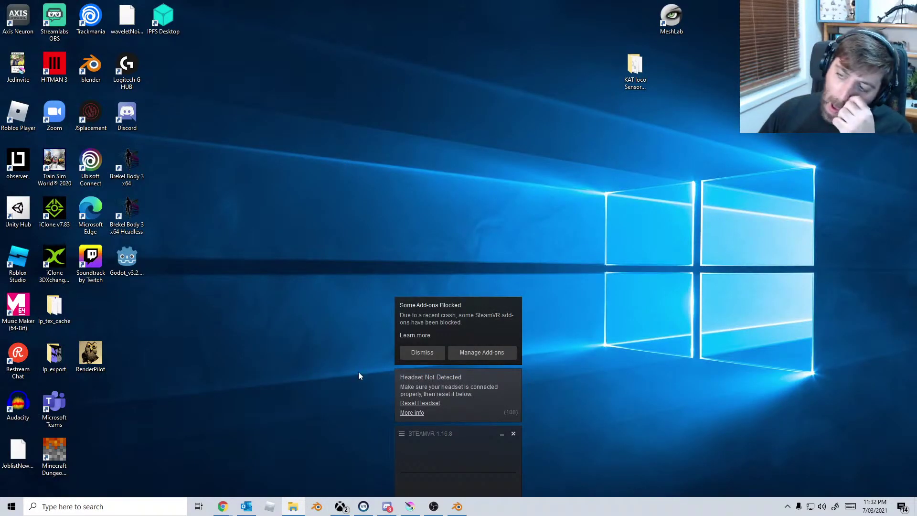
Step: Dismiss the SteamVR add-ons notice, relaunch Blender and reopen the file SciFiShipTransported.blend
left_click(422, 356)
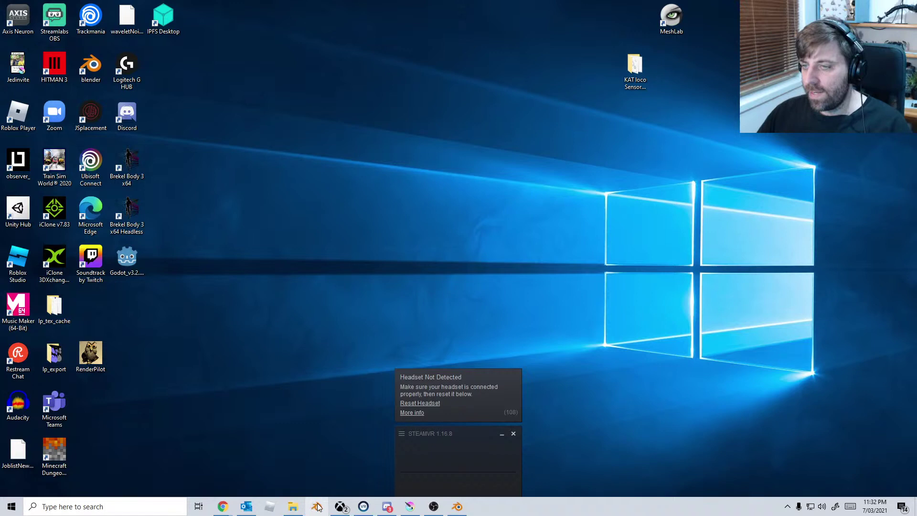
right_click(317, 506)
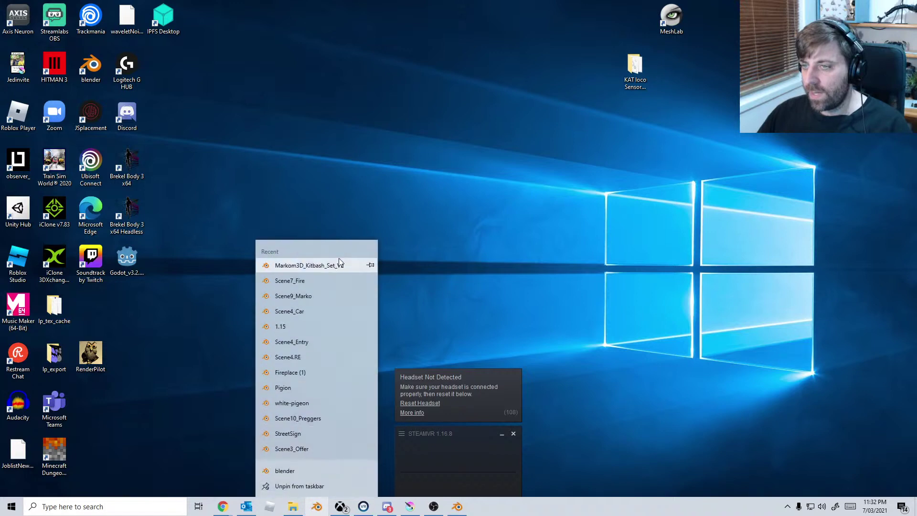
left_click(297, 182)
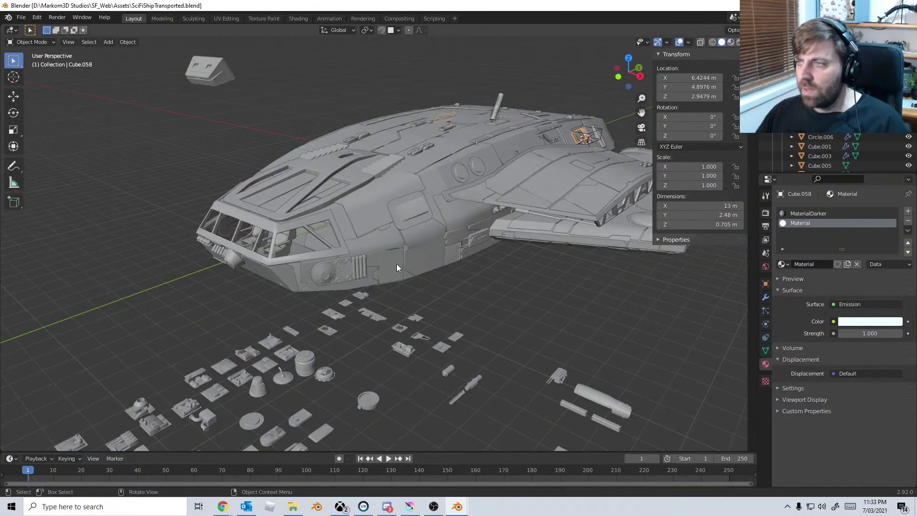
Step: Examine the cockpit seats and the ship's front while playing the animation, and stop playback
scroll(397, 263, "up", 3)
scroll(416, 271, "up", 5)
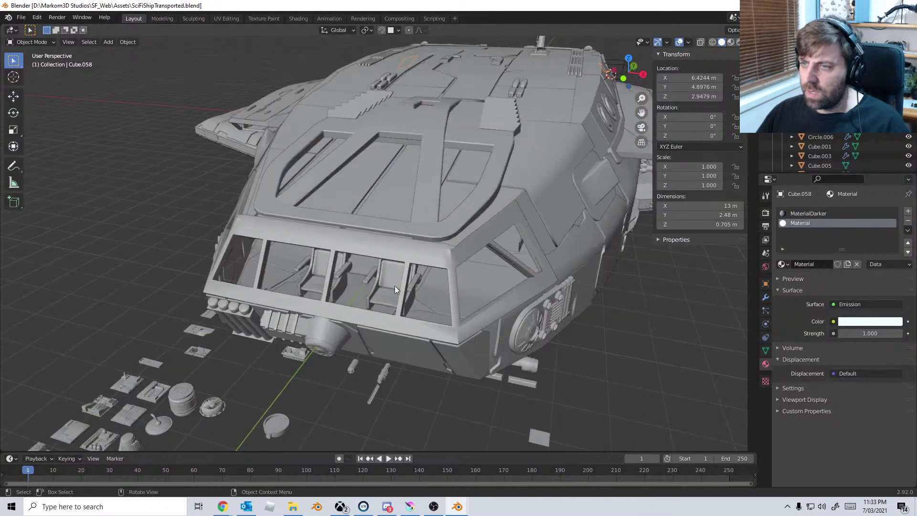
key("Tab")
middle_click_drag(389, 298, 541, 272)
middle_click_drag(416, 267, 438, 280)
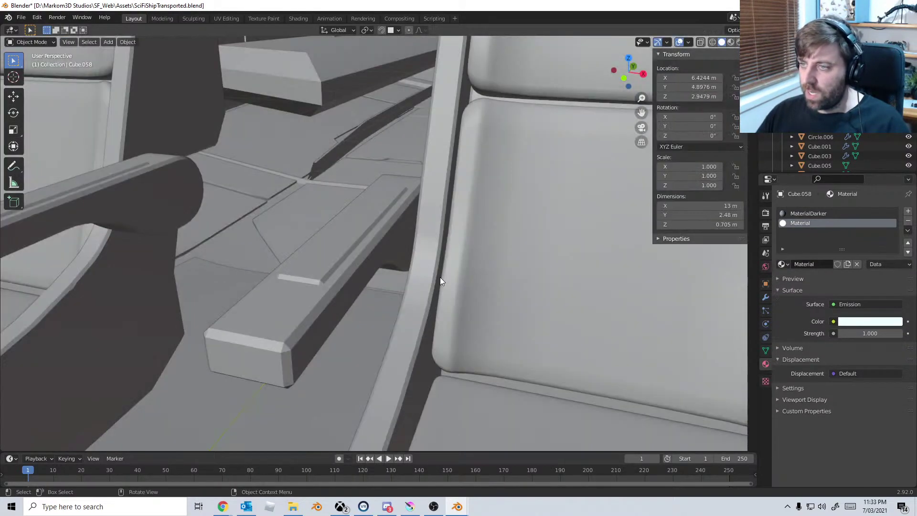
key("space")
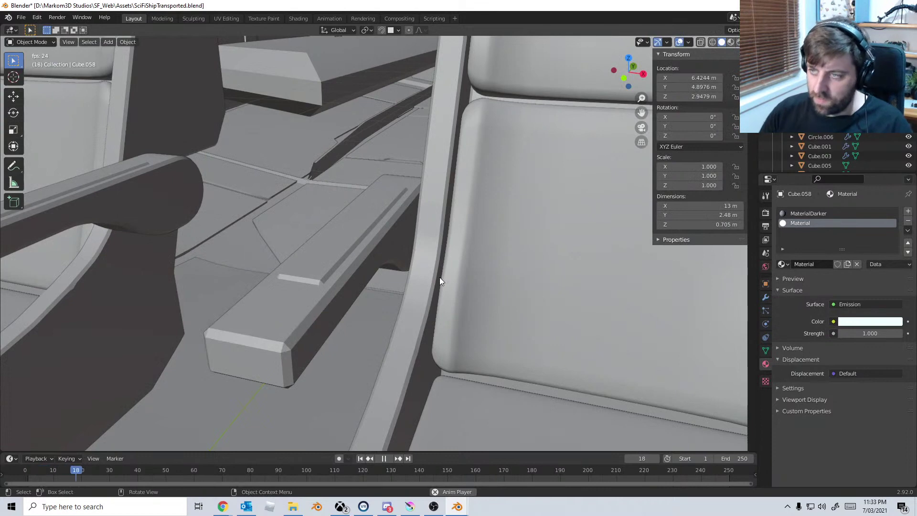
scroll(334, 376, "down", 9)
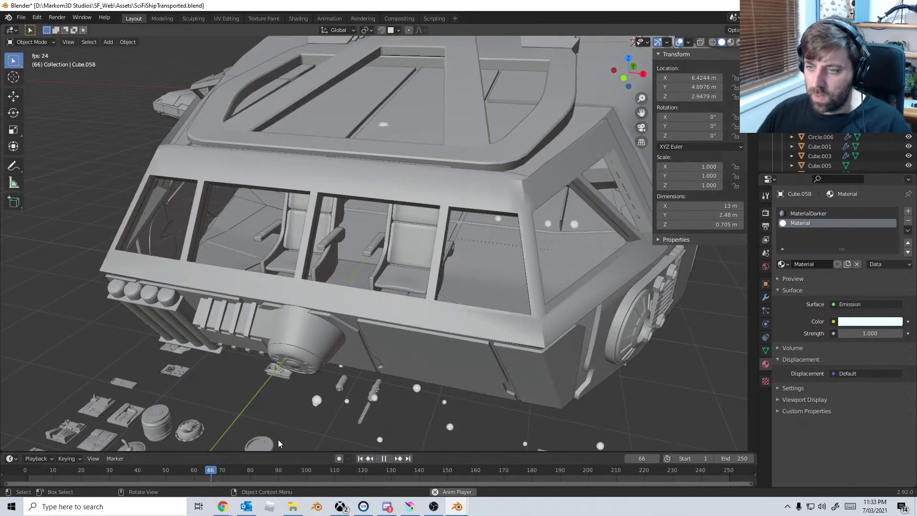
scroll(374, 435, "down", 5)
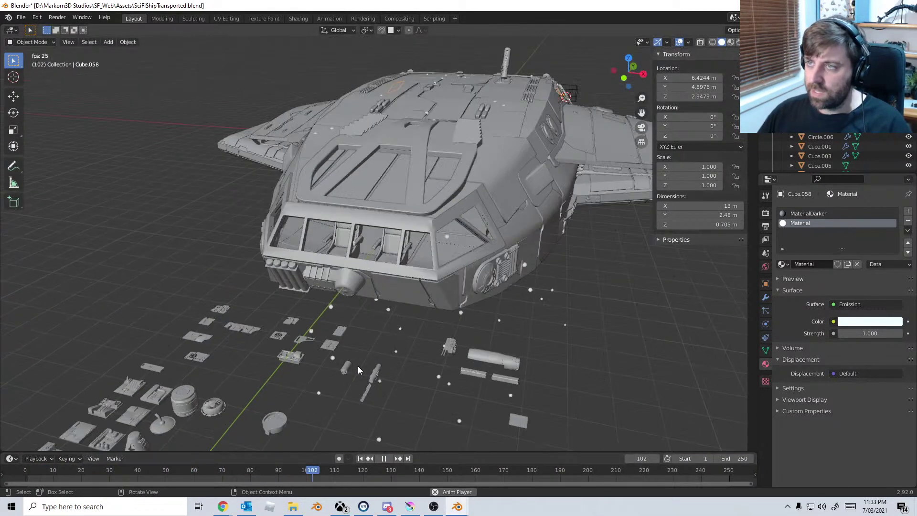
left_click(384, 459)
Step: Select the upper hull panel object and assign ParticleSettings.002 to its particle system
left_click(493, 130)
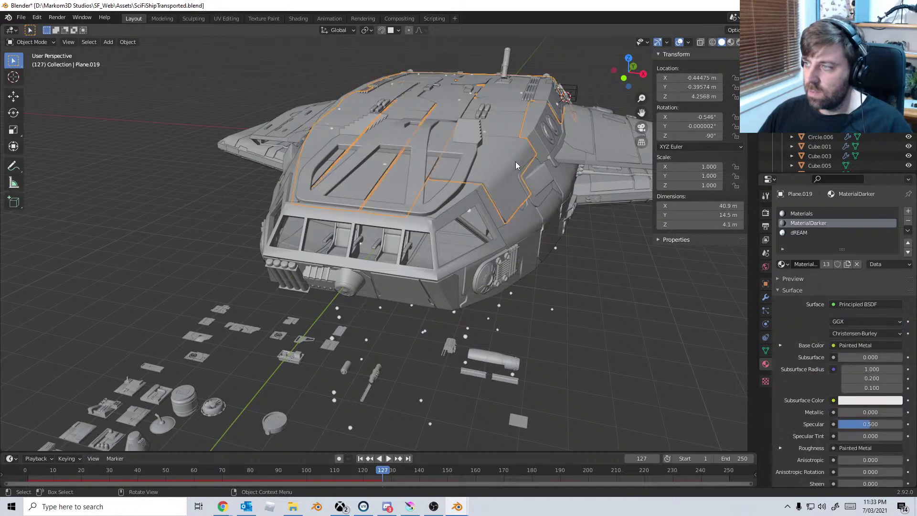
left_click(766, 310)
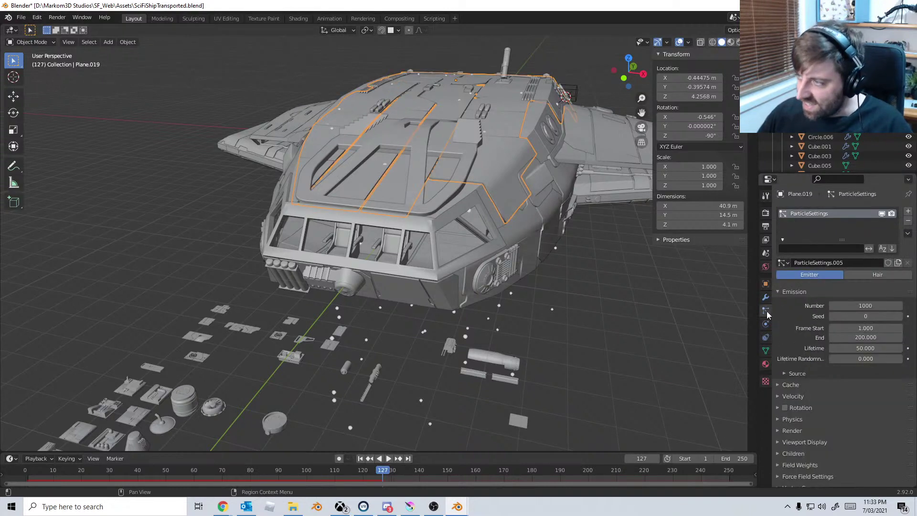
left_click(783, 262)
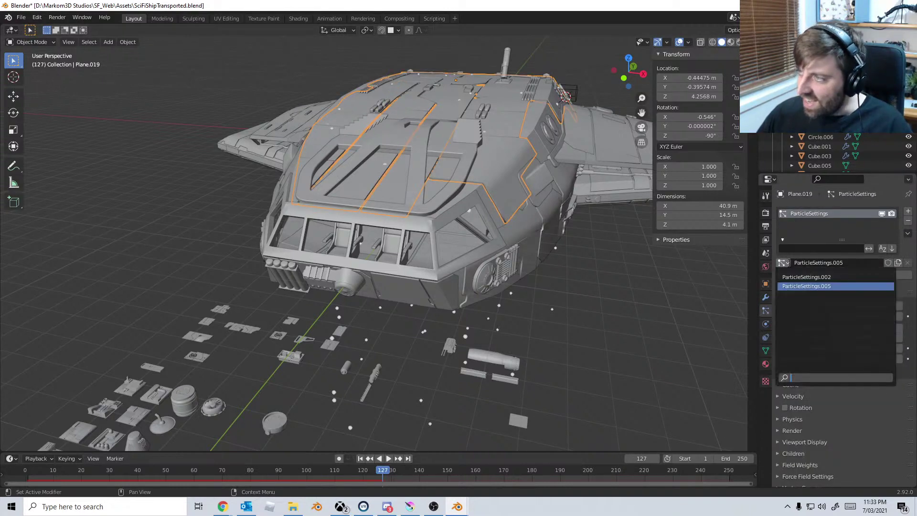
left_click(805, 276)
Step: Select all parts of the mirrored cockpit seats and move them outward about 0.66 m along the global X axis
middle_click_drag(573, 244, 486, 258)
scroll(489, 263, "up", 4)
left_click(439, 259)
scroll(456, 281, "up", 4)
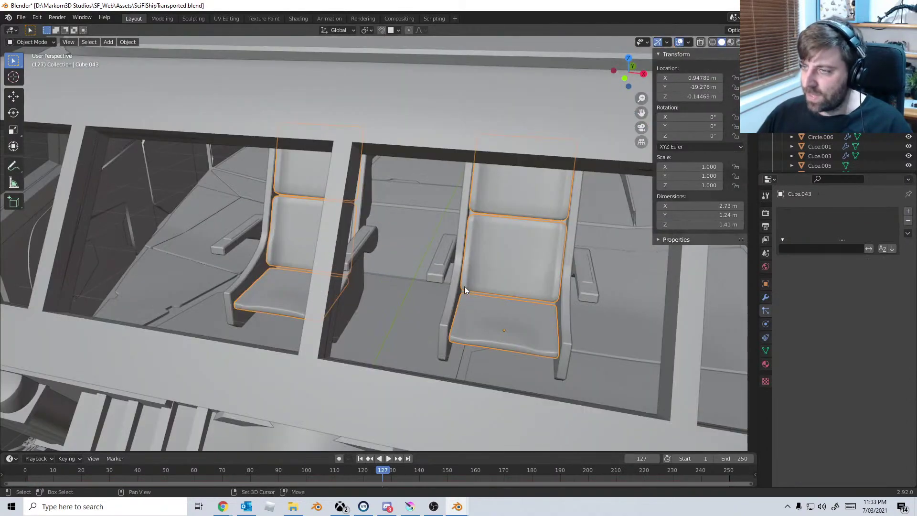
middle_click_drag(515, 282, 498, 282)
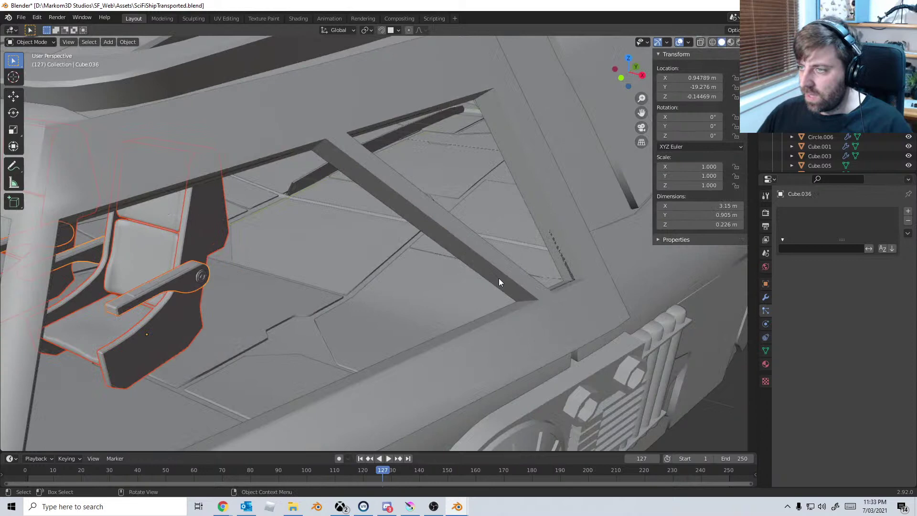
left_click(201, 275, "shift")
key("g")
key("x")
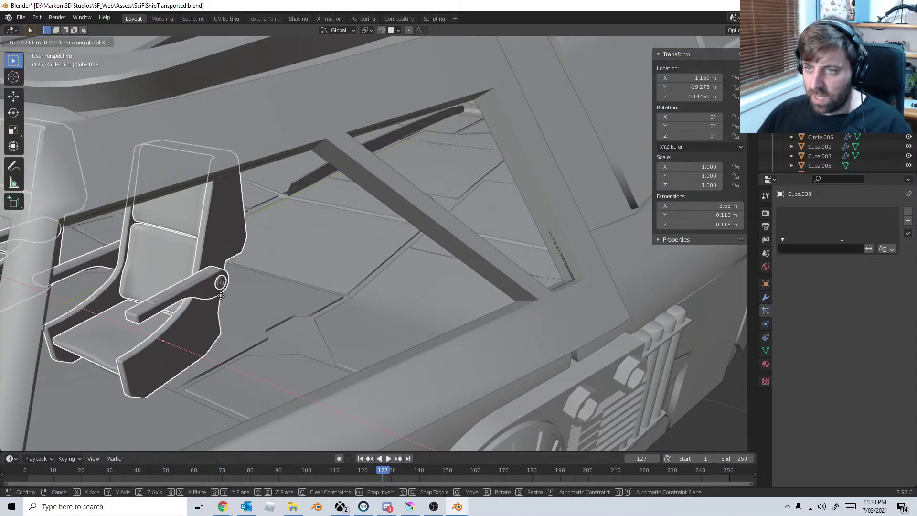
left_click(238, 309)
Step: Snap the 3D cursor to the world origin
scroll(239, 309, "down", 8)
middle_click_drag(240, 309, 343, 283)
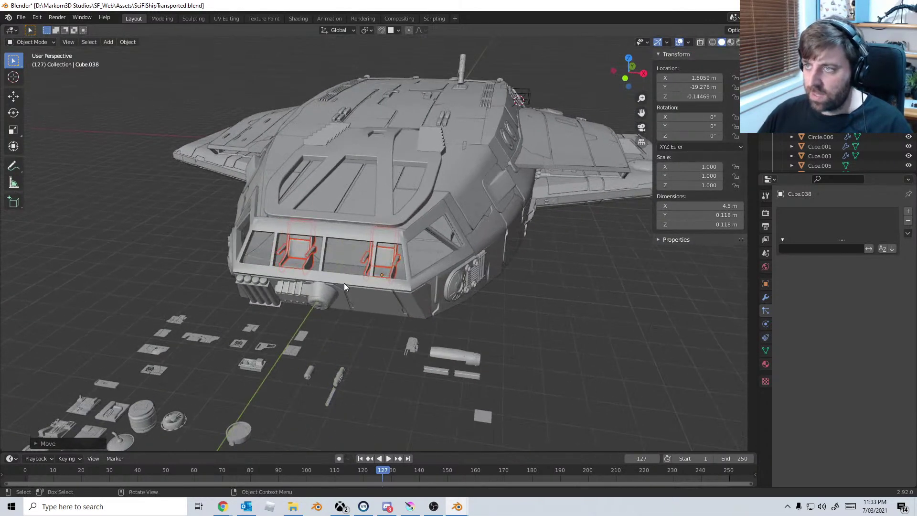
key("shift+s")
left_click(259, 319)
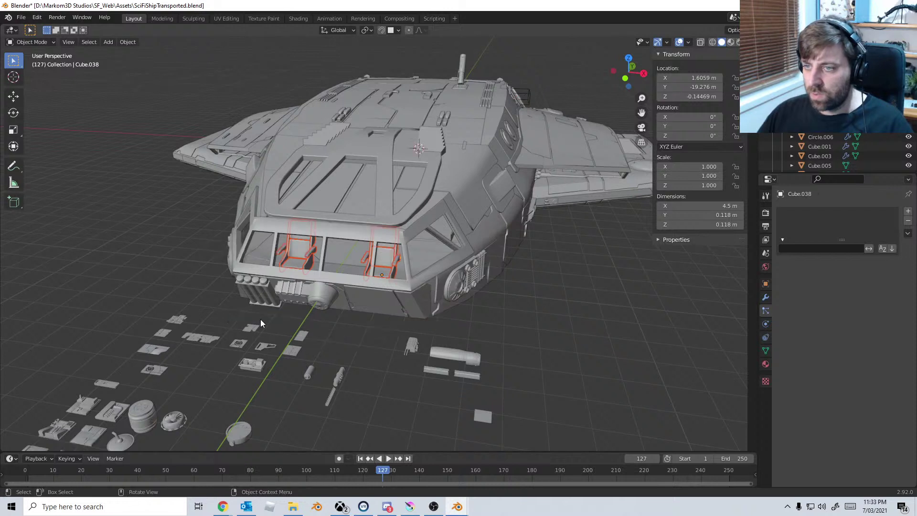
key("space")
key("space")
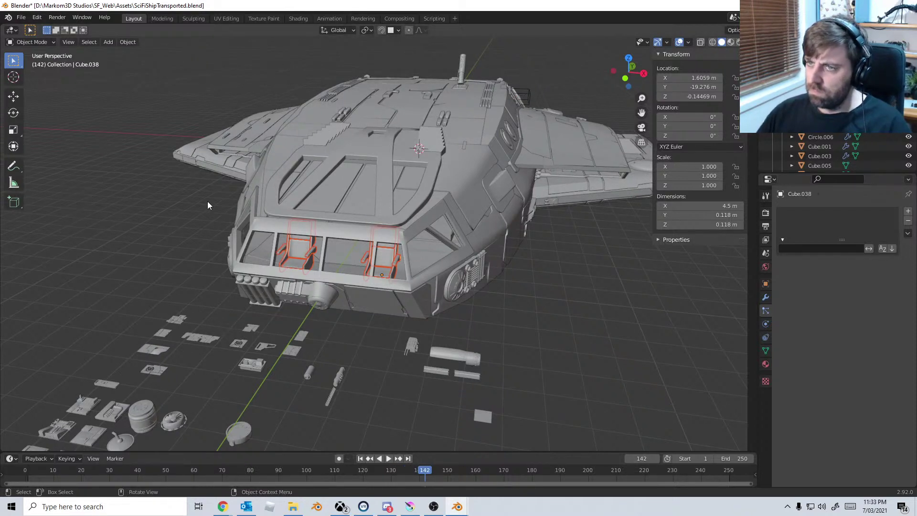
key("space")
key("space")
key("shift+space")
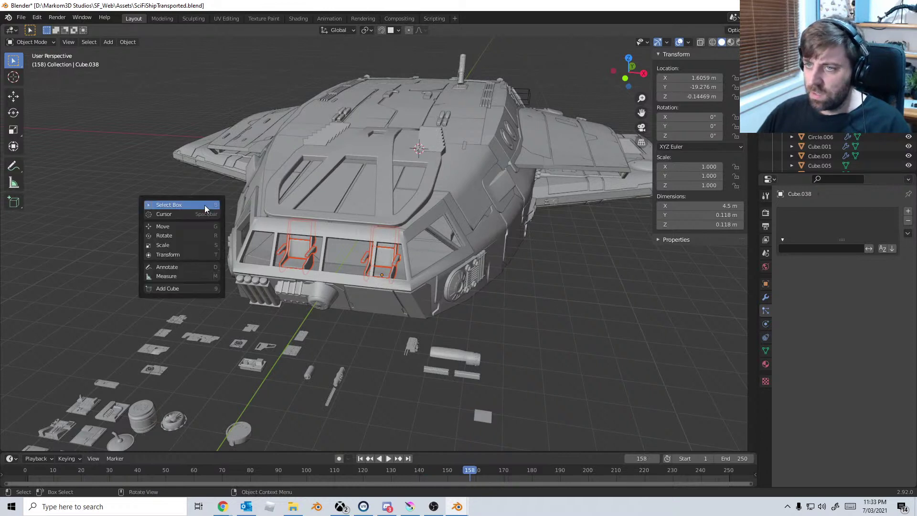
right_click(150, 158)
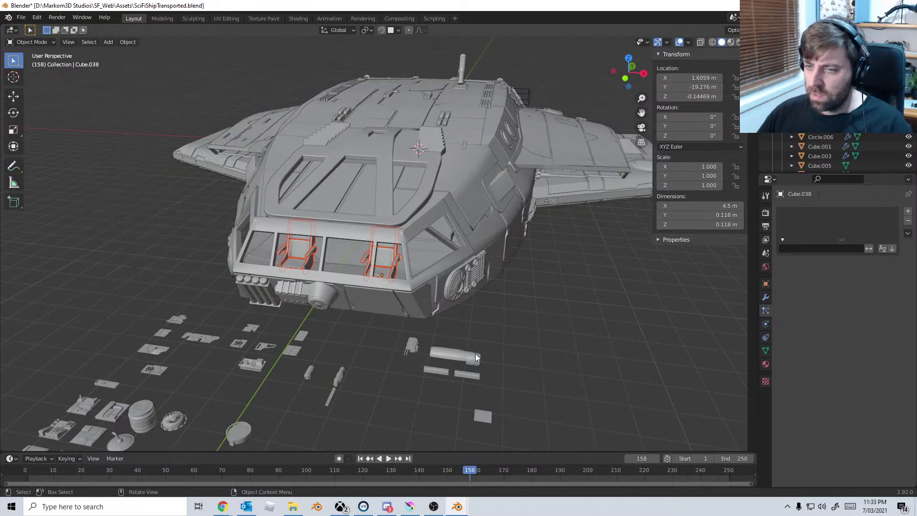
key("space")
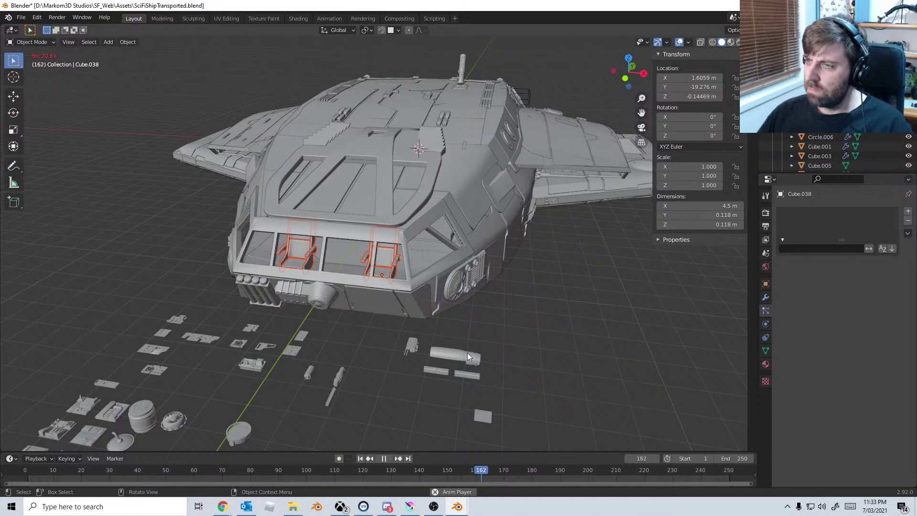
key("space")
mouse_move(449, 513)
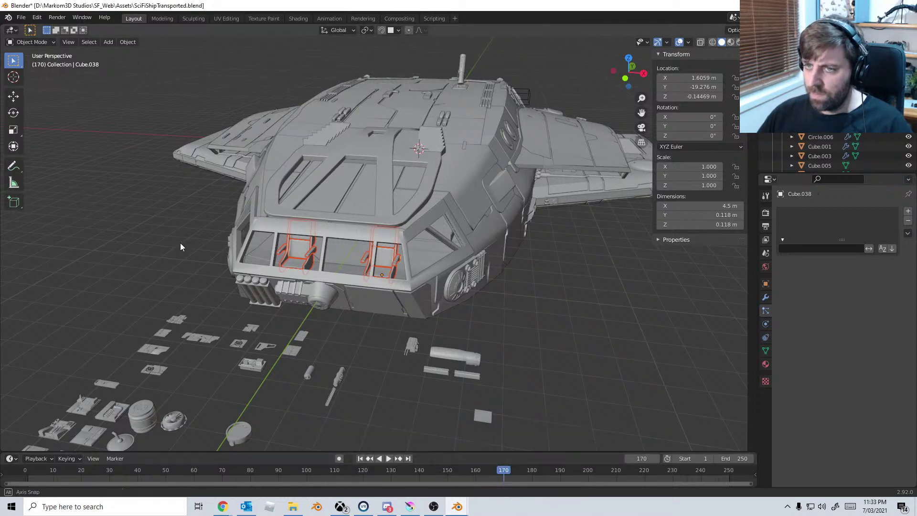
key("space")
key("space")
key("space")
key("space")
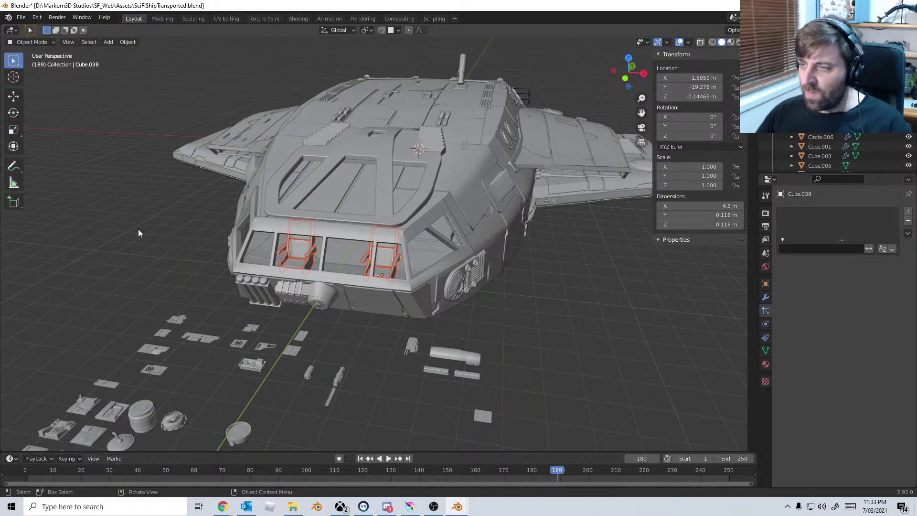
mouse_move(154, 234)
middle_mouse_down()
mouse_move(107, 245)
mouse_move(143, 230)
middle_mouse_up()
key("space")
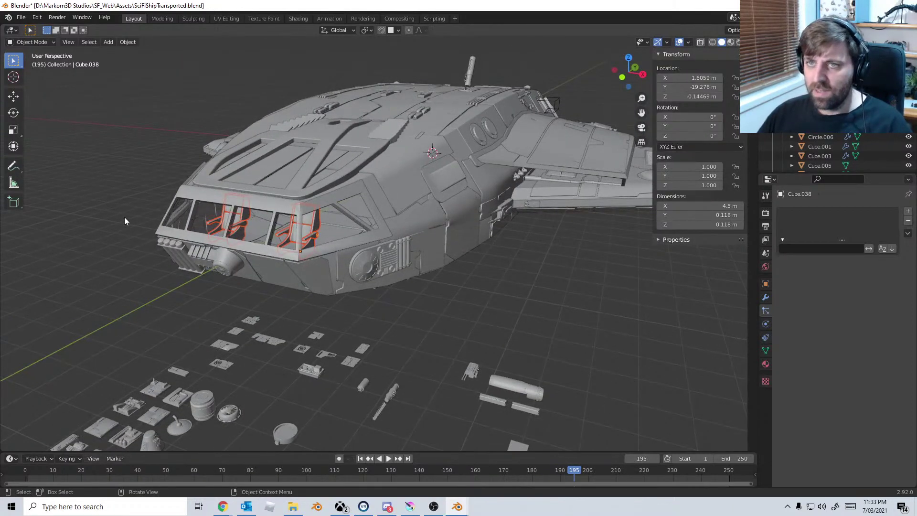
key("F3")
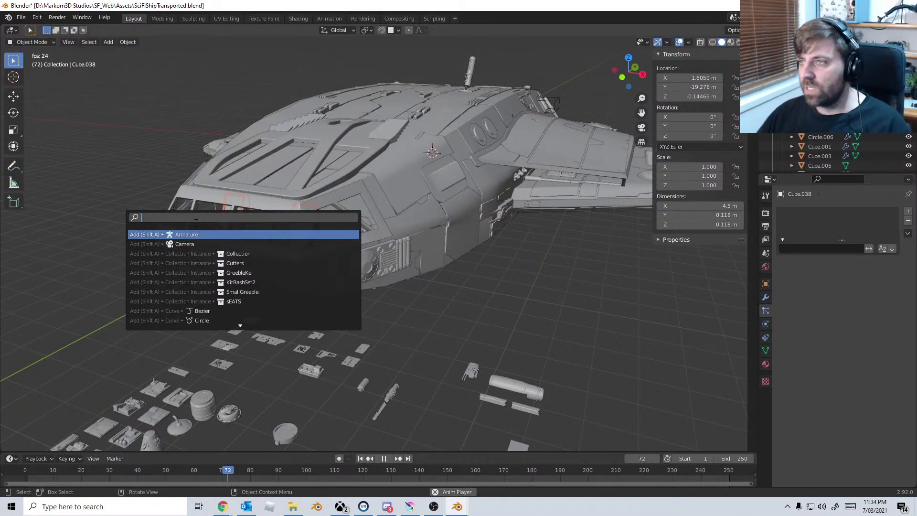
left_click(167, 202)
key("space")
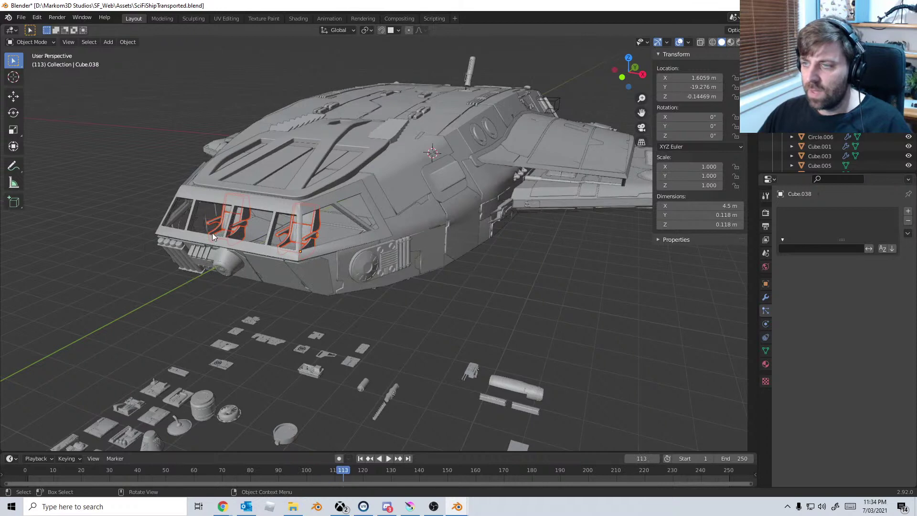
Step: Snap the 3D cursor to the selected cockpit seats
key("shift+s")
left_click(212, 289)
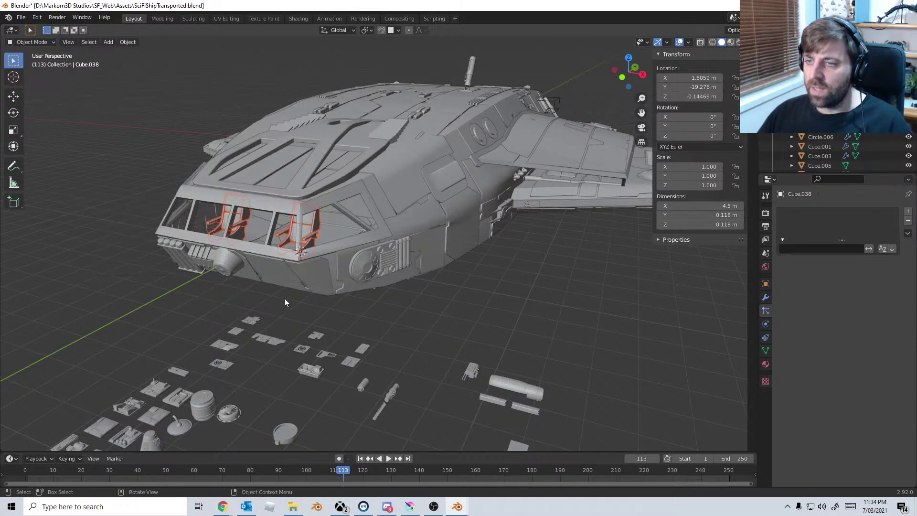
right_click(188, 235)
right_click(125, 168)
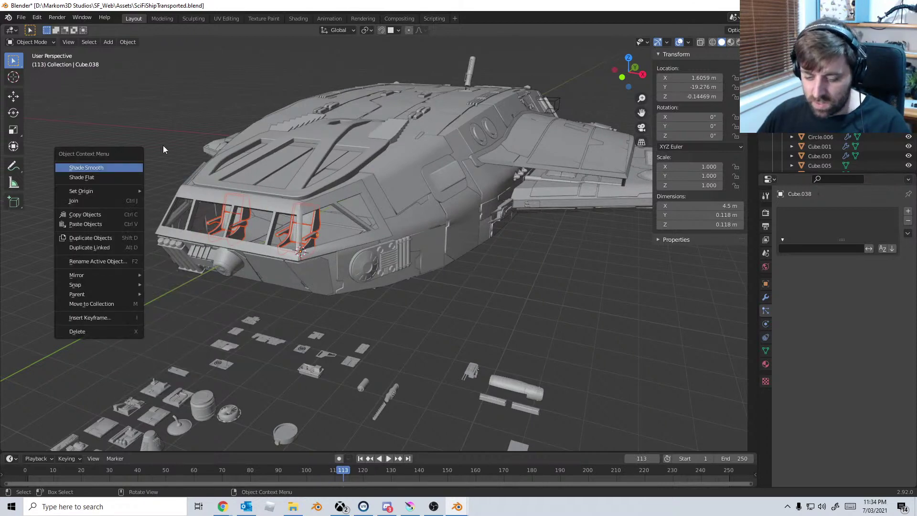
left_click(214, 100)
Step: Search the commands for "full" and run Toggle Window Fullscreen
key("F3")
type("full")
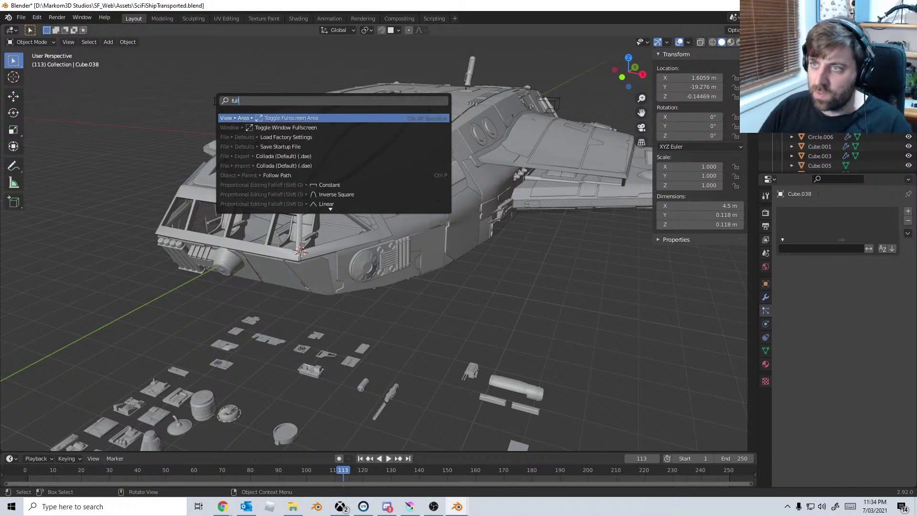
key("Down")
key("Return")
Step: Snap the 3D cursor to the world origin and add a mesh plane there
middle_click_drag(260, 178, 309, 194)
scroll(315, 196, "down", 2)
key("shift+d")
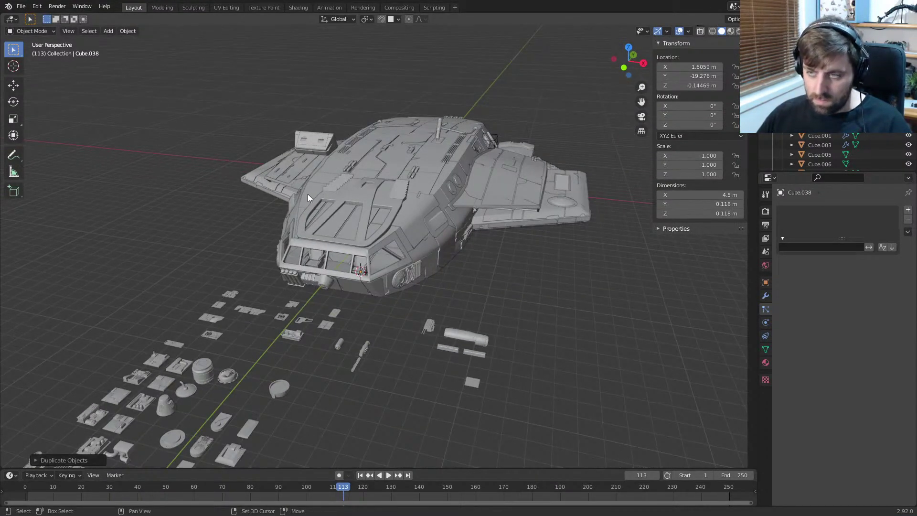
key("shift+s")
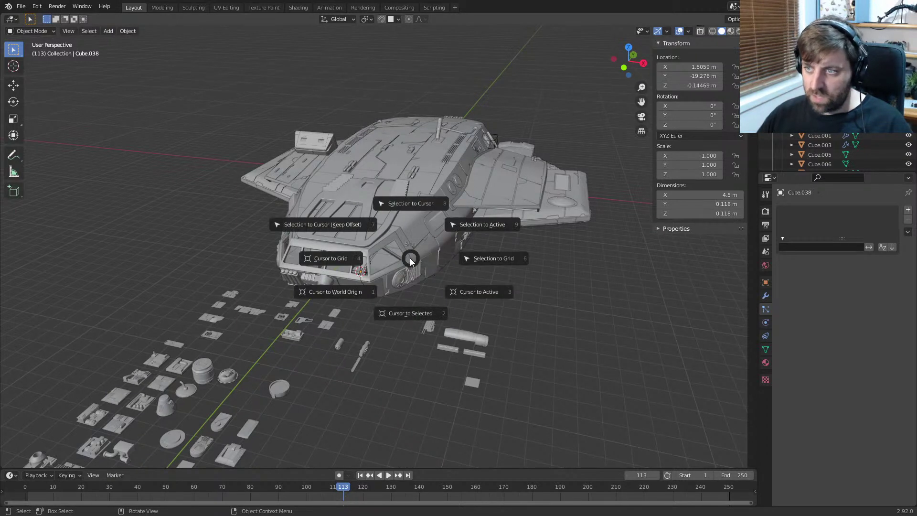
left_click(406, 314)
key("shift+a")
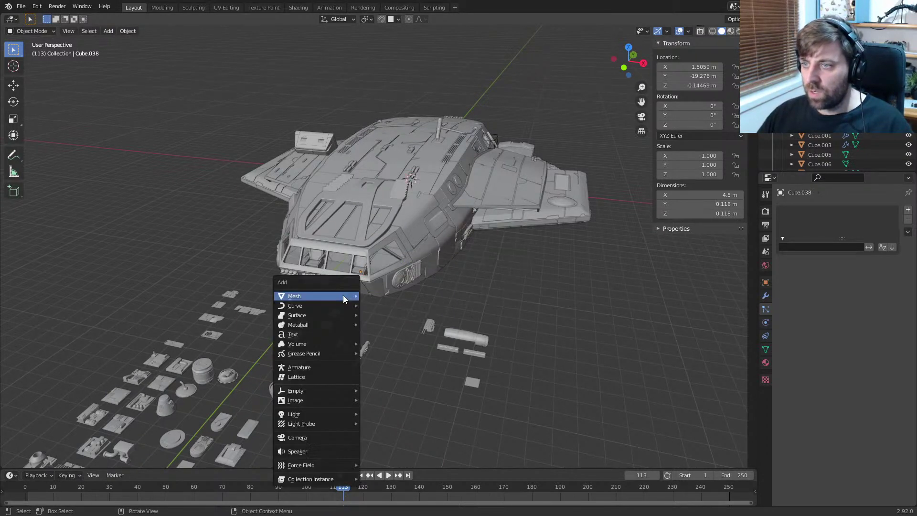
mouse_move(343, 295)
left_click(382, 298)
Step: Move the new plane's geometry along Y into the ship's nose, to about Y -20.4 m
middle_click_drag(406, 253, 377, 269)
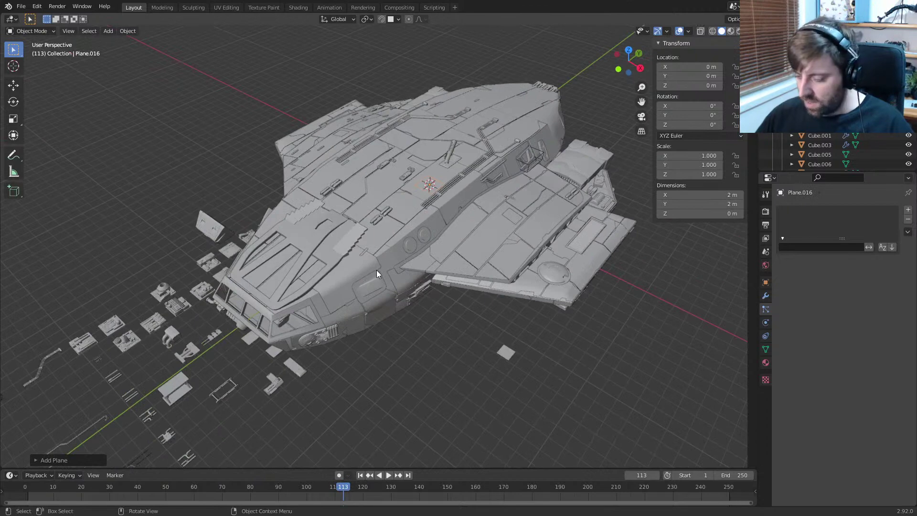
key("KP_7")
key("z")
left_click(300, 270)
scroll(397, 268, "down", 1)
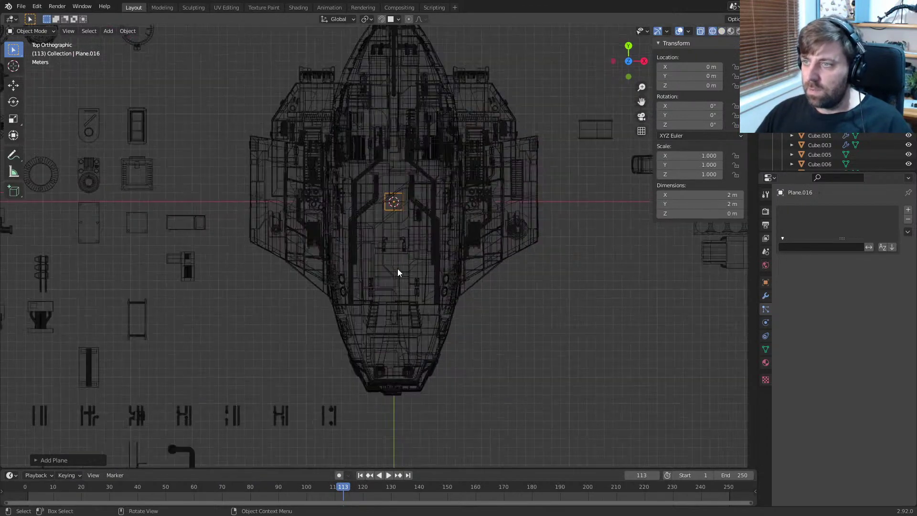
key("Tab")
key("g")
key("y")
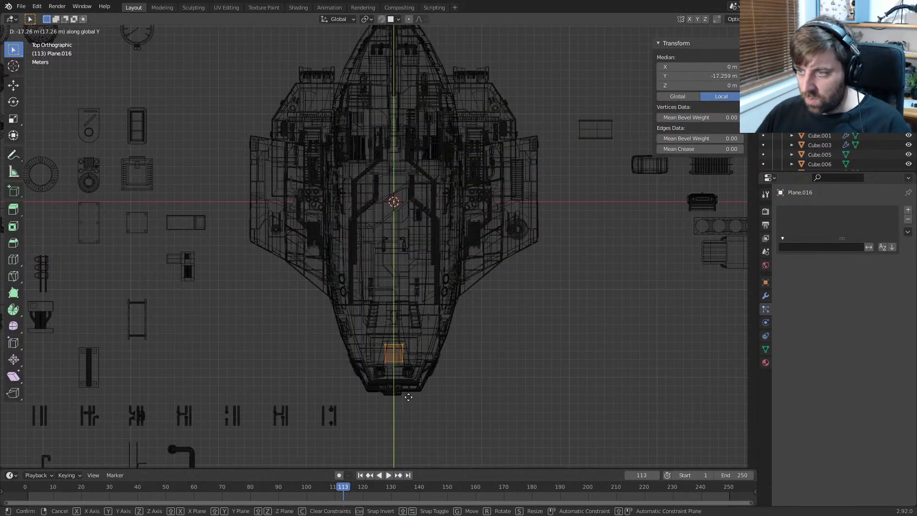
left_click(409, 417)
middle_click_drag(410, 417, 400, 280, "shift")
scroll(400, 281, "up", 6)
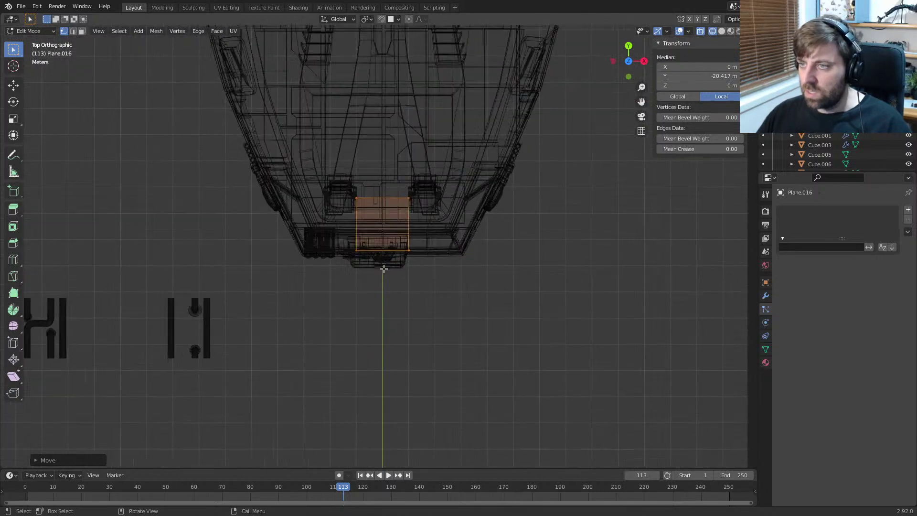
Step: Split the plane lengthwise with a centre loop cut and delete the vertices on its negative X side
key("ctrl+r")
left_click(389, 253)
left_click(341, 251)
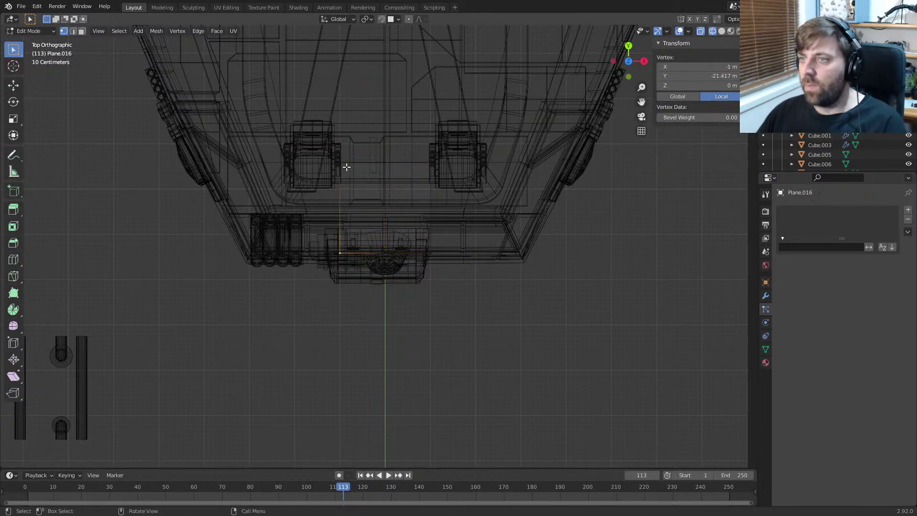
left_click(341, 162, "shift")
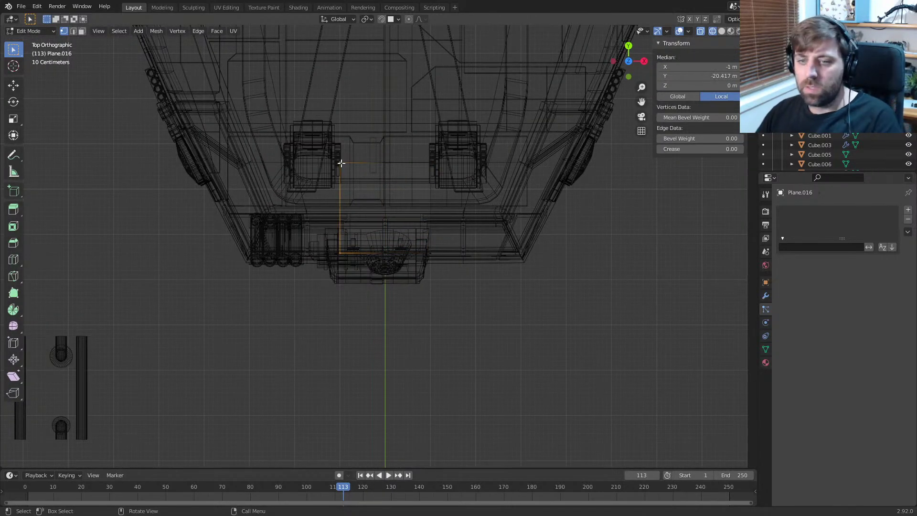
key("x")
left_click(341, 163)
key("a")
middle_click_drag(437, 173, 403, 160, "shift")
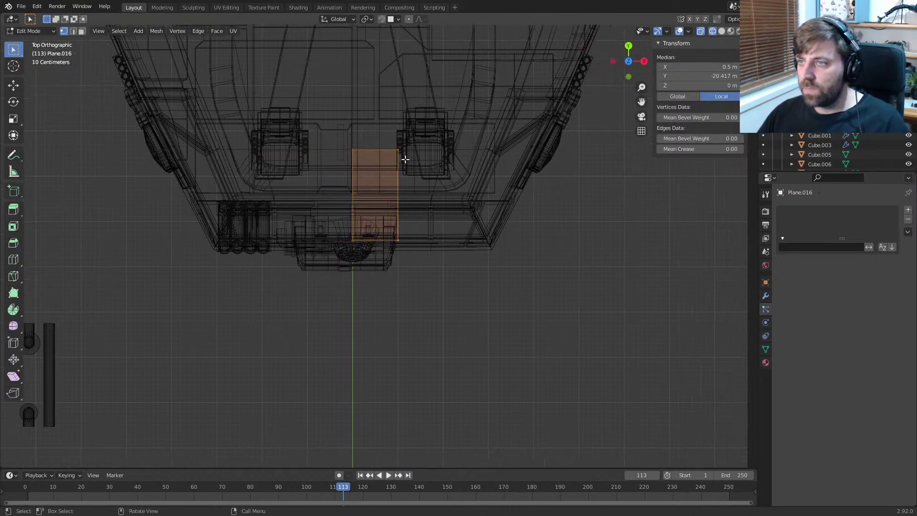
Step: Add a Mirror modifier on the X axis to the half plane
left_click(765, 296)
left_click(812, 209)
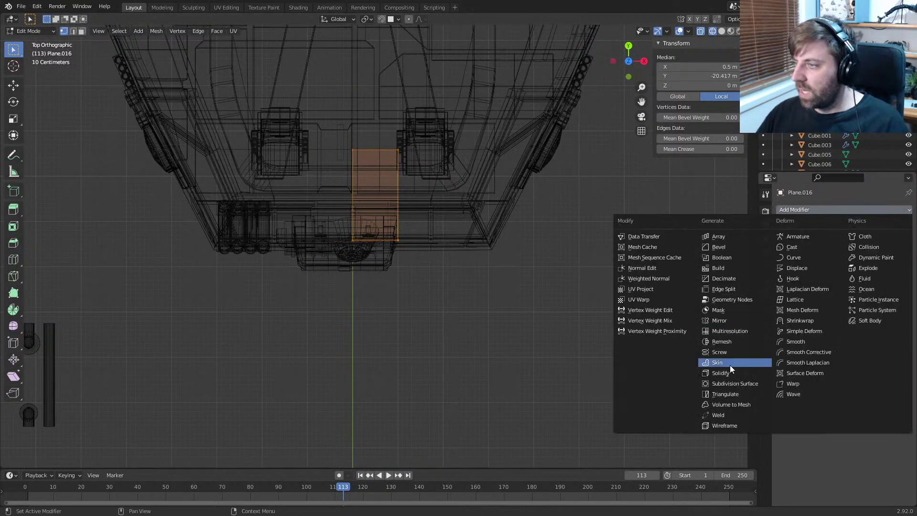
left_click(732, 320)
Step: Move the half plane's outer edge along X to about 3.0 m, level with the cockpit's front corner
left_click(387, 240)
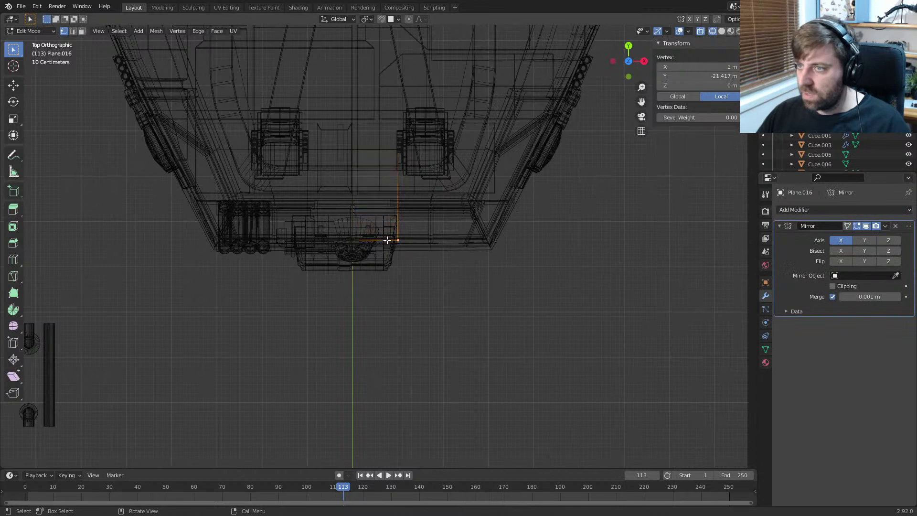
left_click(404, 145, "shift")
key("g")
key("x")
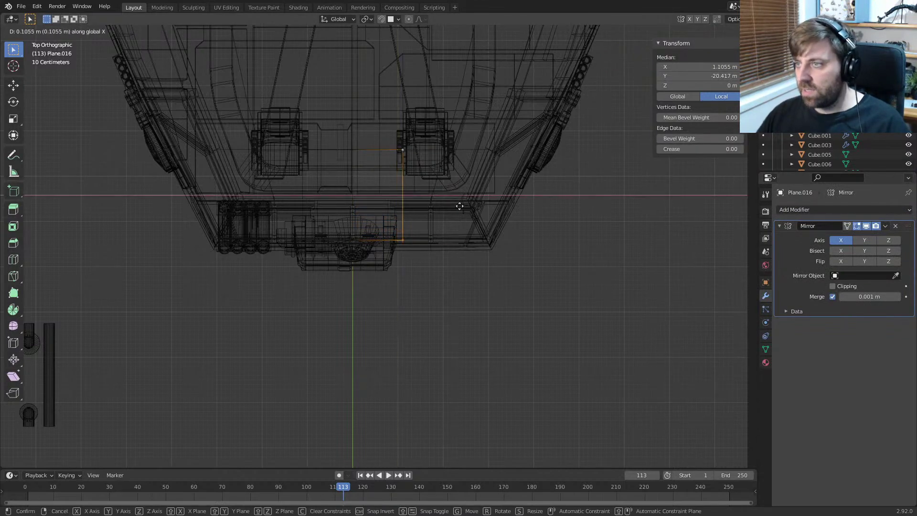
left_click(518, 212)
Step: Move the floor plane's rear edge back along Y to about -17.15 m, behind the seats
left_click(490, 157)
key("g")
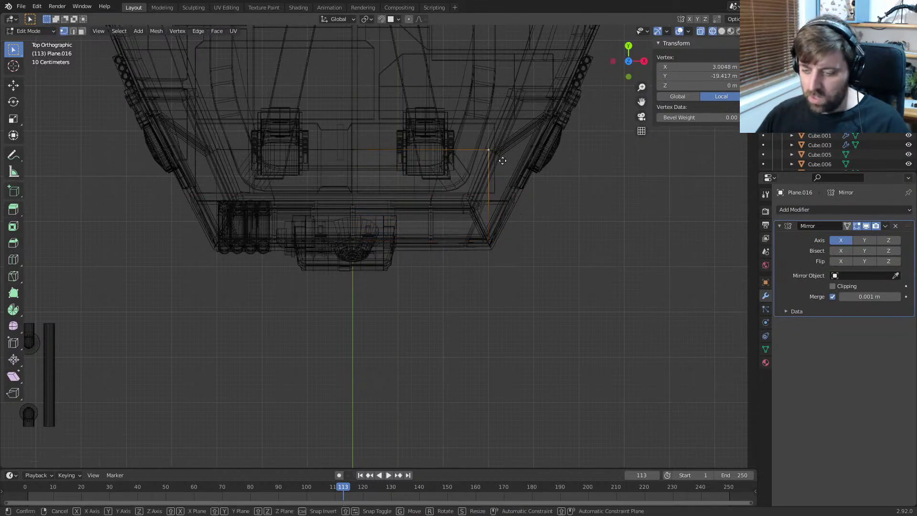
right_click(502, 161)
left_click(354, 150, "shift")
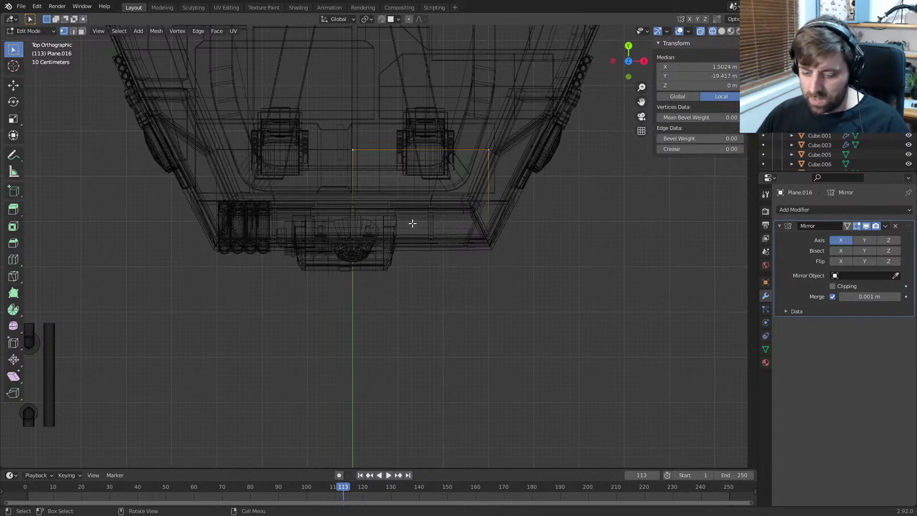
key("g")
key("y")
left_click(457, 116)
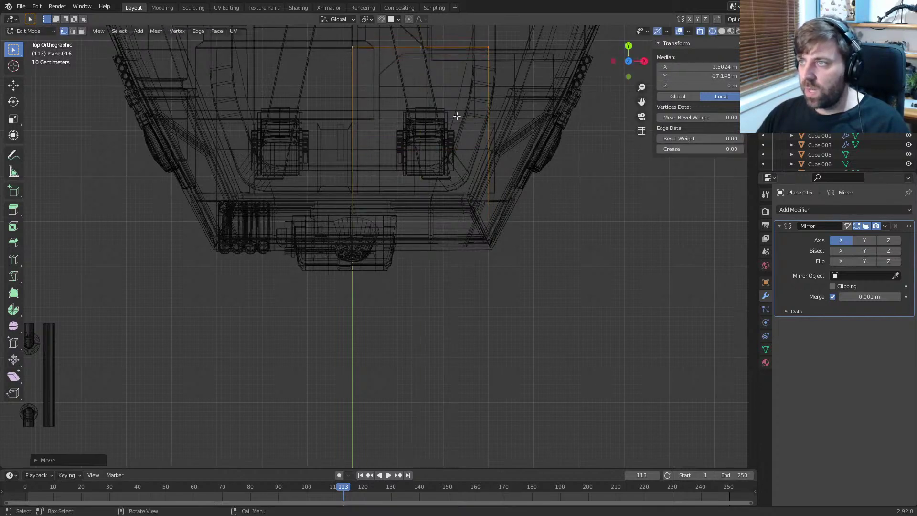
Step: Move the floor's rear outer vertex along X to about 5.1 m to follow the widening hull
middle_click_drag(457, 115, 391, 170, "shift")
left_click(434, 111)
key("g")
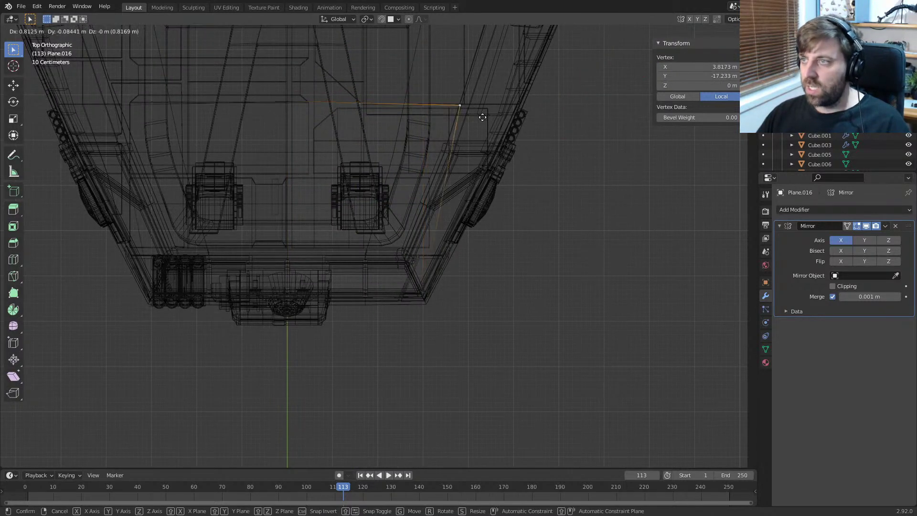
key("x")
left_click(522, 131)
Step: Pull the floor's front edge back inside the nose, to about Y -21.17 m
middle_click_drag(522, 130, 456, 82)
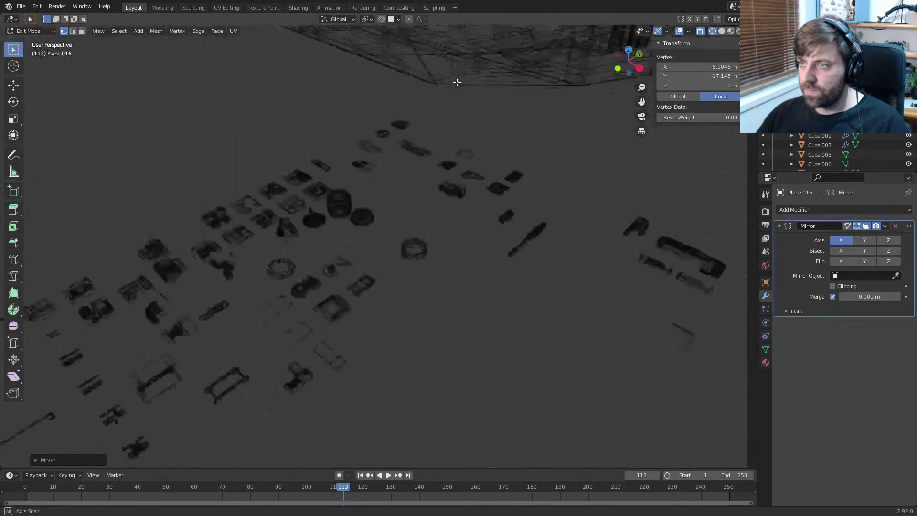
key("z")
left_click(530, 81)
mouse_move(530, 82)
middle_mouse_down("shift")
mouse_move(503, 253)
mouse_move(447, 246)
mouse_move(437, 266)
middle_mouse_up("shift")
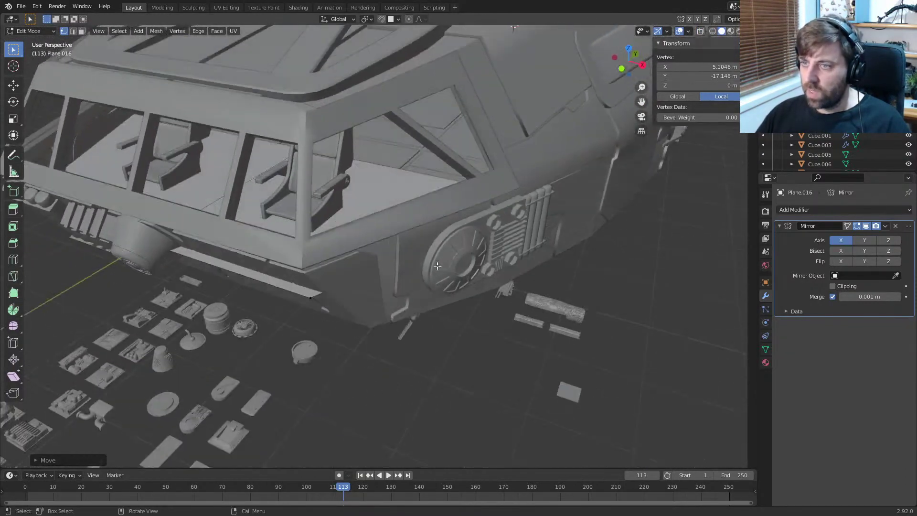
left_click(304, 297)
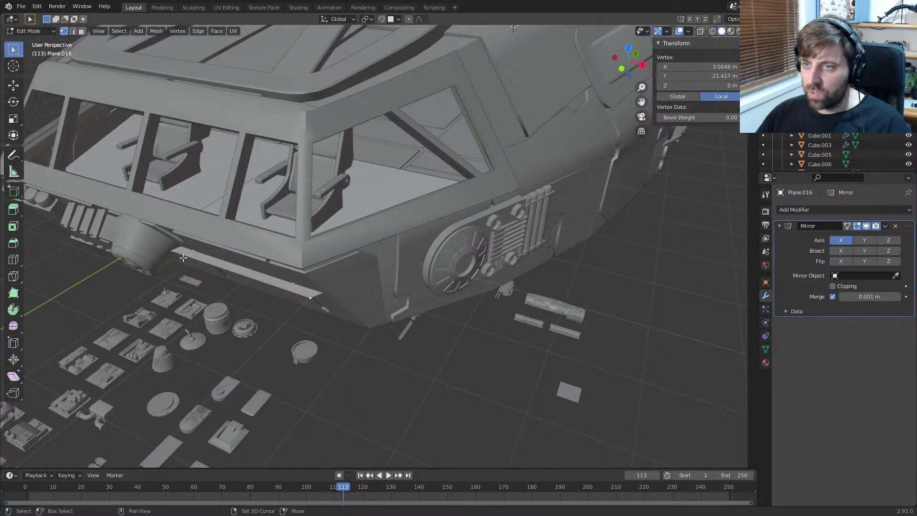
left_click(124, 245, "shift")
key("g")
key("y")
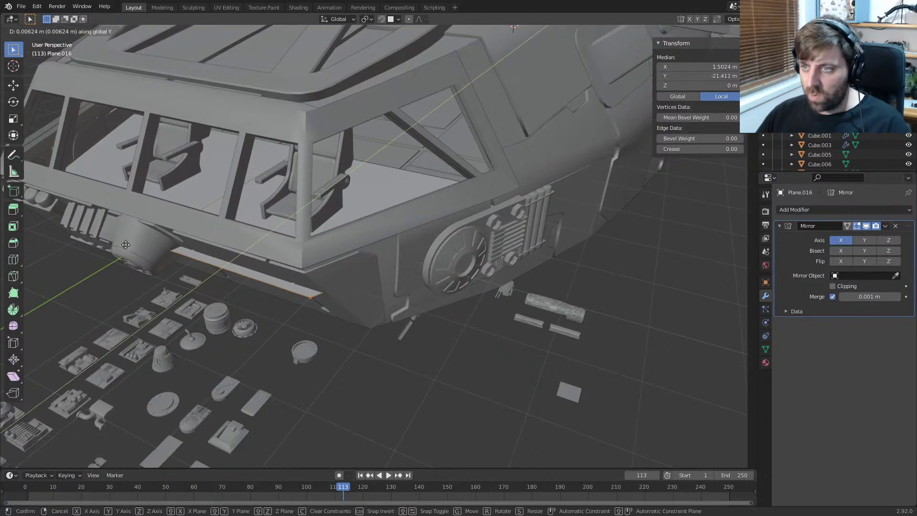
left_click(140, 243)
Step: Extrude the floor's rear edge upward about 2.59 m to form the cockpit's back wall
middle_click_drag(306, 196, 315, 189)
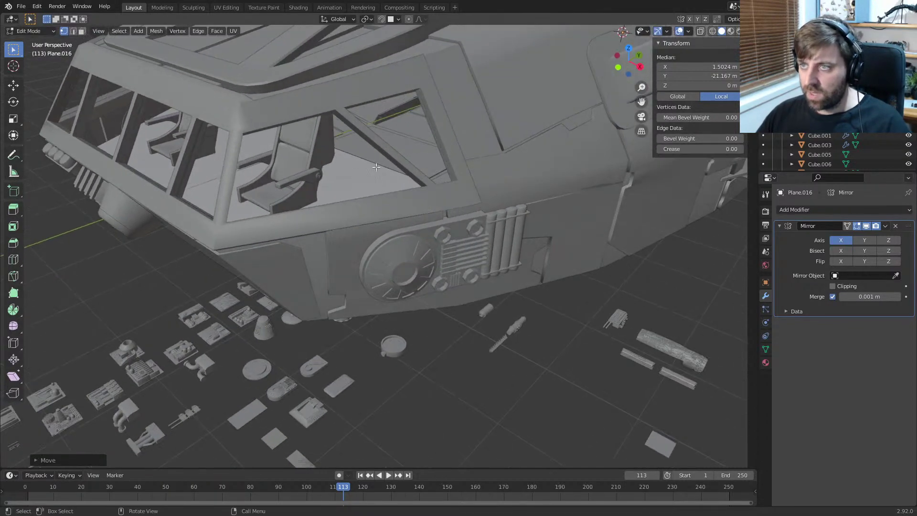
key("2")
left_click(372, 191)
scroll(378, 187, "down", 2)
mouse_move(394, 182)
middle_mouse_down()
mouse_move(399, 173)
mouse_move(399, 195)
middle_mouse_up()
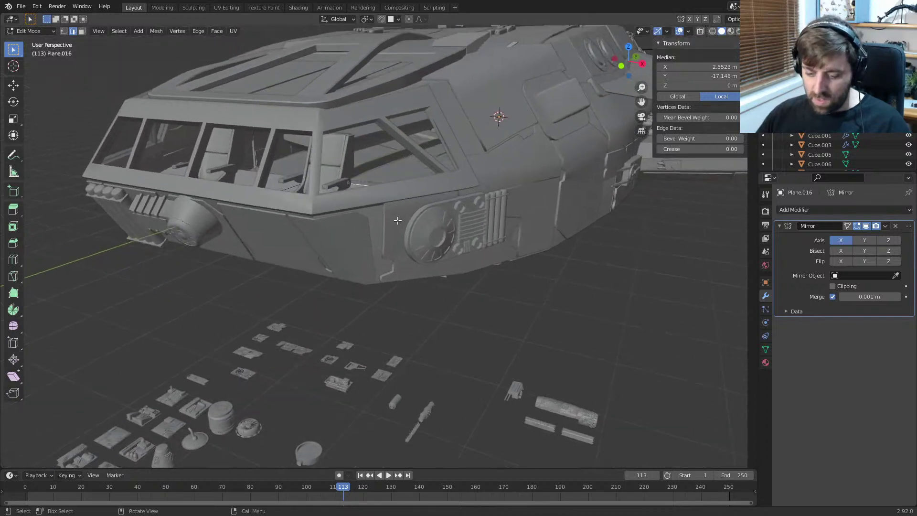
key("g")
key("z")
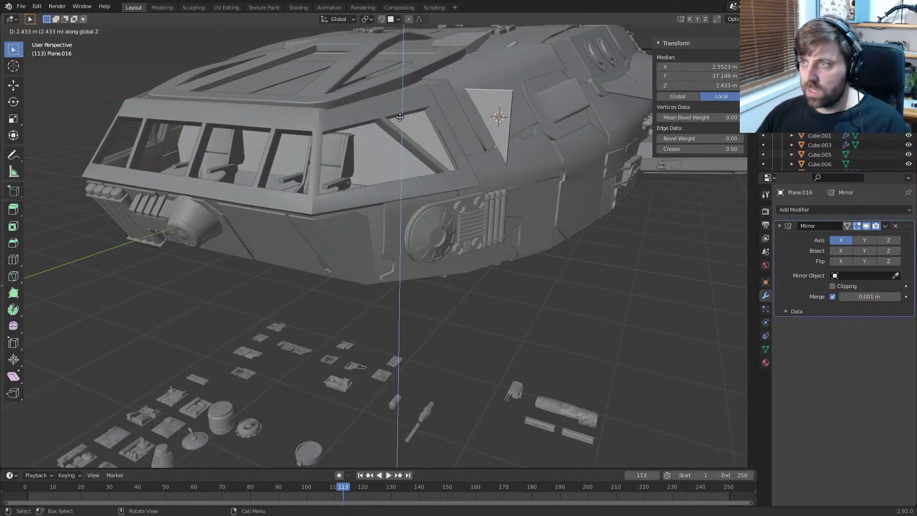
left_click(400, 106)
Step: Add a horizontal loop cut across the cockpit's back wall
key("grave")
left_click(509, 93)
key("1")
left_click(502, 102)
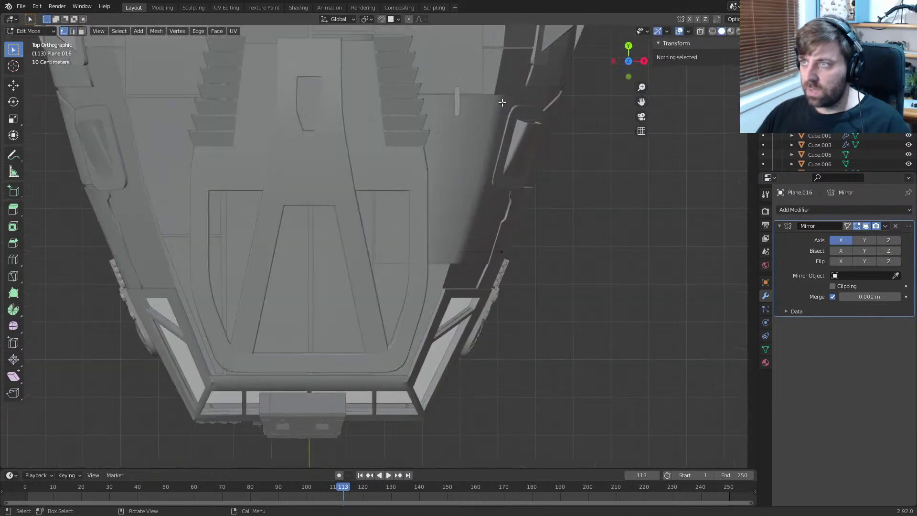
middle_click_drag(510, 273, 490, 233)
left_click(546, 184)
key("grave")
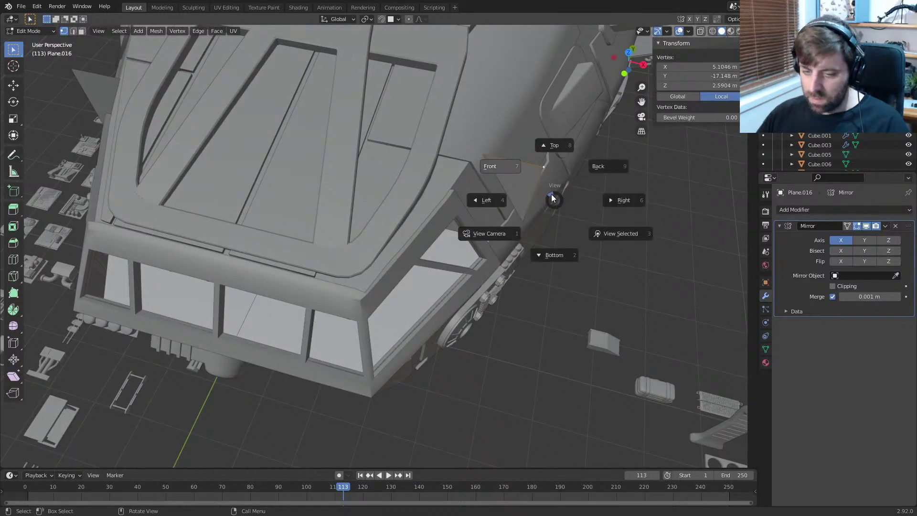
middle_click_drag(552, 198, 505, 165)
key("ctrl+r")
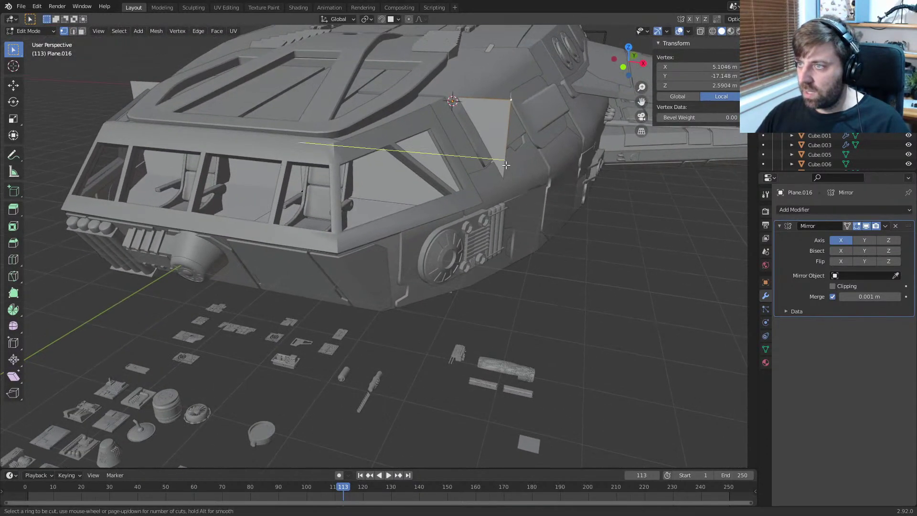
left_click(506, 164)
left_click(510, 187)
Step: Move the back wall's top outer vertex inward along X to about 3.79 m so it sits inside the hull
left_click(514, 98)
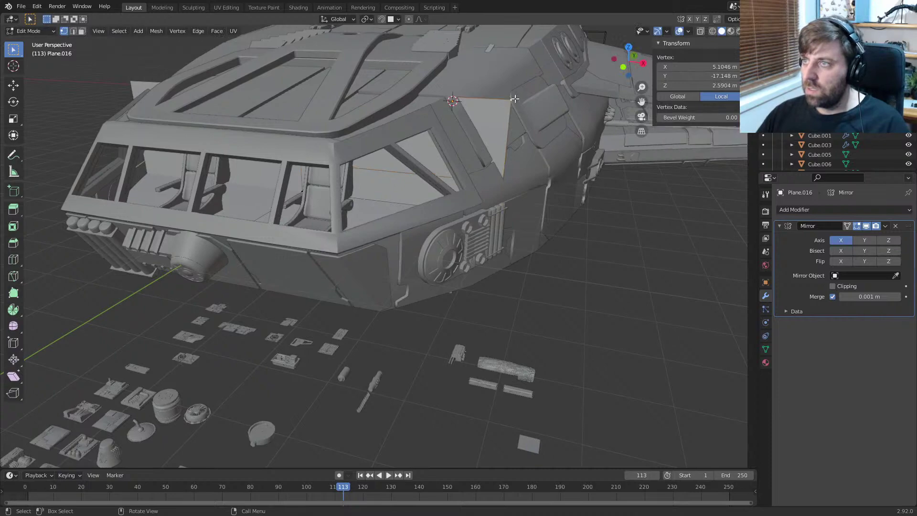
key("g")
key("x")
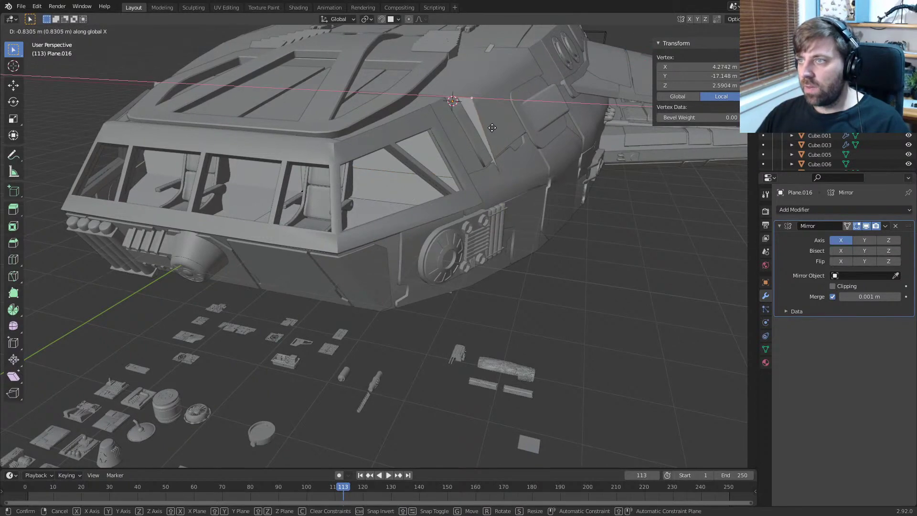
left_click(473, 125)
key("Tab")
middle_click_drag(472, 125, 475, 226)
scroll(508, 239, "up", 4)
key("Tab")
middle_click_drag(485, 157, 333, 223)
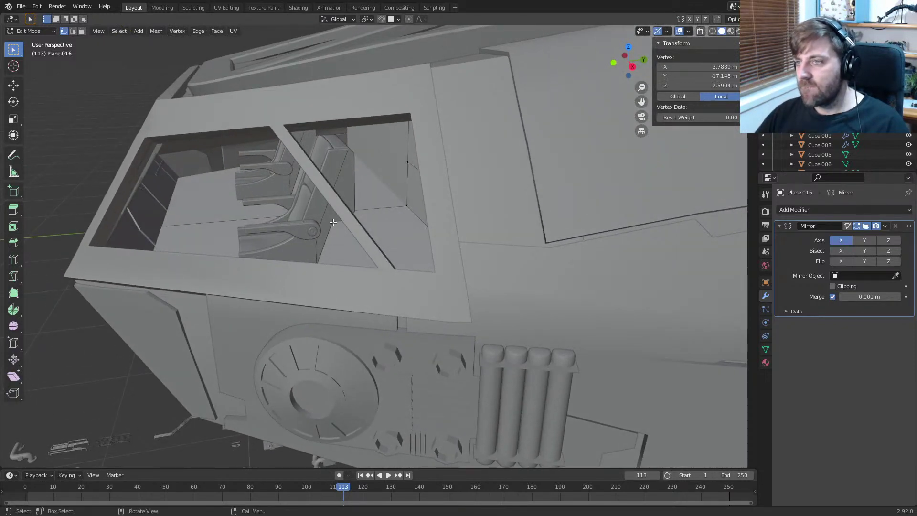
middle_click_drag(333, 222, 350, 256)
Step: Select both parts of the cockpit seats and lower them together in the side view
key("Tab")
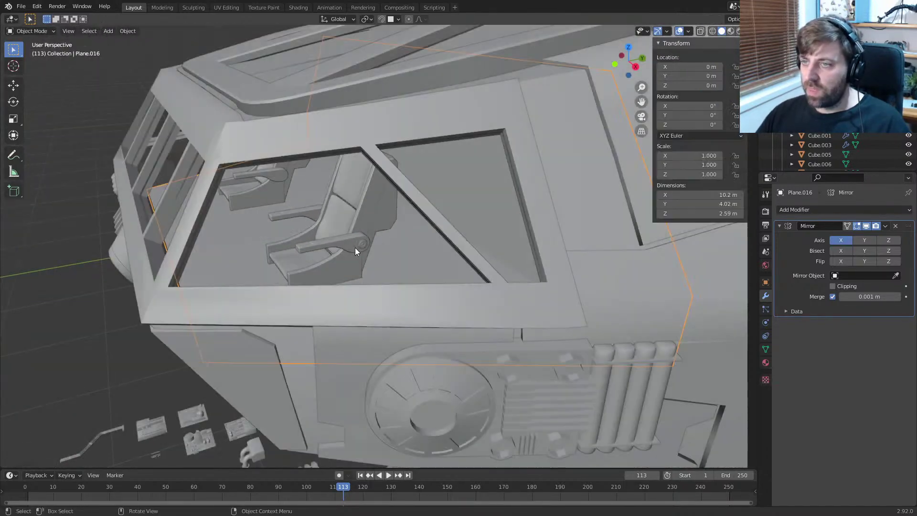
left_click(354, 257)
left_click(349, 212, "shift")
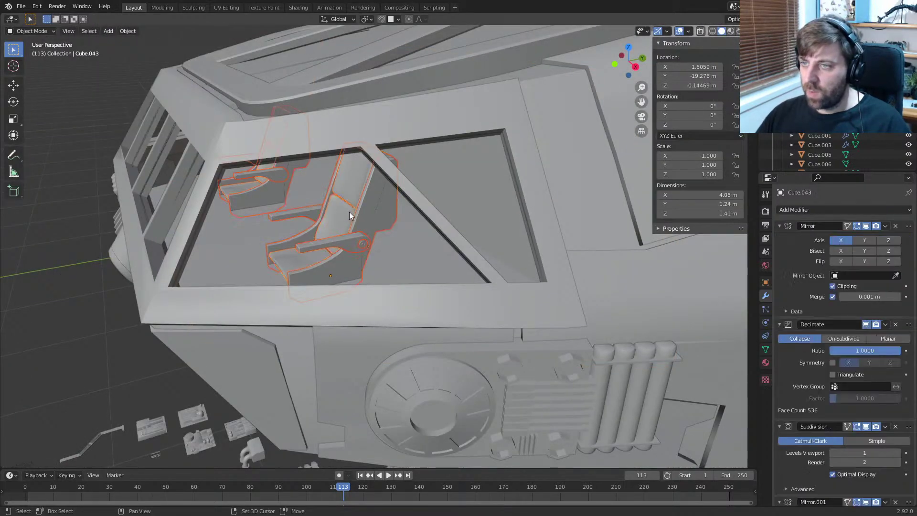
key("KP_3")
key("z")
left_click(302, 231)
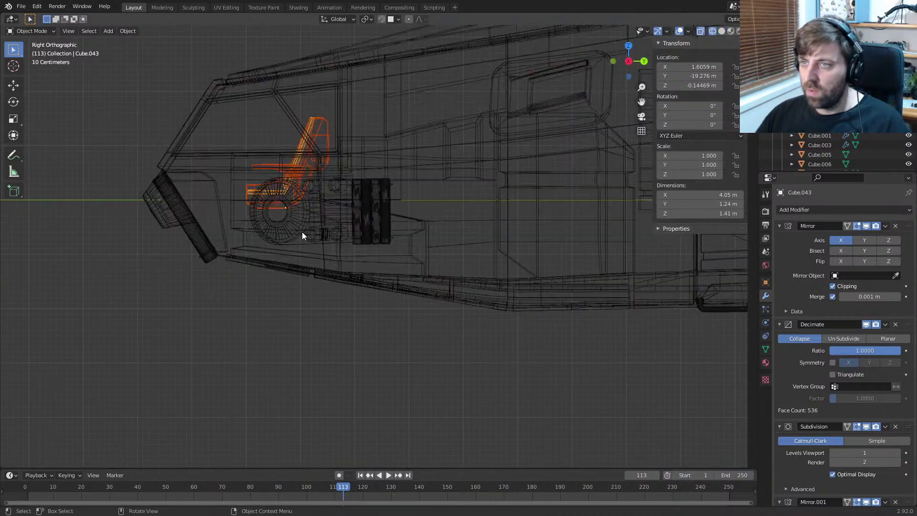
key("g")
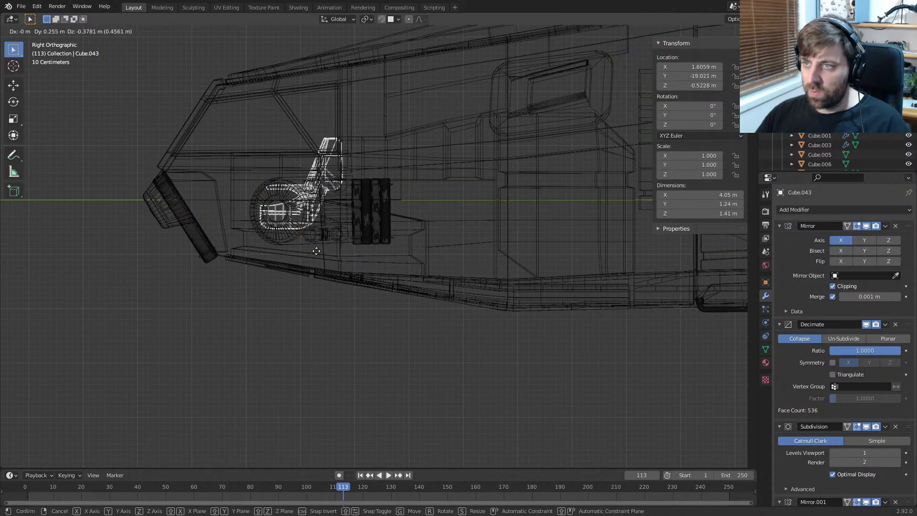
left_click(305, 253)
mouse_move(305, 253)
middle_mouse_down()
mouse_move(345, 265)
mouse_move(354, 214)
middle_mouse_up()
key("z")
left_click(413, 212)
middle_click_drag(414, 213, 467, 216)
Step: Lower the cockpit floor face along Z to about -0.64 m and show it in a wireframe side view
left_click(489, 178)
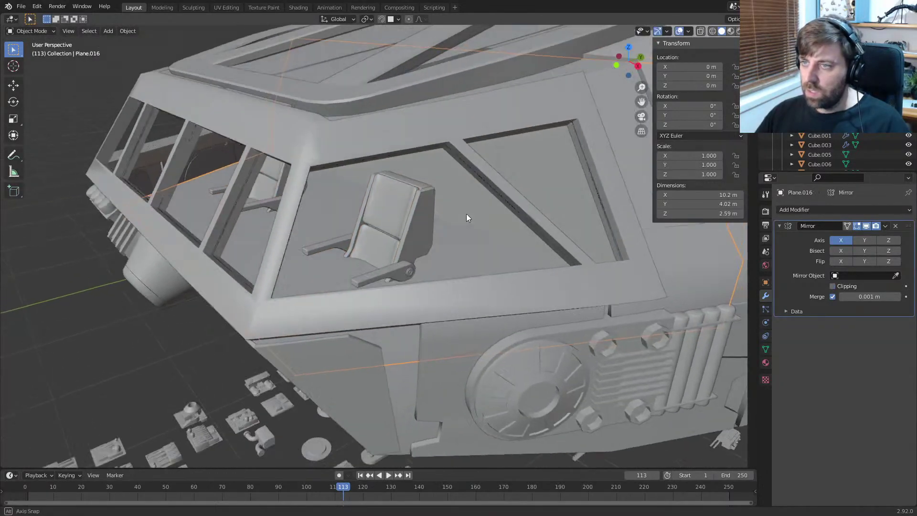
key("Tab")
key("3")
left_click(513, 248)
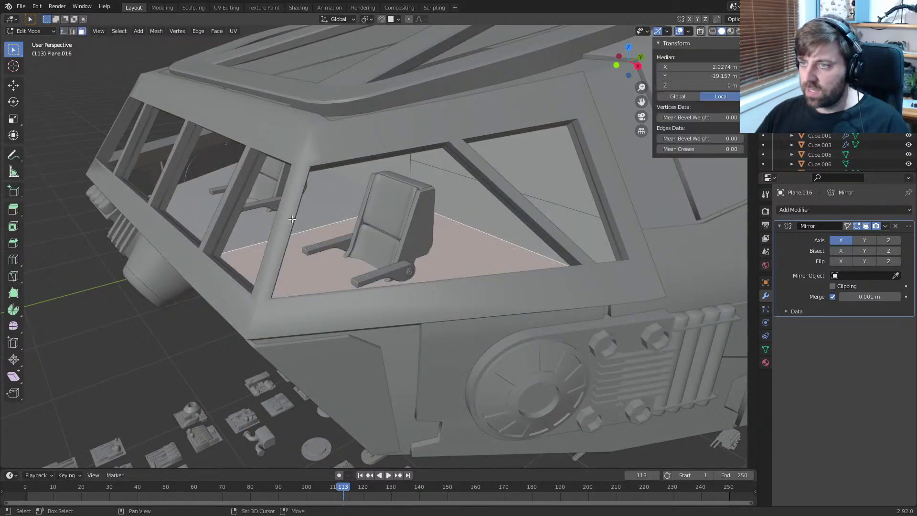
mouse_move(450, 291)
middle_mouse_down()
mouse_move(446, 268)
mouse_move(444, 274)
middle_mouse_up()
key("g")
key("z")
left_click(443, 328)
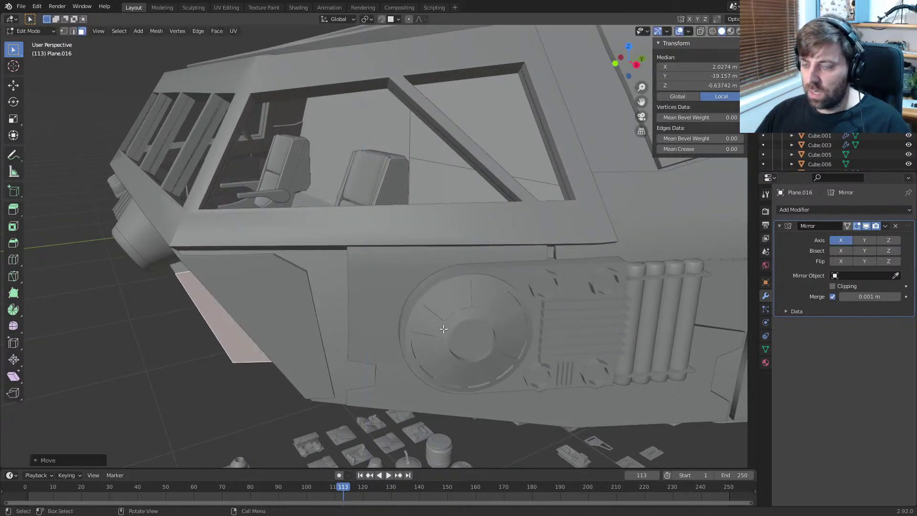
key("KP_3")
key("z")
left_click(365, 328)
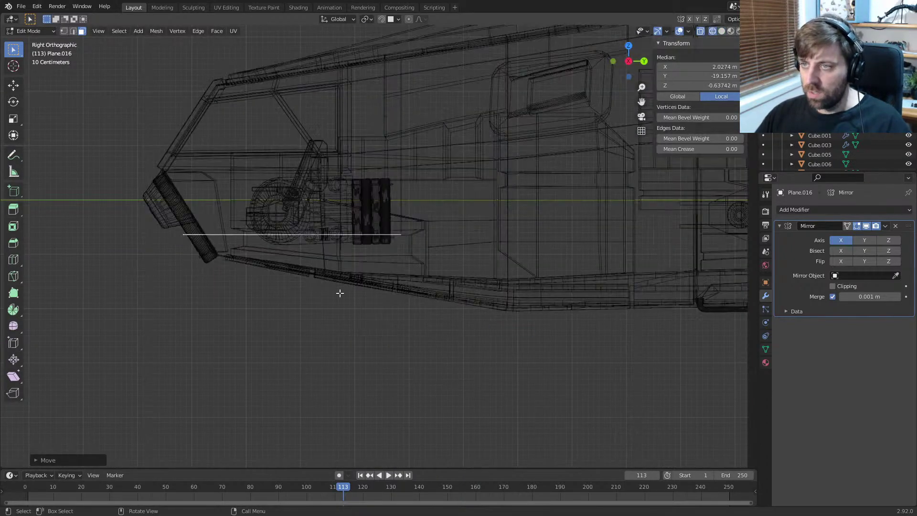
Step: Lower the cockpit floor face along Z to about -0.89 m, return to solid shading and select its front edge
key("g")
key("z")
left_click(307, 253)
middle_click_drag(307, 254, 242, 375)
left_click(242, 374)
key("z")
left_click(306, 367)
middle_click_drag(306, 368, 324, 366)
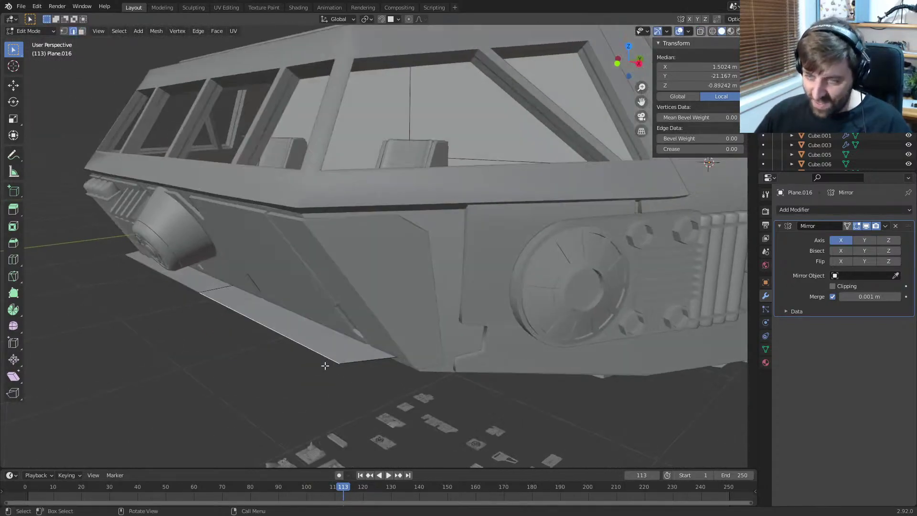
Step: Move the floor's front edge back along Y to about -20.59 m so it sits inside the hull
key("g")
key("y")
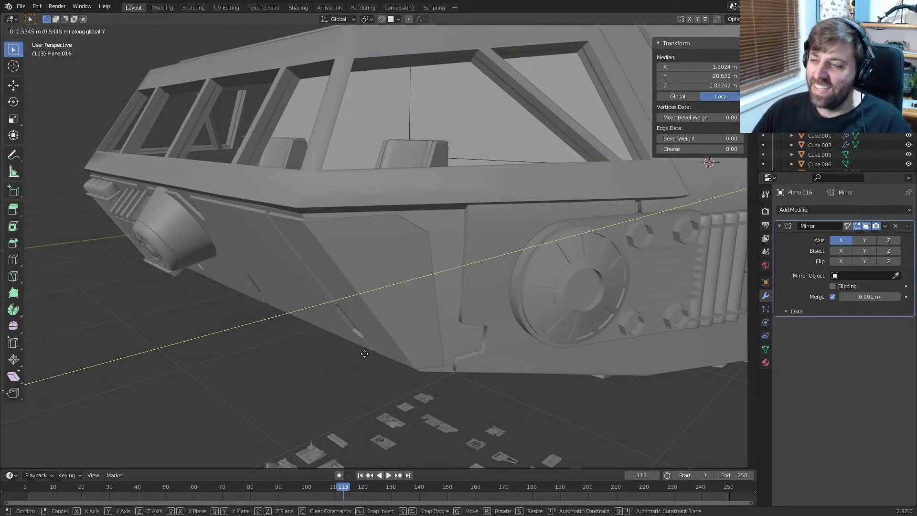
left_click(365, 350)
middle_click_drag(365, 350, 400, 343)
key("g")
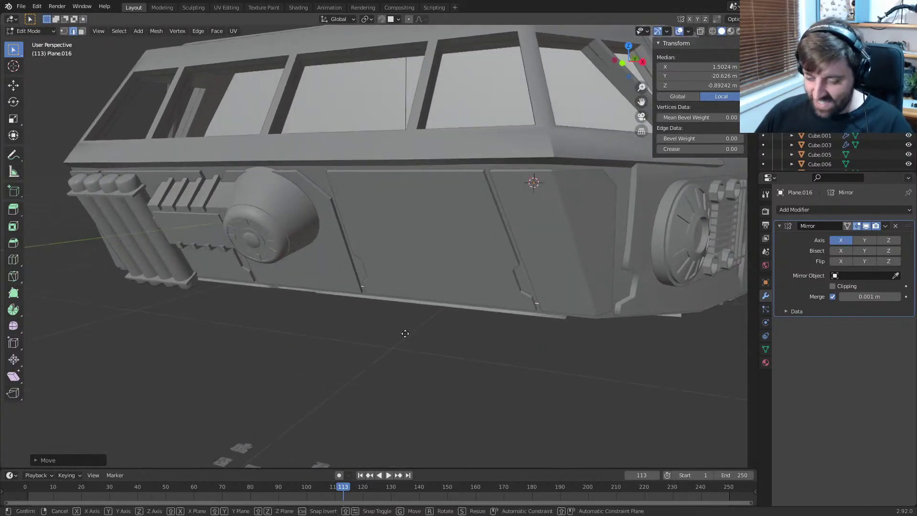
key("y")
left_click(410, 334)
middle_click_drag(445, 288, 415, 198)
key("Tab")
key("Tab")
Step: Add a vertical loop cut to the cockpit's back wall and straighten it by scaling to 0 along X
key("ctrl+r")
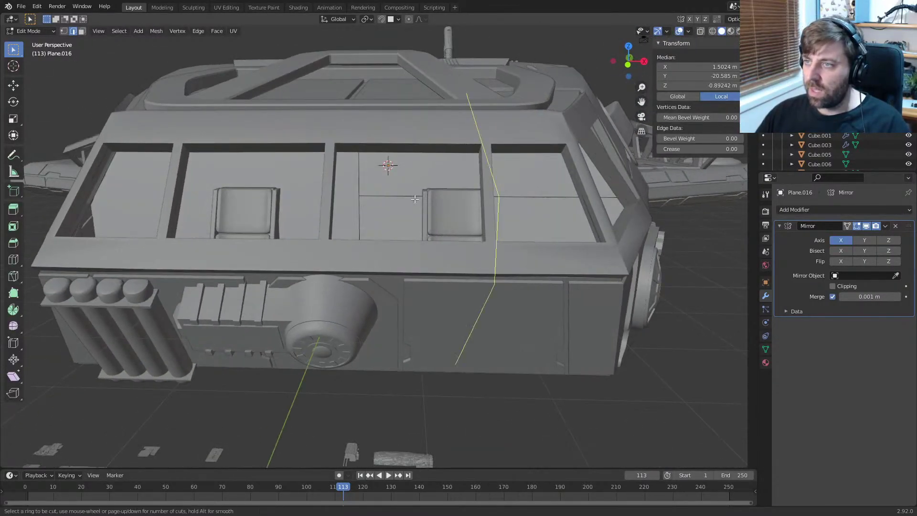
left_click(415, 199)
left_click(357, 200)
key("s")
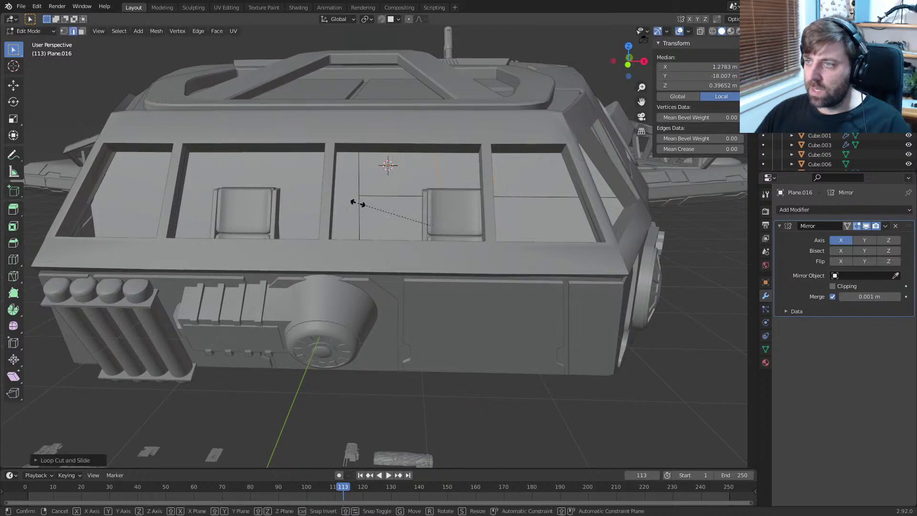
key("x")
key("0")
key("Return")
middle_click_drag(358, 202, 389, 155)
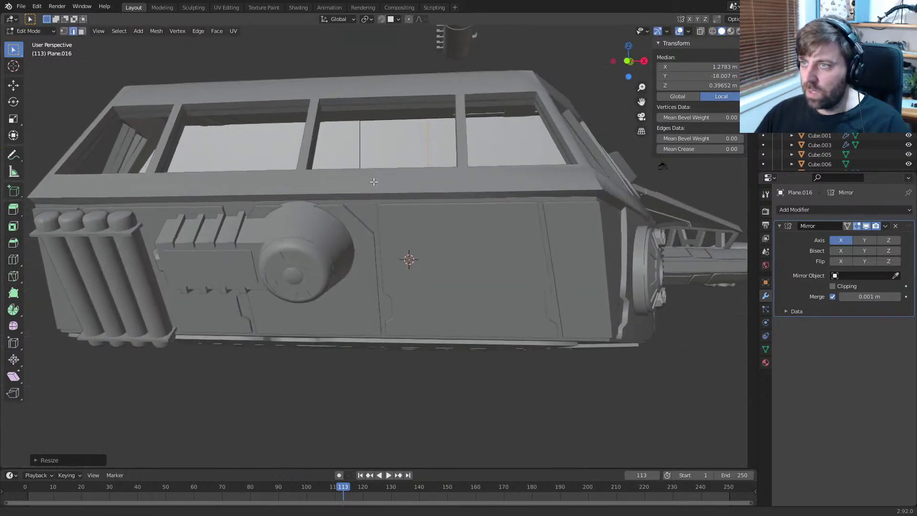
Step: Add a horizontal loop cut near the top of the back wall to mark the door height
key("ctrl+r")
left_click(365, 139)
left_click(369, 112)
middle_click_drag(369, 115, 388, 225)
key("3")
left_click(397, 181)
left_click(388, 225, "shift")
mouse_move(414, 186)
middle_mouse_down("shift")
mouse_move(434, 138)
mouse_move(428, 191)
middle_mouse_up("shift")
scroll(434, 137, "up", 1)
key("2")
Step: Add a second vertical and a second horizontal loop cut close to the existing ones to outline a door frame
key("ctrl+r")
left_click(423, 115)
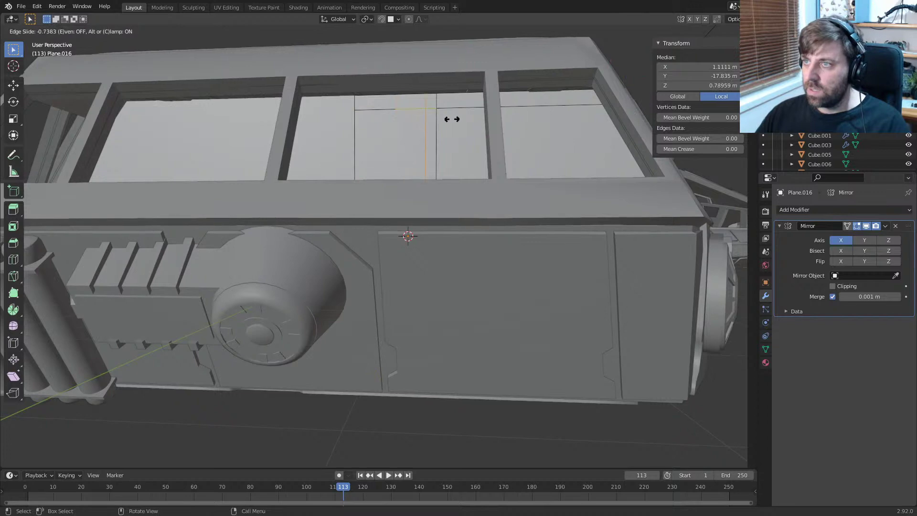
left_click(451, 119)
key("ctrl+r")
left_click(425, 144)
left_click(426, 82)
Step: Select the narrow door-frame faces on the back wall, extrude them and leave mesh editing
key("3")
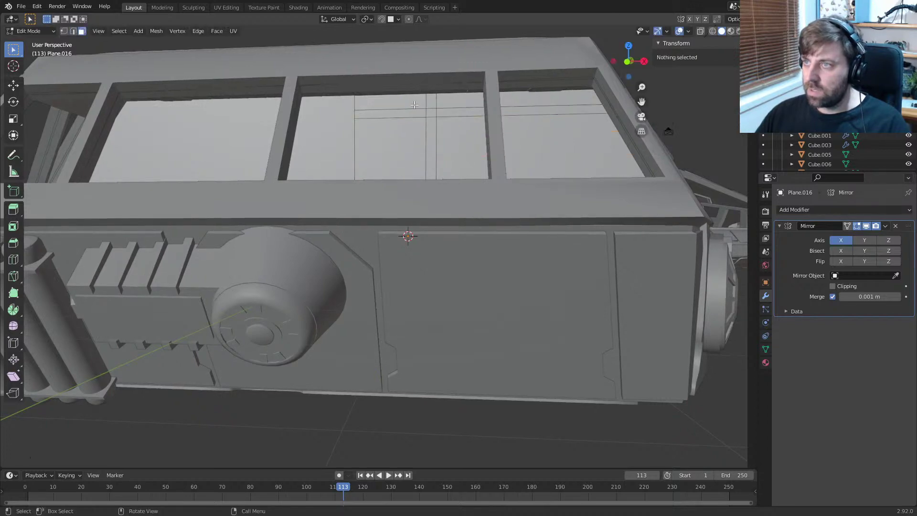
left_click(423, 113)
left_click(423, 114, "shift")
left_click(430, 113, "shift")
left_click(422, 114, "shift")
left_click(431, 143, "shift")
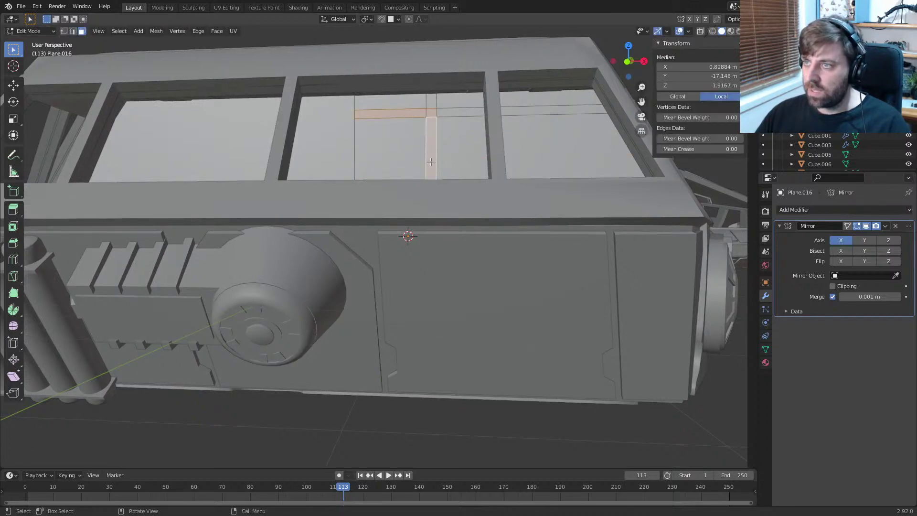
middle_click_drag(431, 145, 446, 165)
left_click(428, 214, "shift")
middle_click_drag(441, 211, 415, 243)
key("e")
left_click(409, 229)
scroll(409, 230, "down", 4)
key("Tab")
Step: Add an area light in the cockpit and position it at about X 1.62 m and Z 2.18 m
key("shift+a")
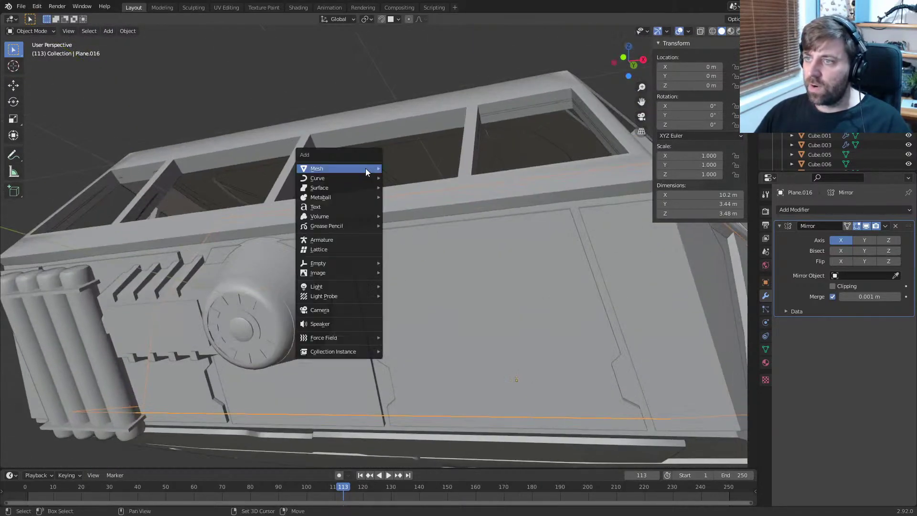
mouse_move(345, 286)
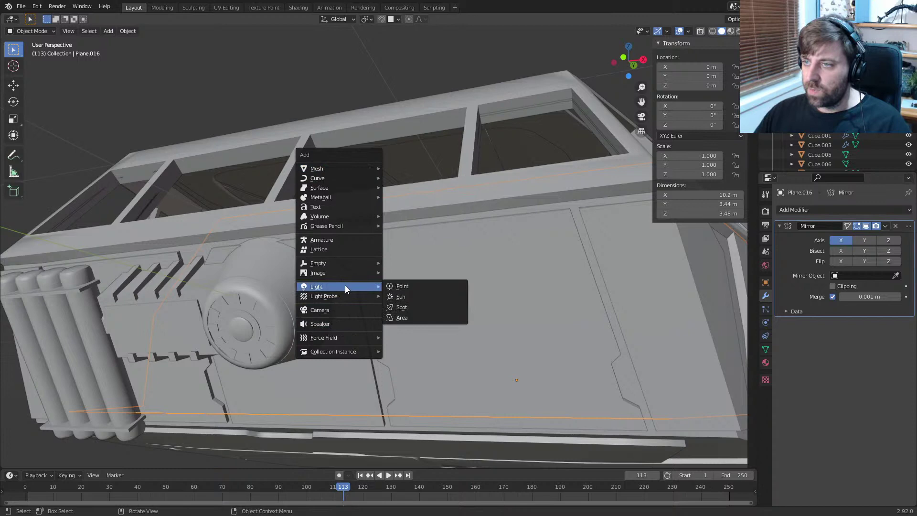
left_click(407, 316)
middle_click_drag(391, 251, 420, 245)
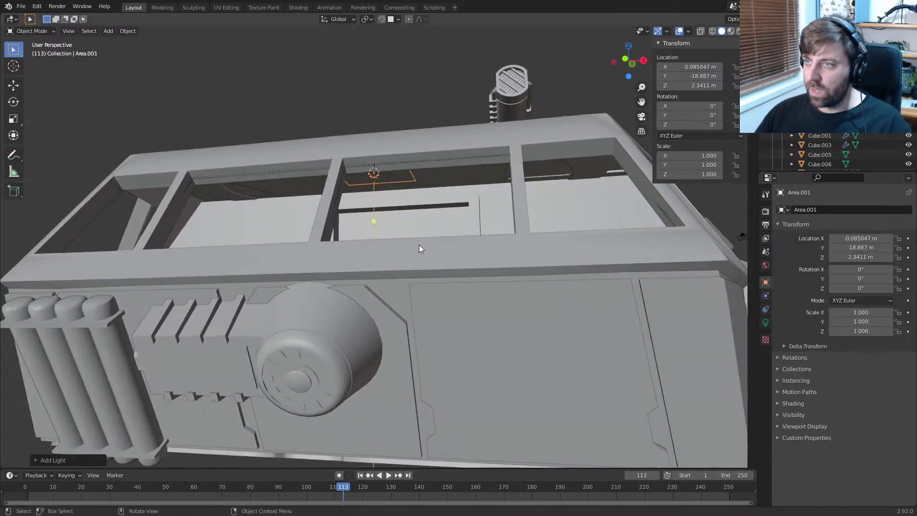
key("g")
key("x")
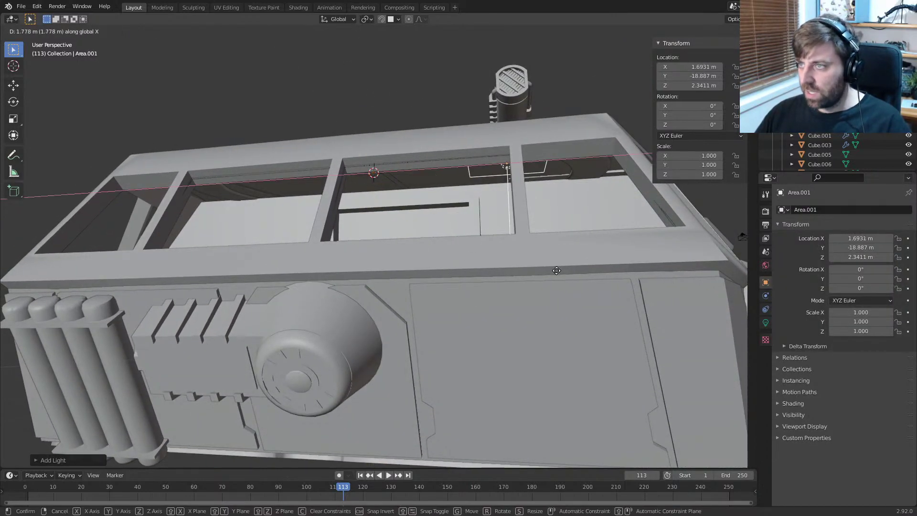
left_click(547, 270)
key("g")
key("z")
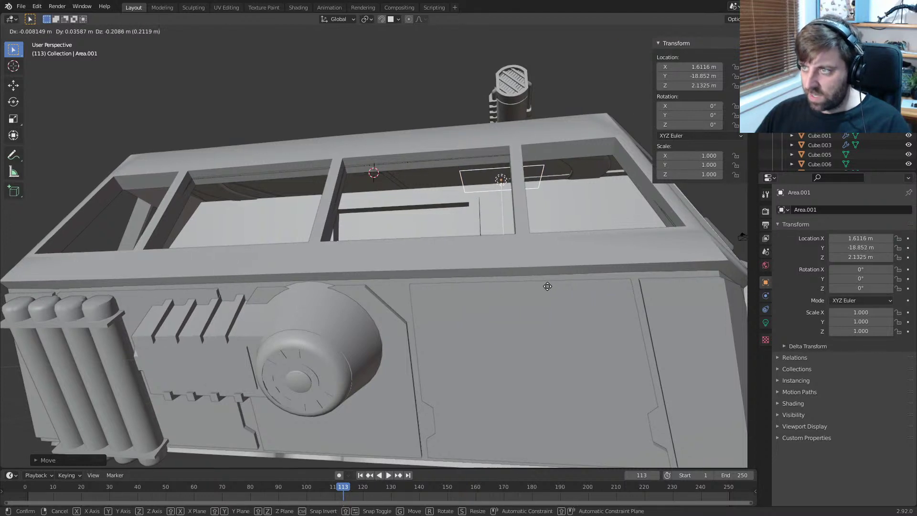
left_click(551, 285)
Step: Set the area light's power to 30 W and duplicate it along X to about -1.72 m
left_click(766, 324)
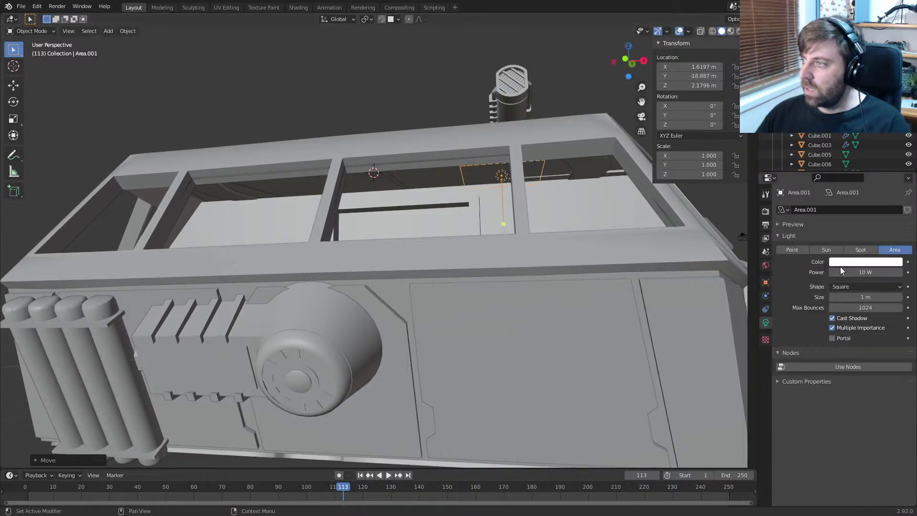
type("30")
key("Return")
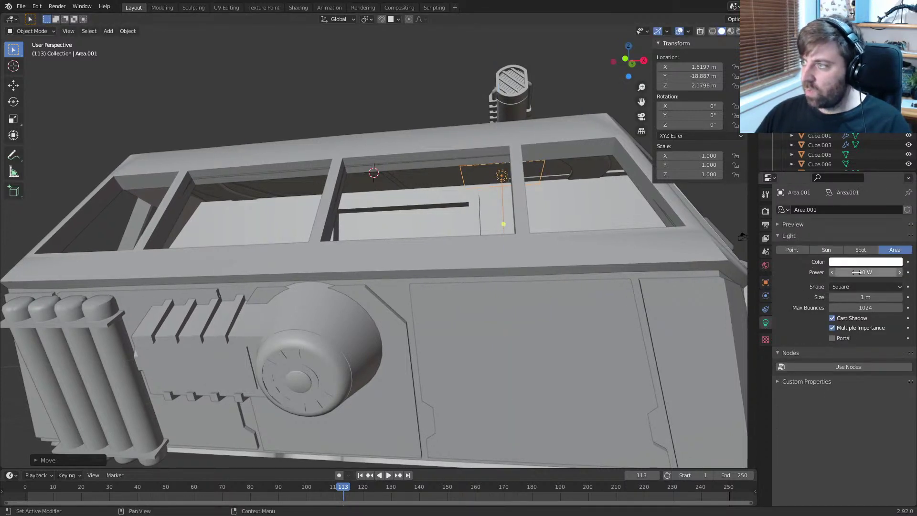
key("shift+d")
key("y")
key("x")
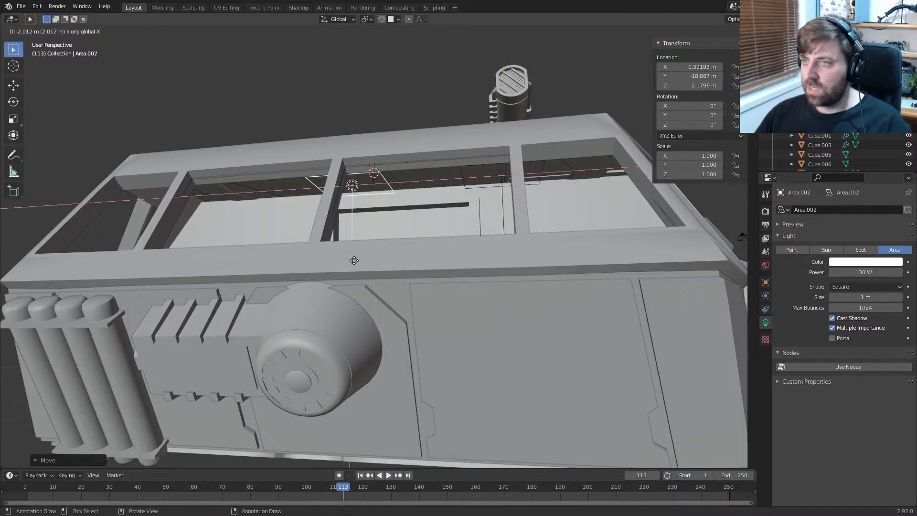
left_click(311, 262)
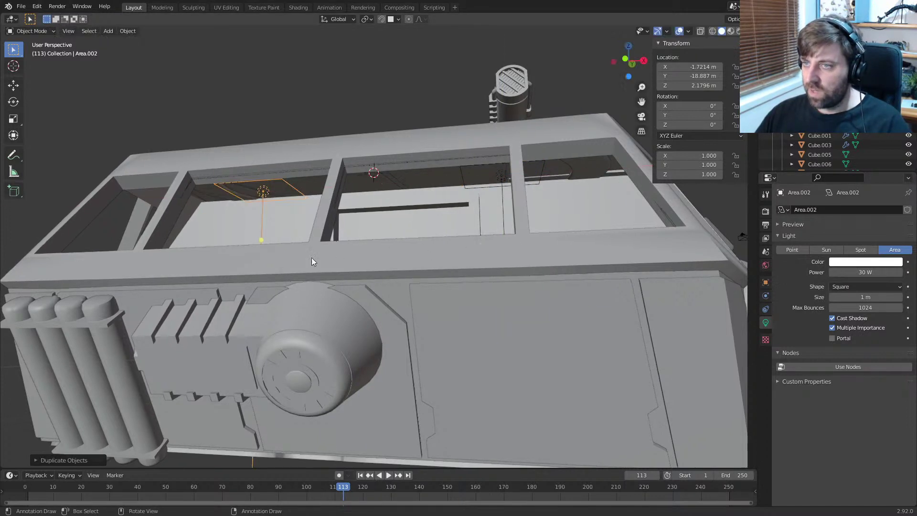
Step: Save the file and preview the lit cockpit in rendered shading before returning to solid shading
left_click(738, 31)
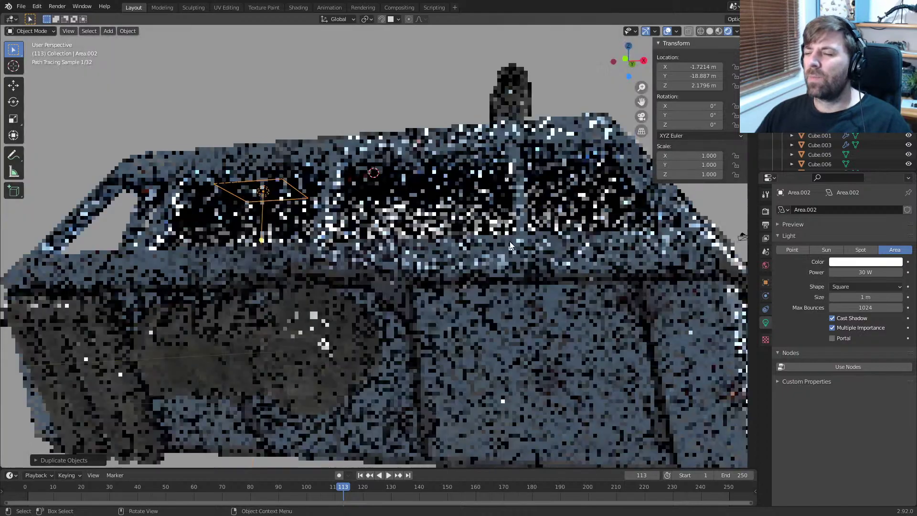
key("ctrl+s")
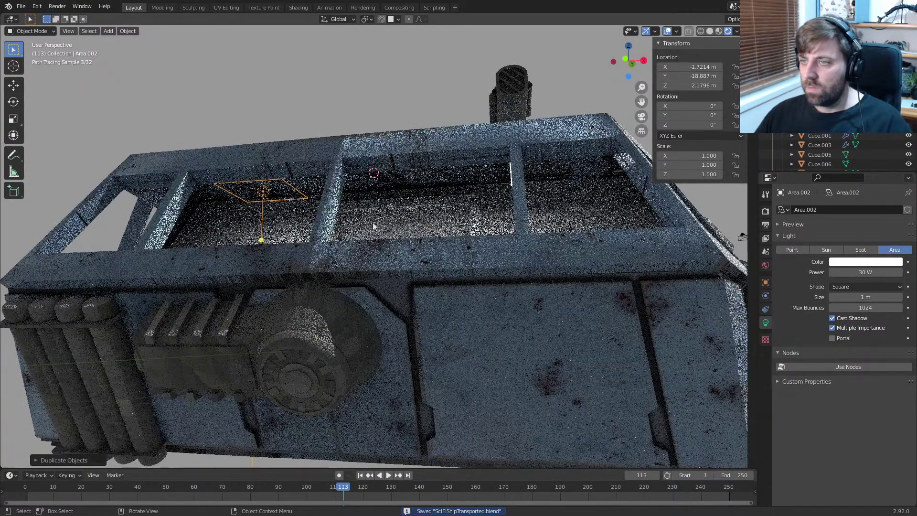
scroll(405, 219, "down", 1)
middle_click_drag(375, 244, 376, 243)
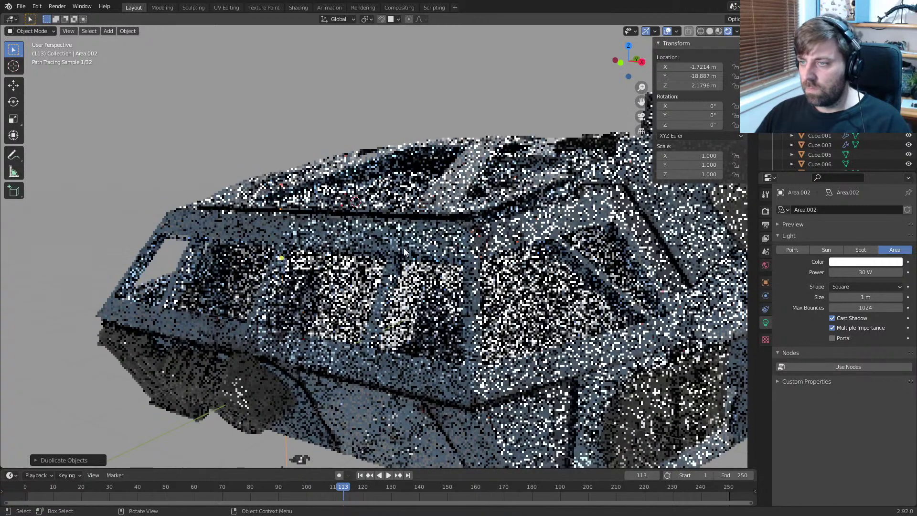
left_click(710, 31)
Step: Assign the DreamUV_Markom3D_02_D material to the cockpit floor and wall object
left_click(521, 317)
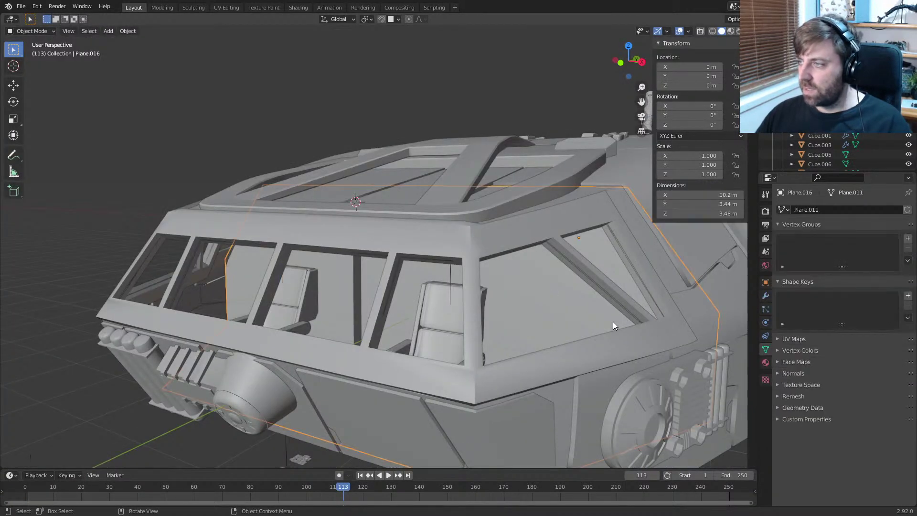
middle_click_drag(612, 322, 566, 368)
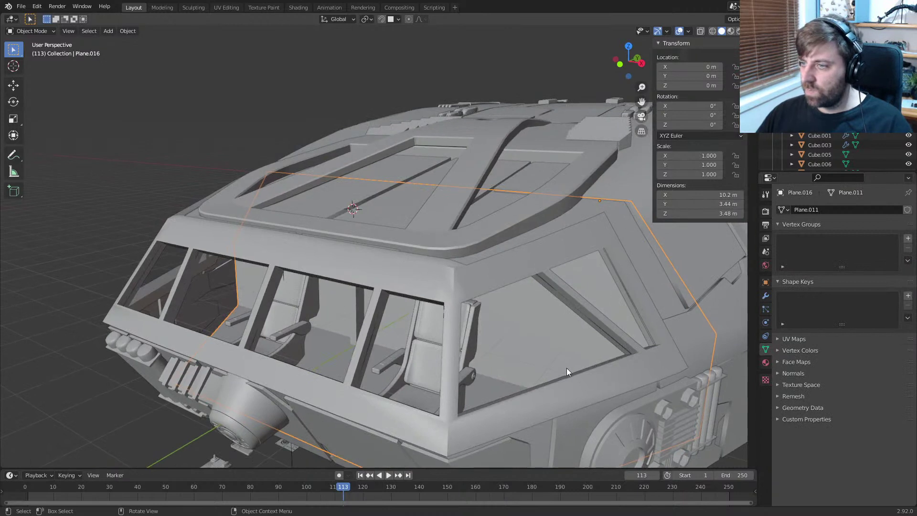
left_click(765, 363)
left_click(784, 240)
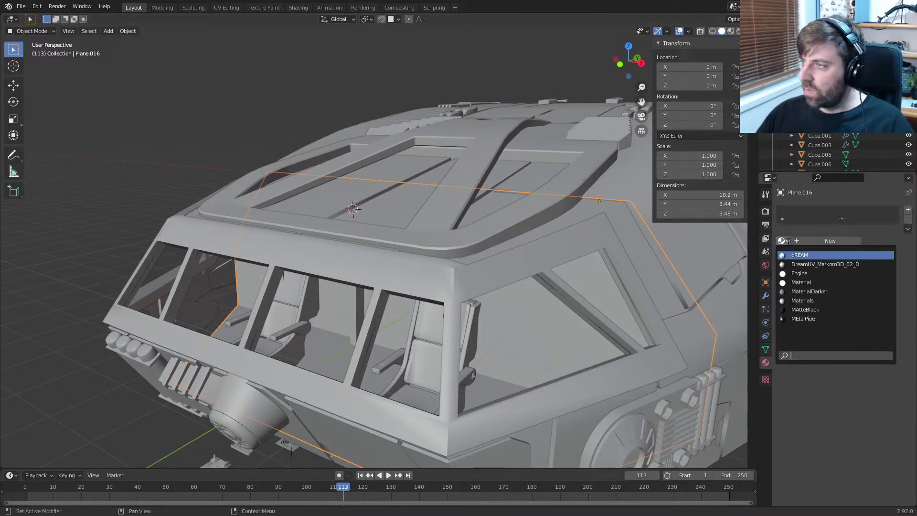
left_click(825, 264)
Step: Unwrap the cockpit floor and wall mesh with Smart UV Project at a 66° angle limit
mouse_move(511, 346)
middle_mouse_down()
mouse_move(566, 332)
mouse_move(526, 340)
middle_mouse_up()
key("Tab")
key("u")
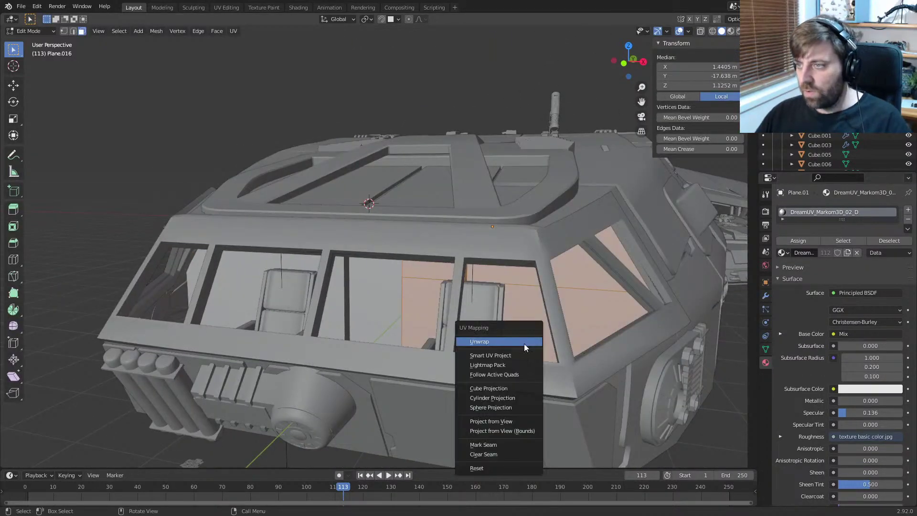
left_click(520, 355)
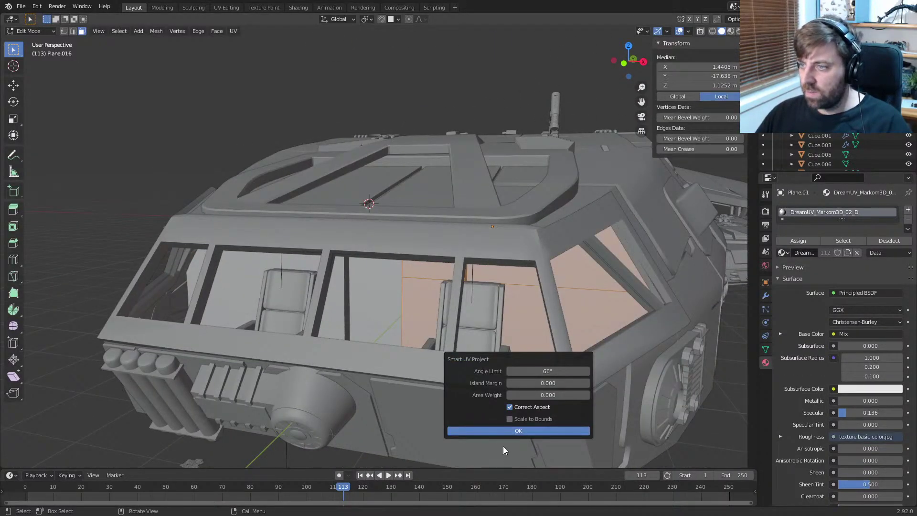
left_click(510, 432)
middle_click_drag(470, 386, 410, 382)
key("Tab")
Step: Make the camera facing the ship's cockpit the active camera and save the file
scroll(488, 381, "down", 2)
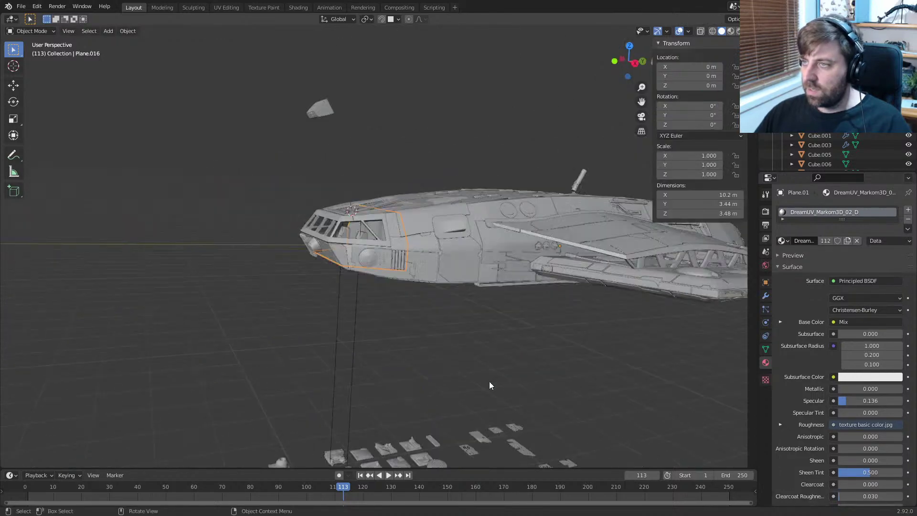
key("KP_0")
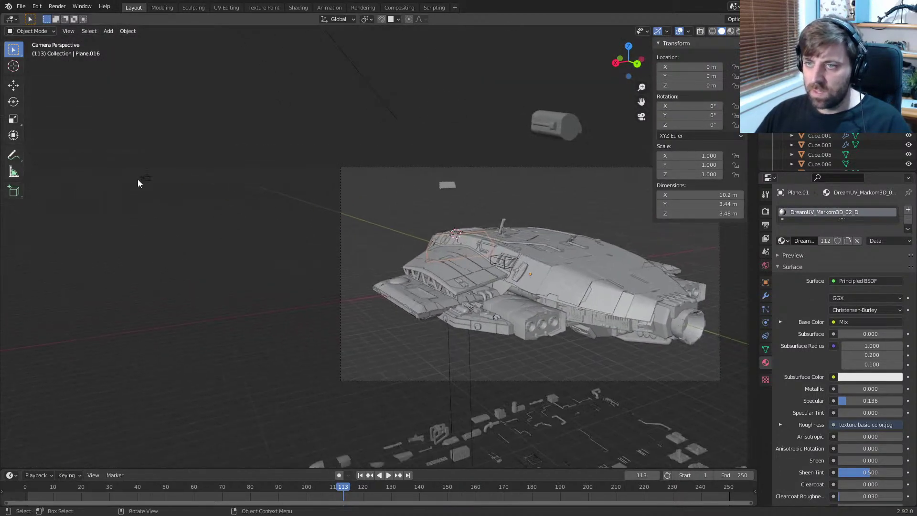
left_click(137, 180)
key("ctrl+KP_0")
key("ctrl+s")
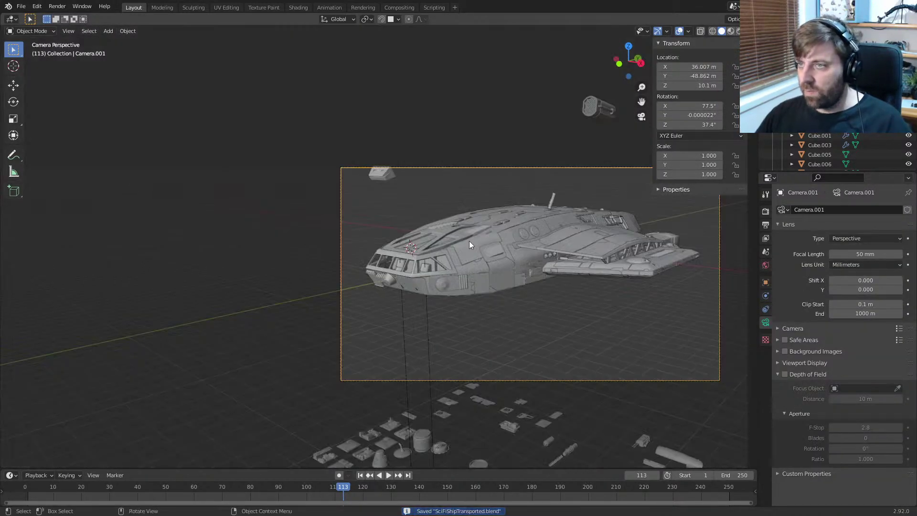
Step: Move the two stray parts floating above the ship away from the camera frame and save the file
left_click(384, 174)
key("g")
left_click(196, 124)
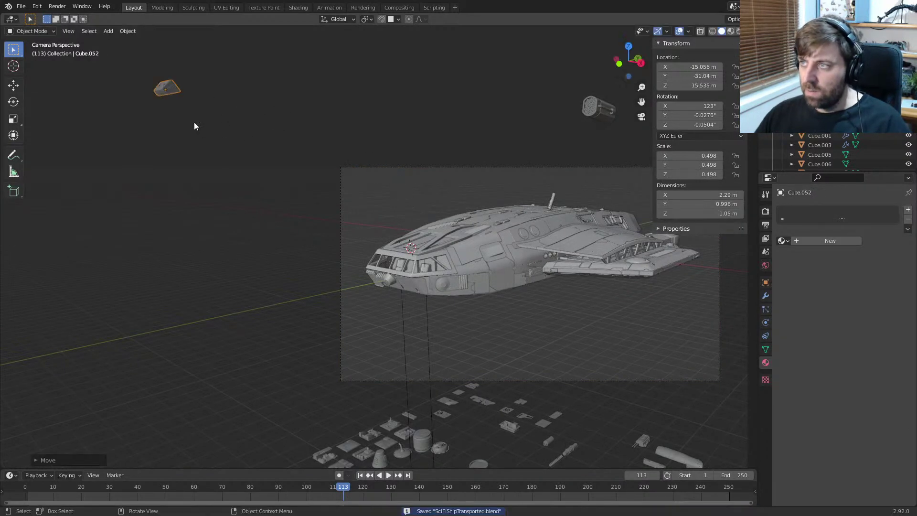
middle_click_drag(528, 142, 500, 155, "shift")
left_click_drag(548, 102, 586, 127)
key("g")
left_click(720, 116)
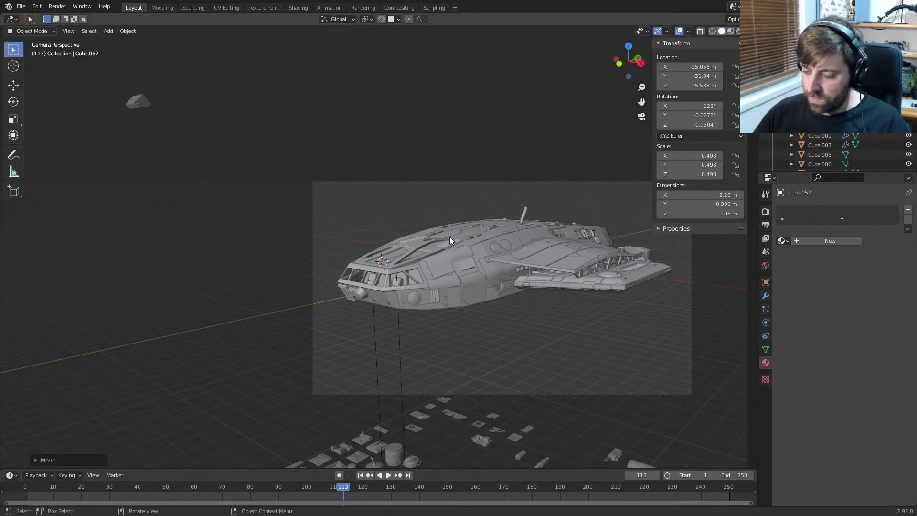
middle_click_drag(465, 280, 412, 288, "shift")
key("ctrl+s")
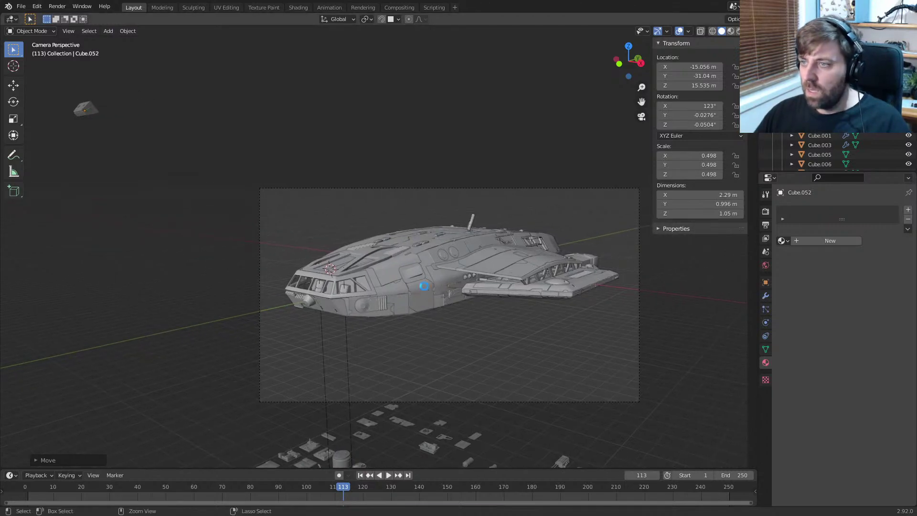
Step: Render a test image from the active camera, close it and open the render settings
key("F12")
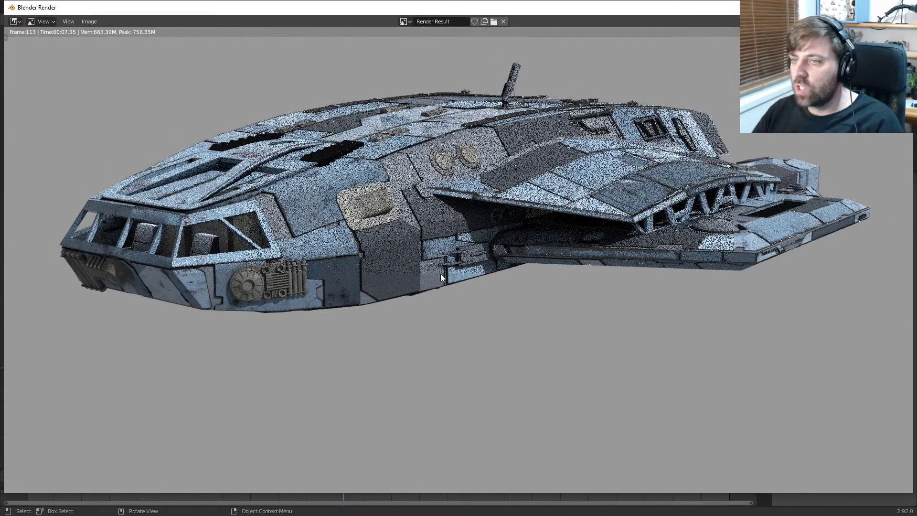
key("Escape")
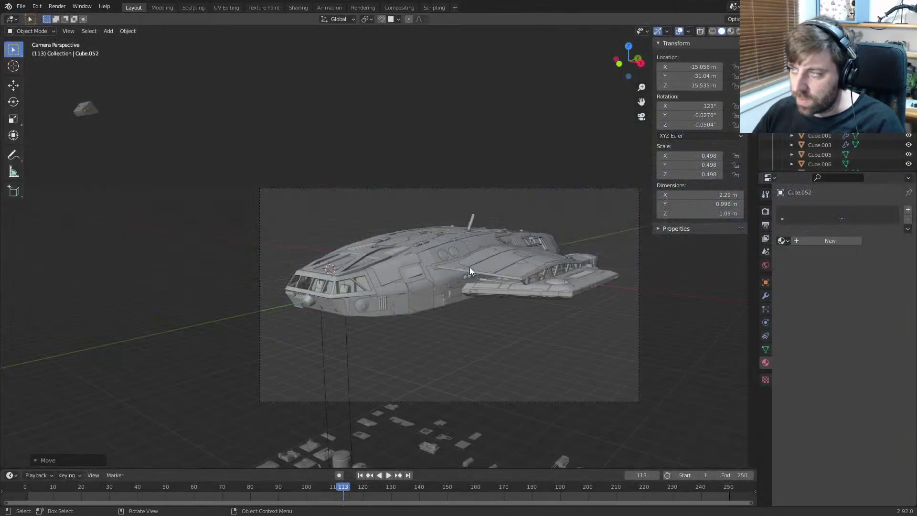
left_click(765, 224)
left_click(765, 211)
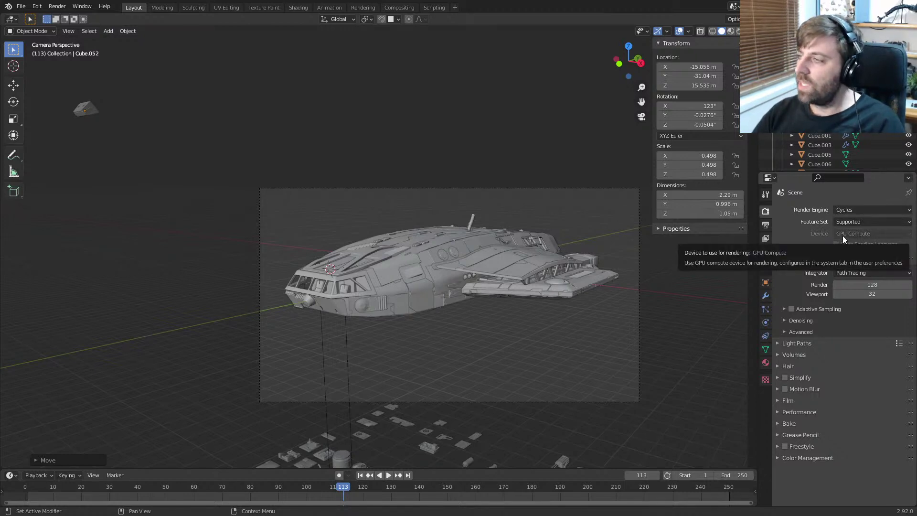
Step: Save the file and open the preferences
key("ctrl+s")
left_click(38, 6)
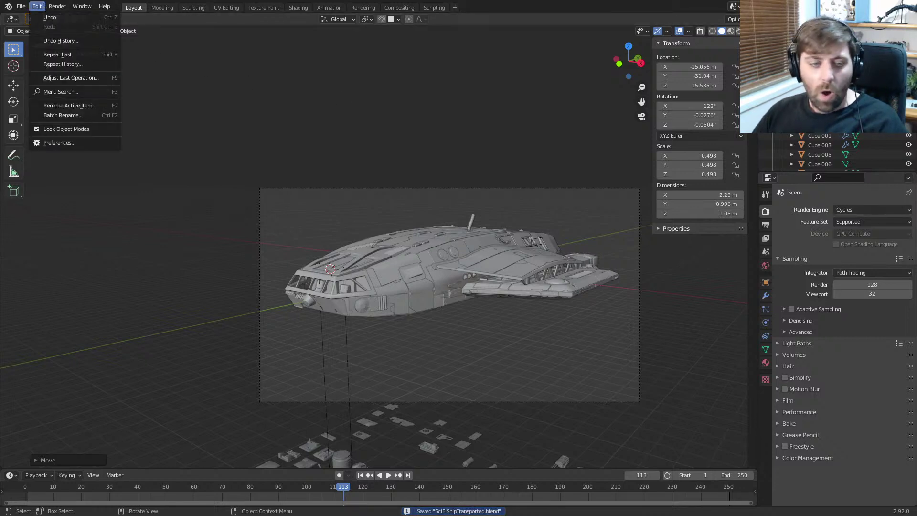
left_click(60, 143)
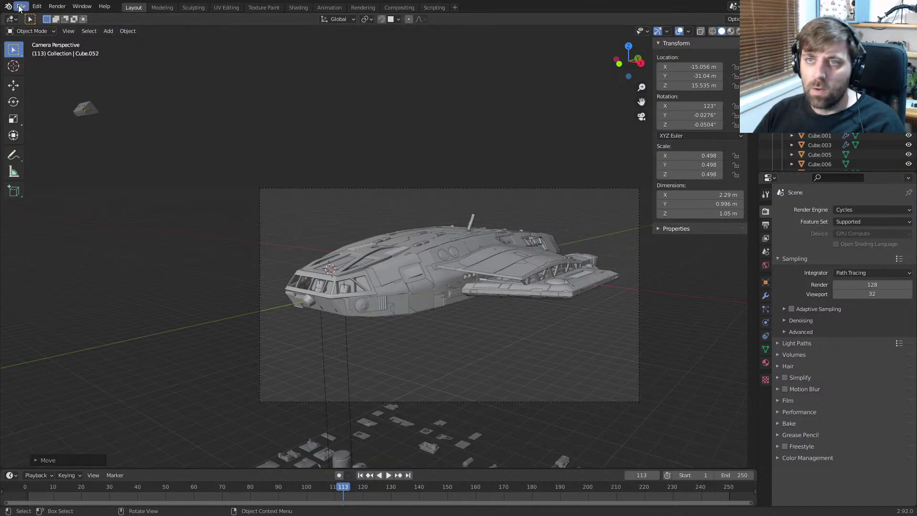
left_click(106, 6)
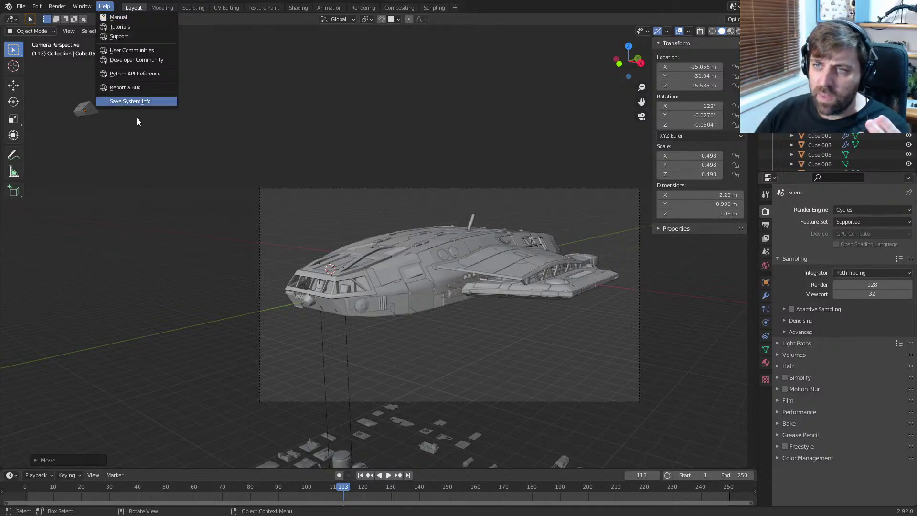
left_click(136, 103)
left_click(705, 121)
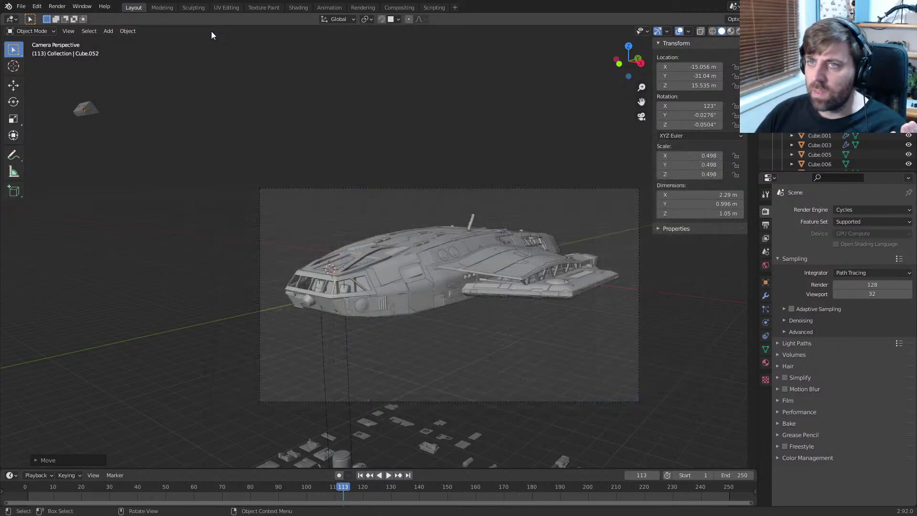
left_click(105, 6)
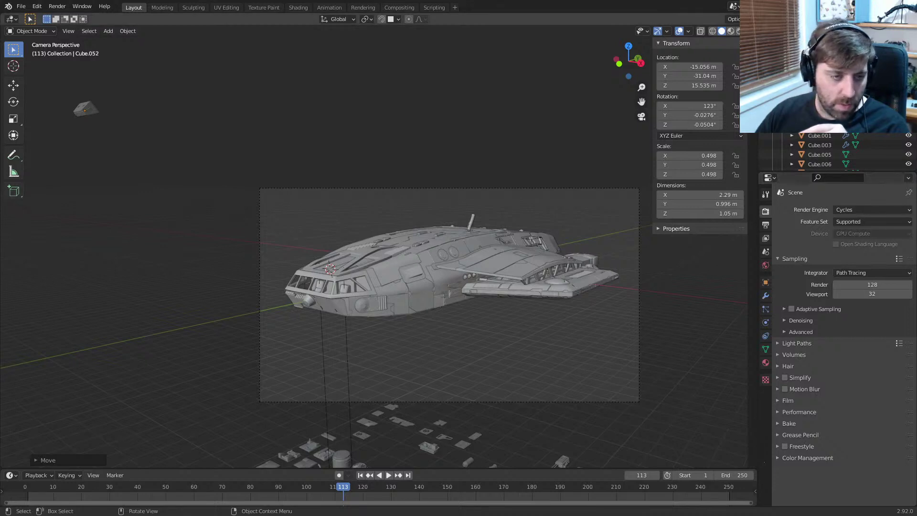
key("F12")
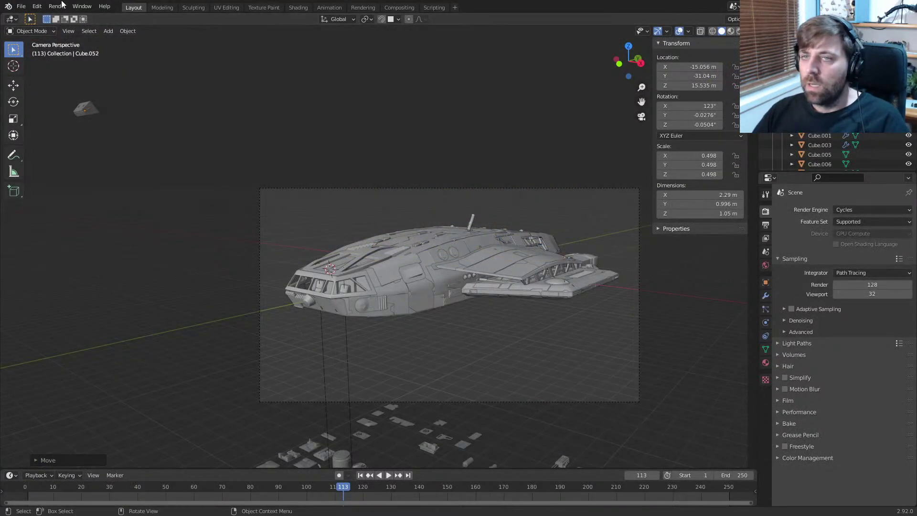
Step: Look through the add-on and input sections of the preferences and close them
left_click(37, 6)
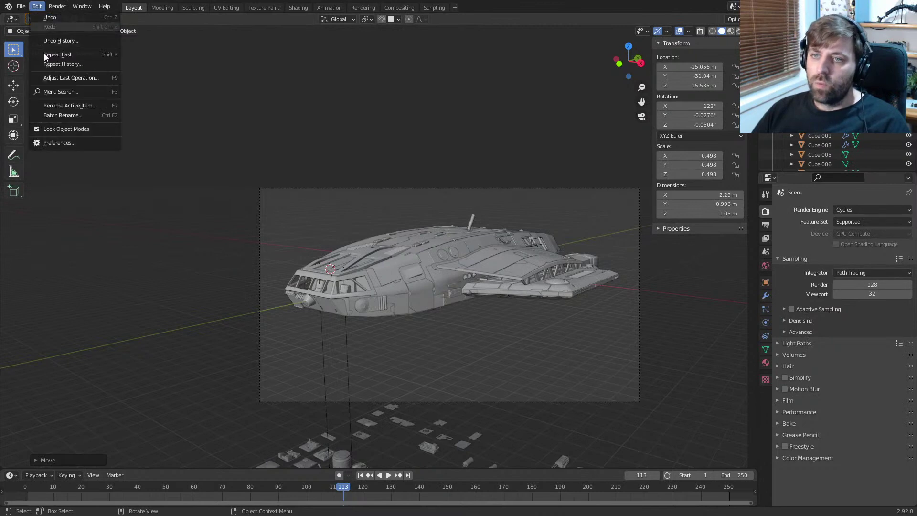
left_click(59, 144)
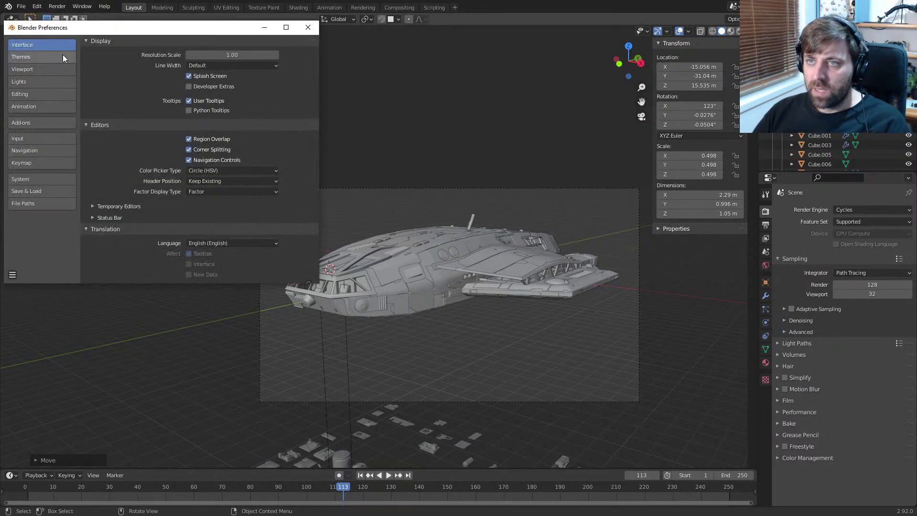
left_click(42, 122)
left_click(44, 139)
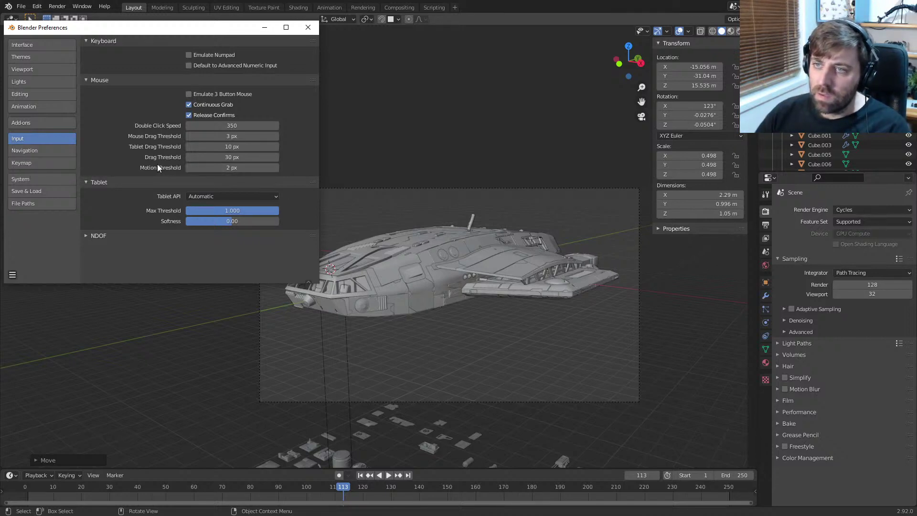
left_click(308, 28)
Step: Save the file, quit Blender 2.92 and start Blender 2.91
key("ctrl+s")
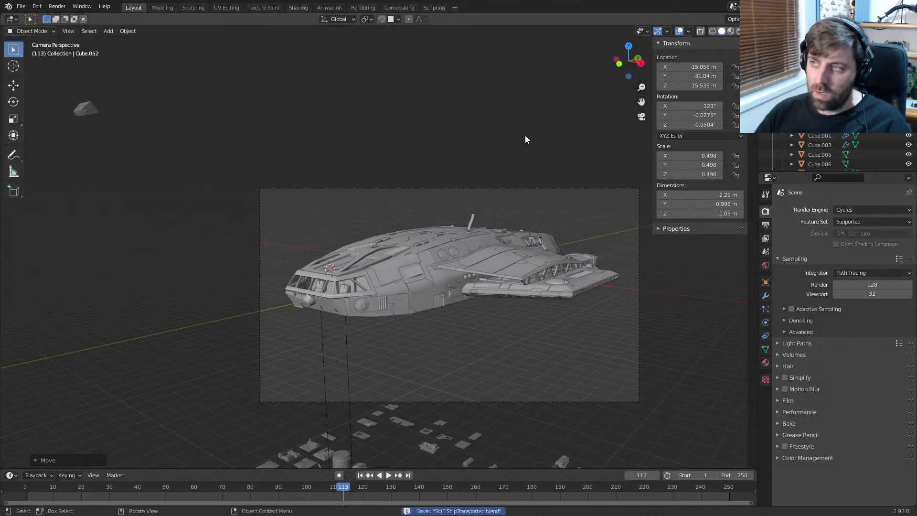
left_click(21, 6)
left_click(38, 196)
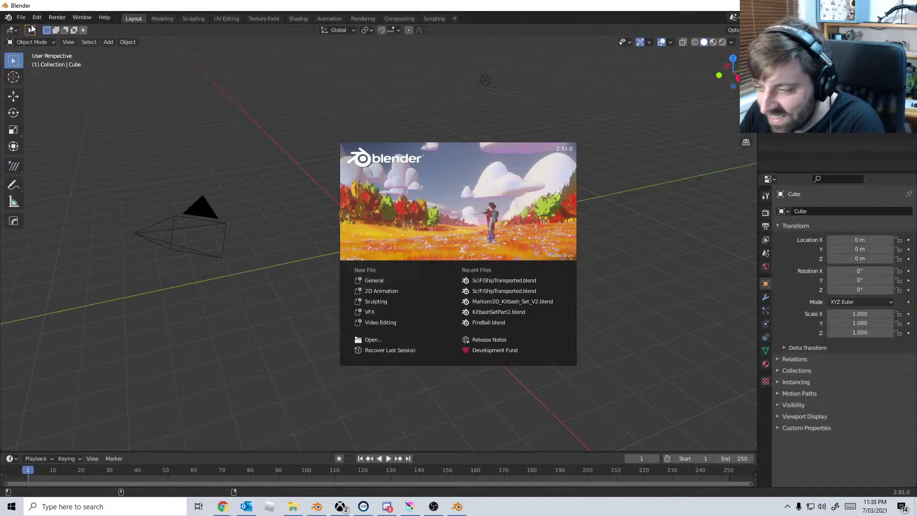
Step: Dismiss the splash screen and open SciFiShipTransported.blend from the recent files
left_click(37, 17)
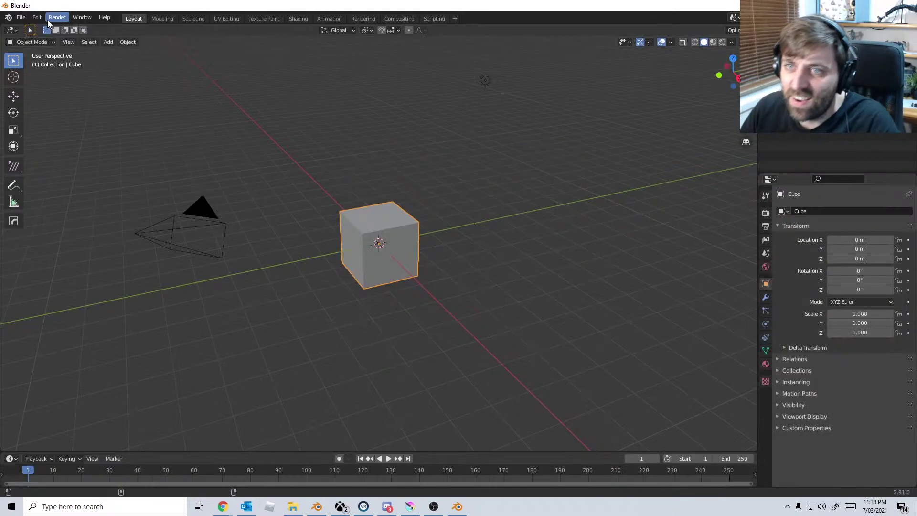
left_click(36, 17)
left_click(21, 17)
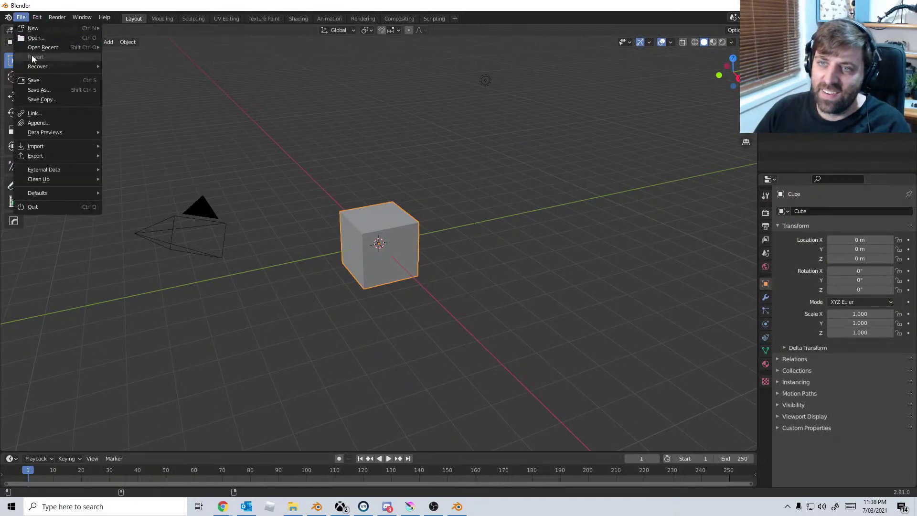
mouse_move(47, 48)
left_click(142, 47)
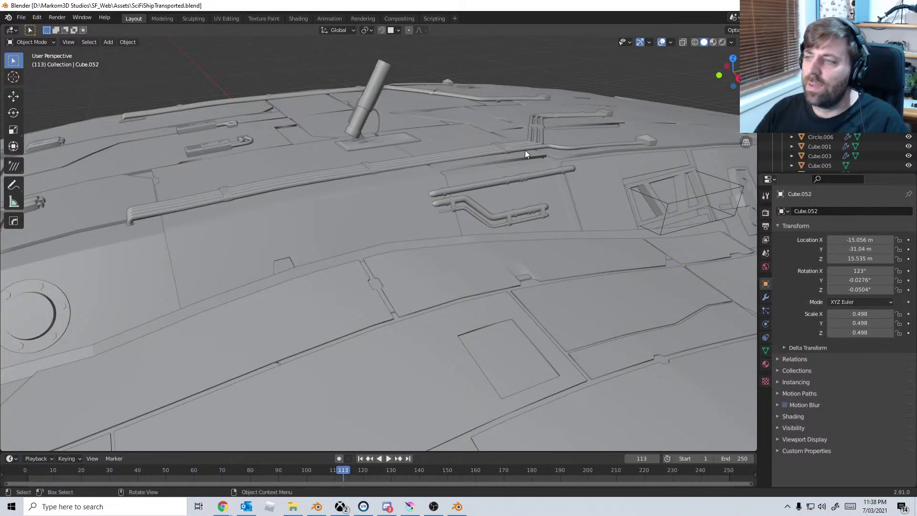
Step: View the ship through the active camera and run the command search for Toggle Window Fullscreen
middle_click_drag(333, 256, 413, 195)
key("KP_0")
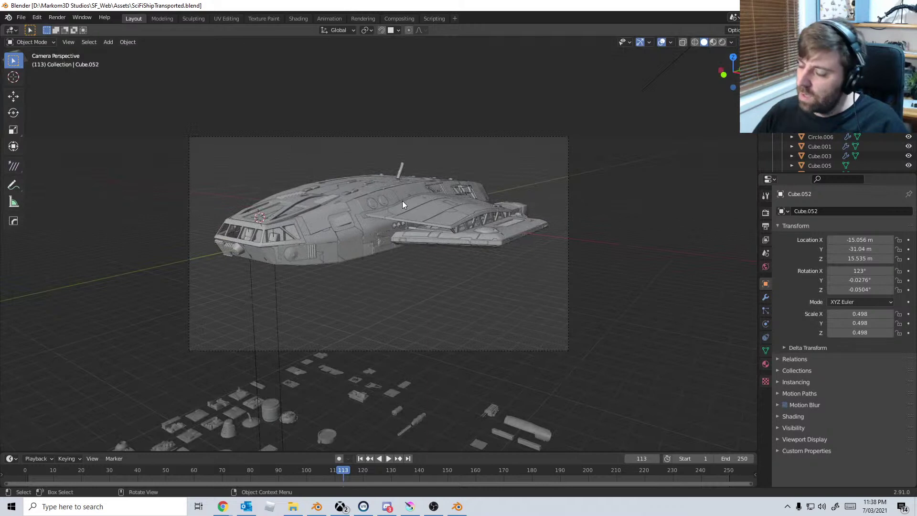
key("F3")
type("fu")
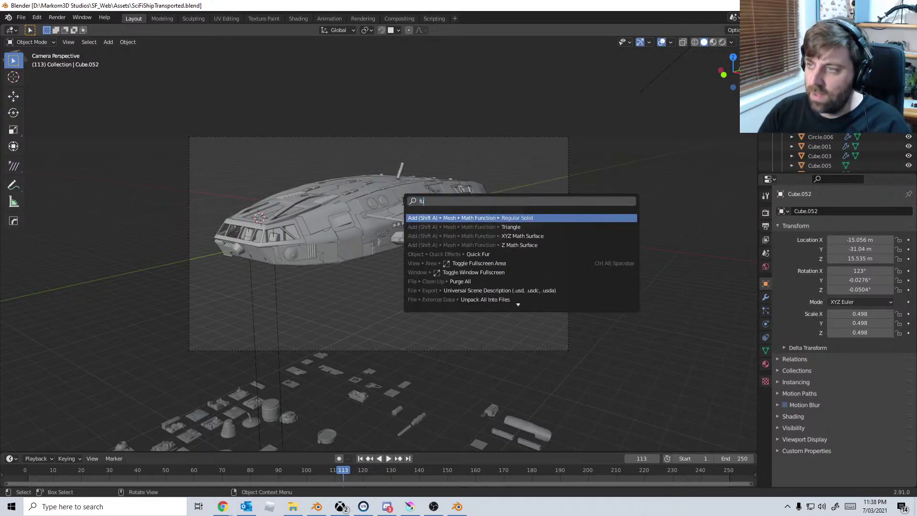
type("ll")
key("Down")
key("Return")
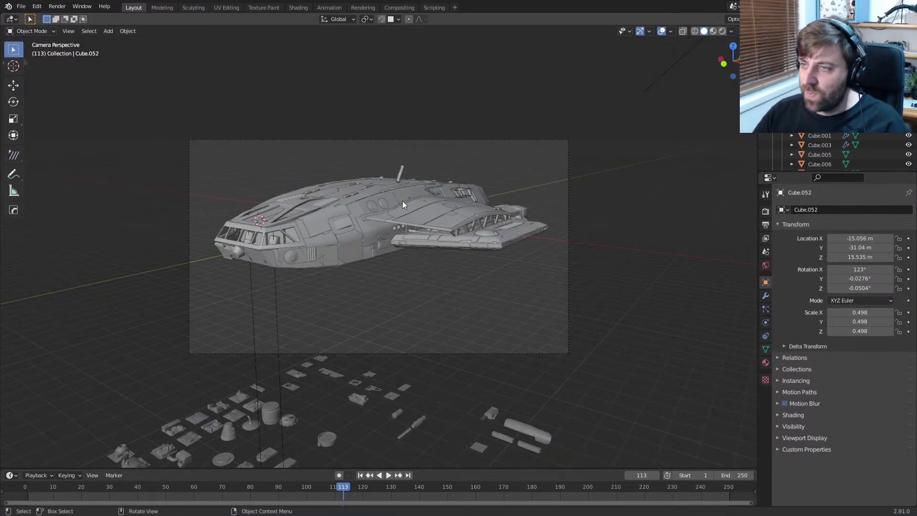
Step: Save the file, then render a Cycles test image of the ship from the camera and close the result
scroll(402, 200, "up", 1)
middle_click_drag(399, 202, 421, 208, "shift")
key("ctrl+s")
left_click(765, 212)
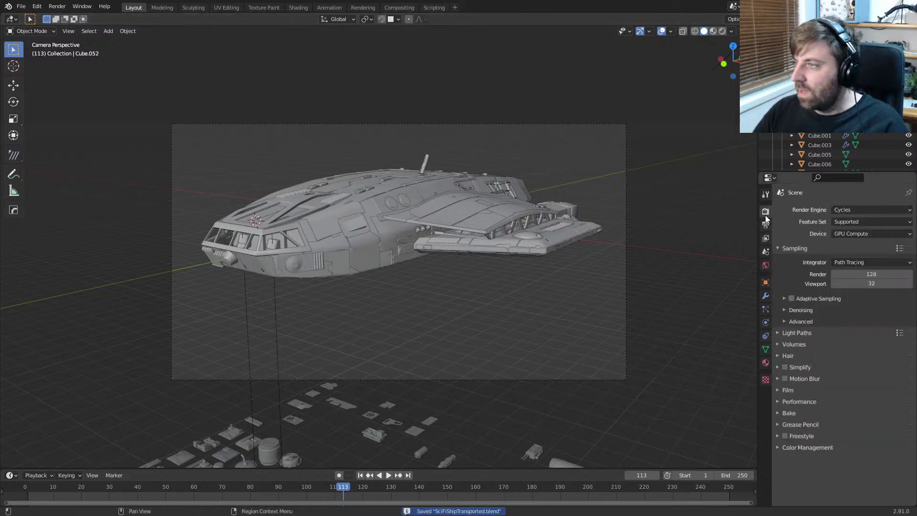
key("F12")
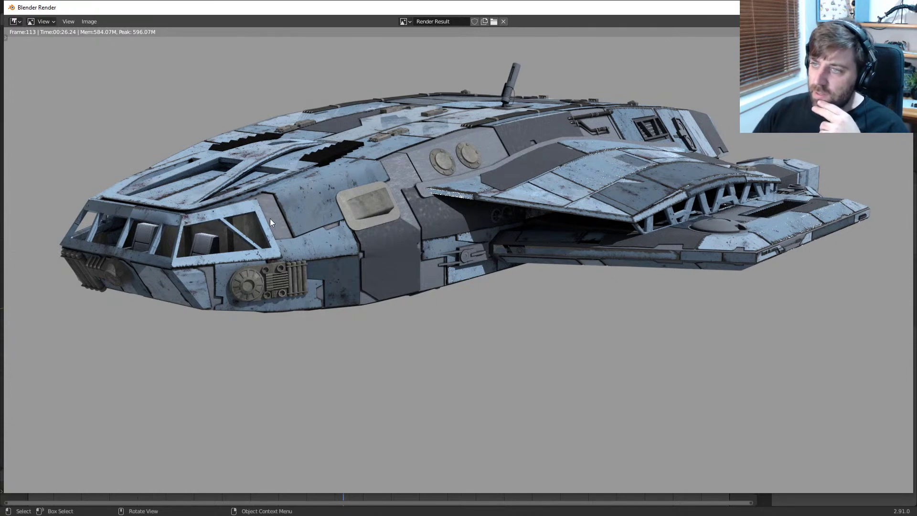
key("Escape")
Step: Examine the MaterialDarker surface settings on the ship's lower side hull panel
scroll(386, 202, "up", 3)
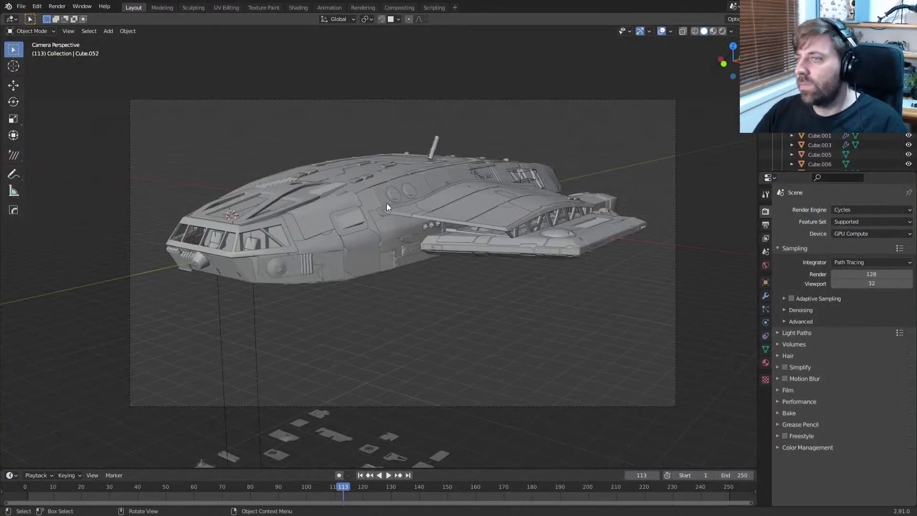
left_click(314, 180)
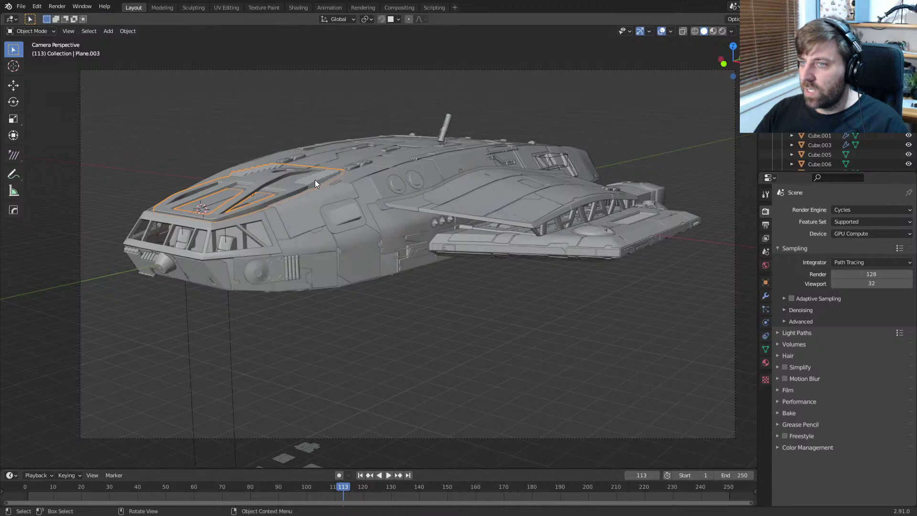
left_click(314, 181)
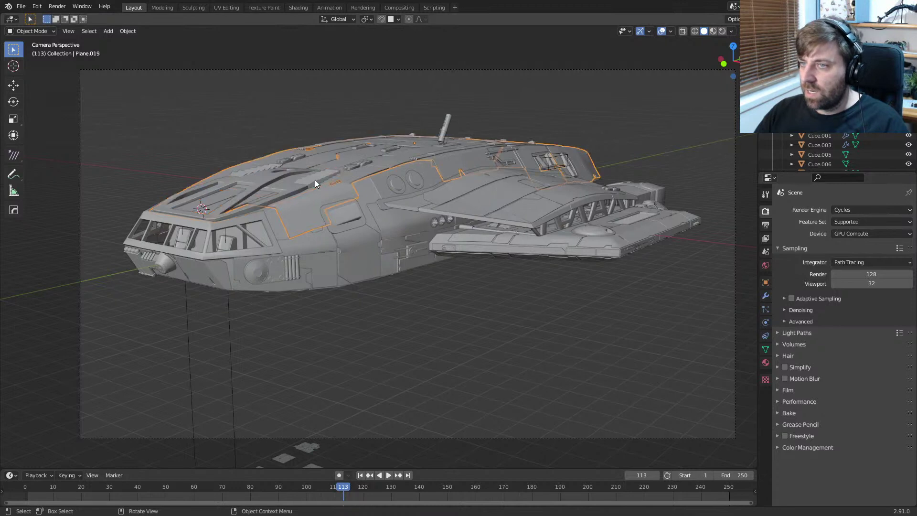
left_click(315, 181)
left_click(765, 363)
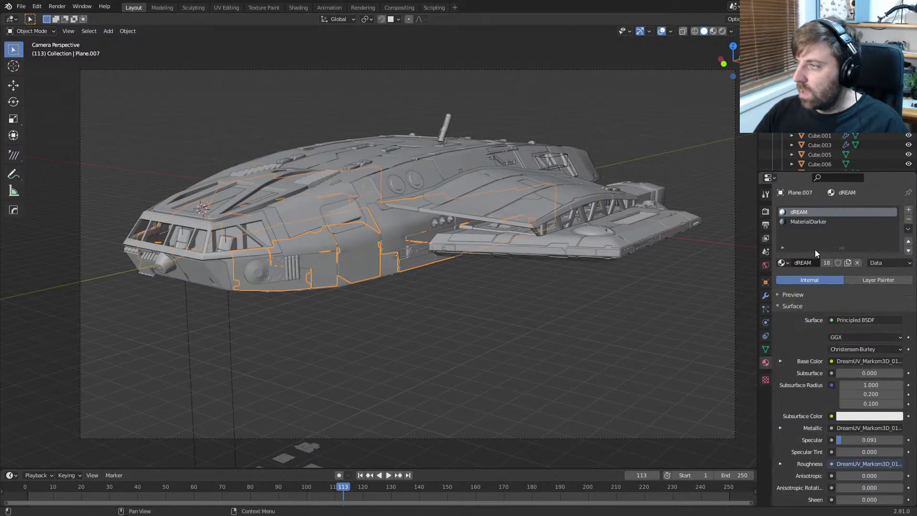
left_click(806, 222)
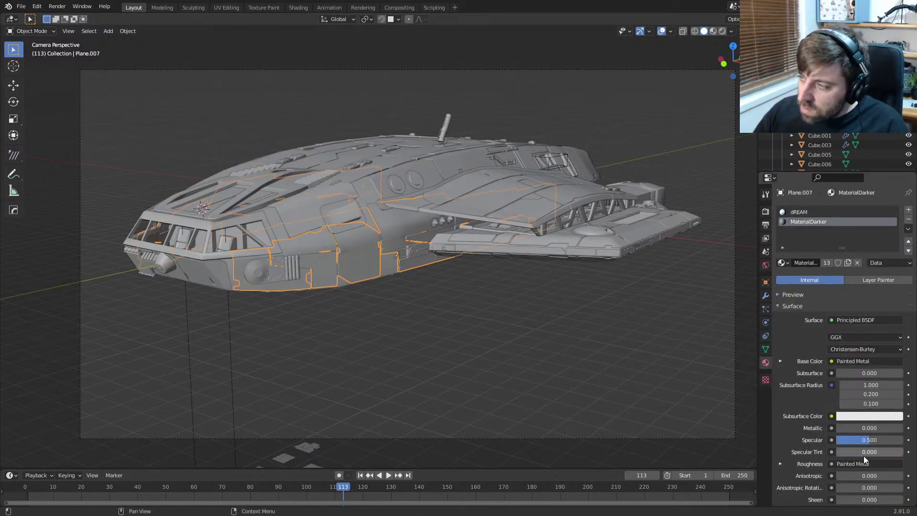
scroll(864, 451, "down", 2)
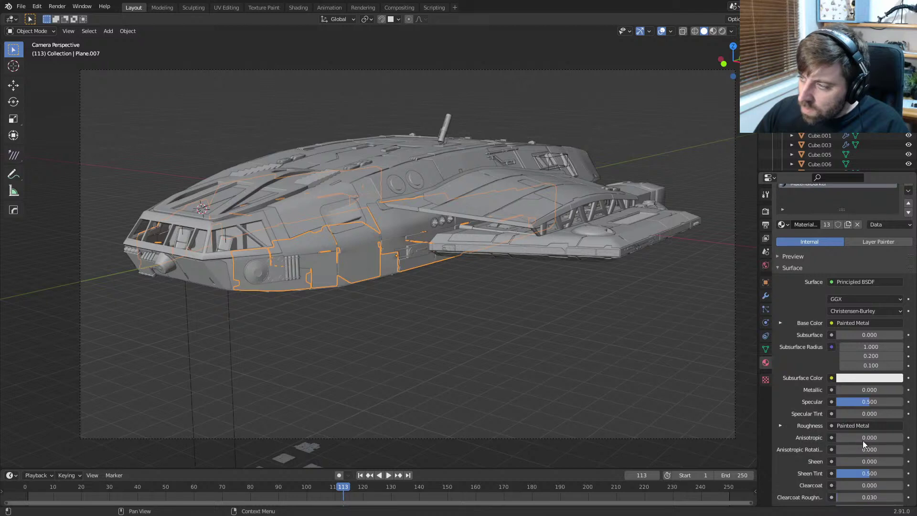
scroll(826, 304, "up", 2)
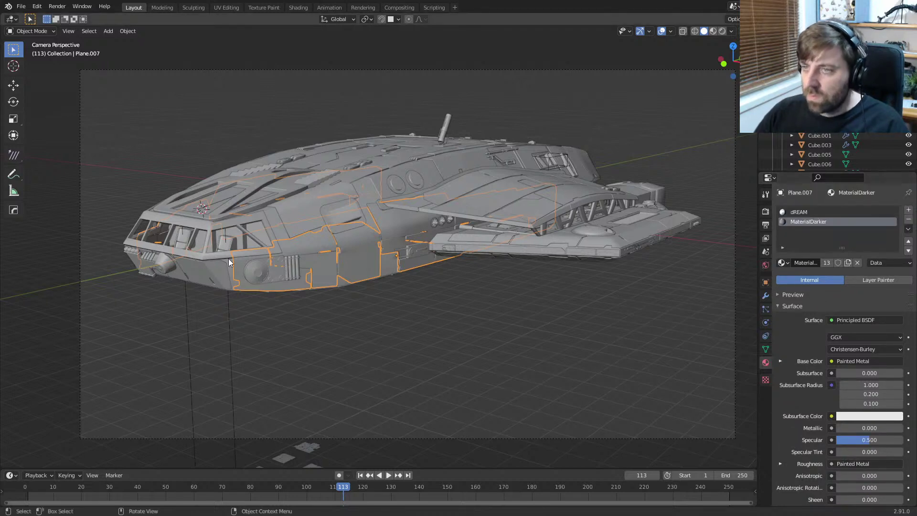
Step: Lighten the Subsurface Color of the MAtteBlack material on the panel above the cockpit to a mid grey and save the file
scroll(228, 259, "up", 3)
left_click(274, 144)
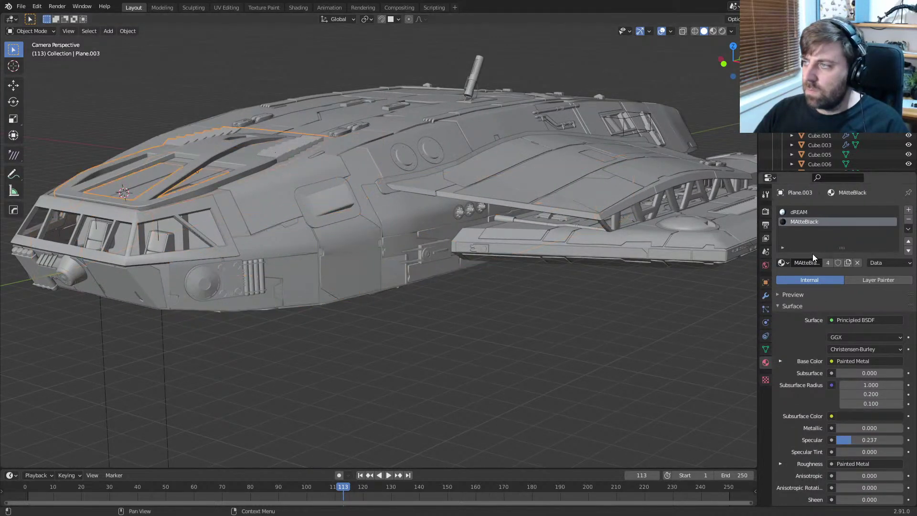
left_click(868, 417)
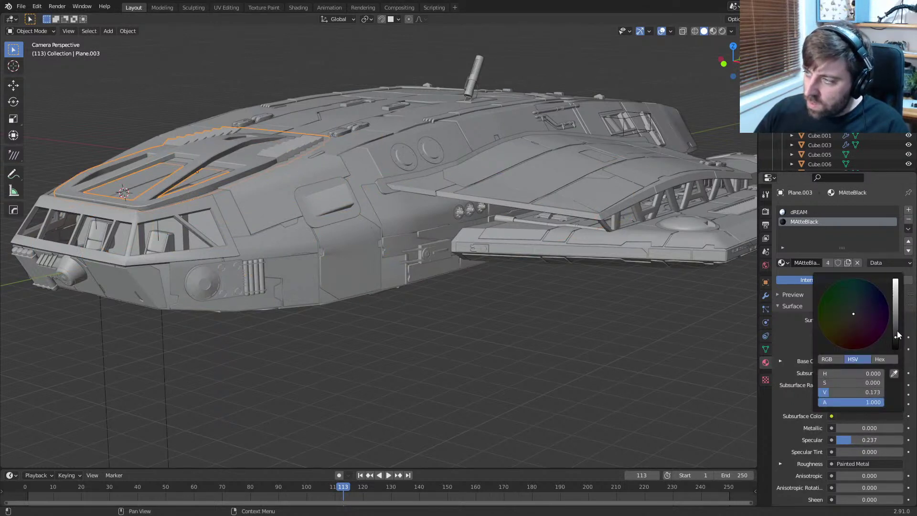
left_click_drag(895, 337, 895, 317)
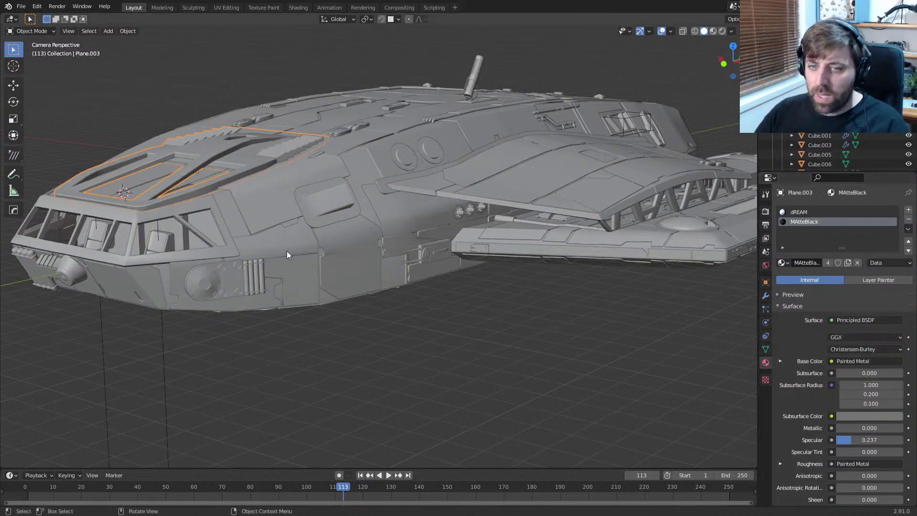
key("ctrl+s")
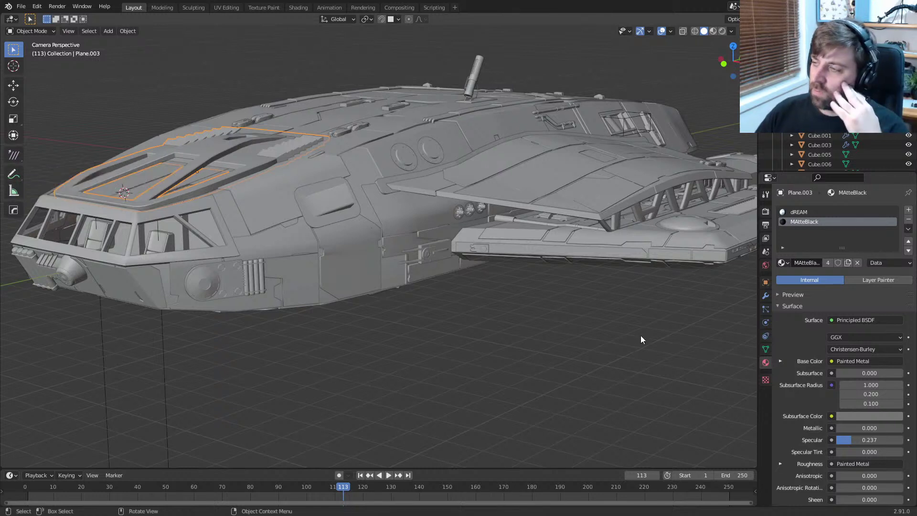
Step: Set the render engine to Eevee with Ambient Occlusion, Bloom and Screen Space Reflections enabled, and render the ship from the camera
left_click(765, 211)
left_click(766, 225)
left_click(765, 211)
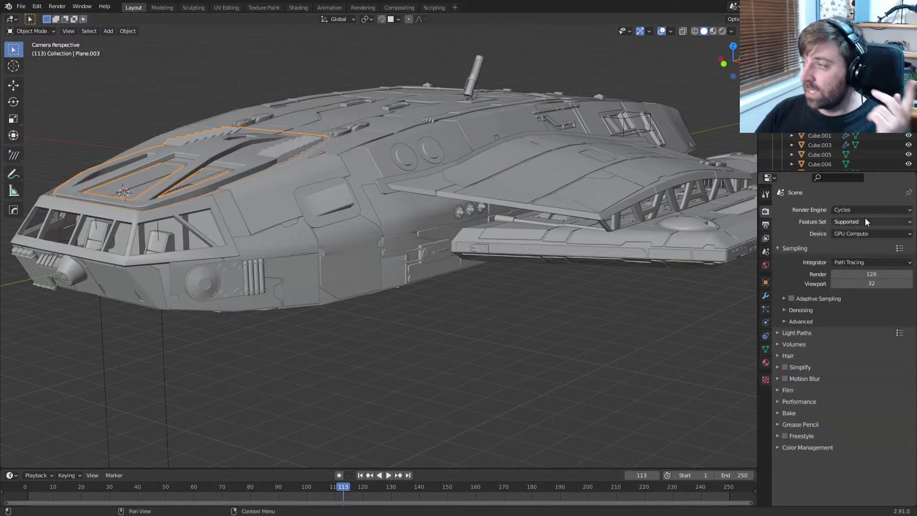
left_click(872, 210)
left_click(869, 219)
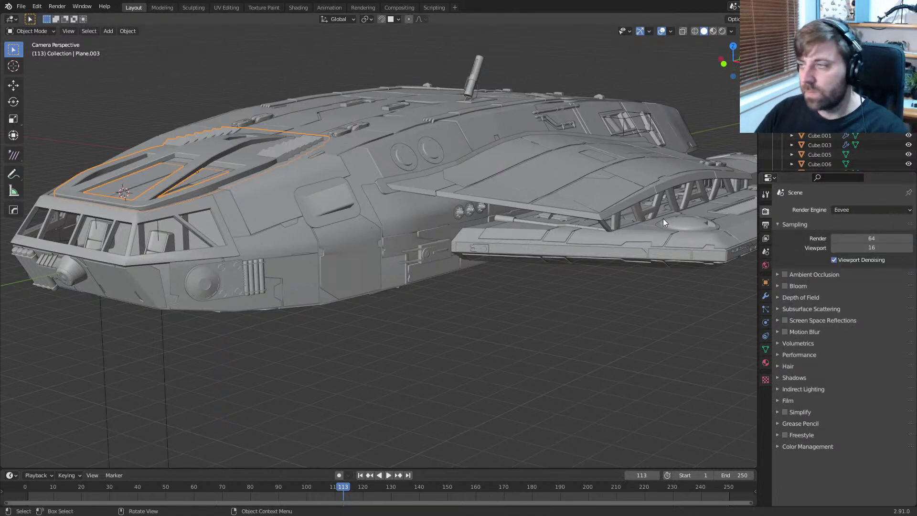
key("F12")
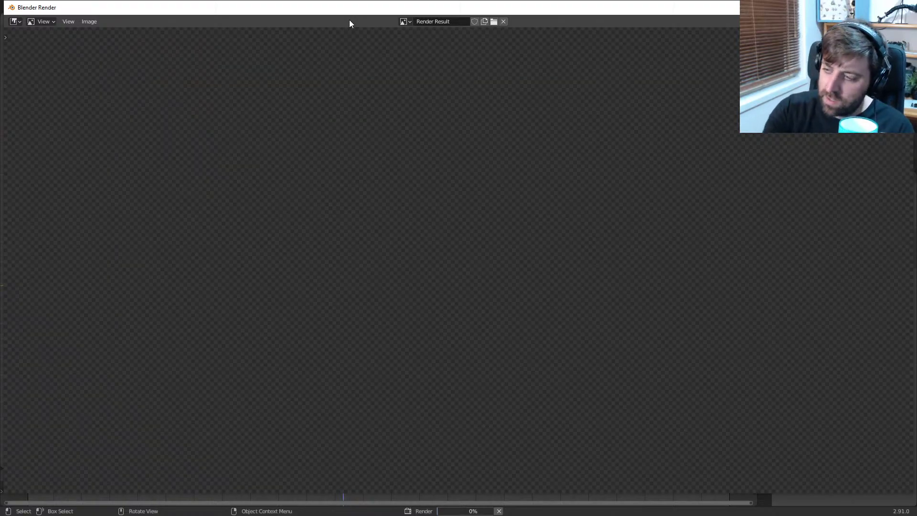
key("Escape")
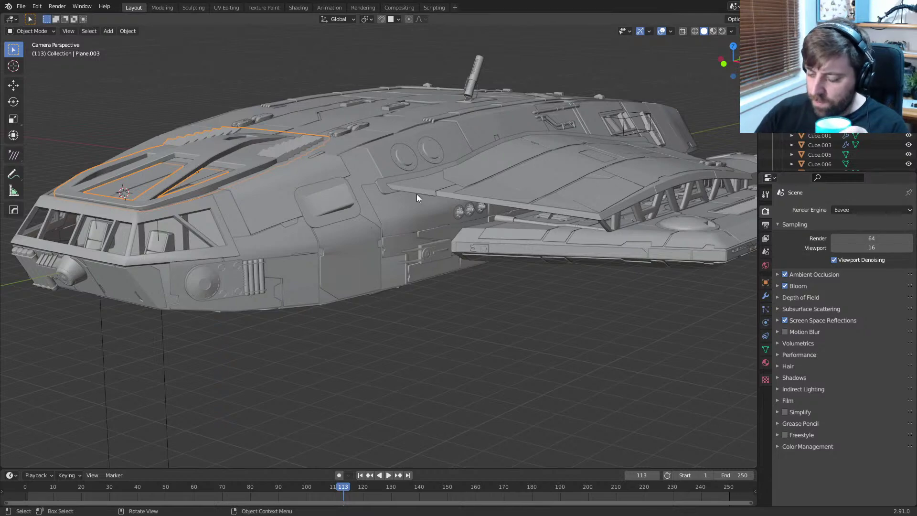
key("F12")
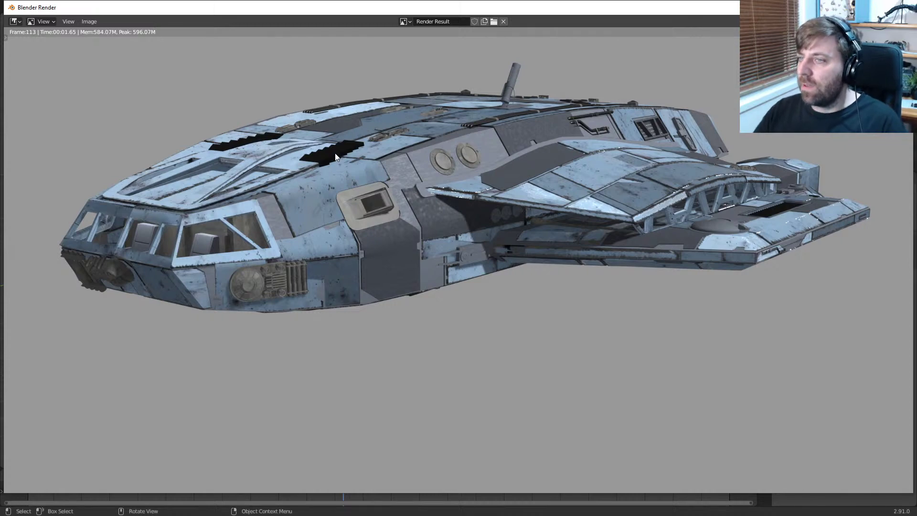
Step: Close the render, lighten the Quick AO base color of the MAtteBlack material to a dark grey, and save the file
key("Escape")
left_click(766, 362)
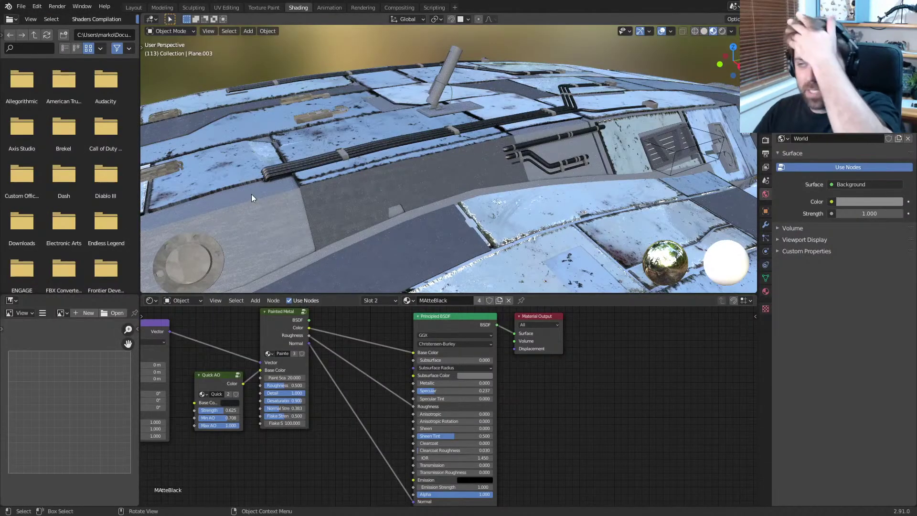
mouse_move(251, 193)
middle_mouse_down()
mouse_move(278, 183)
mouse_move(259, 220)
mouse_move(324, 189)
middle_mouse_up()
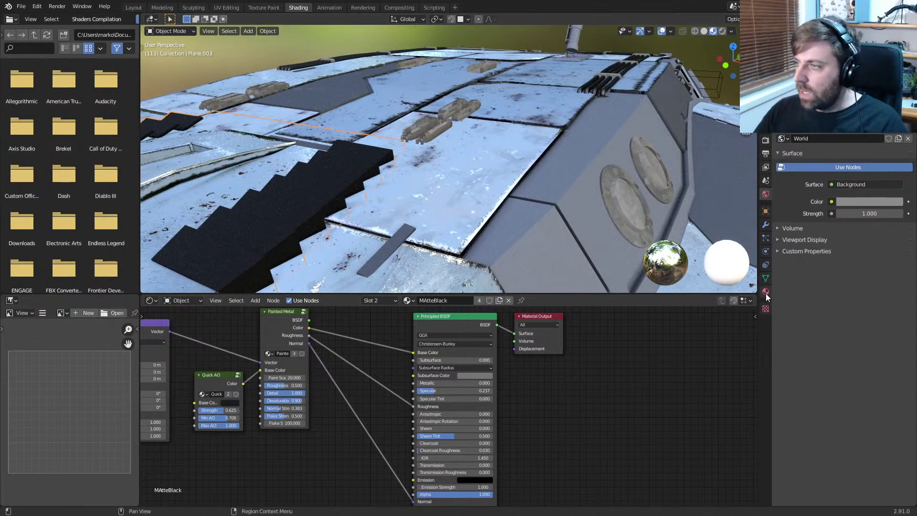
left_click(765, 291)
middle_click_drag(571, 375, 680, 387)
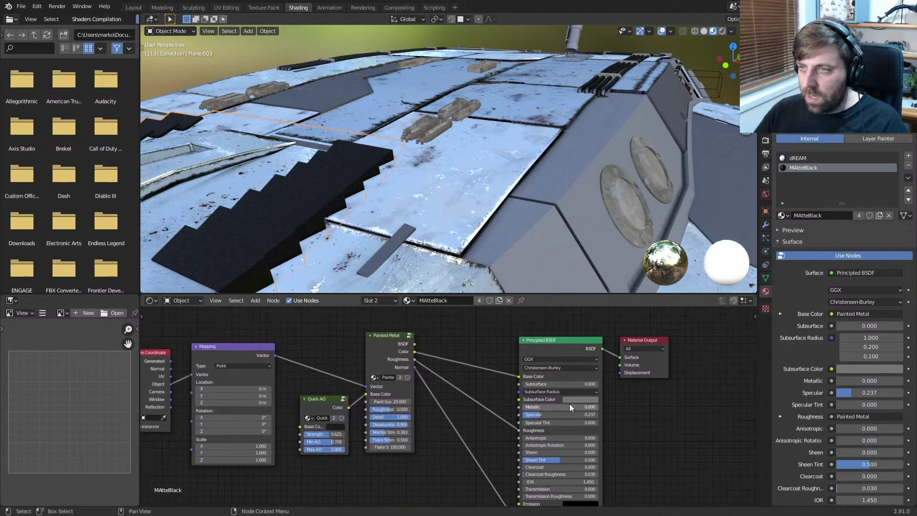
middle_click_drag(525, 202, 494, 215)
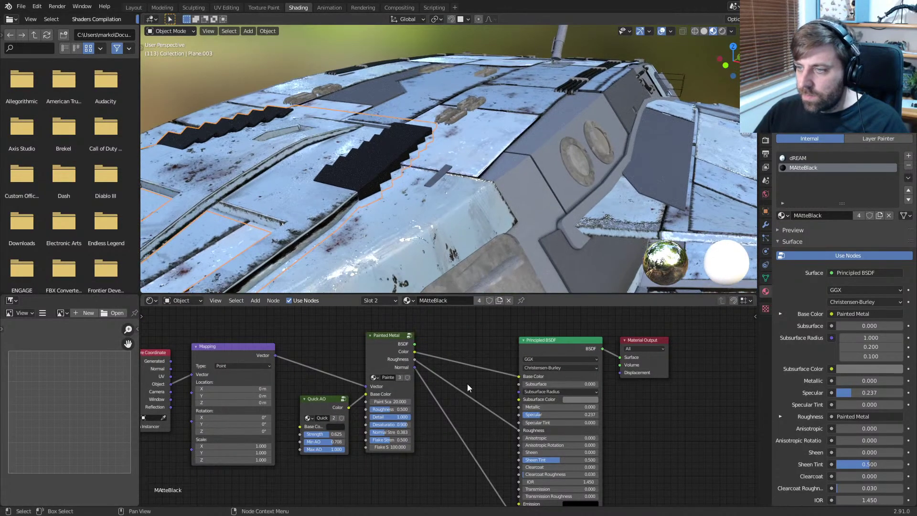
left_click(337, 427)
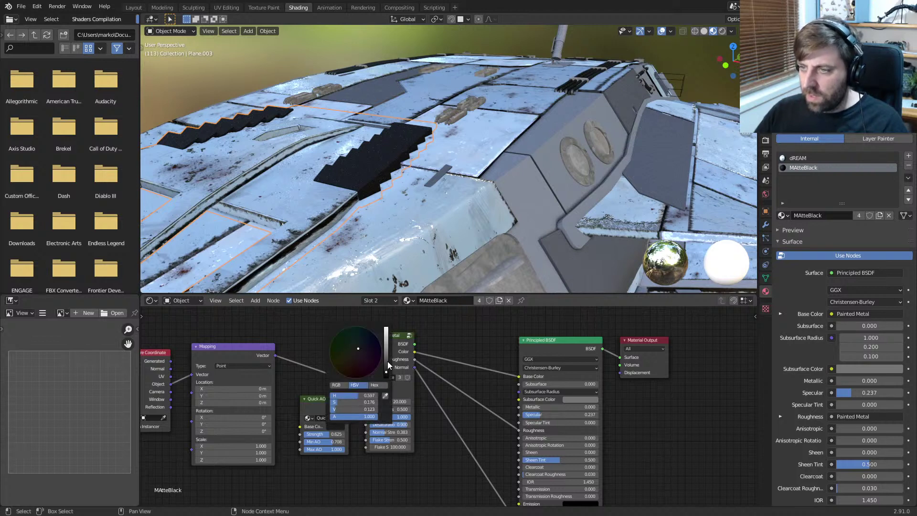
left_click_drag(387, 362, 386, 360)
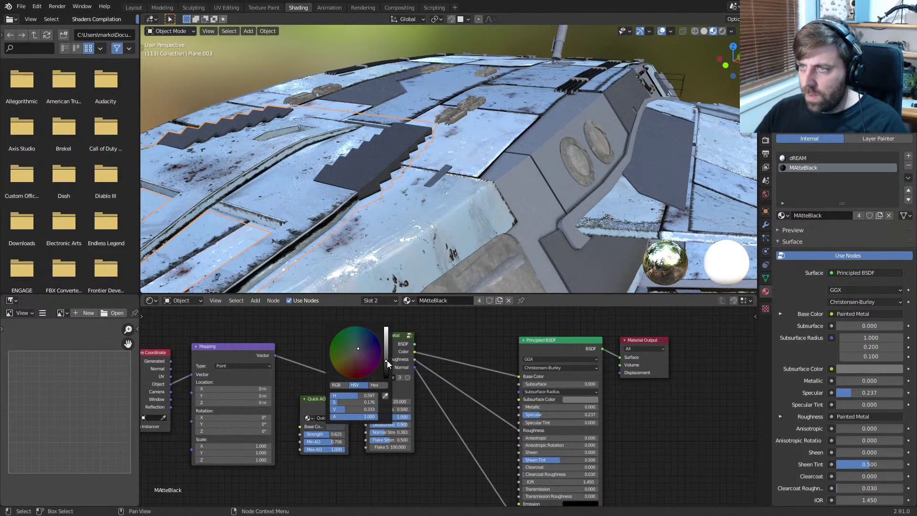
key("ctrl+s")
Step: Replace MAtteBlack with the DreamUV_Markom3D_02_D material on the stepped recesses of the hull panel above the cockpit
scroll(494, 117, "down", 6)
mouse_move(487, 134)
middle_mouse_down()
mouse_move(440, 151)
mouse_move(428, 180)
mouse_move(482, 150)
middle_mouse_up()
left_click(782, 217)
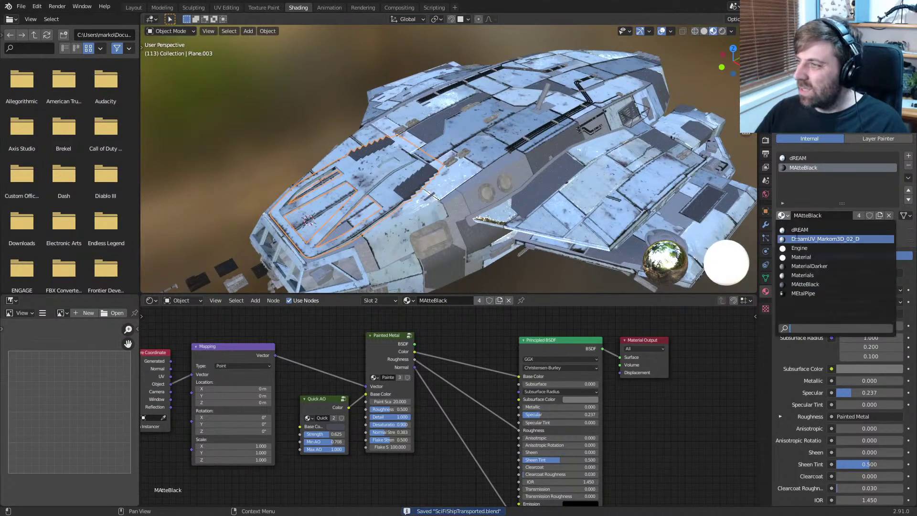
left_click(797, 239)
scroll(463, 216, "up", 5)
scroll(463, 215, "down", 2)
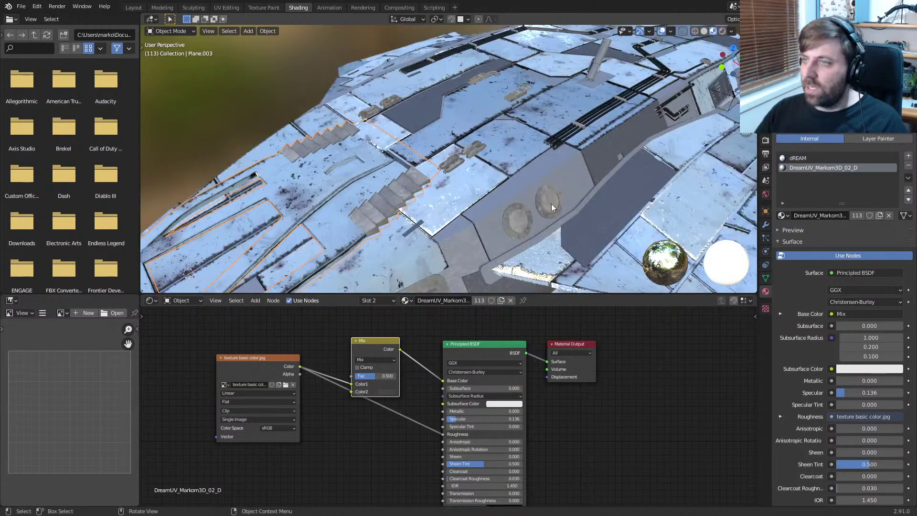
Step: Inspect the material of the clamp fittings on the upper hull and the retextured stepped recesses, and save the file
scroll(480, 183, "up", 3)
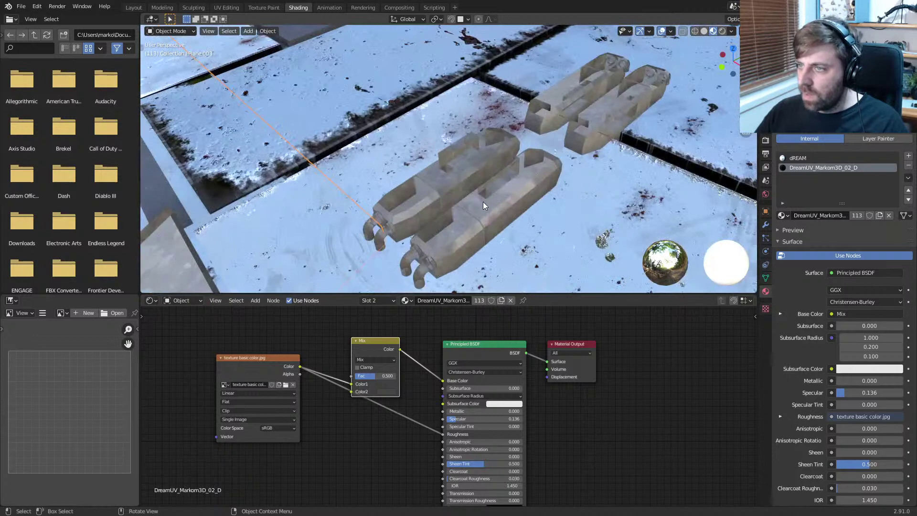
left_click(483, 207)
middle_click_drag(419, 400, 416, 350)
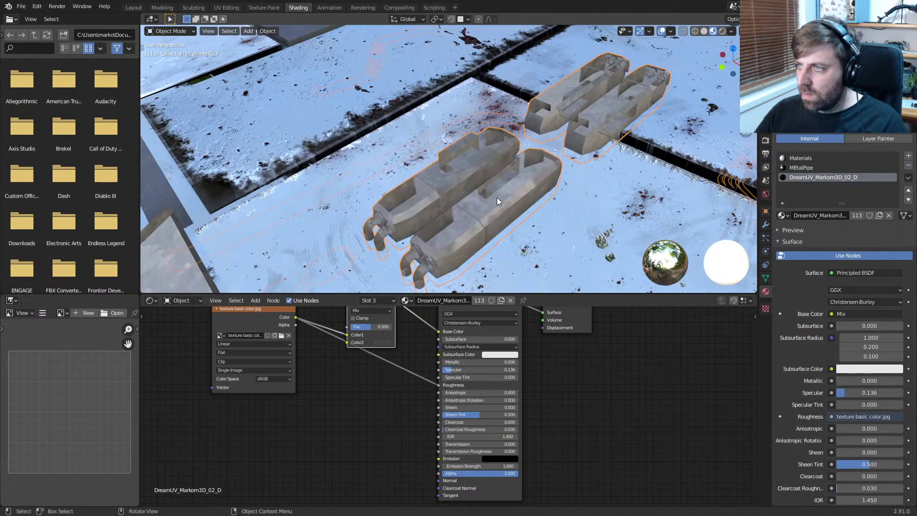
scroll(497, 202, "down", 11)
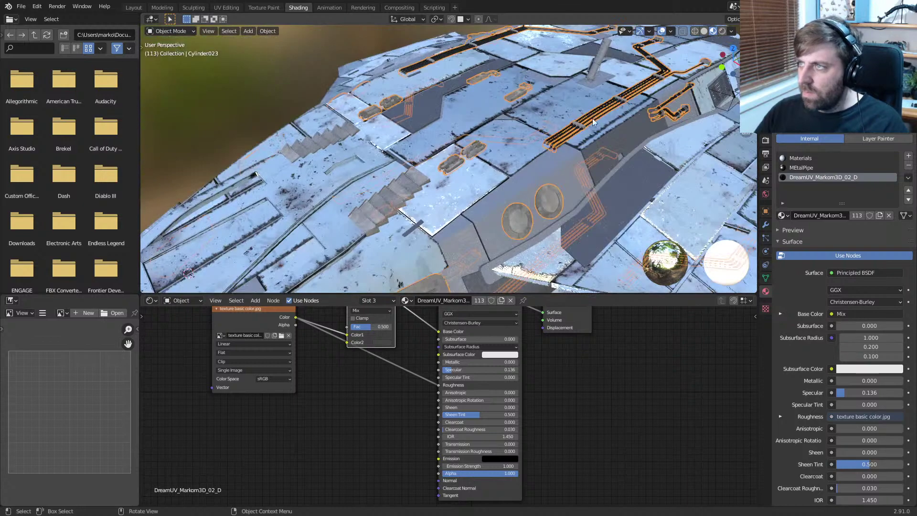
left_click(685, 31)
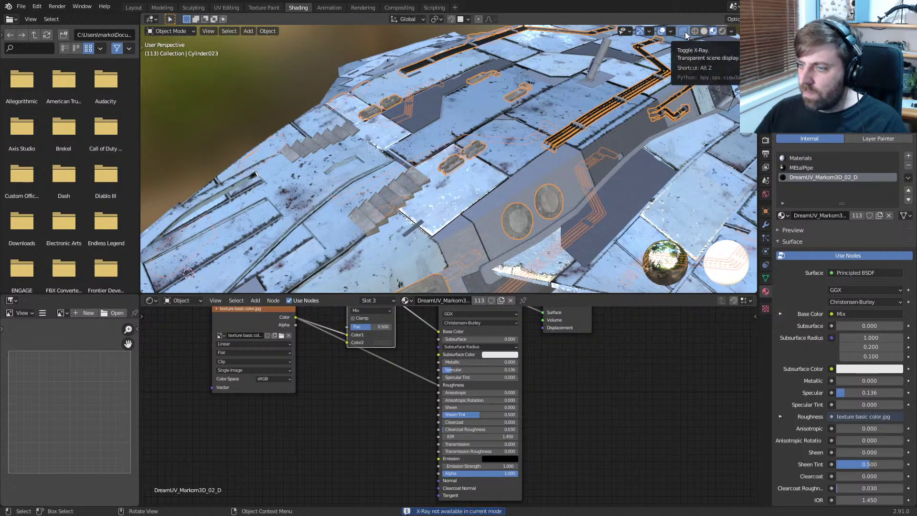
scroll(494, 175, "up", 3)
middle_click_drag(495, 176, 518, 157)
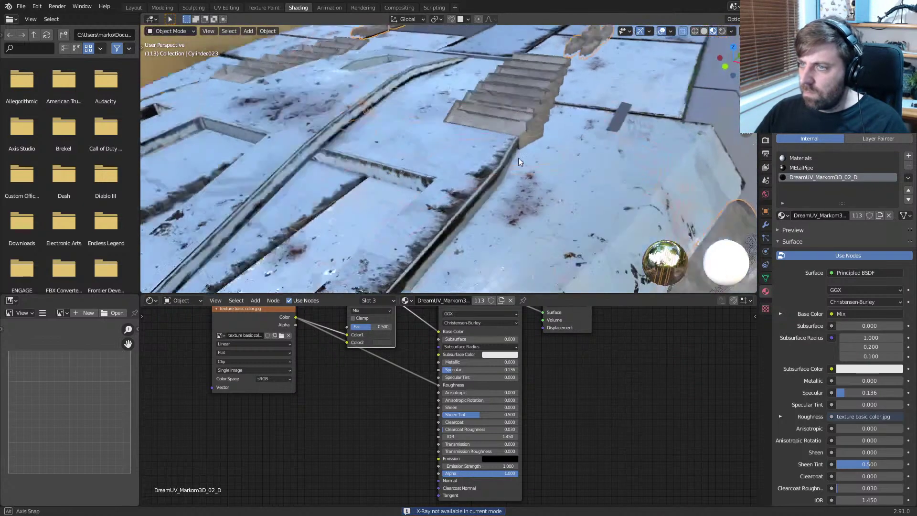
scroll(514, 154, "up", 3)
scroll(513, 153, "down", 10)
key("ctrl+s")
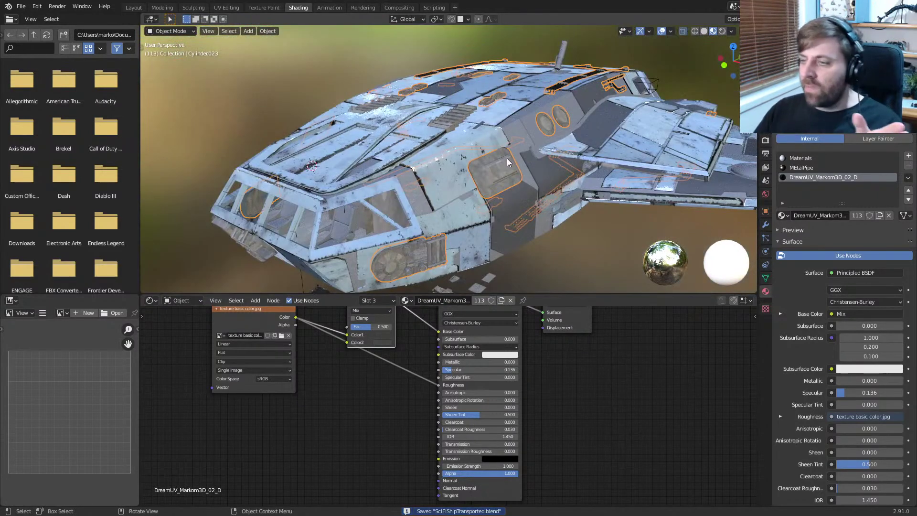